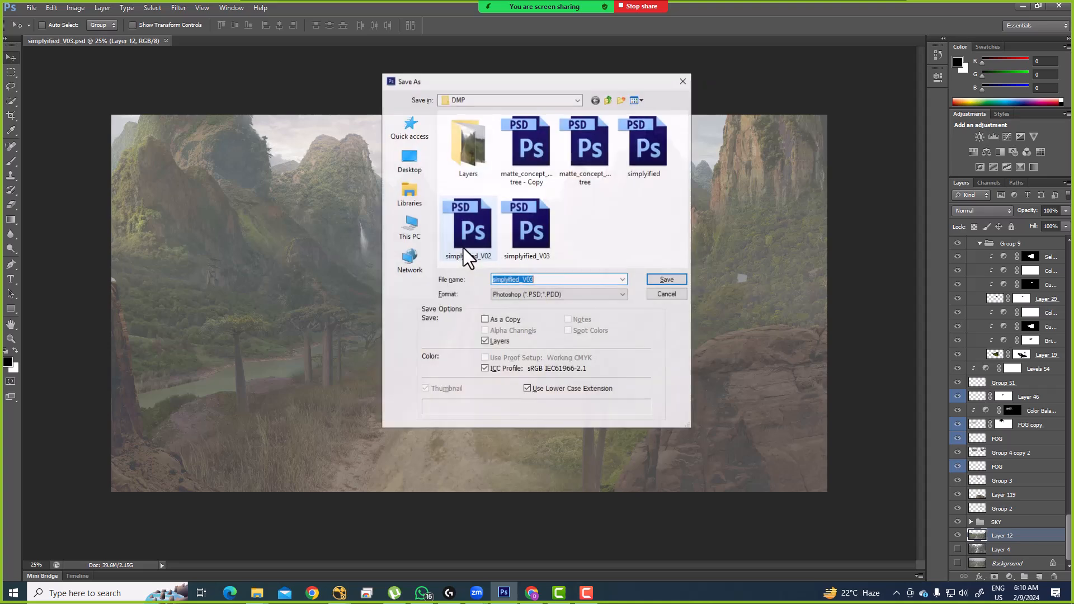
Step: Cancel Photoshop's Save As without saving, leaving simplyified_V03 open
{"action": "left_click", "coordinate": [609, 100]}
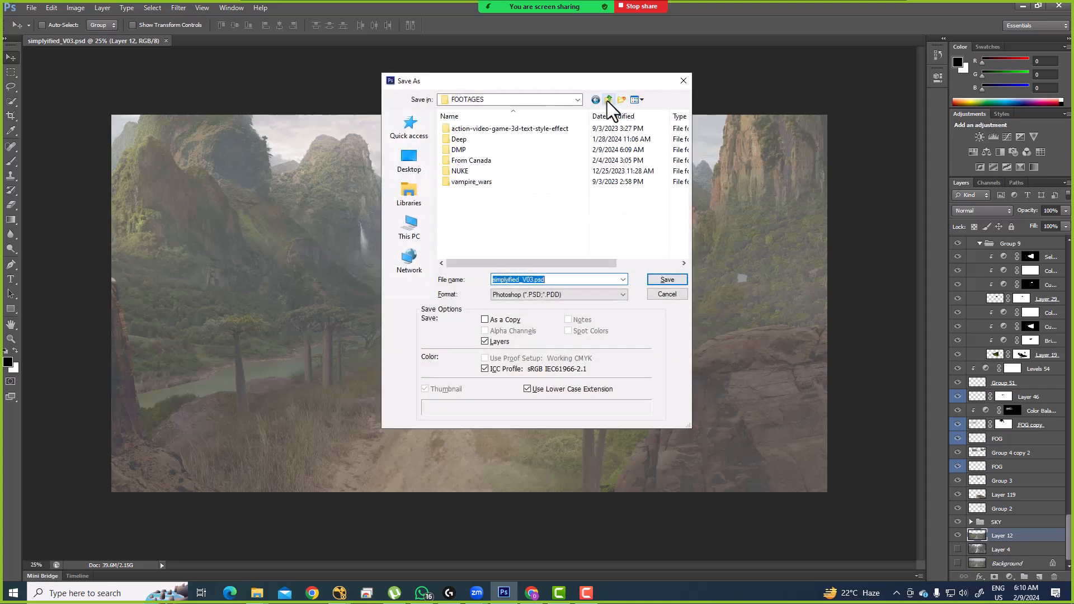
{"action": "left_click", "coordinate": [609, 101]}
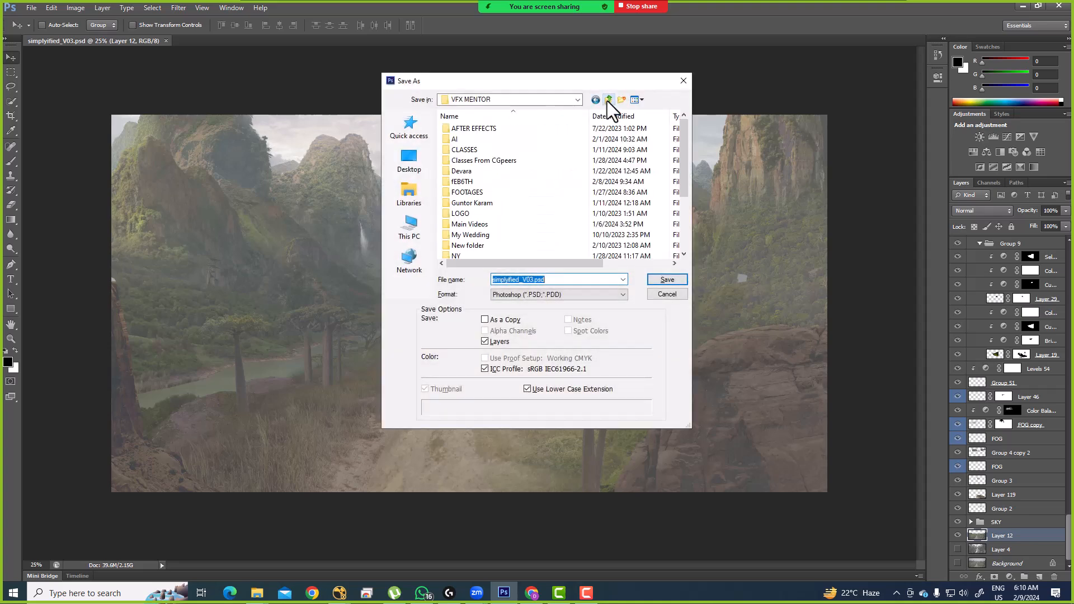
{"action": "key", "text": "Escape"}
{"action": "key", "text": "super+e"}
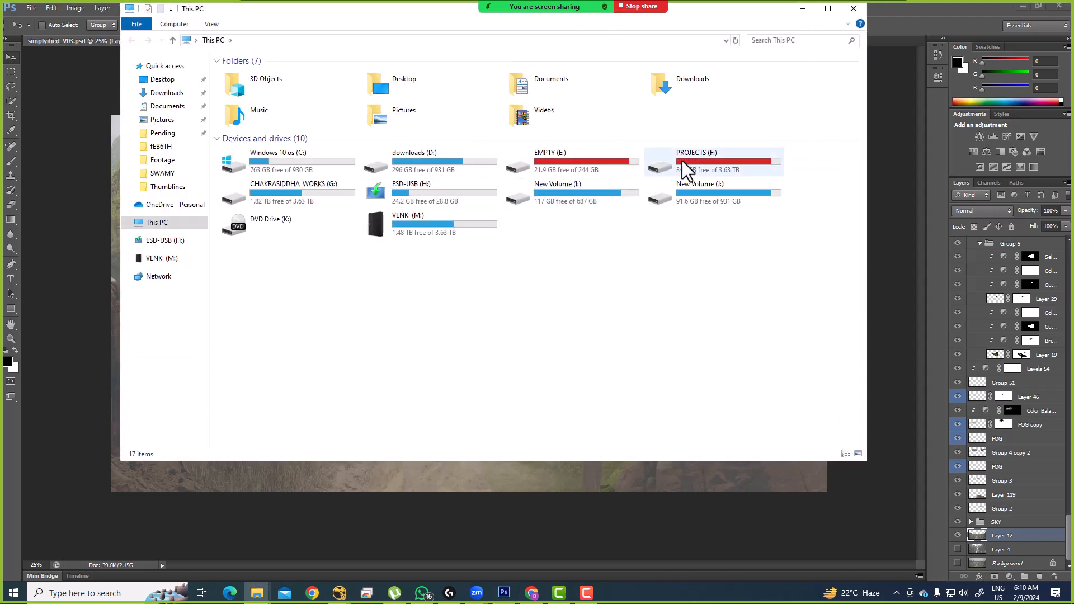
Step: Browse to PROJECTS (F:) > VENKI > VFX MENTOR > FOOTAGES in File Explorer
{"action": "double_click", "coordinate": [684, 166]}
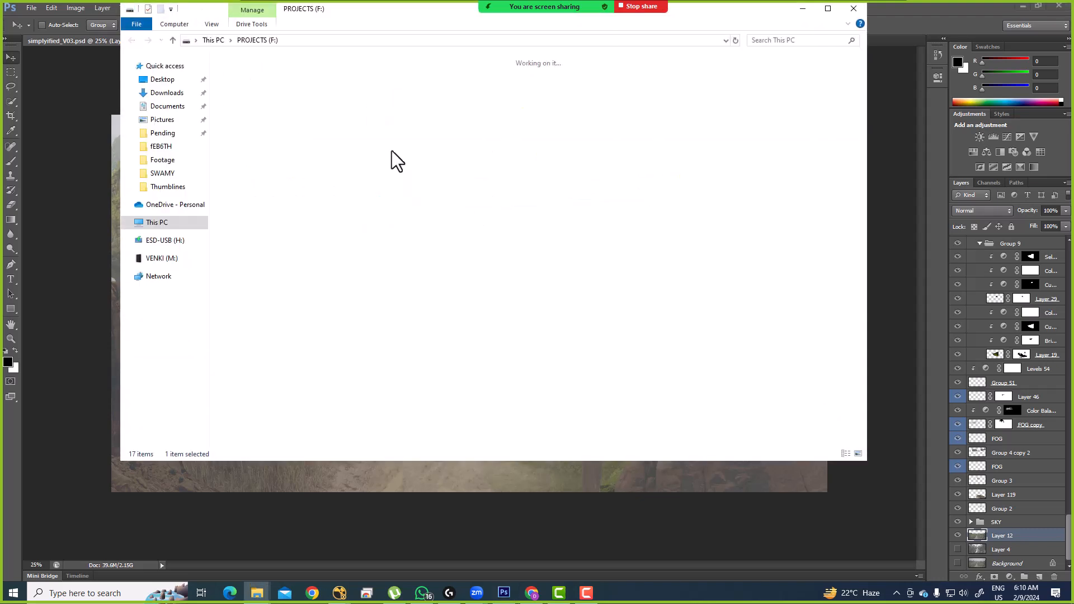
{"action": "left_click", "coordinate": [490, 160]}
{"action": "left_click", "coordinate": [590, 147]}
{"action": "double_click", "coordinate": [590, 147]}
{"action": "double_click", "coordinate": [263, 112]}
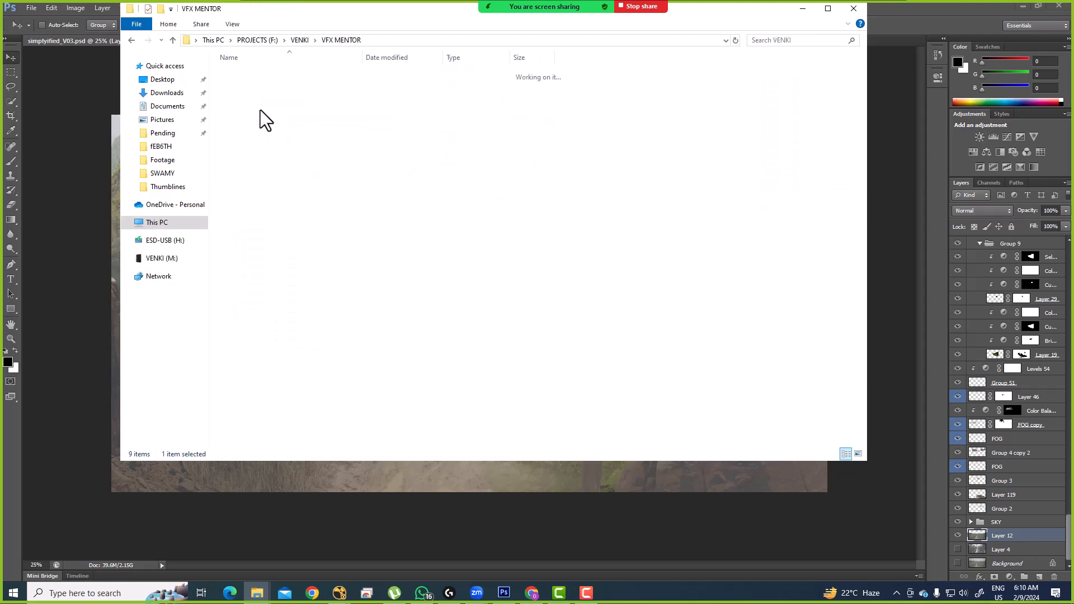
{"action": "left_click", "coordinate": [252, 133]}
{"action": "double_click", "coordinate": [250, 144]}
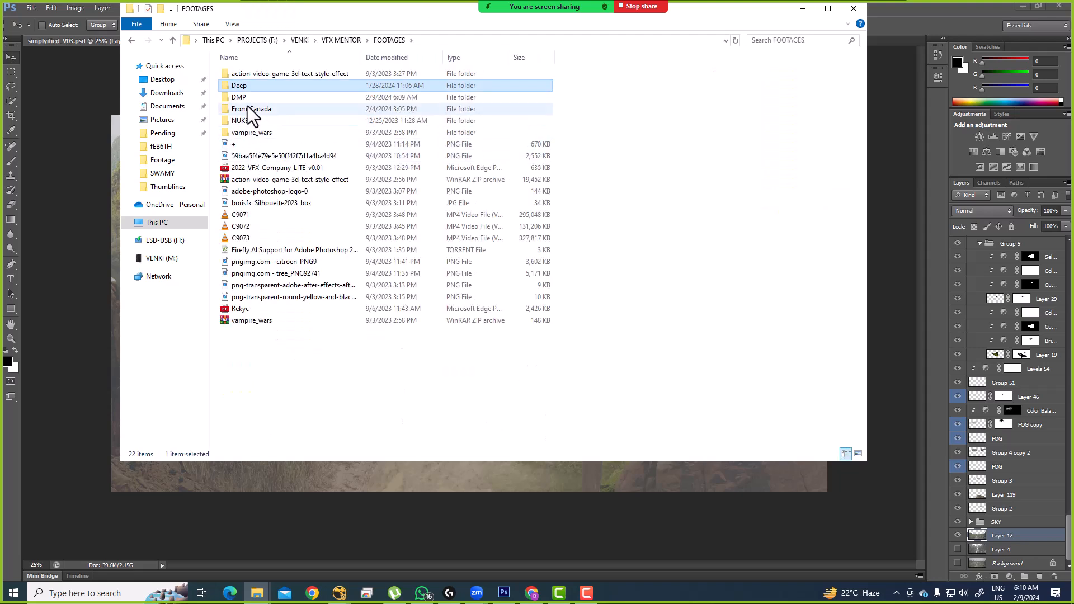
Step: Open the DMP folder and select the simplyified_V03 painting file
{"action": "left_click", "coordinate": [242, 97]}
{"action": "double_click", "coordinate": [243, 97]}
{"action": "left_click", "coordinate": [564, 86]}
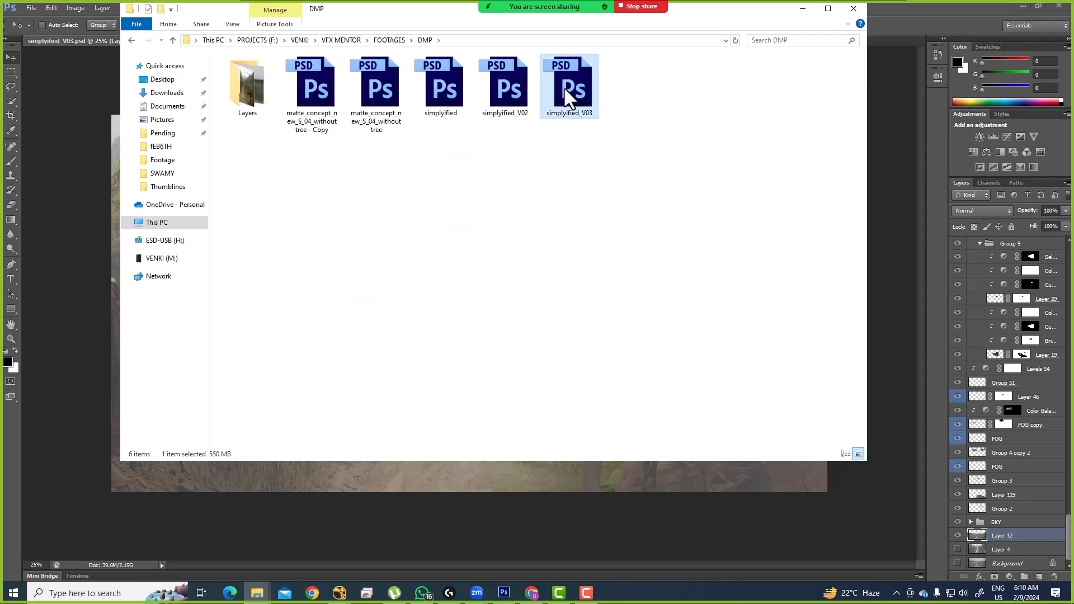
{"action": "left_click_drag", "start_coordinate": [576, 98], "coordinate": [878, 399]}
{"action": "key", "text": "alt+Tab"}
{"action": "key", "text": "alt+Tab"}
{"action": "key", "text": "alt+Tab"}
{"action": "key", "text": "alt+Tab"}
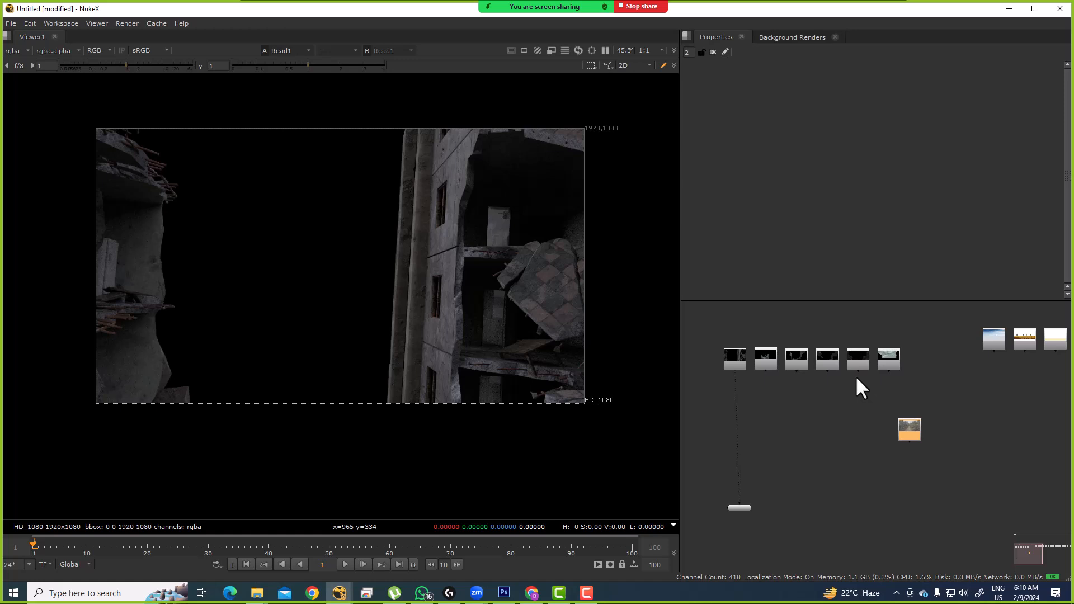
Step: Bring up the Windows Project display panel over NukeX with Win+P
{"action": "key", "text": "super+p"}
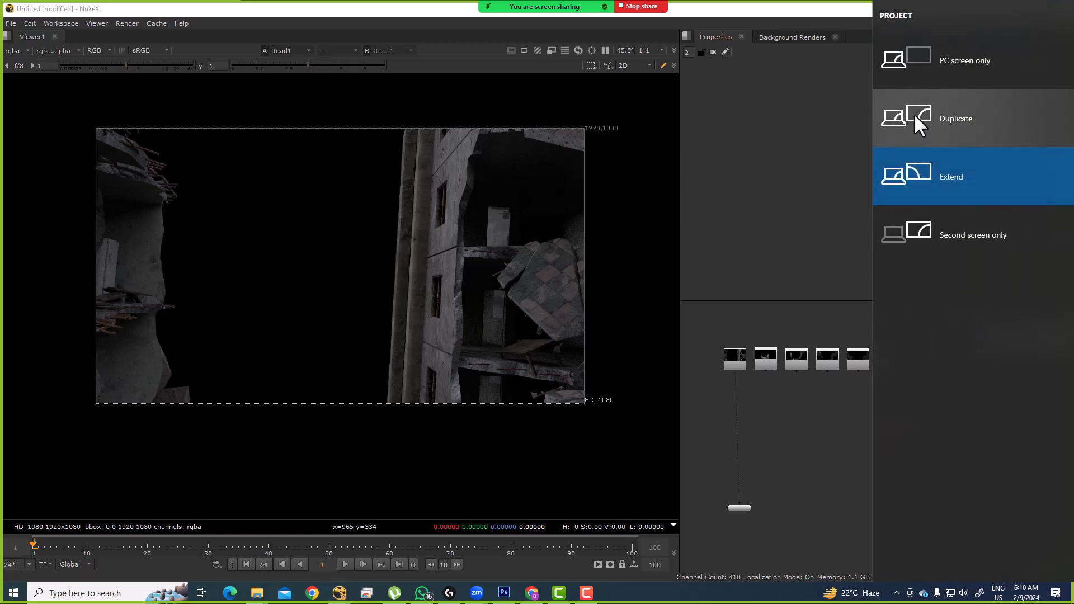
Step: Switch projection to Duplicate and resume sharing the entire screen in Zoom
{"action": "left_click", "coordinate": [905, 140]}
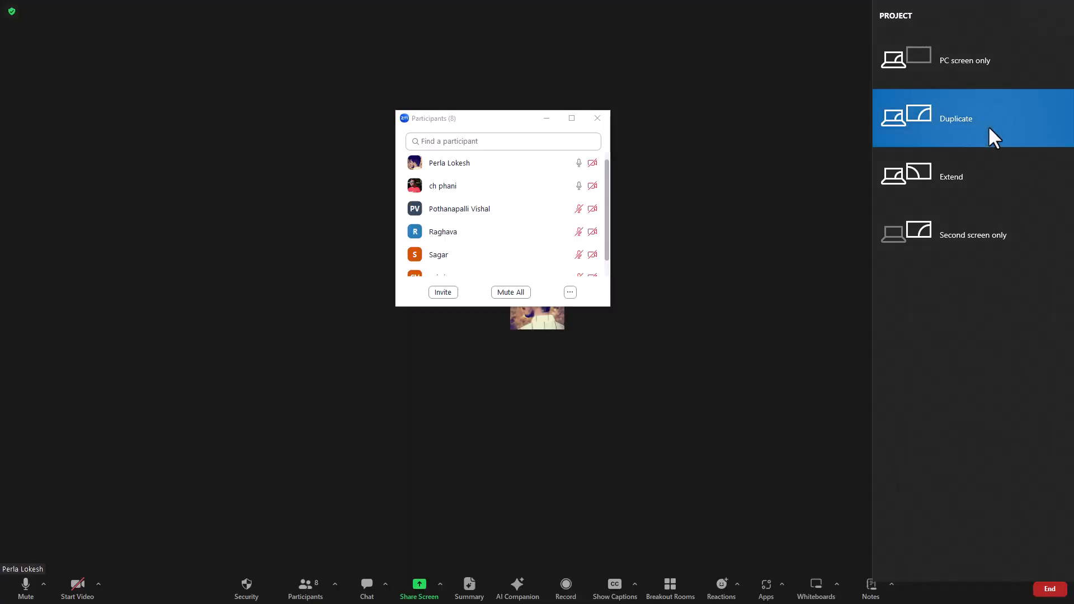
{"action": "left_click", "coordinate": [640, 323]}
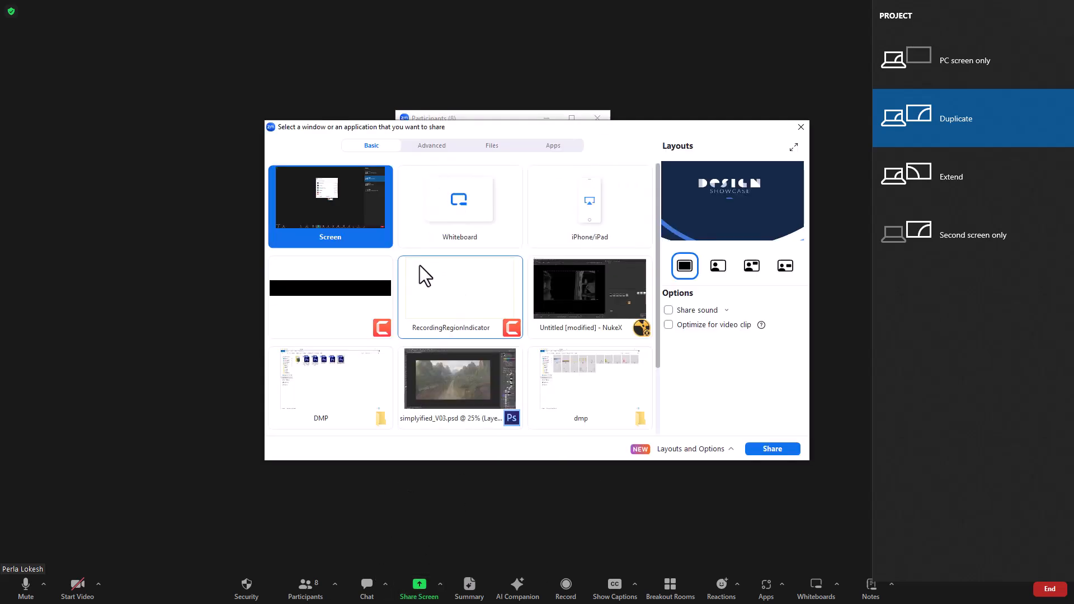
{"action": "double_click", "coordinate": [340, 205]}
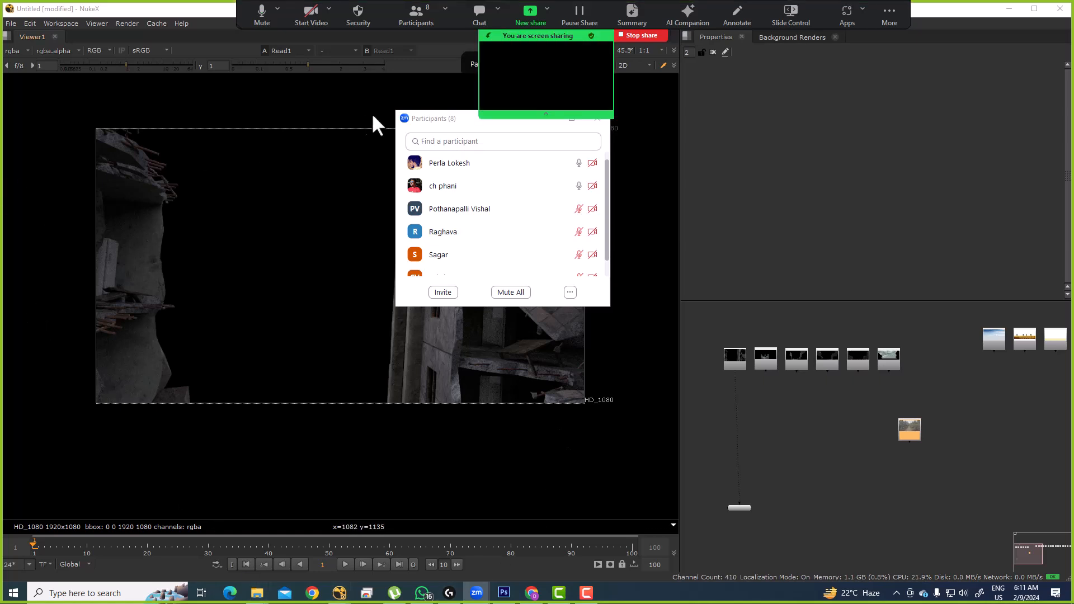
Step: Add a Merge node and a Keymix node stacked beneath it
{"action": "left_click_drag", "start_coordinate": [443, 123], "coordinate": [916, 108]}
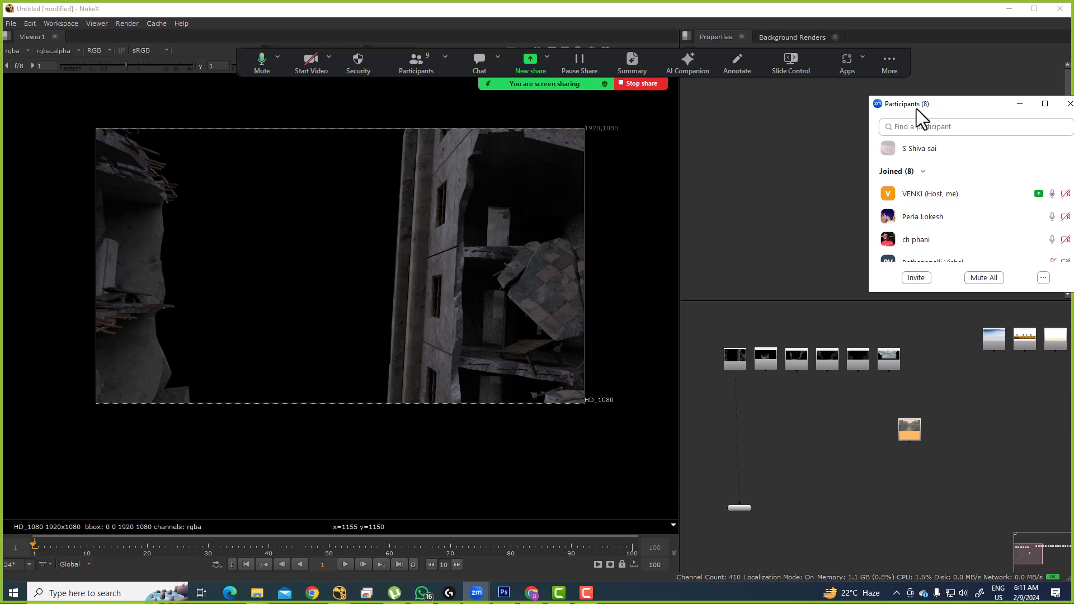
{"action": "left_click", "coordinate": [784, 420]}
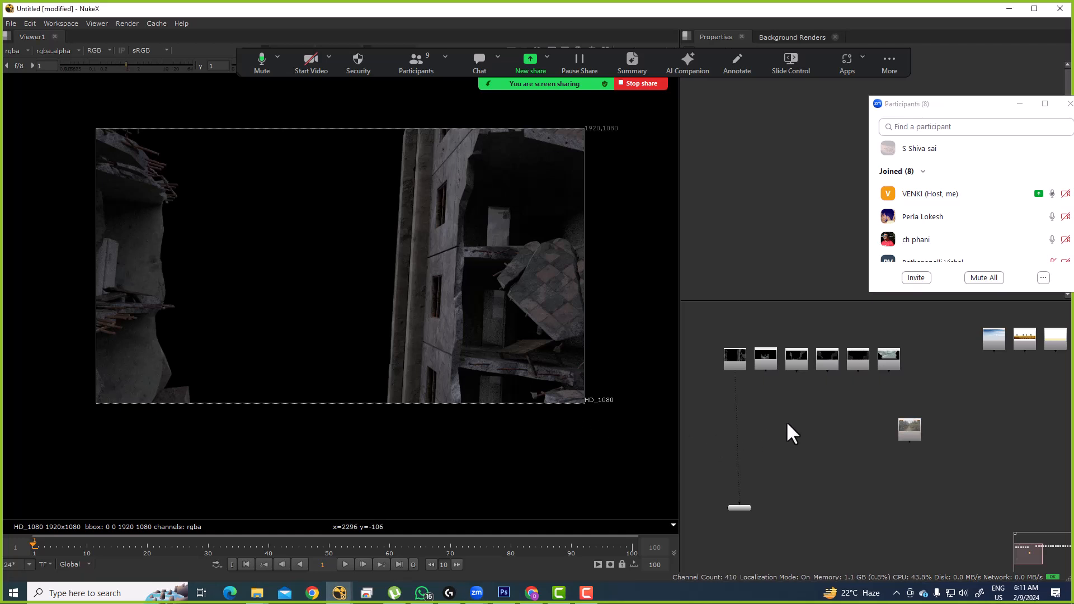
{"action": "key", "text": "m"}
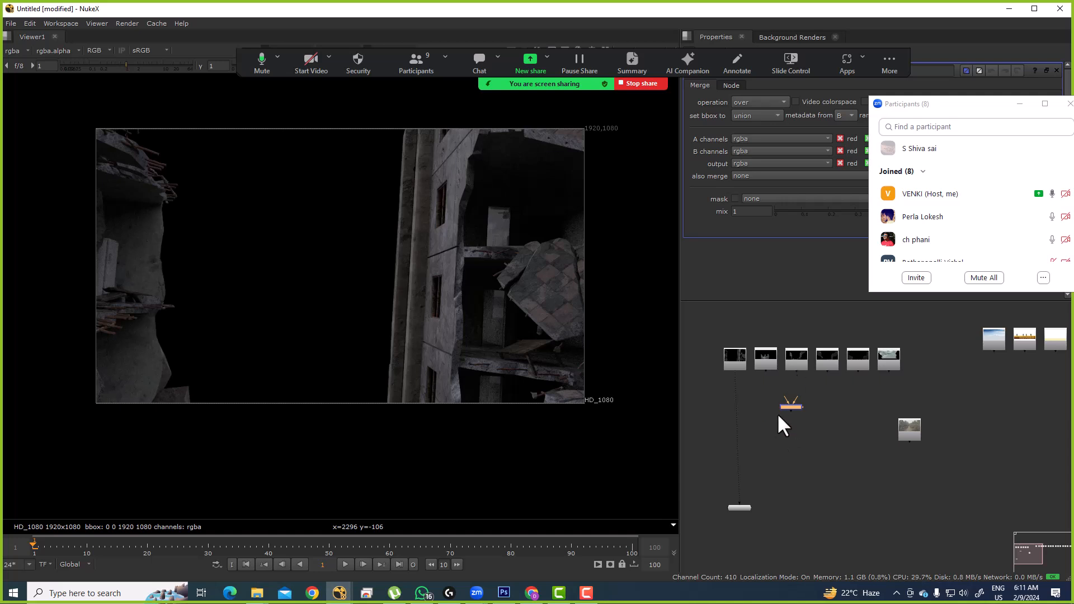
{"action": "scroll", "coordinate": [783, 419], "scroll_direction": "up", "scroll_amount": 6}
{"action": "key", "text": "Tab"}
{"action": "type", "text": "keymix"}
{"action": "key", "text": "Return"}
{"action": "left_click_drag", "start_coordinate": [792, 439], "coordinate": [784, 440]}
{"action": "left_click", "coordinate": [794, 482]}
{"action": "left_click_drag", "start_coordinate": [787, 505], "coordinate": [795, 456]}
Step: Add AddMix and ChannelMerge nodes below Keymix1
{"action": "key", "text": "Tab"}
{"action": "type", "text": "add"}
{"action": "left_click", "coordinate": [714, 498]}
{"action": "left_click", "coordinate": [780, 441]}
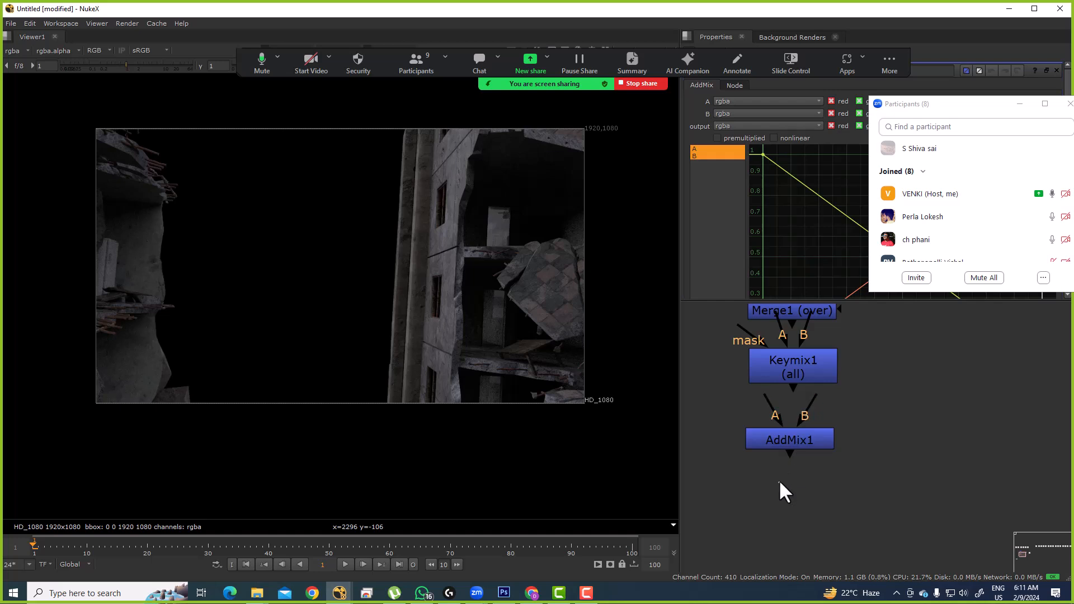
{"action": "key", "text": "Tab"}
{"action": "type", "text": "chanm"}
{"action": "left_click", "coordinate": [745, 489]}
{"action": "scroll", "coordinate": [811, 441], "scroll_direction": "down", "scroll_amount": 2}
Step: Maximise the node graph and lay the four merge nodes out in a row
{"action": "key", "text": "space"}
{"action": "left_click_drag", "start_coordinate": [858, 335], "coordinate": [714, 525]}
{"action": "key", "text": "l"}
{"action": "left_click_drag", "start_coordinate": [856, 365], "coordinate": [399, 358]}
{"action": "left_click_drag", "start_coordinate": [303, 294], "coordinate": [576, 445]}
{"action": "left_click", "coordinate": [548, 400]}
{"action": "left_click", "coordinate": [359, 352]}
{"action": "left_click", "coordinate": [412, 358]}
{"action": "left_click", "coordinate": [480, 355]}
{"action": "left_click", "coordinate": [520, 360]}
{"action": "left_click", "coordinate": [478, 355]}
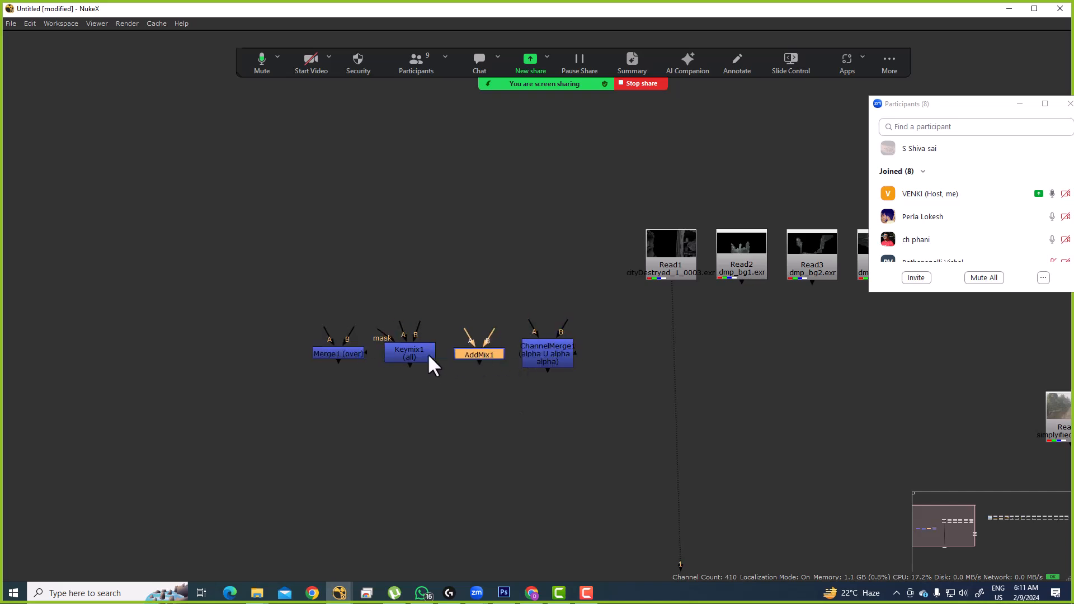
{"action": "left_click", "coordinate": [431, 354]}
Step: Move the Zoom participants list and admit the waiting attendee
{"action": "left_click", "coordinate": [928, 105]}
{"action": "left_click_drag", "start_coordinate": [929, 105], "coordinate": [885, 192]}
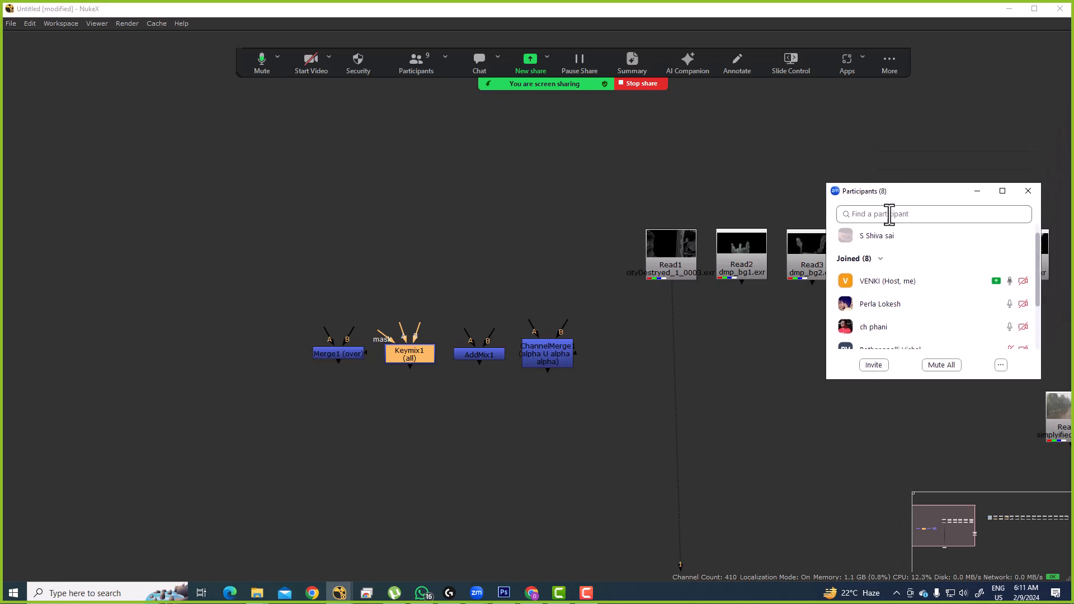
{"action": "left_click", "coordinate": [965, 236]}
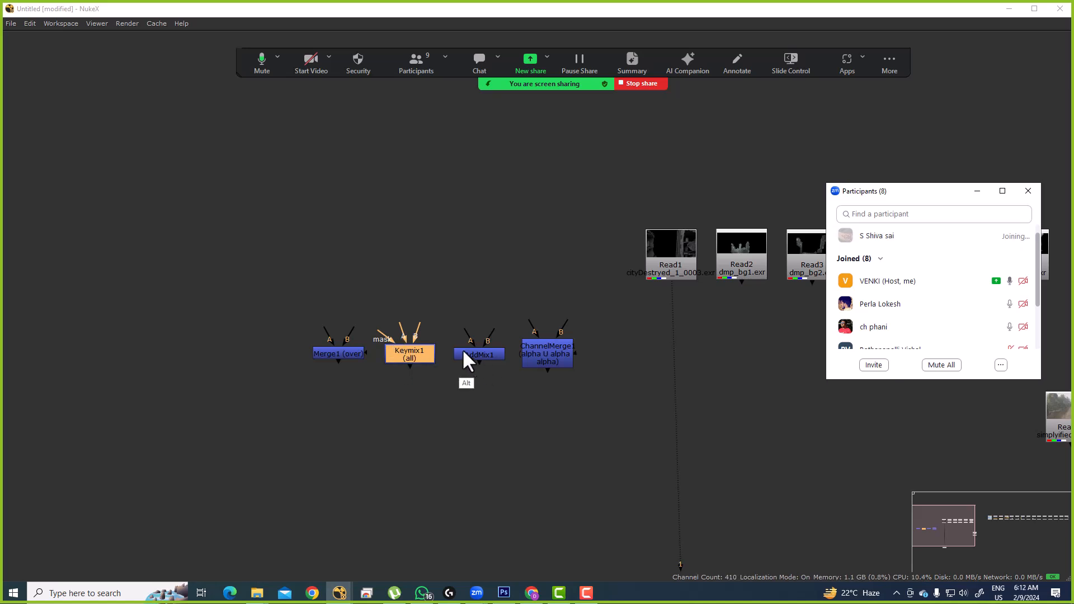
Step: Add a Camera node and a Card node side by side
{"action": "scroll", "coordinate": [403, 313], "scroll_direction": "down", "scroll_amount": 3}
{"action": "left_click", "coordinate": [357, 361]}
{"action": "key", "text": "Tab"}
{"action": "type", "text": "camera"}
{"action": "key", "text": "Return"}
{"action": "left_click", "coordinate": [276, 331]}
{"action": "key", "text": "Tab"}
{"action": "type", "text": "card"}
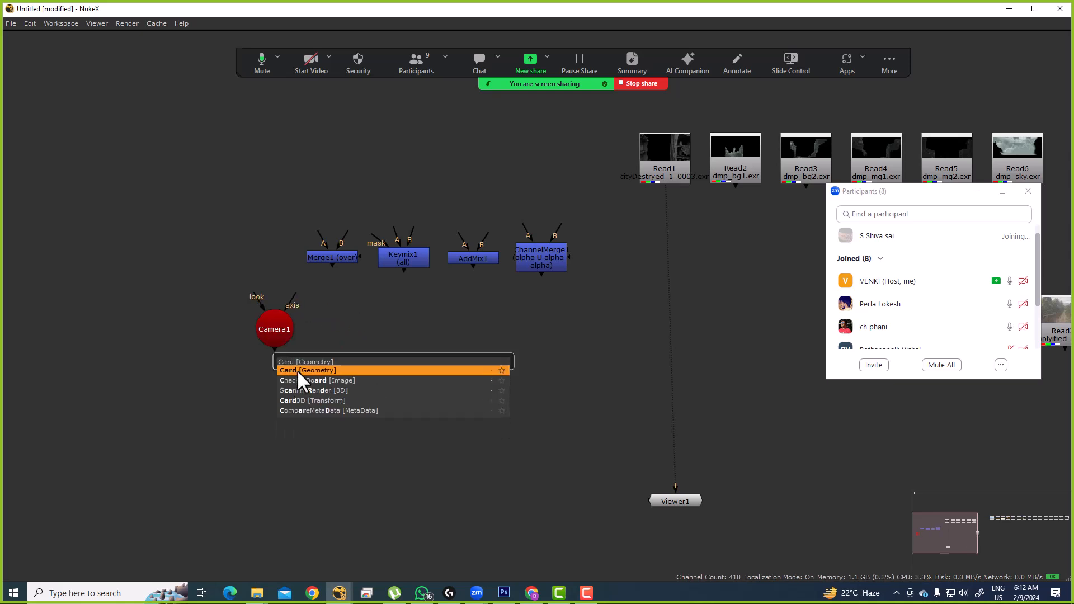
{"action": "left_click", "coordinate": [296, 369]}
{"action": "left_click", "coordinate": [354, 330]}
{"action": "left_click", "coordinate": [419, 389]}
Step: Add Axis and ScanlineRender nodes beside Card1
{"action": "key", "text": "Tab"}
{"action": "type", "text": "axis"}
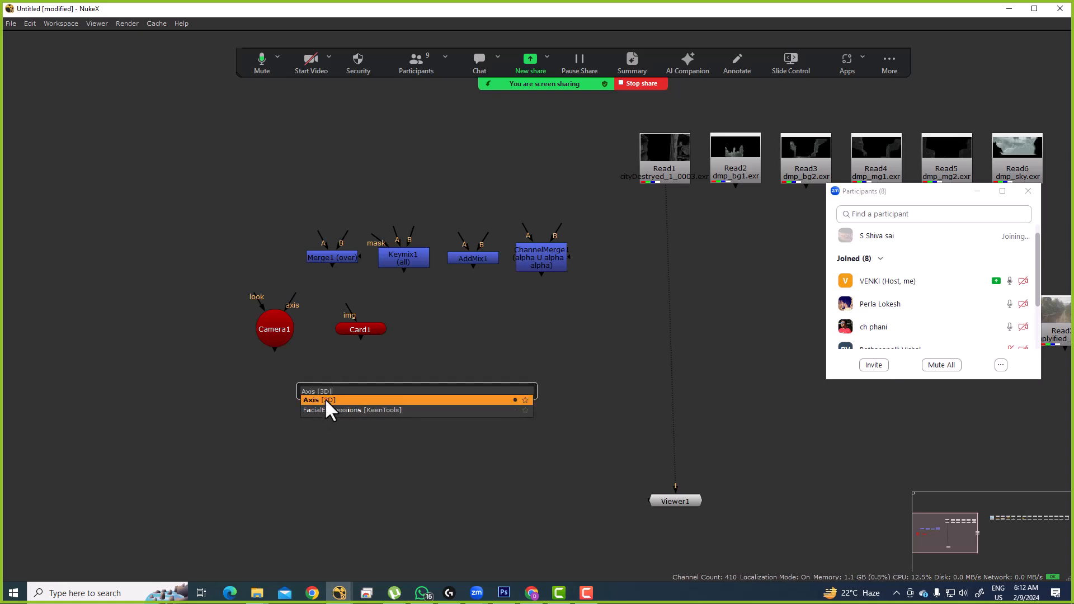
{"action": "left_click", "coordinate": [324, 399]}
{"action": "left_click", "coordinate": [420, 393]}
{"action": "key", "text": "Tab"}
{"action": "type", "text": "scan"}
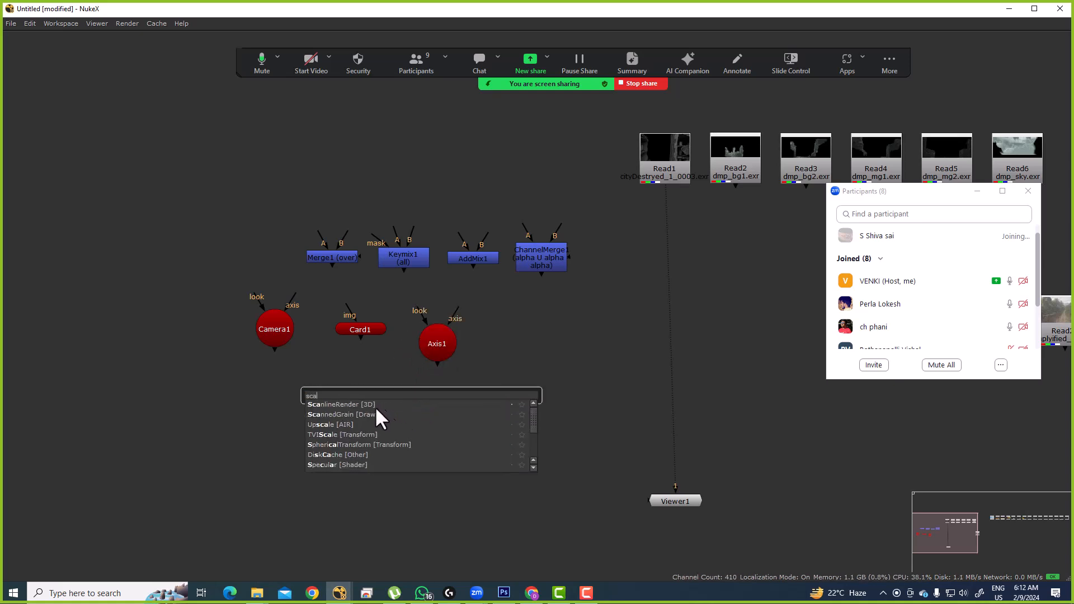
{"action": "left_click", "coordinate": [337, 404]}
{"action": "left_click_drag", "start_coordinate": [410, 393], "coordinate": [516, 331]}
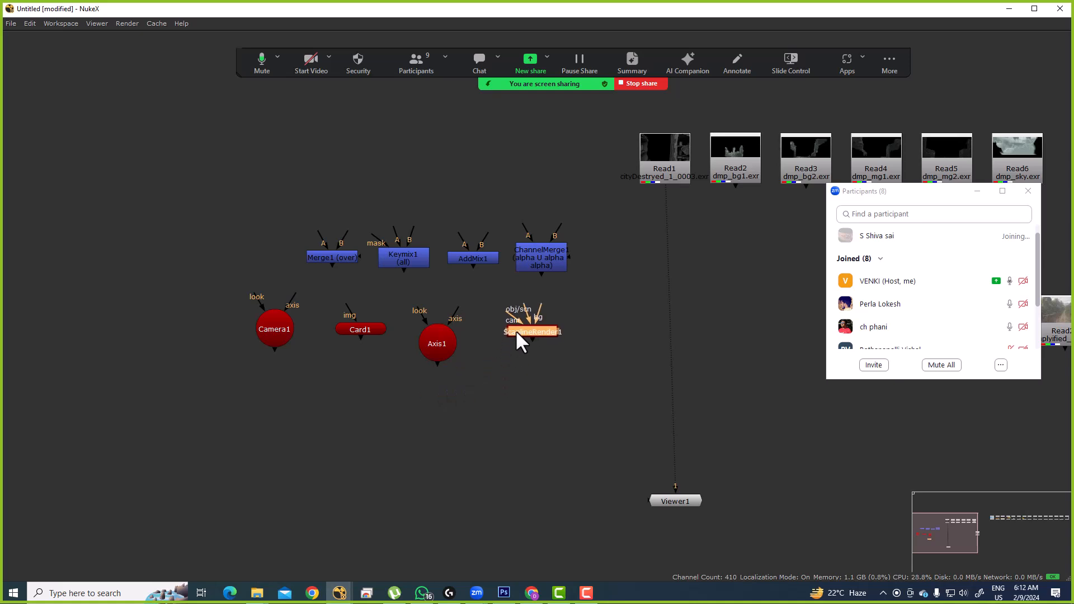
Step: Line the four 3D nodes up in a row beneath the merge nodes
{"action": "left_click_drag", "start_coordinate": [167, 293], "coordinate": [601, 370]}
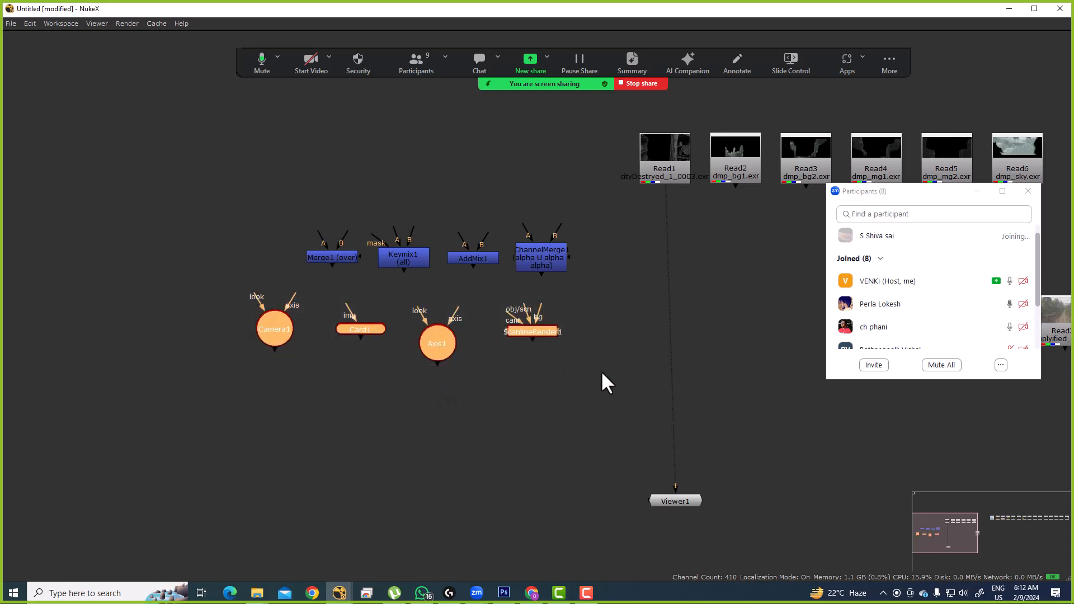
{"action": "key", "text": "l"}
{"action": "left_click_drag", "start_coordinate": [451, 331], "coordinate": [543, 335]}
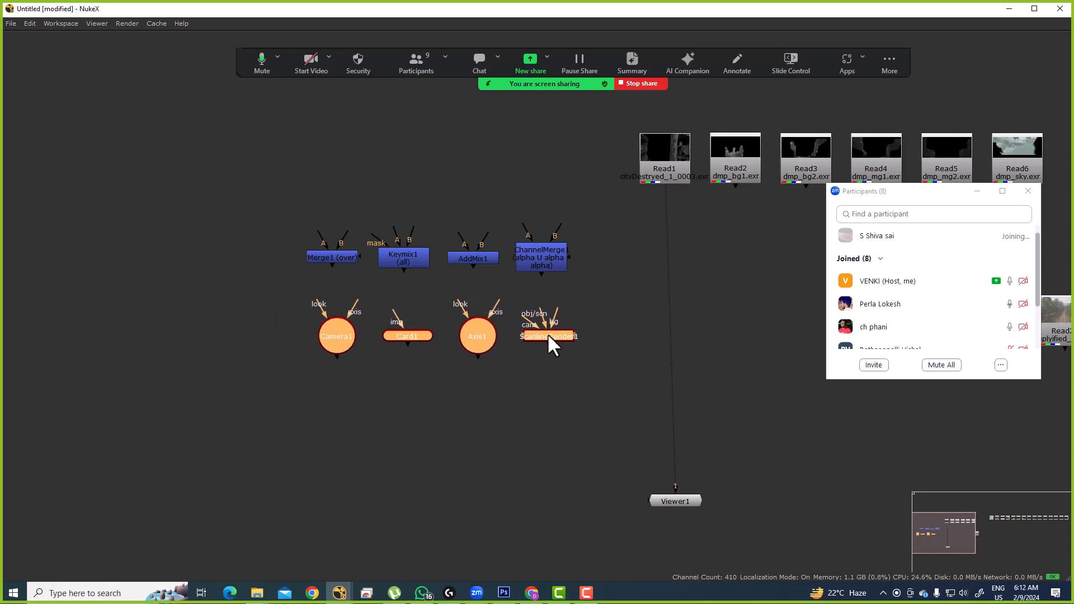
{"action": "left_click", "coordinate": [405, 308]}
{"action": "left_click_drag", "start_coordinate": [259, 291], "coordinate": [584, 377]}
{"action": "left_click_drag", "start_coordinate": [539, 337], "coordinate": [542, 323]}
{"action": "left_click", "coordinate": [381, 428]}
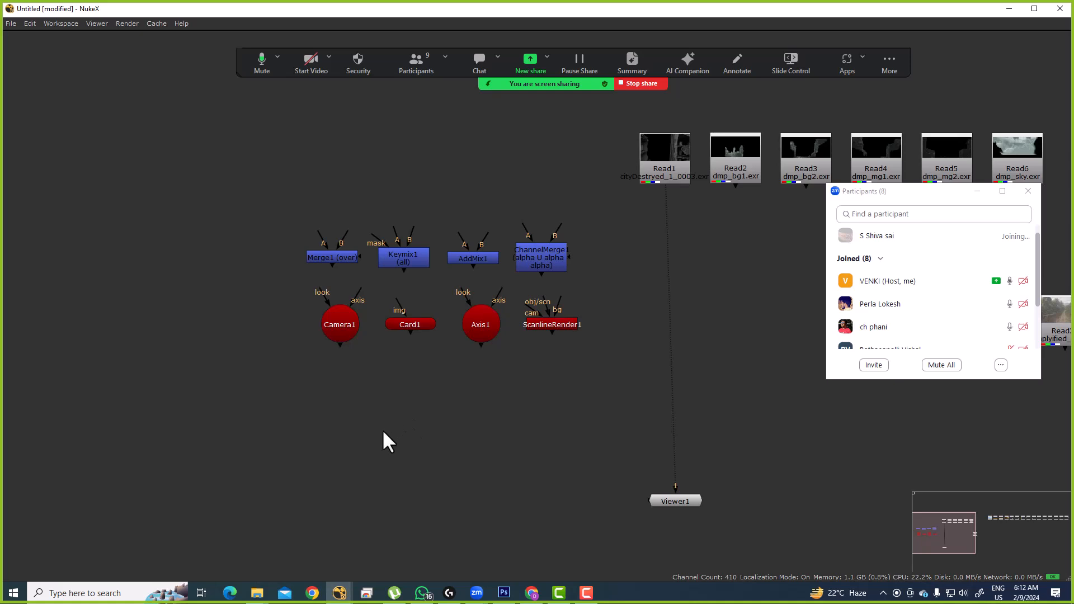
Step: Add ChromaKeyer and Keyer nodes side by side
{"action": "key", "text": "Tab"}
{"action": "type", "text": "chrom"}
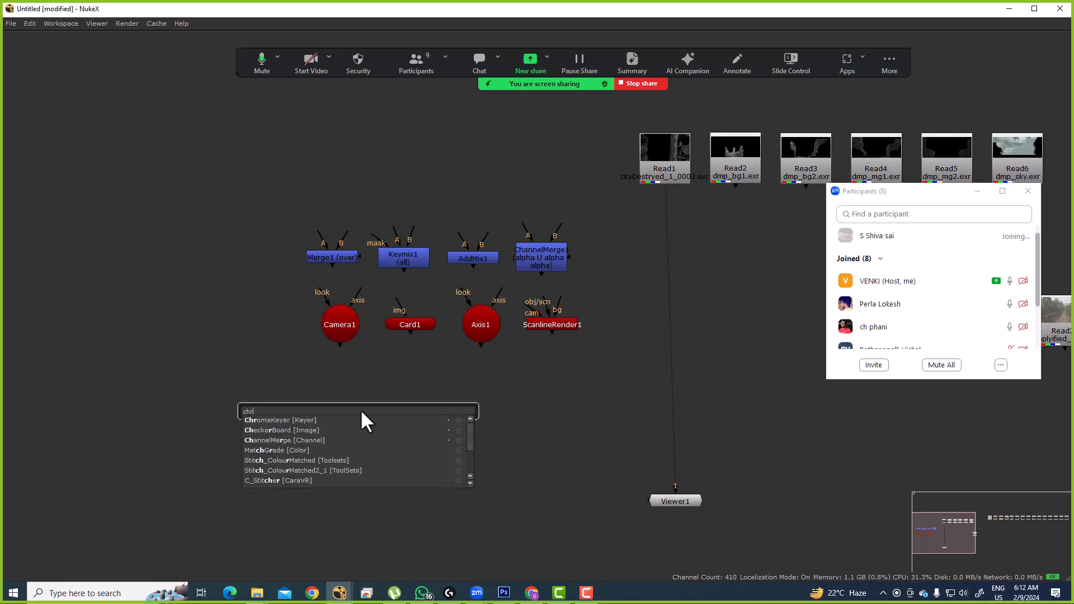
{"action": "key", "text": "Return"}
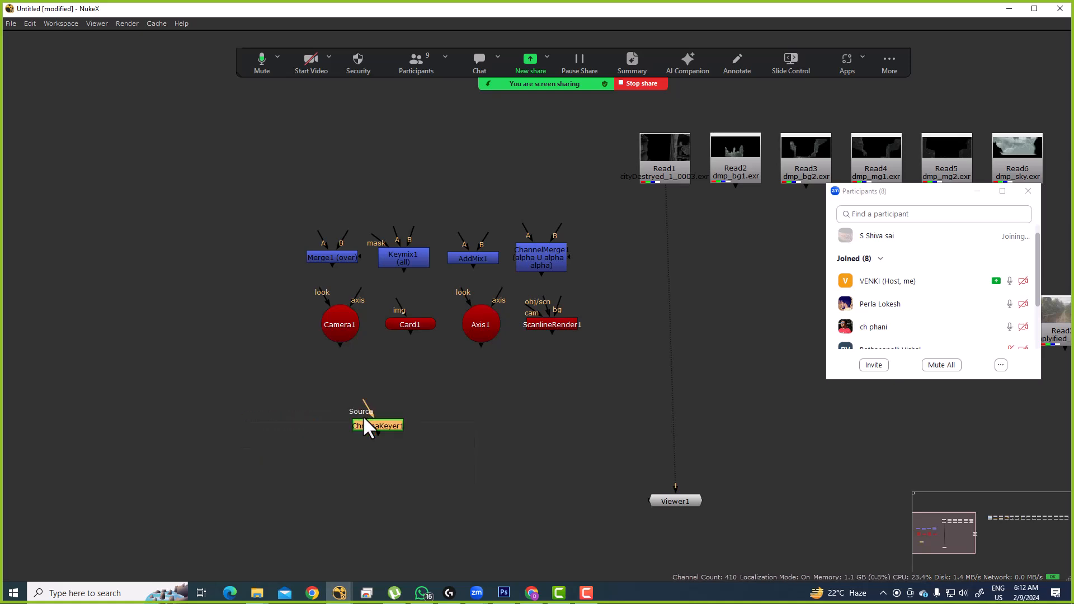
{"action": "left_click_drag", "start_coordinate": [385, 430], "coordinate": [295, 420]}
{"action": "left_click", "coordinate": [417, 408]}
{"action": "key", "text": "Tab"}
{"action": "type", "text": "keyer"}
{"action": "key", "text": "Return"}
{"action": "left_click_drag", "start_coordinate": [417, 407], "coordinate": [384, 408]}
{"action": "left_click", "coordinate": [439, 380]}
Step: Add Ultimatte and Keylight nodes next to Keyer1
{"action": "key", "text": "Tab"}
{"action": "type", "text": "ul"}
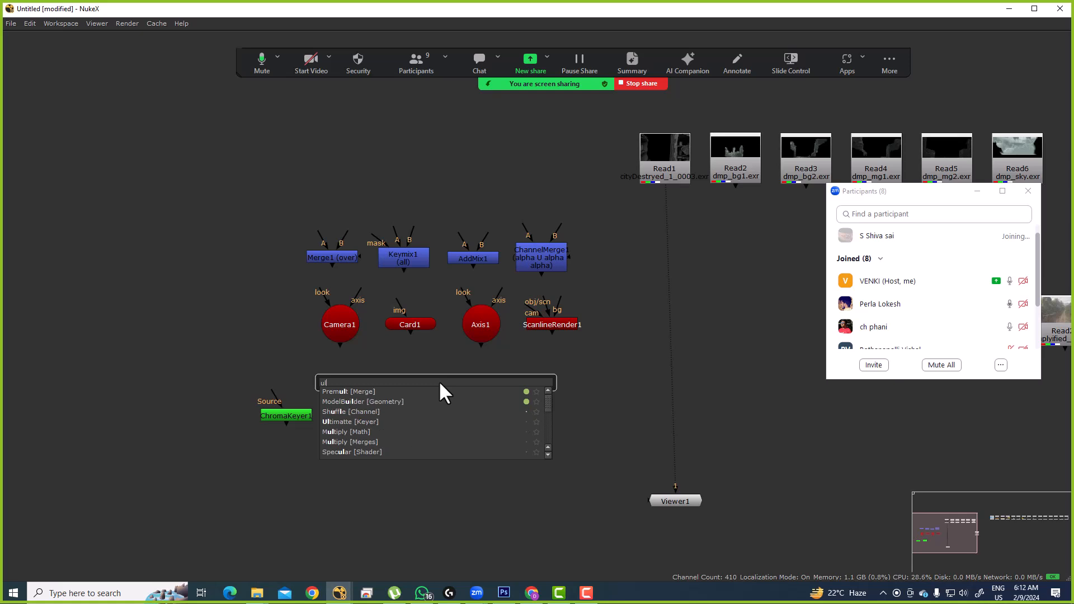
{"action": "type", "text": "ti"}
{"action": "left_click", "coordinate": [358, 390]}
{"action": "left_click_drag", "start_coordinate": [429, 381], "coordinate": [439, 425]}
{"action": "key", "text": "Tab"}
{"action": "type", "text": "keyligh"}
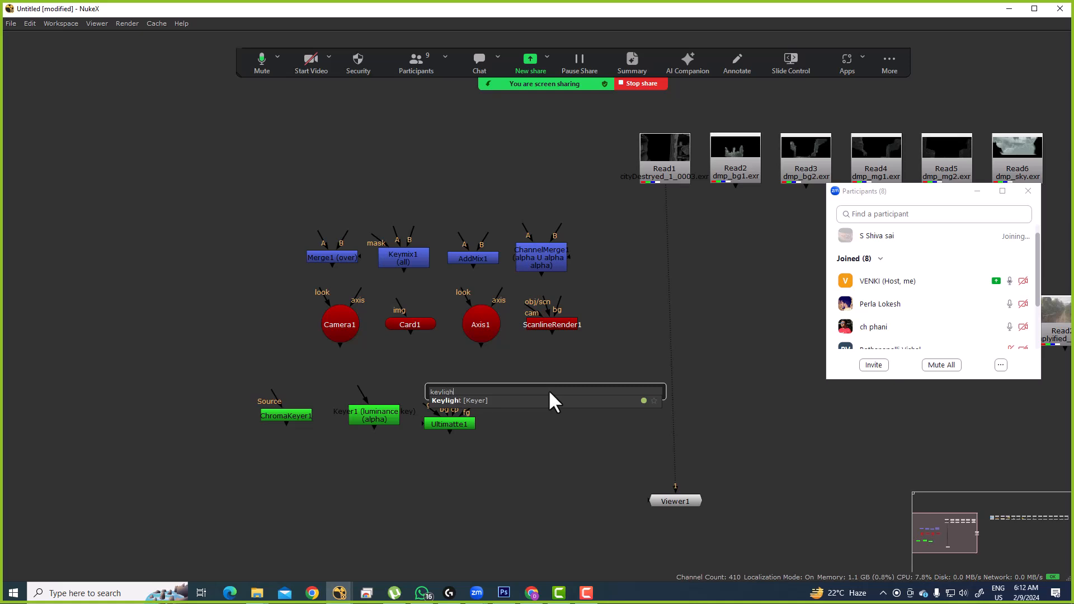
{"action": "key", "text": "Return"}
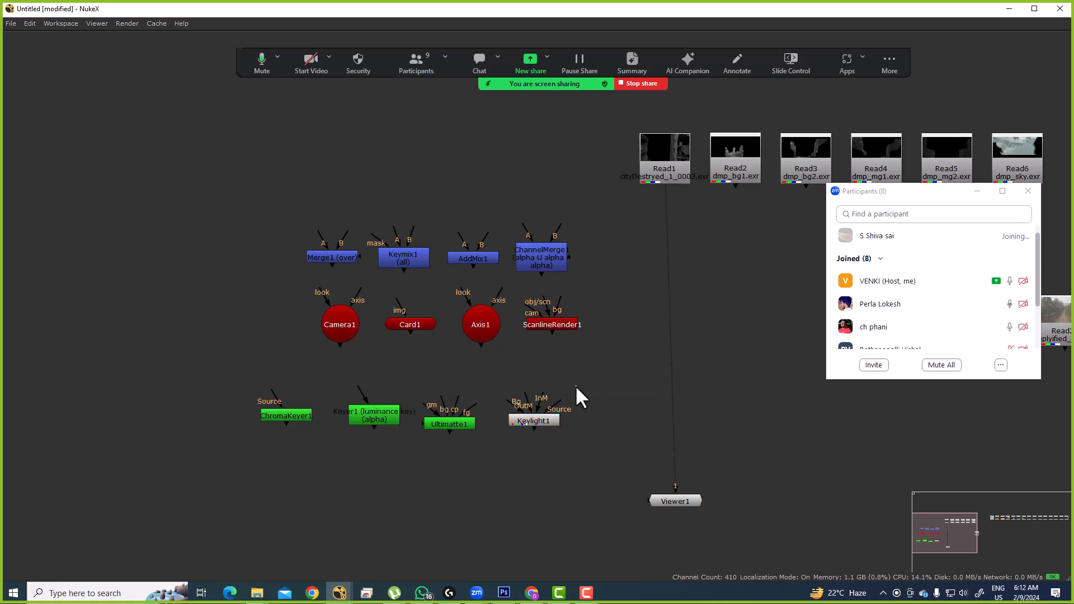
Step: Add IBKGizmo and IBKColour keyer nodes via the ibk search
{"action": "key", "text": "Tab"}
{"action": "type", "text": "ibk"}
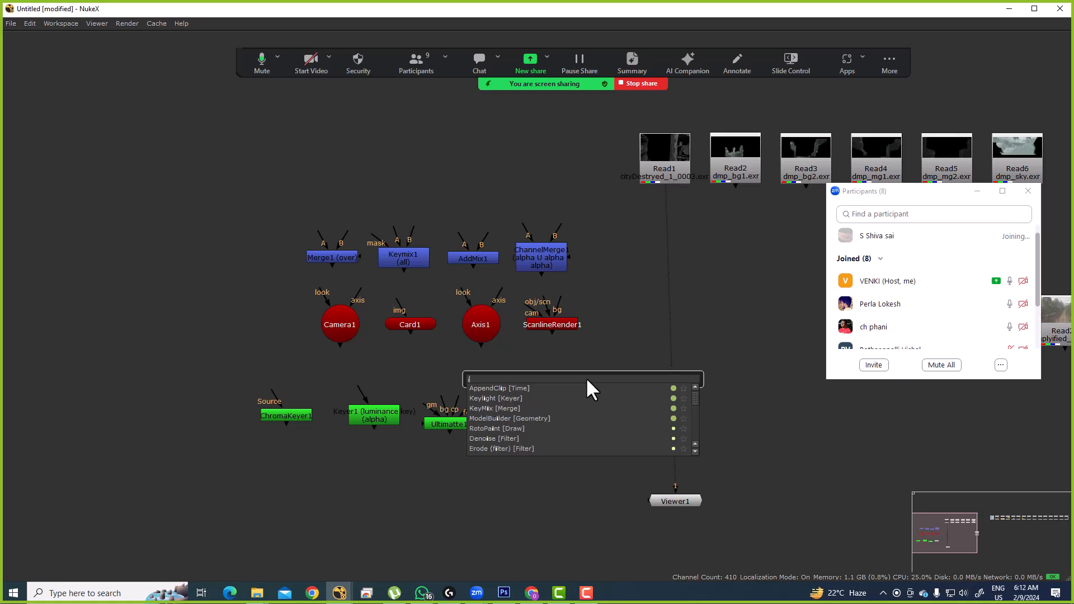
{"action": "key", "text": "Return"}
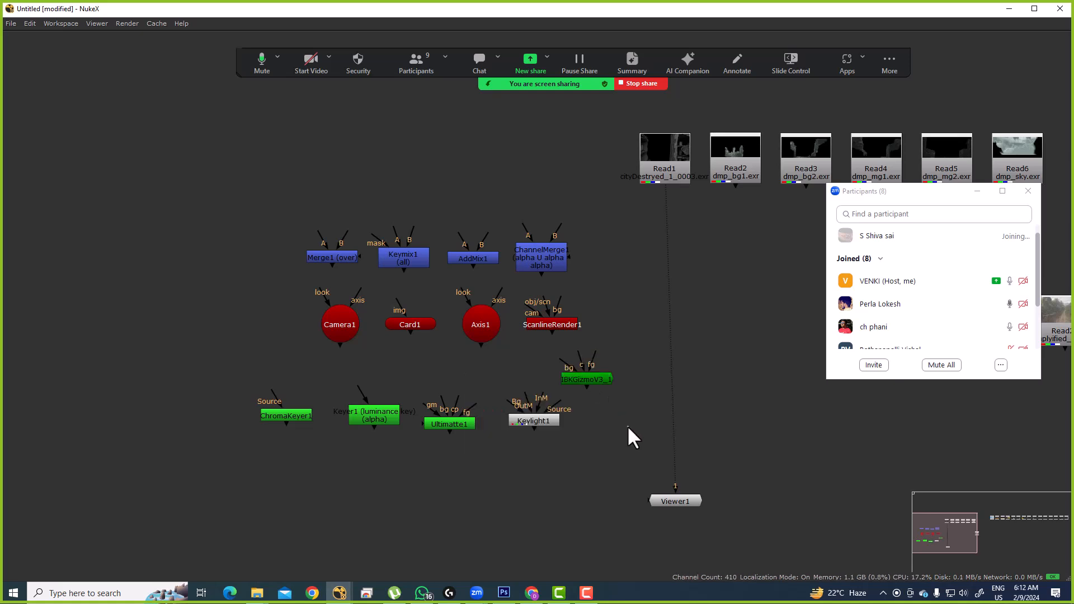
{"action": "key", "text": "Tab"}
{"action": "type", "text": "ibk"}
{"action": "key", "text": "Down"}
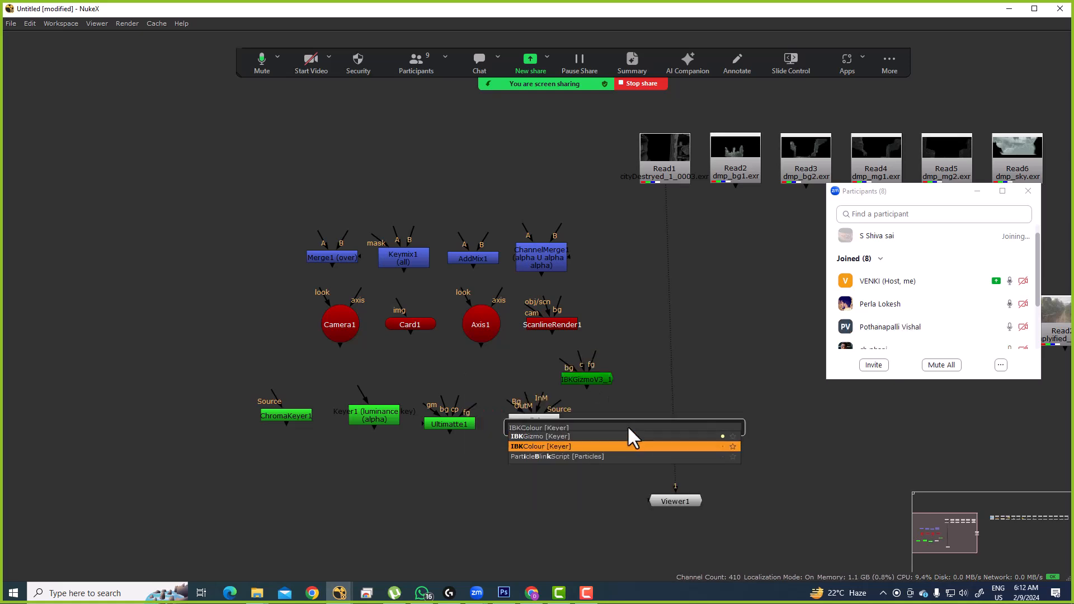
{"action": "key", "text": "Return"}
Step: Arrange all the keyer nodes into one row along the bottom
{"action": "left_click_drag", "start_coordinate": [211, 349], "coordinate": [669, 474]}
{"action": "key", "text": "l"}
{"action": "left_click_drag", "start_coordinate": [591, 377], "coordinate": [528, 407]}
{"action": "left_click_drag", "start_coordinate": [506, 460], "coordinate": [505, 401]}
{"action": "left_click", "coordinate": [460, 403]}
{"action": "left_click_drag", "start_coordinate": [164, 309], "coordinate": [693, 398]}
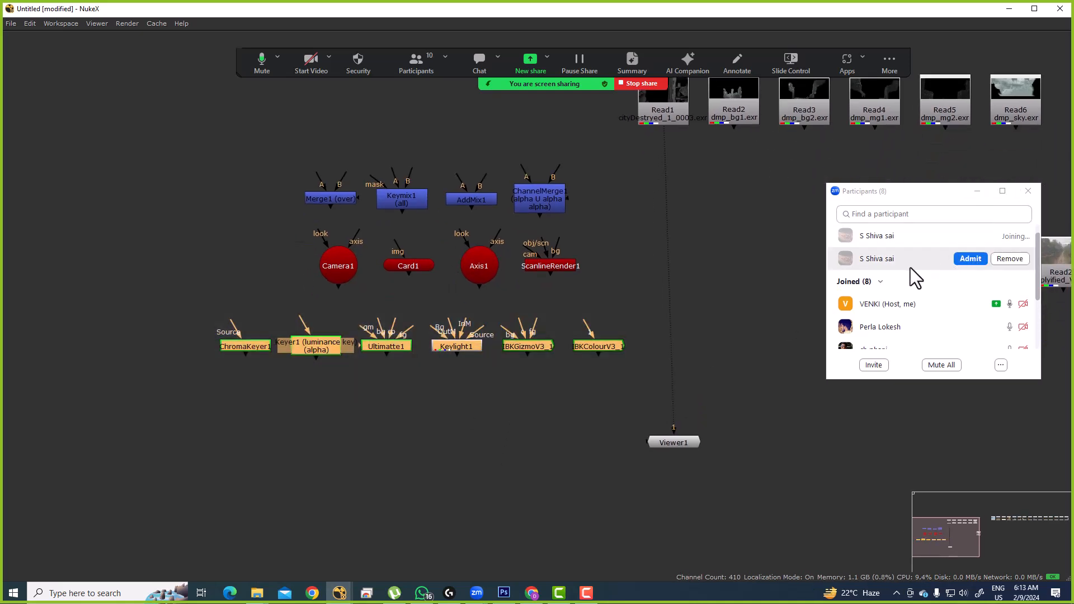
{"action": "left_click", "coordinate": [477, 395]}
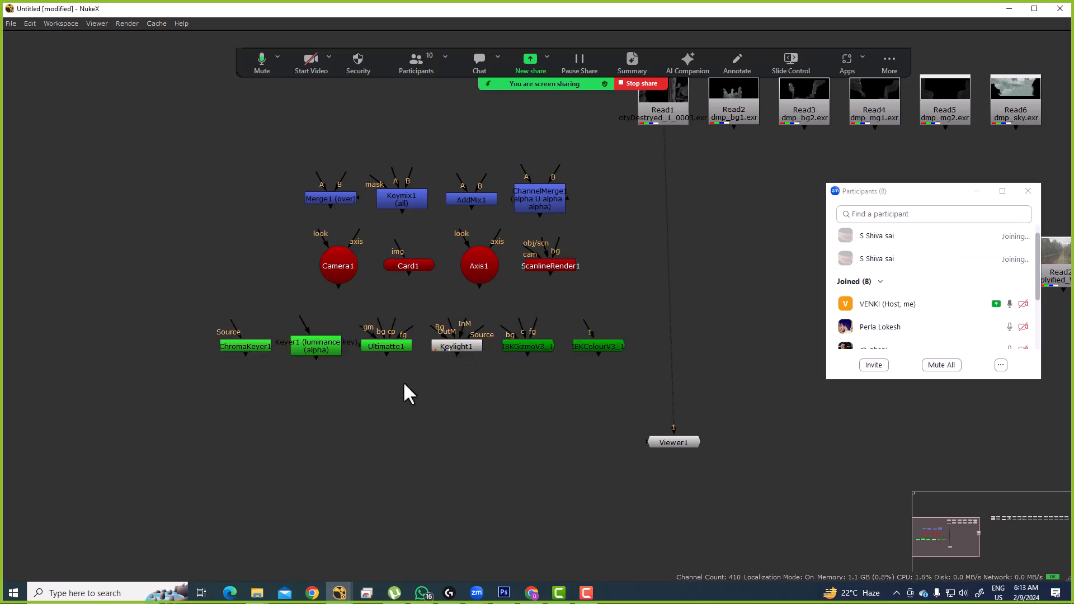
Step: Move Keylight1 up just below Axis1 and restore the viewer layout
{"action": "left_click_drag", "start_coordinate": [443, 347], "coordinate": [469, 311]}
{"action": "left_click", "coordinate": [453, 361]}
{"action": "left_click", "coordinate": [466, 352]}
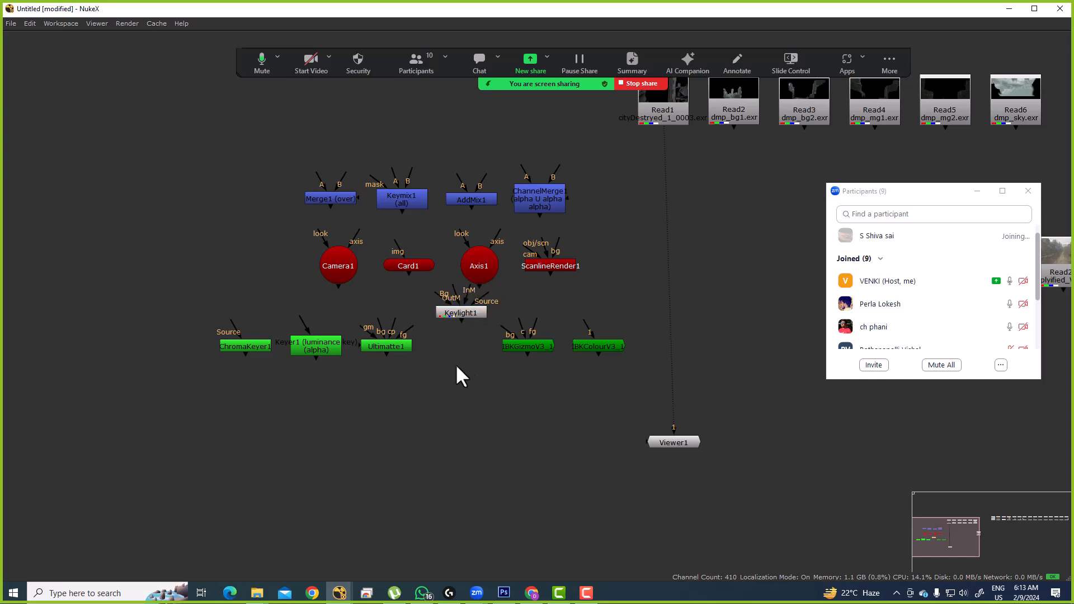
{"action": "key", "text": "space"}
{"action": "key", "text": "space"}
{"action": "key", "text": "space"}
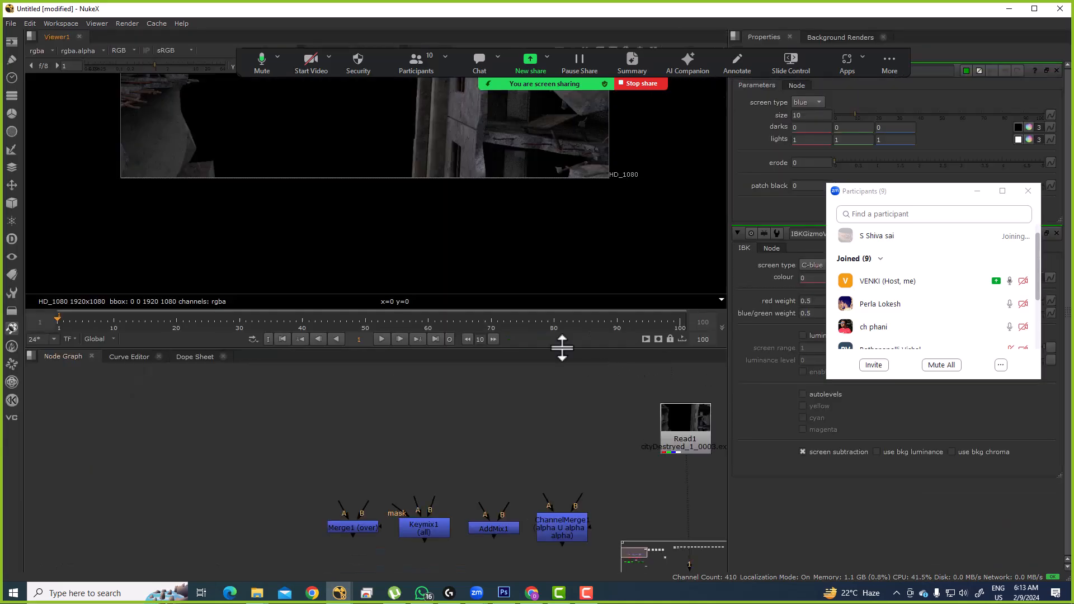
Step: Add Ultimatte, Primatte and HueKeyer nodes from the Keyer toolbar menu
{"action": "left_click", "coordinate": [18, 152]}
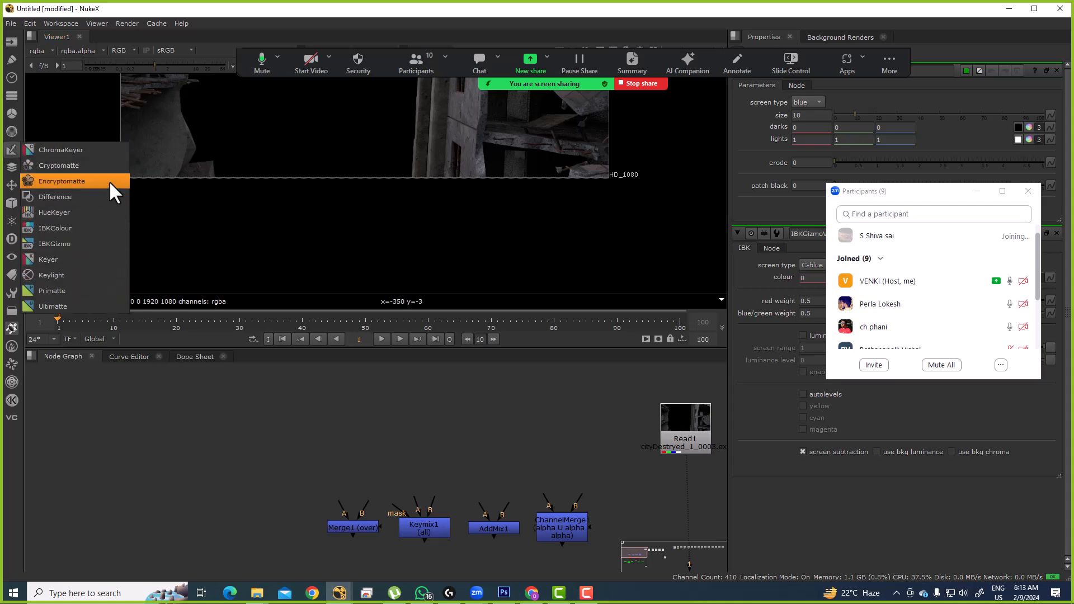
{"action": "left_click", "coordinate": [56, 306]}
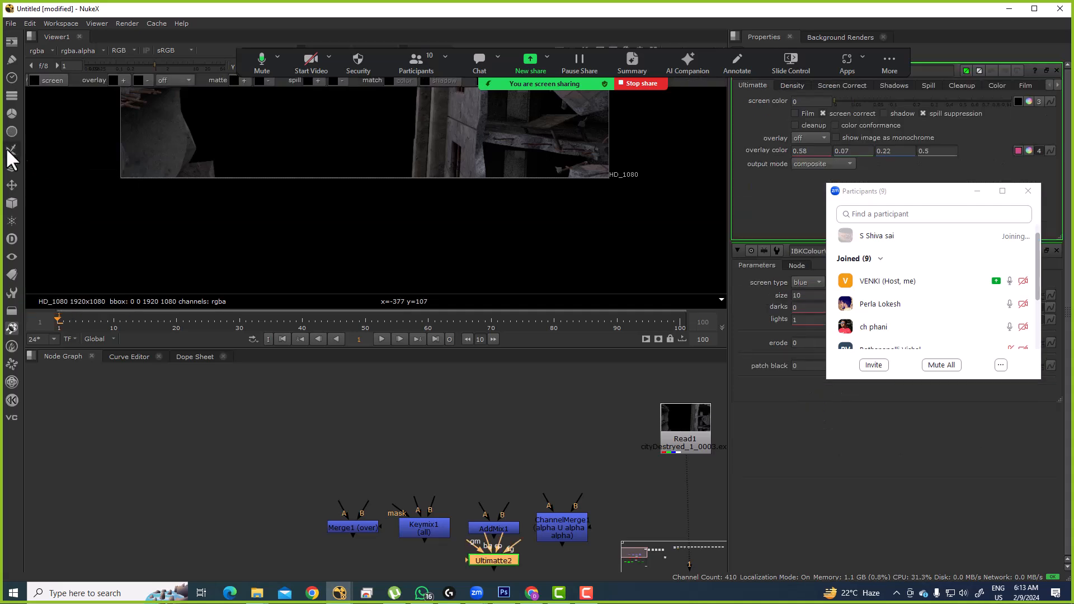
{"action": "left_click", "coordinate": [15, 147]}
{"action": "left_click", "coordinate": [62, 290]}
{"action": "left_click", "coordinate": [12, 149]}
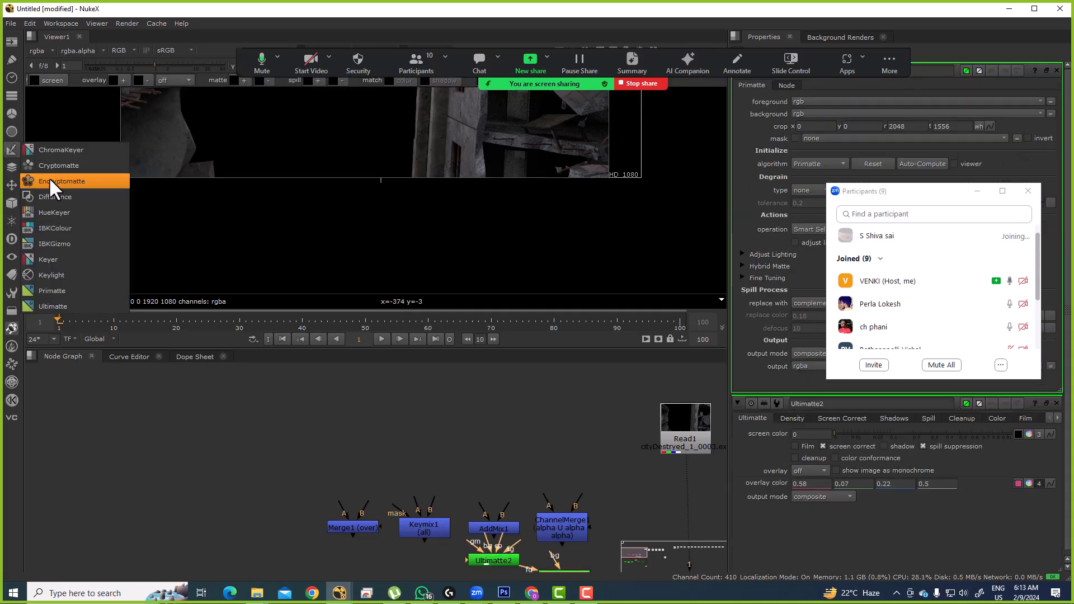
{"action": "left_click", "coordinate": [61, 210]}
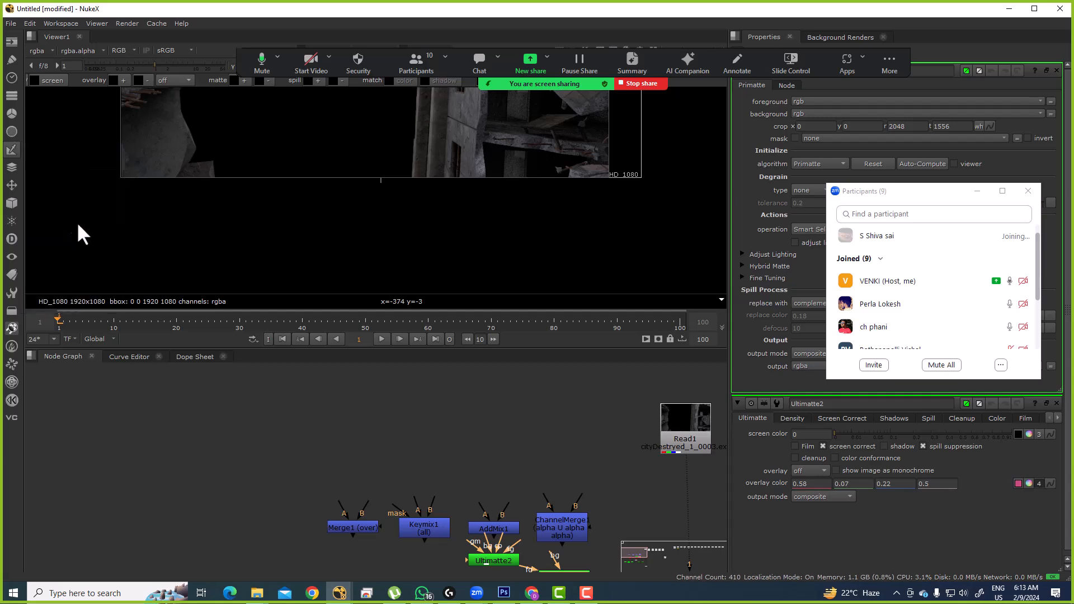
Step: Auto-arrange all eight keyer nodes into a row and select Keylight1
{"action": "scroll", "coordinate": [507, 484], "scroll_direction": "down", "scroll_amount": 5}
{"action": "left_click_drag", "start_coordinate": [479, 476], "coordinate": [382, 541]}
{"action": "left_click_drag", "start_coordinate": [402, 505], "coordinate": [410, 444]}
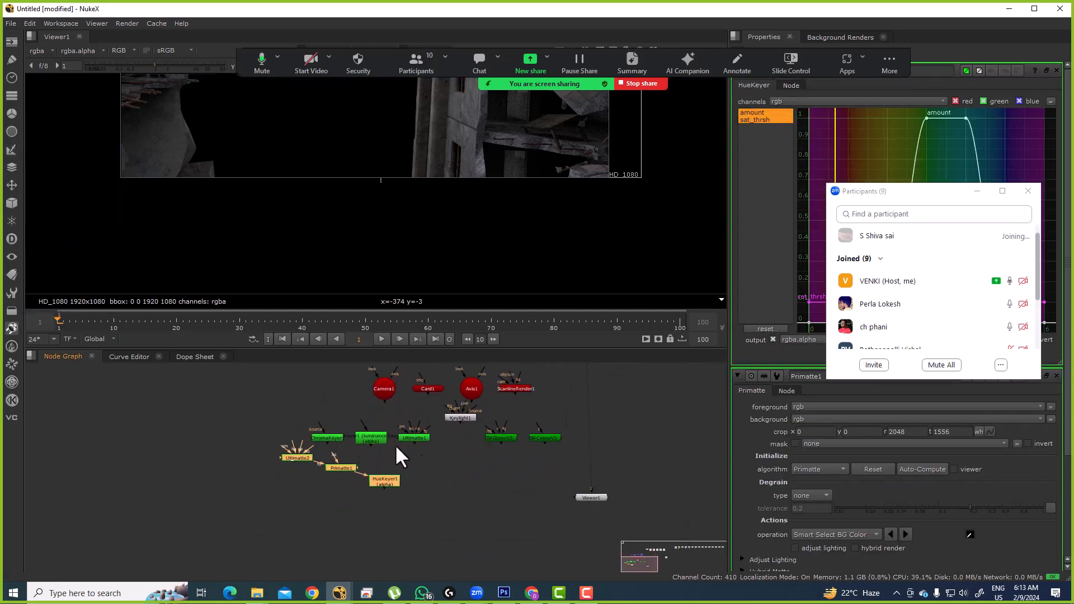
{"action": "left_click_drag", "start_coordinate": [259, 422], "coordinate": [580, 491]}
{"action": "key", "text": "l"}
{"action": "left_click_drag", "start_coordinate": [492, 435], "coordinate": [428, 432]}
{"action": "scroll", "coordinate": [481, 425], "scroll_direction": "up", "scroll_amount": 3}
{"action": "left_click", "coordinate": [445, 409]}
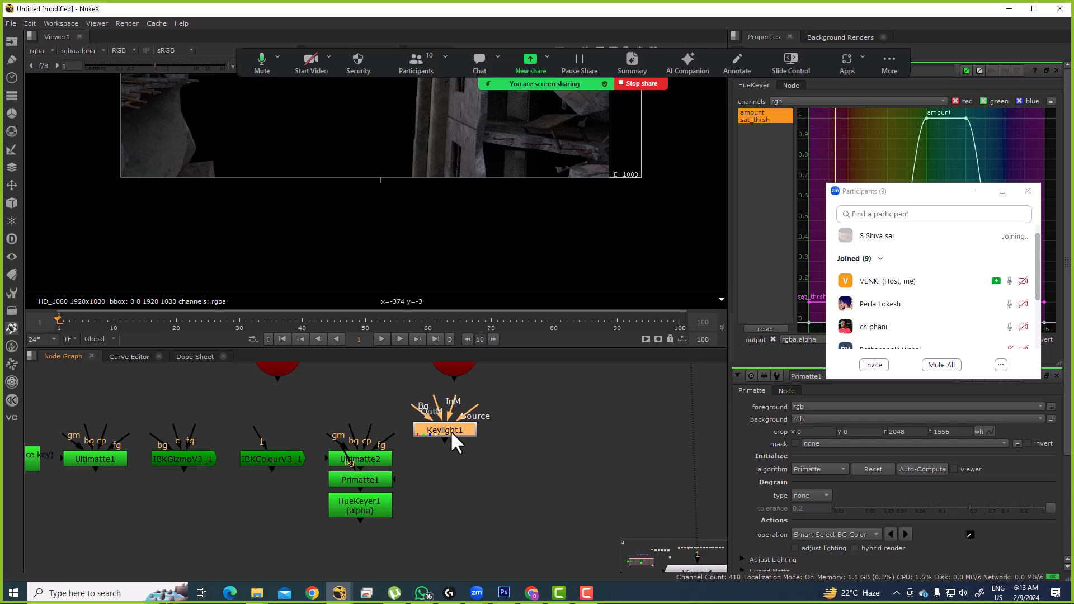
{"action": "scroll", "coordinate": [475, 436], "scroll_direction": "up", "scroll_amount": 3}
Step: Launch Adobe After Effects CS6 by searching 'after', then nudge Keylight1 in NukeX
{"action": "left_click", "coordinate": [535, 454]}
{"action": "key", "text": "super"}
{"action": "type", "text": "after"}
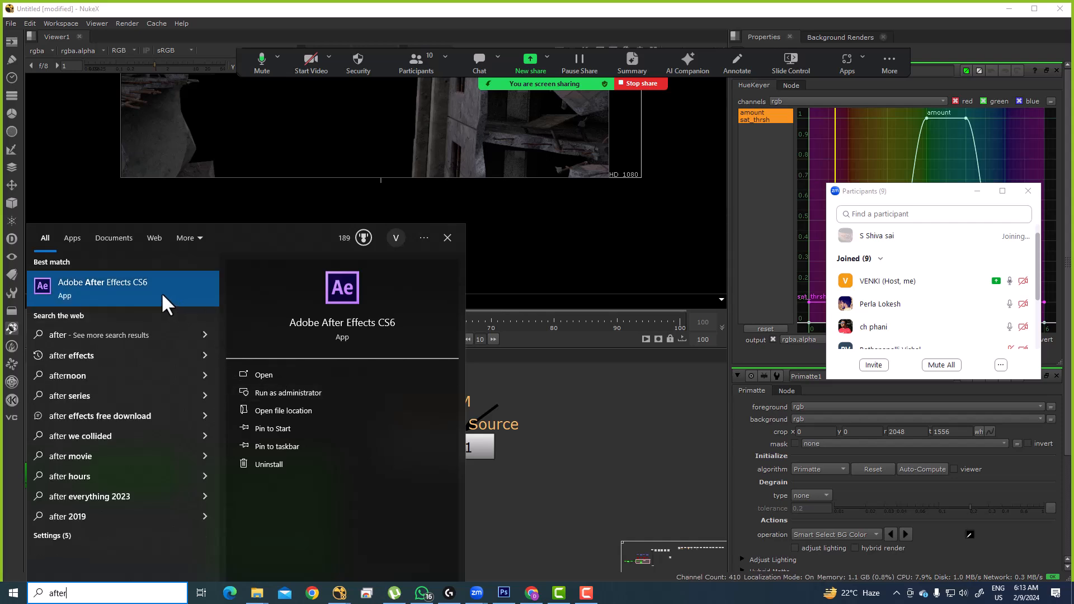
{"action": "left_click", "coordinate": [163, 288]}
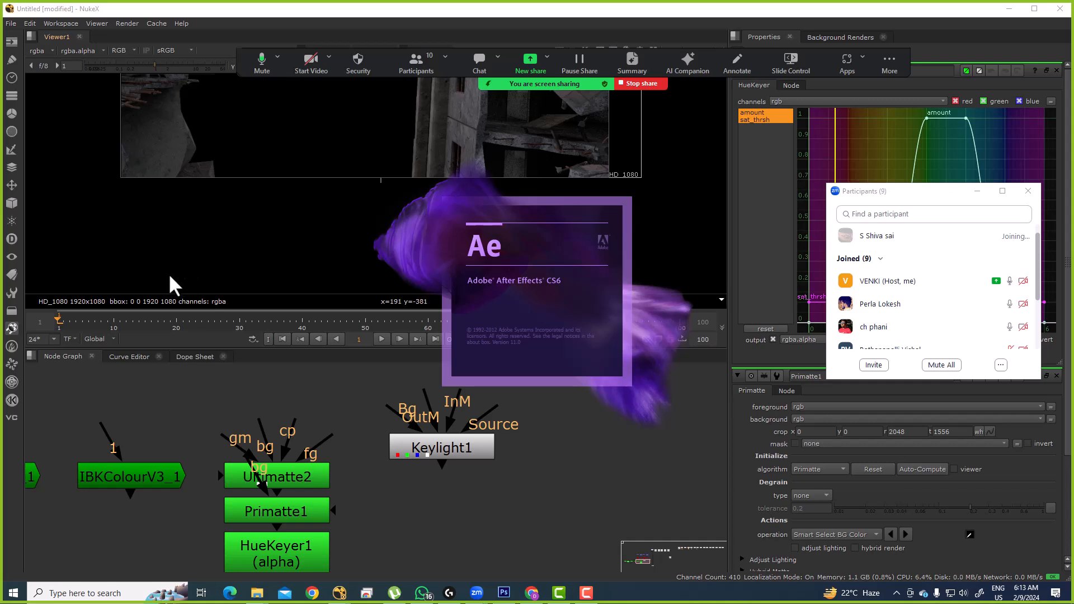
{"action": "mouse_move", "coordinate": [444, 448]}
{"action": "left_mouse_down"}
{"action": "mouse_move", "coordinate": [472, 463]}
{"action": "mouse_move", "coordinate": [455, 439]}
{"action": "left_mouse_up"}
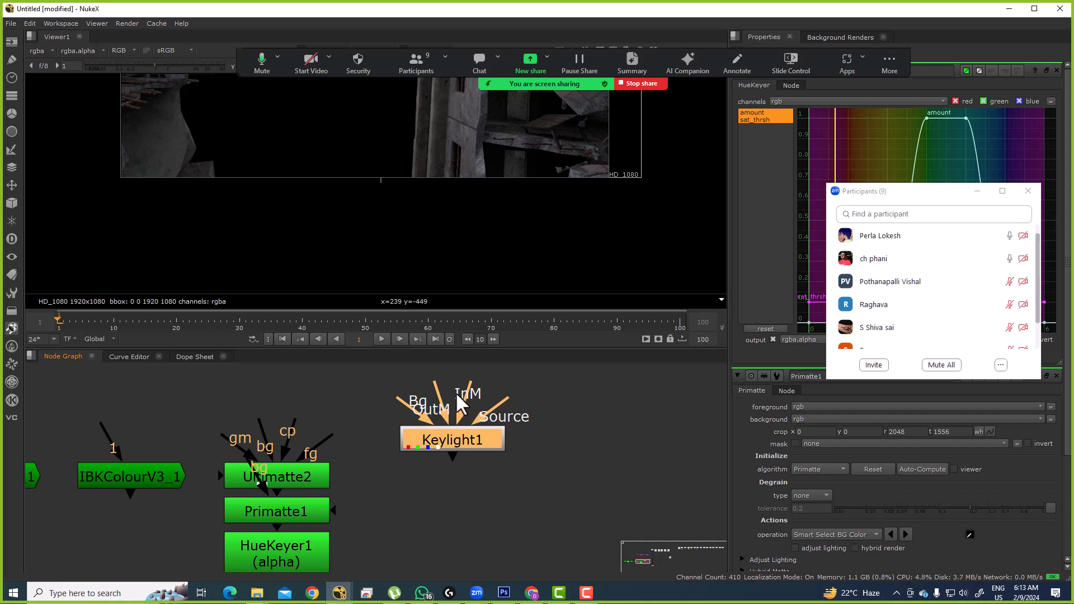
Step: Marquee-select the whole keyer row and drag it further left
{"action": "scroll", "coordinate": [499, 434], "scroll_direction": "down", "scroll_amount": 5}
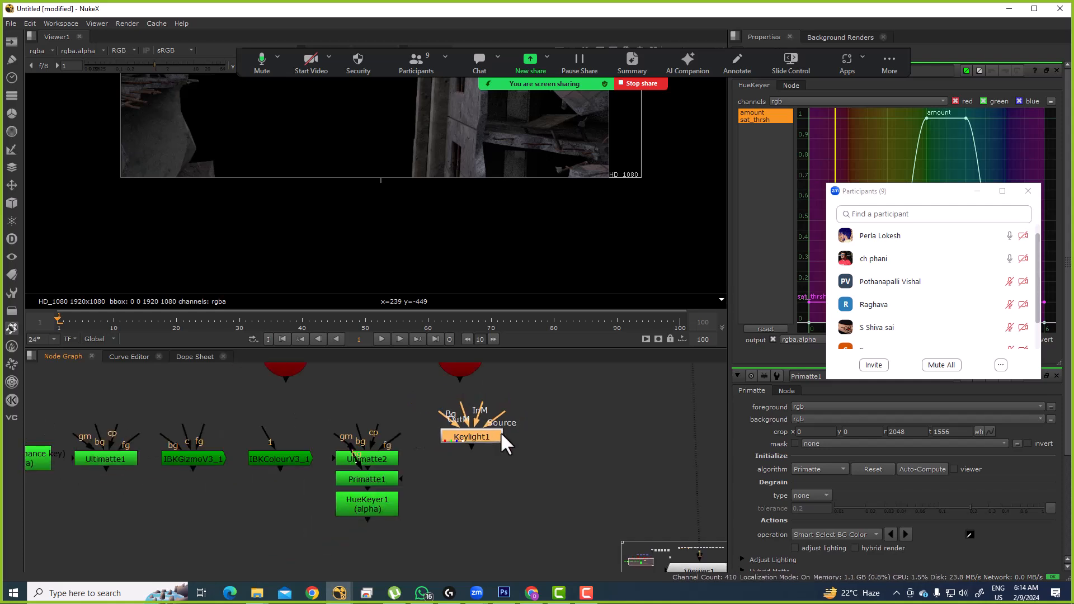
{"action": "left_click", "coordinate": [497, 475]}
{"action": "left_click_drag", "start_coordinate": [115, 410], "coordinate": [520, 526]}
{"action": "left_click_drag", "start_coordinate": [483, 435], "coordinate": [401, 435]}
{"action": "left_click", "coordinate": [426, 457]}
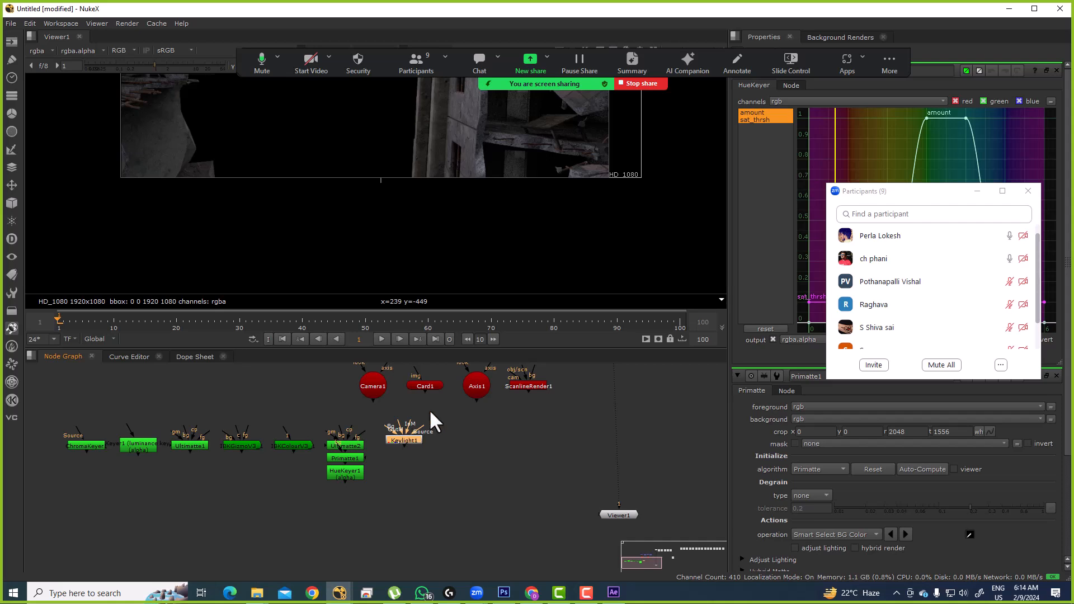
Step: Nudge Keylight1 slightly left and down, then check the layout in a maximised Node Graph
{"action": "scroll", "coordinate": [374, 448], "scroll_direction": "up", "scroll_amount": 5}
{"action": "left_click", "coordinate": [448, 448]}
{"action": "left_click_drag", "start_coordinate": [456, 437], "coordinate": [430, 430]}
{"action": "left_click", "coordinate": [463, 461]}
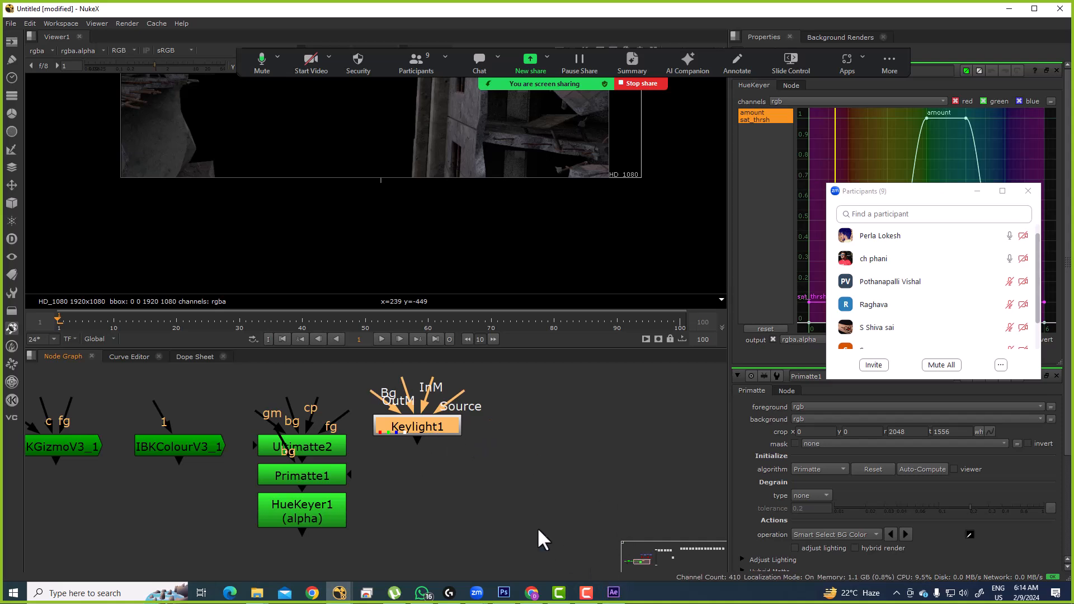
{"action": "scroll", "coordinate": [434, 465], "scroll_direction": "down", "scroll_amount": 6}
{"action": "key", "text": "space"}
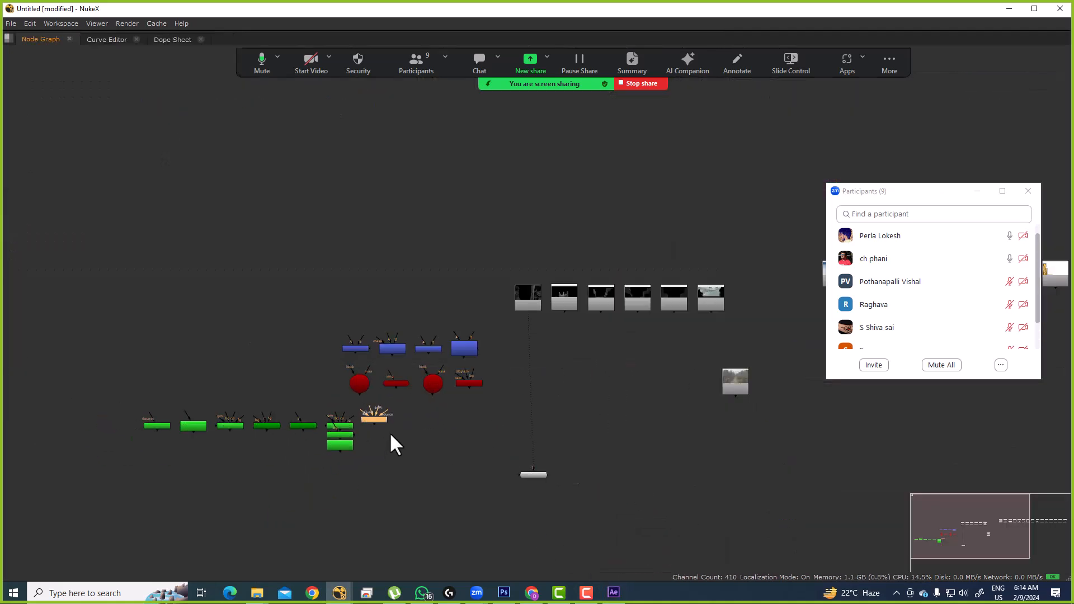
{"action": "left_click_drag", "start_coordinate": [391, 435], "coordinate": [495, 434]}
{"action": "key", "text": "space"}
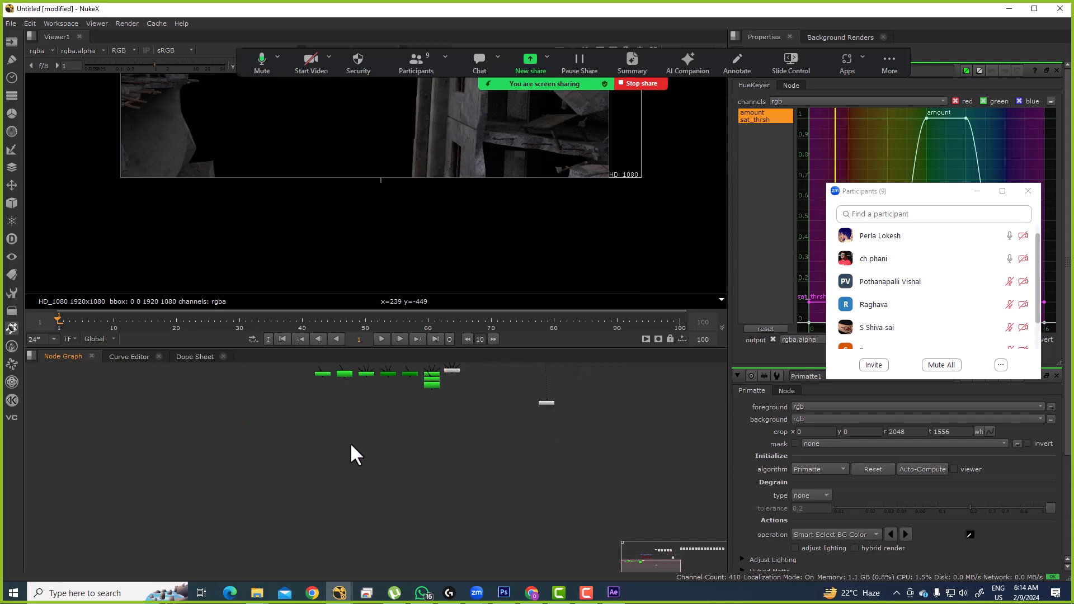
Step: Add a Blur node and an EdgeBlur node
{"action": "key", "text": "b"}
{"action": "scroll", "coordinate": [378, 430], "scroll_direction": "up", "scroll_amount": 4}
{"action": "key", "text": "Tab"}
{"action": "type", "text": "edge"}
{"action": "key", "text": "Return"}
Step: Add Sharpen and Soften nodes, placing Soften1 down and to the left
{"action": "key", "text": "Tab"}
{"action": "type", "text": "sharp"}
{"action": "key", "text": "Return"}
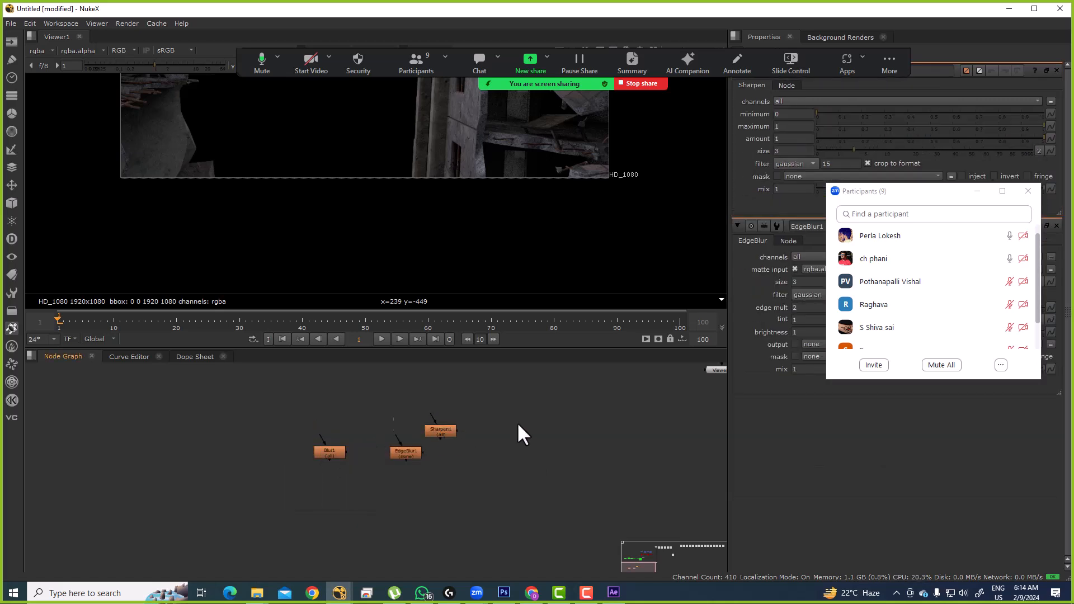
{"action": "key", "text": "Tab"}
{"action": "type", "text": "softClip [Color"}
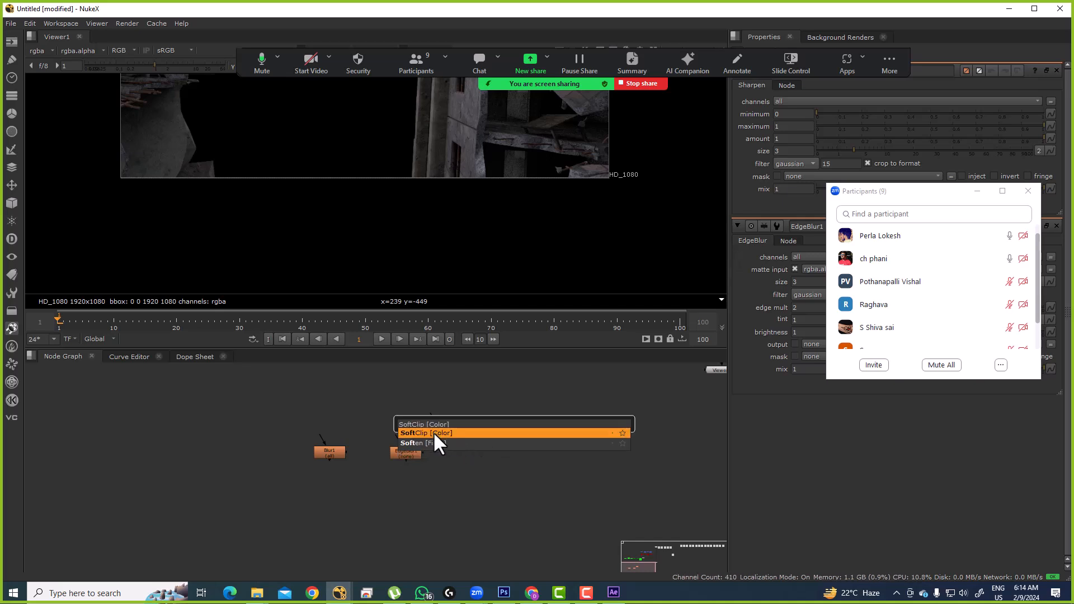
{"action": "left_click", "coordinate": [438, 441]}
{"action": "scroll", "coordinate": [501, 438], "scroll_direction": "up", "scroll_amount": 4}
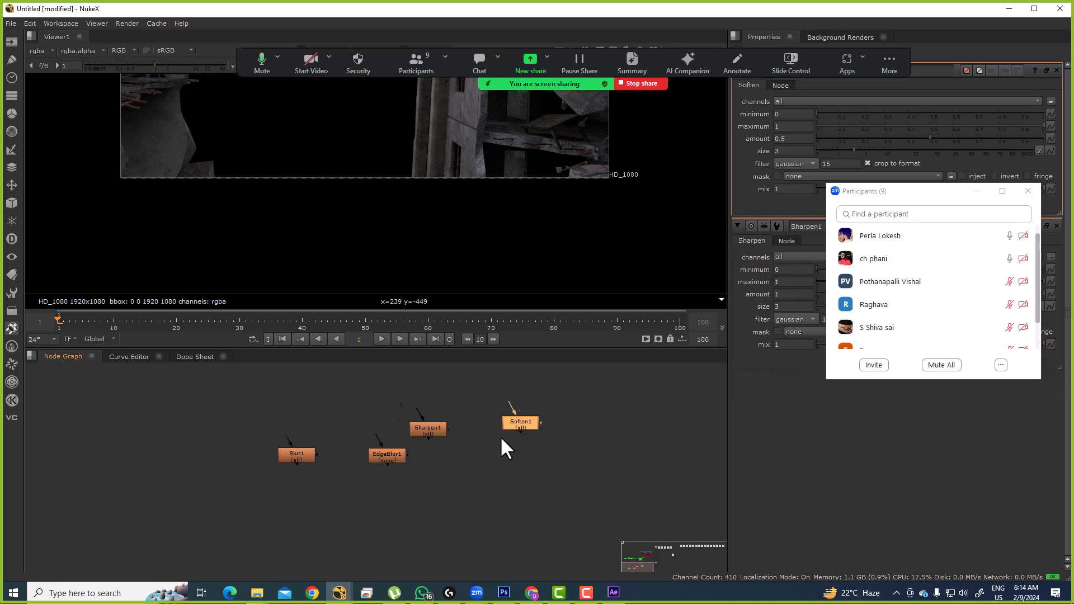
{"action": "left_click_drag", "start_coordinate": [534, 419], "coordinate": [483, 449]}
{"action": "left_click_drag", "start_coordinate": [563, 428], "coordinate": [489, 428]}
{"action": "left_click", "coordinate": [490, 428]}
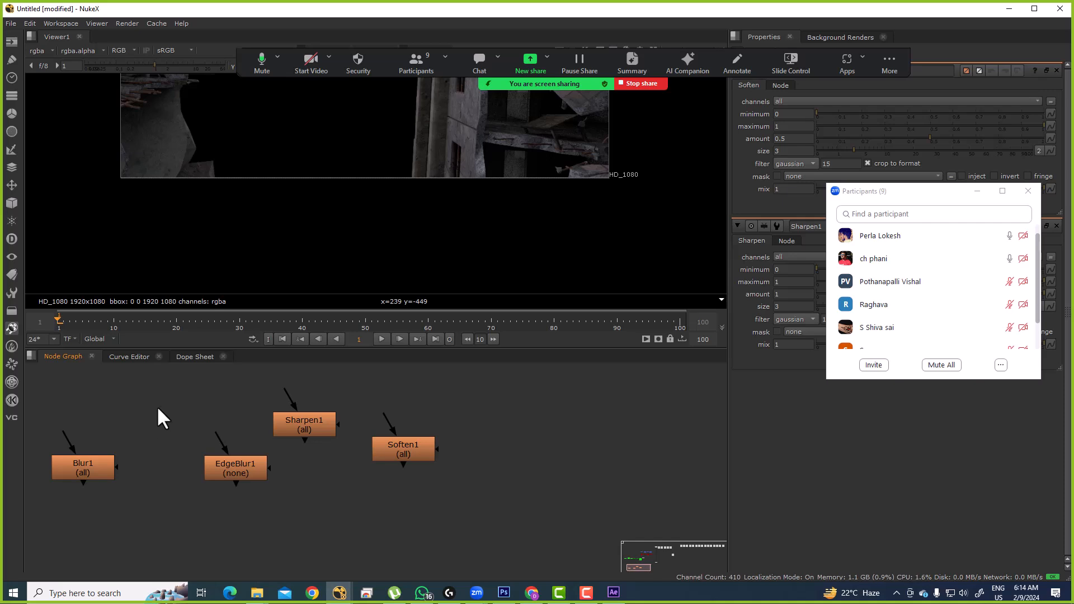
Step: In After Effects, create a new 1920x1080 composition
{"action": "left_click", "coordinate": [613, 592]}
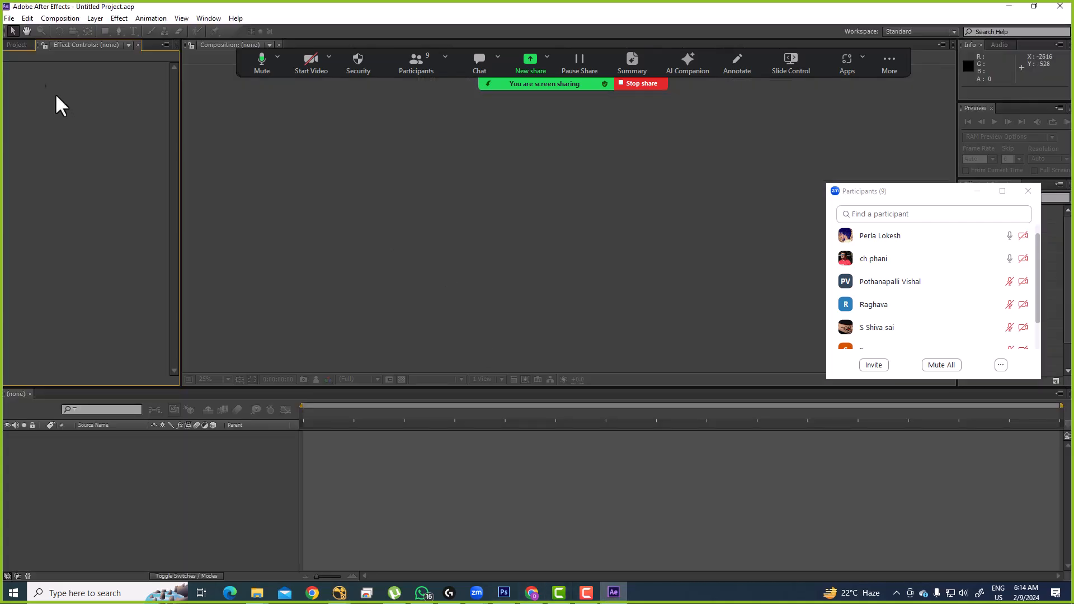
{"action": "key", "text": "ctrl+n"}
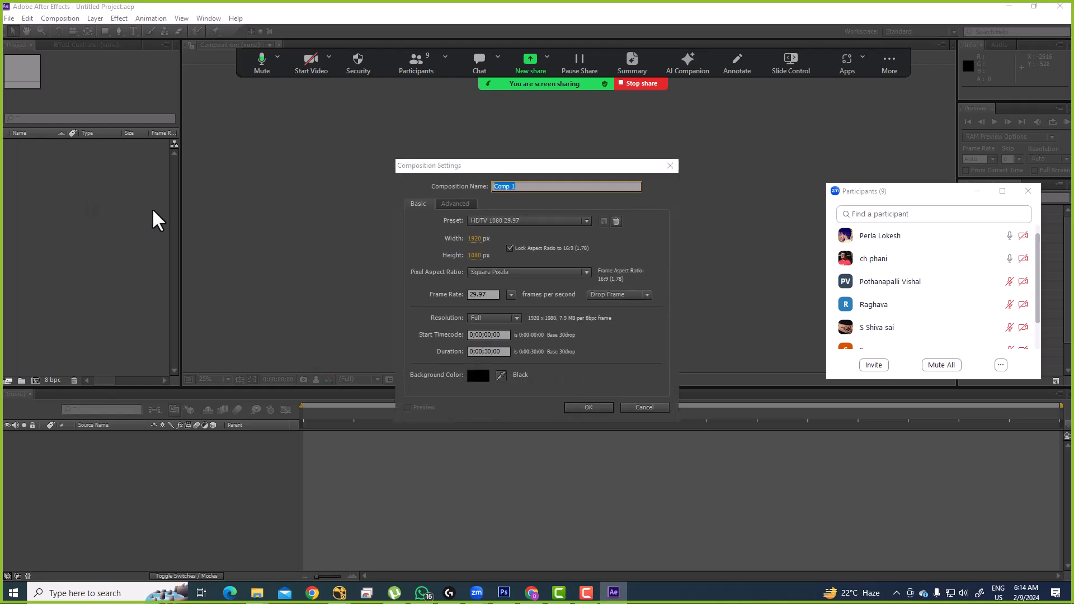
{"action": "key", "text": "Return"}
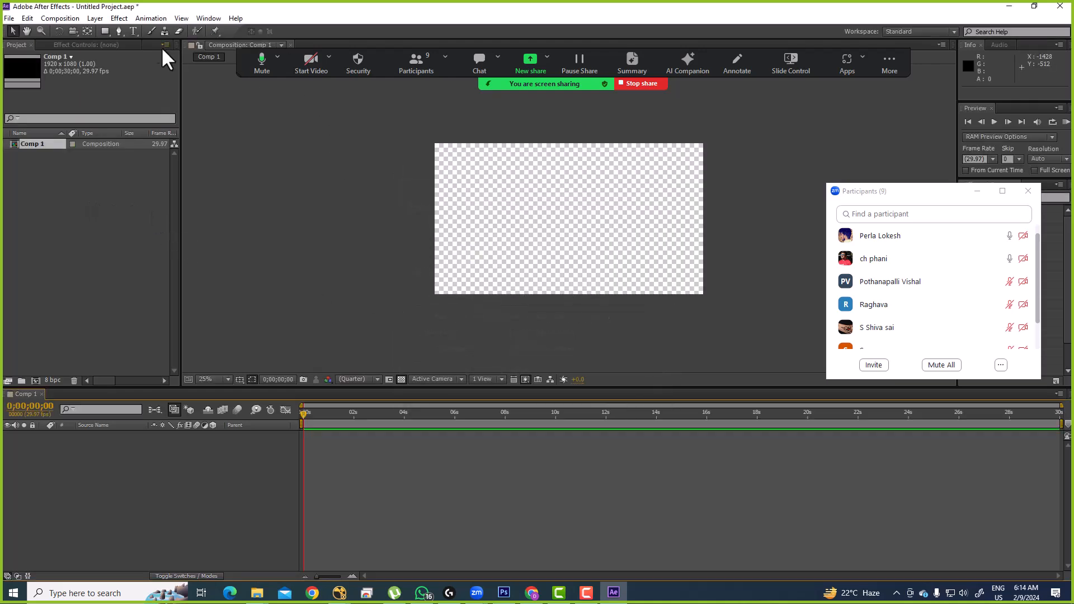
Step: Apply Keying > Keylight (1.2) to the dark gray solid, then return to NukeX
{"action": "left_click", "coordinate": [119, 18]}
{"action": "left_click", "coordinate": [365, 255]}
{"action": "left_click", "coordinate": [120, 19]}
{"action": "mouse_move", "coordinate": [147, 171]}
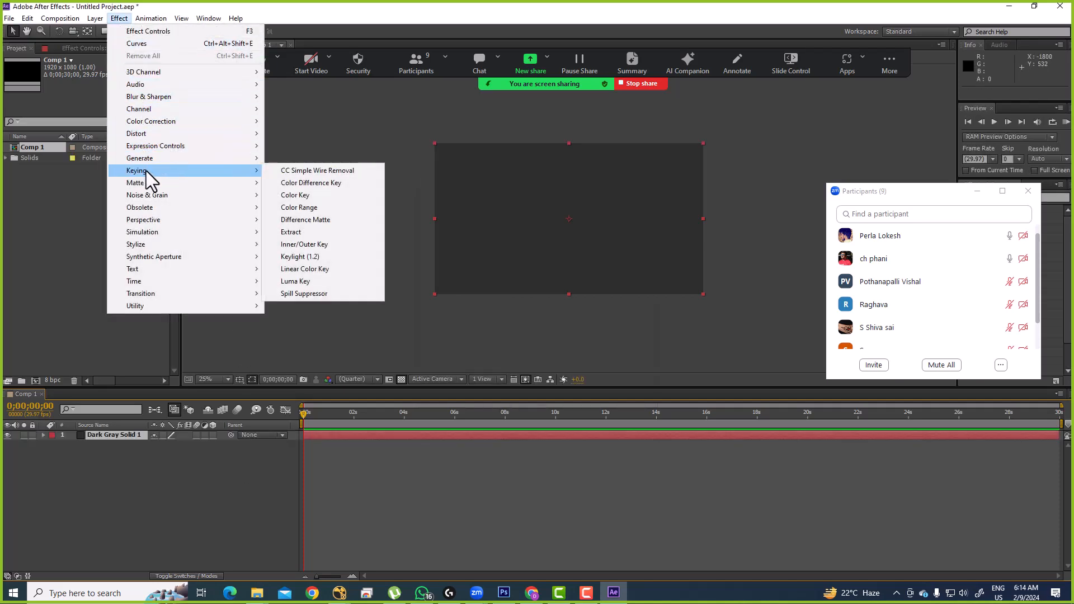
{"action": "left_click", "coordinate": [315, 267]}
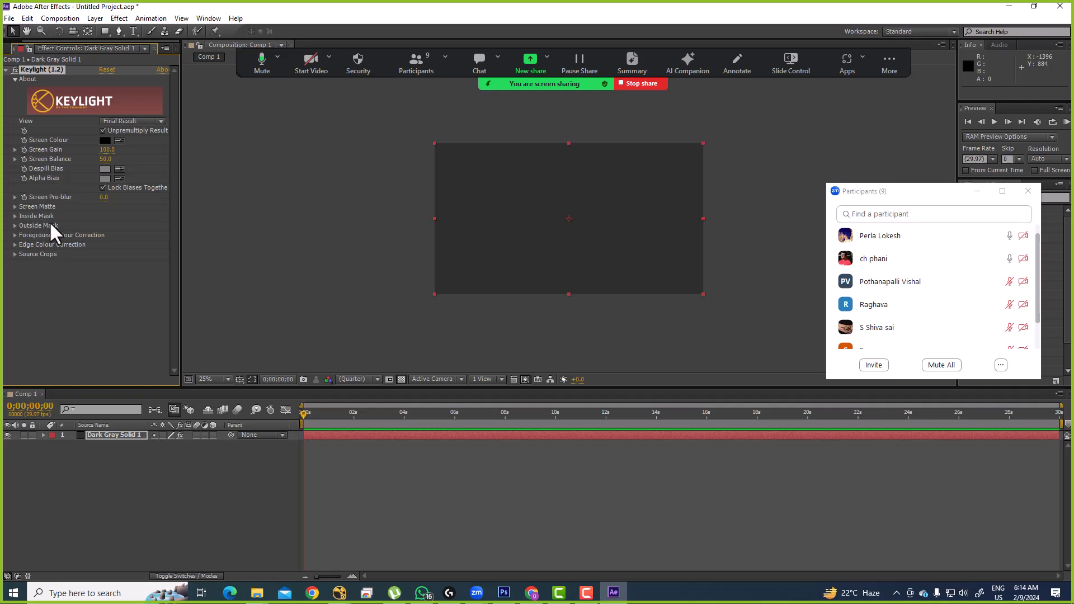
{"action": "key", "text": "alt+Tab"}
{"action": "key", "text": "alt+Tab"}
{"action": "key", "text": "alt+Tab"}
Step: Find Keylight1 in the node graph and open its properties
{"action": "scroll", "coordinate": [391, 467], "scroll_direction": "down", "scroll_amount": 4}
{"action": "left_click_drag", "start_coordinate": [120, 423], "coordinate": [462, 496]}
{"action": "left_click_drag", "start_coordinate": [523, 462], "coordinate": [327, 485]}
{"action": "scroll", "coordinate": [475, 431], "scroll_direction": "up", "scroll_amount": 3}
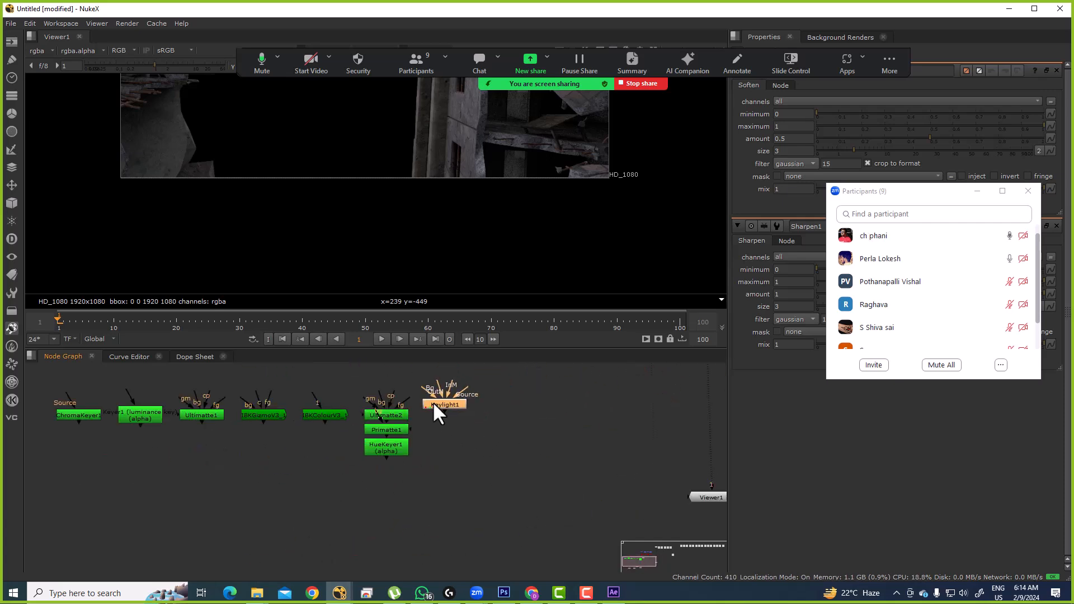
{"action": "double_click", "coordinate": [434, 404]}
{"action": "left_click_drag", "start_coordinate": [911, 192], "coordinate": [655, 307]}
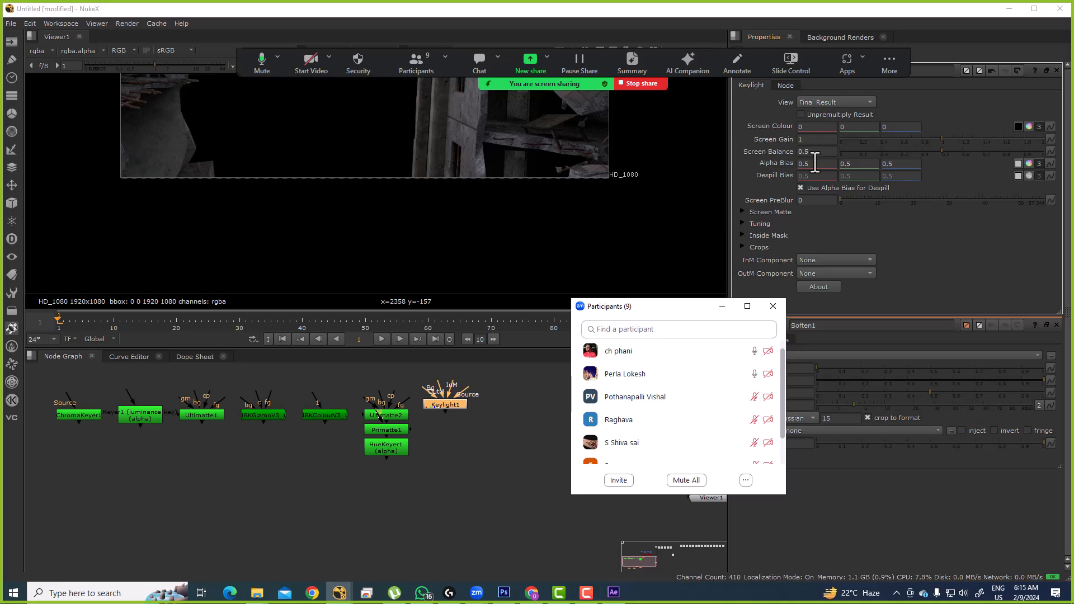
Step: Compare with After Effects' Keylight controls, then come back to NukeX
{"action": "key", "text": "alt+Tab"}
{"action": "left_click", "coordinate": [613, 592]}
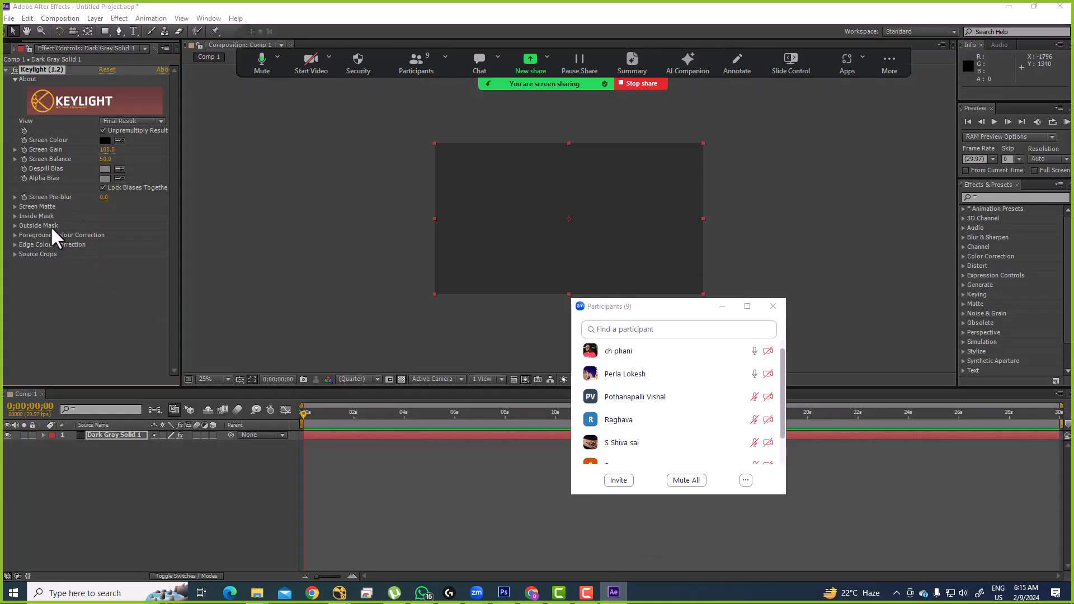
{"action": "key", "text": "alt+Tab"}
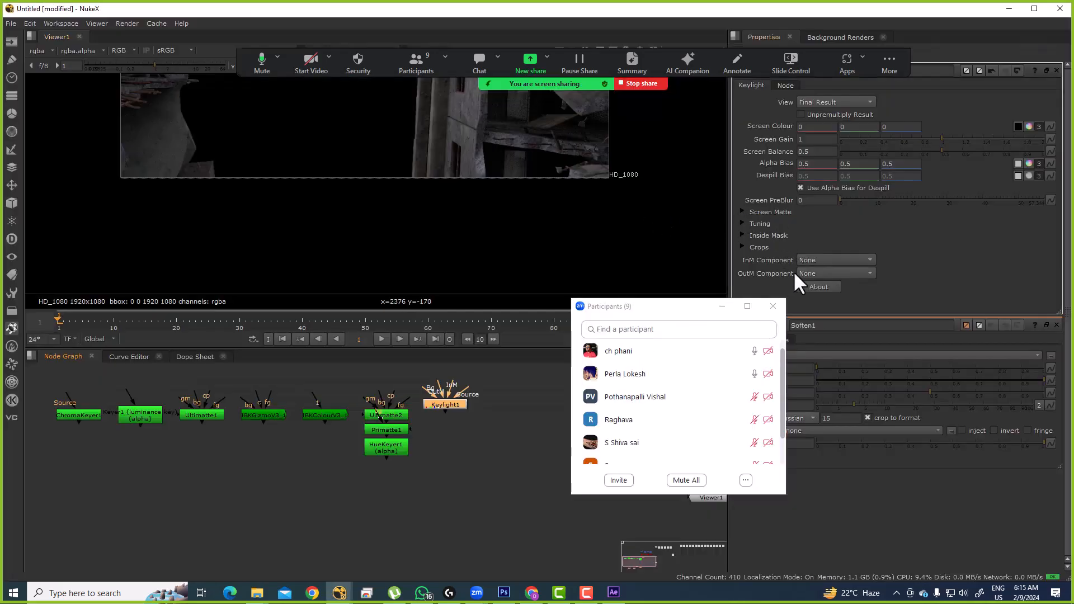
{"action": "left_click_drag", "start_coordinate": [697, 308], "coordinate": [584, 271]}
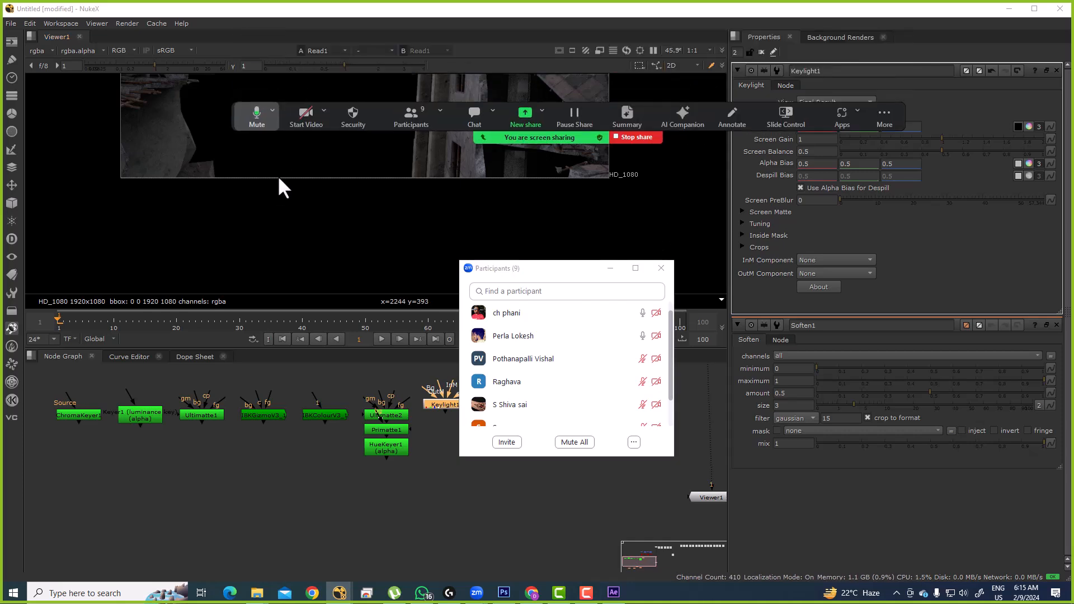
Step: Set the maximum properties panels to 1
{"action": "double_click", "coordinate": [737, 53]}
{"action": "type", "text": "1"}
{"action": "key", "text": "Return"}
{"action": "left_click", "coordinate": [438, 428]}
{"action": "left_click_drag", "start_coordinate": [535, 268], "coordinate": [931, 146]}
Step: Maximise the Node Graph and locate the four blue merge nodes
{"action": "scroll", "coordinate": [434, 458], "scroll_direction": "down", "scroll_amount": 6}
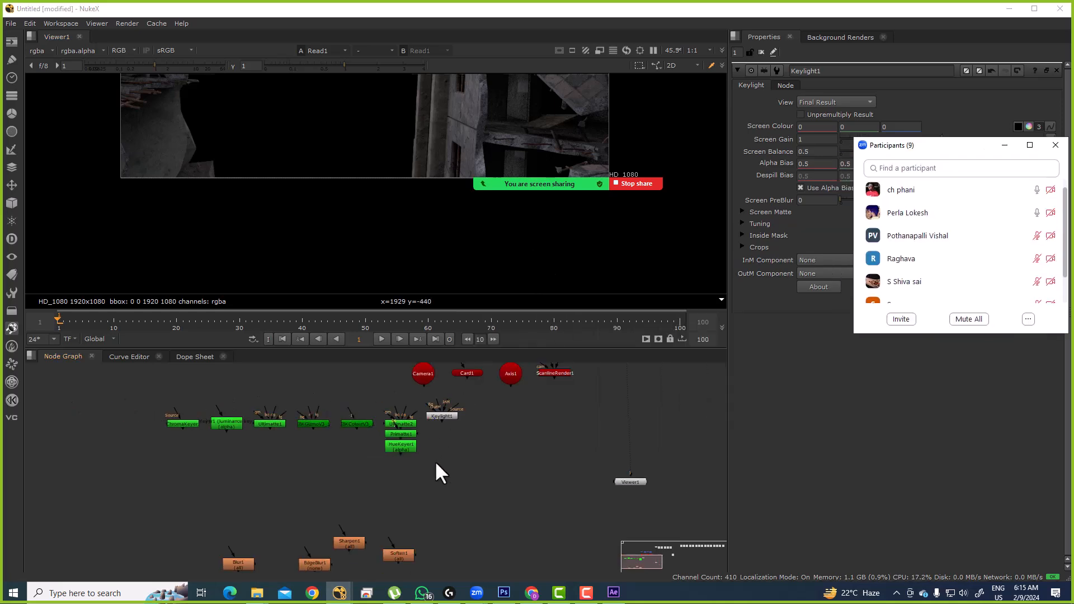
{"action": "left_click_drag", "start_coordinate": [279, 452], "coordinate": [403, 453]}
{"action": "scroll", "coordinate": [395, 451], "scroll_direction": "up", "scroll_amount": 5}
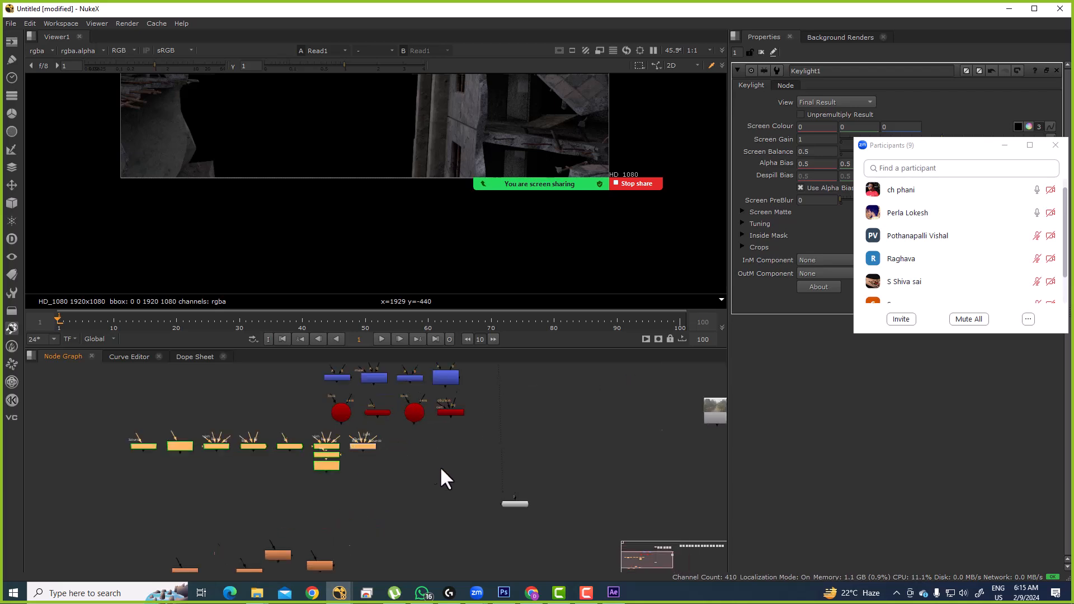
{"action": "key", "text": "space"}
{"action": "scroll", "coordinate": [374, 370], "scroll_direction": "up", "scroll_amount": 4}
{"action": "left_click_drag", "start_coordinate": [182, 324], "coordinate": [613, 421]}
{"action": "left_click_drag", "start_coordinate": [142, 302], "coordinate": [643, 428]}
{"action": "left_click", "coordinate": [350, 403]}
Step: Place Merge1 below Read2, with Read1 into its A input and Read2 into B
{"action": "left_click_drag", "start_coordinate": [252, 387], "coordinate": [810, 380]}
{"action": "left_click_drag", "start_coordinate": [693, 291], "coordinate": [693, 291]}
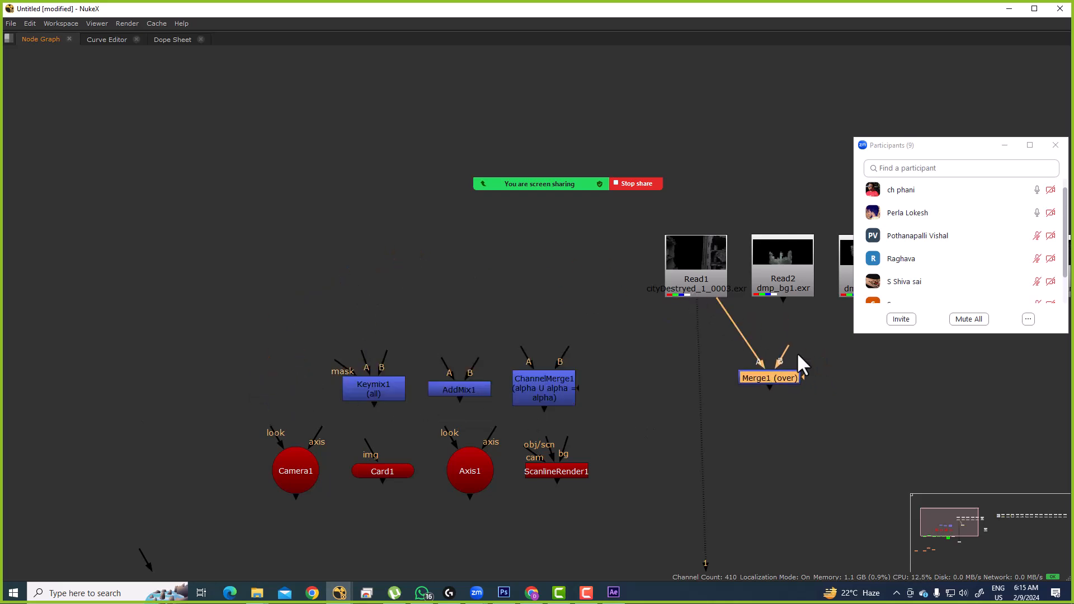
{"action": "left_click_drag", "start_coordinate": [800, 276], "coordinate": [798, 278]}
{"action": "left_click_drag", "start_coordinate": [766, 383], "coordinate": [580, 353]}
{"action": "left_click_drag", "start_coordinate": [509, 260], "coordinate": [461, 303]}
{"action": "left_click", "coordinate": [729, 344]}
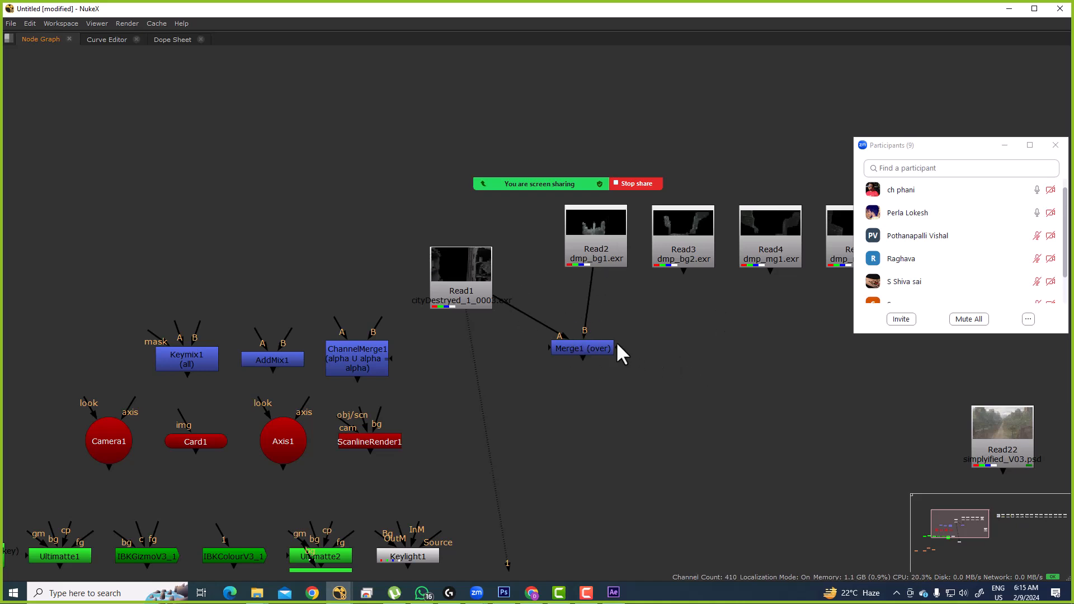
Step: Adjust node positions and frame the Read row with Merge1
{"action": "left_click_drag", "start_coordinate": [547, 348], "coordinate": [557, 386]}
{"action": "left_click_drag", "start_coordinate": [544, 342], "coordinate": [515, 395]}
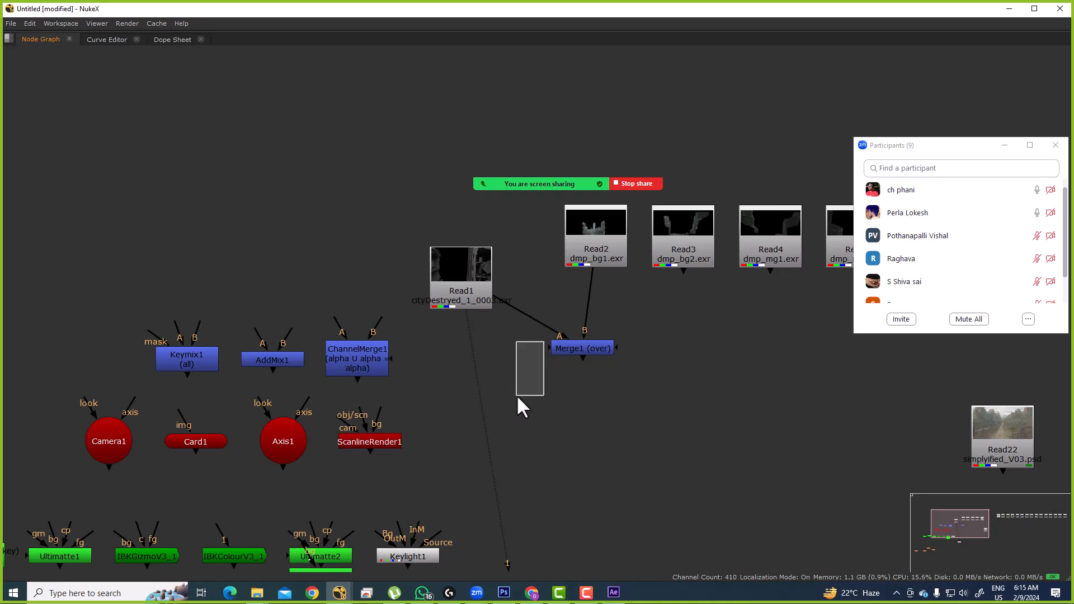
{"action": "scroll", "coordinate": [642, 420], "scroll_direction": "down", "scroll_amount": 4}
{"action": "left_click_drag", "start_coordinate": [681, 367], "coordinate": [504, 369]}
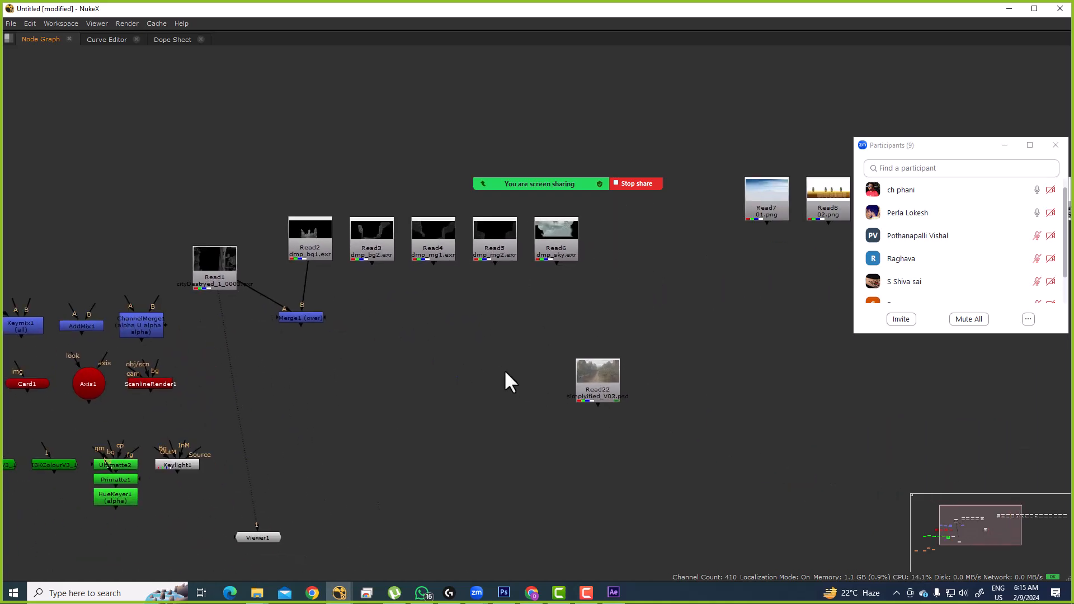
{"action": "scroll", "coordinate": [504, 370], "scroll_direction": "down", "scroll_amount": 3}
Step: Show the Read22 matte painting in the viewer, fitted to frame
{"action": "left_click_drag", "start_coordinate": [366, 314], "coordinate": [527, 316]}
{"action": "scroll", "coordinate": [529, 292], "scroll_direction": "up", "scroll_amount": 3}
{"action": "scroll", "coordinate": [529, 291], "scroll_direction": "up", "scroll_amount": 2}
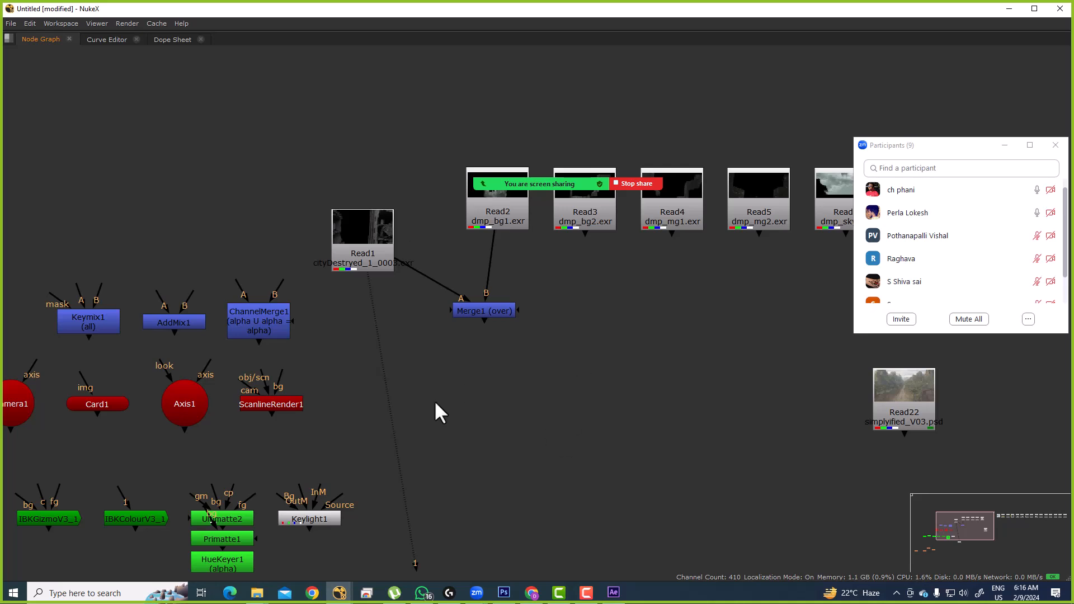
{"action": "scroll", "coordinate": [430, 414], "scroll_direction": "down", "scroll_amount": 6}
{"action": "left_click_drag", "start_coordinate": [576, 421], "coordinate": [615, 385]}
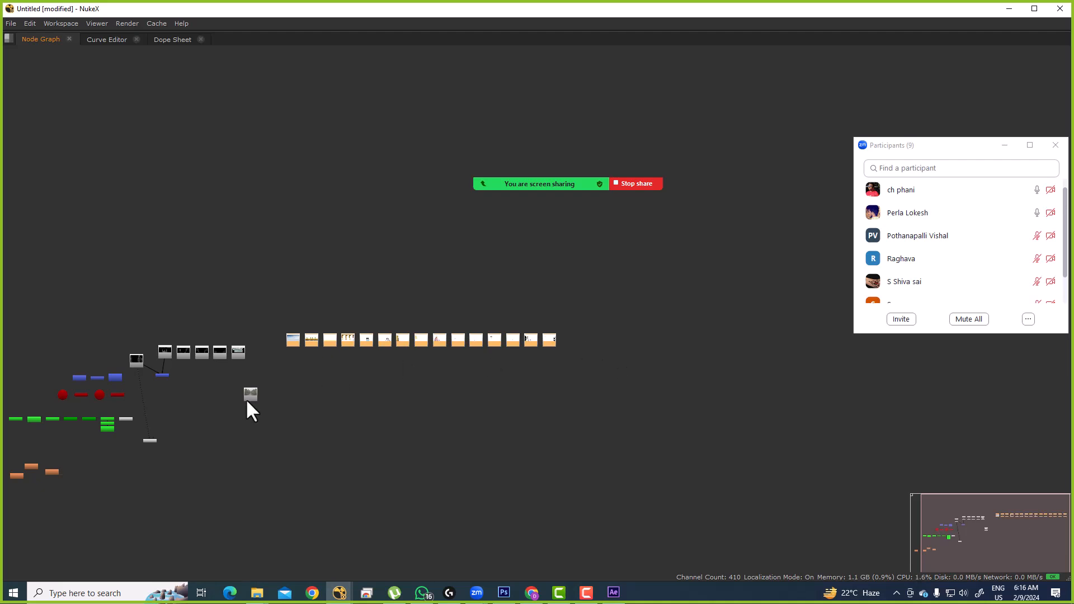
{"action": "left_click_drag", "start_coordinate": [250, 408], "coordinate": [472, 312]}
{"action": "scroll", "coordinate": [472, 311], "scroll_direction": "up", "scroll_amount": 5}
{"action": "left_click", "coordinate": [579, 420]}
{"action": "key", "text": "1"}
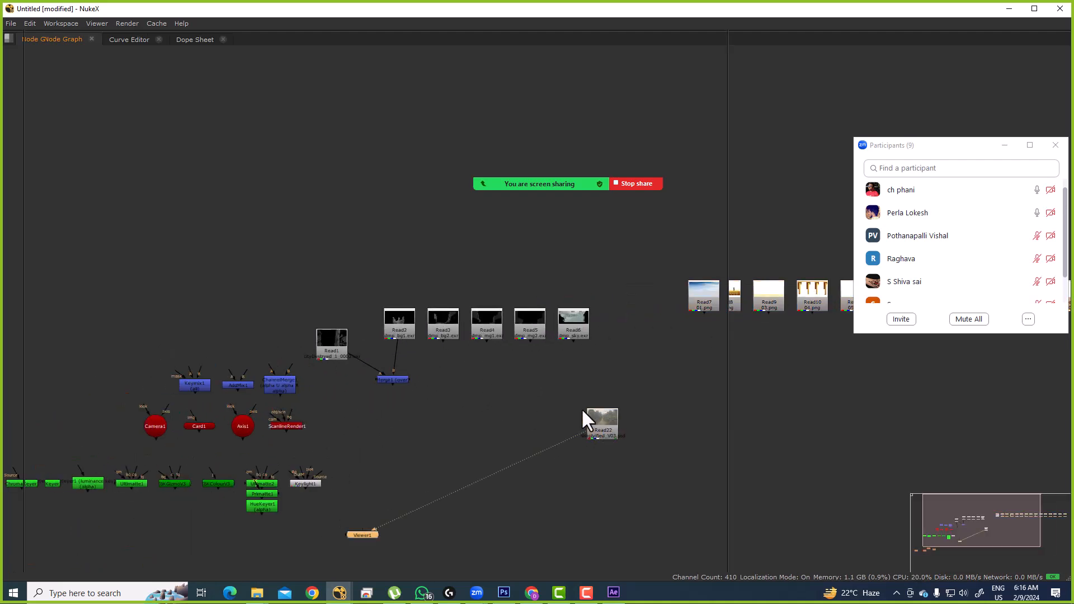
{"action": "key", "text": "f"}
Step: Move Read22 aside and bring Read7 through Read12 into view
{"action": "left_click_drag", "start_coordinate": [465, 463], "coordinate": [315, 449]}
{"action": "scroll", "coordinate": [370, 453], "scroll_direction": "down", "scroll_amount": 3}
{"action": "left_click_drag", "start_coordinate": [569, 404], "coordinate": [270, 467]}
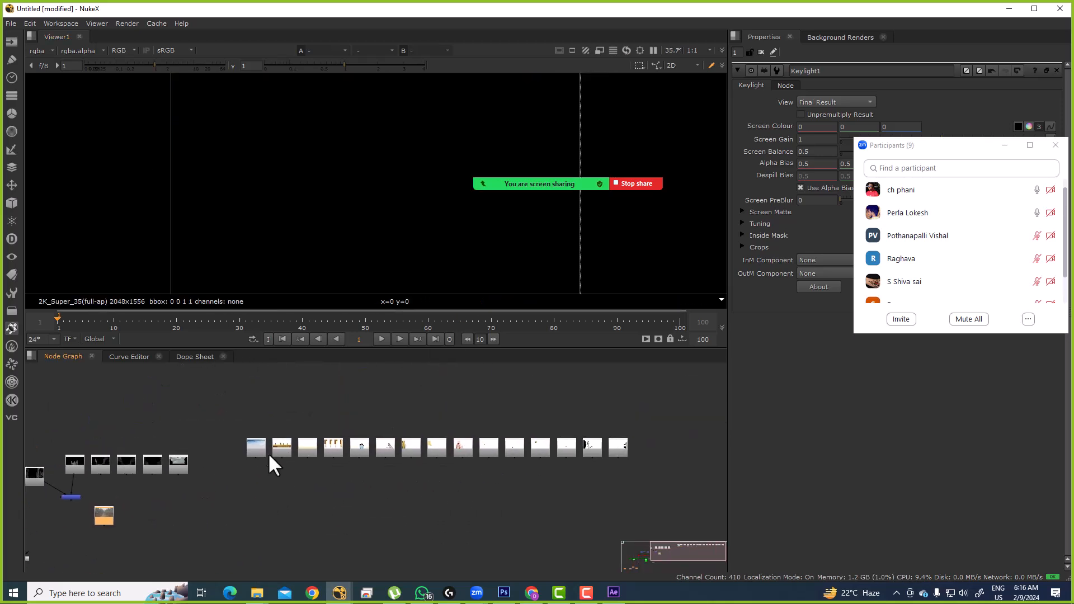
{"action": "left_click_drag", "start_coordinate": [233, 414], "coordinate": [670, 485]}
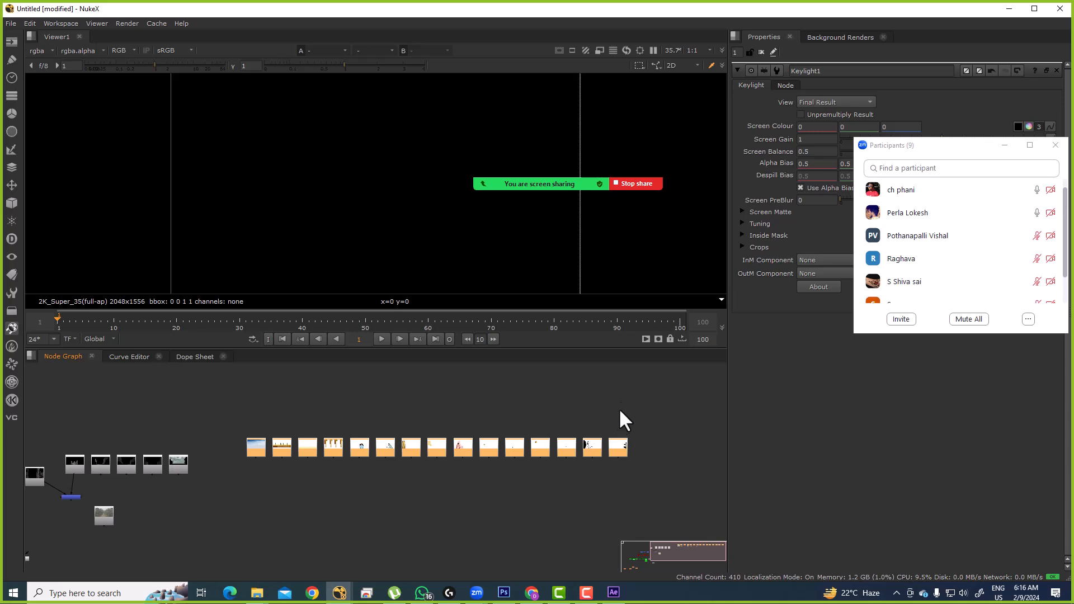
{"action": "scroll", "coordinate": [310, 439], "scroll_direction": "up", "scroll_amount": 4}
{"action": "left_click_drag", "start_coordinate": [384, 446], "coordinate": [592, 371]}
{"action": "left_click", "coordinate": [348, 453]}
{"action": "left_click_drag", "start_coordinate": [313, 428], "coordinate": [516, 438]}
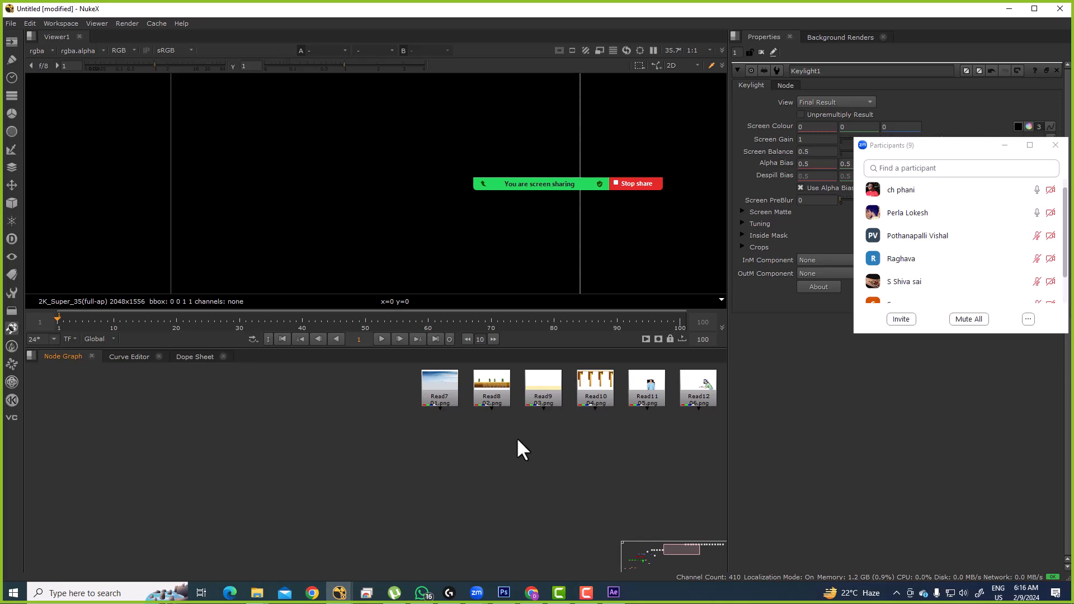
Step: View Read7's sky image, then select Read8
{"action": "left_click", "coordinate": [438, 391]}
{"action": "key", "text": "1"}
{"action": "left_click", "coordinate": [481, 384]}
Step: View Read8's plants, then move Read22 apart and show its PSD painting
{"action": "key", "text": "1"}
{"action": "scroll", "coordinate": [531, 387], "scroll_direction": "down", "scroll_amount": 2}
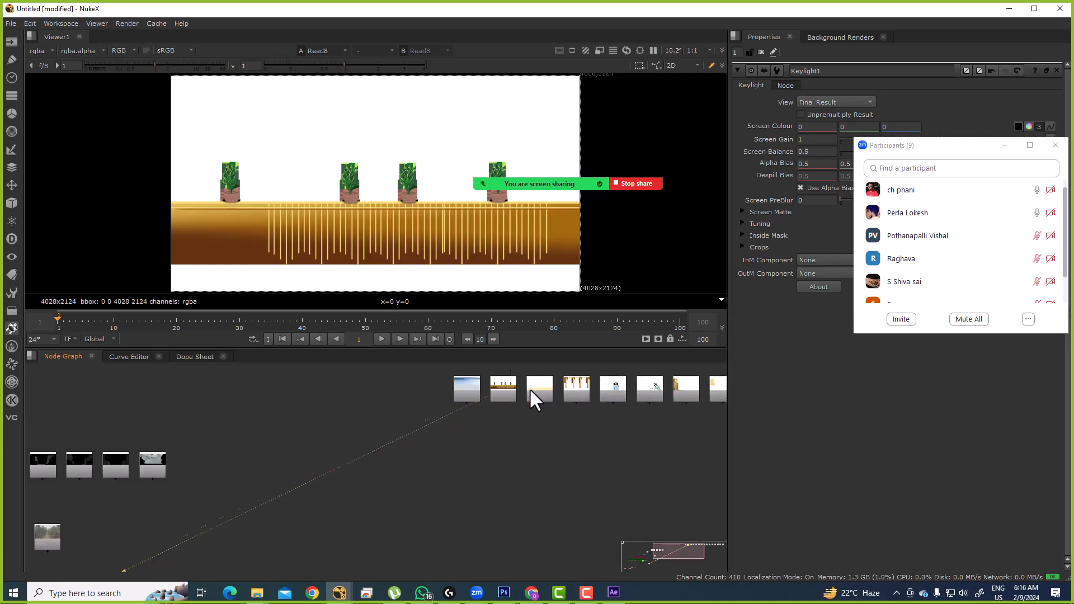
{"action": "left_click_drag", "start_coordinate": [408, 451], "coordinate": [488, 395]}
{"action": "scroll", "coordinate": [488, 396], "scroll_direction": "down", "scroll_amount": 3}
{"action": "left_click_drag", "start_coordinate": [340, 474], "coordinate": [435, 418]}
{"action": "scroll", "coordinate": [355, 384], "scroll_direction": "up", "scroll_amount": 5}
{"action": "left_click_drag", "start_coordinate": [374, 393], "coordinate": [512, 424]}
{"action": "left_click_drag", "start_coordinate": [499, 427], "coordinate": [522, 405]}
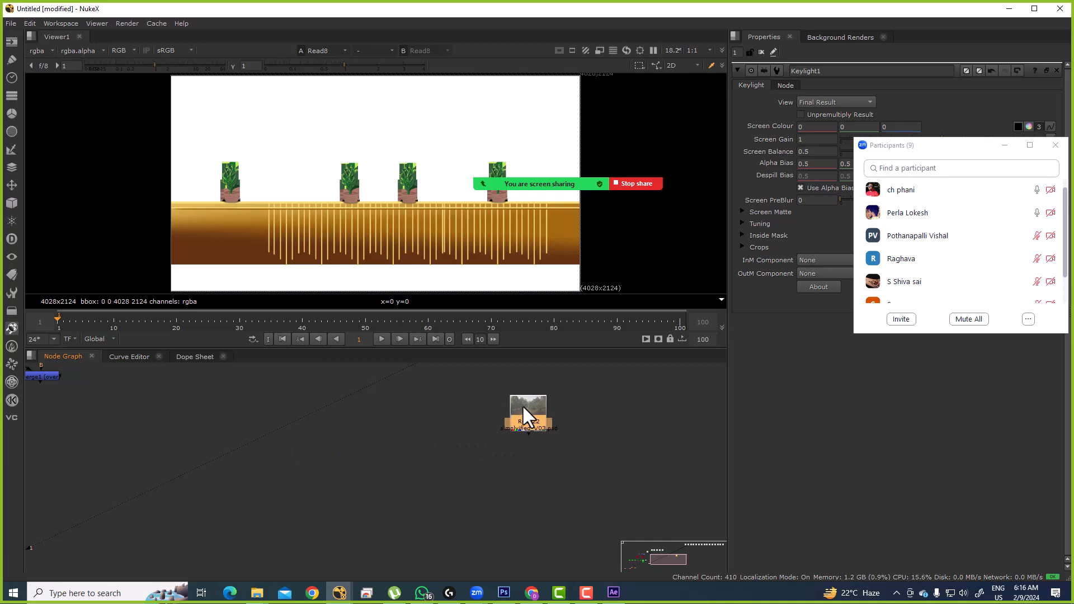
{"action": "key", "text": "1"}
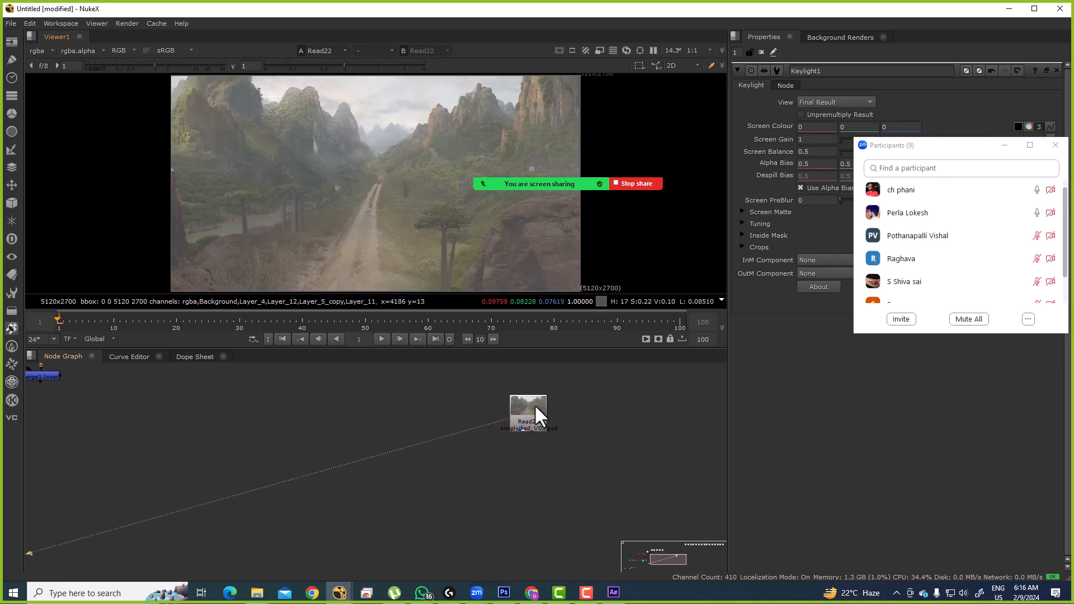
Step: Open Read22's properties for the layered PSD painting
{"action": "double_click", "coordinate": [528, 419]}
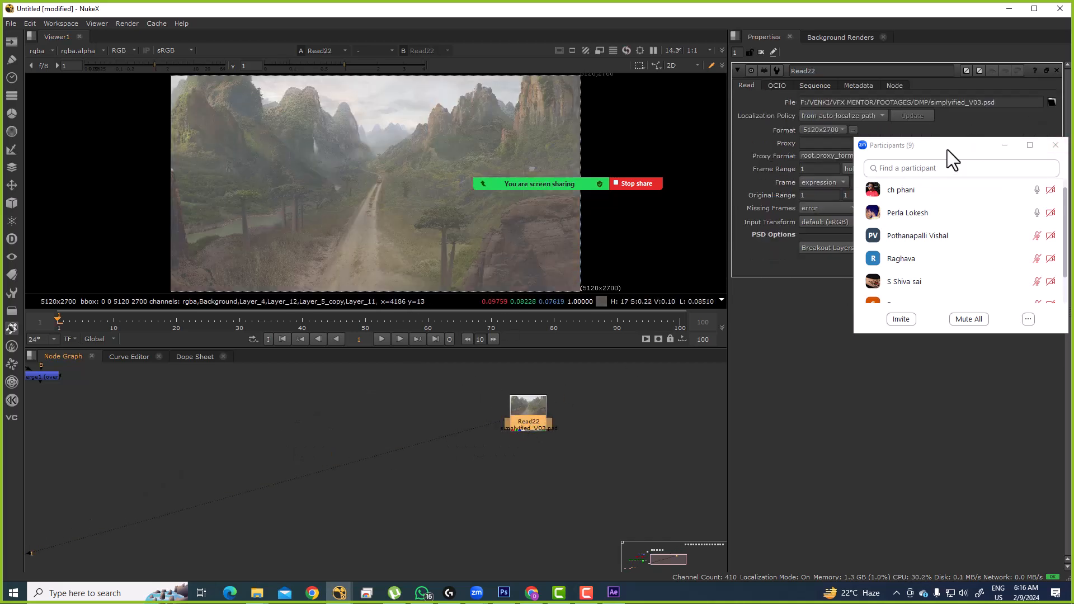
{"action": "left_click_drag", "start_coordinate": [948, 149], "coordinate": [916, 401]}
{"action": "scroll", "coordinate": [553, 445], "scroll_direction": "down", "scroll_amount": 1}
{"action": "scroll", "coordinate": [552, 445], "scroll_direction": "down", "scroll_amount": 3}
{"action": "left_click_drag", "start_coordinate": [552, 415], "coordinate": [429, 526]}
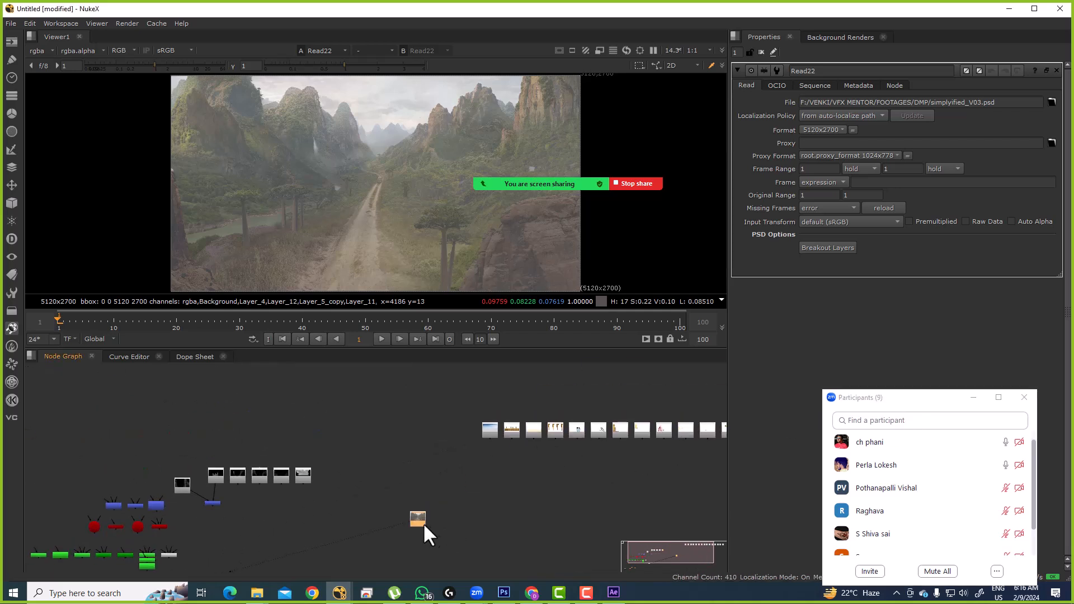
{"action": "left_click_drag", "start_coordinate": [504, 501], "coordinate": [265, 494]}
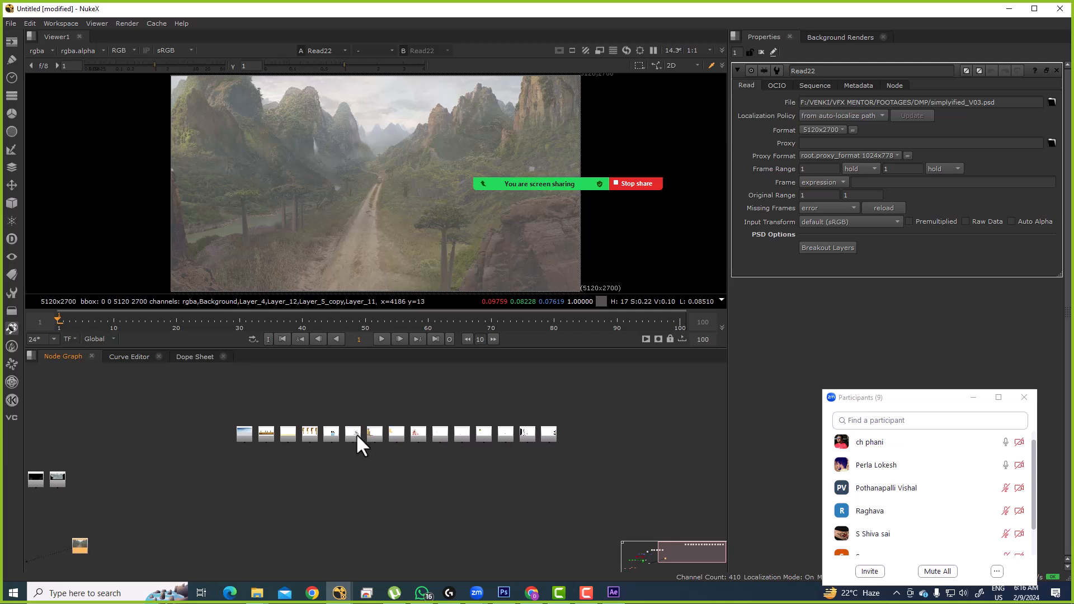
{"action": "scroll", "coordinate": [240, 435], "scroll_direction": "up", "scroll_amount": 5}
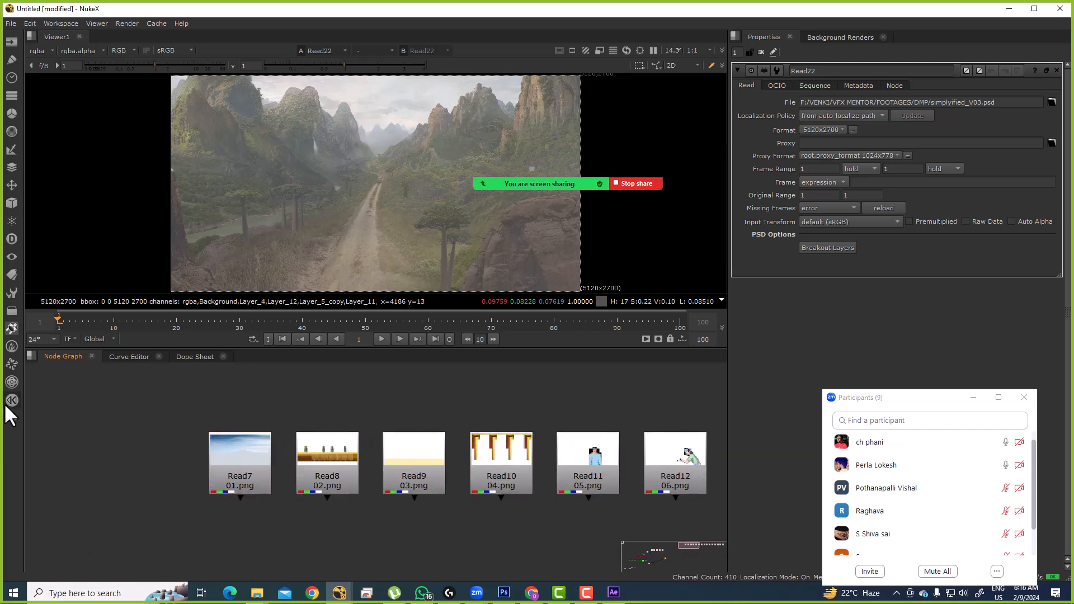
{"action": "left_click_drag", "start_coordinate": [252, 459], "coordinate": [522, 400]}
Step: Step through Read7, Read8, Read9 and Read10 in the viewer
{"action": "left_click", "coordinate": [499, 411]}
{"action": "key", "text": "1"}
{"action": "left_click_drag", "start_coordinate": [599, 417], "coordinate": [464, 416]}
{"action": "left_click", "coordinate": [464, 415]}
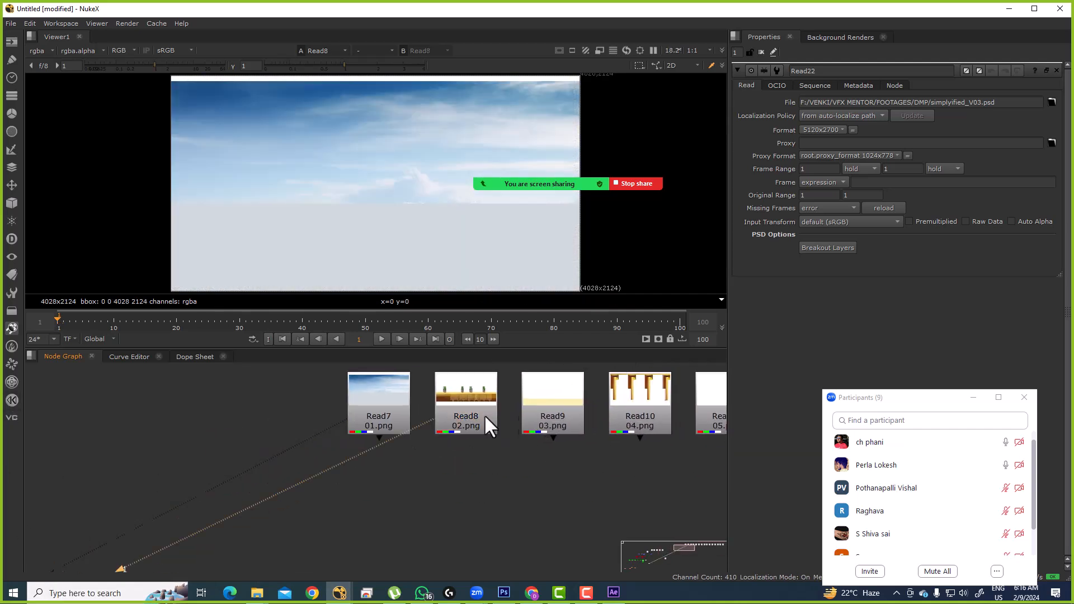
{"action": "key", "text": "1"}
{"action": "left_click", "coordinate": [551, 415]}
{"action": "key", "text": "1"}
{"action": "left_click", "coordinate": [662, 405]}
{"action": "key", "text": "1"}
Step: Go back to Read7's sky image and end on Read8's plants image
{"action": "left_click_drag", "start_coordinate": [663, 424], "coordinate": [413, 434]}
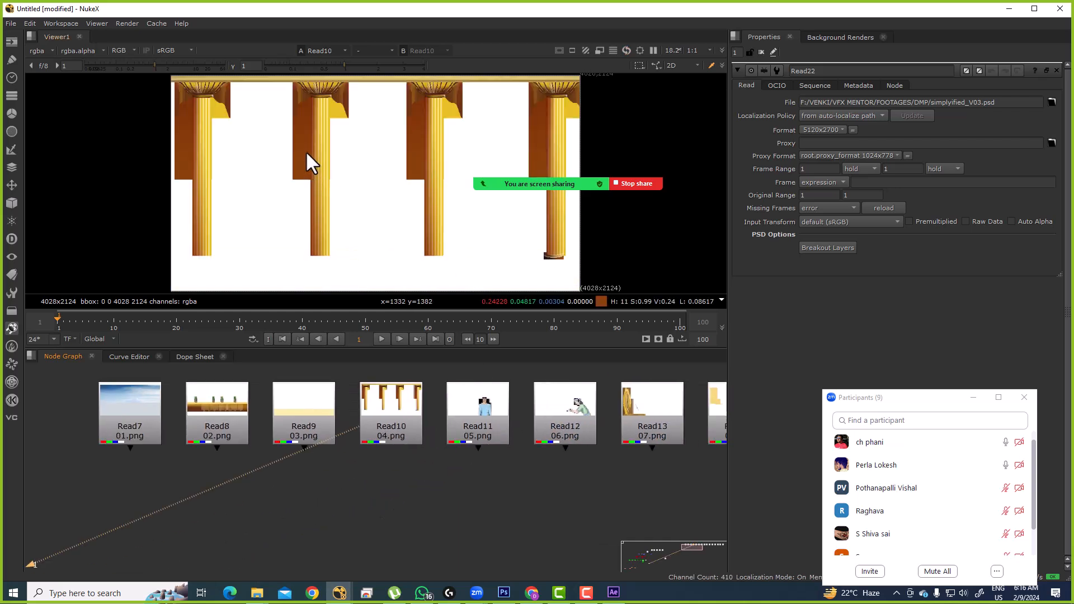
{"action": "left_click_drag", "start_coordinate": [240, 436], "coordinate": [542, 429]}
{"action": "scroll", "coordinate": [442, 420], "scroll_direction": "up", "scroll_amount": 2}
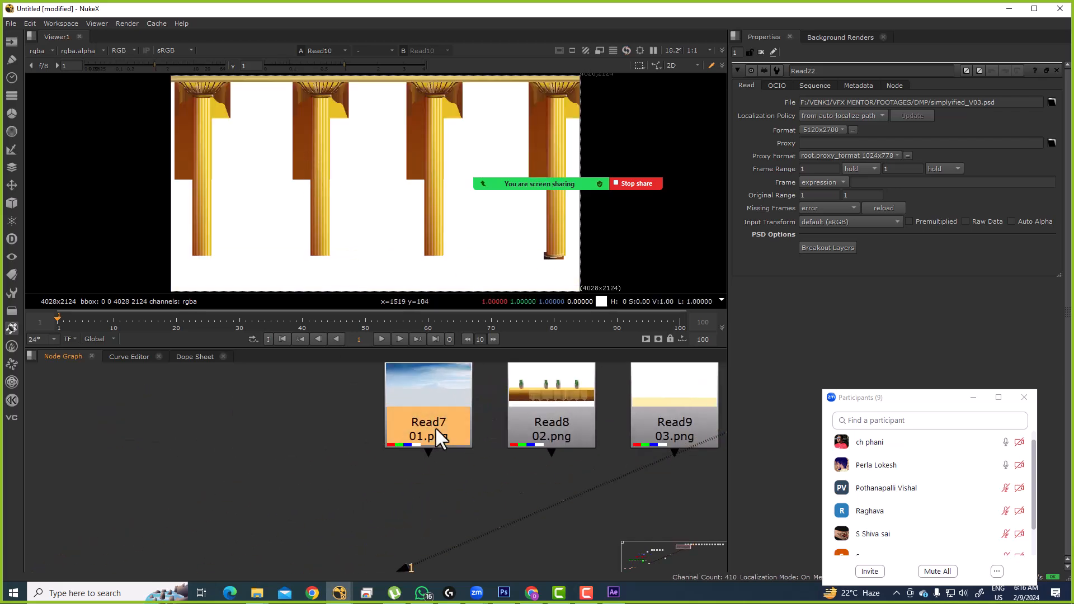
{"action": "left_click", "coordinate": [435, 427]}
{"action": "key", "text": "1"}
{"action": "left_click", "coordinate": [487, 407]}
{"action": "key", "text": "1"}
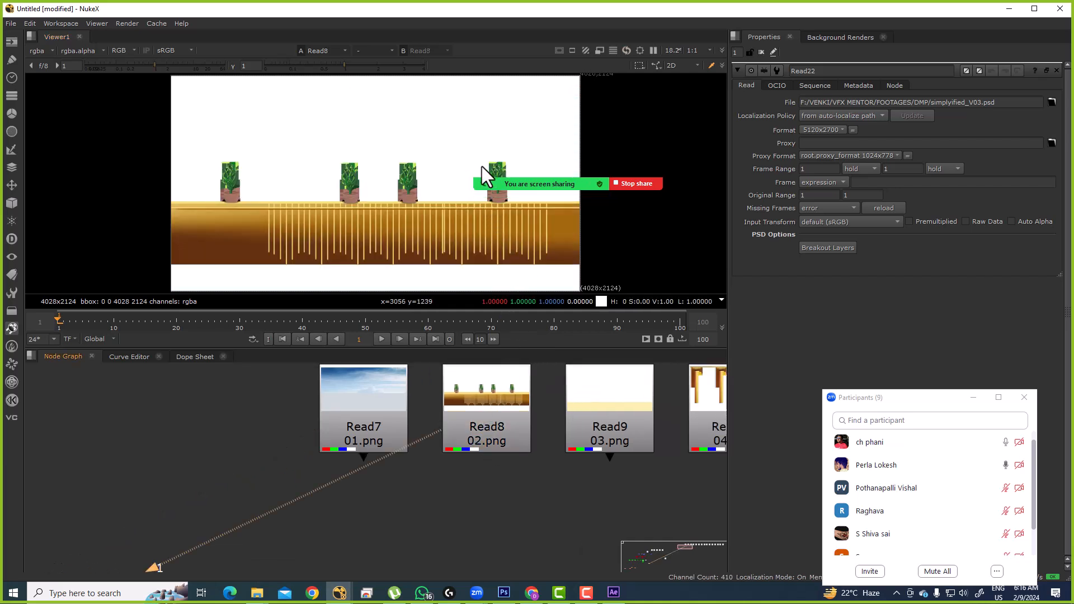
Step: Add a Premult node beneath Read8 via the 'prem' search
{"action": "left_click", "coordinate": [490, 414]}
{"action": "key", "text": "Tab"}
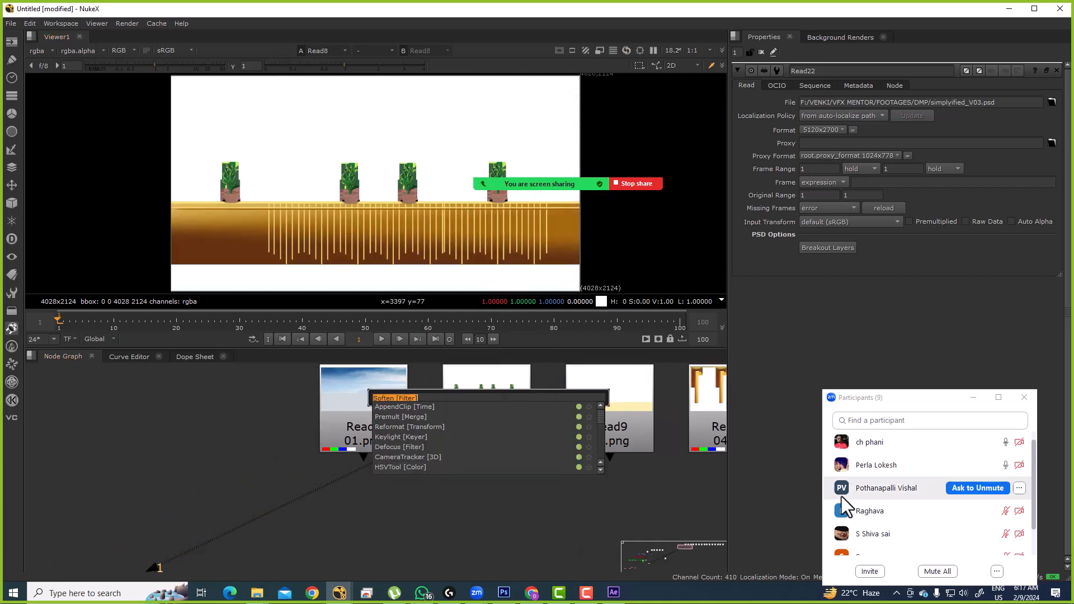
{"action": "type", "text": "prem"}
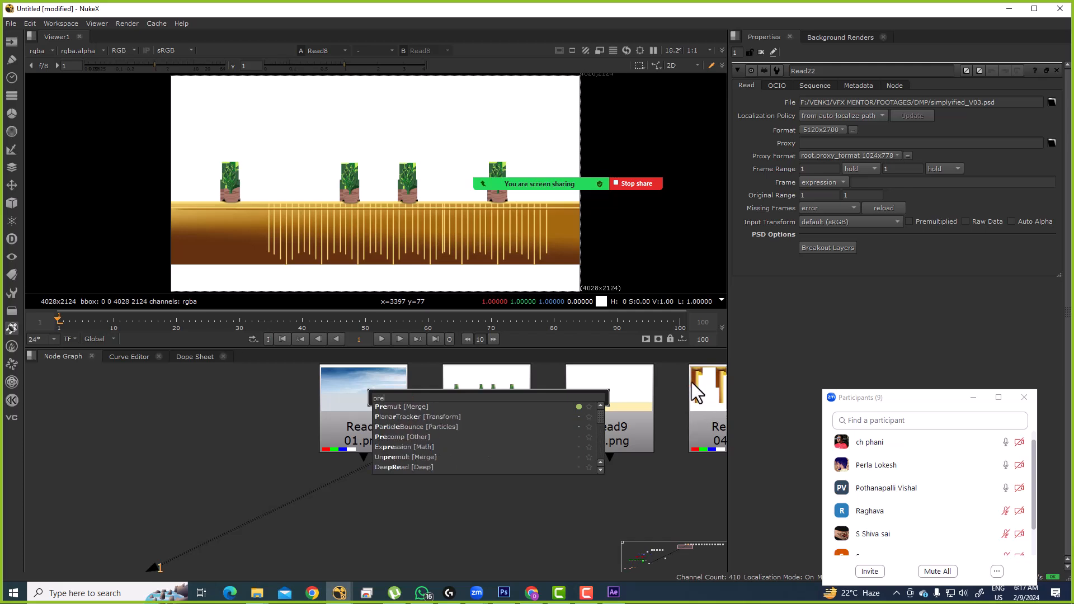
{"action": "left_click", "coordinate": [401, 407]}
{"action": "left_click", "coordinate": [562, 495]}
{"action": "left_click", "coordinate": [492, 471]}
{"action": "left_click", "coordinate": [432, 460]}
Step: Show Read7's cloudy sky image in the viewer
{"action": "left_click_drag", "start_coordinate": [432, 460], "coordinate": [571, 425]}
{"action": "scroll", "coordinate": [526, 400], "scroll_direction": "down", "scroll_amount": 3}
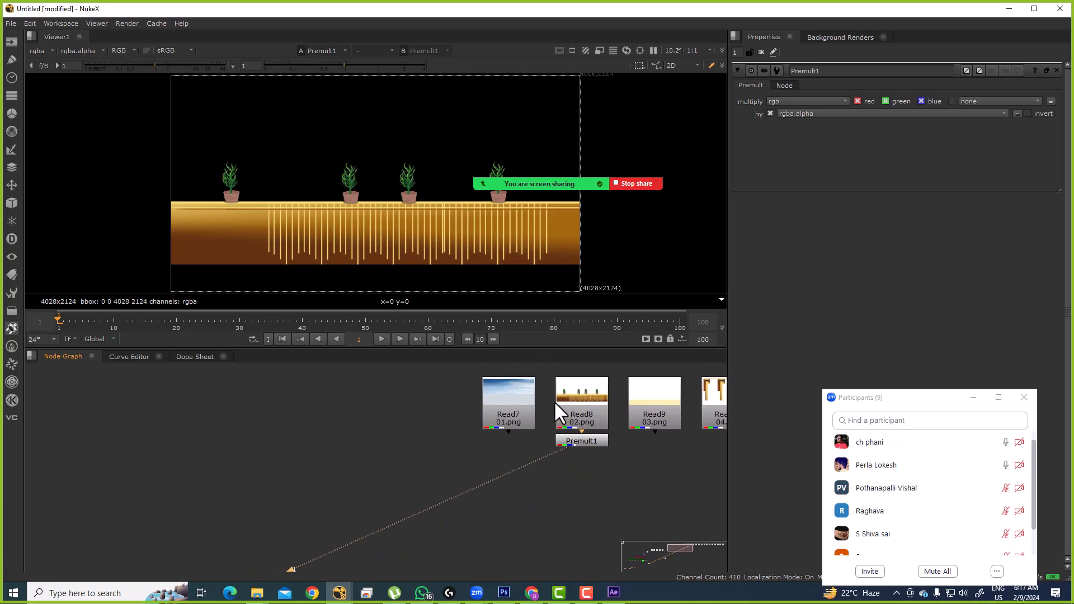
{"action": "left_click", "coordinate": [507, 406]}
{"action": "key", "text": "1"}
{"action": "left_click_drag", "start_coordinate": [326, 183], "coordinate": [390, 212]}
Step: Add a new Merge2 node with the node graph enlarged to fill the window
{"action": "left_click", "coordinate": [595, 394]}
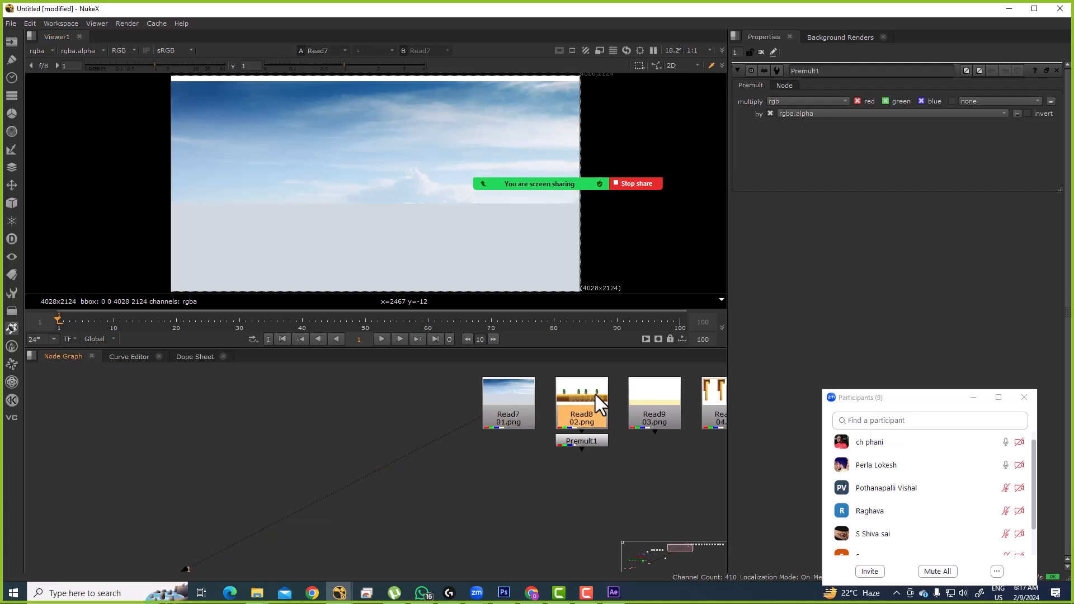
{"action": "left_click", "coordinate": [538, 507]}
{"action": "key", "text": "m"}
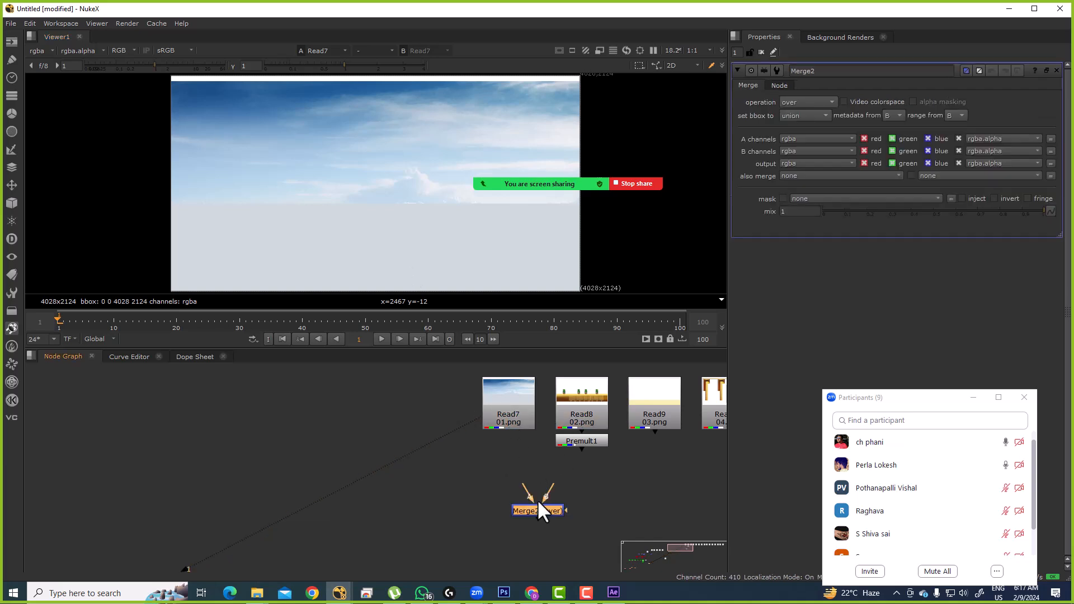
{"action": "key", "text": "space"}
{"action": "scroll", "coordinate": [671, 381], "scroll_direction": "up", "scroll_amount": 2}
Step: Arrange Read7 above Merge2, with Read8 and Premult1 moved close to the merge
{"action": "left_click_drag", "start_coordinate": [648, 369], "coordinate": [547, 326]}
{"action": "left_click_drag", "start_coordinate": [752, 505], "coordinate": [589, 491]}
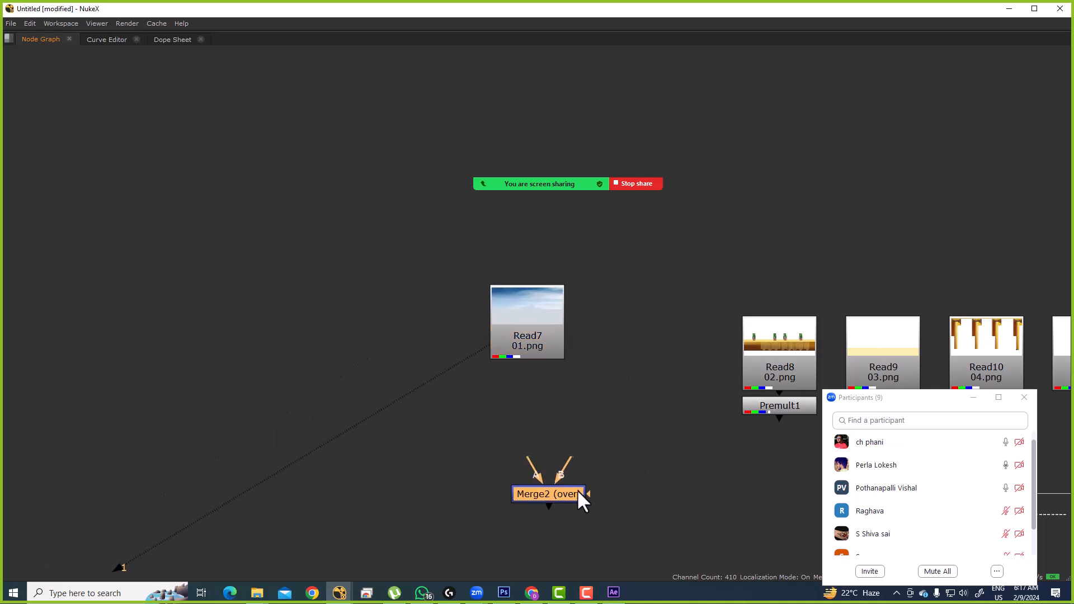
{"action": "mouse_move", "coordinate": [525, 329]}
{"action": "left_mouse_down"}
{"action": "mouse_move", "coordinate": [504, 318]}
{"action": "mouse_move", "coordinate": [540, 322]}
{"action": "left_mouse_up"}
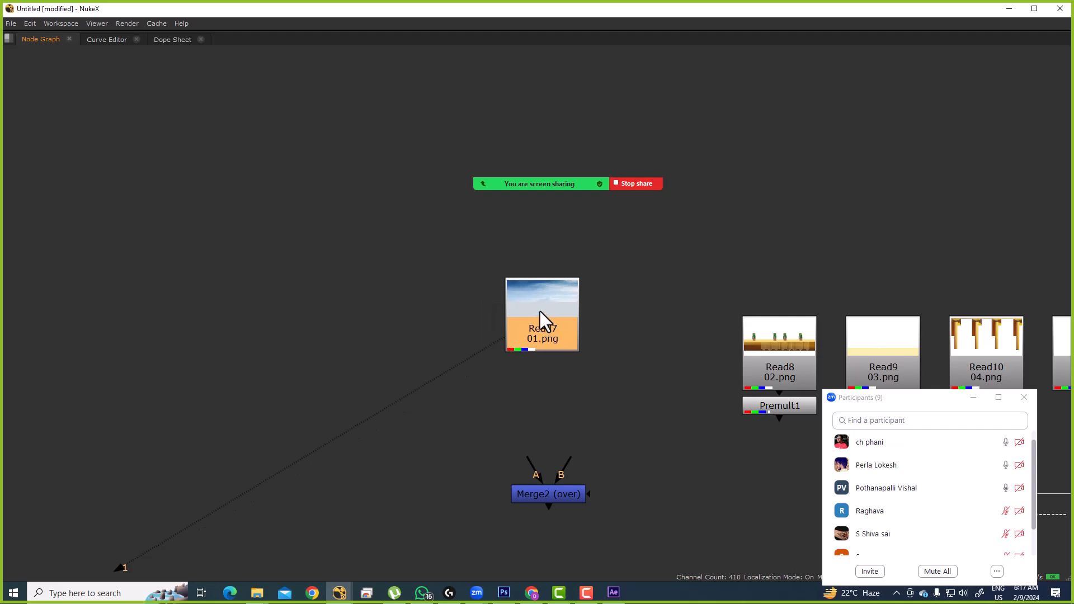
{"action": "left_click_drag", "start_coordinate": [682, 288], "coordinate": [825, 433]}
{"action": "left_click_drag", "start_coordinate": [766, 358], "coordinate": [706, 338]}
{"action": "scroll", "coordinate": [711, 365], "scroll_direction": "up", "scroll_amount": 2}
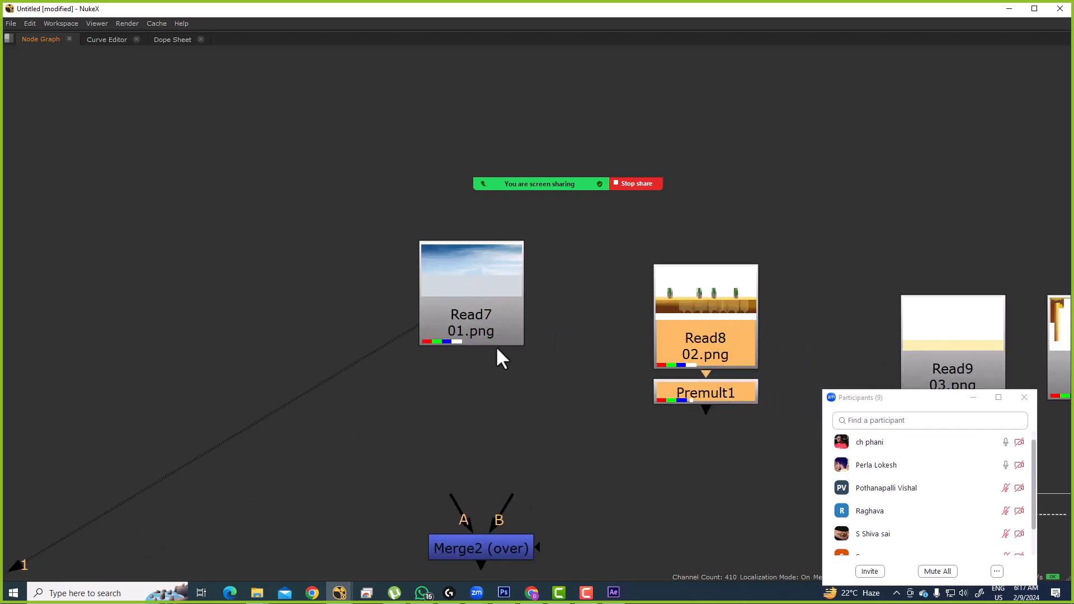
{"action": "left_click", "coordinate": [468, 330]}
{"action": "left_click", "coordinate": [661, 361]}
{"action": "left_click", "coordinate": [657, 458]}
{"action": "scroll", "coordinate": [471, 430], "scroll_direction": "down", "scroll_amount": 3}
{"action": "left_click_drag", "start_coordinate": [451, 329], "coordinate": [439, 322]}
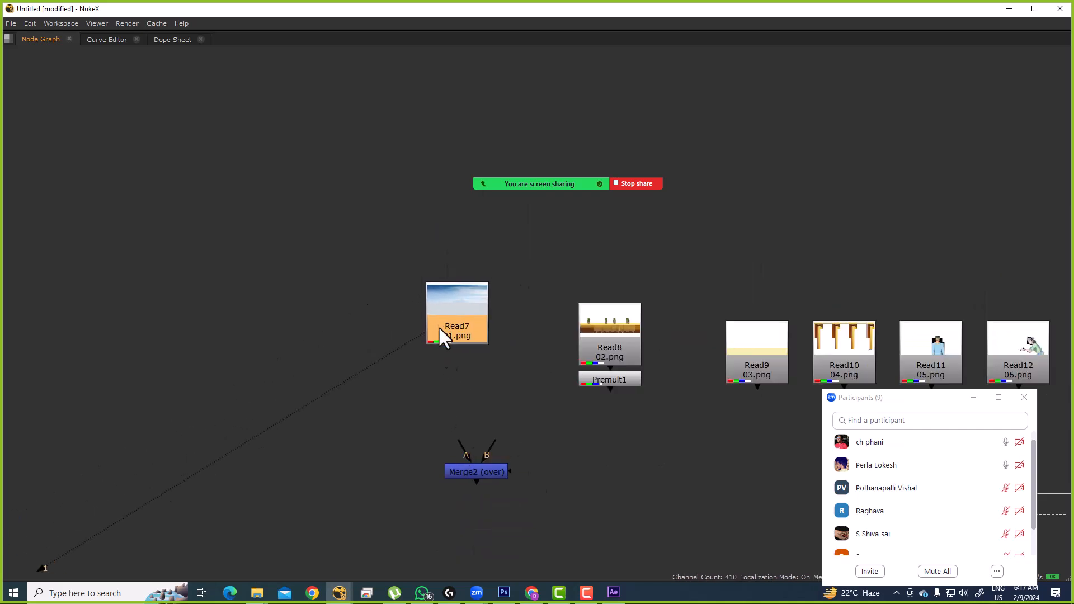
Step: Connect Merge2's B input to Read7 and its A input to Premult1
{"action": "left_click_drag", "start_coordinate": [495, 443], "coordinate": [475, 384]}
{"action": "left_click_drag", "start_coordinate": [484, 476], "coordinate": [465, 471]}
{"action": "left_click_drag", "start_coordinate": [436, 430], "coordinate": [614, 378]}
{"action": "left_click_drag", "start_coordinate": [682, 264], "coordinate": [550, 399]}
{"action": "left_click_drag", "start_coordinate": [604, 378], "coordinate": [616, 458]}
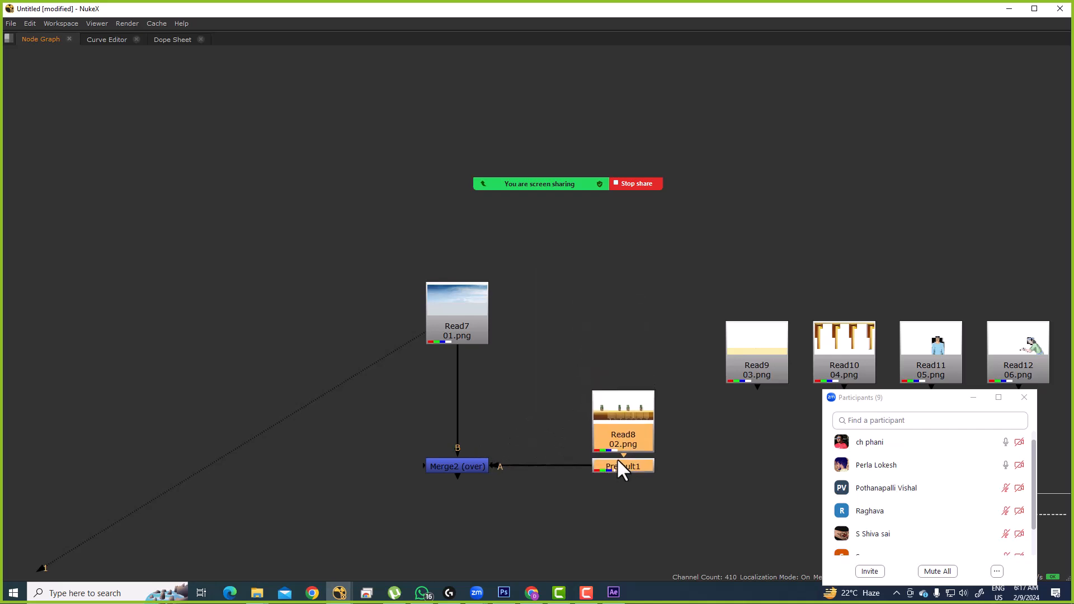
Step: Restore the viewer layout and display Merge2's sky-and-plants composite
{"action": "left_click", "coordinate": [455, 306]}
{"action": "key", "text": "space"}
{"action": "scroll", "coordinate": [515, 422], "scroll_direction": "down", "scroll_amount": 5}
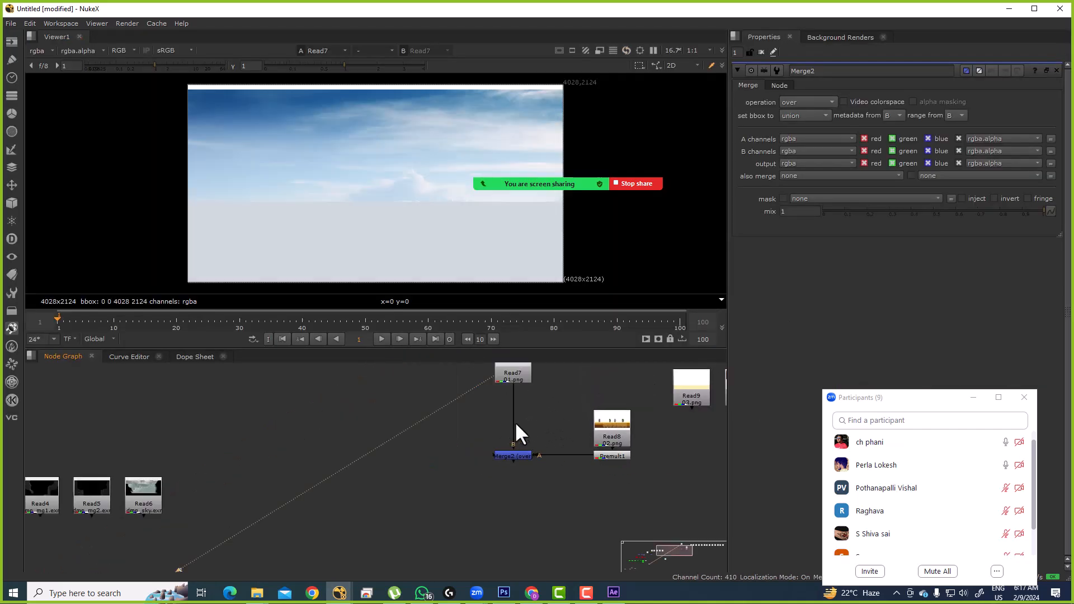
{"action": "left_click_drag", "start_coordinate": [451, 398], "coordinate": [621, 514]}
{"action": "left_click", "coordinate": [498, 486]}
{"action": "key", "text": "1"}
Step: Shift Read7, Merge2 and Read8 up-left and place the Read9 floor node below the merge
{"action": "scroll", "coordinate": [558, 422], "scroll_direction": "down", "scroll_amount": 5}
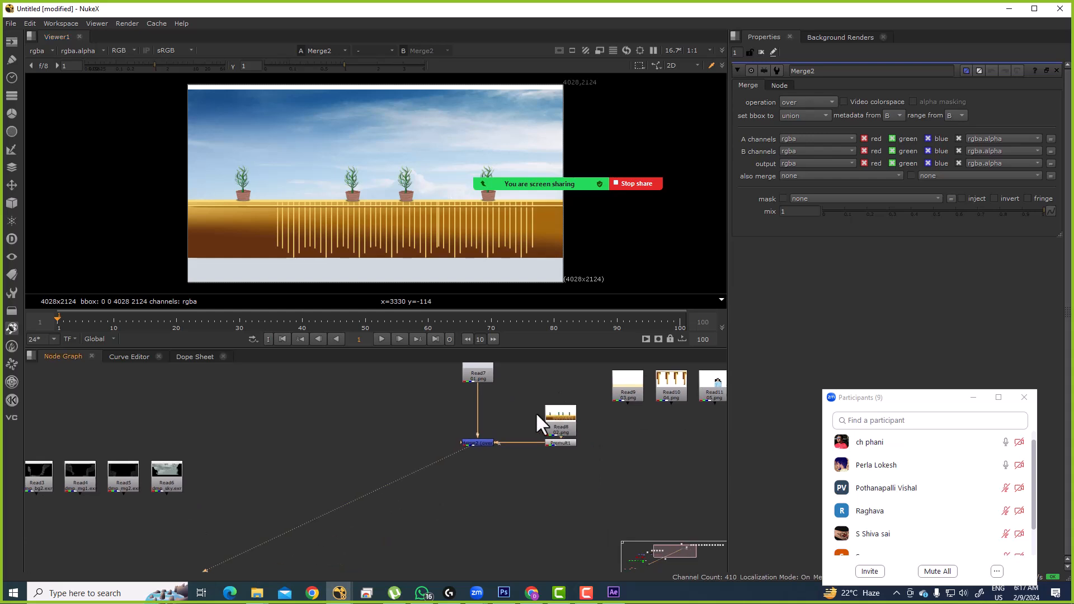
{"action": "mouse_move", "coordinate": [478, 438]}
{"action": "left_mouse_down"}
{"action": "mouse_move", "coordinate": [455, 408]}
{"action": "mouse_move", "coordinate": [489, 440]}
{"action": "left_mouse_up"}
{"action": "left_click", "coordinate": [461, 426]}
{"action": "scroll", "coordinate": [418, 407], "scroll_direction": "up", "scroll_amount": 2}
{"action": "left_click_drag", "start_coordinate": [614, 404], "coordinate": [605, 415]}
{"action": "scroll", "coordinate": [510, 446], "scroll_direction": "up", "scroll_amount": 4}
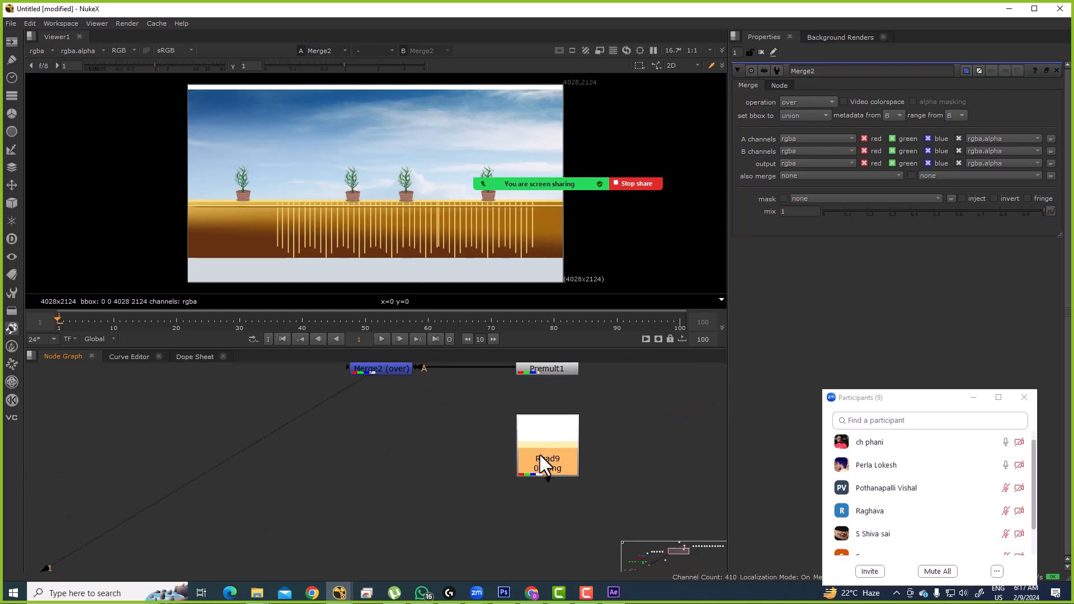
Step: Add a Premult2 node under Read9 and view the premultiplied floor
{"action": "key", "text": "Tab"}
{"action": "type", "text": "prem"}
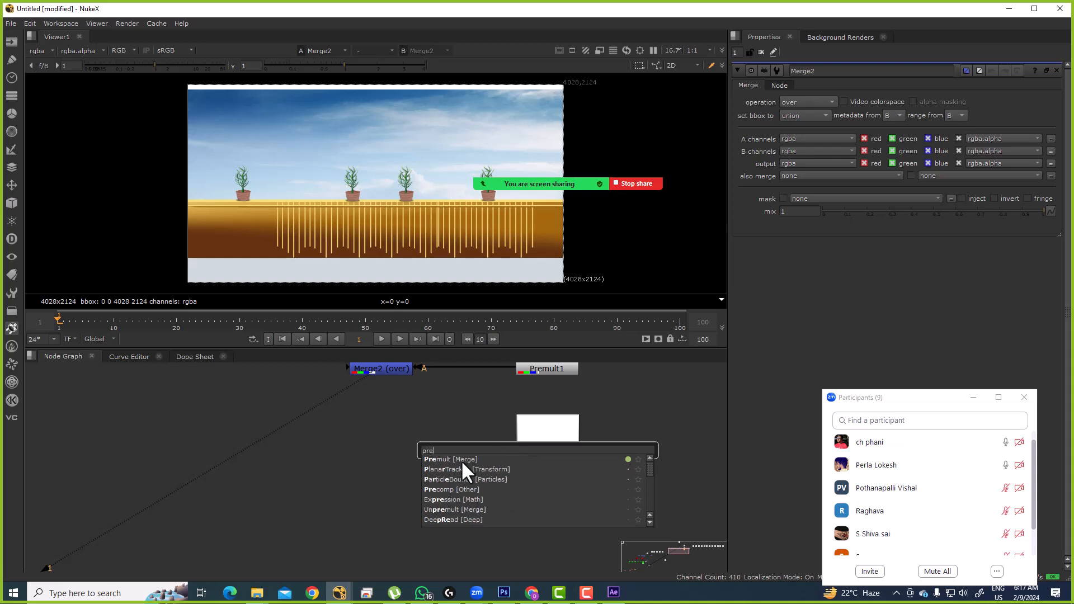
{"action": "key", "text": "Return"}
{"action": "key", "text": "1"}
Step: Add Merge3 with B from Merge2 and A from Premult2, and view the floor composite
{"action": "left_click_drag", "start_coordinate": [379, 380], "coordinate": [405, 416]}
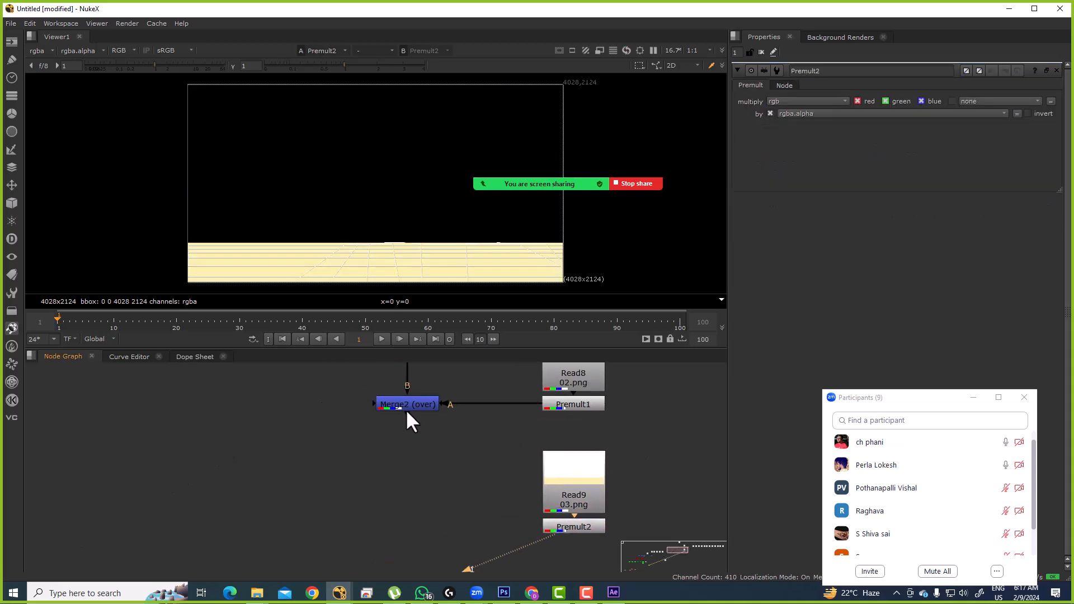
{"action": "left_click", "coordinate": [404, 407]}
{"action": "key", "text": "1"}
{"action": "key", "text": "m"}
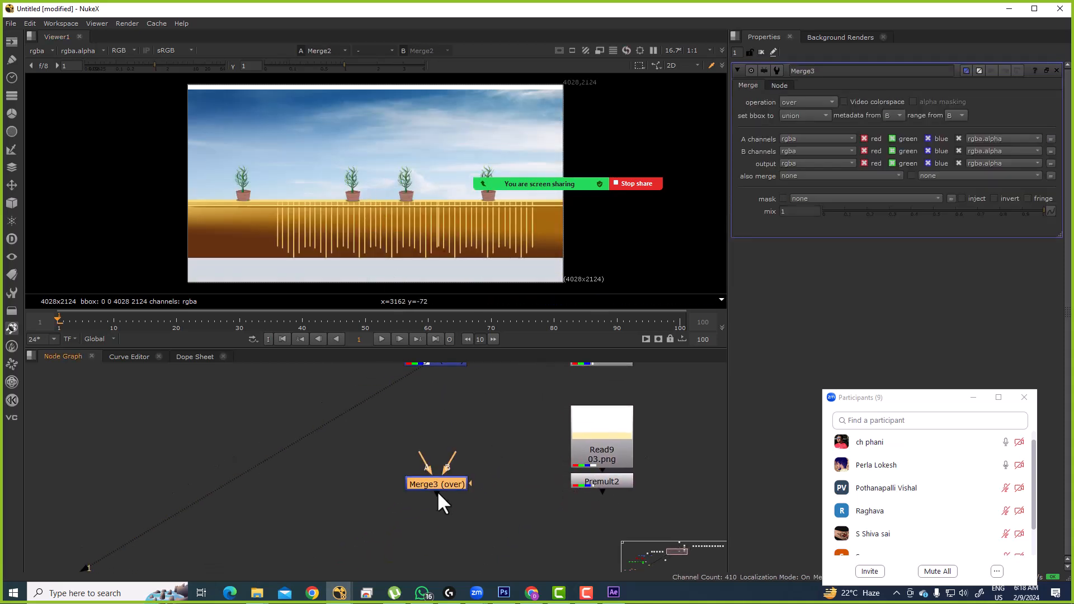
{"action": "left_click_drag", "start_coordinate": [457, 458], "coordinate": [438, 423]}
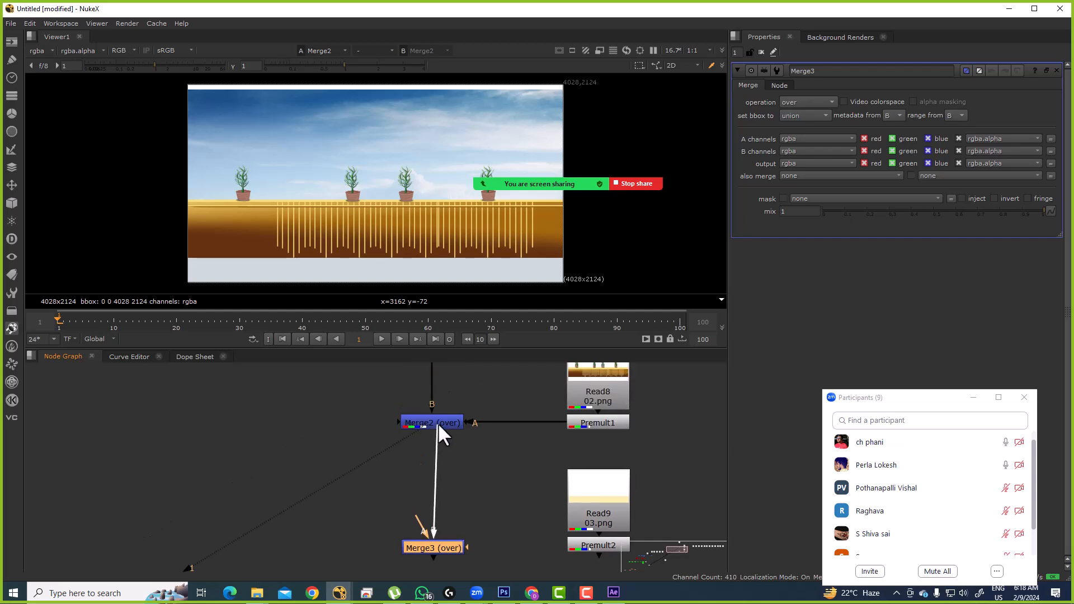
{"action": "left_click_drag", "start_coordinate": [485, 488], "coordinate": [626, 489]}
{"action": "left_click_drag", "start_coordinate": [466, 491], "coordinate": [462, 487]}
{"action": "left_click_drag", "start_coordinate": [510, 443], "coordinate": [492, 456]}
{"action": "left_click", "coordinate": [447, 485]}
{"action": "key", "text": "1"}
Step: Tidy the merge column and move the Read10 pillars node below Merge3 and Premult2
{"action": "scroll", "coordinate": [444, 447], "scroll_direction": "down", "scroll_amount": 5}
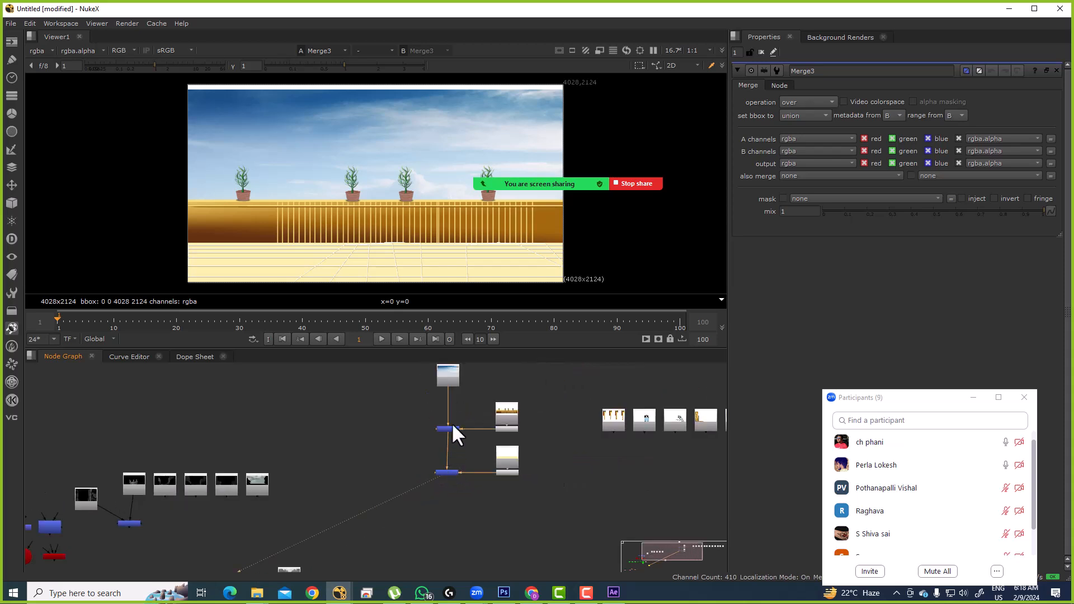
{"action": "left_click_drag", "start_coordinate": [434, 394], "coordinate": [469, 528]}
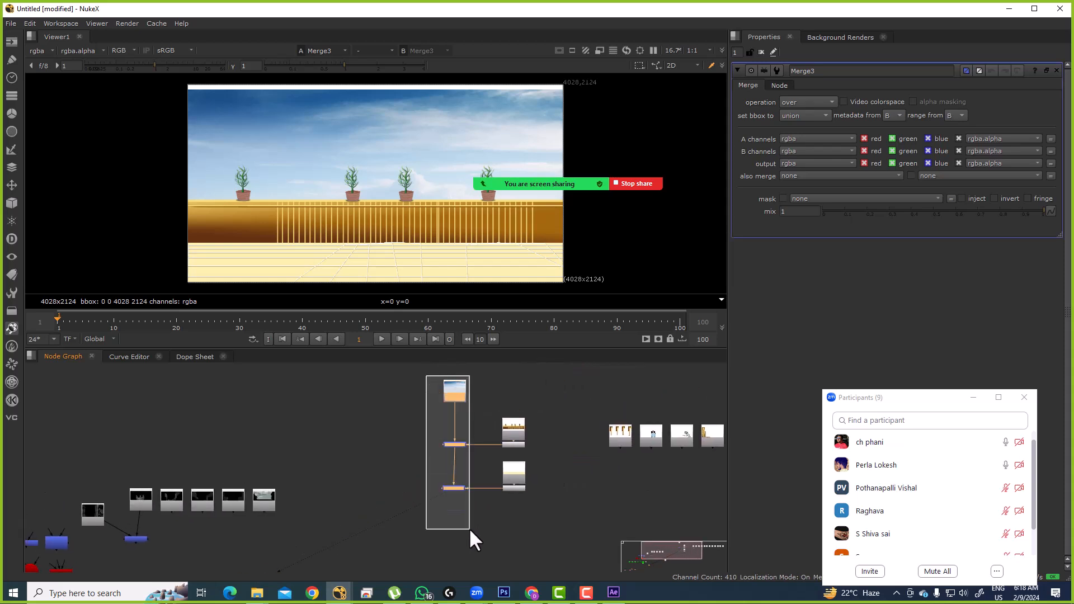
{"action": "scroll", "coordinate": [449, 501], "scroll_direction": "up", "scroll_amount": 3}
{"action": "left_click", "coordinate": [458, 485]}
{"action": "left_click_drag", "start_coordinate": [398, 463], "coordinate": [494, 424]}
{"action": "left_click", "coordinate": [481, 503]}
{"action": "left_click_drag", "start_coordinate": [562, 443], "coordinate": [491, 495]}
{"action": "left_click_drag", "start_coordinate": [627, 387], "coordinate": [508, 511]}
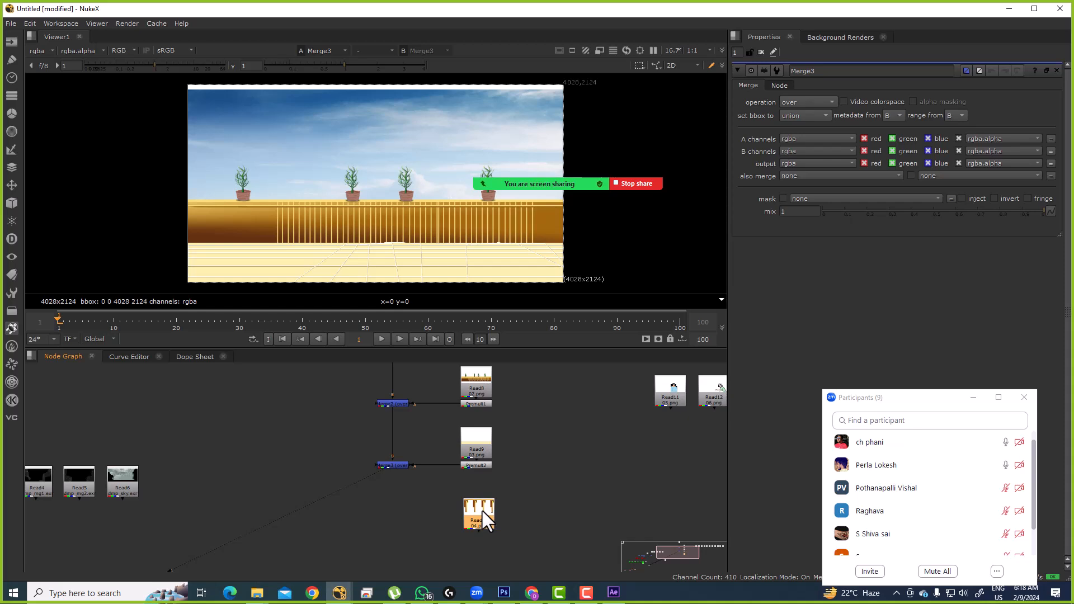
Step: Add a Premult3 node under the Read10 pillars image
{"action": "key", "text": "Tab"}
{"action": "type", "text": "pre"}
{"action": "left_click", "coordinate": [394, 438]}
{"action": "scroll", "coordinate": [478, 513], "scroll_direction": "up", "scroll_amount": 5}
{"action": "left_click", "coordinate": [464, 445]}
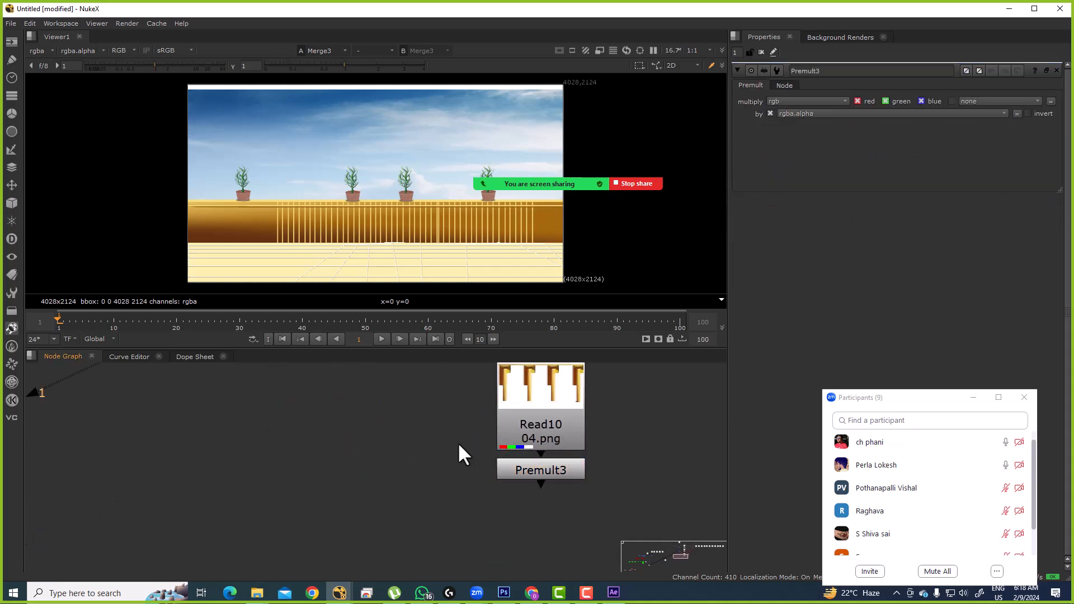
{"action": "scroll", "coordinate": [536, 475], "scroll_direction": "down", "scroll_amount": 3}
{"action": "key", "text": "space"}
{"action": "scroll", "coordinate": [552, 421], "scroll_direction": "up", "scroll_amount": 3}
{"action": "scroll", "coordinate": [531, 442], "scroll_direction": "up", "scroll_amount": 2}
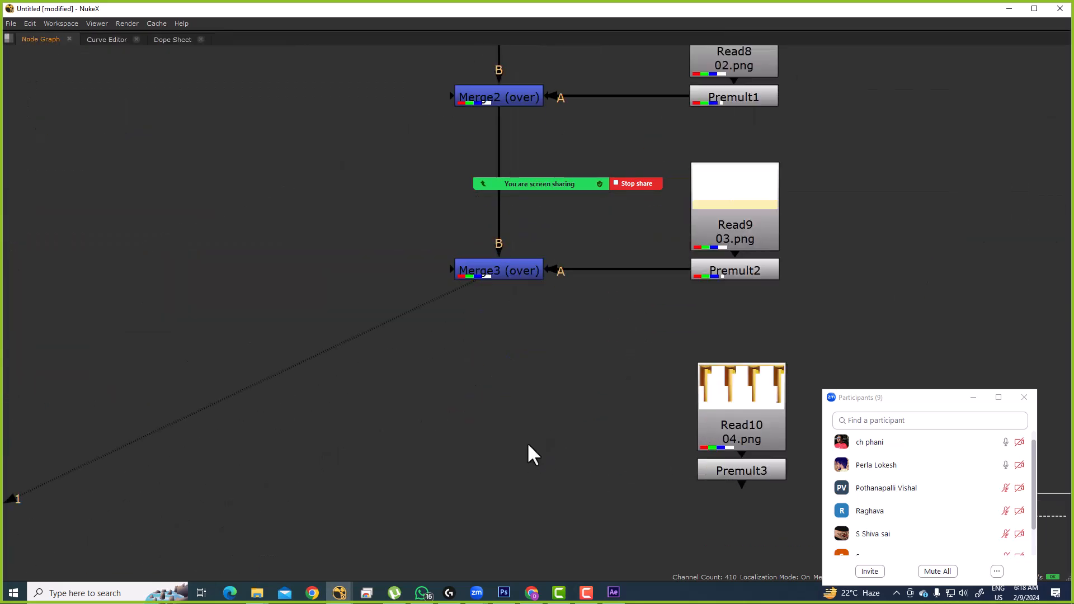
Step: Place Merge4 below Merge3, with B from Merge3 and A from Premult3
{"action": "key", "text": "m"}
{"action": "left_click_drag", "start_coordinate": [497, 444], "coordinate": [503, 475]}
{"action": "left_click", "coordinate": [530, 377]}
{"action": "left_click_drag", "start_coordinate": [525, 430], "coordinate": [500, 275]}
{"action": "left_click_drag", "start_coordinate": [479, 431], "coordinate": [751, 470]}
Step: Compare Merge4's pillars composite with Merge3's output in the viewer's colour channels
{"action": "key", "text": "space"}
{"action": "scroll", "coordinate": [535, 497], "scroll_direction": "down", "scroll_amount": 2}
{"action": "left_click", "coordinate": [502, 476]}
{"action": "key", "text": "1"}
{"action": "left_click_drag", "start_coordinate": [550, 414], "coordinate": [542, 491]}
{"action": "left_click", "coordinate": [505, 419]}
{"action": "key", "text": "1"}
{"action": "key", "text": "a"}
{"action": "key", "text": "a"}
{"action": "left_click_drag", "start_coordinate": [540, 444], "coordinate": [531, 383]}
{"action": "left_click", "coordinate": [502, 499]}
{"action": "key", "text": "1"}
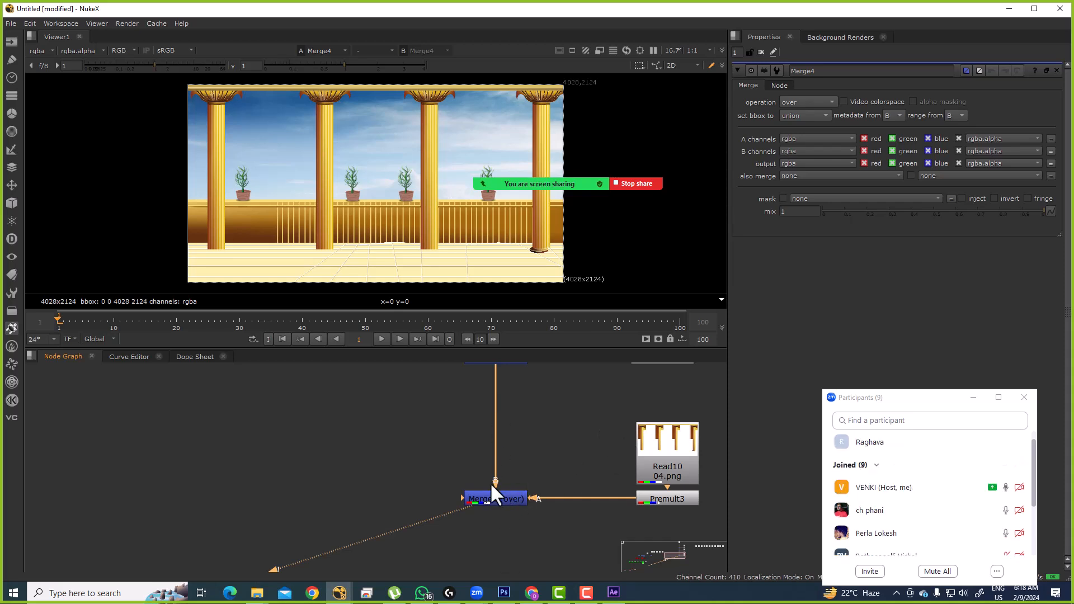
Step: Swap Merge4's A and B inputs, then compare against Premult3's pillars alone
{"action": "left_click", "coordinate": [514, 494]}
{"action": "left_click_drag", "start_coordinate": [551, 460], "coordinate": [434, 541]}
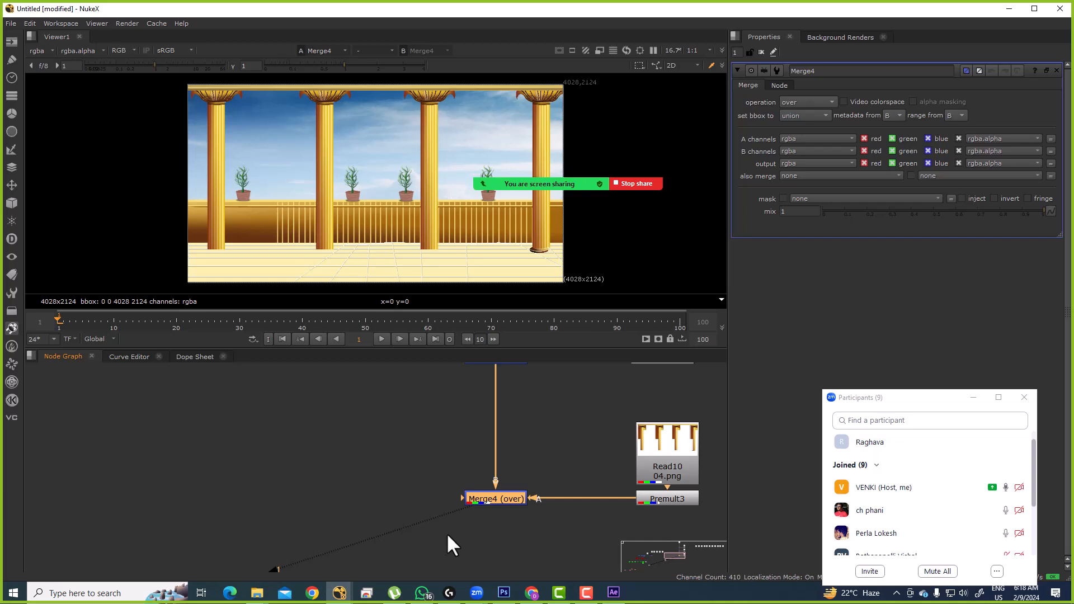
{"action": "key", "text": "shift+x"}
{"action": "key", "text": "shift+x"}
{"action": "key", "text": "shift+x"}
{"action": "mouse_move", "coordinate": [519, 399]}
{"action": "left_mouse_down"}
{"action": "mouse_move", "coordinate": [520, 441]}
{"action": "mouse_move", "coordinate": [505, 411]}
{"action": "left_mouse_up"}
{"action": "left_click", "coordinate": [690, 524]}
{"action": "key", "text": "1"}
{"action": "left_click", "coordinate": [502, 229]}
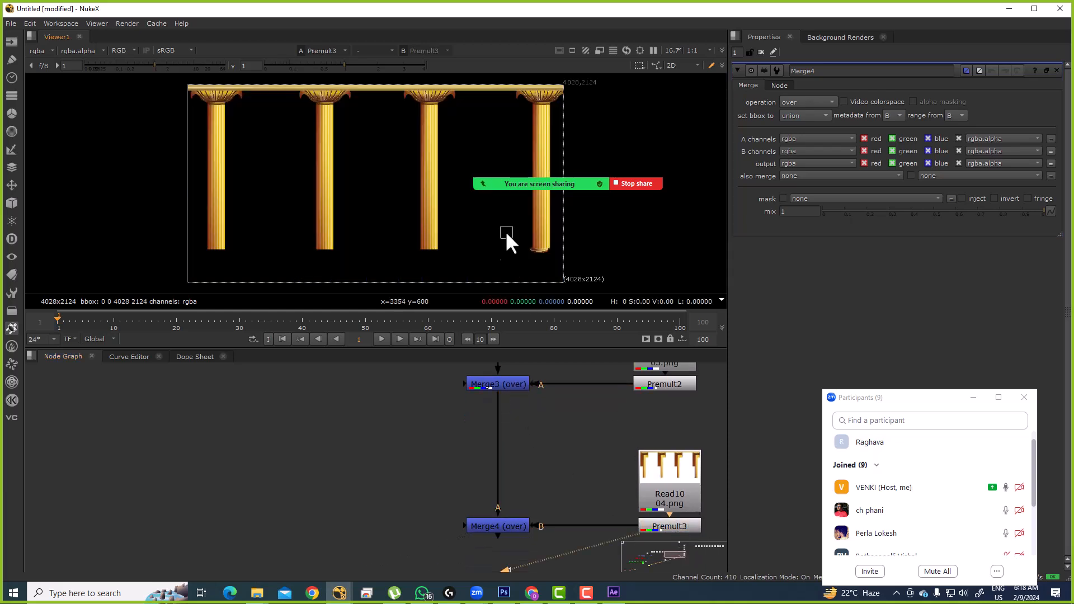
{"action": "left_click", "coordinate": [515, 527]}
{"action": "key", "text": "1"}
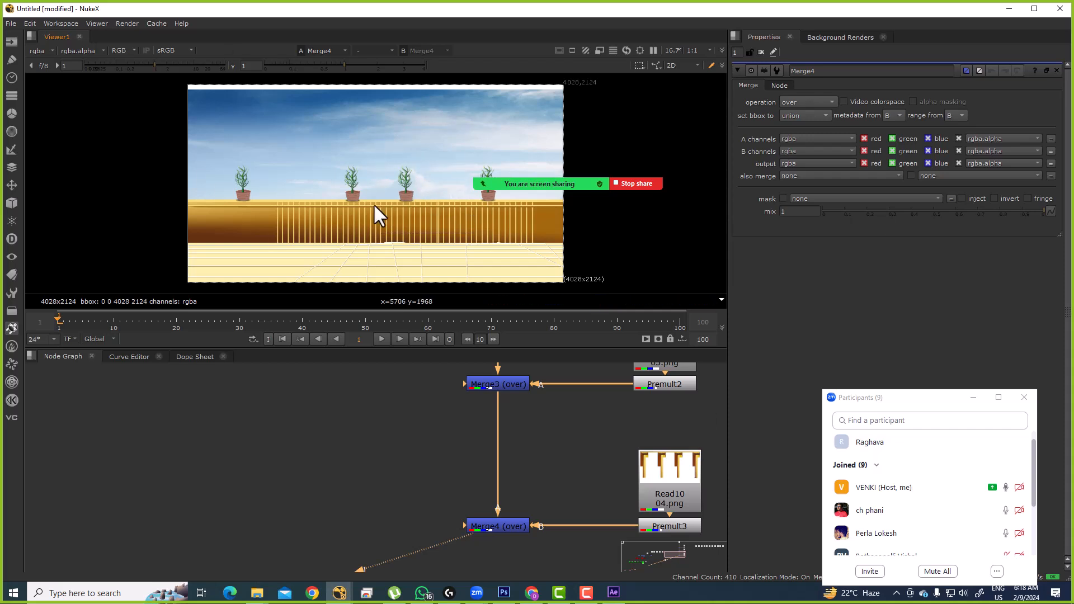
{"action": "left_click_drag", "start_coordinate": [563, 454], "coordinate": [383, 532]}
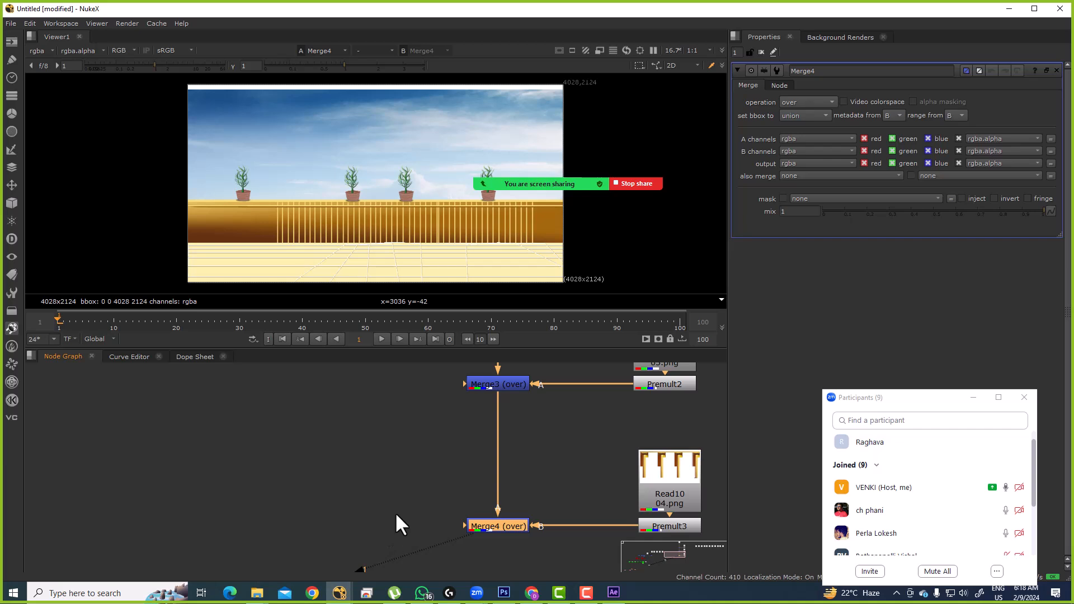
{"action": "scroll", "coordinate": [495, 528], "scroll_direction": "down", "scroll_amount": 5}
Step: Show Merge4 with the pillars in the viewer
{"action": "left_click_drag", "start_coordinate": [473, 412], "coordinate": [462, 448]}
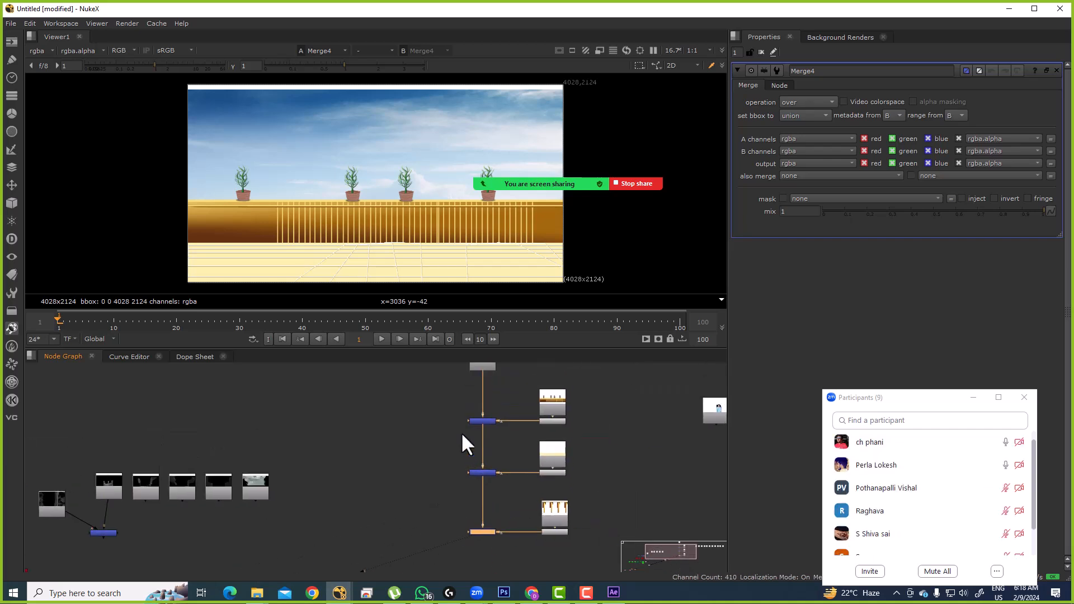
{"action": "left_click_drag", "start_coordinate": [430, 368], "coordinate": [495, 473]}
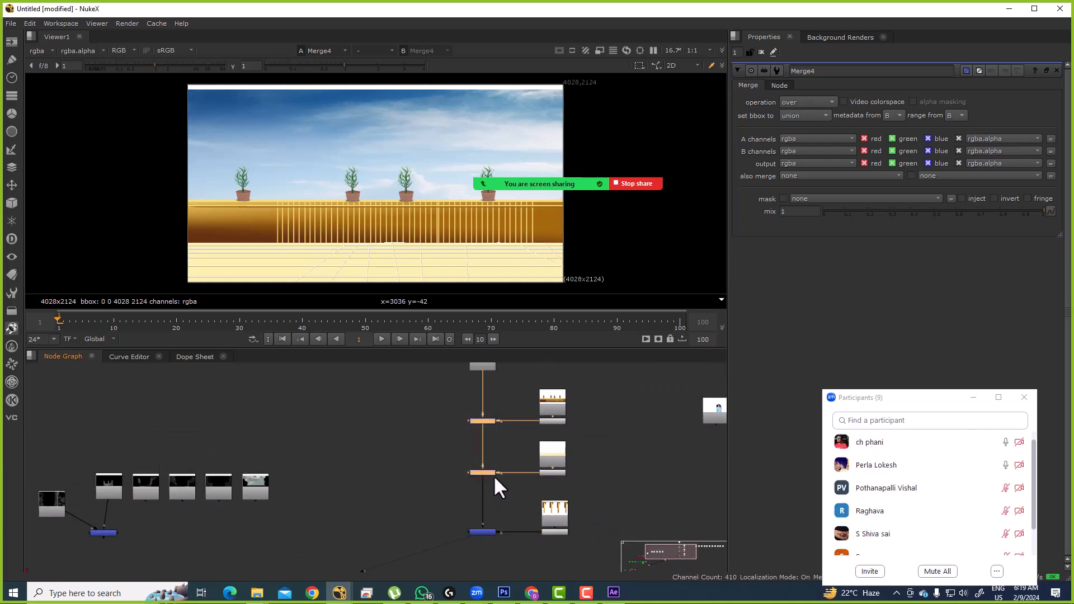
{"action": "left_click_drag", "start_coordinate": [504, 531], "coordinate": [434, 484]}
{"action": "scroll", "coordinate": [506, 463], "scroll_direction": "up", "scroll_amount": 2}
{"action": "key", "text": "1"}
{"action": "left_click_drag", "start_coordinate": [506, 380], "coordinate": [503, 476]}
Step: Step through the Read7 sky, Merge2 and Merge3 outputs in the viewer
{"action": "left_click_drag", "start_coordinate": [505, 400], "coordinate": [391, 543]}
{"action": "left_click", "coordinate": [463, 418]}
{"action": "key", "text": "1"}
{"action": "key", "text": "1"}
{"action": "left_click_drag", "start_coordinate": [470, 541], "coordinate": [470, 408]}
{"action": "left_click_drag", "start_coordinate": [419, 431], "coordinate": [479, 458]}
{"action": "key", "text": "1"}
{"action": "left_click_drag", "start_coordinate": [522, 486], "coordinate": [420, 556]}
{"action": "key", "text": "1"}
{"action": "scroll", "coordinate": [479, 516], "scroll_direction": "down", "scroll_amount": 3}
Step: Place the character Read11 below Premult3 and add a Premult4 under it
{"action": "left_click_drag", "start_coordinate": [549, 504], "coordinate": [497, 480]}
{"action": "scroll", "coordinate": [593, 375], "scroll_direction": "up", "scroll_amount": 1}
{"action": "left_click_drag", "start_coordinate": [634, 402], "coordinate": [481, 498]}
{"action": "scroll", "coordinate": [485, 552], "scroll_direction": "up", "scroll_amount": 5}
{"action": "key", "text": "Tab"}
{"action": "type", "text": "premult"}
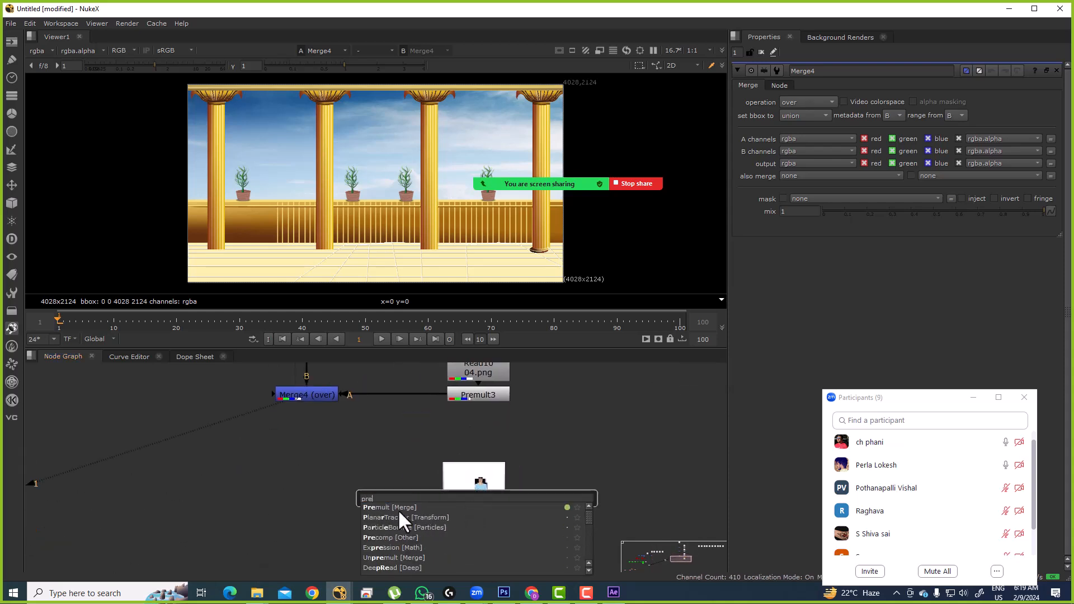
{"action": "key", "text": "Return"}
{"action": "key", "text": "1"}
Step: Add Merge5 below Merge4 with its A input from Premult4, and view it
{"action": "left_click_drag", "start_coordinate": [322, 519], "coordinate": [374, 380]}
{"action": "key", "text": "m"}
{"action": "left_click_drag", "start_coordinate": [394, 490], "coordinate": [566, 518]}
{"action": "key", "text": "1"}
{"action": "left_click_drag", "start_coordinate": [370, 511], "coordinate": [383, 518]}
{"action": "scroll", "coordinate": [386, 517], "scroll_direction": "down", "scroll_amount": 2}
Step: Move Read12 down-left and add a Premult5 node beneath it
{"action": "scroll", "coordinate": [420, 504], "scroll_direction": "down", "scroll_amount": 3}
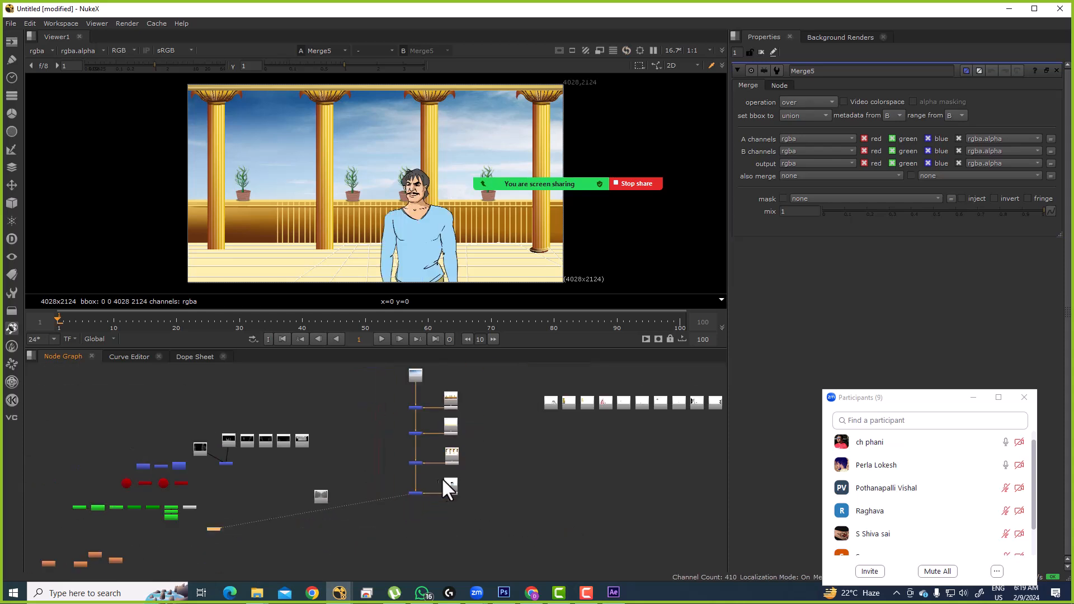
{"action": "left_click", "coordinate": [546, 406]}
{"action": "scroll", "coordinate": [554, 400], "scroll_direction": "up", "scroll_amount": 5}
{"action": "left_click_drag", "start_coordinate": [566, 395], "coordinate": [438, 470]}
{"action": "scroll", "coordinate": [438, 470], "scroll_direction": "up", "scroll_amount": 2}
{"action": "key", "text": "Tab"}
{"action": "type", "text": "pre"}
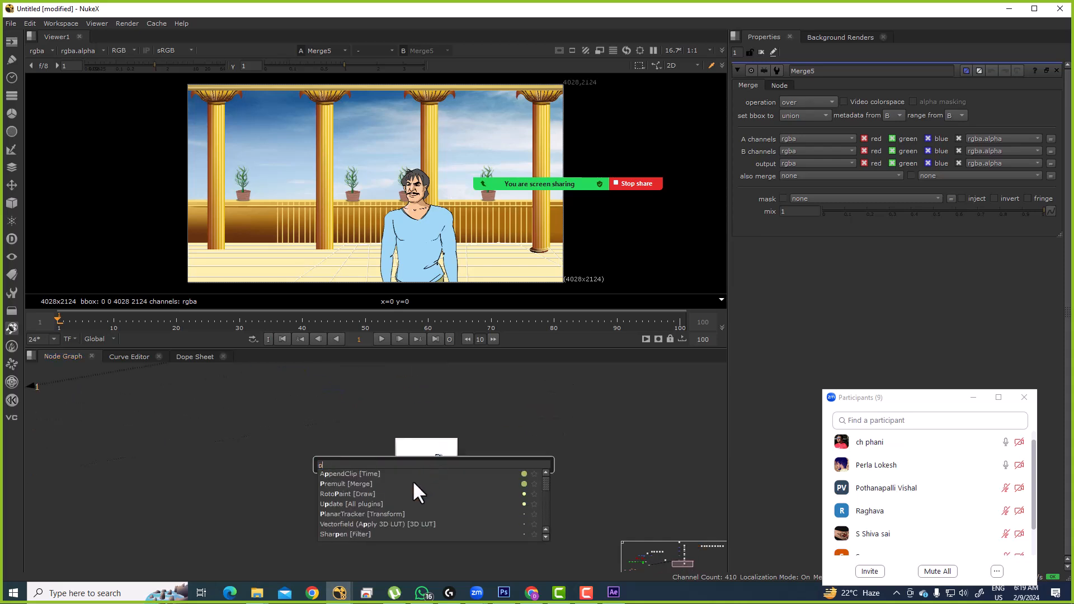
{"action": "left_click", "coordinate": [365, 474]}
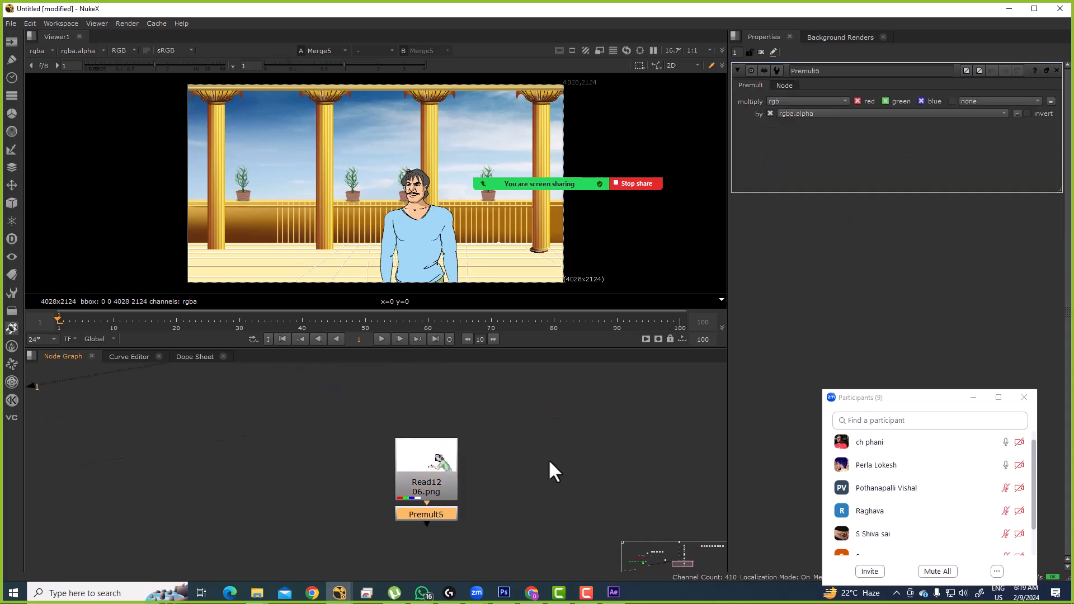
{"action": "scroll", "coordinate": [548, 459], "scroll_direction": "down", "scroll_amount": 2}
{"action": "left_click_drag", "start_coordinate": [474, 478], "coordinate": [477, 487]}
Step: Create Merge6 with A from Premult5 and B from Merge5, and view it
{"action": "left_click", "coordinate": [385, 500]}
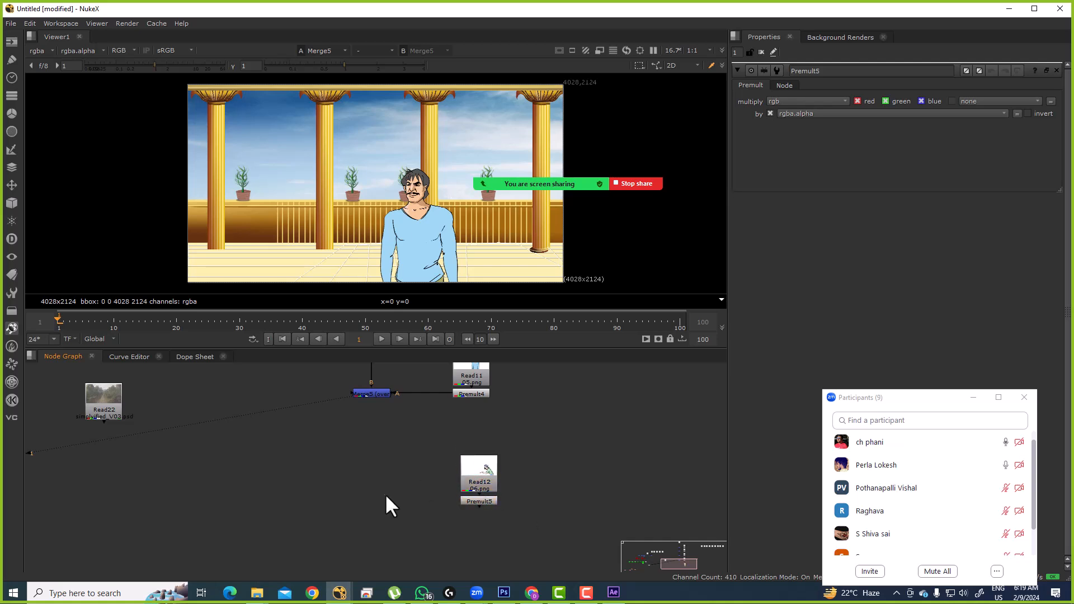
{"action": "key", "text": "m"}
{"action": "left_click_drag", "start_coordinate": [383, 481], "coordinate": [458, 495]}
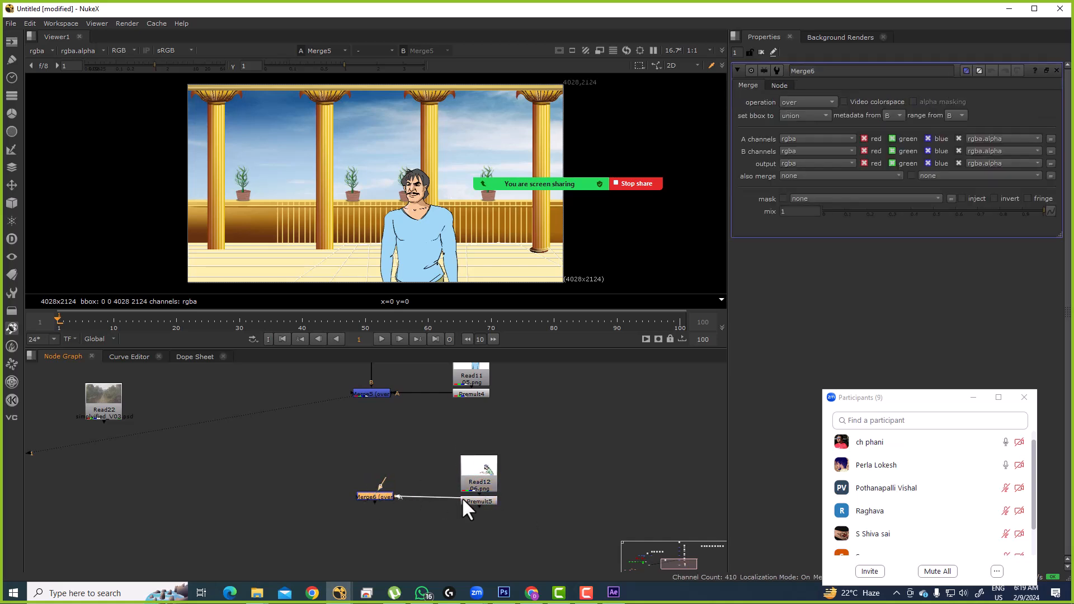
{"action": "left_click_drag", "start_coordinate": [389, 450], "coordinate": [370, 397]}
{"action": "key", "text": "1"}
{"action": "scroll", "coordinate": [445, 452], "scroll_direction": "down", "scroll_amount": 4}
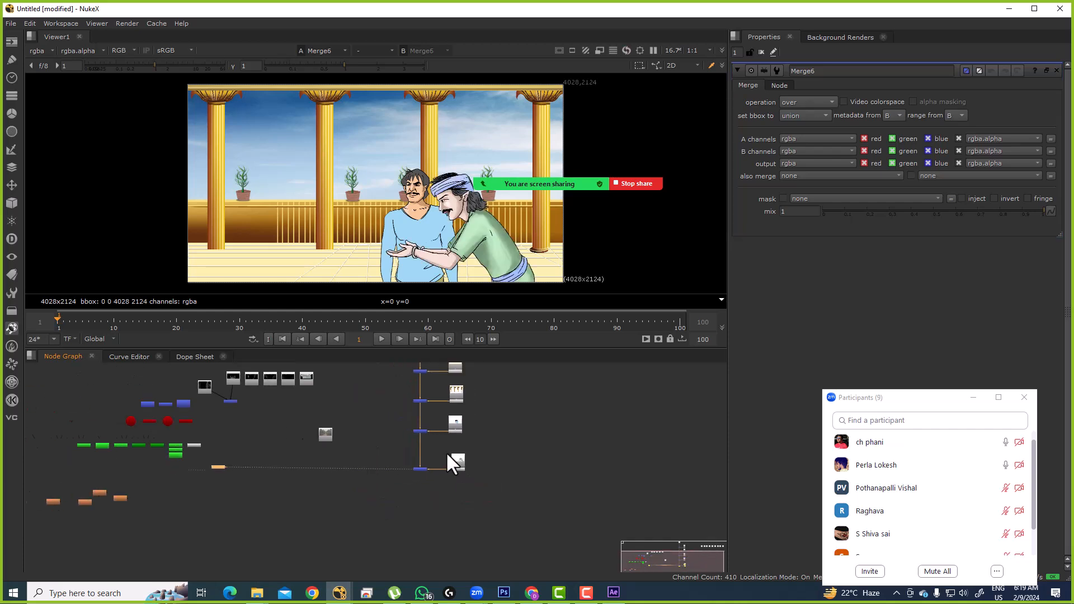
{"action": "scroll", "coordinate": [428, 475], "scroll_direction": "up", "scroll_amount": 5}
{"action": "scroll", "coordinate": [444, 444], "scroll_direction": "down", "scroll_amount": 3}
Step: Reposition the whole merge column in the enlarged Node Graph, then restore the viewer layout
{"action": "key", "text": "space"}
{"action": "left_click_drag", "start_coordinate": [367, 189], "coordinate": [522, 511]}
{"action": "left_click_drag", "start_coordinate": [437, 218], "coordinate": [623, 250]}
{"action": "left_click", "coordinate": [707, 263]}
{"action": "key", "text": "space"}
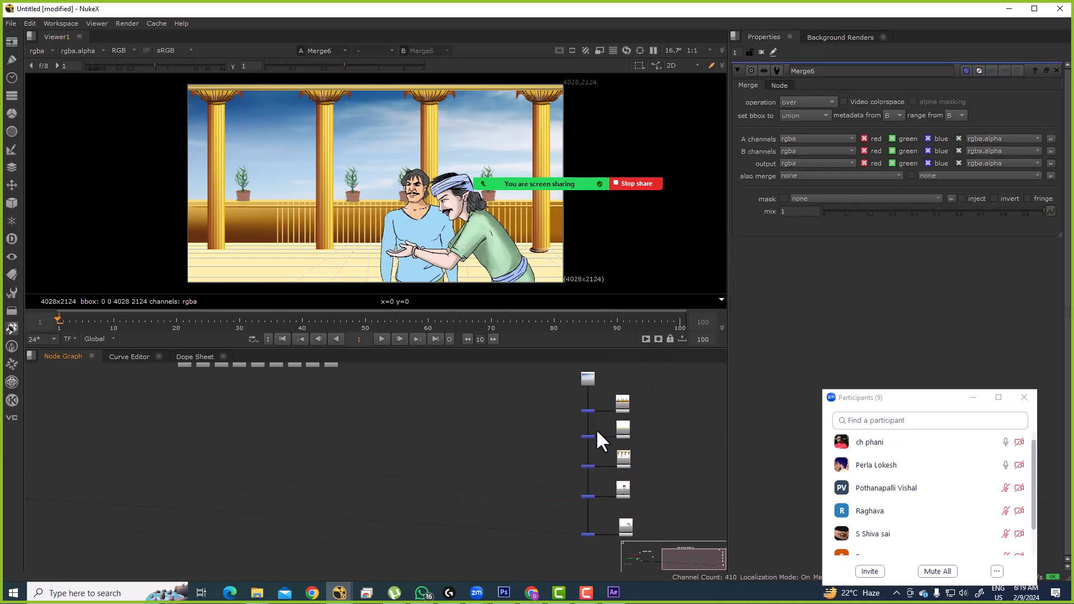
{"action": "scroll", "coordinate": [582, 414], "scroll_direction": "up", "scroll_amount": 5}
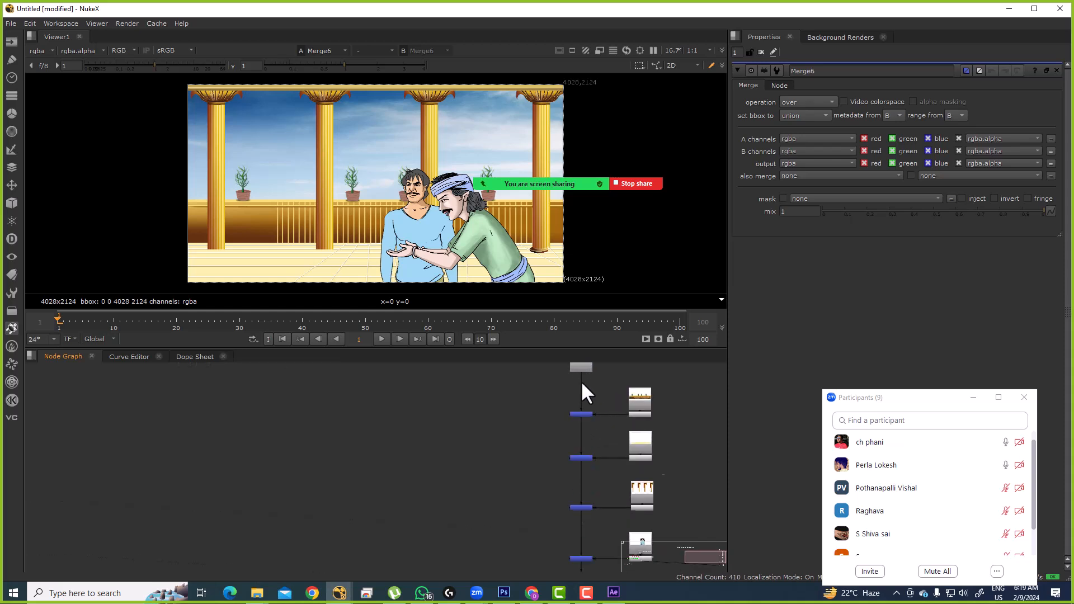
Step: Add a backdrop around the sky Read node and resize it
{"action": "left_click_drag", "start_coordinate": [574, 408], "coordinate": [565, 448]}
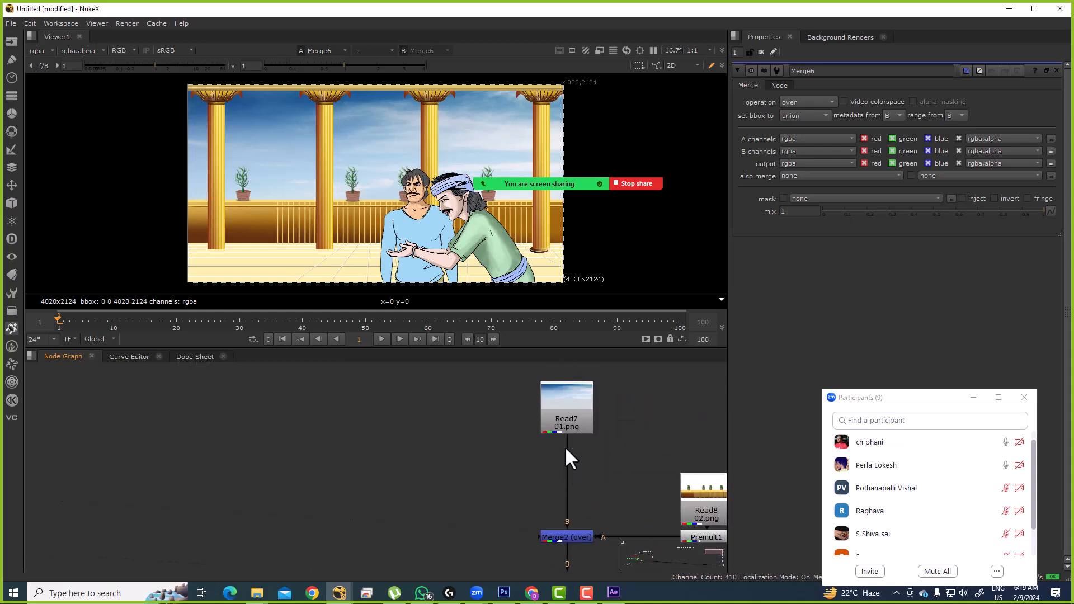
{"action": "left_click", "coordinate": [569, 404]}
{"action": "left_click_drag", "start_coordinate": [568, 404], "coordinate": [554, 448]}
{"action": "left_click_drag", "start_coordinate": [460, 381], "coordinate": [645, 495]}
{"action": "key", "text": "Tab"}
{"action": "type", "text": "back"}
{"action": "key", "text": "Return"}
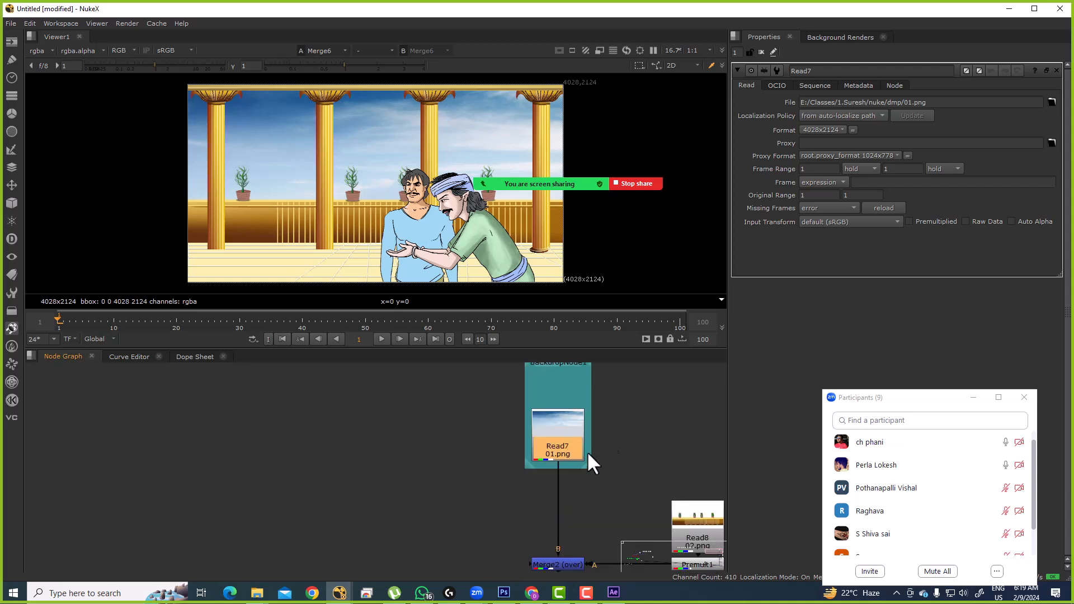
{"action": "scroll", "coordinate": [599, 454], "scroll_direction": "down", "scroll_amount": 3}
{"action": "left_click_drag", "start_coordinate": [563, 412], "coordinate": [514, 397]}
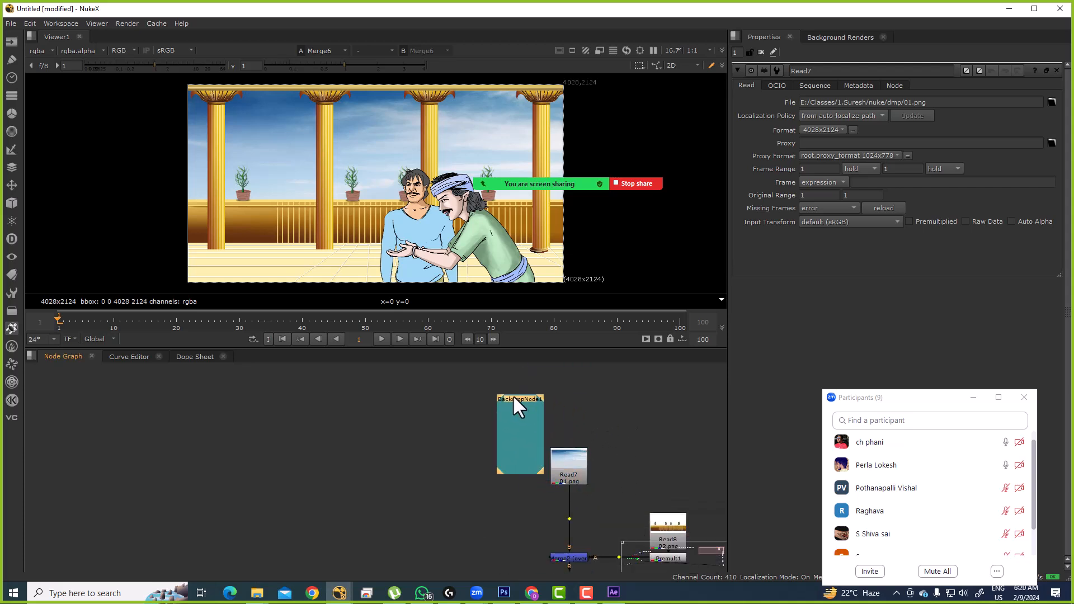
{"action": "left_click_drag", "start_coordinate": [545, 469], "coordinate": [620, 503]}
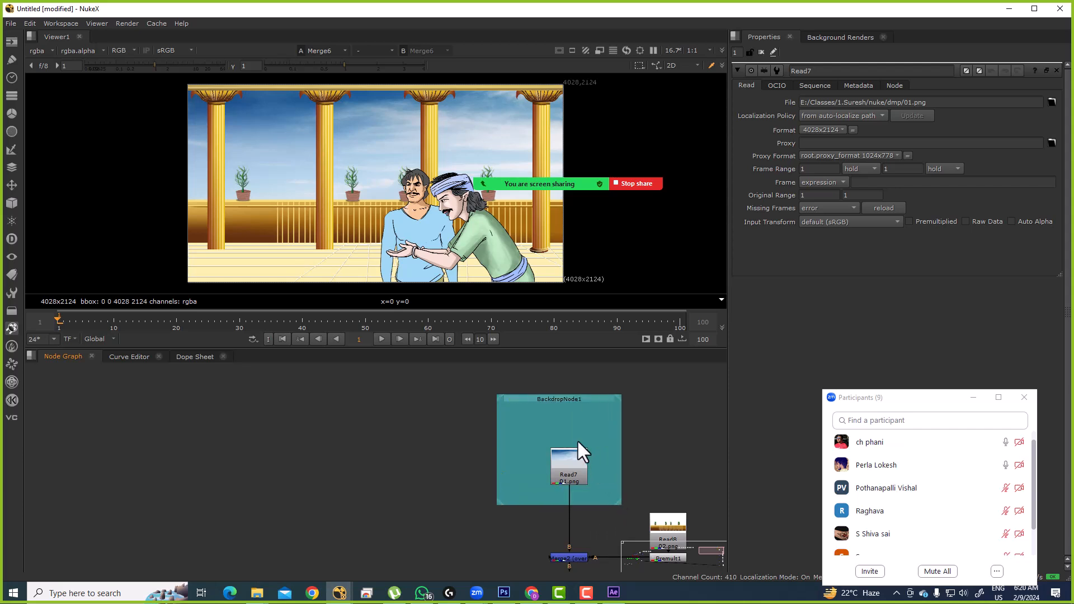
{"action": "left_click_drag", "start_coordinate": [561, 398], "coordinate": [569, 404]}
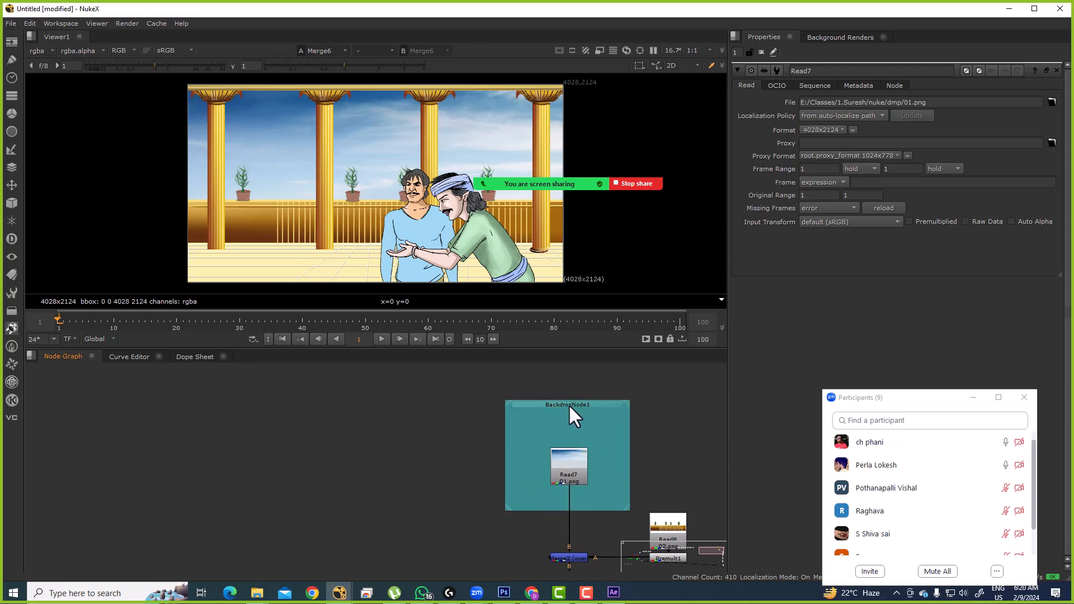
Step: Delete that misplaced backdrop
{"action": "double_click", "coordinate": [568, 405]}
{"action": "left_click", "coordinate": [614, 397]}
{"action": "left_click", "coordinate": [600, 403], "text": "ctrl"}
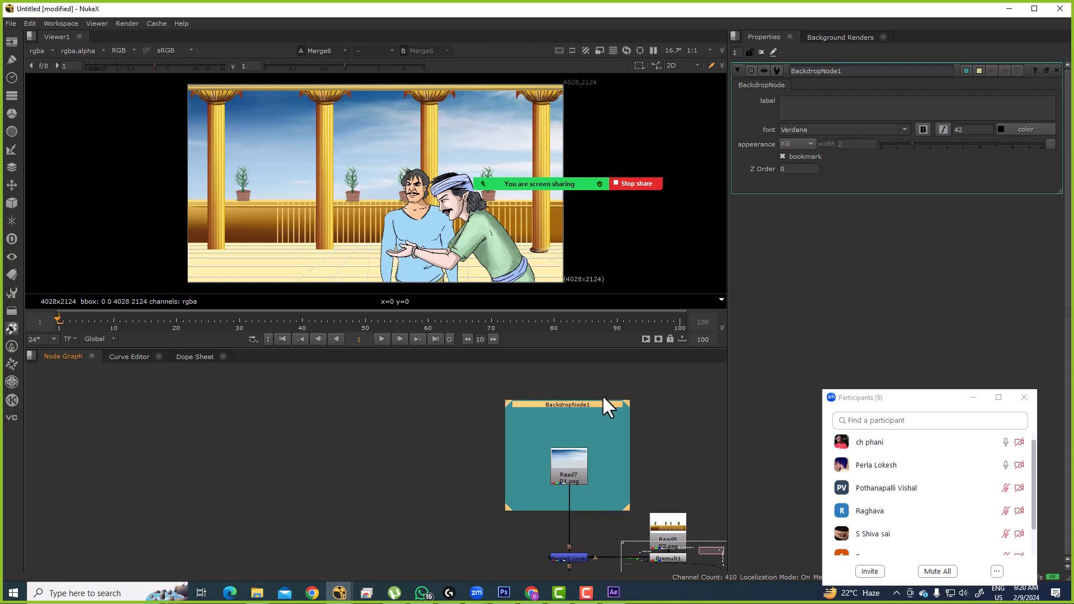
{"action": "key", "text": "Delete"}
Step: Create a new backdrop around Read7 and enlarge it to enclose the node
{"action": "left_click", "coordinate": [564, 455]}
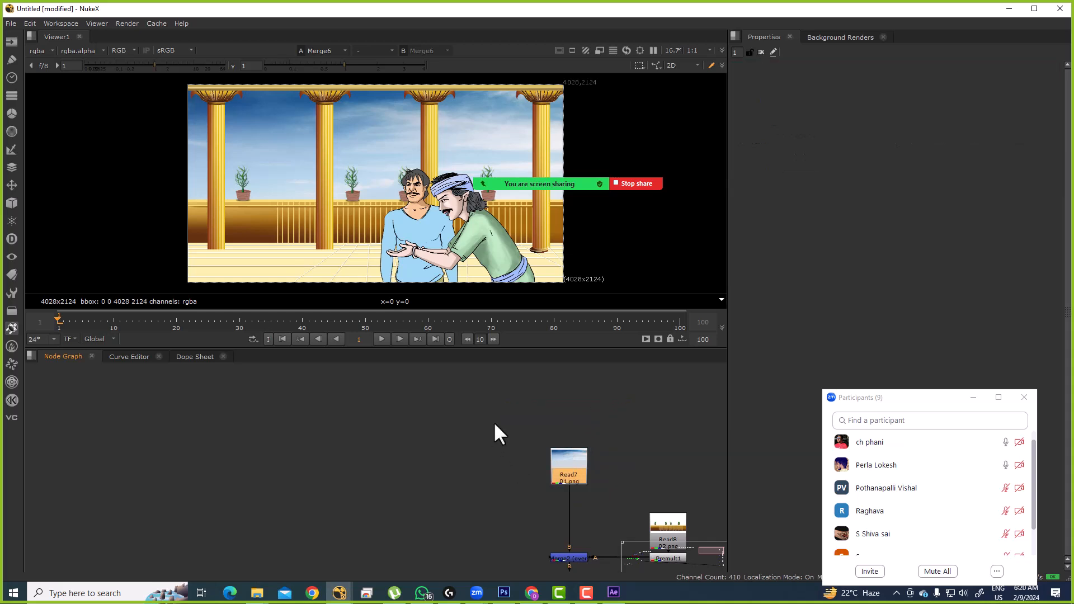
{"action": "key", "text": "Tab"}
{"action": "type", "text": "bad"}
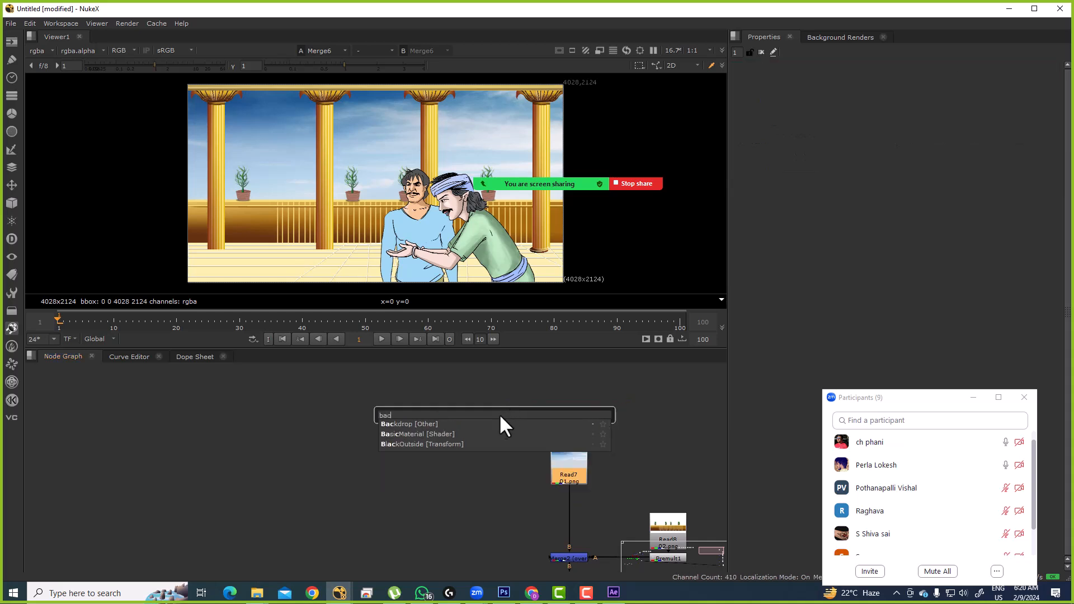
{"action": "key", "text": "Return"}
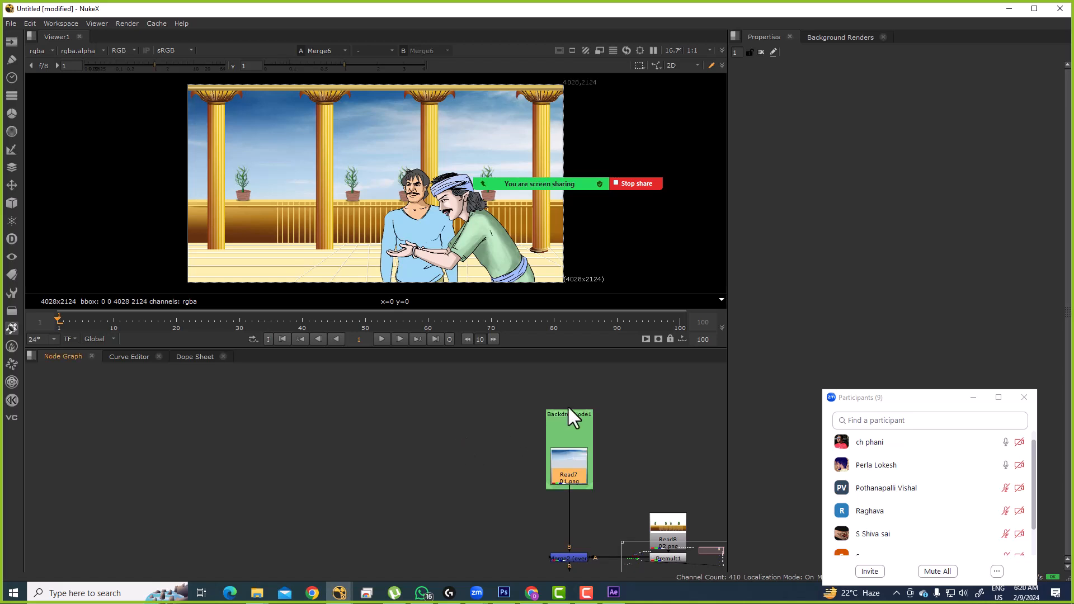
{"action": "scroll", "coordinate": [568, 408], "scroll_direction": "up", "scroll_amount": 4}
{"action": "scroll", "coordinate": [618, 439], "scroll_direction": "down", "scroll_amount": 4}
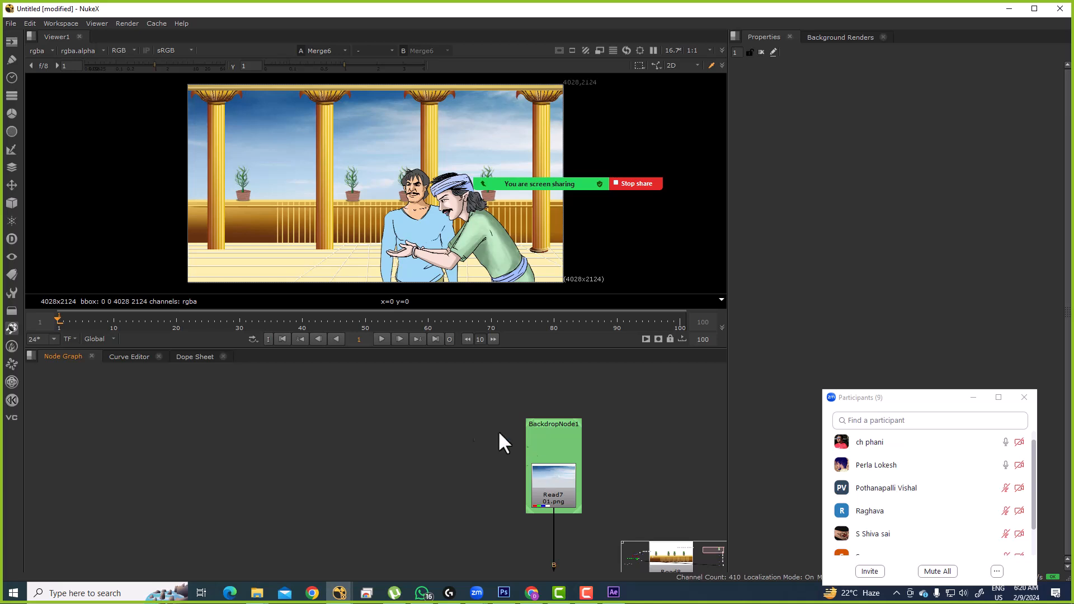
{"action": "scroll", "coordinate": [526, 444], "scroll_direction": "down", "scroll_amount": 3}
{"action": "scroll", "coordinate": [528, 455], "scroll_direction": "up", "scroll_amount": 3}
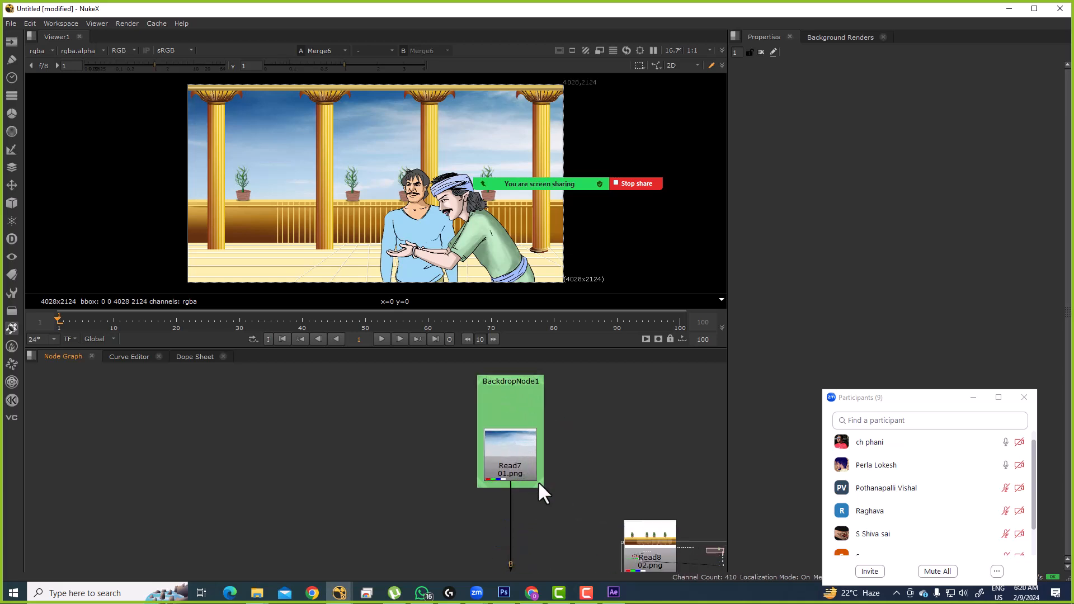
{"action": "left_click_drag", "start_coordinate": [541, 482], "coordinate": [615, 517]}
{"action": "scroll", "coordinate": [545, 420], "scroll_direction": "down", "scroll_amount": 3}
{"action": "mouse_move", "coordinate": [546, 420]}
{"action": "left_mouse_down"}
{"action": "mouse_move", "coordinate": [516, 418]}
{"action": "mouse_move", "coordinate": [528, 417]}
{"action": "left_mouse_up"}
Step: Label the backdrop SKY and make the label bold
{"action": "double_click", "coordinate": [528, 418]}
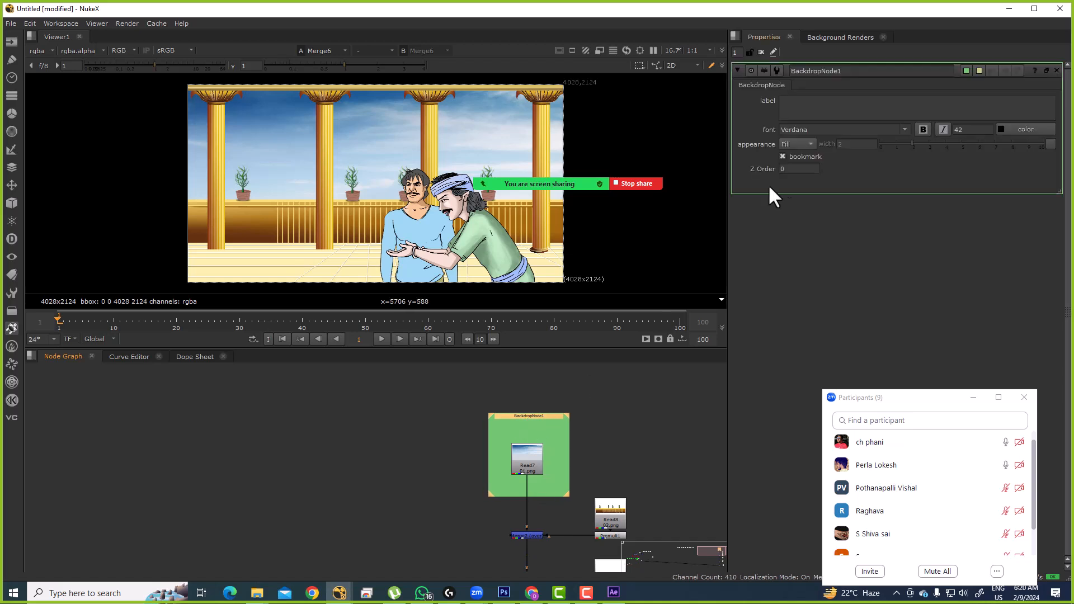
{"action": "left_click", "coordinate": [805, 110]}
{"action": "type", "text": "SKY"}
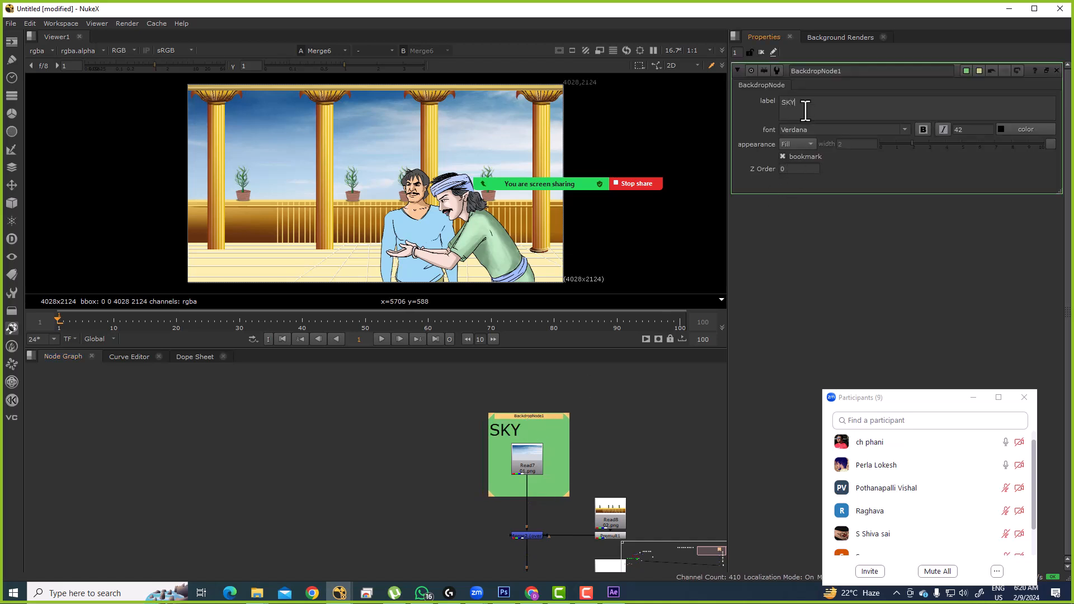
{"action": "key", "text": "ctrl+a"}
{"action": "left_click", "coordinate": [923, 130]}
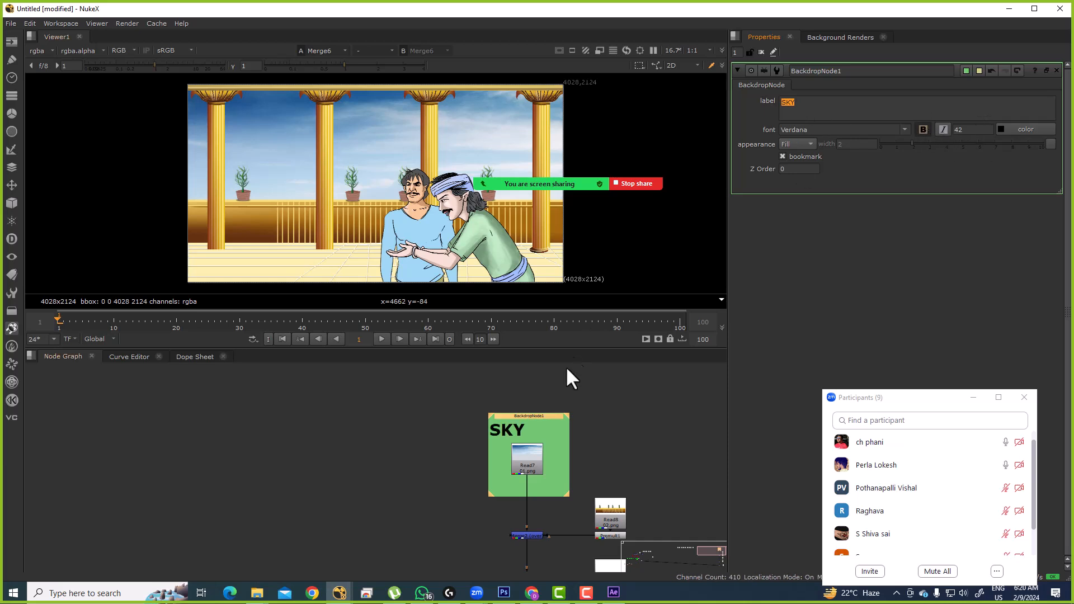
Step: Set the SKY backdrop's appearance to Border
{"action": "left_click", "coordinate": [557, 426]}
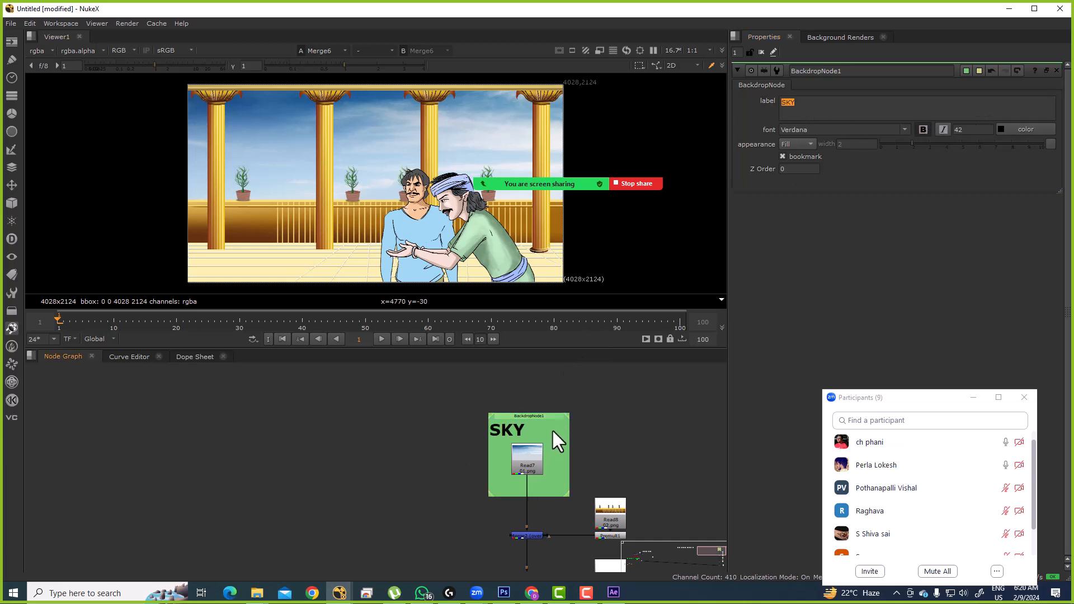
{"action": "scroll", "coordinate": [537, 428], "scroll_direction": "up", "scroll_amount": 2}
{"action": "left_click_drag", "start_coordinate": [516, 418], "coordinate": [517, 415]}
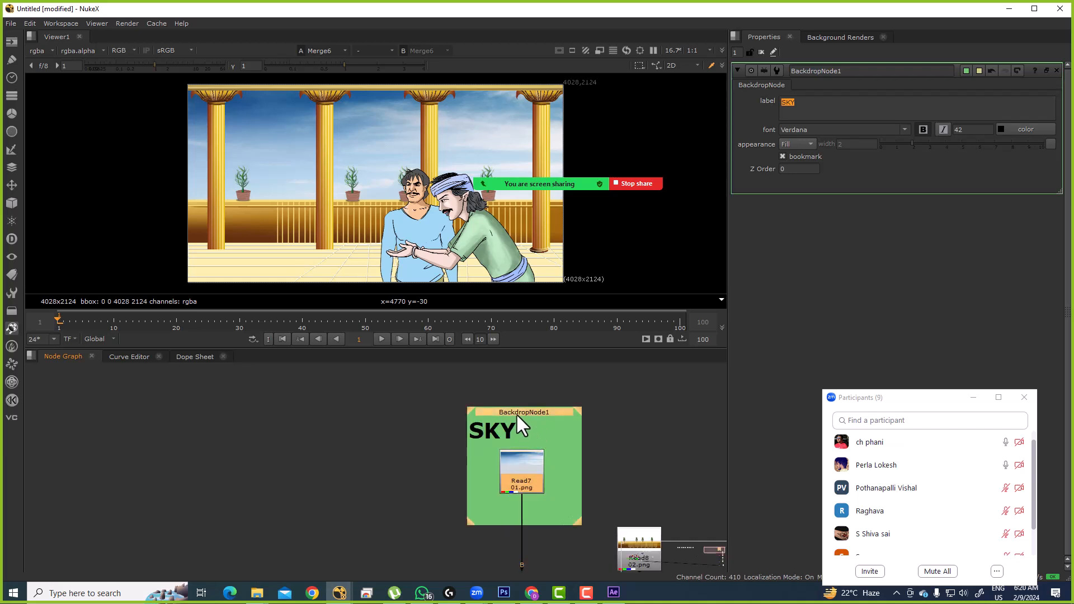
{"action": "left_click", "coordinate": [799, 143]}
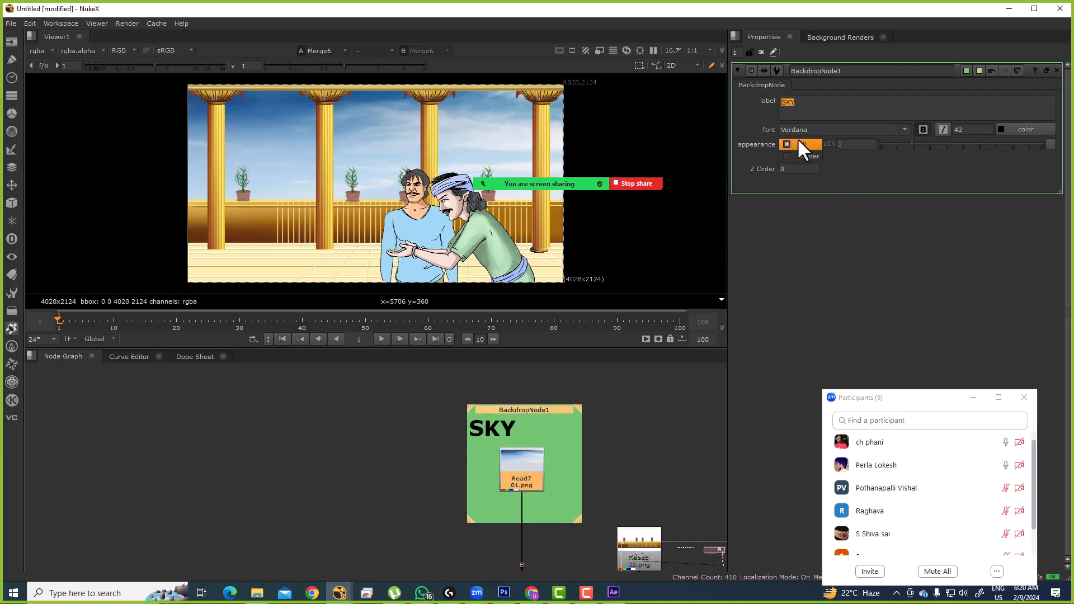
{"action": "left_click", "coordinate": [794, 215]}
{"action": "left_click", "coordinate": [800, 144]}
{"action": "left_click", "coordinate": [798, 156]}
Step: Move the SKY backdrop up and shift the upper merge and wall Read node into place
{"action": "left_click", "coordinate": [633, 390]}
{"action": "scroll", "coordinate": [347, 489], "scroll_direction": "down", "scroll_amount": 4}
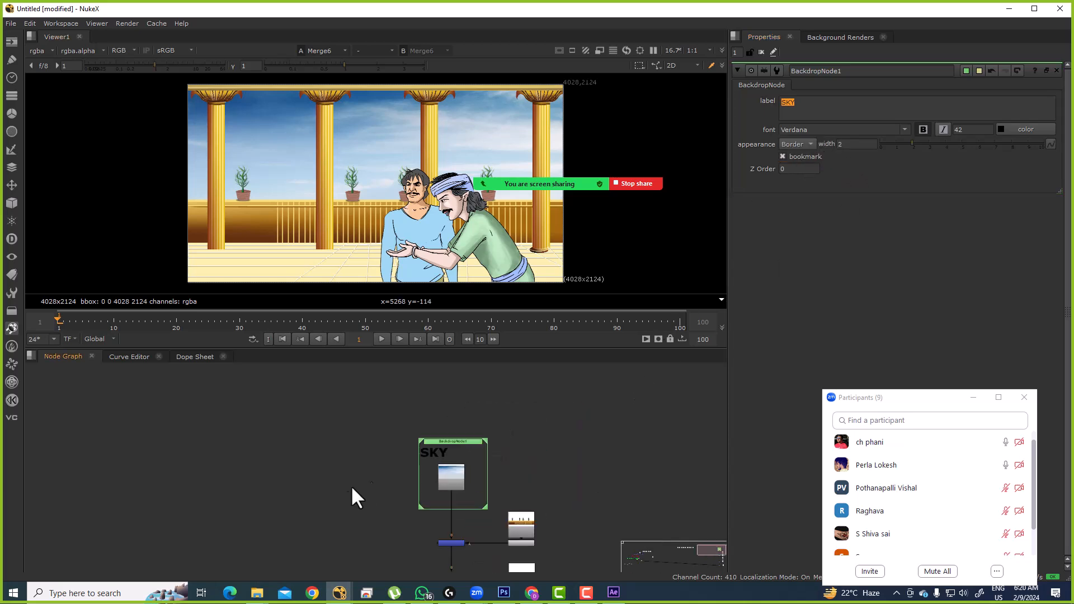
{"action": "scroll", "coordinate": [536, 438], "scroll_direction": "up", "scroll_amount": 2}
{"action": "left_click_drag", "start_coordinate": [531, 411], "coordinate": [525, 370]}
{"action": "left_click", "coordinate": [580, 499]}
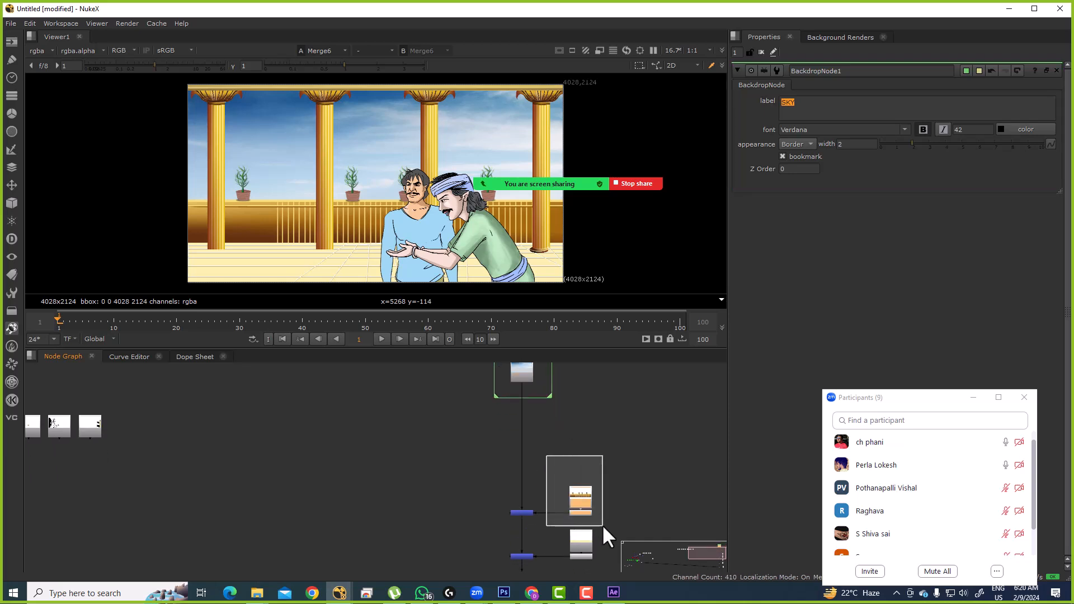
{"action": "left_click_drag", "start_coordinate": [582, 502], "coordinate": [653, 501]}
{"action": "left_click_drag", "start_coordinate": [434, 456], "coordinate": [668, 519]}
{"action": "left_click_drag", "start_coordinate": [515, 511], "coordinate": [515, 473]}
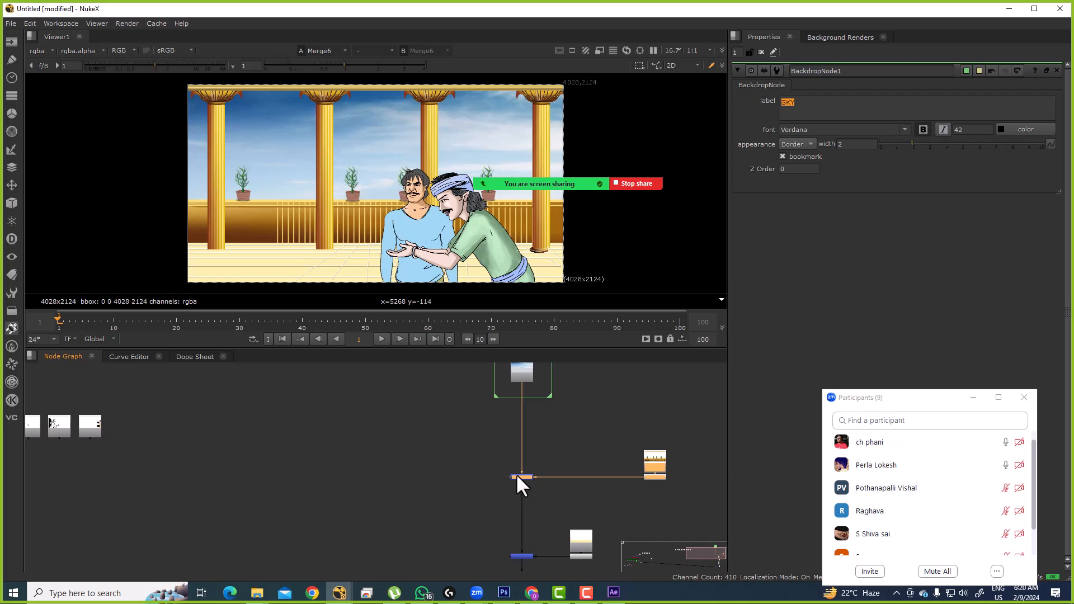
{"action": "left_click", "coordinate": [516, 474]}
{"action": "left_click_drag", "start_coordinate": [595, 497], "coordinate": [568, 488]}
{"action": "left_click_drag", "start_coordinate": [579, 406], "coordinate": [681, 489]}
Step: Paste a copy of the SKY backdrop and place it around the wall Read node
{"action": "key", "text": "Tab"}
{"action": "key", "text": "Escape"}
{"action": "left_click", "coordinate": [549, 396]}
{"action": "left_click_drag", "start_coordinate": [550, 389], "coordinate": [546, 444]}
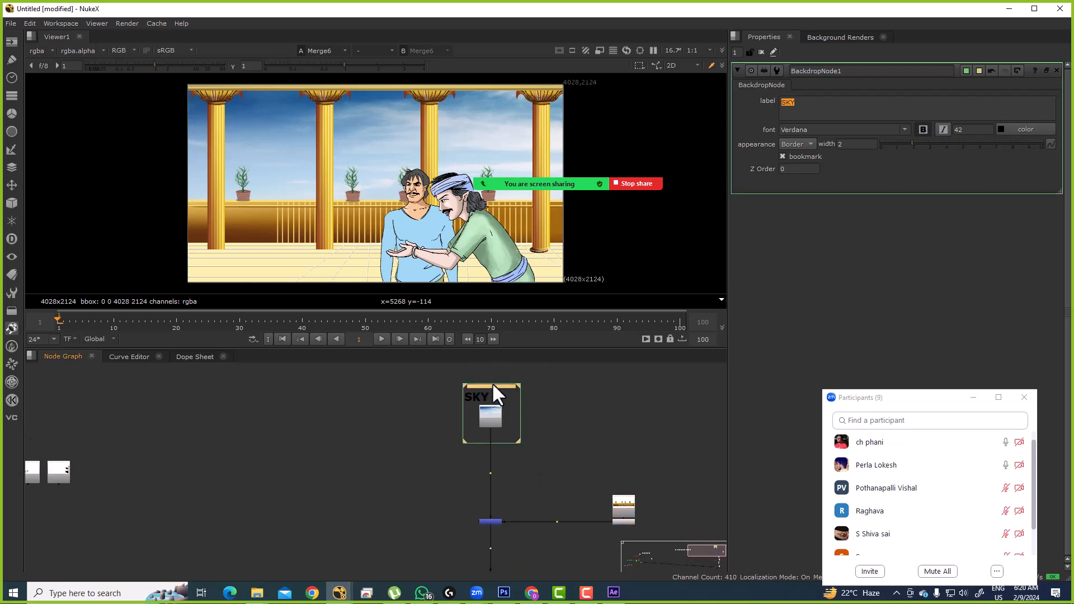
{"action": "left_click_drag", "start_coordinate": [581, 480], "coordinate": [648, 493]}
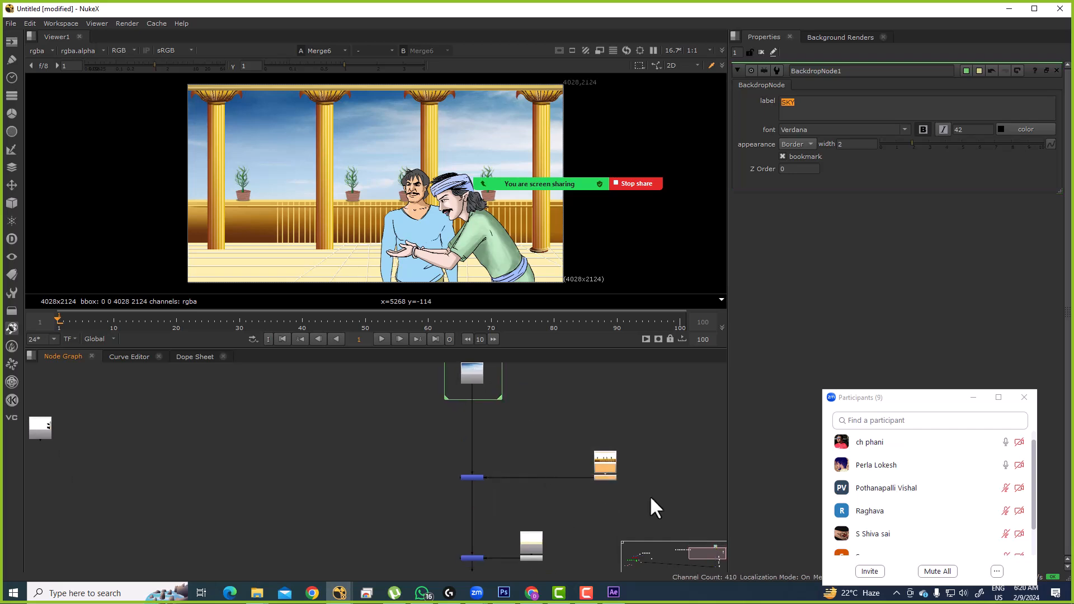
{"action": "key", "text": "ctrl+v"}
{"action": "left_click_drag", "start_coordinate": [562, 406], "coordinate": [601, 422]}
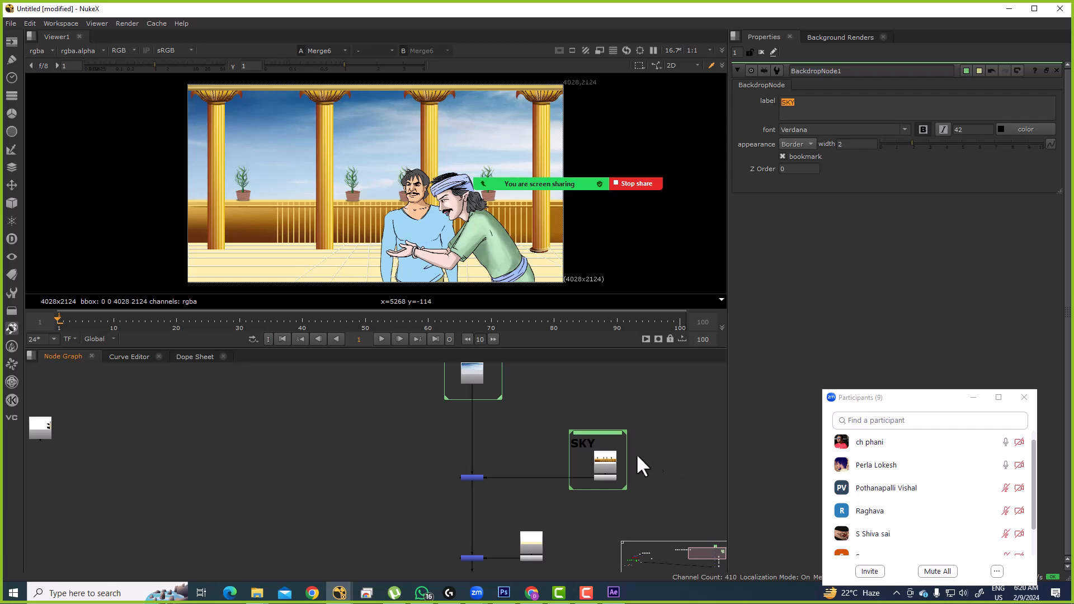
{"action": "mouse_move", "coordinate": [602, 438]}
{"action": "left_mouse_down"}
{"action": "mouse_move", "coordinate": [596, 416]}
{"action": "mouse_move", "coordinate": [602, 435]}
{"action": "mouse_move", "coordinate": [626, 424]}
{"action": "mouse_move", "coordinate": [612, 412]}
{"action": "mouse_move", "coordinate": [646, 455]}
{"action": "mouse_move", "coordinate": [592, 417]}
{"action": "mouse_move", "coordinate": [623, 435]}
{"action": "mouse_move", "coordinate": [574, 414]}
{"action": "mouse_move", "coordinate": [574, 423]}
{"action": "mouse_move", "coordinate": [591, 412]}
{"action": "mouse_move", "coordinate": [581, 437]}
{"action": "mouse_move", "coordinate": [550, 397]}
{"action": "mouse_move", "coordinate": [652, 442]}
{"action": "mouse_move", "coordinate": [559, 399]}
{"action": "mouse_move", "coordinate": [631, 408]}
{"action": "mouse_move", "coordinate": [543, 389]}
{"action": "mouse_move", "coordinate": [607, 409]}
{"action": "mouse_move", "coordinate": [569, 435]}
{"action": "mouse_move", "coordinate": [587, 439]}
{"action": "left_mouse_up"}
Step: Admit the waiting meeting participant, then relabel the copied backdrop WALL
{"action": "left_click", "coordinate": [979, 442]}
{"action": "key", "text": "ctrl"}
{"action": "scroll", "coordinate": [581, 469], "scroll_direction": "up", "scroll_amount": 3}
{"action": "left_click", "coordinate": [703, 469]}
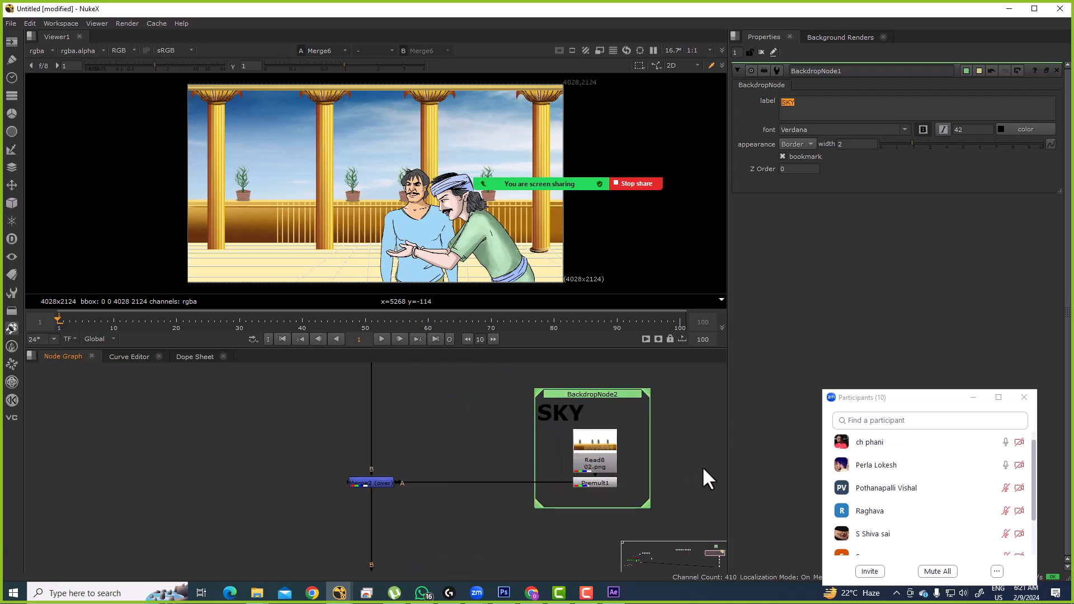
{"action": "left_click", "coordinate": [592, 402]}
{"action": "left_click", "coordinate": [817, 103]}
{"action": "type", "text": "wall"}
{"action": "key", "text": "ctrl+a"}
{"action": "type", "text": "WALL"}
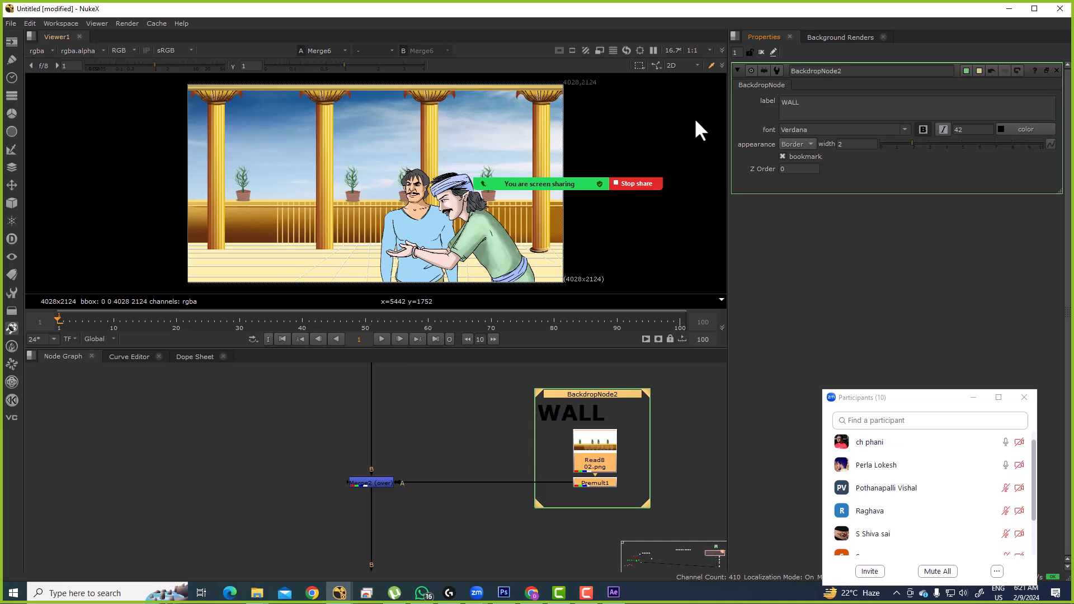
{"action": "scroll", "coordinate": [509, 441], "scroll_direction": "down", "scroll_amount": 6}
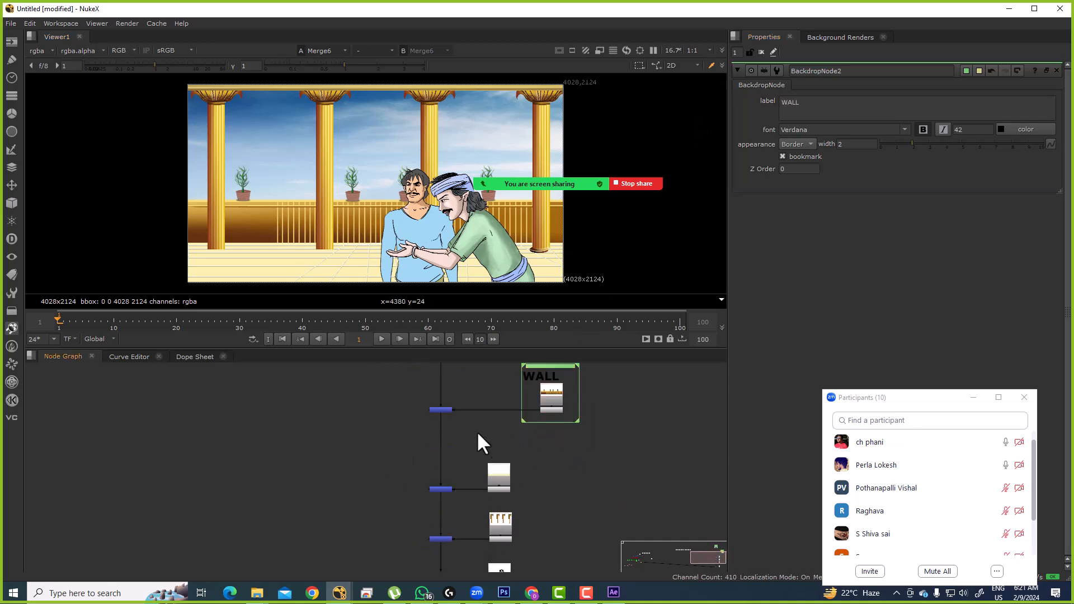
Step: Move the SKY and WALL backdrops up and raise the next merge and Read nodes
{"action": "left_click_drag", "start_coordinate": [351, 429], "coordinate": [546, 559]}
{"action": "left_click_drag", "start_coordinate": [424, 556], "coordinate": [420, 420]}
{"action": "left_click_drag", "start_coordinate": [463, 523], "coordinate": [476, 399]}
{"action": "left_click_drag", "start_coordinate": [388, 443], "coordinate": [445, 461]}
{"action": "left_click_drag", "start_coordinate": [445, 460], "coordinate": [431, 530]}
{"action": "left_click_drag", "start_coordinate": [431, 530], "coordinate": [428, 478]}
{"action": "left_click_drag", "start_coordinate": [447, 429], "coordinate": [518, 471]}
{"action": "left_click_drag", "start_coordinate": [459, 427], "coordinate": [573, 502]}
{"action": "left_click", "coordinate": [552, 468]}
{"action": "left_click_drag", "start_coordinate": [538, 437], "coordinate": [531, 467]}
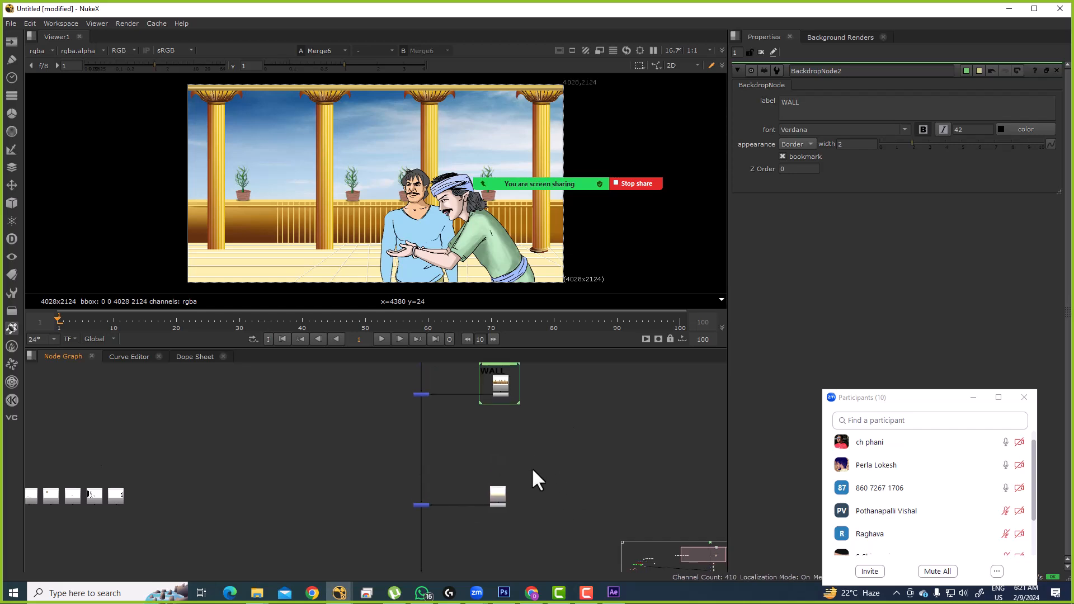
{"action": "scroll", "coordinate": [501, 376], "scroll_direction": "up", "scroll_amount": 2}
Step: Paste a copy of the WALL backdrop and relabel it FLOOR
{"action": "left_click", "coordinate": [502, 373], "text": "ctrl"}
{"action": "left_click_drag", "start_coordinate": [508, 499], "coordinate": [499, 441]}
{"action": "key", "text": "ctrl+v"}
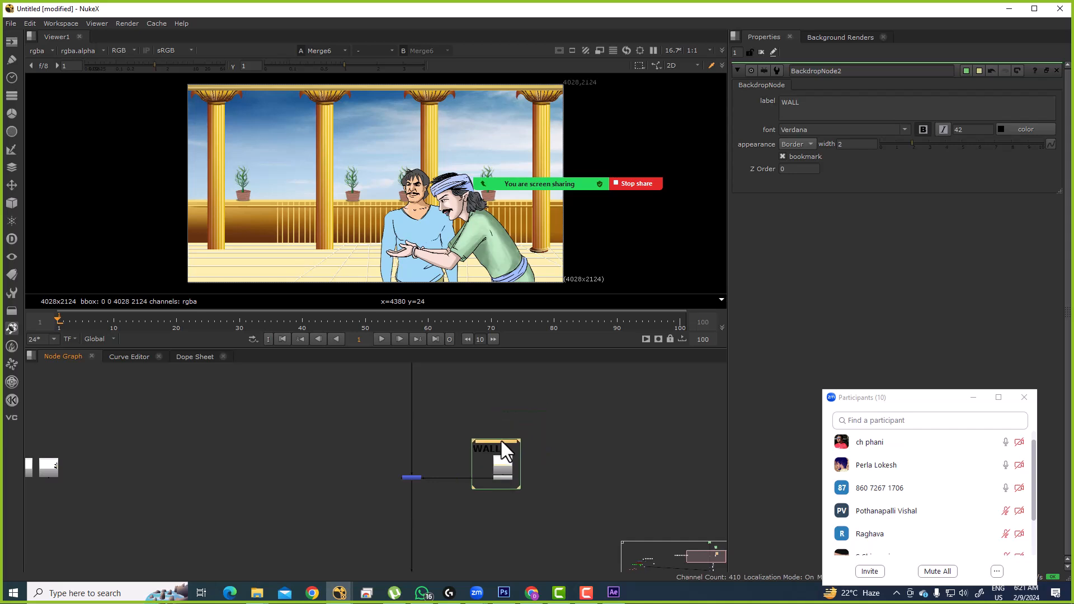
{"action": "scroll", "coordinate": [498, 450], "scroll_direction": "up", "scroll_amount": 3}
{"action": "scroll", "coordinate": [513, 447], "scroll_direction": "up", "scroll_amount": 5}
{"action": "scroll", "coordinate": [539, 497], "scroll_direction": "down", "scroll_amount": 2}
{"action": "left_click", "coordinate": [654, 438]}
{"action": "scroll", "coordinate": [561, 429], "scroll_direction": "down", "scroll_amount": 1}
{"action": "left_click", "coordinate": [521, 427]}
{"action": "double_click", "coordinate": [520, 426]}
{"action": "double_click", "coordinate": [809, 110]}
{"action": "type", "text": "FLOOR"}
Step: Move the next merge, Read and Premult nodes up, then shift Read10 and Premult3 right
{"action": "scroll", "coordinate": [451, 462], "scroll_direction": "down", "scroll_amount": 2}
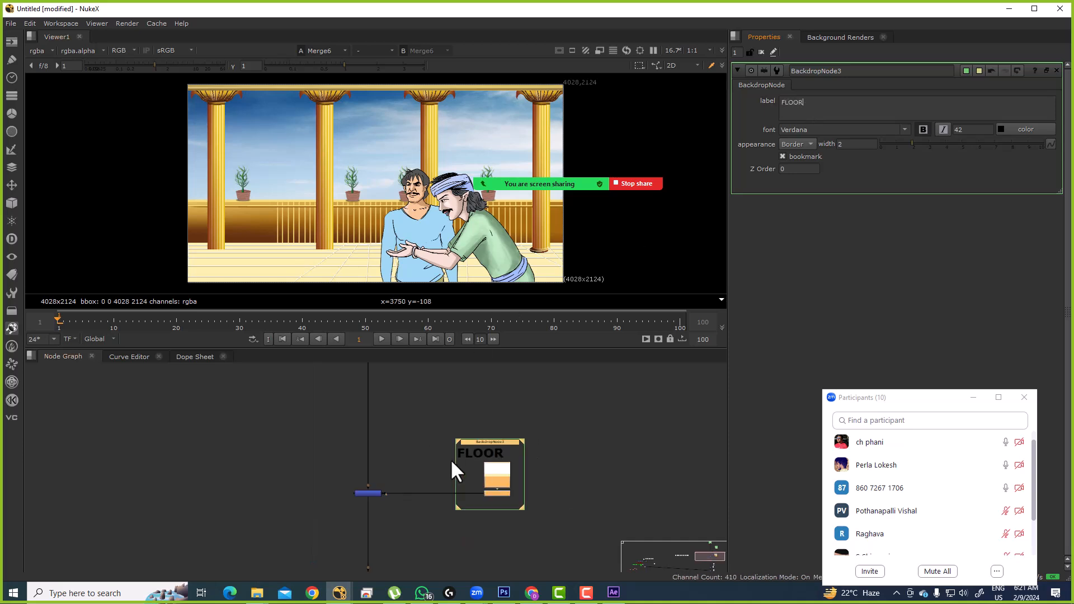
{"action": "scroll", "coordinate": [451, 462], "scroll_direction": "down", "scroll_amount": 1}
{"action": "left_click_drag", "start_coordinate": [449, 509], "coordinate": [465, 431]}
{"action": "left_click", "coordinate": [449, 495]}
{"action": "left_click_drag", "start_coordinate": [447, 496], "coordinate": [459, 407]}
{"action": "left_click_drag", "start_coordinate": [345, 438], "coordinate": [523, 504]}
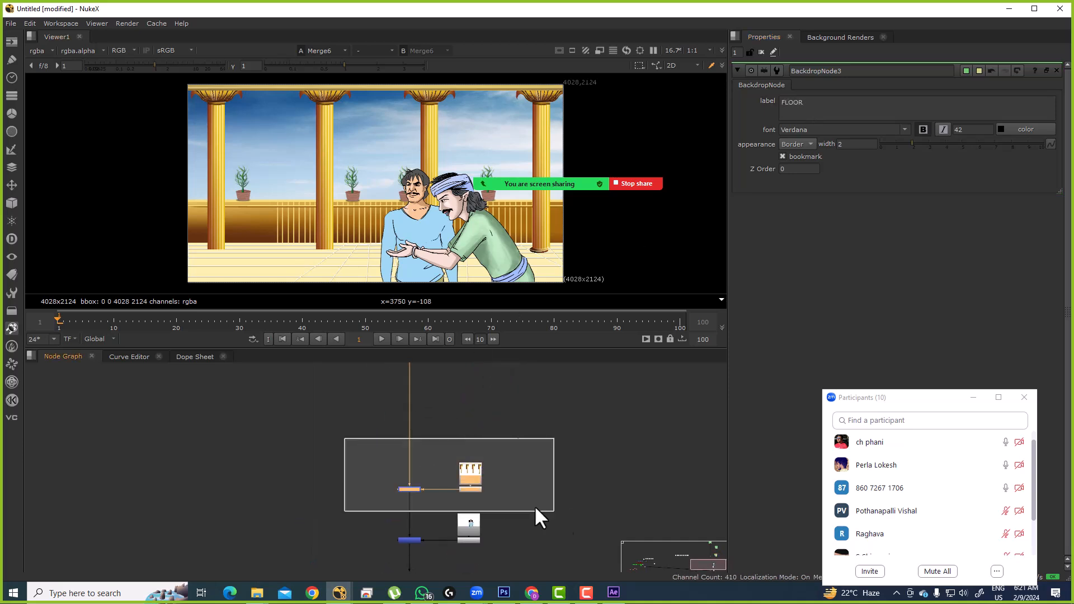
{"action": "mouse_move", "coordinate": [419, 471]}
{"action": "left_mouse_down"}
{"action": "mouse_move", "coordinate": [407, 509]}
{"action": "mouse_move", "coordinate": [402, 484]}
{"action": "left_mouse_up"}
{"action": "mouse_move", "coordinate": [433, 425]}
{"action": "left_mouse_down"}
{"action": "mouse_move", "coordinate": [425, 411]}
{"action": "mouse_move", "coordinate": [460, 464]}
{"action": "mouse_move", "coordinate": [521, 454]}
{"action": "left_mouse_up"}
{"action": "left_click", "coordinate": [427, 412]}
{"action": "scroll", "coordinate": [456, 434], "scroll_direction": "up", "scroll_amount": 3}
{"action": "scroll", "coordinate": [457, 436], "scroll_direction": "down", "scroll_amount": 2}
{"action": "left_click_drag", "start_coordinate": [457, 409], "coordinate": [599, 502]}
Step: Paste another WALL backdrop over Read10 and Premult3 and bring up its settings
{"action": "key", "text": "ctrl+v"}
{"action": "left_click", "coordinate": [599, 503]}
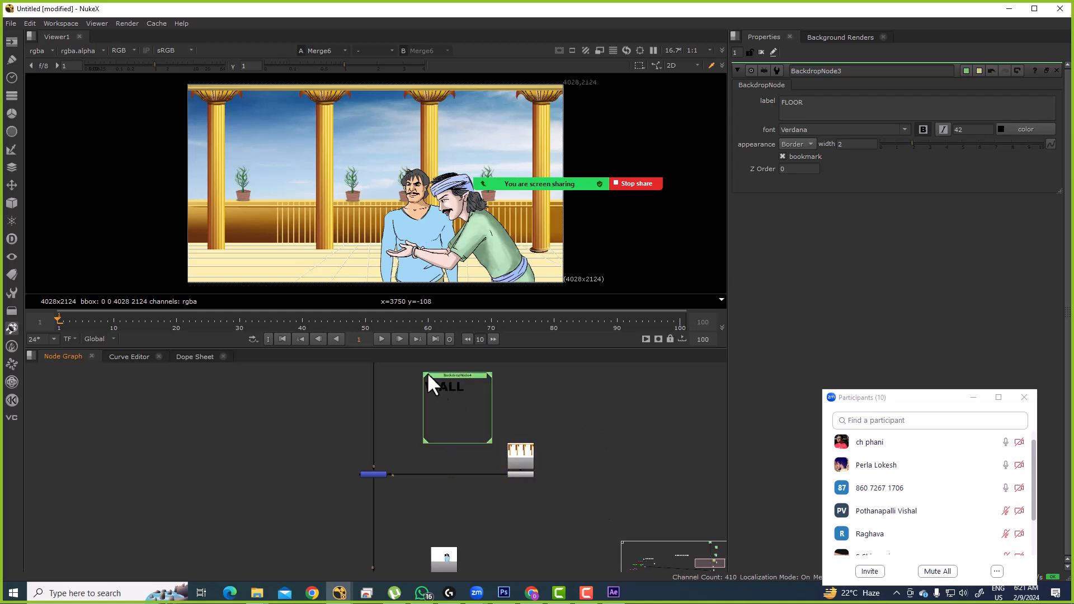
{"action": "left_click_drag", "start_coordinate": [447, 374], "coordinate": [516, 410]}
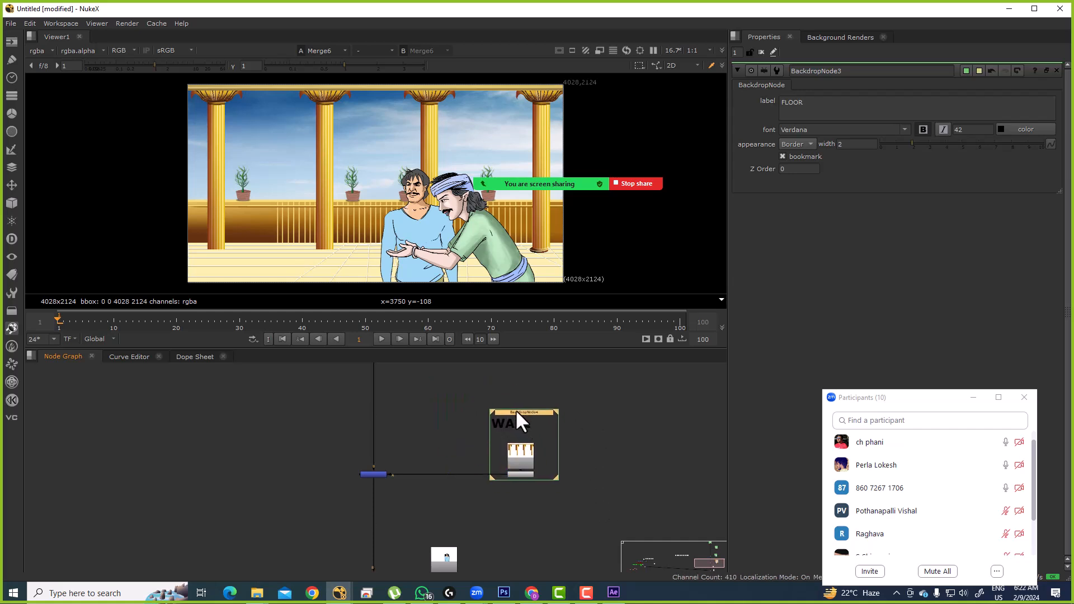
{"action": "scroll", "coordinate": [515, 408], "scroll_direction": "up", "scroll_amount": 3}
{"action": "double_click", "coordinate": [534, 414]}
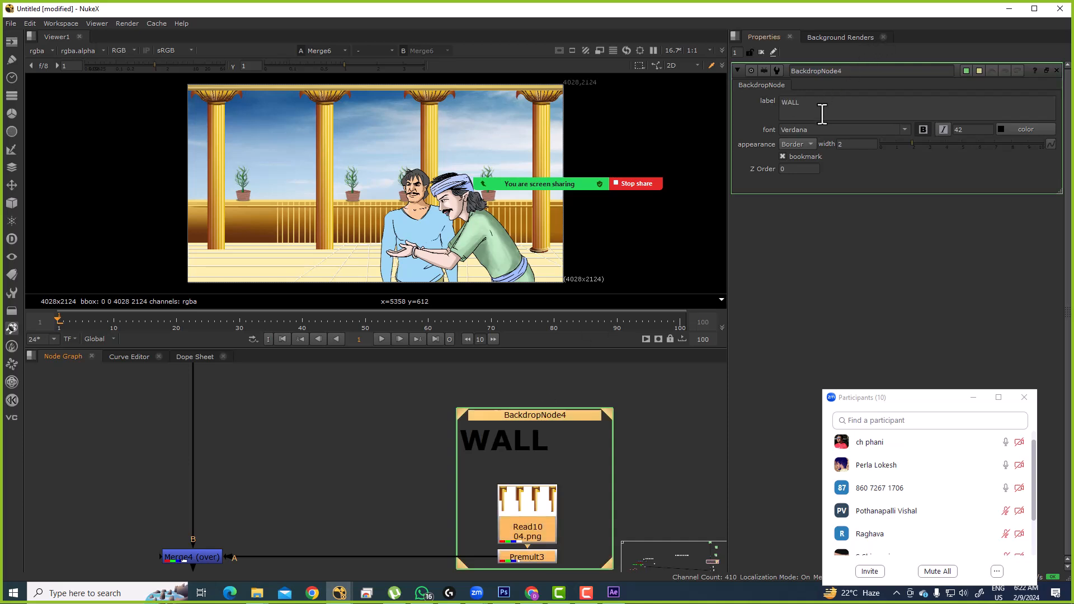
Step: Relabel the pillars backdrop POLES
{"action": "key", "text": "ctrl+a"}
{"action": "type", "text": "POIL"}
{"action": "key", "text": "BackSpace"}
{"action": "key", "text": "BackSpace"}
{"action": "type", "text": "LES"}
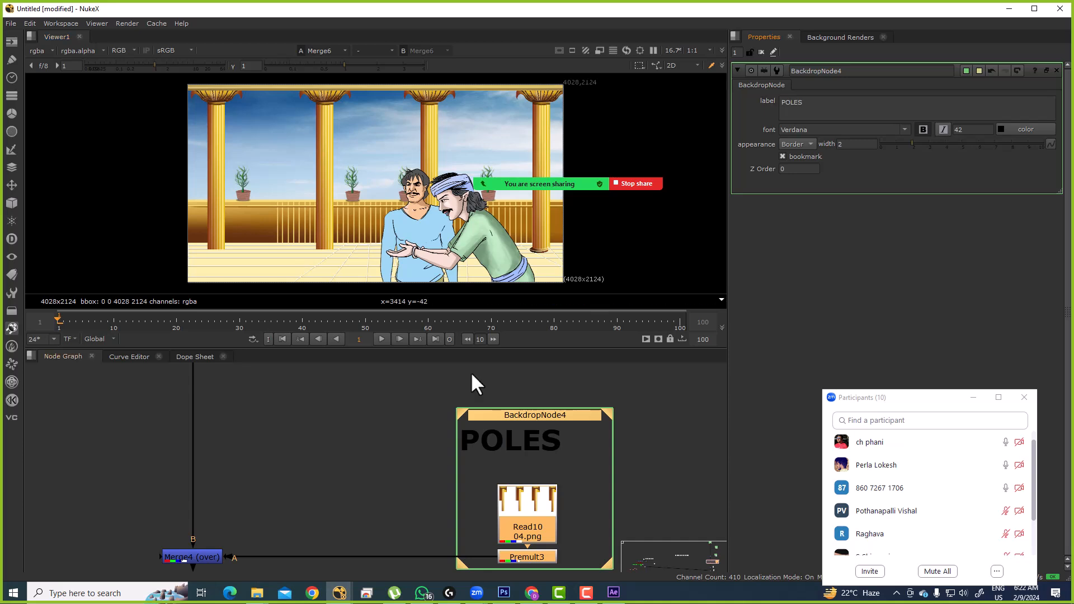
Step: View Merge5 and rearrange the Read nodes beside the middle and bottom merges
{"action": "scroll", "coordinate": [445, 473], "scroll_direction": "down", "scroll_amount": 5}
{"action": "left_click_drag", "start_coordinate": [390, 529], "coordinate": [460, 414]}
{"action": "scroll", "coordinate": [460, 416], "scroll_direction": "up", "scroll_amount": 2}
{"action": "left_click_drag", "start_coordinate": [378, 395], "coordinate": [442, 471]}
{"action": "key", "text": "1"}
{"action": "left_click_drag", "start_coordinate": [502, 428], "coordinate": [537, 444]}
{"action": "left_click_drag", "start_coordinate": [352, 482], "coordinate": [528, 536]}
{"action": "left_click_drag", "start_coordinate": [428, 518], "coordinate": [431, 565]}
{"action": "left_click_drag", "start_coordinate": [471, 425], "coordinate": [549, 491]}
Step: Paste another backdrop over the Read beside the middle merge and label it CYON
{"action": "key", "text": "ctrl+v"}
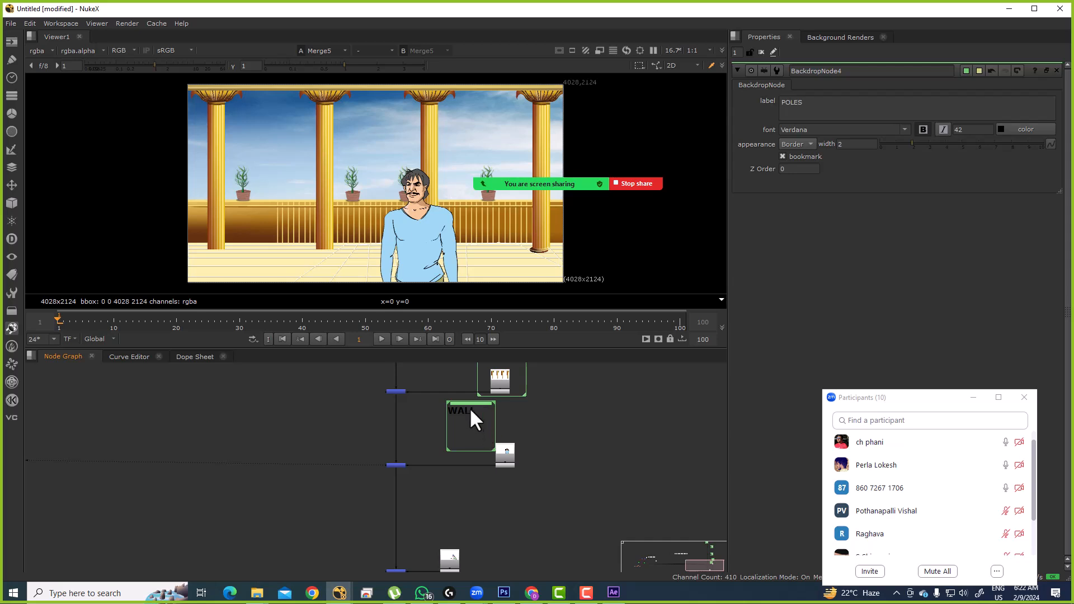
{"action": "left_click_drag", "start_coordinate": [464, 404], "coordinate": [488, 420]}
{"action": "scroll", "coordinate": [488, 420], "scroll_direction": "up", "scroll_amount": 2}
{"action": "double_click", "coordinate": [516, 417]}
{"action": "double_click", "coordinate": [835, 112]}
{"action": "type", "text": "CYON"}
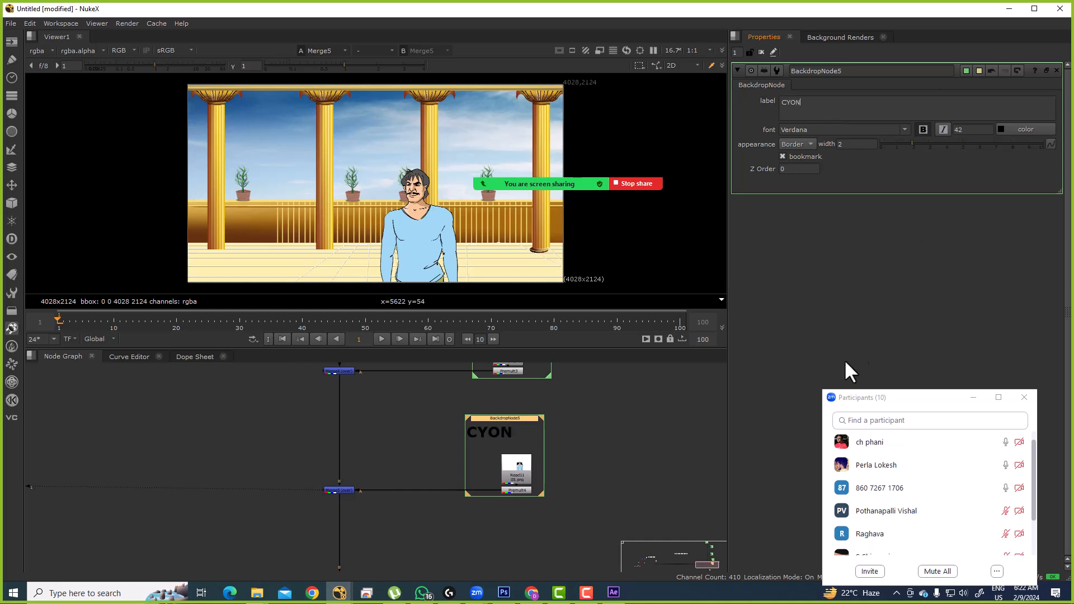
Step: View the output of Merge6 in the viewer
{"action": "scroll", "coordinate": [554, 413], "scroll_direction": "down", "scroll_amount": 4}
{"action": "scroll", "coordinate": [466, 518], "scroll_direction": "up", "scroll_amount": 4}
{"action": "left_click_drag", "start_coordinate": [502, 519], "coordinate": [501, 441]}
{"action": "scroll", "coordinate": [465, 475], "scroll_direction": "up", "scroll_amount": 2}
{"action": "left_click_drag", "start_coordinate": [356, 456], "coordinate": [509, 551]}
{"action": "key", "text": "1"}
{"action": "left_click", "coordinate": [508, 531]}
Step: Move the Read node beside the blue Dot right and wrap it in a new backdrop
{"action": "left_click_drag", "start_coordinate": [508, 524], "coordinate": [476, 476]}
{"action": "scroll", "coordinate": [486, 463], "scroll_direction": "down", "scroll_amount": 2}
{"action": "left_click_drag", "start_coordinate": [477, 398], "coordinate": [580, 436]}
{"action": "left_click", "coordinate": [496, 429]}
{"action": "left_click_drag", "start_coordinate": [530, 411], "coordinate": [670, 490]}
{"action": "key", "text": "alt+b"}
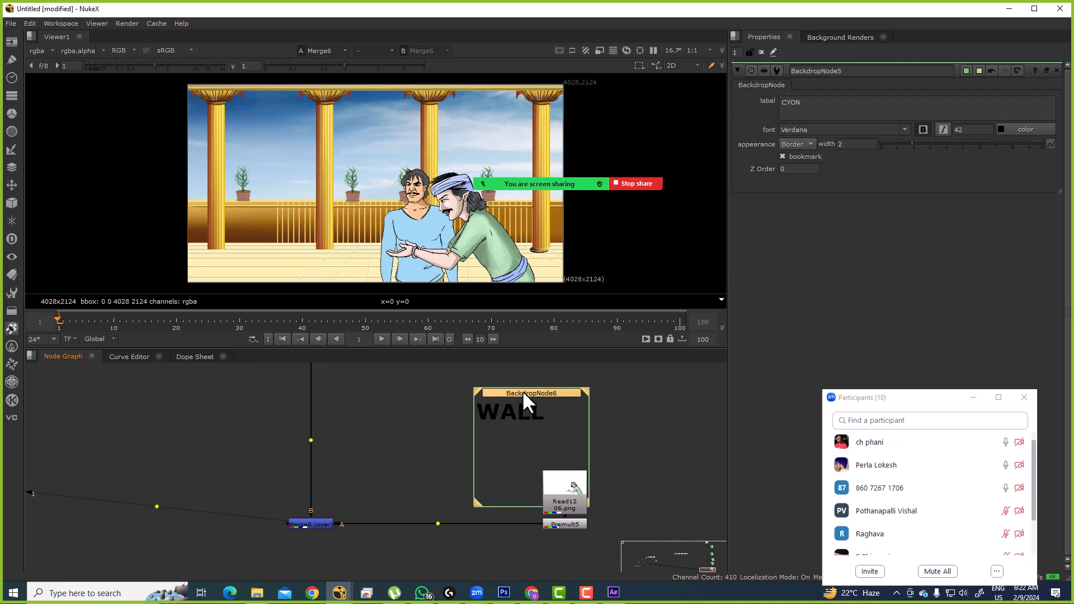
Step: Position BackdropNode6 over Read12/Premult5 and label it GREEN
{"action": "left_click_drag", "start_coordinate": [522, 391], "coordinate": [544, 420]}
{"action": "double_click", "coordinate": [543, 421]}
{"action": "double_click", "coordinate": [822, 112]}
{"action": "type", "text": "GREEN"}
Step: Move the row of nine matte-painting Read nodes below the backdrops and select Read13
{"action": "scroll", "coordinate": [454, 493], "scroll_direction": "down", "scroll_amount": 5}
{"action": "left_click_drag", "start_coordinate": [344, 469], "coordinate": [410, 531]}
{"action": "scroll", "coordinate": [424, 508], "scroll_direction": "down", "scroll_amount": 6}
{"action": "left_click_drag", "start_coordinate": [335, 439], "coordinate": [489, 476]}
{"action": "left_click_drag", "start_coordinate": [448, 444], "coordinate": [529, 531]}
{"action": "left_click_drag", "start_coordinate": [529, 531], "coordinate": [632, 455]}
{"action": "scroll", "coordinate": [537, 464], "scroll_direction": "up", "scroll_amount": 6}
{"action": "left_click", "coordinate": [539, 482]}
{"action": "left_click_drag", "start_coordinate": [539, 482], "coordinate": [468, 467]}
{"action": "left_click", "coordinate": [552, 484]}
Step: View Read13, move Read14 up beside it, and view Read14
{"action": "key", "text": "1"}
{"action": "left_click_drag", "start_coordinate": [190, 159], "coordinate": [300, 221]}
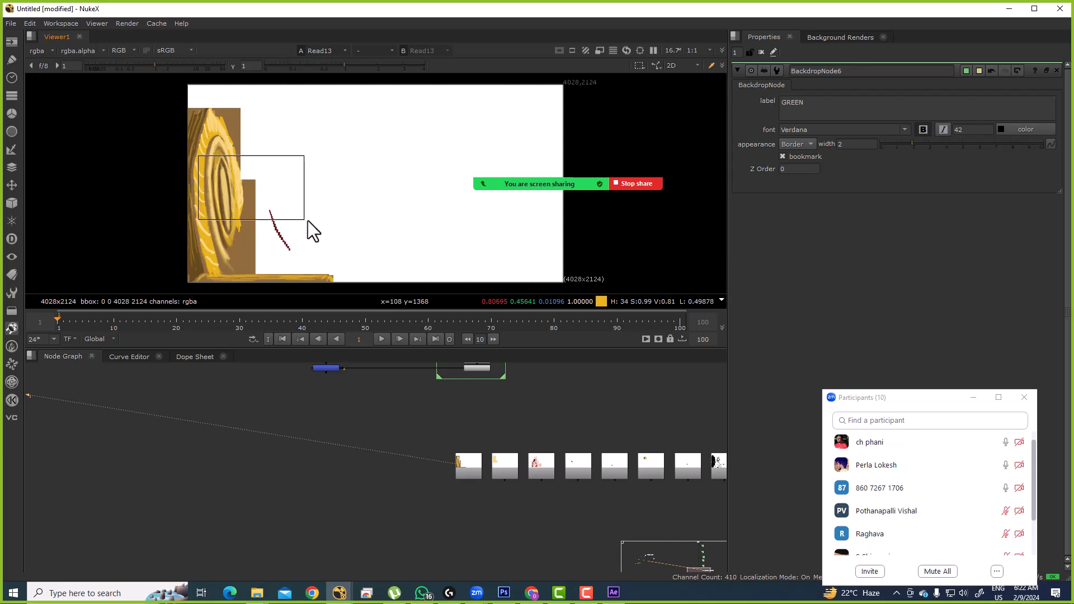
{"action": "left_click_drag", "start_coordinate": [487, 467], "coordinate": [552, 443]}
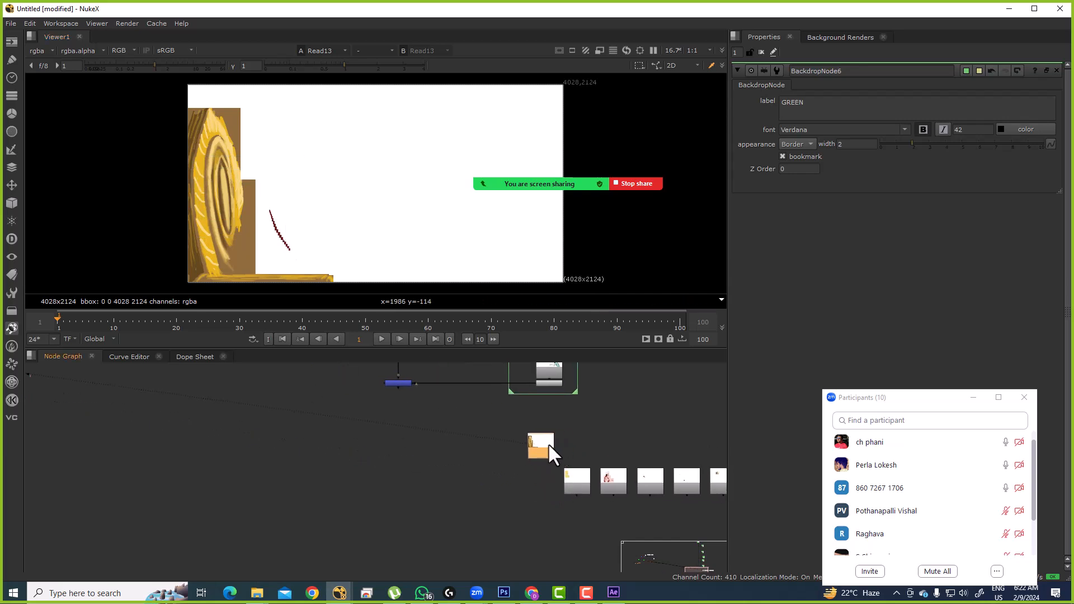
{"action": "scroll", "coordinate": [571, 475], "scroll_direction": "up", "scroll_amount": 4}
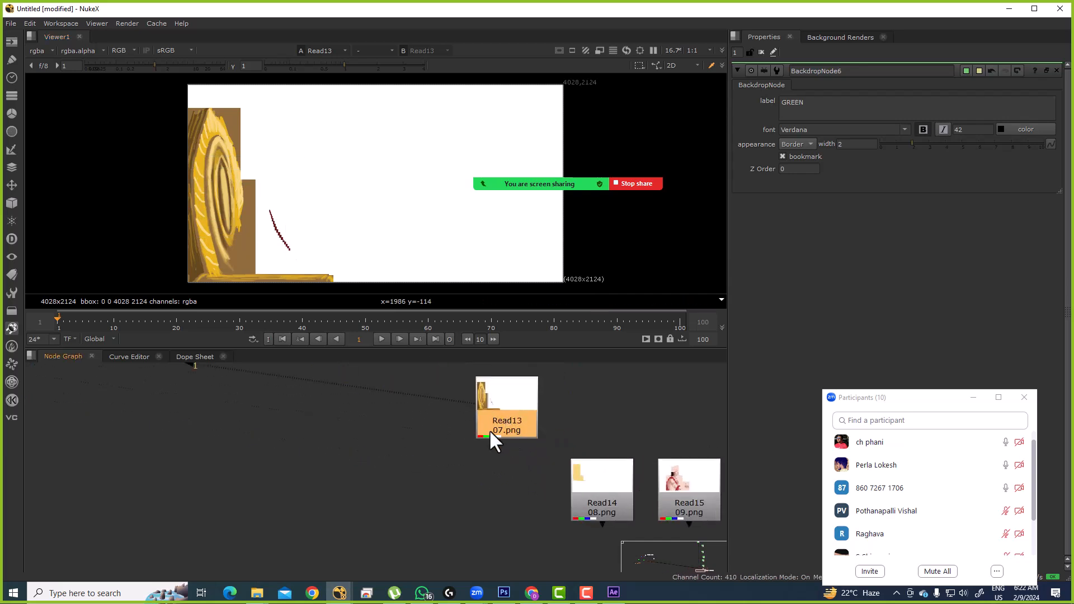
{"action": "scroll", "coordinate": [510, 438], "scroll_direction": "down", "scroll_amount": 5}
{"action": "scroll", "coordinate": [548, 454], "scroll_direction": "up", "scroll_amount": 5}
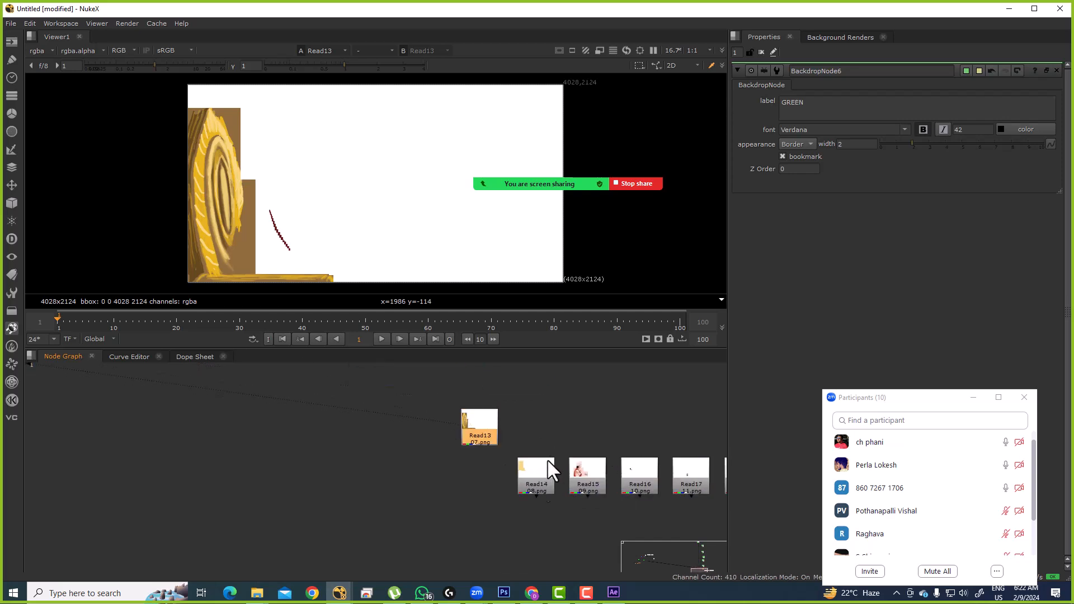
{"action": "left_click_drag", "start_coordinate": [546, 470], "coordinate": [556, 391]}
{"action": "key", "text": "1"}
{"action": "left_click_drag", "start_coordinate": [211, 159], "coordinate": [297, 242]}
Step: Add Premult6 under Read13 and Premult7 under Read14
{"action": "left_click", "coordinate": [466, 410]}
{"action": "key", "text": "Tab"}
{"action": "type", "text": "prem"}
{"action": "key", "text": "Return"}
{"action": "key", "text": "1"}
{"action": "left_click", "coordinate": [551, 396]}
{"action": "key", "text": "Tab"}
{"action": "key", "text": "Return"}
{"action": "key", "text": "1"}
{"action": "left_click", "coordinate": [470, 488]}
Step: Add Premult8 under Read15 and Premult9 under Read16
{"action": "key", "text": "1"}
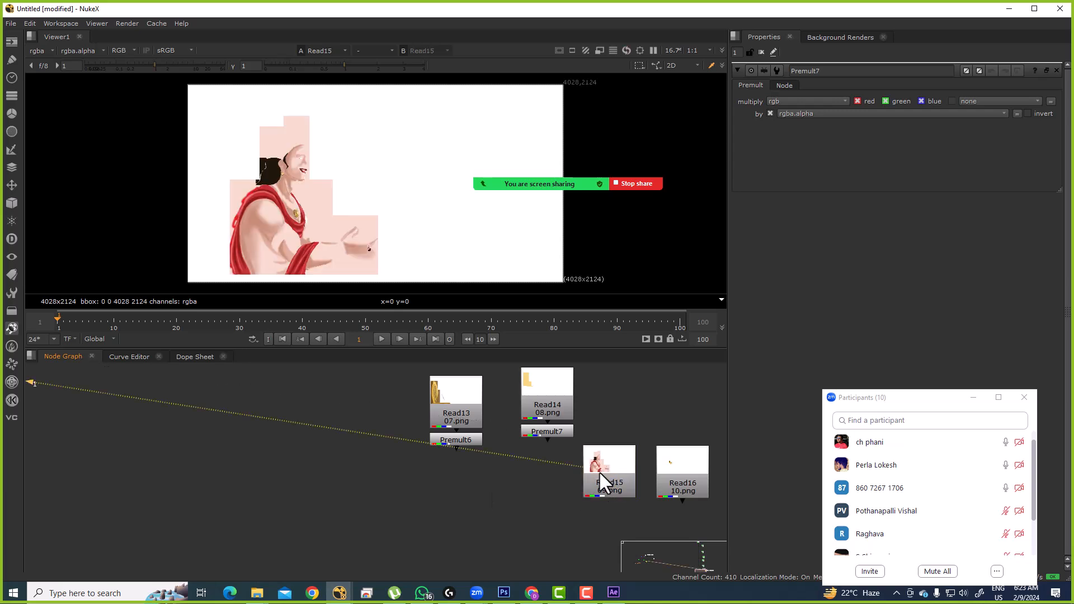
{"action": "left_click_drag", "start_coordinate": [599, 470], "coordinate": [606, 464]}
{"action": "key", "text": "Tab"}
{"action": "key", "text": "Return"}
{"action": "key", "text": "1"}
{"action": "left_click", "coordinate": [609, 510]}
{"action": "left_click_drag", "start_coordinate": [604, 503], "coordinate": [501, 488]}
{"action": "left_click", "coordinate": [567, 471]}
{"action": "key", "text": "1"}
{"action": "key", "text": "Tab"}
{"action": "key", "text": "Return"}
{"action": "key", "text": "1"}
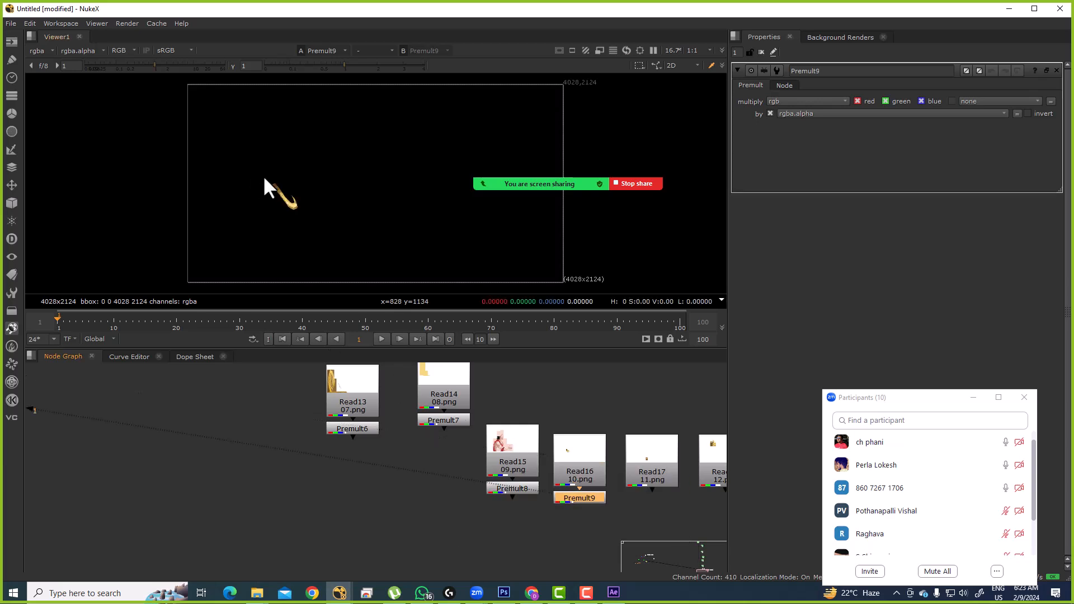
Step: Add Premult10 under Read17 and Premult11 under Read18
{"action": "left_click", "coordinate": [657, 462]}
{"action": "key", "text": "1"}
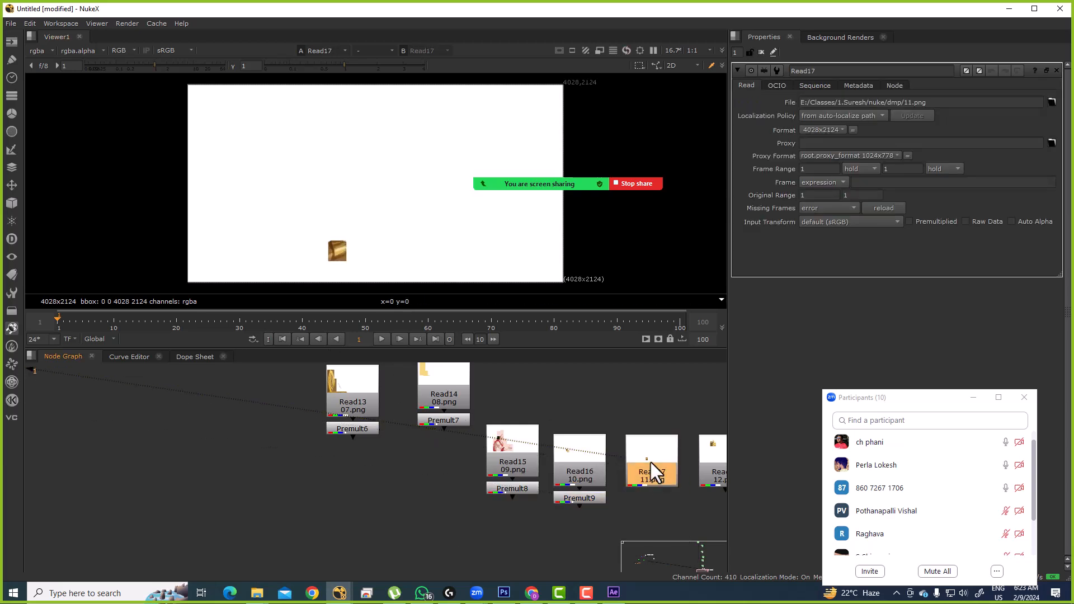
{"action": "key", "text": "Tab"}
{"action": "key", "text": "Return"}
{"action": "left_click_drag", "start_coordinate": [650, 462], "coordinate": [585, 442]}
{"action": "left_click", "coordinate": [605, 455]}
{"action": "key", "text": "1"}
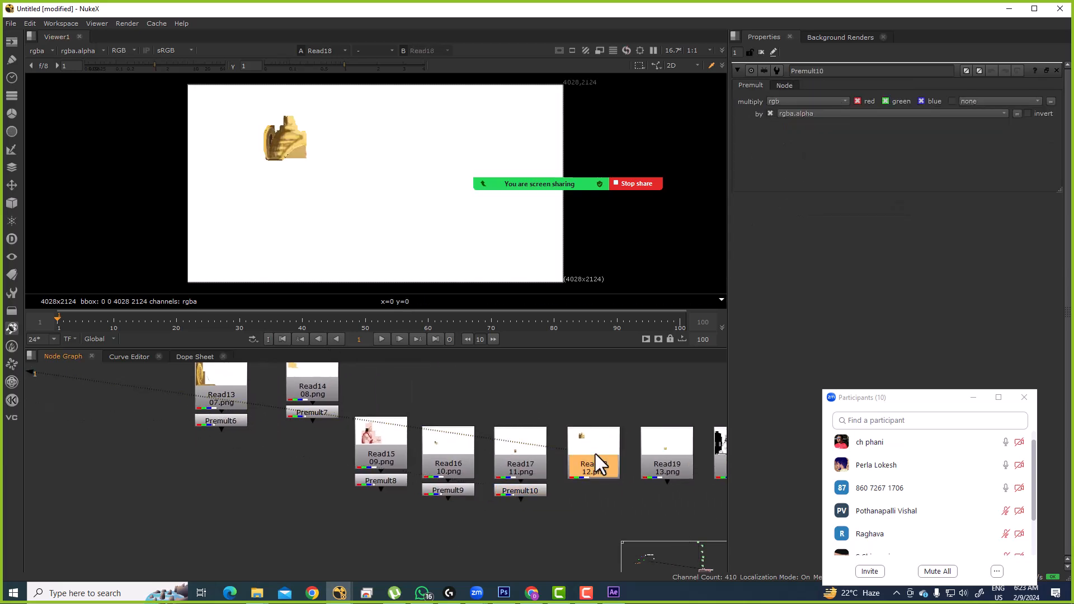
{"action": "key", "text": "Tab"}
{"action": "key", "text": "Return"}
{"action": "key", "text": "1"}
Step: Add Premult12 under Read19 and Premult13 under Read20
{"action": "left_click", "coordinate": [664, 455]}
{"action": "key", "text": "1"}
{"action": "key", "text": "Tab"}
{"action": "key", "text": "Return"}
{"action": "key", "text": "1"}
{"action": "left_click_drag", "start_coordinate": [654, 472], "coordinate": [517, 471]}
{"action": "left_click", "coordinate": [603, 459]}
{"action": "key", "text": "1"}
{"action": "key", "text": "Tab"}
{"action": "key", "text": "Return"}
{"action": "key", "text": "1"}
Step: Create over merge Merge7 with its B input fed by Premult6
{"action": "left_click_drag", "start_coordinate": [395, 465], "coordinate": [649, 481]}
{"action": "left_click_drag", "start_coordinate": [378, 471], "coordinate": [420, 471]}
{"action": "left_click", "coordinate": [382, 438]}
{"action": "key", "text": "1"}
{"action": "left_click", "coordinate": [394, 495]}
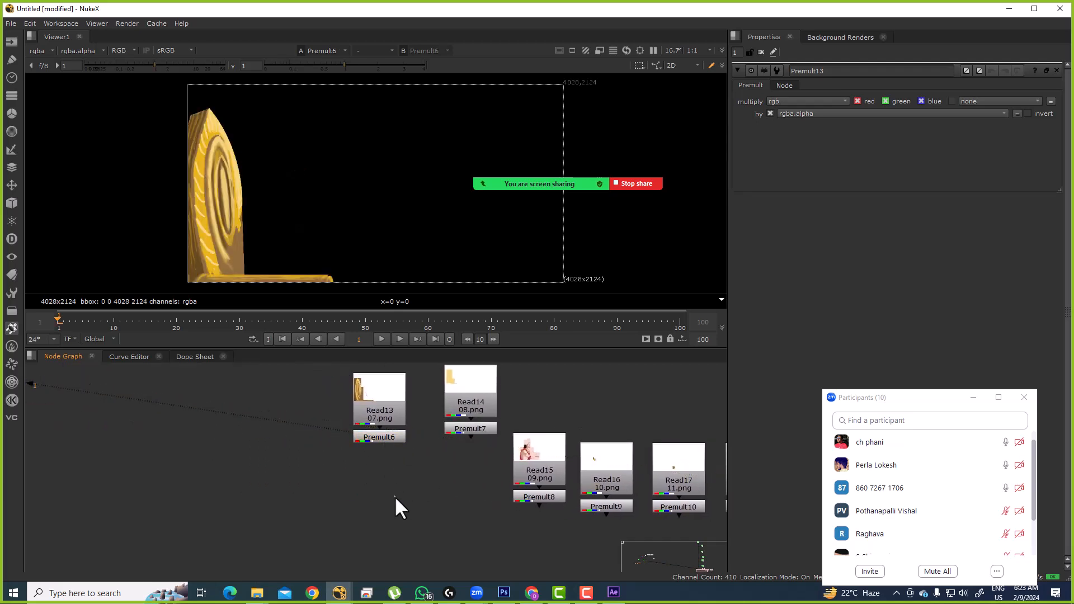
{"action": "key", "text": "m"}
{"action": "left_click_drag", "start_coordinate": [409, 474], "coordinate": [384, 440]}
{"action": "left_click_drag", "start_coordinate": [392, 495], "coordinate": [464, 432]}
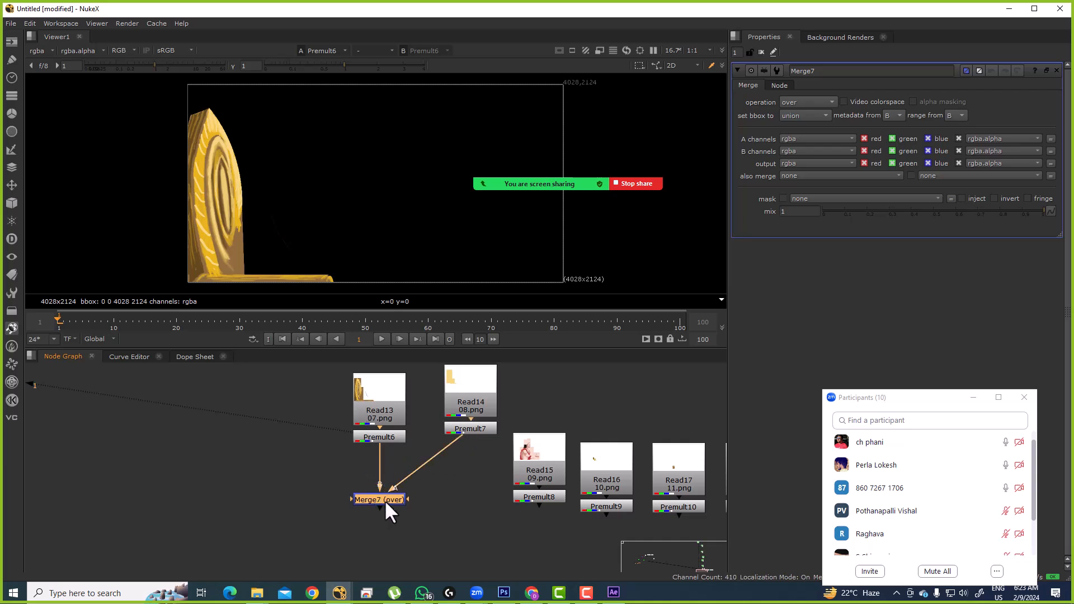
Step: View Merge7 and move Read14 and Premult7 down beside it
{"action": "key", "text": "1"}
{"action": "left_click", "coordinate": [402, 518]}
{"action": "left_click_drag", "start_coordinate": [402, 518], "coordinate": [452, 479]}
{"action": "left_click_drag", "start_coordinate": [513, 389], "coordinate": [519, 456]}
Step: Connect Premult8, Premult9, Premult10 and Premult11 to Merge7's additional A inputs
{"action": "left_click_drag", "start_coordinate": [421, 492], "coordinate": [321, 408]}
{"action": "left_click_drag", "start_coordinate": [398, 460], "coordinate": [183, 502]}
{"action": "left_click_drag", "start_coordinate": [637, 526], "coordinate": [639, 474]}
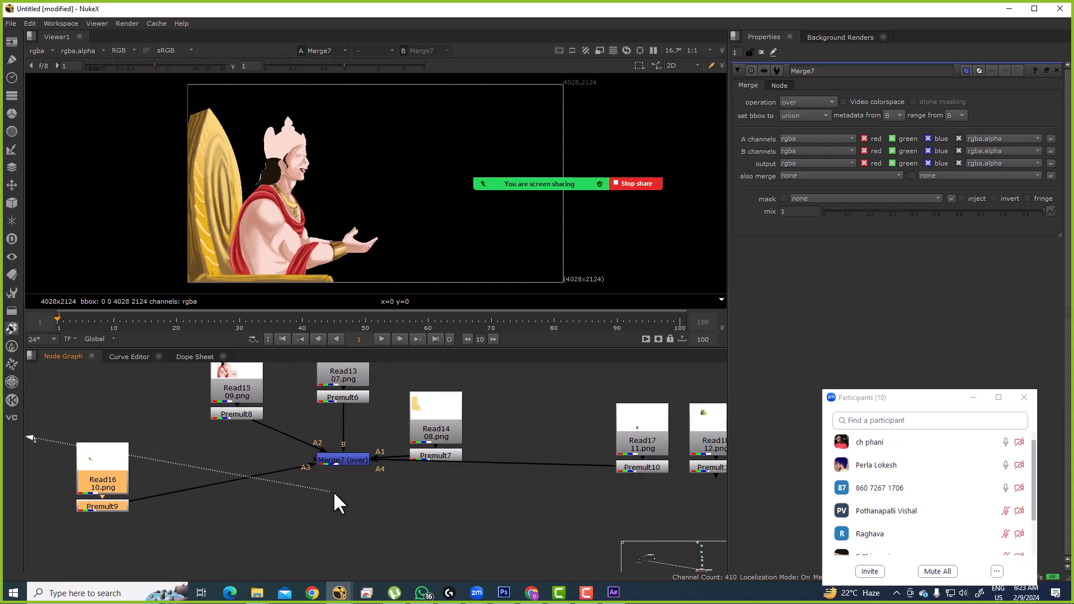
{"action": "left_click_drag", "start_coordinate": [312, 458], "coordinate": [451, 460]}
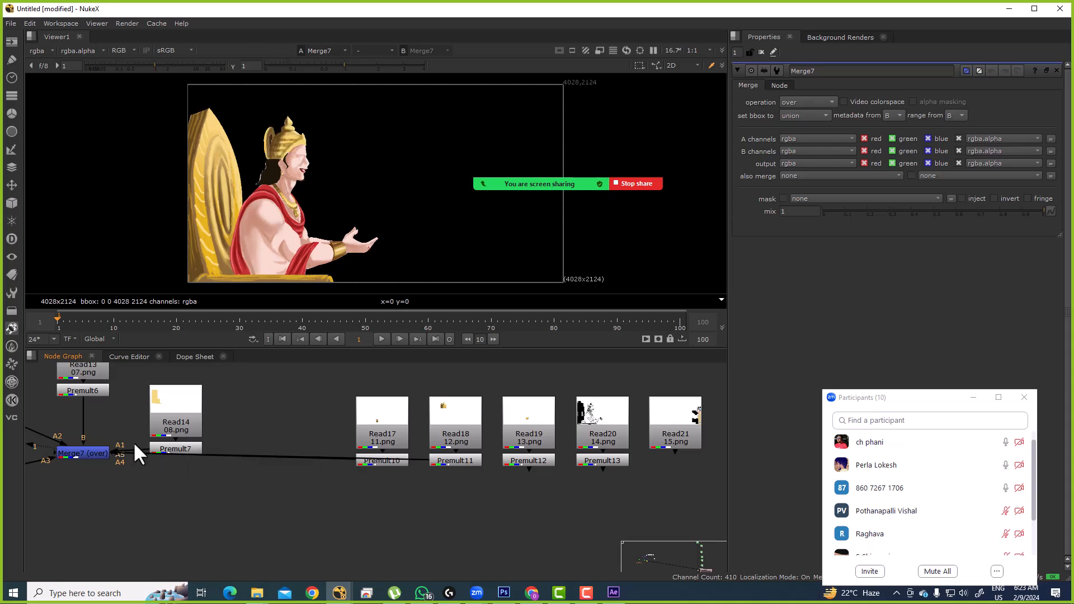
{"action": "left_click_drag", "start_coordinate": [139, 437], "coordinate": [322, 434]}
{"action": "left_click_drag", "start_coordinate": [316, 477], "coordinate": [384, 438]}
Step: Undo the extra input connections made to Merge7 and check its output
{"action": "left_click", "coordinate": [247, 439]}
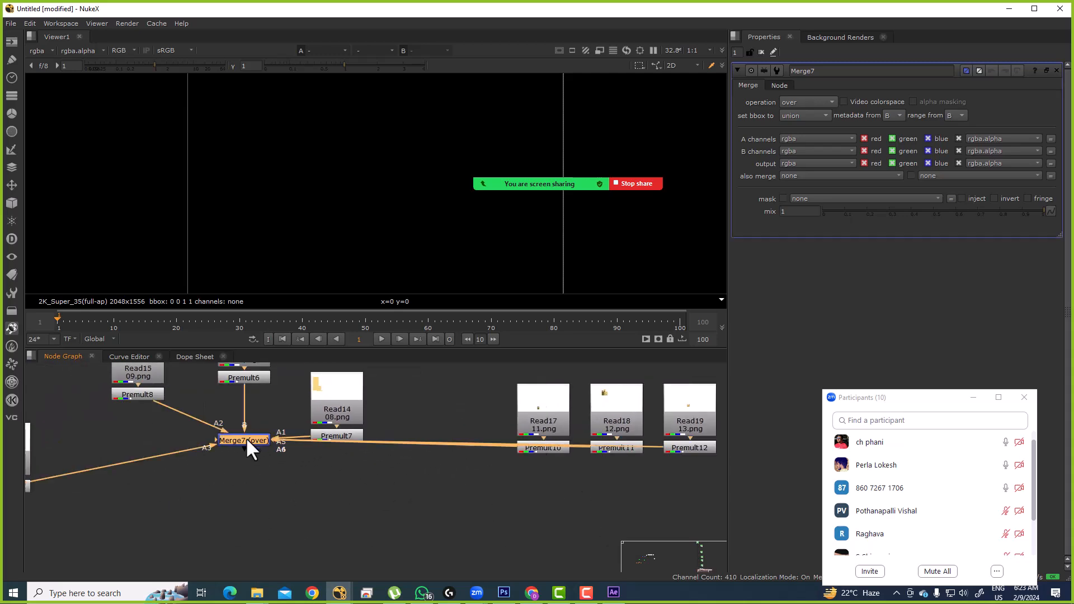
{"action": "key", "text": "1"}
{"action": "key", "text": "ctrl+z"}
{"action": "key", "text": "ctrl+z"}
{"action": "key", "text": "ctrl+z"}
{"action": "key", "text": "ctrl+z"}
{"action": "key", "text": "ctrl+z"}
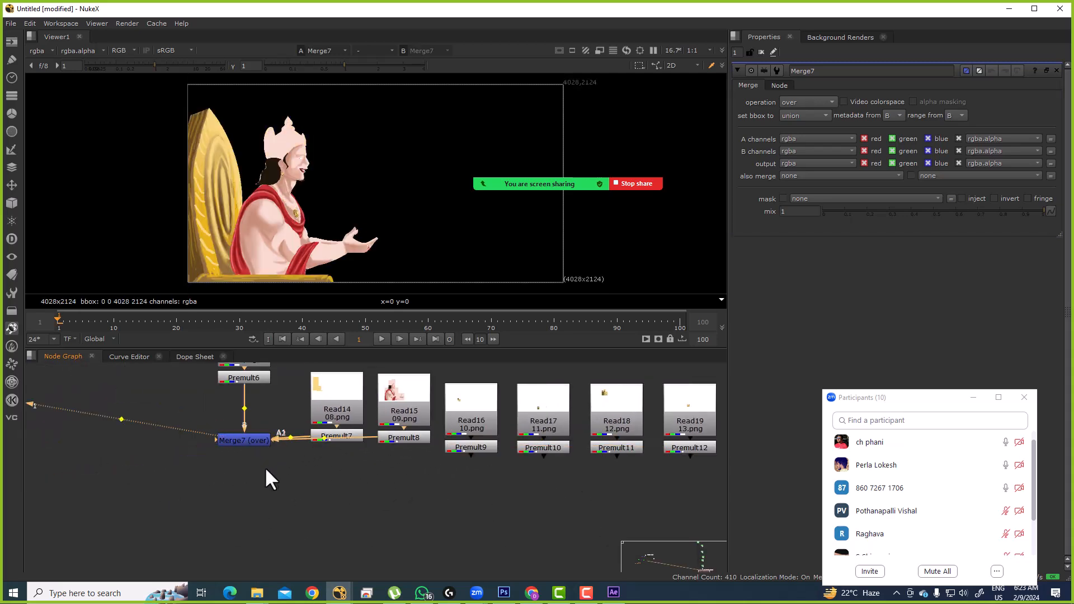
{"action": "left_click_drag", "start_coordinate": [246, 464], "coordinate": [353, 510]}
{"action": "scroll", "coordinate": [486, 493], "scroll_direction": "down", "scroll_amount": 2}
{"action": "scroll", "coordinate": [474, 506], "scroll_direction": "up", "scroll_amount": 2}
Step: Add an over merge, Merge8, positioned under Merge7, and view its output
{"action": "key", "text": "m"}
{"action": "scroll", "coordinate": [481, 495], "scroll_direction": "up", "scroll_amount": 1}
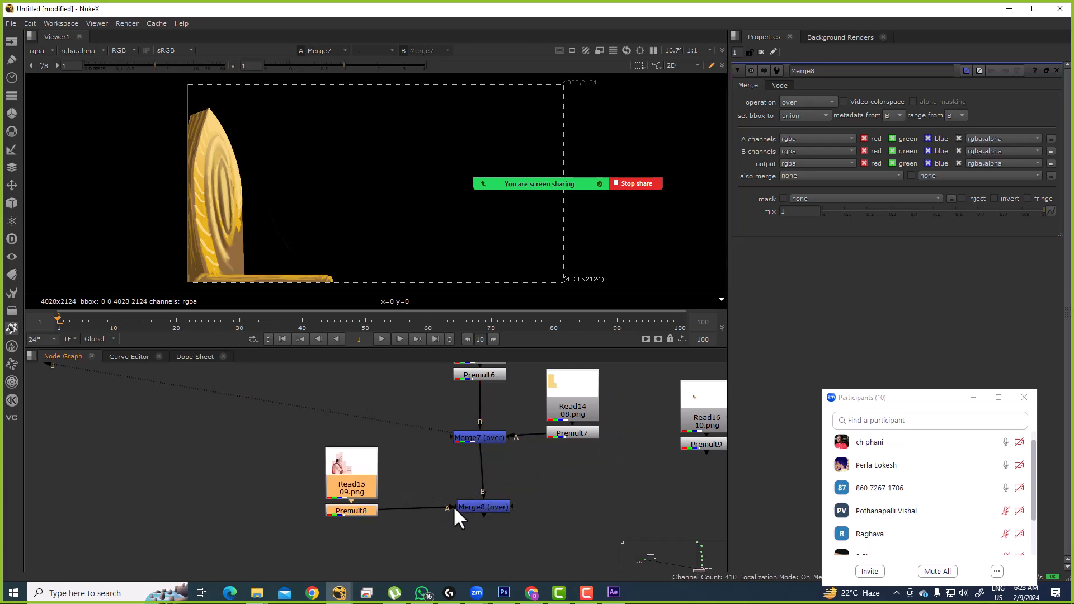
{"action": "left_click_drag", "start_coordinate": [481, 512], "coordinate": [473, 476]}
{"action": "left_click", "coordinate": [477, 500]}
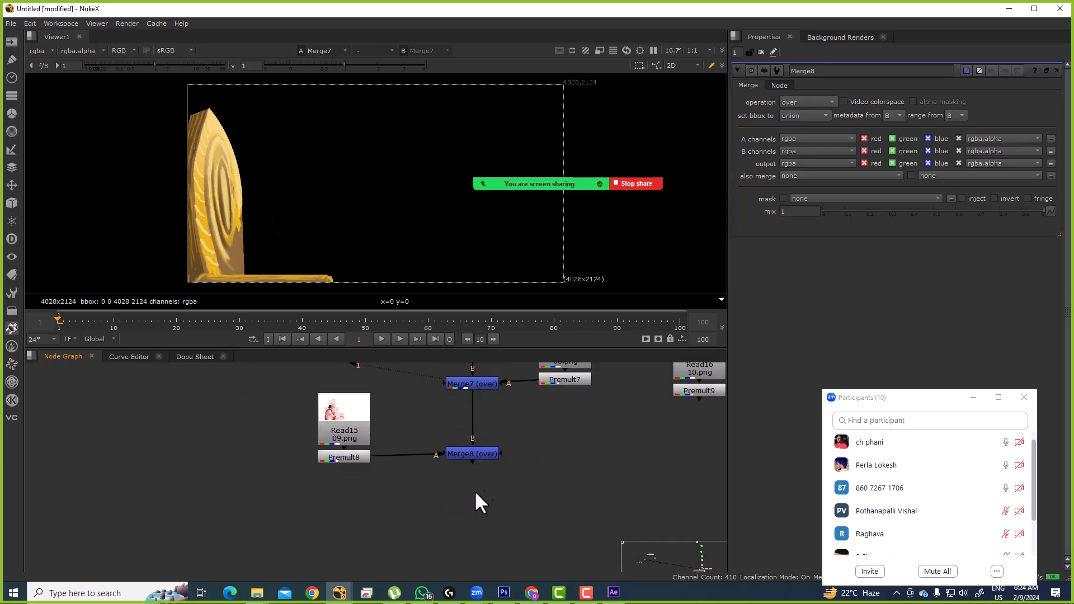
{"action": "left_click", "coordinate": [479, 453]}
{"action": "key", "text": "1"}
{"action": "left_click", "coordinate": [484, 487]}
Step: Insert Merge9 below Merge8 with its A input wired to Premult9
{"action": "key", "text": "m"}
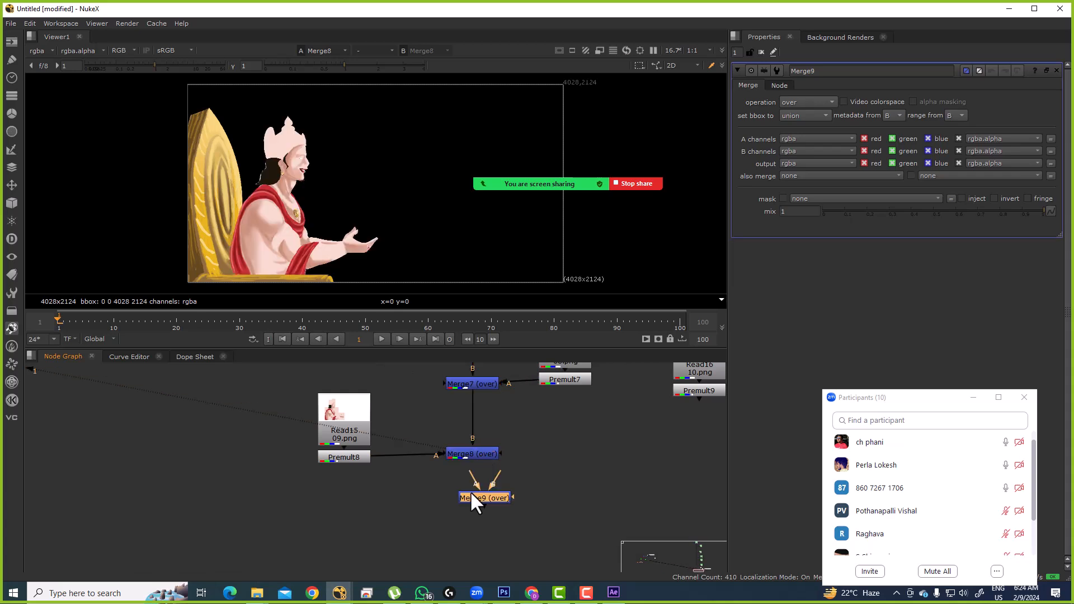
{"action": "mouse_move", "coordinate": [478, 494]}
{"action": "left_mouse_down"}
{"action": "mouse_move", "coordinate": [411, 446]}
{"action": "mouse_move", "coordinate": [451, 485]}
{"action": "mouse_move", "coordinate": [466, 523]}
{"action": "mouse_move", "coordinate": [566, 501]}
{"action": "mouse_move", "coordinate": [608, 435]}
{"action": "left_mouse_up"}
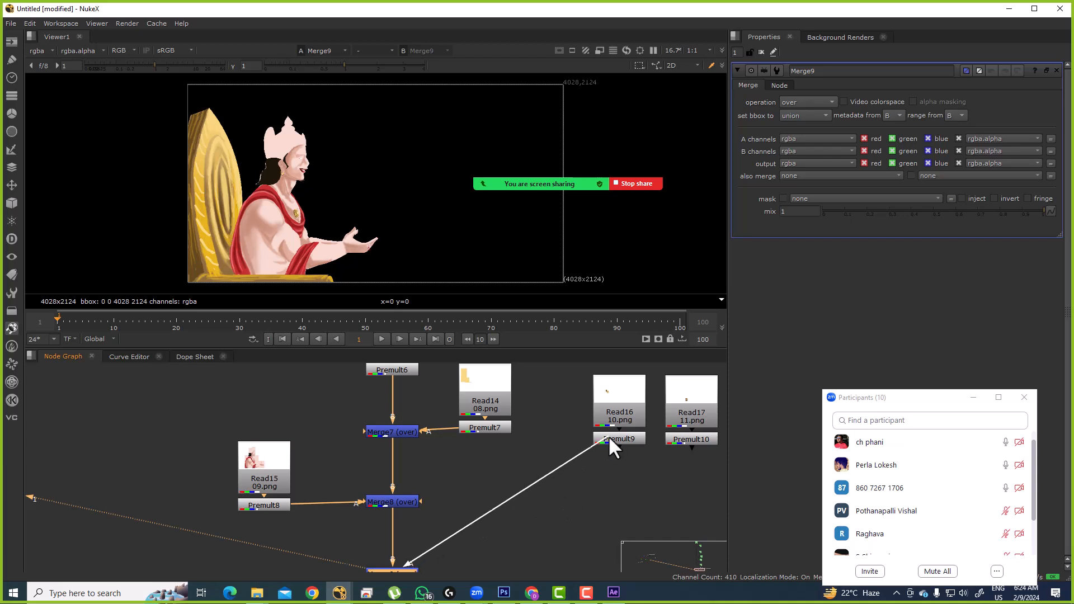
{"action": "left_click_drag", "start_coordinate": [445, 549], "coordinate": [503, 454]}
{"action": "left_click_drag", "start_coordinate": [390, 431], "coordinate": [517, 516]}
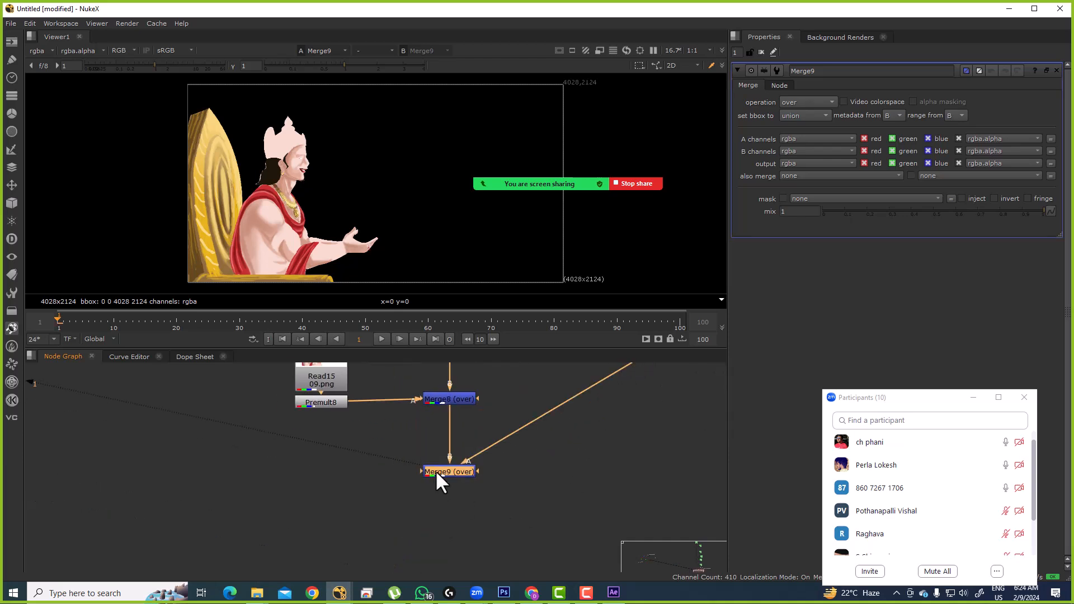
Step: Add Merge10 below Merge9, with B from Merge9 and A from Premult10
{"action": "key", "text": "m"}
{"action": "left_click_drag", "start_coordinate": [549, 474], "coordinate": [488, 472]}
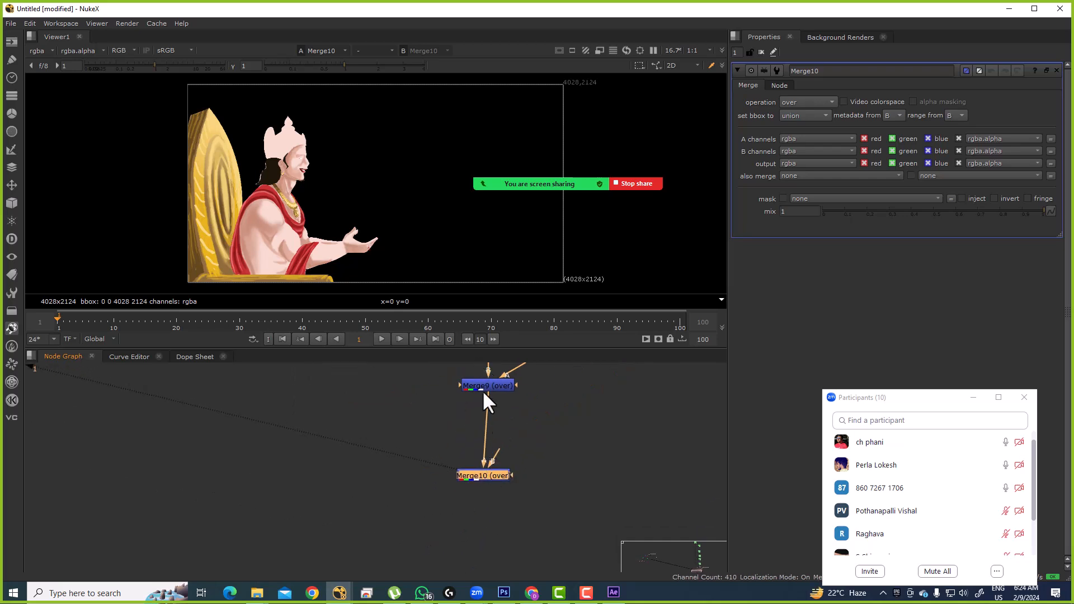
{"action": "left_click", "coordinate": [555, 431]}
{"action": "left_click", "coordinate": [472, 475]}
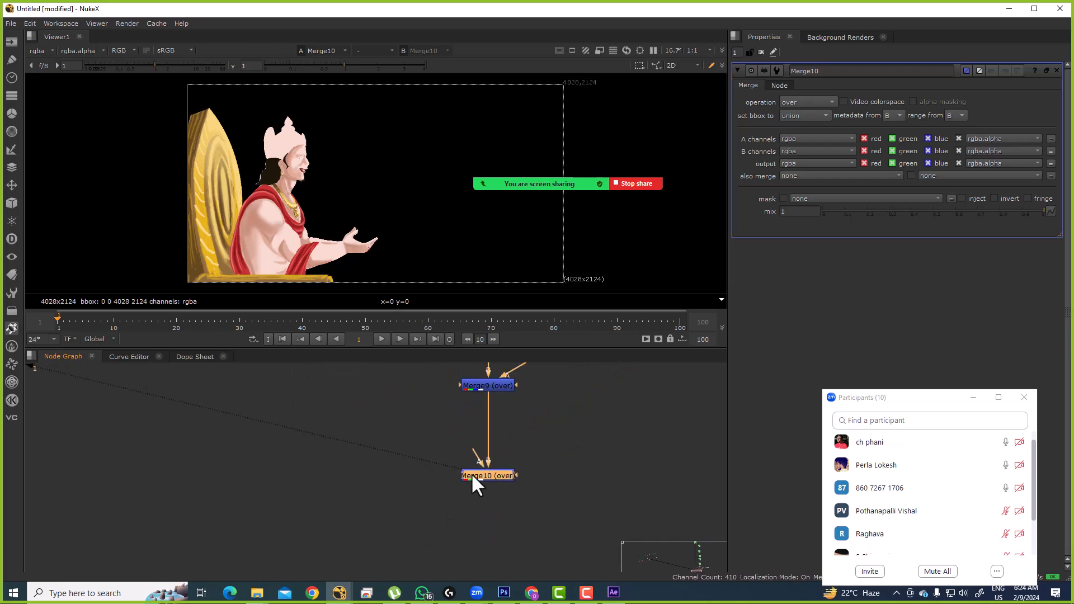
{"action": "scroll", "coordinate": [471, 470], "scroll_direction": "down", "scroll_amount": 2}
{"action": "left_click_drag", "start_coordinate": [480, 465], "coordinate": [464, 507]}
{"action": "left_click_drag", "start_coordinate": [462, 455], "coordinate": [460, 453]}
{"action": "left_click_drag", "start_coordinate": [451, 490], "coordinate": [636, 370]}
Step: Reposition Read17/Premult10 to the left and Read16/Premult9 level with Merge9
{"action": "left_click_drag", "start_coordinate": [641, 370], "coordinate": [378, 503]}
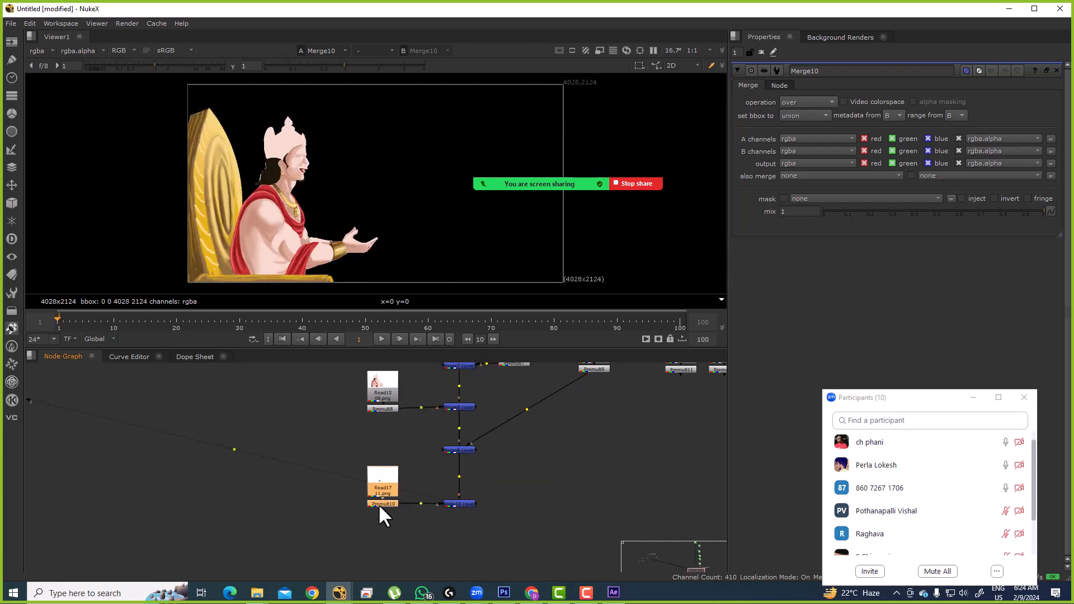
{"action": "left_click", "coordinate": [450, 503]}
{"action": "left_click_drag", "start_coordinate": [572, 426], "coordinate": [566, 454]}
{"action": "left_click_drag", "start_coordinate": [591, 397], "coordinate": [576, 478]}
{"action": "mouse_move", "coordinate": [503, 521]}
{"action": "left_mouse_down"}
{"action": "mouse_move", "coordinate": [515, 469]}
{"action": "mouse_move", "coordinate": [441, 514]}
{"action": "mouse_move", "coordinate": [465, 481]}
{"action": "mouse_move", "coordinate": [458, 521]}
{"action": "mouse_move", "coordinate": [655, 430]}
{"action": "mouse_move", "coordinate": [555, 462]}
{"action": "mouse_move", "coordinate": [564, 438]}
{"action": "mouse_move", "coordinate": [576, 527]}
{"action": "left_mouse_up"}
{"action": "left_click", "coordinate": [468, 477]}
Step: Chain Merge11, Merge12 and Merge13 onto Premult11 and Premult12
{"action": "left_click_drag", "start_coordinate": [572, 535], "coordinate": [512, 484]}
{"action": "left_click_drag", "start_coordinate": [393, 492], "coordinate": [595, 404]}
{"action": "left_click", "coordinate": [388, 505]}
{"action": "left_click", "coordinate": [409, 479]}
{"action": "left_click_drag", "start_coordinate": [597, 403], "coordinate": [522, 559]}
{"action": "left_click_drag", "start_coordinate": [447, 541], "coordinate": [503, 490]}
{"action": "left_click_drag", "start_coordinate": [475, 483], "coordinate": [353, 569]}
{"action": "key", "text": "m"}
{"action": "scroll", "coordinate": [612, 400], "scroll_direction": "down", "scroll_amount": 3}
{"action": "left_click", "coordinate": [425, 569]}
Step: Move the whole Merge13 tree to the left side of the maximized node graph
{"action": "key", "text": "space"}
{"action": "left_click", "coordinate": [425, 568], "text": "ctrl"}
{"action": "left_click_drag", "start_coordinate": [425, 568], "coordinate": [131, 451]}
{"action": "left_click", "coordinate": [236, 383]}
Step: Connect Merge14's A input to Merge13 beside the main Merge6
{"action": "left_click_drag", "start_coordinate": [237, 382], "coordinate": [312, 367]}
{"action": "scroll", "coordinate": [386, 373], "scroll_direction": "up", "scroll_amount": 1}
{"action": "left_click_drag", "start_coordinate": [441, 251], "coordinate": [351, 338]}
{"action": "key", "text": "1"}
{"action": "key", "text": "space"}
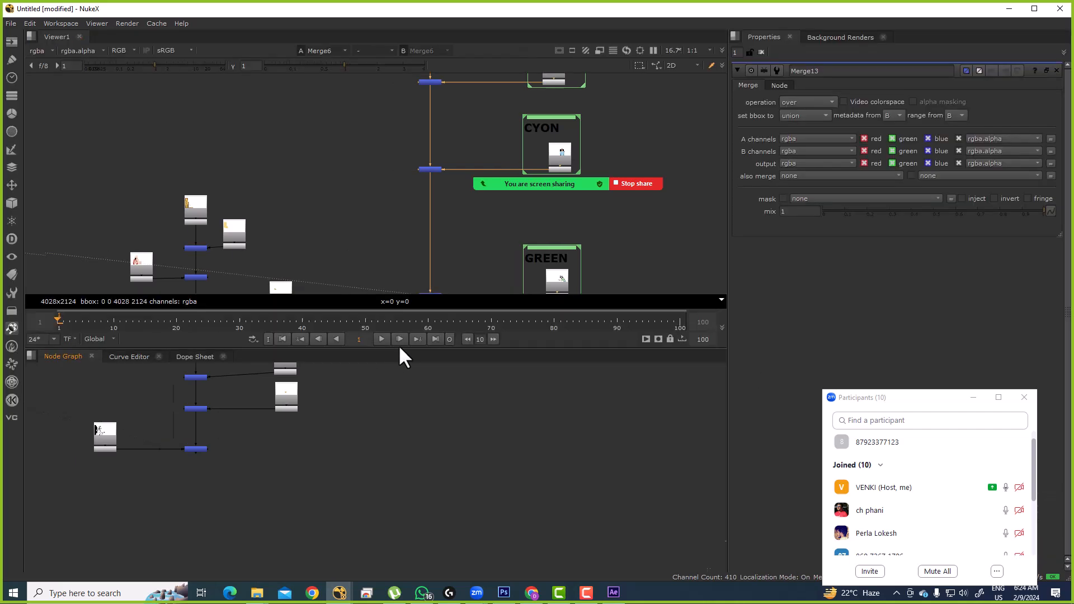
{"action": "left_click_drag", "start_coordinate": [451, 412], "coordinate": [283, 468]}
{"action": "scroll", "coordinate": [469, 492], "scroll_direction": "up", "scroll_amount": 2}
{"action": "left_click_drag", "start_coordinate": [628, 387], "coordinate": [455, 372]}
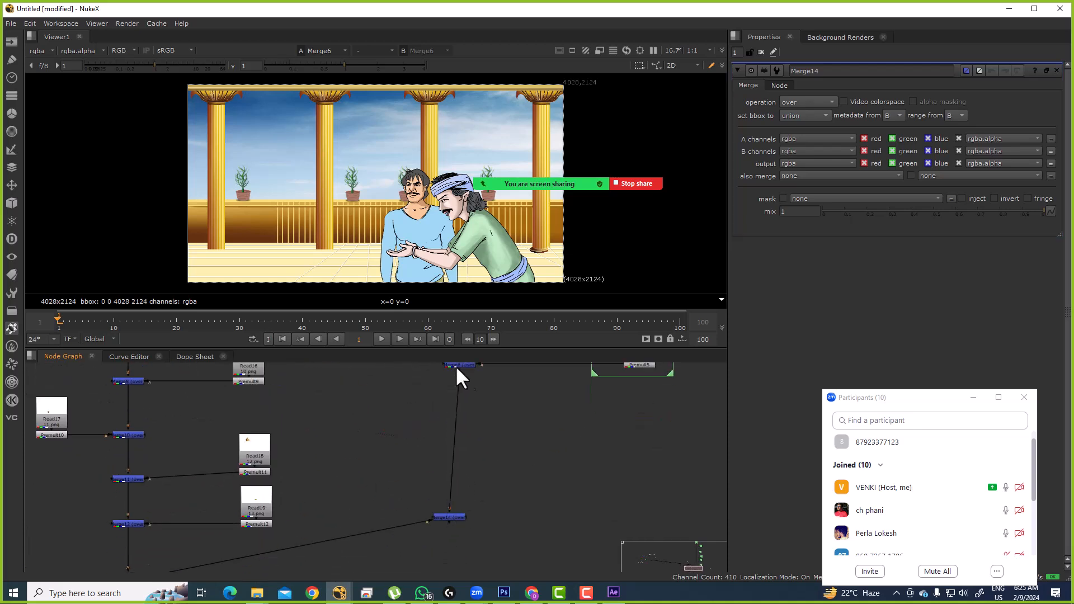
Step: Move Merge14 down and view its output with the king added
{"action": "left_click_drag", "start_coordinate": [482, 448], "coordinate": [427, 508]}
{"action": "key", "text": "1"}
{"action": "scroll", "coordinate": [450, 503], "scroll_direction": "down", "scroll_amount": 3}
{"action": "scroll", "coordinate": [503, 455], "scroll_direction": "up", "scroll_amount": 5}
Step: Inspect Read21 and Merge13, then place Read21 below the merge tree
{"action": "left_click", "coordinate": [557, 454]}
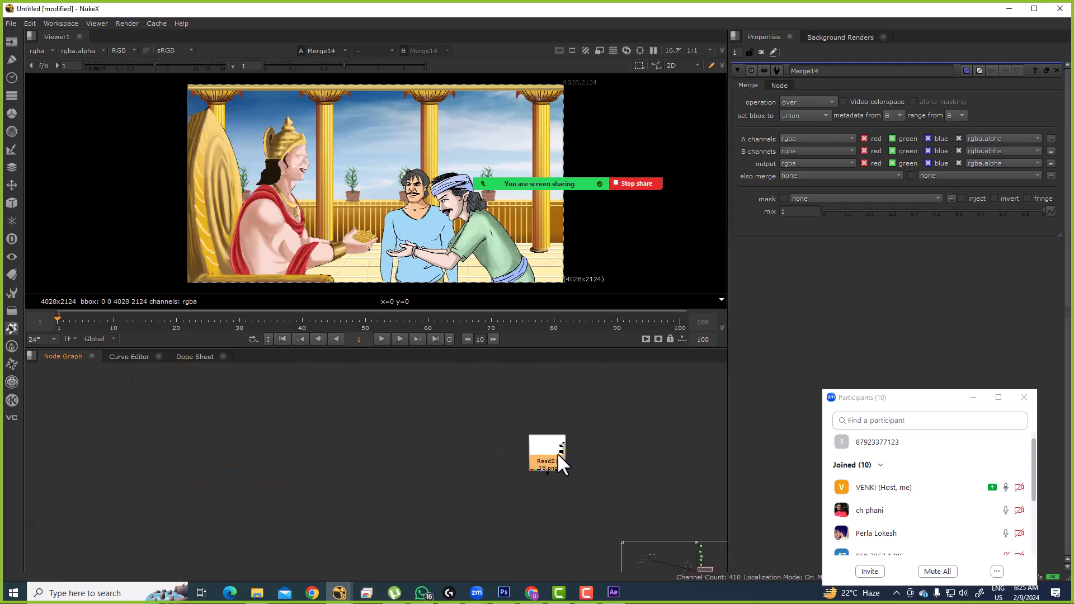
{"action": "scroll", "coordinate": [488, 456], "scroll_direction": "down", "scroll_amount": 6}
{"action": "scroll", "coordinate": [258, 481], "scroll_direction": "up", "scroll_amount": 2}
{"action": "scroll", "coordinate": [234, 509], "scroll_direction": "up", "scroll_amount": 3}
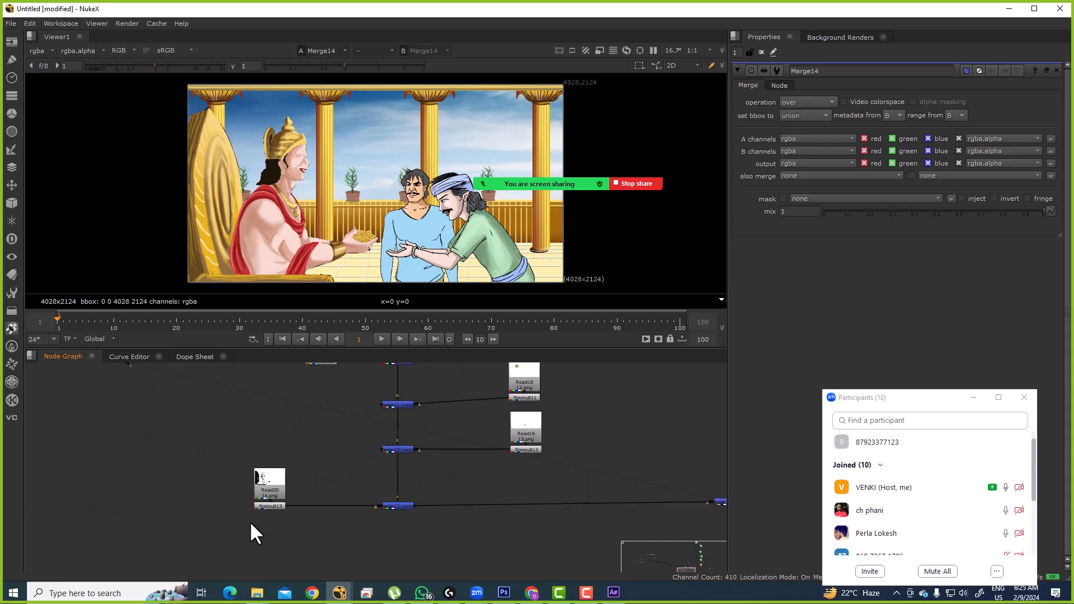
{"action": "left_click", "coordinate": [408, 507]}
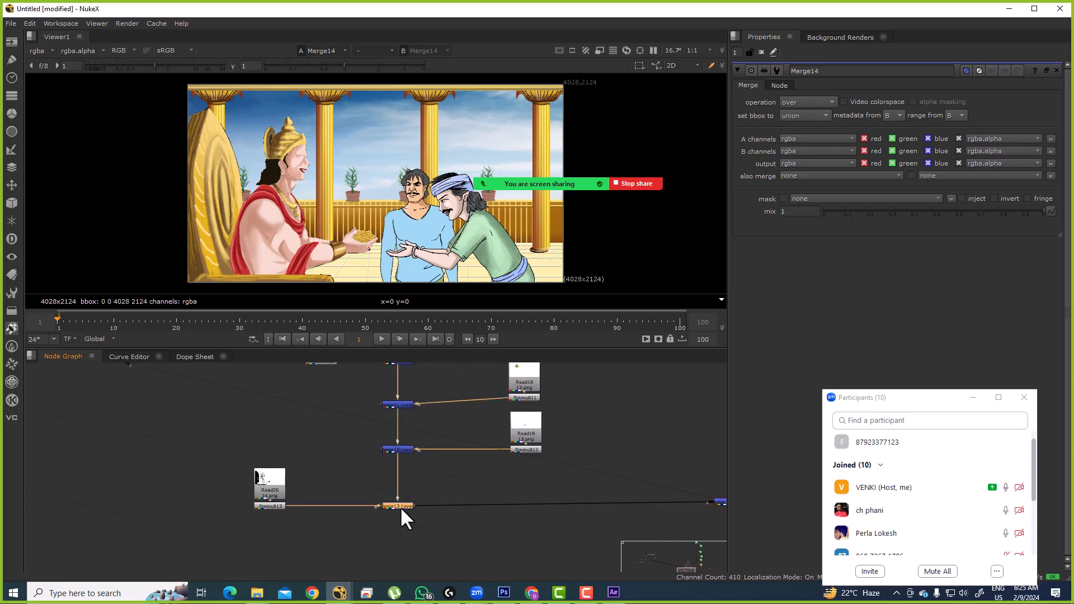
{"action": "scroll", "coordinate": [389, 506], "scroll_direction": "up", "scroll_amount": 3}
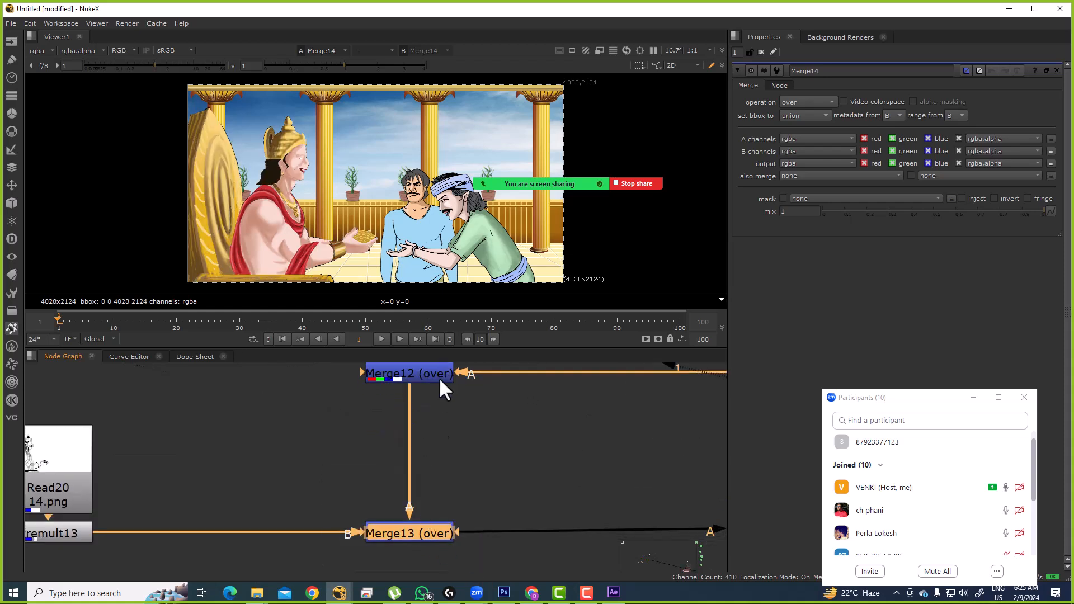
{"action": "left_click", "coordinate": [414, 530]}
{"action": "scroll", "coordinate": [381, 534], "scroll_direction": "down", "scroll_amount": 5}
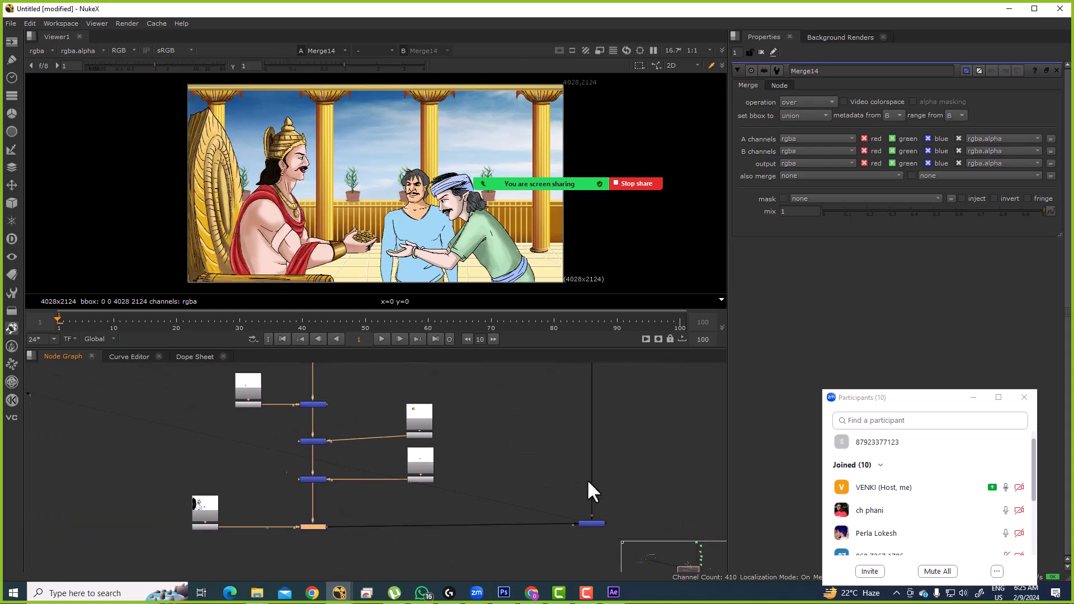
{"action": "scroll", "coordinate": [537, 479], "scroll_direction": "down", "scroll_amount": 3}
{"action": "left_click_drag", "start_coordinate": [570, 422], "coordinate": [398, 485]}
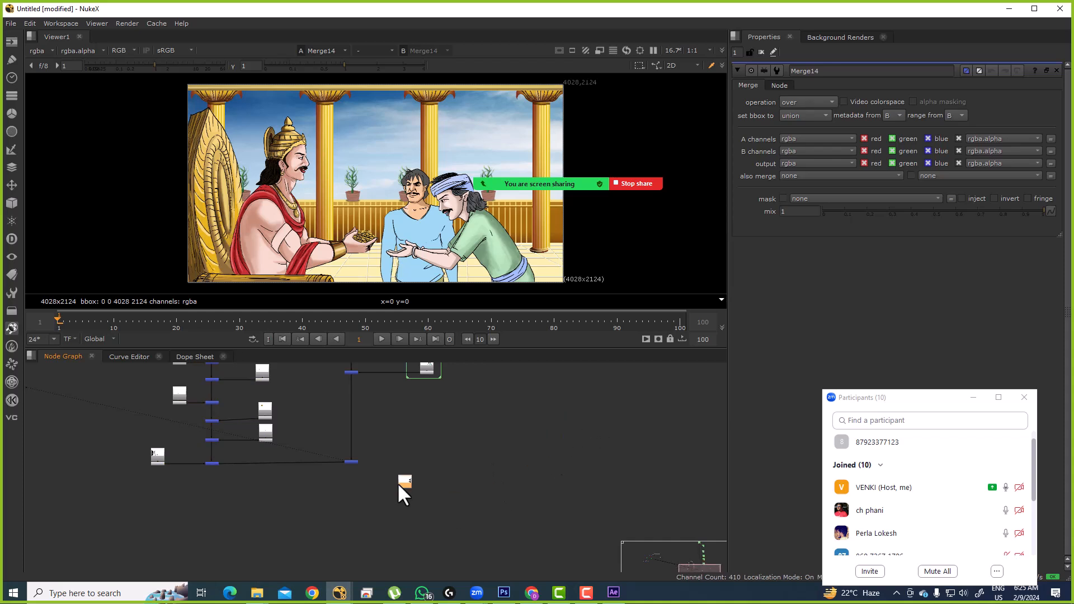
Step: View Read21 and add a Premult node after it
{"action": "key", "text": "1"}
{"action": "key", "text": "Tab"}
{"action": "type", "text": "PRE"}
{"action": "left_click", "coordinate": [410, 490]}
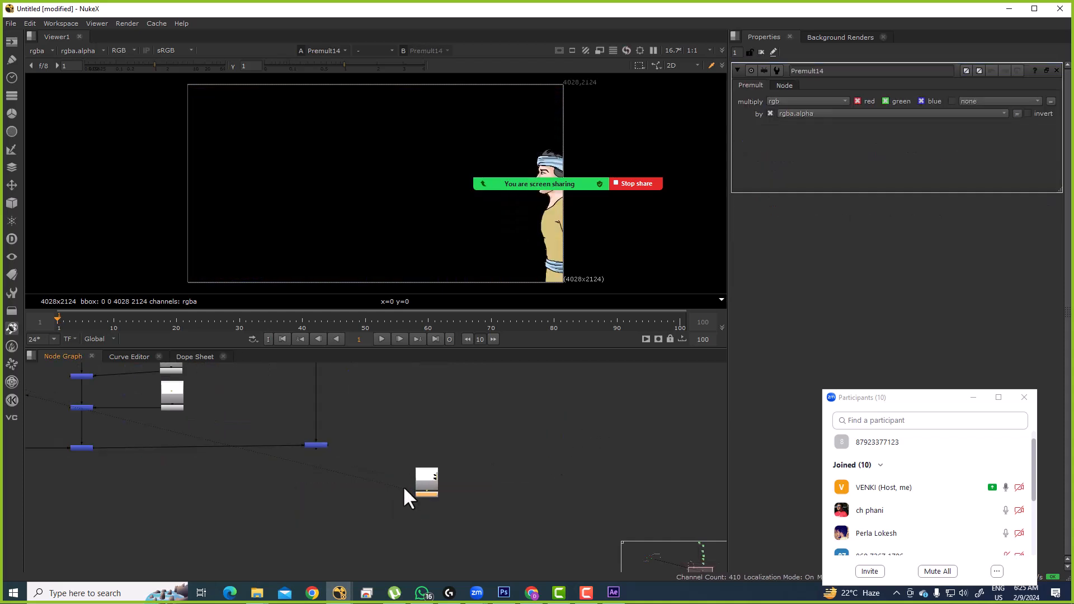
Step: Wire Merge15 with A from the Premult and B from the tree, placed beneath the upper merge
{"action": "double_click", "coordinate": [347, 511]}
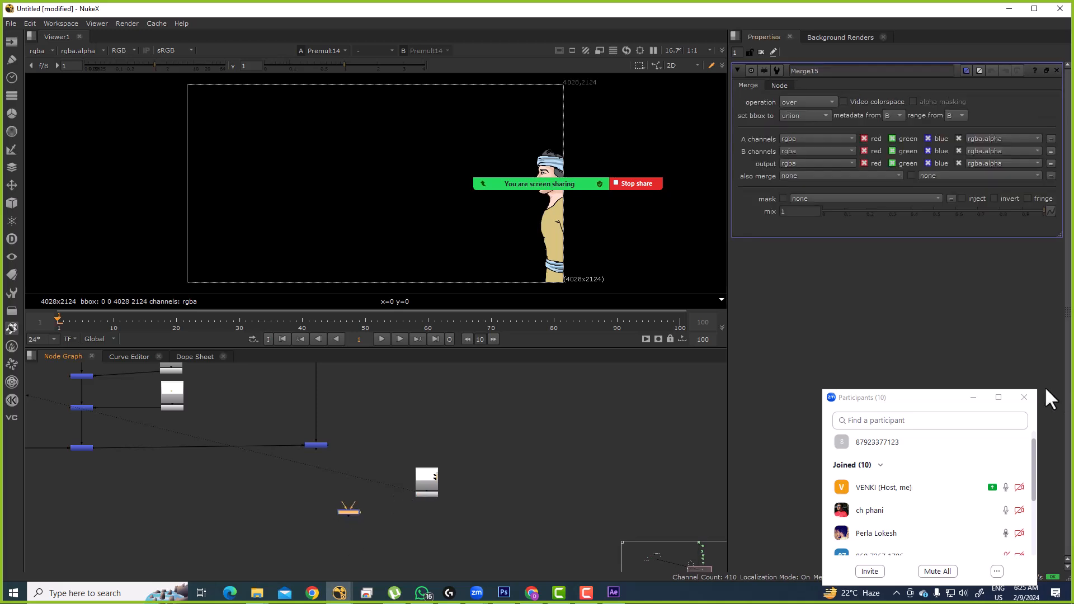
{"action": "left_click", "coordinate": [972, 443]}
{"action": "left_click", "coordinate": [341, 502]}
{"action": "left_click_drag", "start_coordinate": [341, 499], "coordinate": [318, 513]}
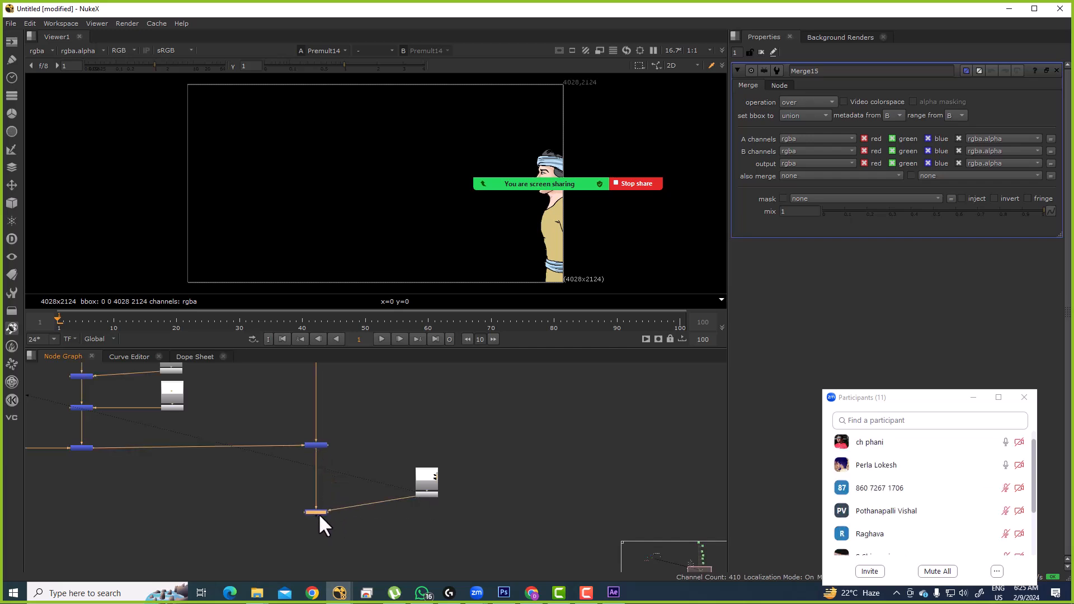
{"action": "key", "text": "1"}
{"action": "left_click", "coordinate": [326, 506]}
{"action": "left_click_drag", "start_coordinate": [486, 454], "coordinate": [481, 494]}
{"action": "scroll", "coordinate": [454, 486], "scroll_direction": "down", "scroll_amount": 10}
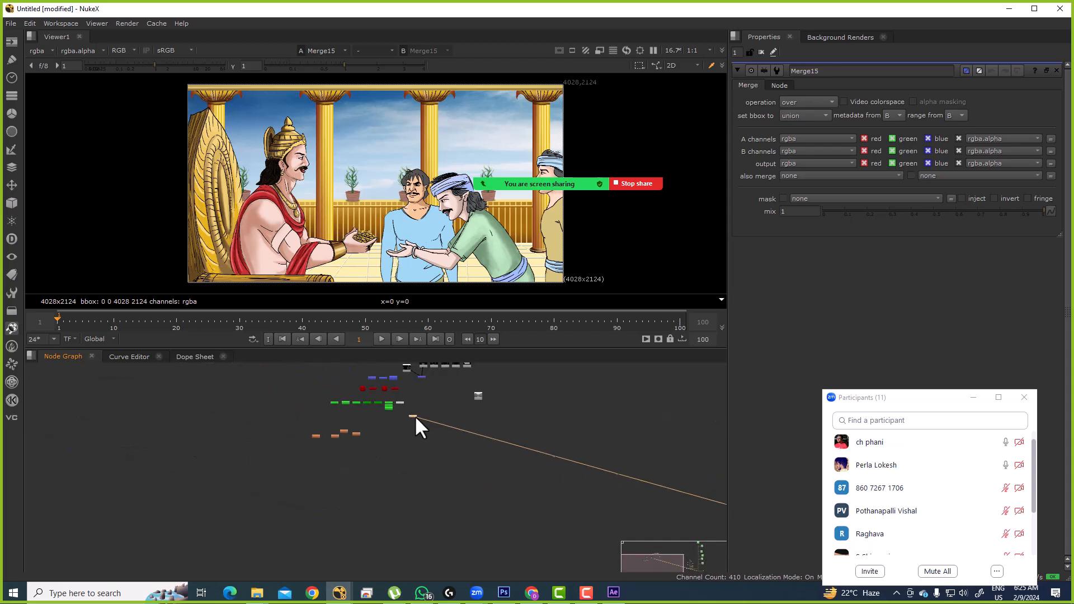
Step: Move Read21 and its merge node further down
{"action": "scroll", "coordinate": [415, 414], "scroll_direction": "up", "scroll_amount": 8}
{"action": "scroll", "coordinate": [515, 482], "scroll_direction": "up", "scroll_amount": 2}
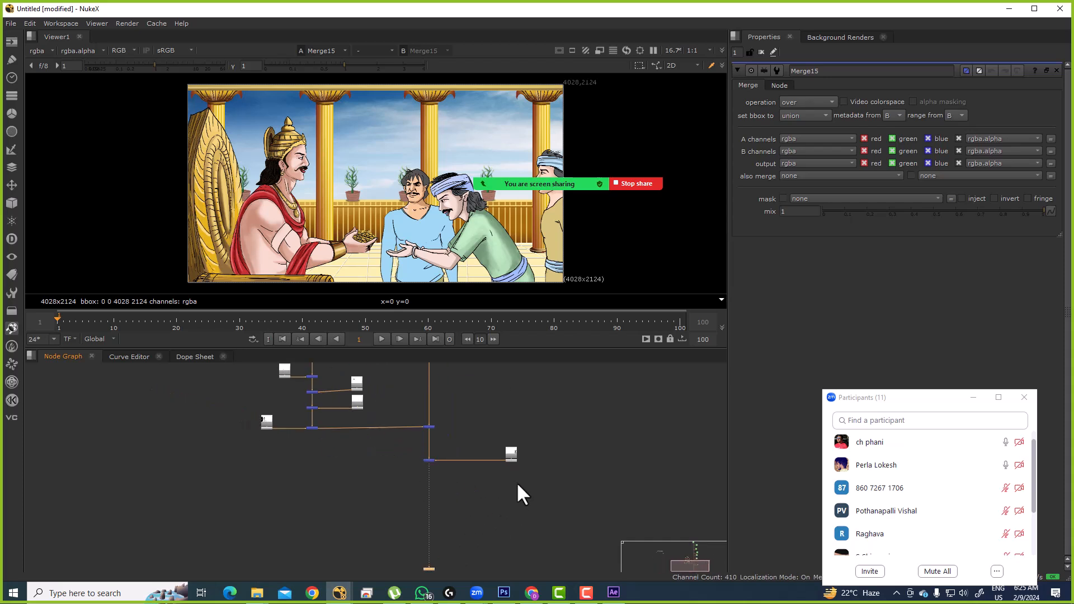
{"action": "left_click", "coordinate": [511, 454]}
{"action": "left_click_drag", "start_coordinate": [442, 450], "coordinate": [427, 476]}
{"action": "left_click_drag", "start_coordinate": [404, 471], "coordinate": [549, 549]}
Step: Enlarge the WALL backdrop around the character tree and relabel it KING
{"action": "left_click_drag", "start_coordinate": [363, 373], "coordinate": [523, 514]}
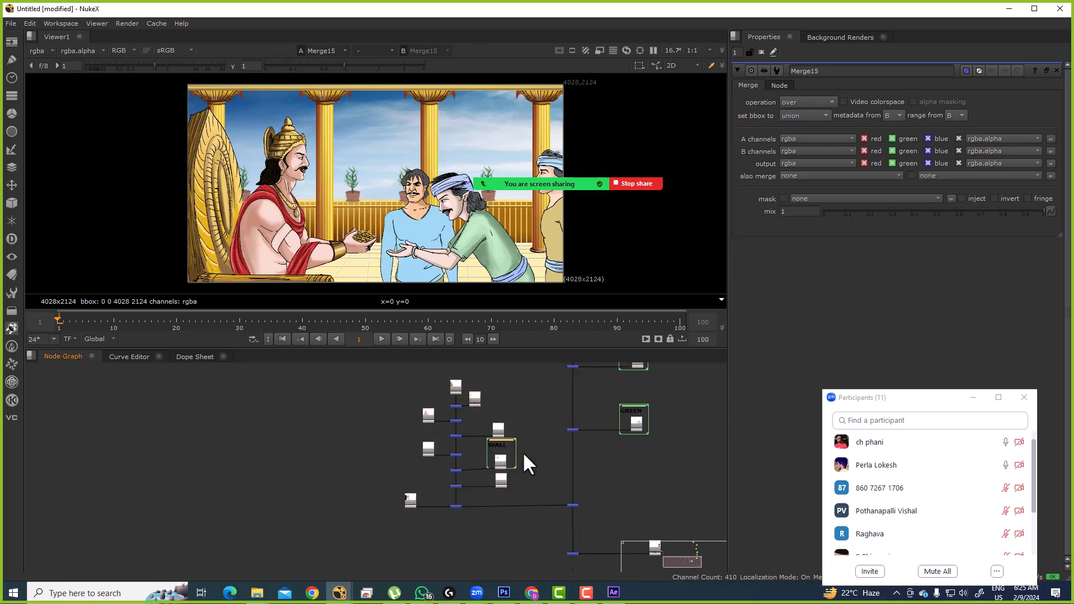
{"action": "left_click_drag", "start_coordinate": [421, 391], "coordinate": [523, 518]}
{"action": "scroll", "coordinate": [444, 375], "scroll_direction": "up", "scroll_amount": 3}
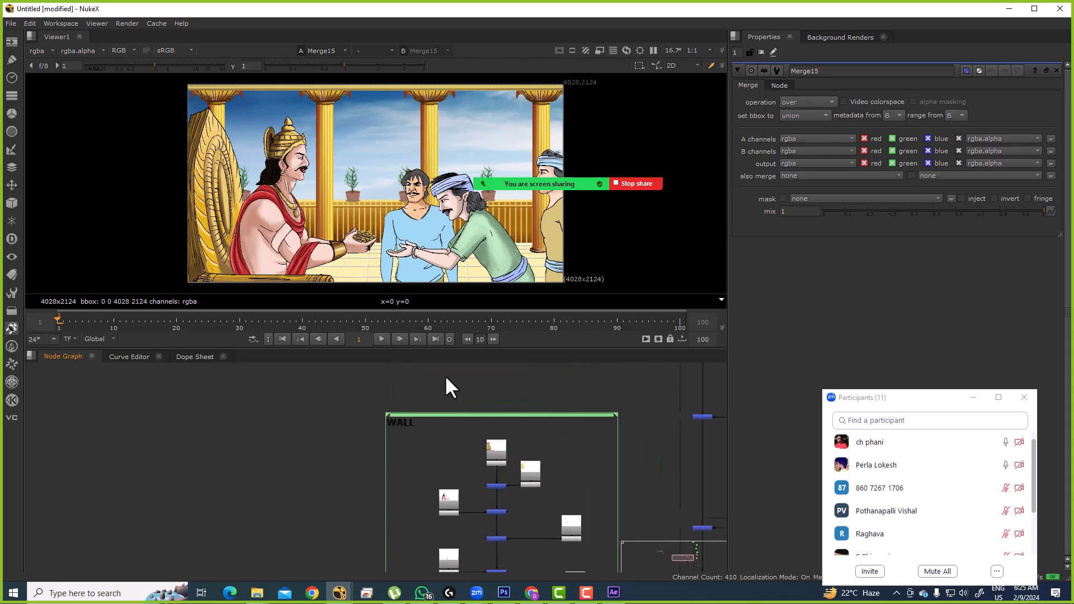
{"action": "double_click", "coordinate": [458, 413]}
{"action": "double_click", "coordinate": [814, 109]}
{"action": "type", "text": "KING"}
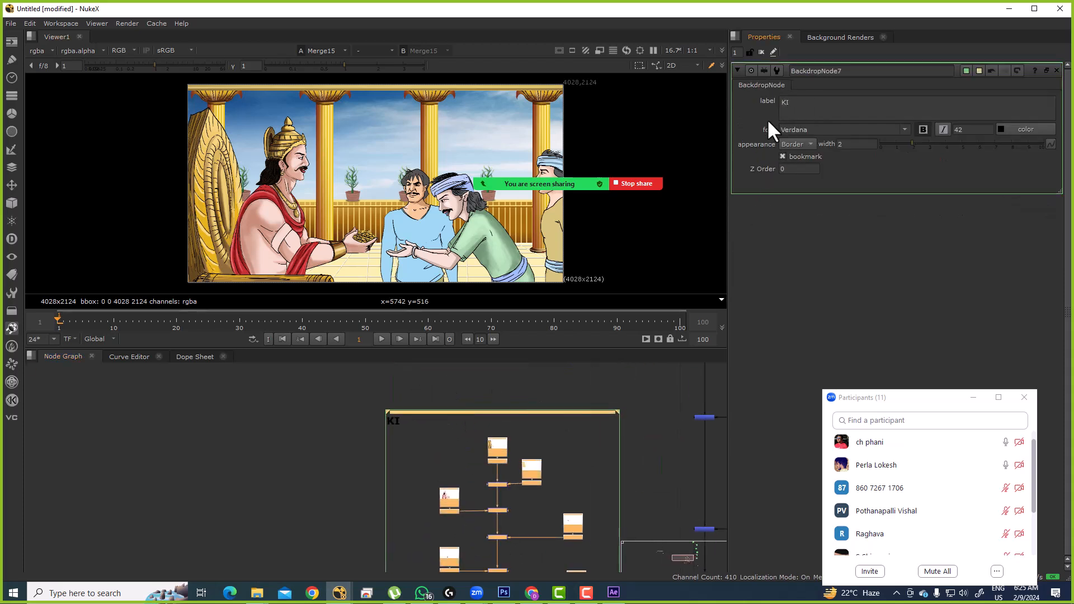
{"action": "left_click", "coordinate": [438, 431]}
Step: Move the second WALL backdrop around Read21 and relabel it ORANGE
{"action": "scroll", "coordinate": [445, 437], "scroll_direction": "down", "scroll_amount": 5}
{"action": "left_click_drag", "start_coordinate": [504, 490], "coordinate": [450, 423]}
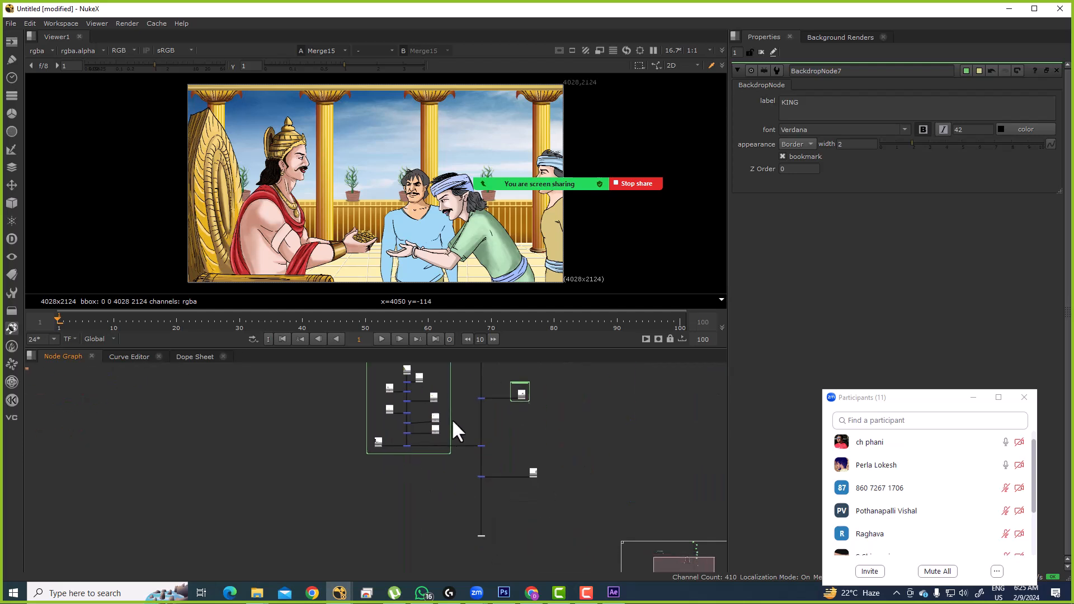
{"action": "scroll", "coordinate": [502, 463], "scroll_direction": "up", "scroll_amount": 3}
{"action": "scroll", "coordinate": [554, 489], "scroll_direction": "up", "scroll_amount": 2}
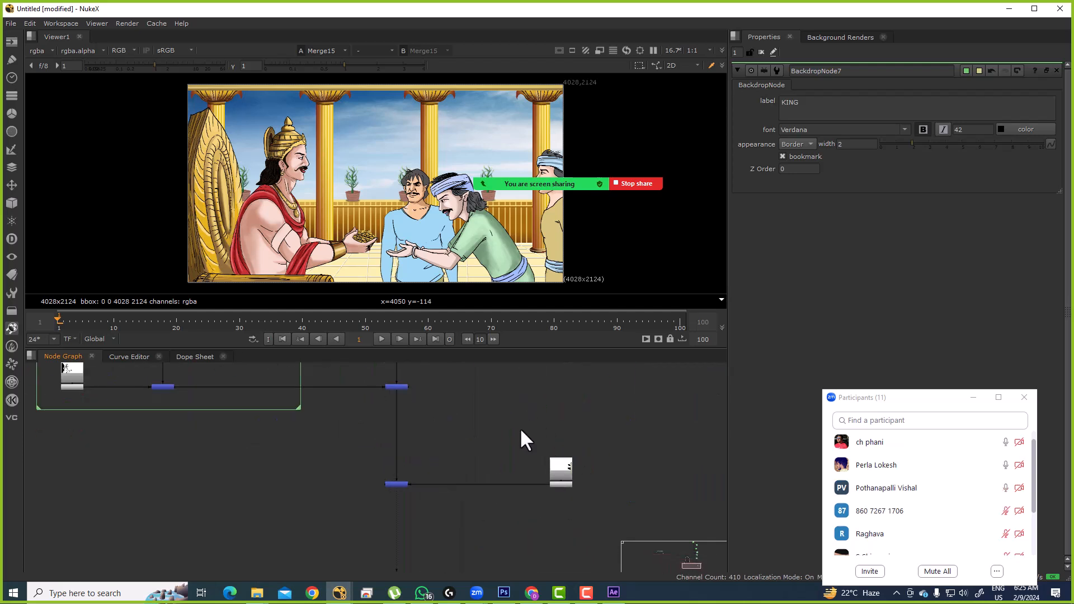
{"action": "left_click_drag", "start_coordinate": [535, 395], "coordinate": [565, 437]}
{"action": "scroll", "coordinate": [536, 440], "scroll_direction": "up", "scroll_amount": 2}
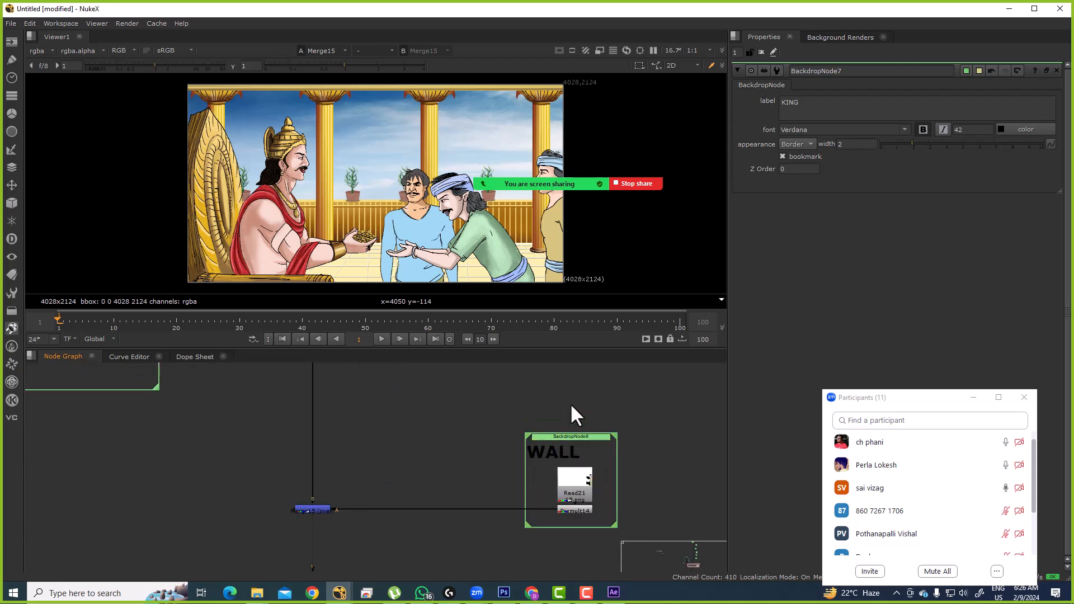
{"action": "double_click", "coordinate": [569, 436]}
{"action": "left_click", "coordinate": [815, 103]}
{"action": "double_click", "coordinate": [816, 104]}
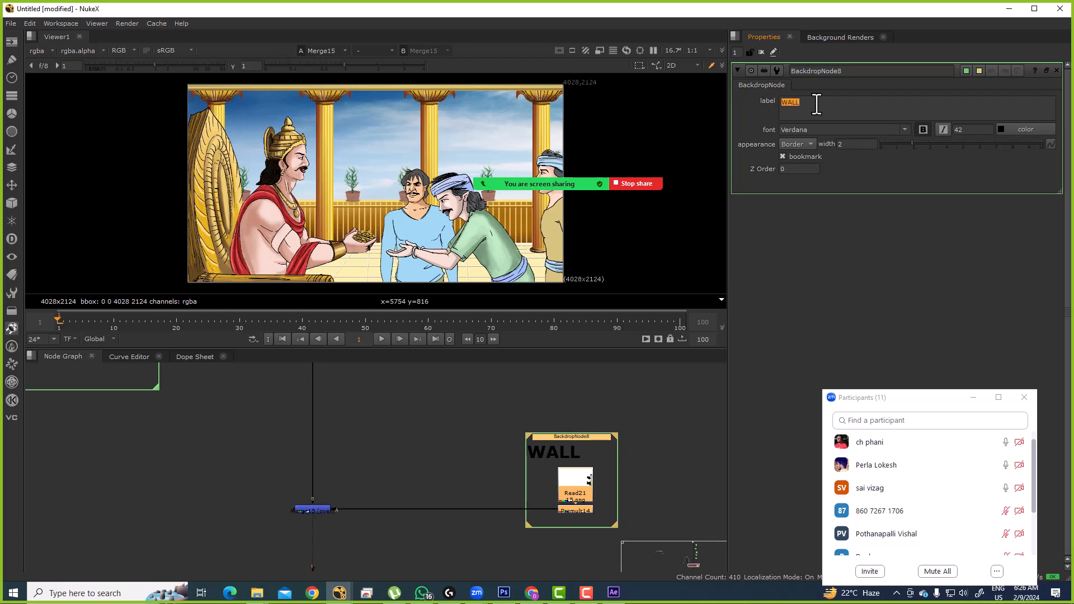
{"action": "type", "text": "ORANGE"}
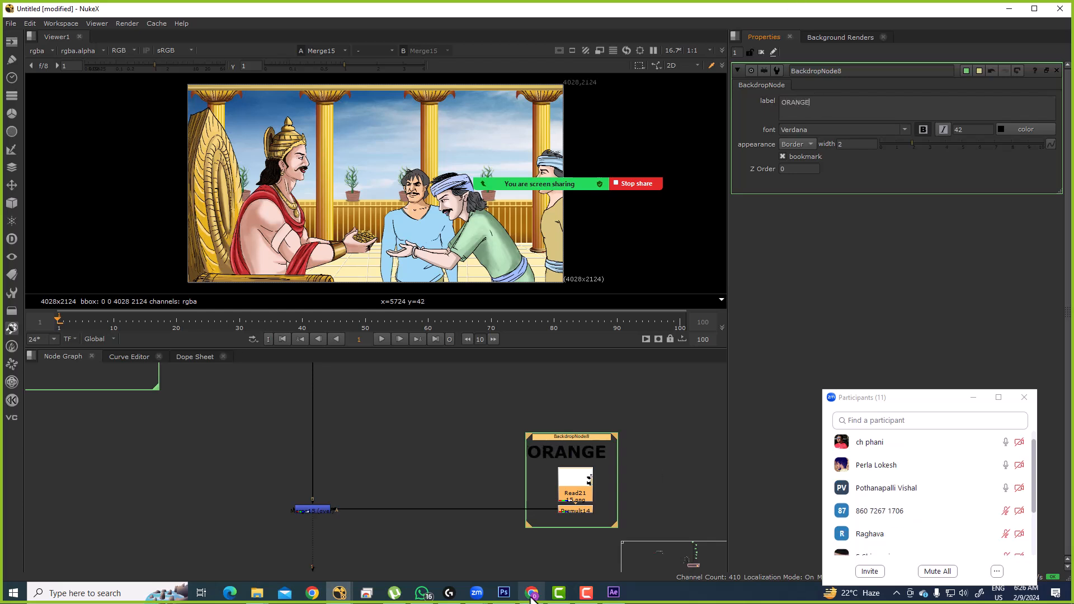
{"action": "middle_click", "coordinate": [406, 451]}
{"action": "left_click_drag", "start_coordinate": [490, 489], "coordinate": [518, 465]}
{"action": "scroll", "coordinate": [523, 446], "scroll_direction": "up", "scroll_amount": 1}
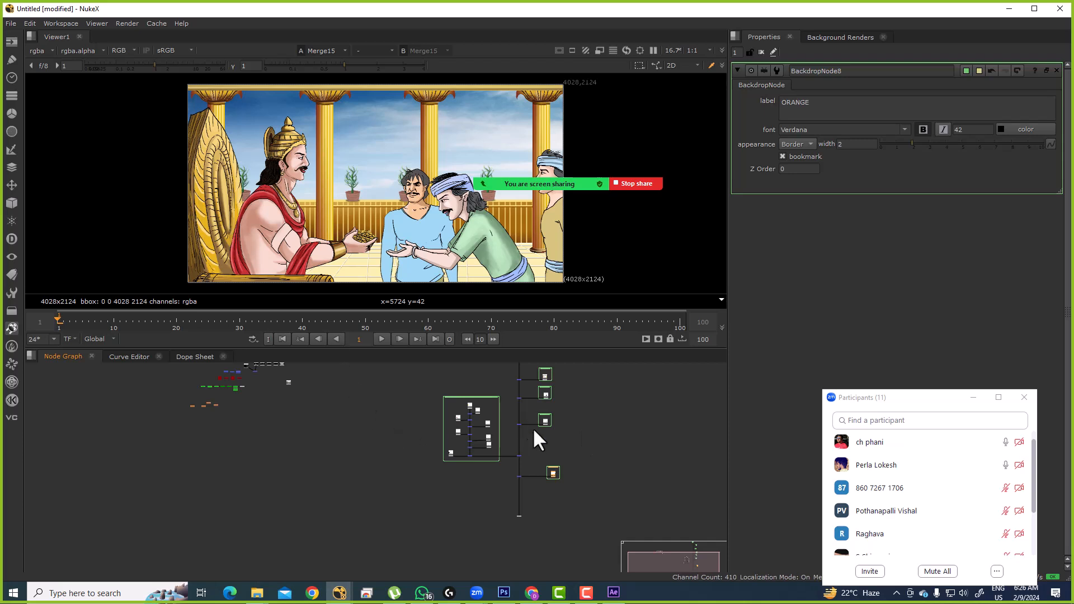
{"action": "left_click_drag", "start_coordinate": [527, 420], "coordinate": [495, 347]}
{"action": "left_click_drag", "start_coordinate": [506, 436], "coordinate": [484, 409]}
{"action": "scroll", "coordinate": [485, 409], "scroll_direction": "up", "scroll_amount": 3}
{"action": "scroll", "coordinate": [498, 411], "scroll_direction": "up", "scroll_amount": 1}
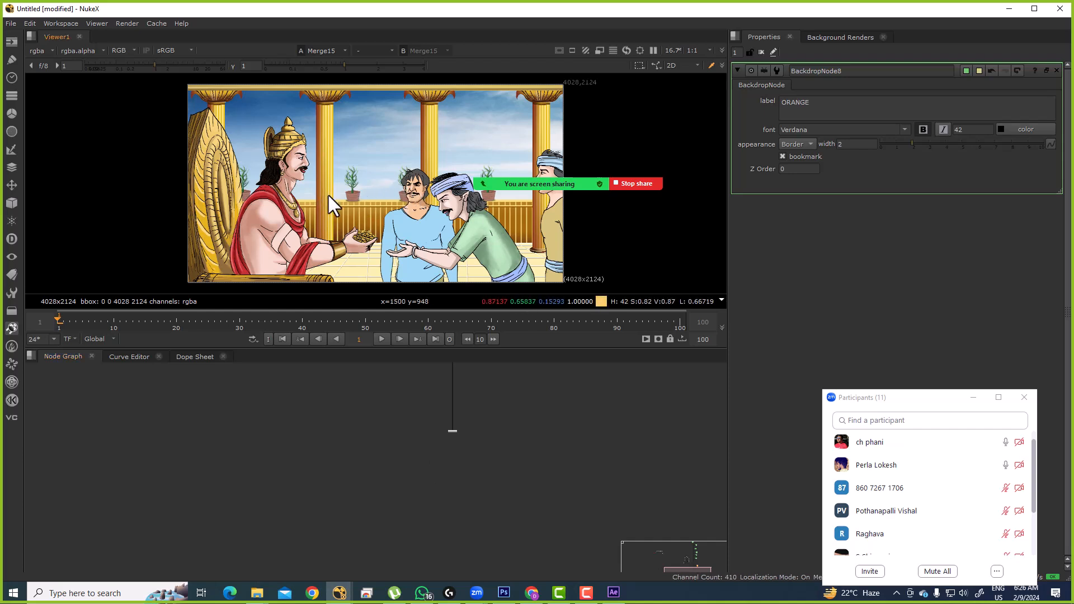
{"action": "left_click_drag", "start_coordinate": [466, 429], "coordinate": [454, 565]}
{"action": "left_click_drag", "start_coordinate": [470, 410], "coordinate": [461, 563]}
{"action": "mouse_move", "coordinate": [460, 428]}
{"action": "left_mouse_down"}
{"action": "mouse_move", "coordinate": [458, 468]}
{"action": "mouse_move", "coordinate": [485, 408]}
{"action": "left_mouse_up"}
{"action": "scroll", "coordinate": [487, 391], "scroll_direction": "up", "scroll_amount": 5}
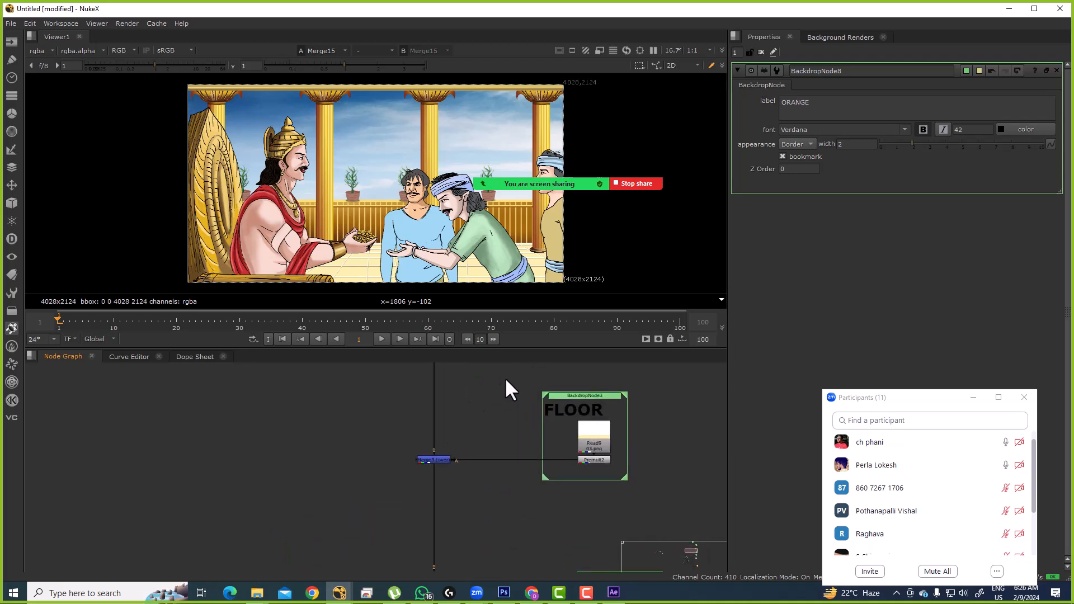
{"action": "key", "text": "space"}
{"action": "mouse_move", "coordinate": [510, 212]}
{"action": "left_mouse_down"}
{"action": "mouse_move", "coordinate": [507, 342]}
{"action": "mouse_move", "coordinate": [491, 204]}
{"action": "left_mouse_up"}
{"action": "left_click_drag", "start_coordinate": [500, 386], "coordinate": [516, 135]}
{"action": "left_click_drag", "start_coordinate": [539, 381], "coordinate": [533, 320]}
{"action": "scroll", "coordinate": [542, 313], "scroll_direction": "down", "scroll_amount": 2}
{"action": "scroll", "coordinate": [523, 278], "scroll_direction": "up", "scroll_amount": 5}
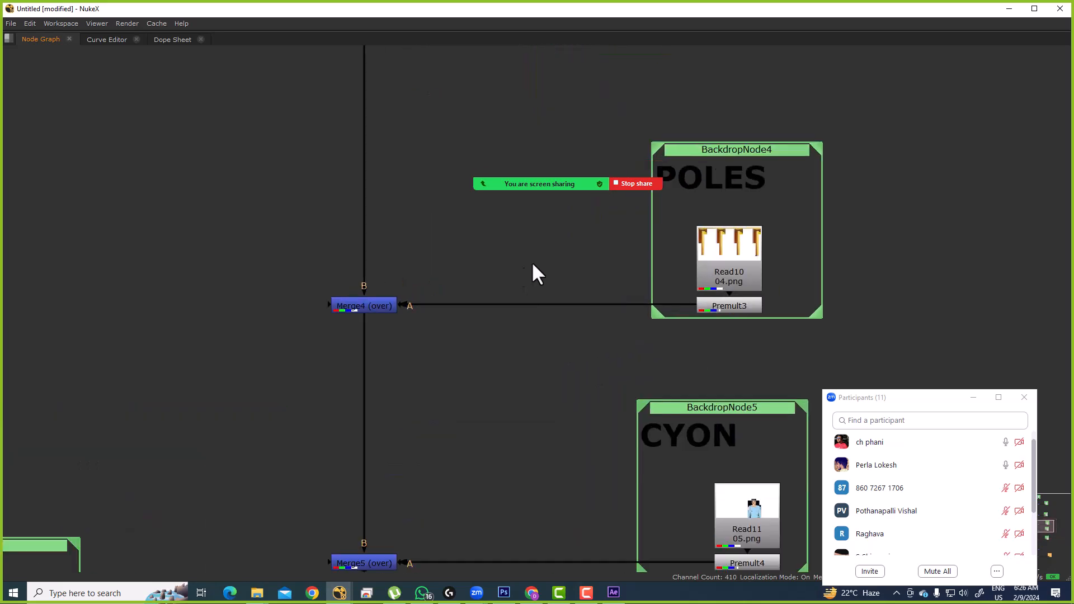
{"action": "scroll", "coordinate": [481, 280], "scroll_direction": "down", "scroll_amount": 5}
{"action": "left_click_drag", "start_coordinate": [514, 403], "coordinate": [489, 270]}
{"action": "scroll", "coordinate": [490, 274], "scroll_direction": "down", "scroll_amount": 4}
{"action": "left_click_drag", "start_coordinate": [470, 372], "coordinate": [463, 302]}
{"action": "key", "text": "space"}
{"action": "left_click_drag", "start_coordinate": [504, 397], "coordinate": [517, 559]}
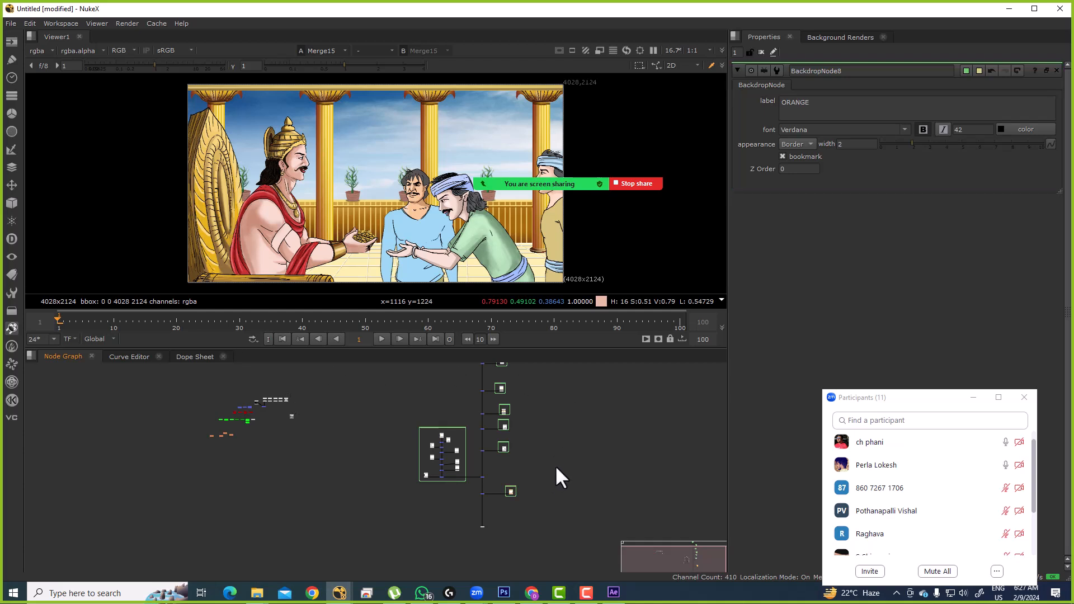
Step: Jump to the POLES backdrop through the J backdrop list
{"action": "key", "text": "j"}
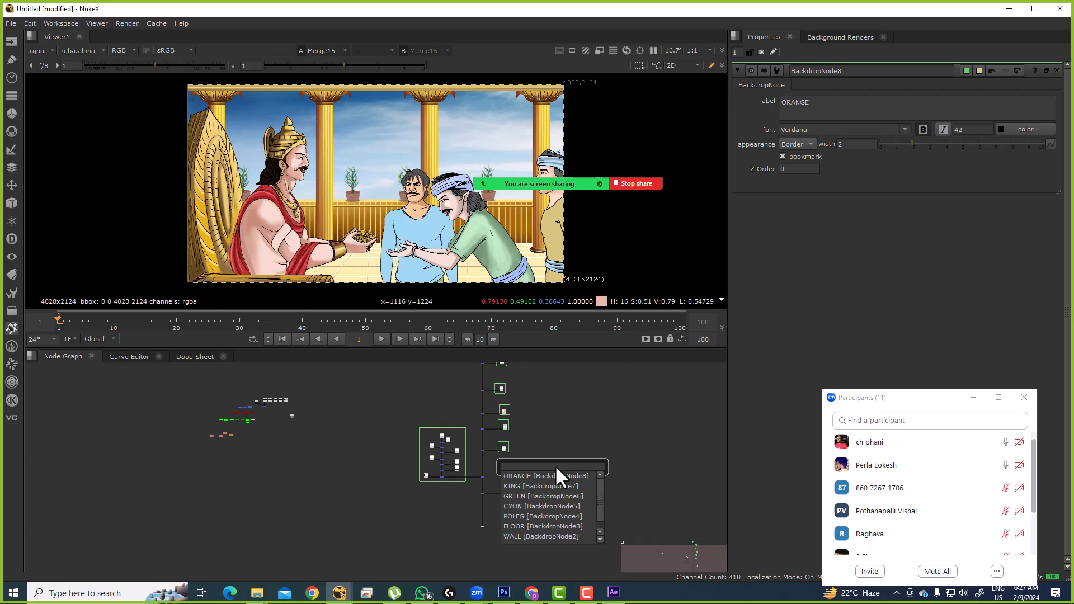
{"action": "type", "text": "POLRD"}
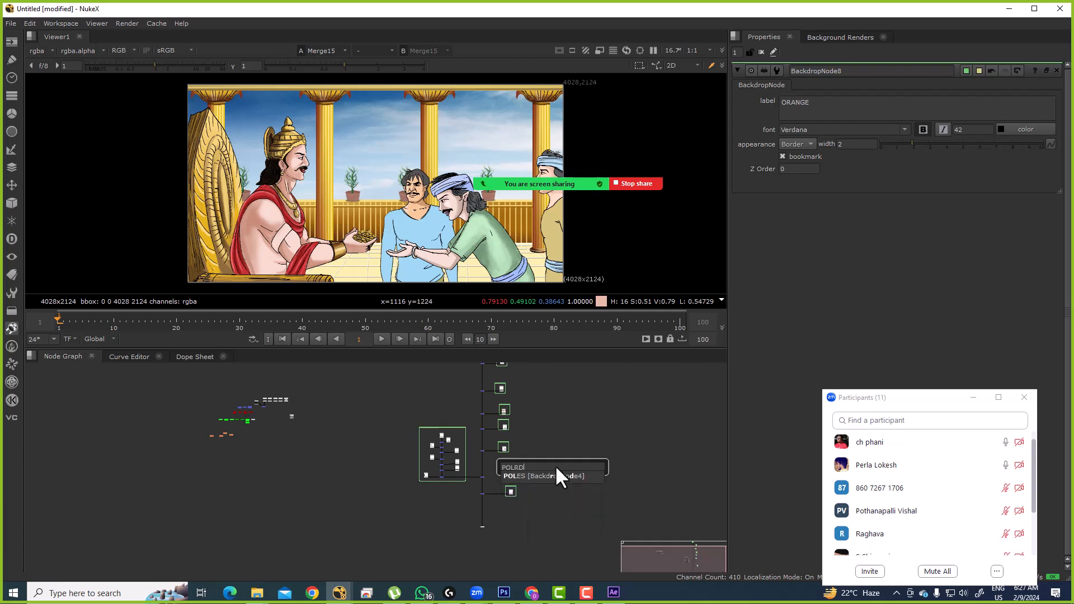
{"action": "key", "text": "Down"}
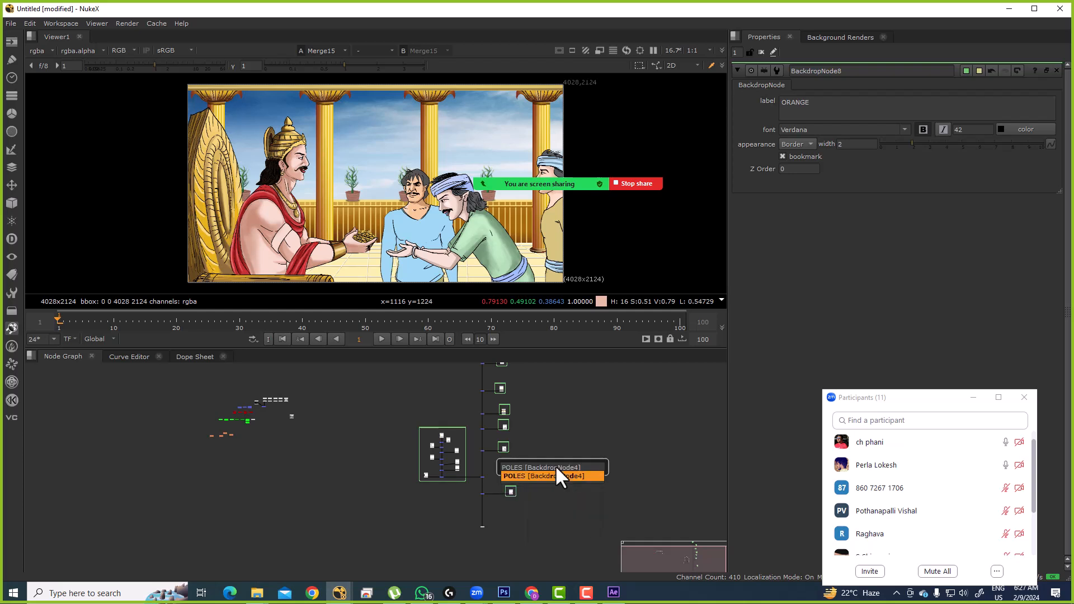
{"action": "key", "text": "Return"}
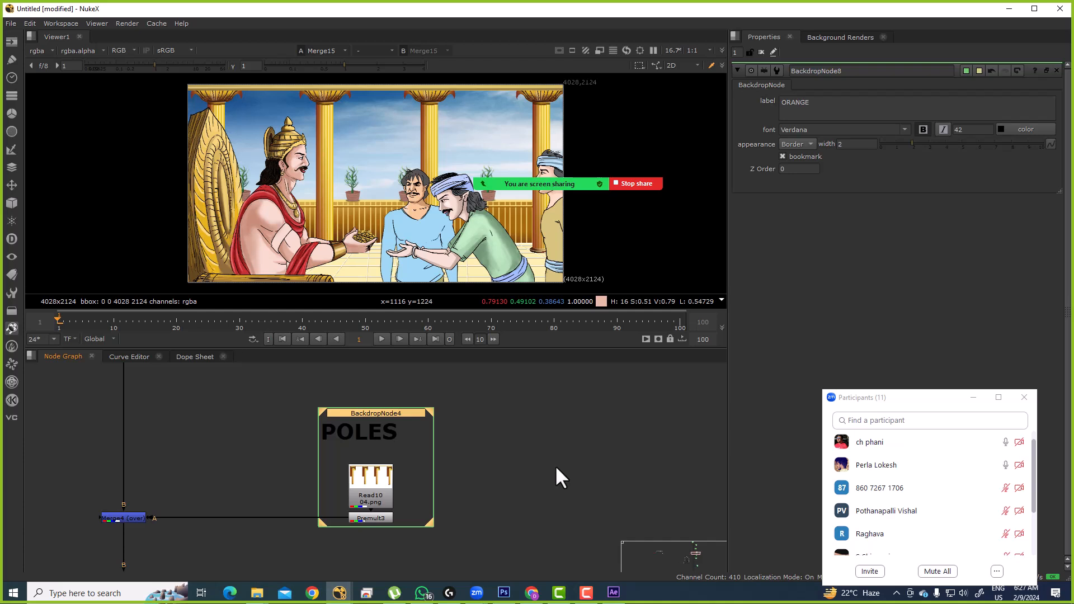
Step: Jump to the KING backdrop by typing KING in the J list
{"action": "type", "text": "jKING [BackdropNode7"}
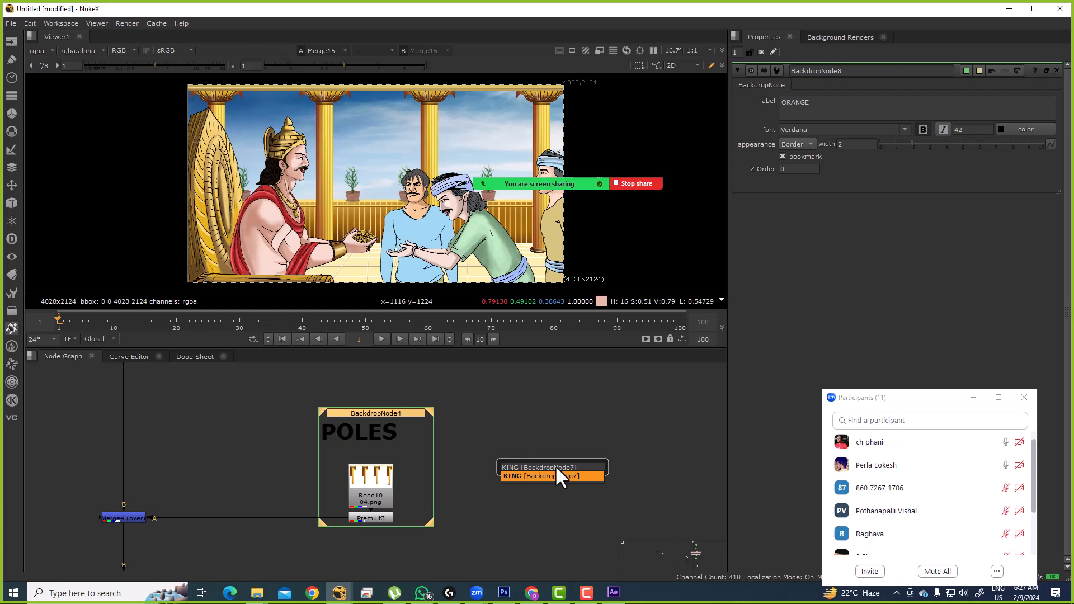
{"action": "key", "text": "Return"}
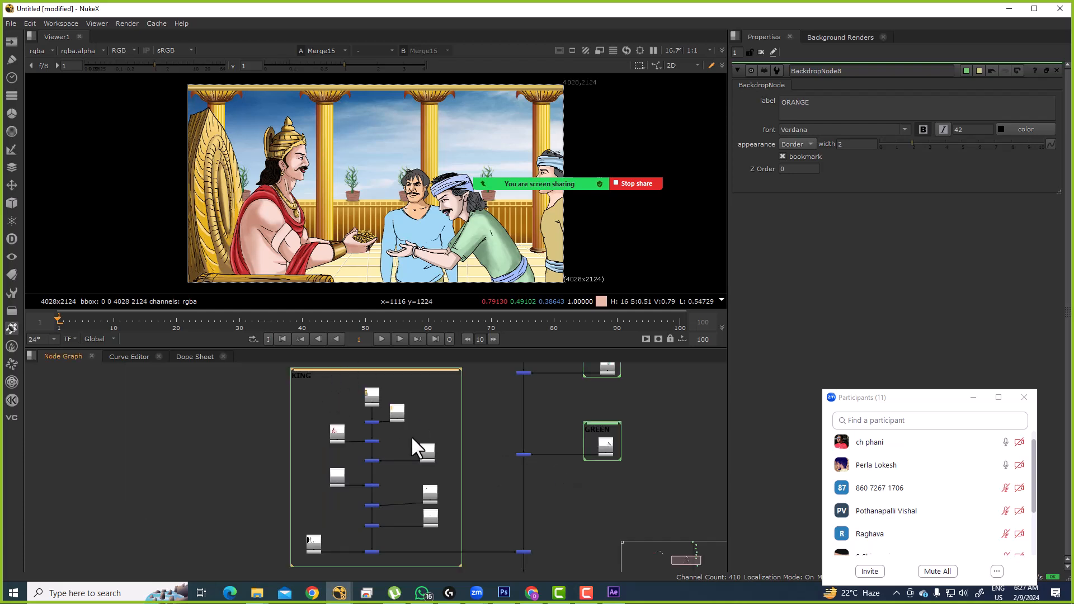
{"action": "scroll", "coordinate": [400, 407], "scroll_direction": "up", "scroll_amount": 3}
{"action": "left_click_drag", "start_coordinate": [433, 387], "coordinate": [364, 488]}
{"action": "left_click", "coordinate": [430, 428]}
{"action": "left_click_drag", "start_coordinate": [434, 396], "coordinate": [353, 496]}
{"action": "left_click_drag", "start_coordinate": [391, 425], "coordinate": [397, 429]}
{"action": "left_click_drag", "start_coordinate": [367, 387], "coordinate": [282, 497]}
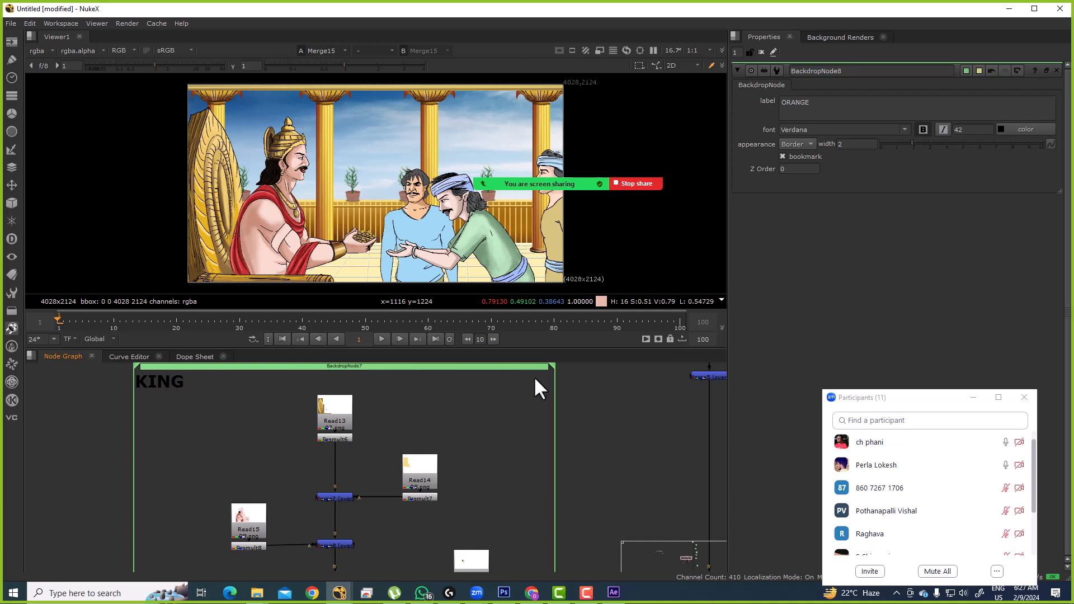
{"action": "left_click_drag", "start_coordinate": [473, 430], "coordinate": [398, 523]}
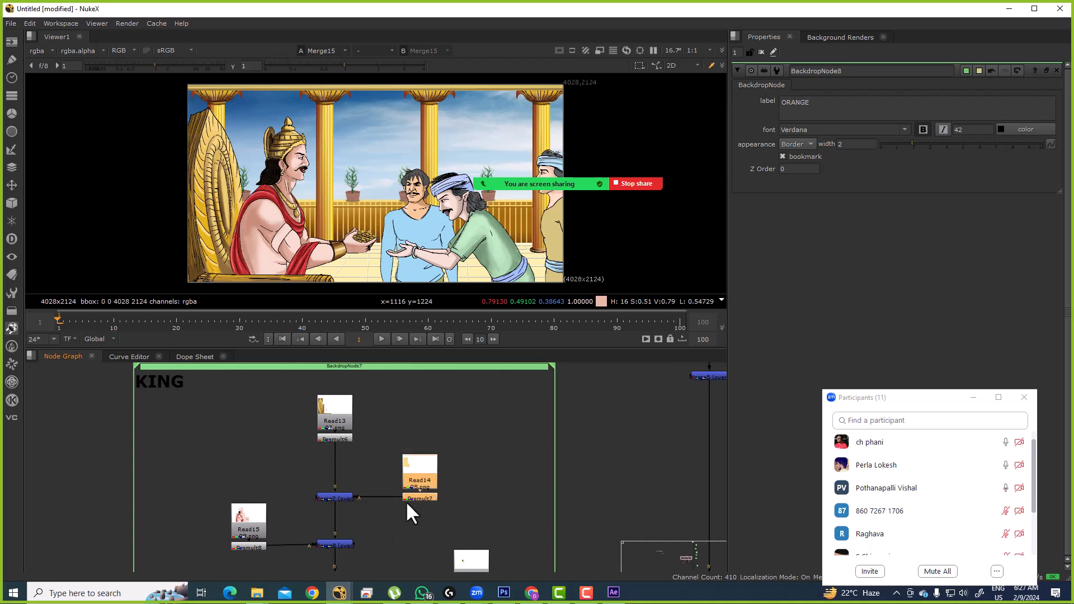
{"action": "scroll", "coordinate": [394, 446], "scroll_direction": "down", "scroll_amount": 5}
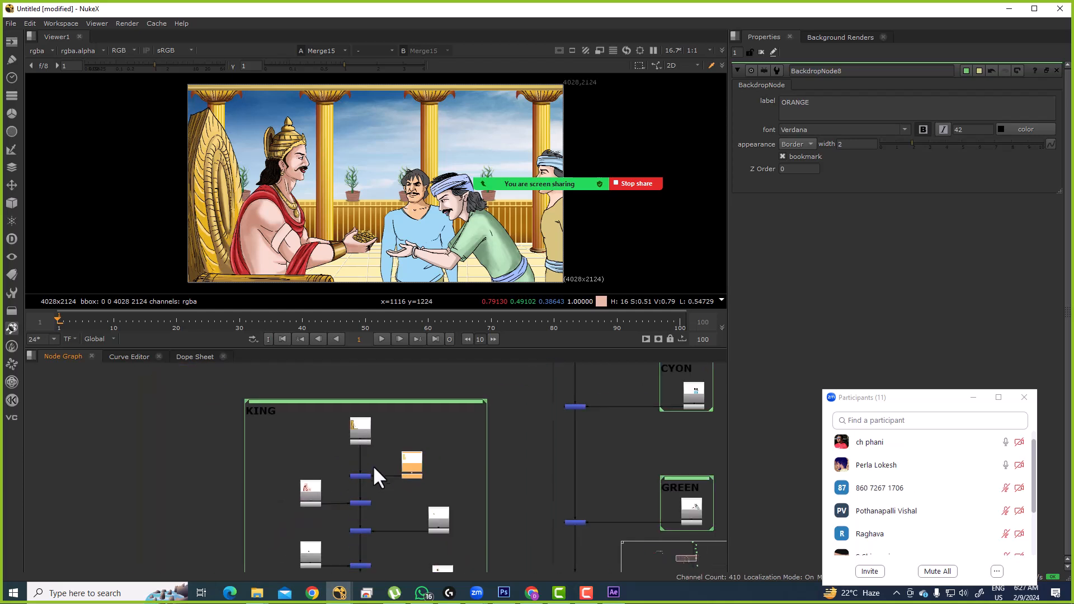
{"action": "scroll", "coordinate": [414, 444], "scroll_direction": "up", "scroll_amount": 2}
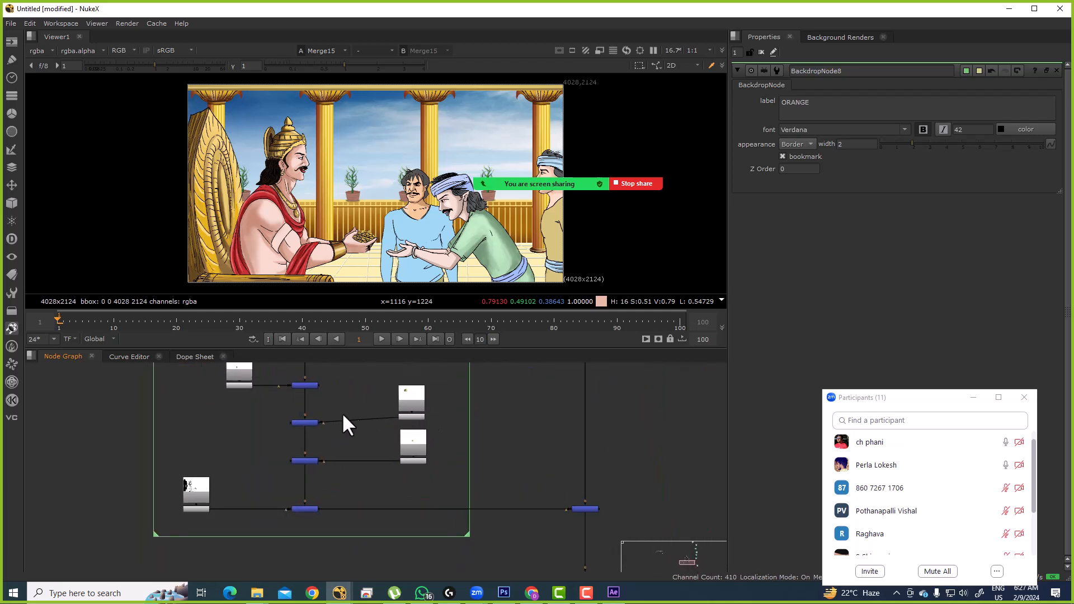
{"action": "left_click", "coordinate": [317, 422]}
{"action": "left_click_drag", "start_coordinate": [338, 443], "coordinate": [349, 432]}
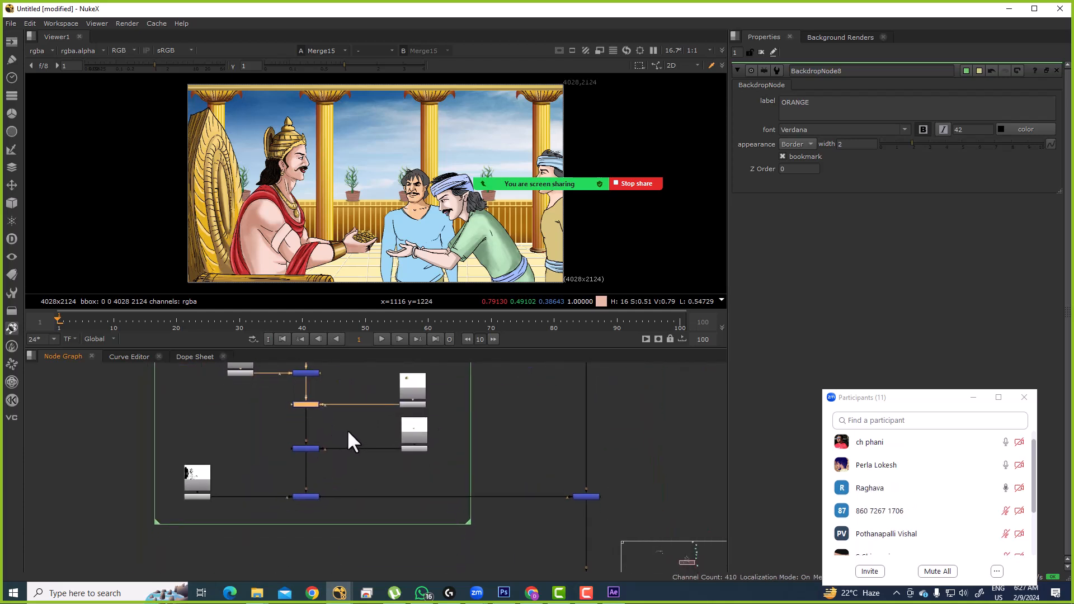
{"action": "left_click_drag", "start_coordinate": [276, 418], "coordinate": [444, 475]}
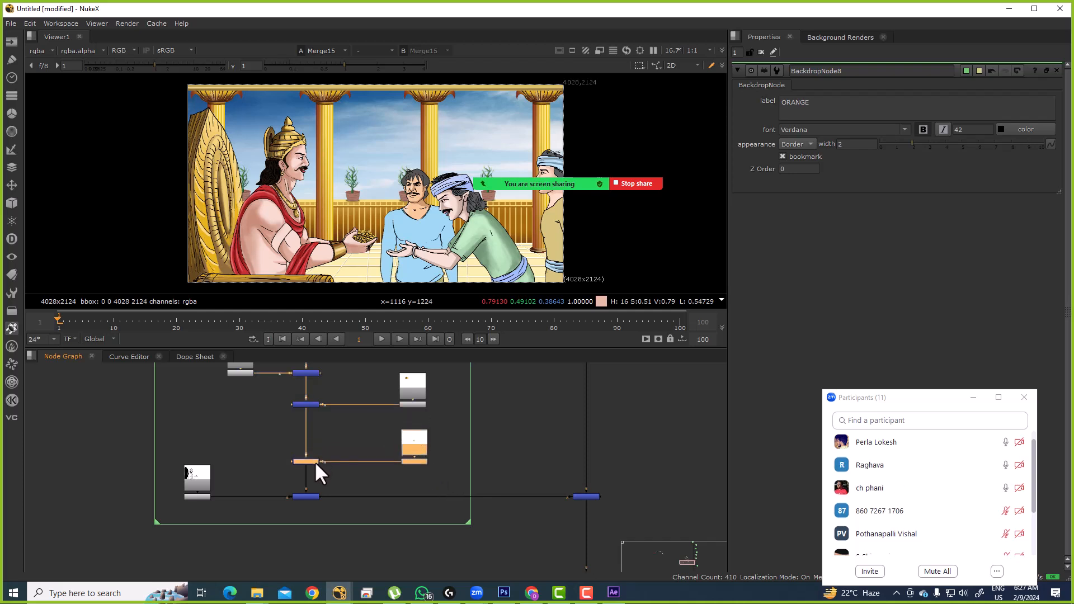
{"action": "scroll", "coordinate": [330, 429], "scroll_direction": "down", "scroll_amount": 3}
{"action": "left_click", "coordinate": [478, 444]}
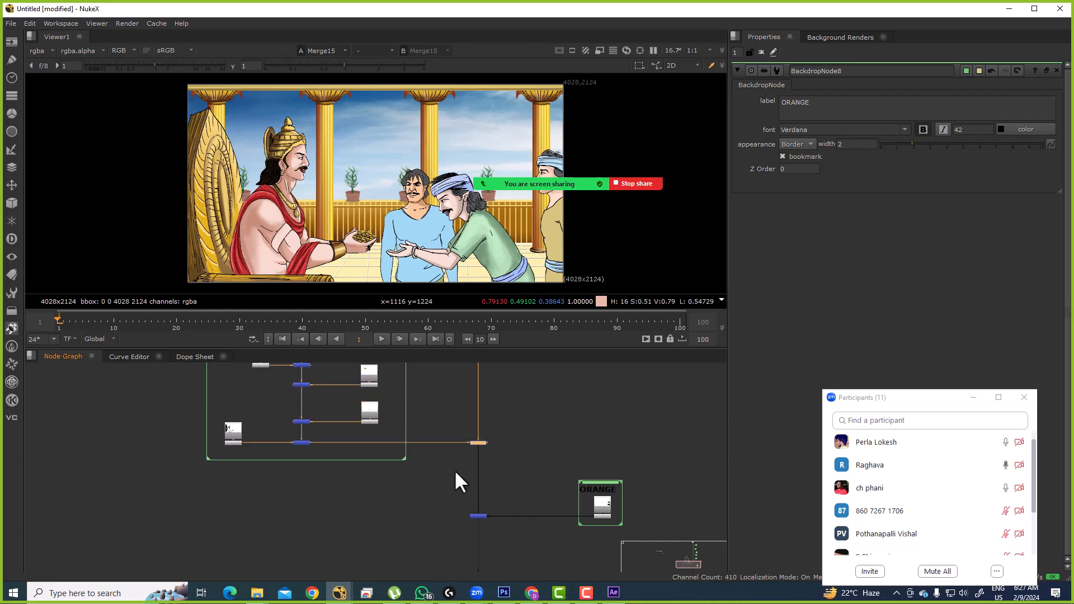
{"action": "key", "text": "1"}
{"action": "left_click", "coordinate": [431, 432]}
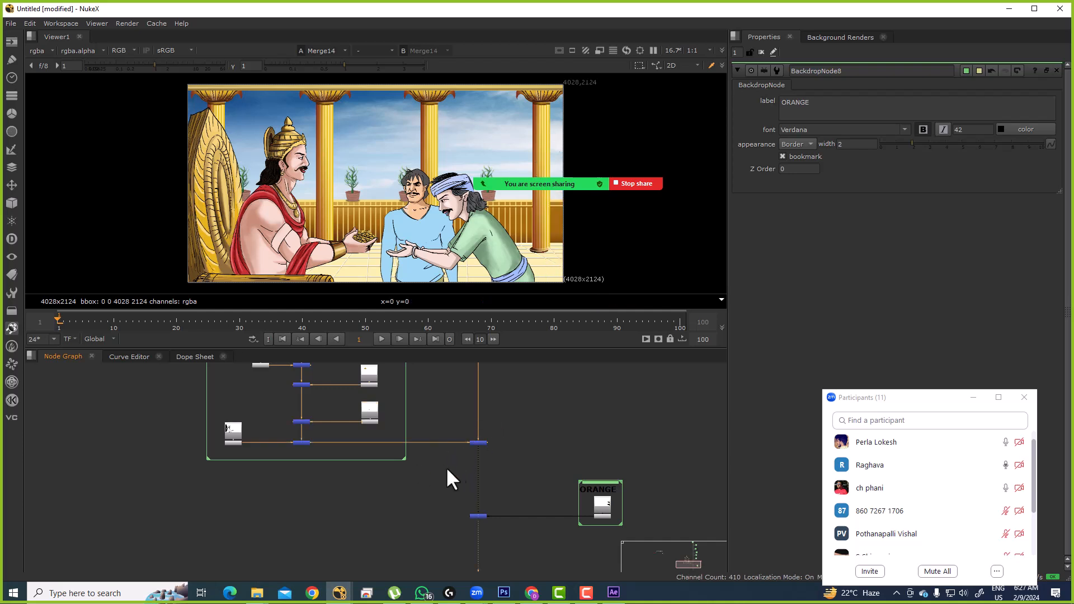
{"action": "left_click_drag", "start_coordinate": [520, 491], "coordinate": [518, 391]}
{"action": "left_click", "coordinate": [476, 416]}
{"action": "key", "text": "1"}
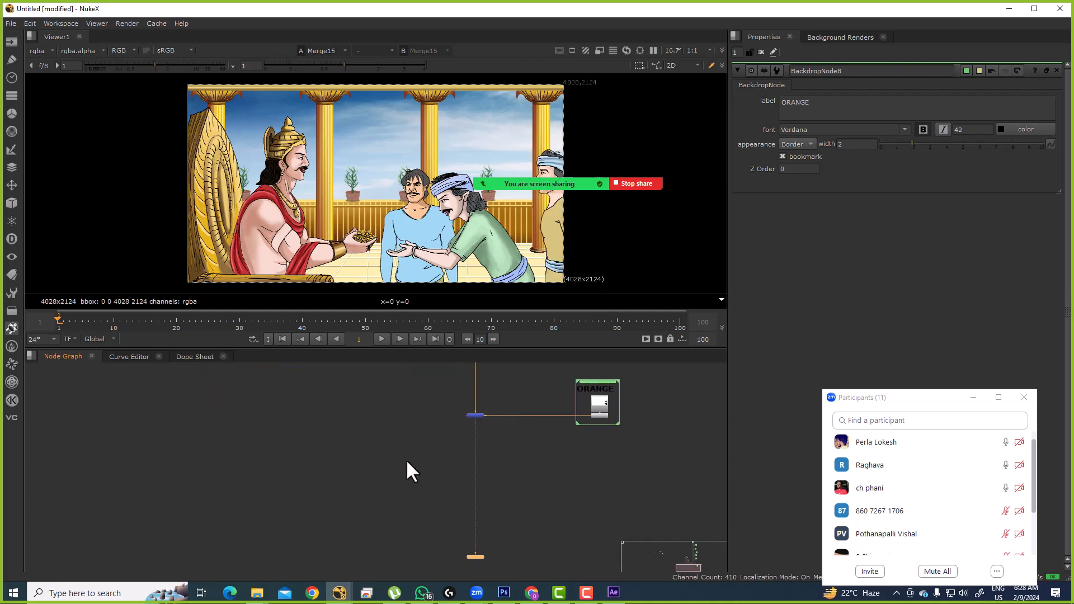
{"action": "scroll", "coordinate": [515, 479], "scroll_direction": "down", "scroll_amount": 6}
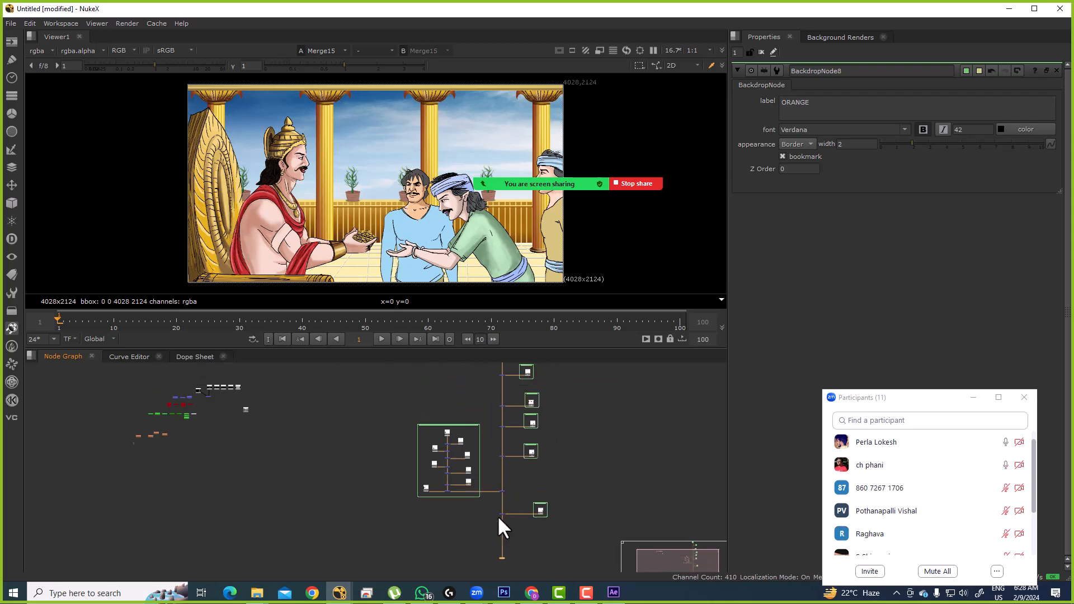
Step: Maximize the node graph and locate the stray merge among the matte-painting Reads
{"action": "key", "text": "space"}
{"action": "left_click_drag", "start_coordinate": [390, 270], "coordinate": [561, 571]}
{"action": "scroll", "coordinate": [530, 418], "scroll_direction": "up", "scroll_amount": 6}
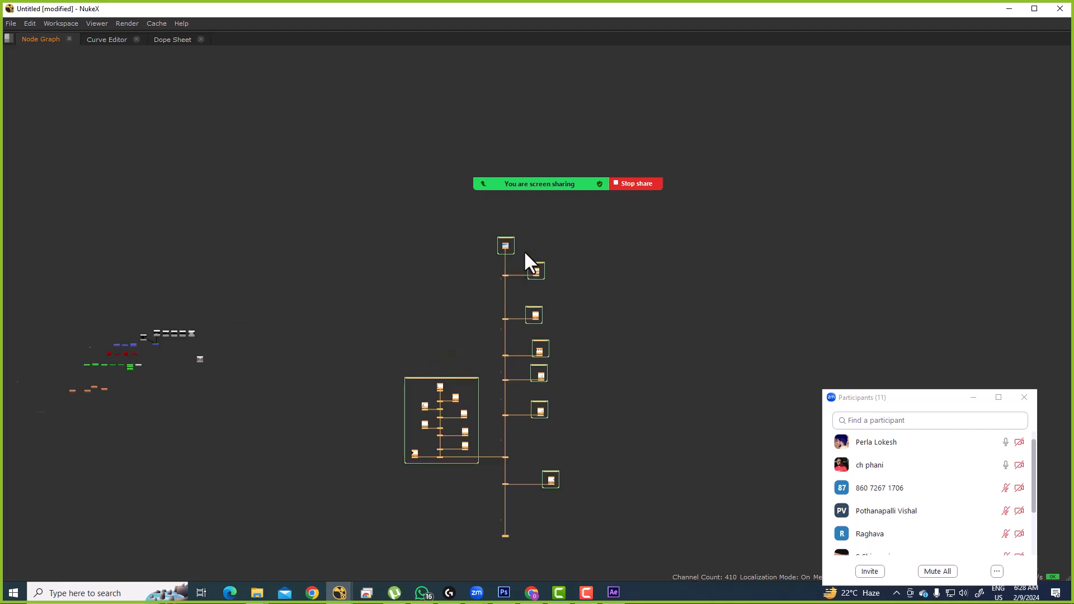
{"action": "scroll", "coordinate": [510, 283], "scroll_direction": "up", "scroll_amount": 5}
{"action": "left_click_drag", "start_coordinate": [330, 83], "coordinate": [506, 246]}
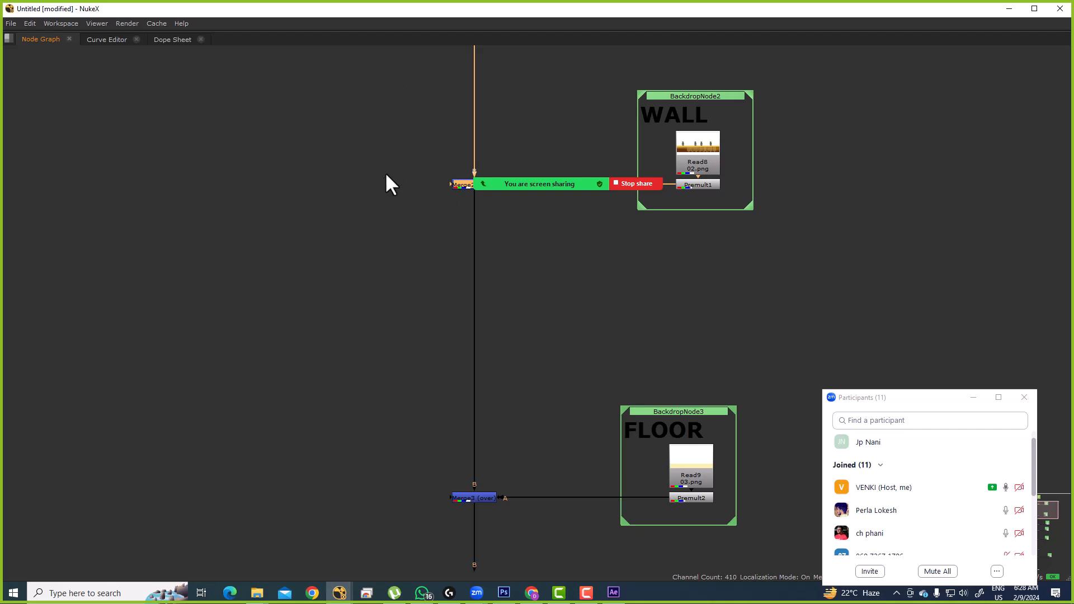
{"action": "scroll", "coordinate": [420, 294], "scroll_direction": "down", "scroll_amount": 3}
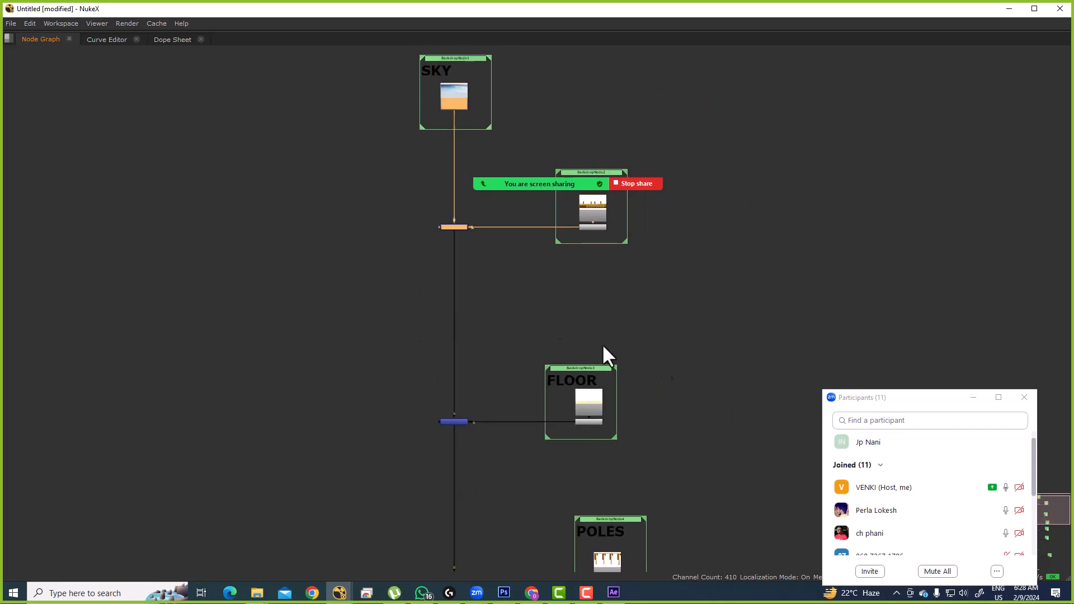
{"action": "left_click", "coordinate": [965, 442]}
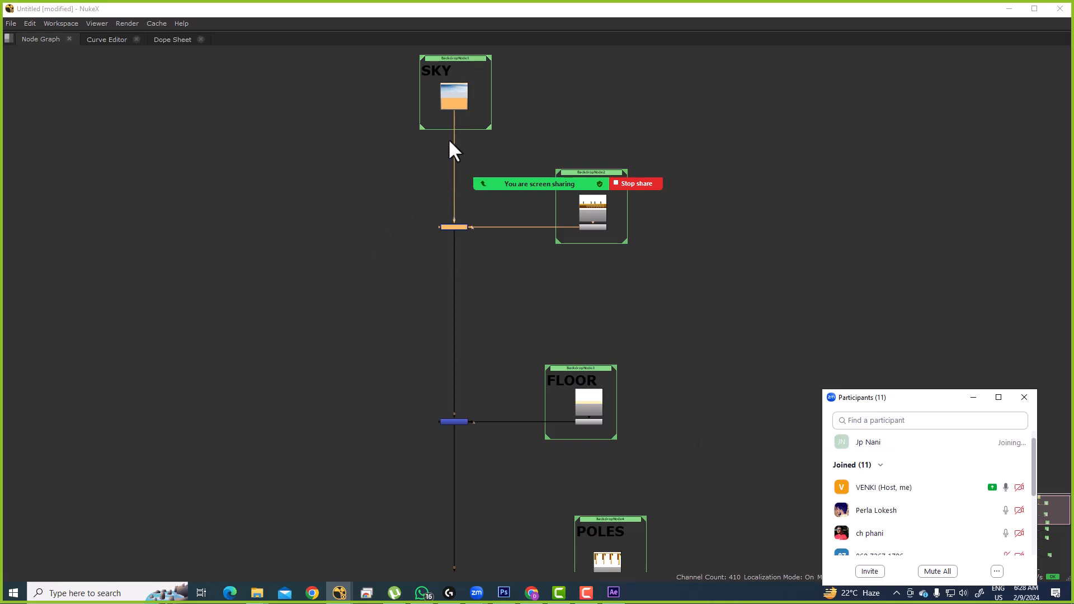
{"action": "left_click_drag", "start_coordinate": [398, 68], "coordinate": [421, 100]}
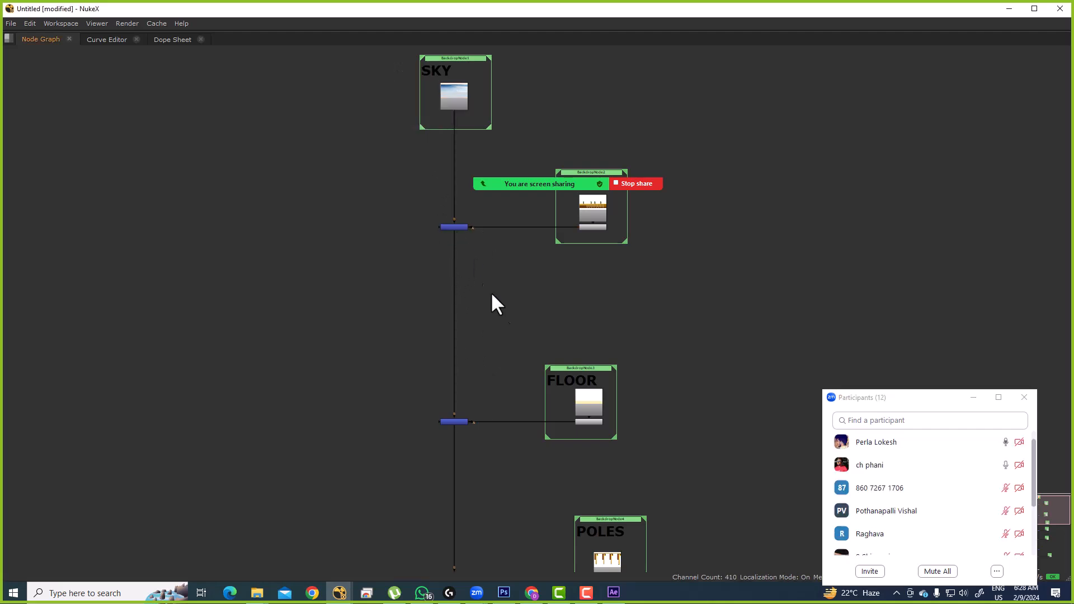
{"action": "scroll", "coordinate": [483, 313], "scroll_direction": "down", "scroll_amount": 9}
{"action": "left_click_drag", "start_coordinate": [482, 373], "coordinate": [723, 325]}
{"action": "scroll", "coordinate": [486, 302], "scroll_direction": "up", "scroll_amount": 5}
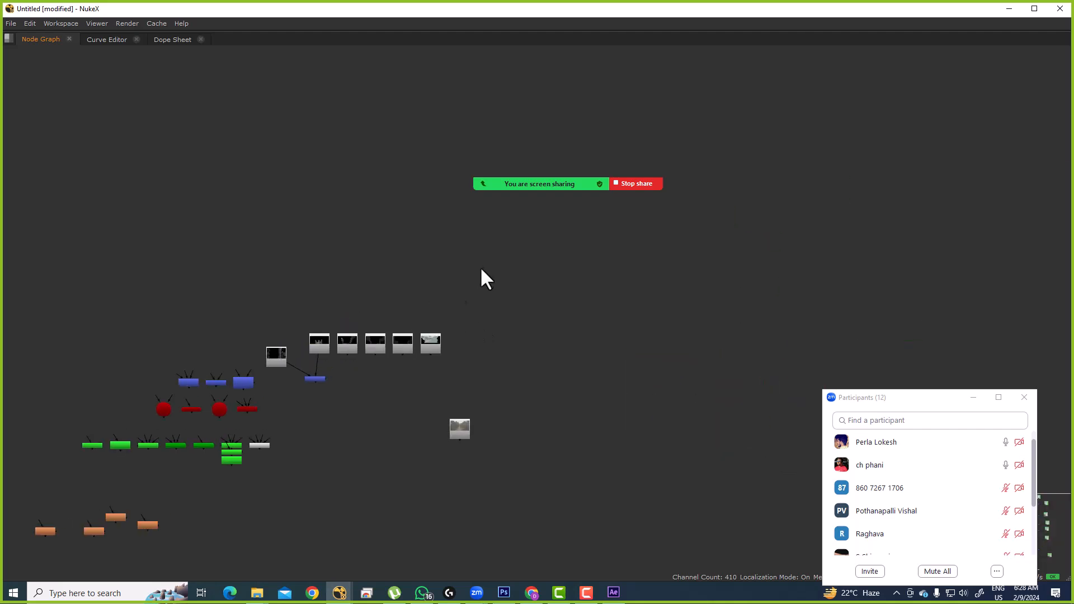
Step: Delete the stray merge, align the six Reads in a row, and place them below the comp tree
{"action": "key", "text": "Delete"}
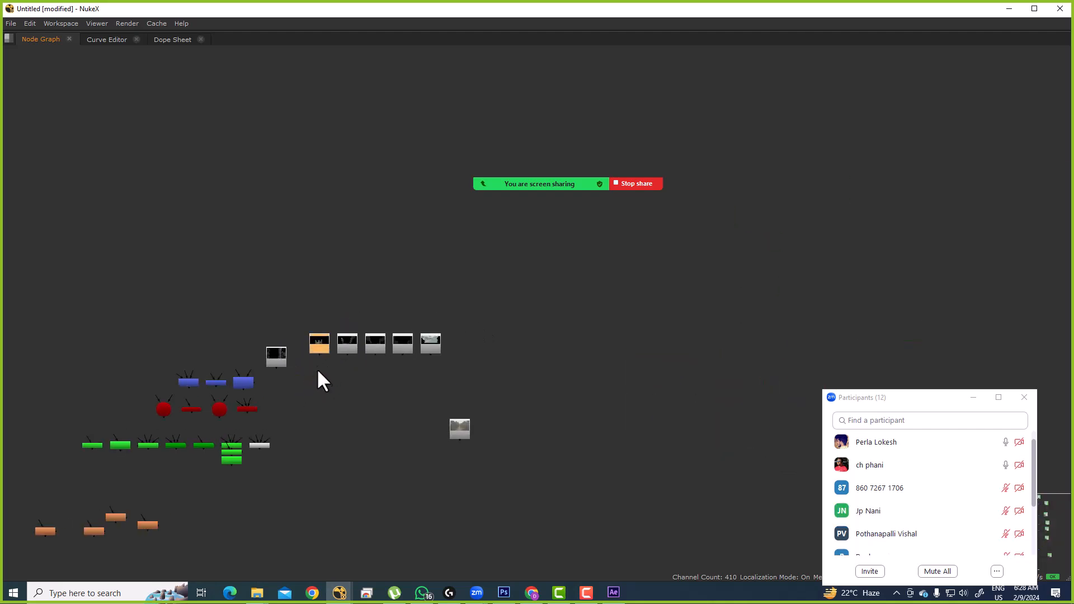
{"action": "left_click_drag", "start_coordinate": [253, 317], "coordinate": [466, 391]}
{"action": "key", "text": "l"}
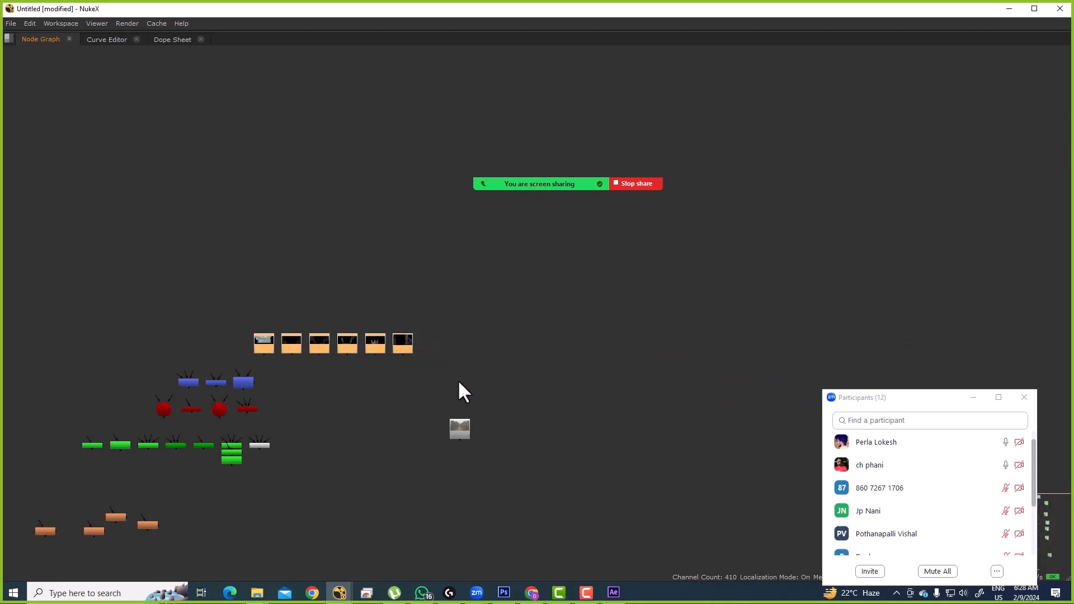
{"action": "left_click_drag", "start_coordinate": [410, 344], "coordinate": [597, 264]}
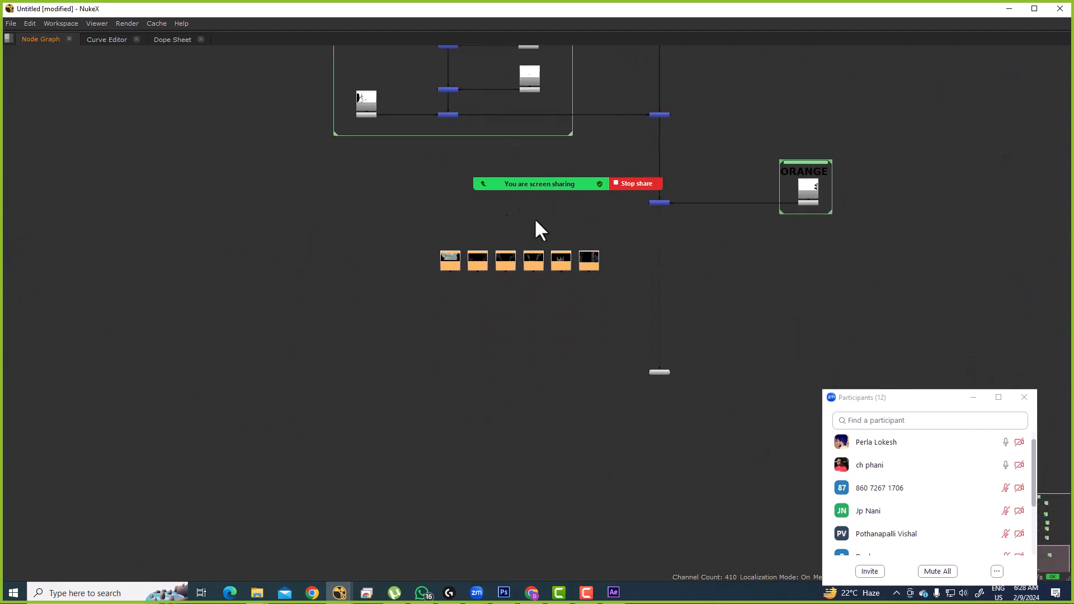
{"action": "left_click_drag", "start_coordinate": [424, 120], "coordinate": [438, 152]}
{"action": "scroll", "coordinate": [438, 150], "scroll_direction": "up", "scroll_amount": 5}
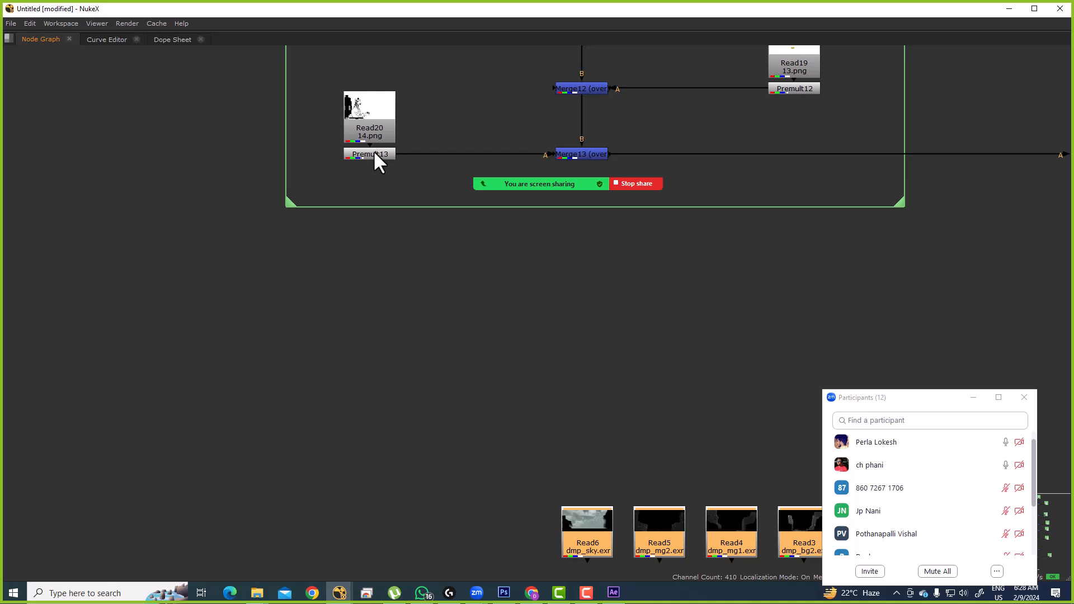
Step: Review the Read row, checking the dmp_mg2.exr and dmp_bg2.exr Reads
{"action": "left_click_drag", "start_coordinate": [593, 450], "coordinate": [450, 285]}
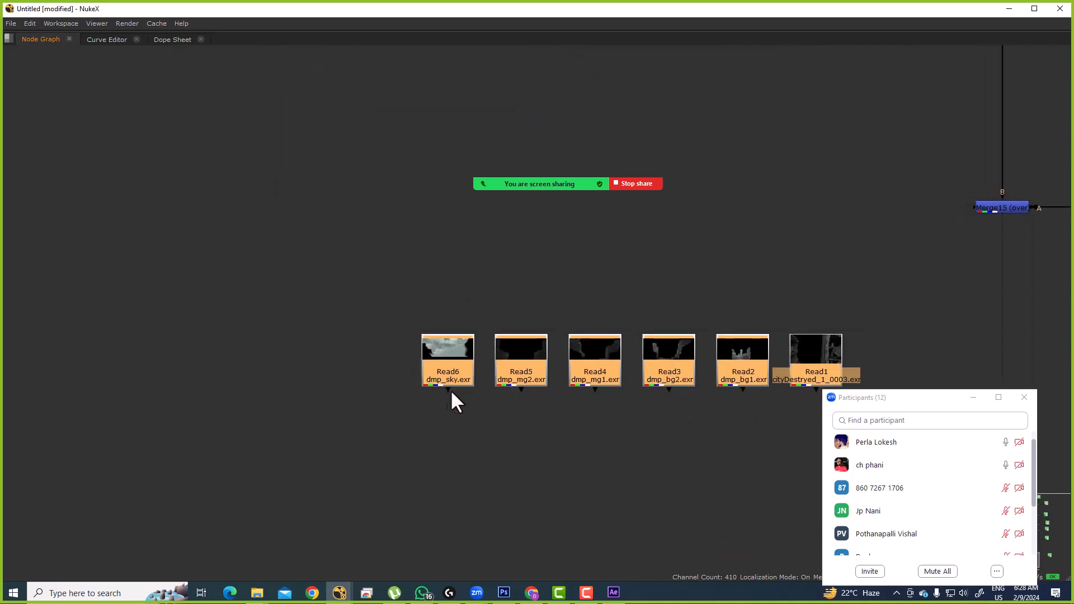
{"action": "scroll", "coordinate": [492, 380], "scroll_direction": "up", "scroll_amount": 5}
{"action": "left_click_drag", "start_coordinate": [493, 395], "coordinate": [389, 380]}
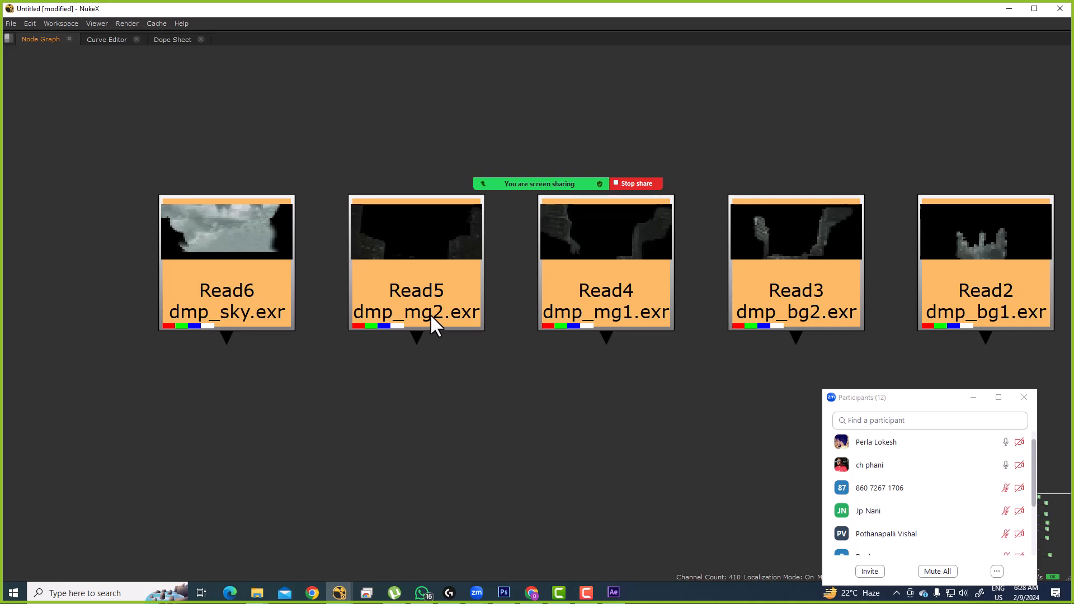
{"action": "left_click_drag", "start_coordinate": [446, 377], "coordinate": [379, 338]}
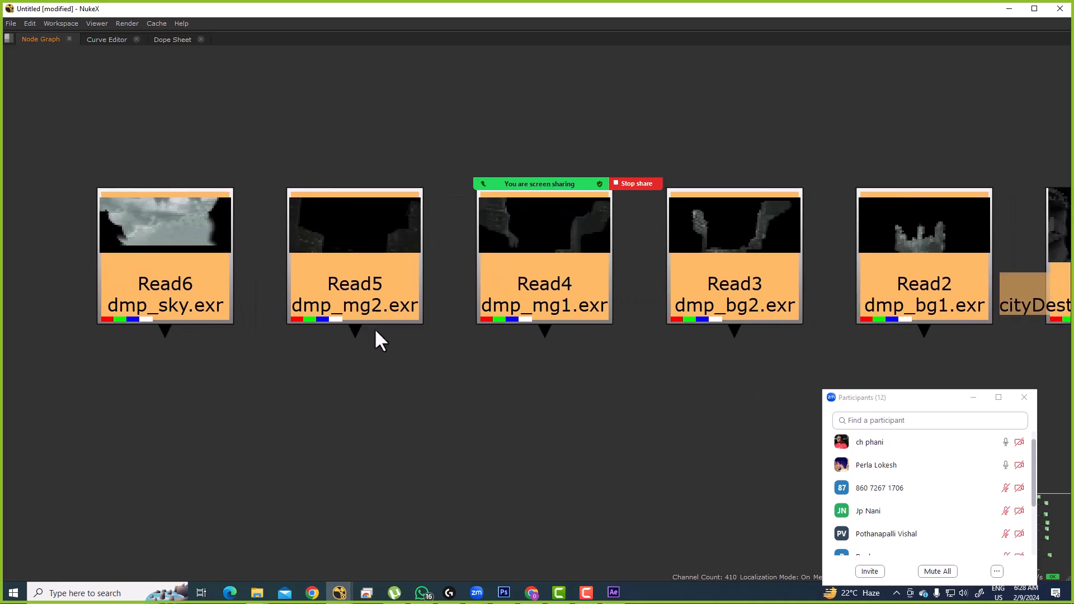
{"action": "left_click", "coordinate": [358, 306]}
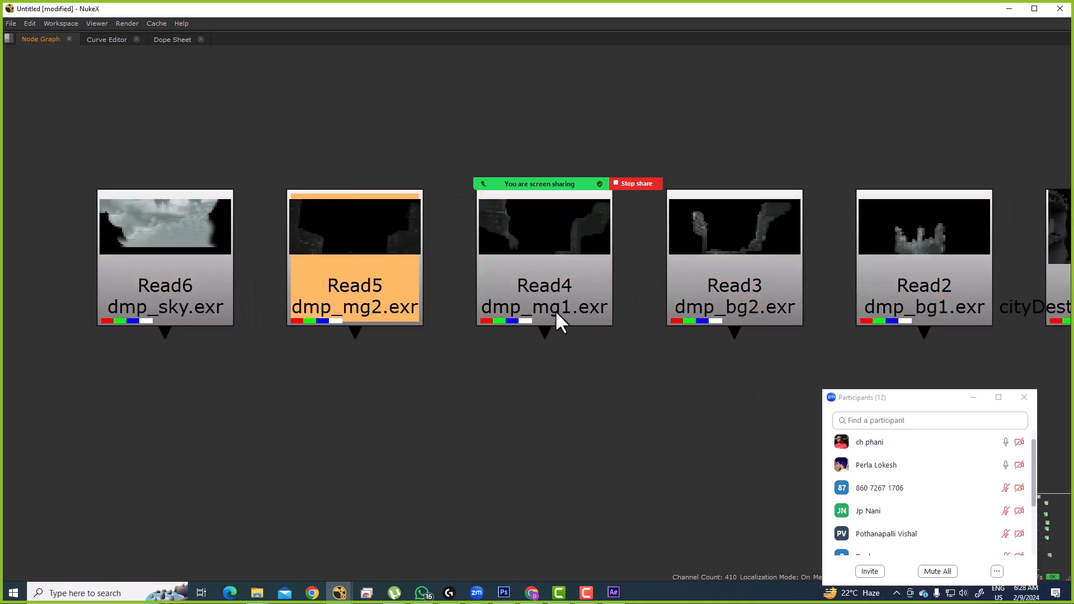
{"action": "left_click_drag", "start_coordinate": [582, 321], "coordinate": [558, 331]}
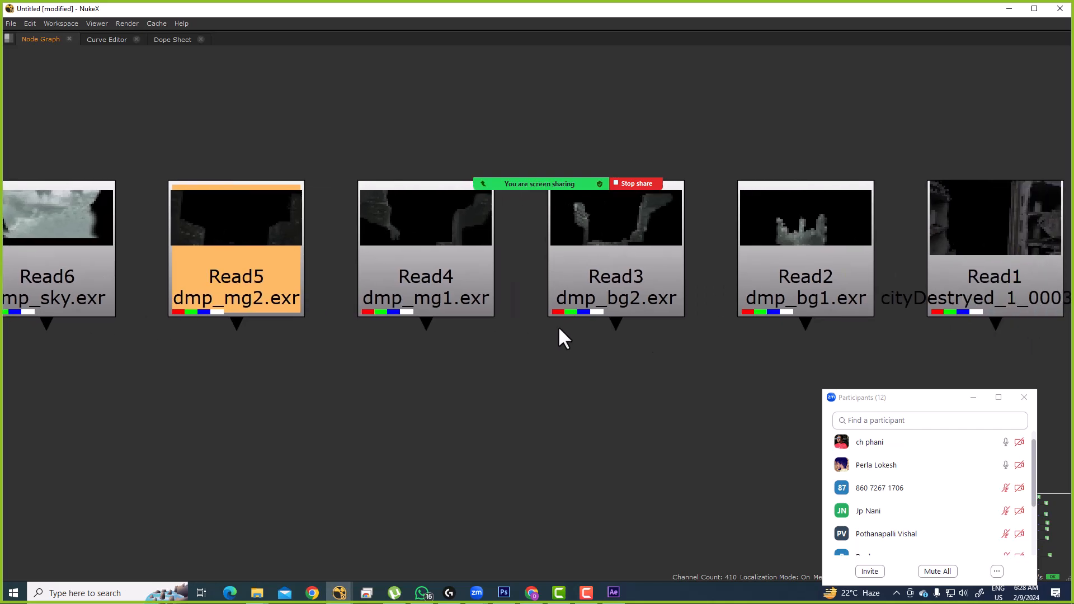
{"action": "left_click", "coordinate": [629, 296]}
{"action": "left_click_drag", "start_coordinate": [673, 319], "coordinate": [647, 287]}
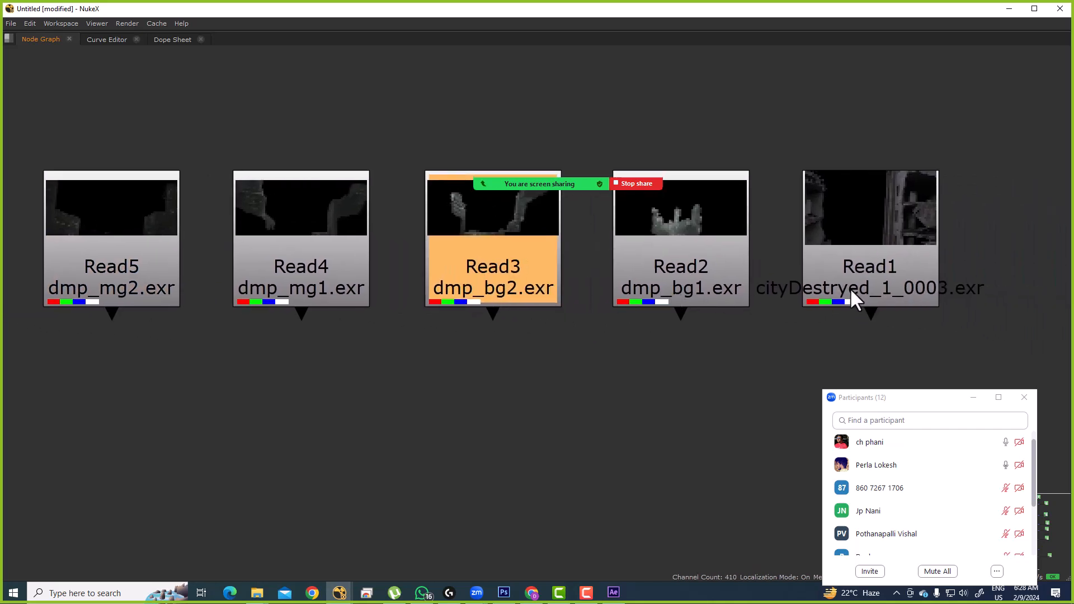
Step: Set the cityDestryed_1_0003.exr Read back in line with the row and restore the normal layout
{"action": "left_click_drag", "start_coordinate": [850, 290], "coordinate": [883, 240]}
{"action": "left_click", "coordinate": [882, 257]}
{"action": "left_click_drag", "start_coordinate": [921, 189], "coordinate": [929, 234]}
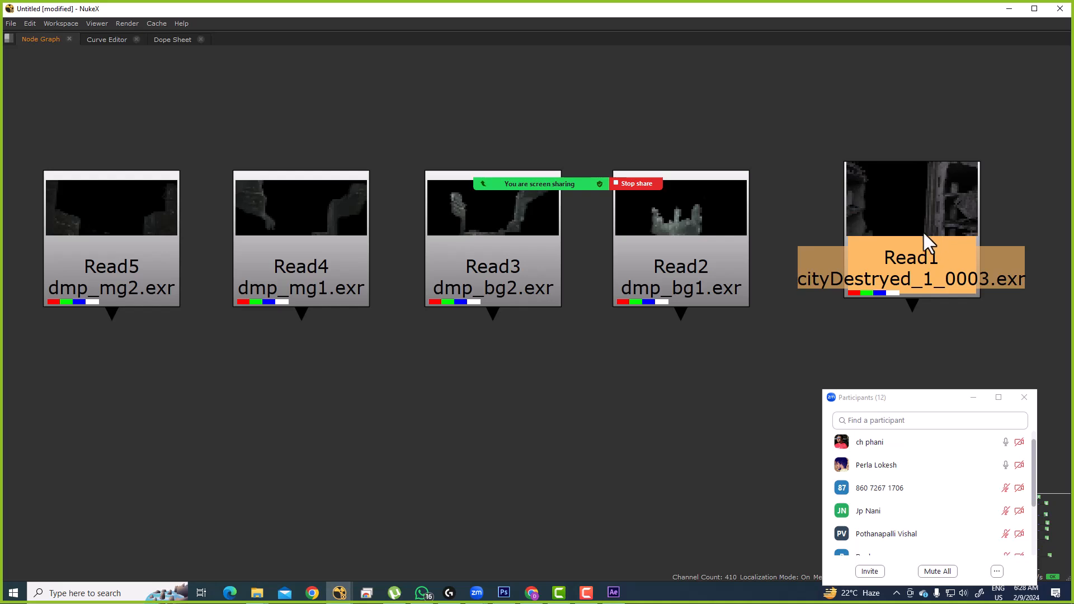
{"action": "scroll", "coordinate": [921, 225], "scroll_direction": "down", "scroll_amount": 5}
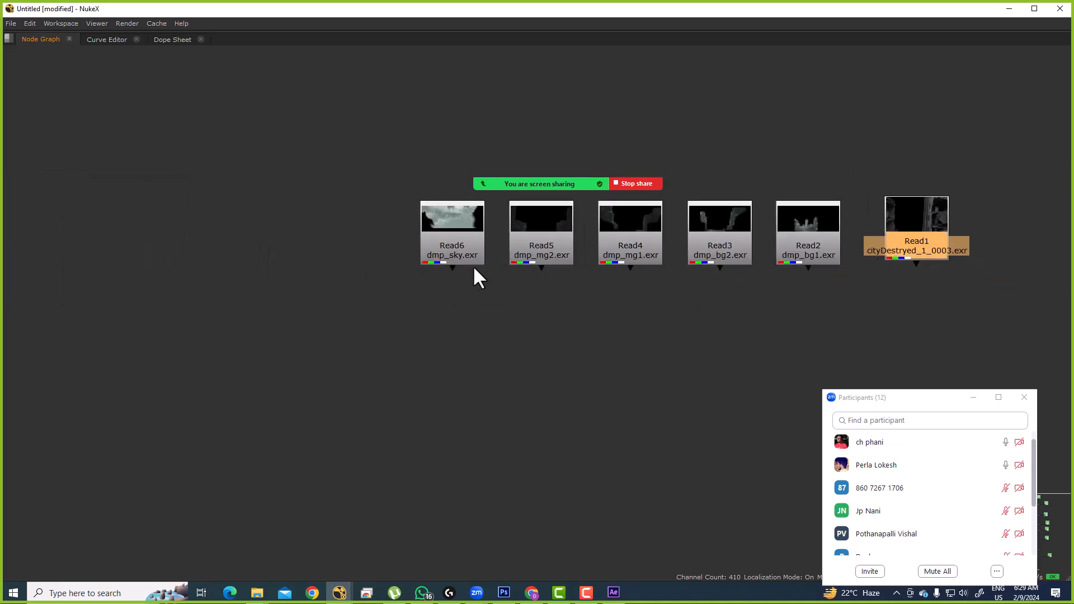
{"action": "key", "text": "space"}
{"action": "scroll", "coordinate": [542, 418], "scroll_direction": "up", "scroll_amount": 8}
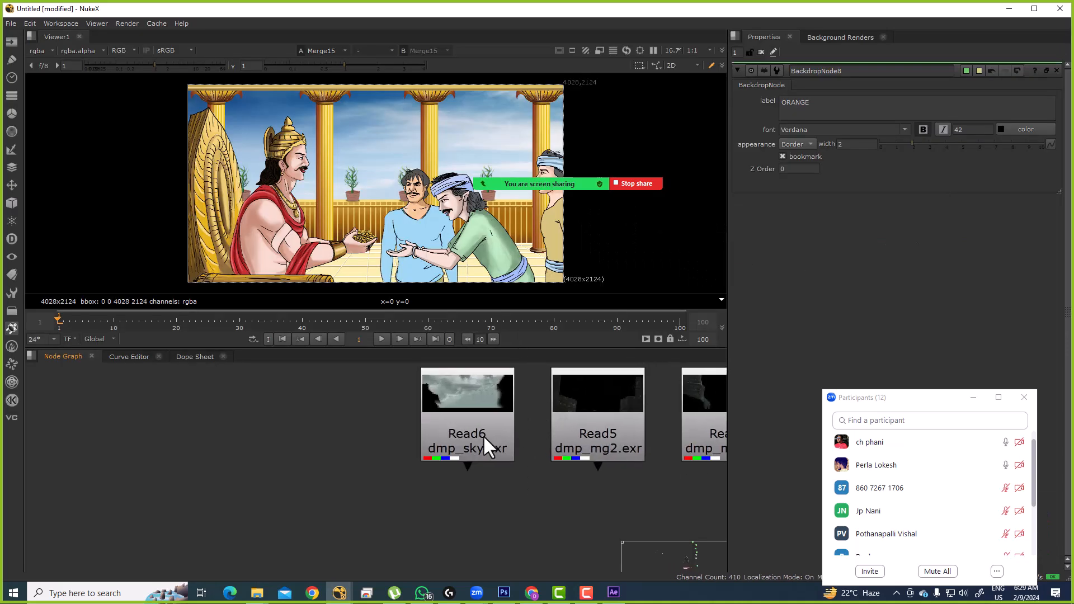
Step: View the dmp_sky.exr Read in the Viewer and shift the node down and right
{"action": "left_click", "coordinate": [453, 428]}
{"action": "scroll", "coordinate": [453, 447], "scroll_direction": "down", "scroll_amount": 4}
{"action": "left_click_drag", "start_coordinate": [451, 474], "coordinate": [499, 483]}
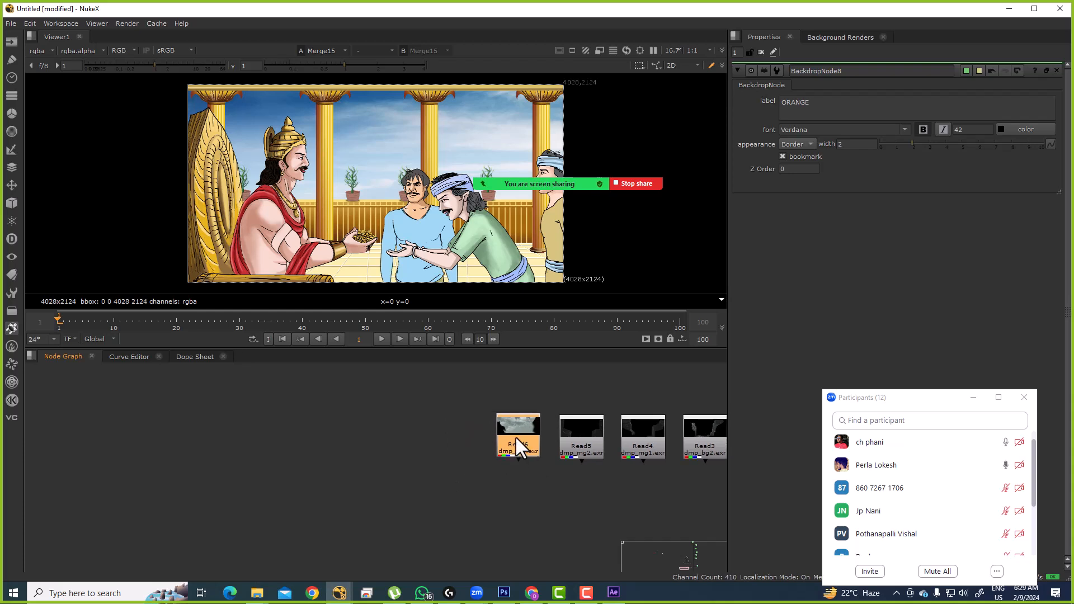
{"action": "key", "text": "1"}
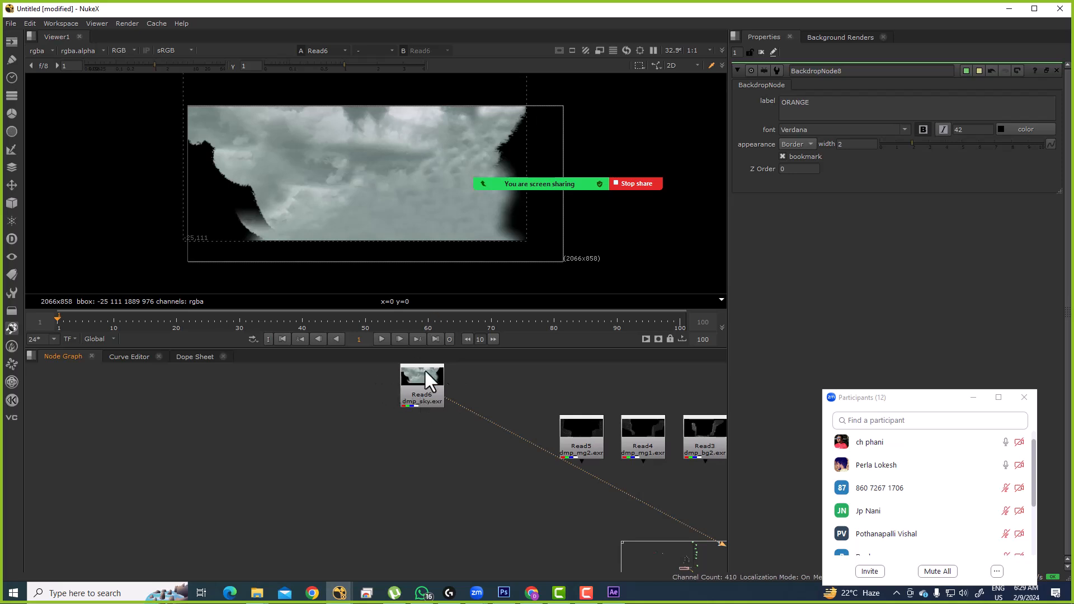
{"action": "left_click_drag", "start_coordinate": [435, 392], "coordinate": [492, 440]}
{"action": "scroll", "coordinate": [497, 436], "scroll_direction": "up", "scroll_amount": 5}
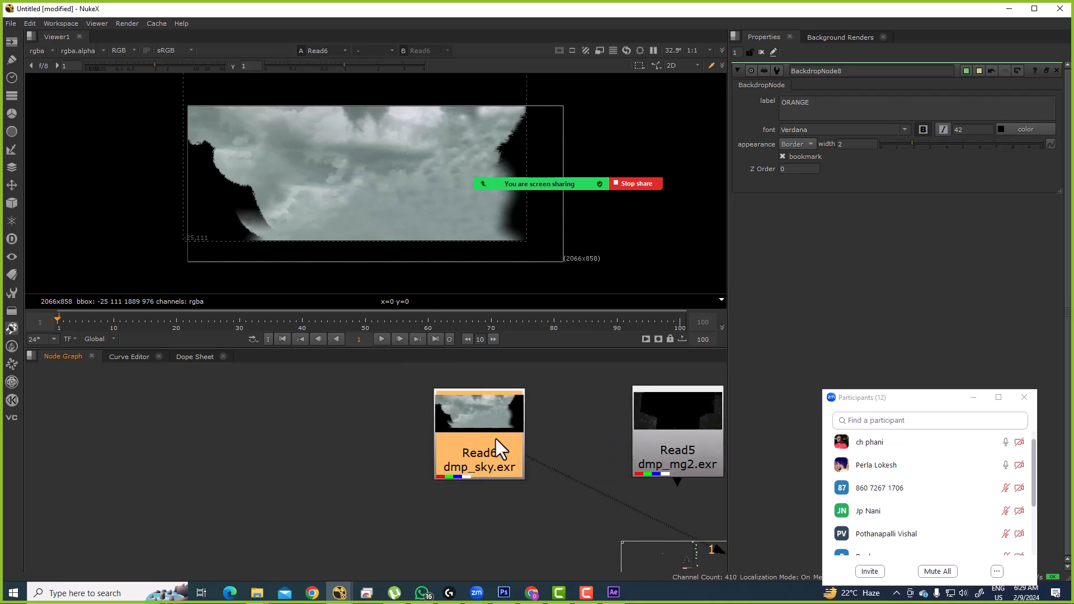
{"action": "scroll", "coordinate": [533, 410], "scroll_direction": "down", "scroll_amount": 3}
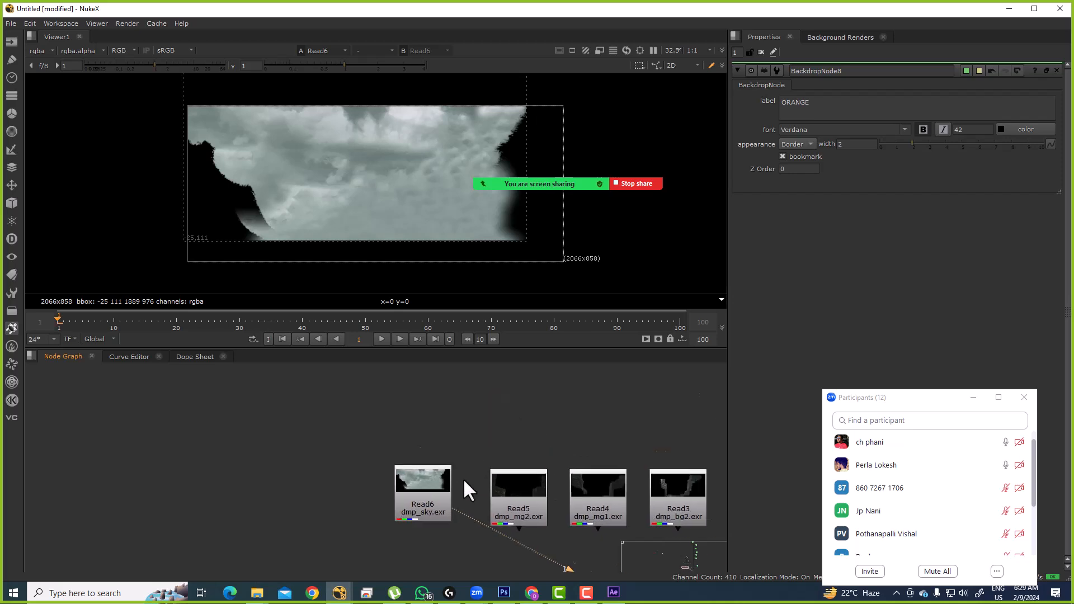
Step: With the Node Graph maximized, move the whole main comp tree up and to the right
{"action": "key", "text": "space"}
{"action": "scroll", "coordinate": [520, 400], "scroll_direction": "down", "scroll_amount": 6}
{"action": "left_click_drag", "start_coordinate": [412, 139], "coordinate": [607, 395]}
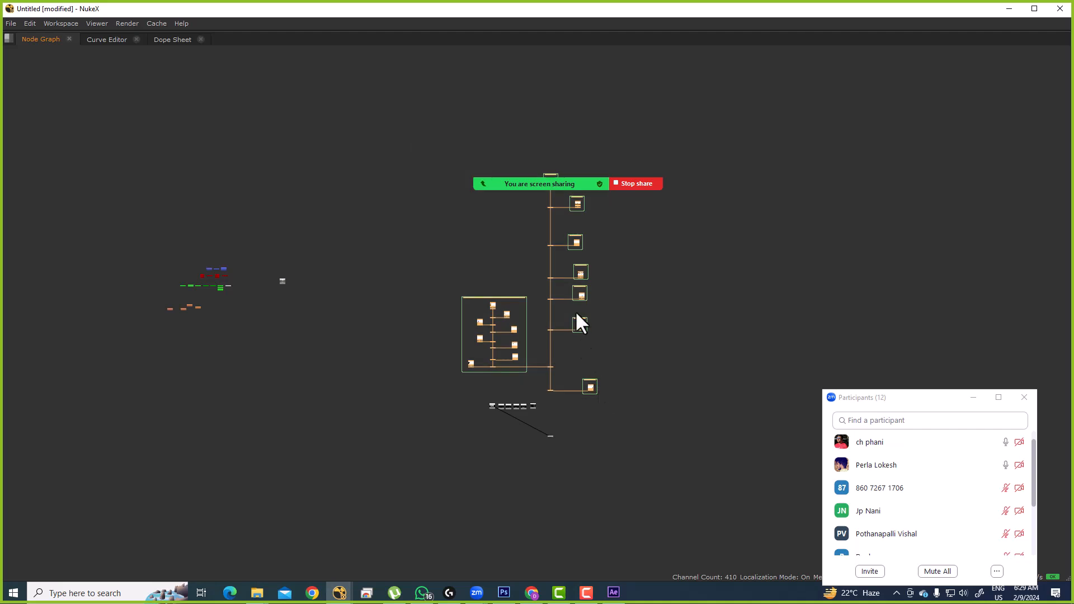
{"action": "left_click_drag", "start_coordinate": [578, 201], "coordinate": [778, 108]}
{"action": "scroll", "coordinate": [487, 414], "scroll_direction": "up", "scroll_amount": 1}
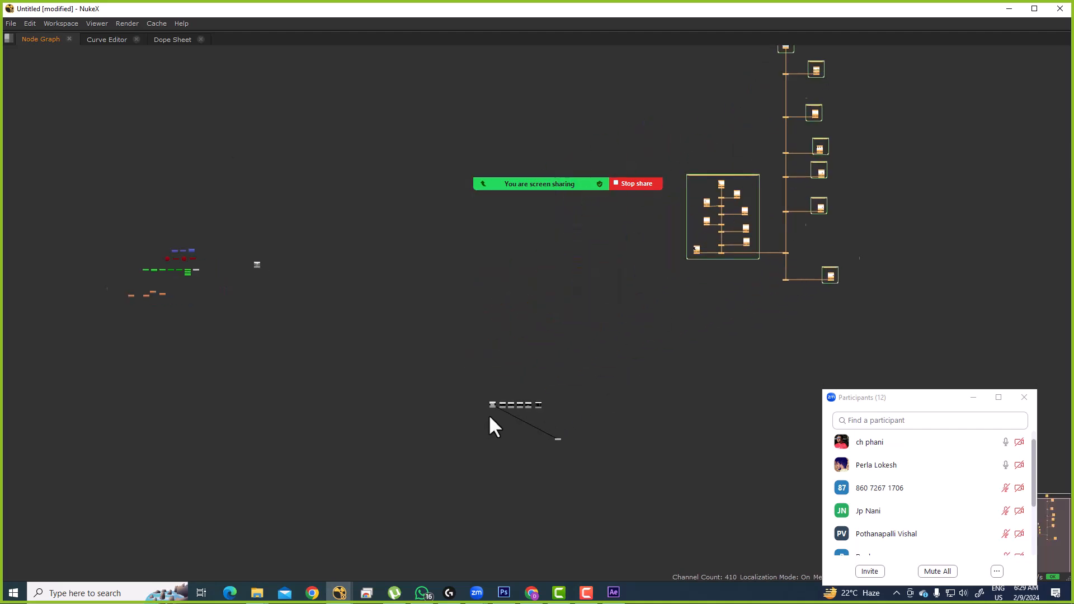
{"action": "scroll", "coordinate": [487, 414], "scroll_direction": "up", "scroll_amount": 8}
Step: Select the dmp_sky Read, then the upper nodes inside the KING backdrop
{"action": "left_click", "coordinate": [517, 360]}
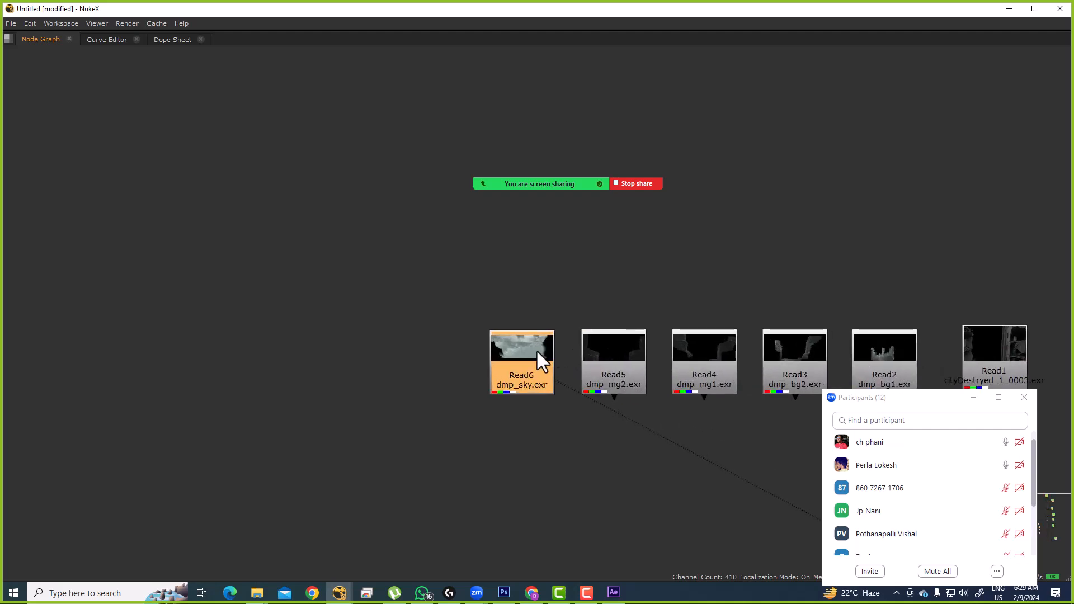
{"action": "scroll", "coordinate": [534, 364], "scroll_direction": "down", "scroll_amount": 8}
{"action": "scroll", "coordinate": [692, 174], "scroll_direction": "down", "scroll_amount": 5}
{"action": "left_click_drag", "start_coordinate": [684, 199], "coordinate": [608, 287]}
{"action": "left_click_drag", "start_coordinate": [675, 107], "coordinate": [831, 176]}
{"action": "scroll", "coordinate": [545, 400], "scroll_direction": "up", "scroll_amount": 8}
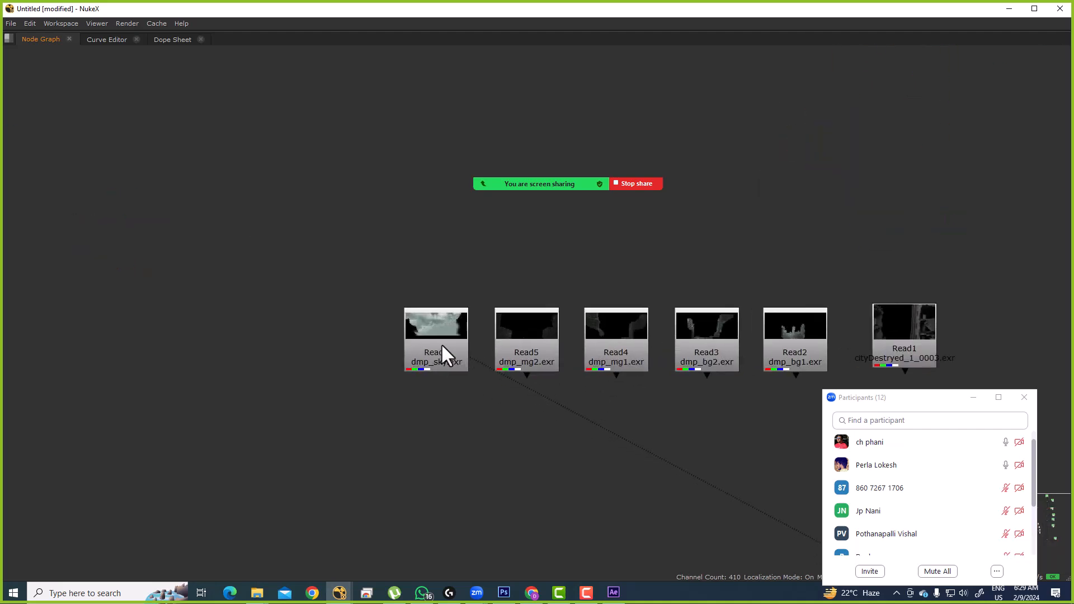
Step: Restore the normal panel layout, drag dmp_sky left, and check its alpha before returning to RGB
{"action": "key", "text": "space"}
{"action": "scroll", "coordinate": [538, 449], "scroll_direction": "up", "scroll_amount": 3}
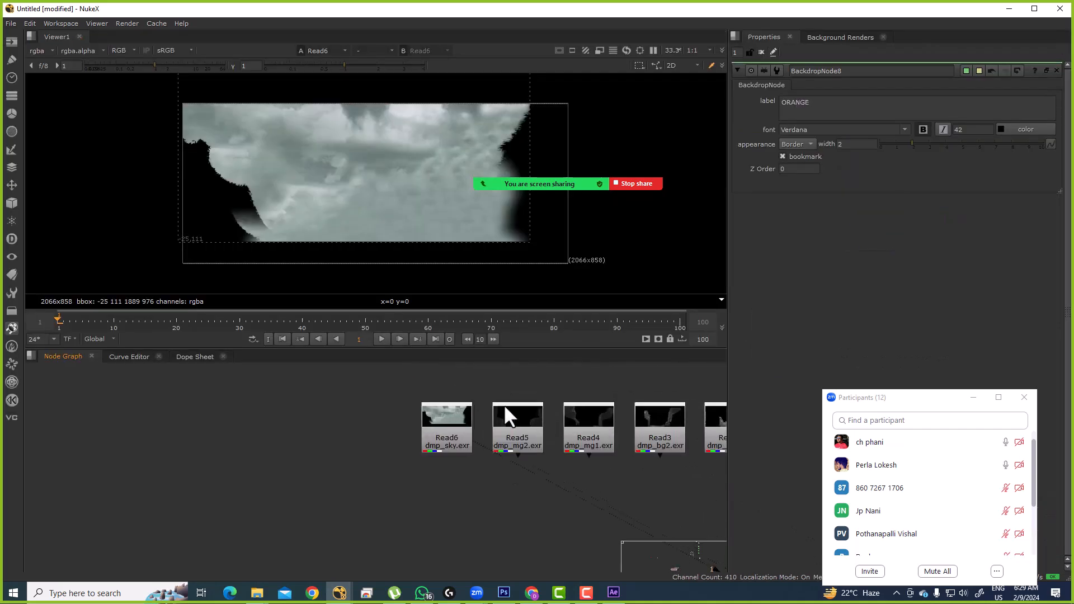
{"action": "left_click_drag", "start_coordinate": [516, 414], "coordinate": [372, 395]}
{"action": "key", "text": "1"}
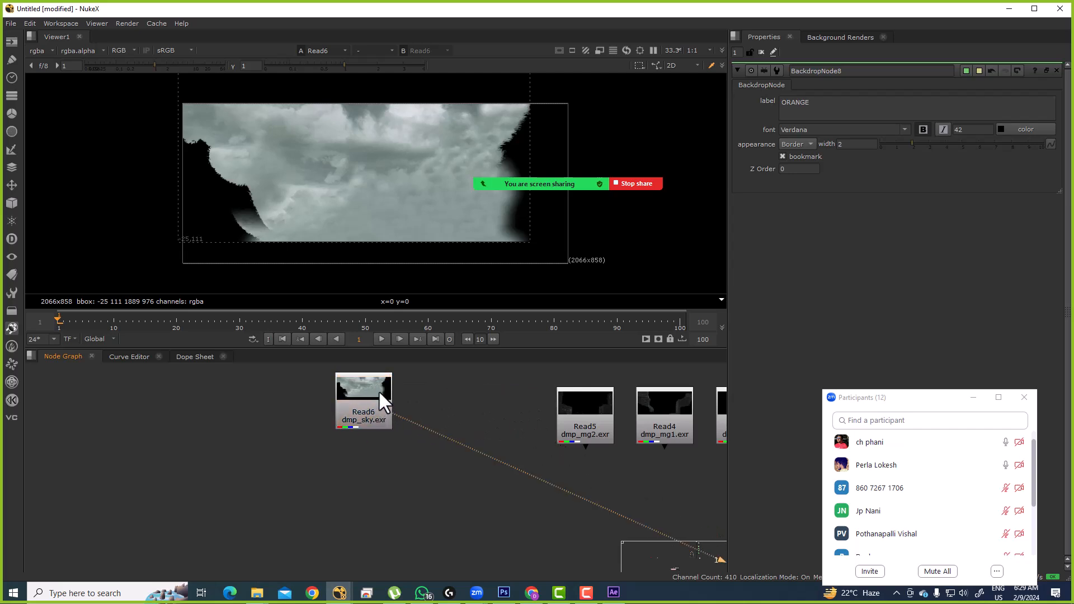
{"action": "key", "text": "a"}
{"action": "key", "text": "a"}
{"action": "scroll", "coordinate": [503, 425], "scroll_direction": "down", "scroll_amount": 1}
{"action": "scroll", "coordinate": [558, 424], "scroll_direction": "up", "scroll_amount": 3}
Step: Nudge the dmp_mg2 and dmp_mg1 Read nodes into position side by side
{"action": "left_click_drag", "start_coordinate": [528, 429], "coordinate": [532, 429]}
{"action": "left_click_drag", "start_coordinate": [601, 415], "coordinate": [596, 423]}
{"action": "left_click", "coordinate": [563, 451]}
{"action": "left_click_drag", "start_coordinate": [567, 458], "coordinate": [548, 430]}
{"action": "left_click_drag", "start_coordinate": [533, 386], "coordinate": [576, 425]}
{"action": "left_click", "coordinate": [555, 452]}
Step: Add Merge1 (over) layering dmp_mg2 onto dmp_mg1, view it, and raise the Viewer gain
{"action": "key", "text": "m"}
{"action": "left_click", "coordinate": [567, 456]}
{"action": "key", "text": "1"}
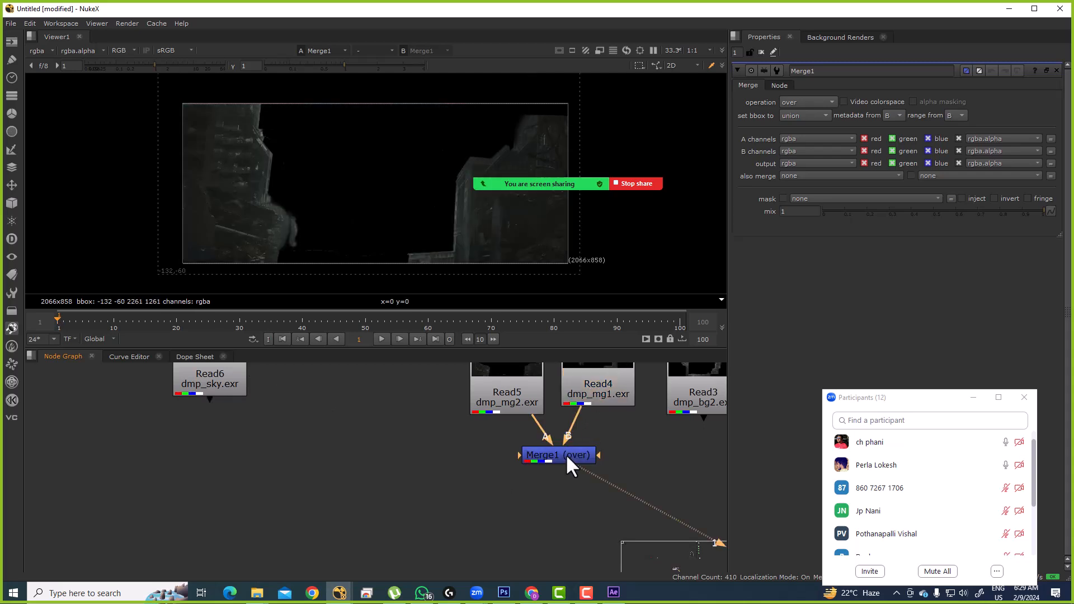
{"action": "left_click", "coordinate": [558, 454]}
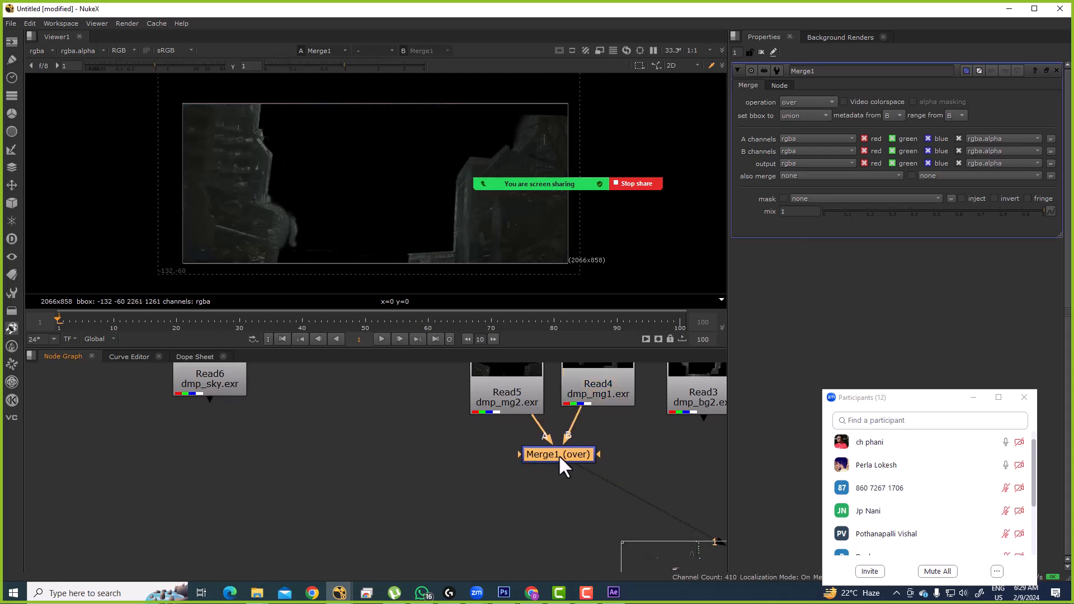
{"action": "left_click_drag", "start_coordinate": [162, 65], "coordinate": [190, 66]}
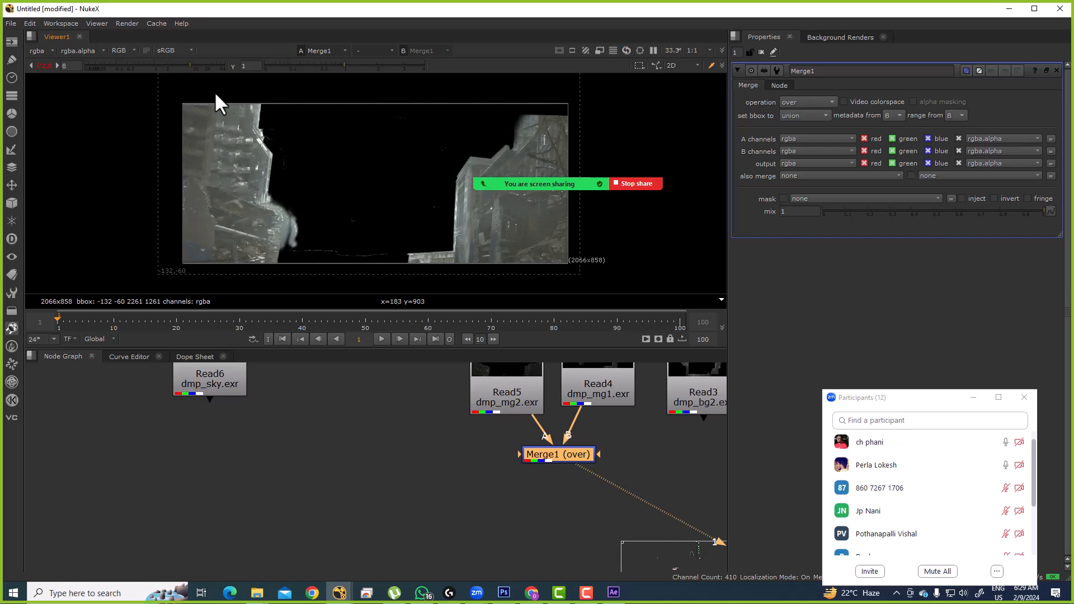
Step: Compare dmp_mg2 and dmp_mg1 individually, then view the Merge1 result again
{"action": "left_click", "coordinate": [527, 393]}
{"action": "key", "text": "1"}
{"action": "left_click", "coordinate": [592, 394]}
{"action": "key", "text": "1"}
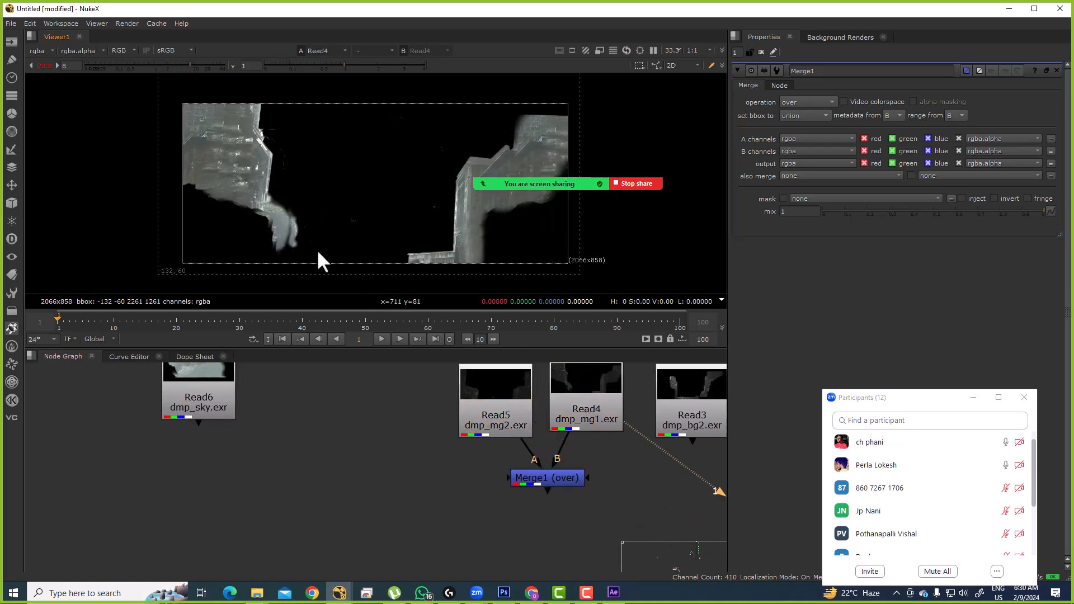
{"action": "left_click_drag", "start_coordinate": [590, 406], "coordinate": [587, 407]}
{"action": "left_click_drag", "start_coordinate": [488, 412], "coordinate": [491, 413]}
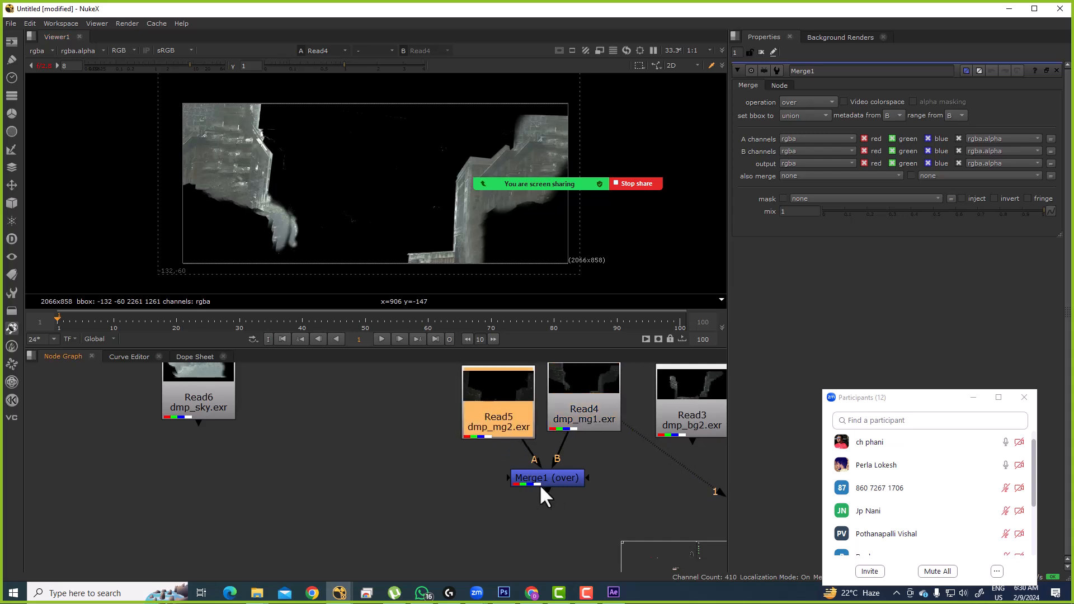
{"action": "left_click_drag", "start_coordinate": [554, 476], "coordinate": [556, 477]}
{"action": "key", "text": "1"}
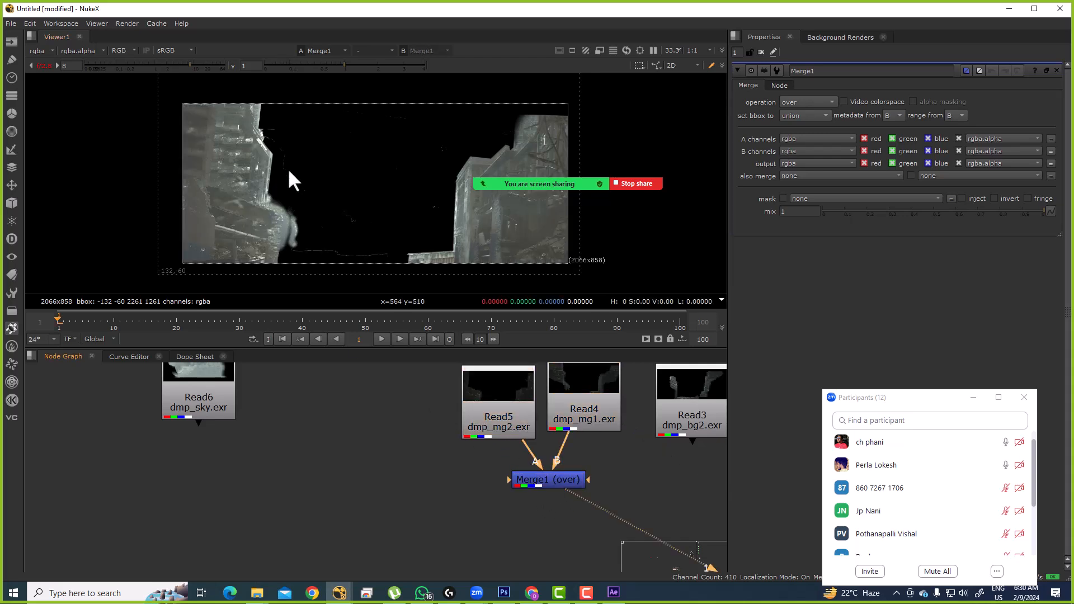
{"action": "scroll", "coordinate": [549, 473], "scroll_direction": "down", "scroll_amount": 3}
Step: Move the dmp_mg2, dmp_mg1 and Merge1 group to the left, clear of the other Reads
{"action": "left_click", "coordinate": [542, 482], "text": "ctrl"}
{"action": "left_click_drag", "start_coordinate": [542, 482], "coordinate": [249, 465]}
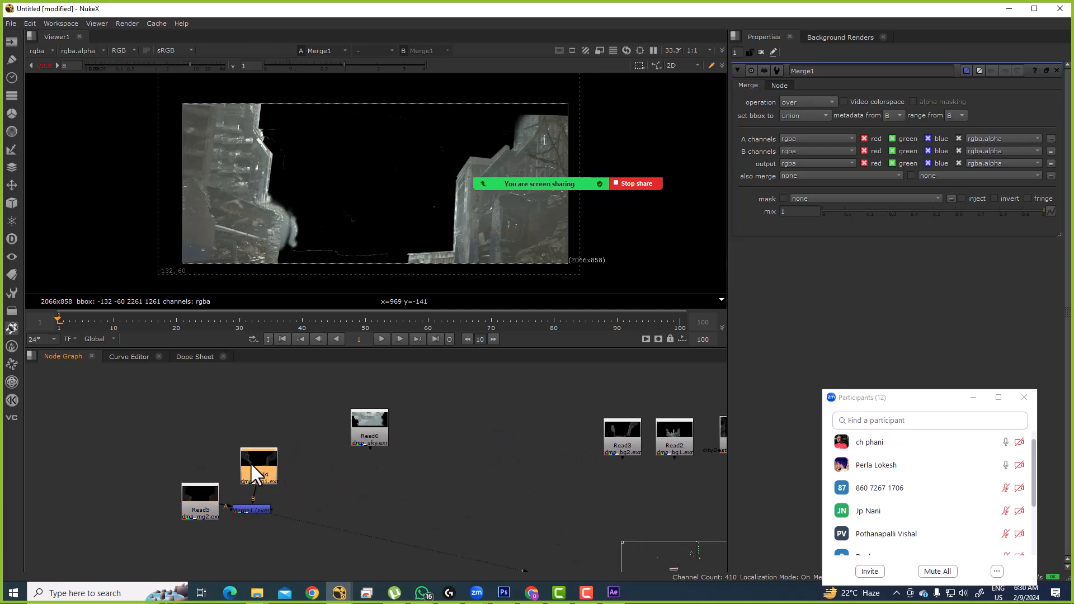
{"action": "left_click_drag", "start_coordinate": [269, 424], "coordinate": [178, 531]}
{"action": "left_click_drag", "start_coordinate": [243, 463], "coordinate": [229, 473]}
{"action": "left_click", "coordinate": [336, 453]}
{"action": "scroll", "coordinate": [576, 423], "scroll_direction": "up", "scroll_amount": 3}
{"action": "left_click", "coordinate": [595, 434]}
{"action": "left_click", "coordinate": [185, 413]}
{"action": "key", "text": "f"}
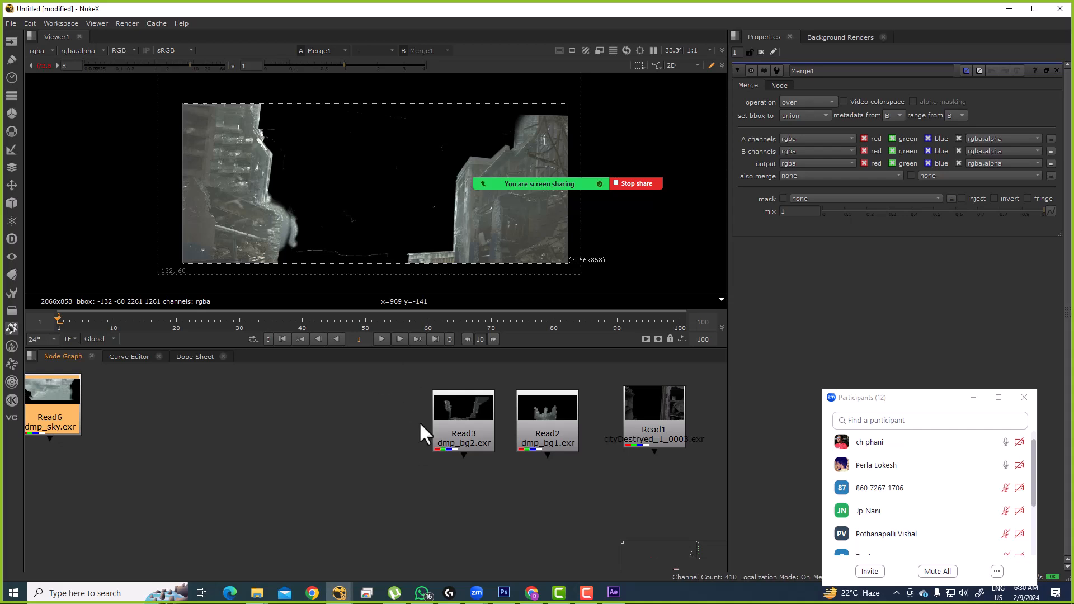
Step: View the Merge15 throne-scene composite at gain 1 in a maximized Viewer
{"action": "scroll", "coordinate": [436, 437], "scroll_direction": "down", "scroll_amount": 6}
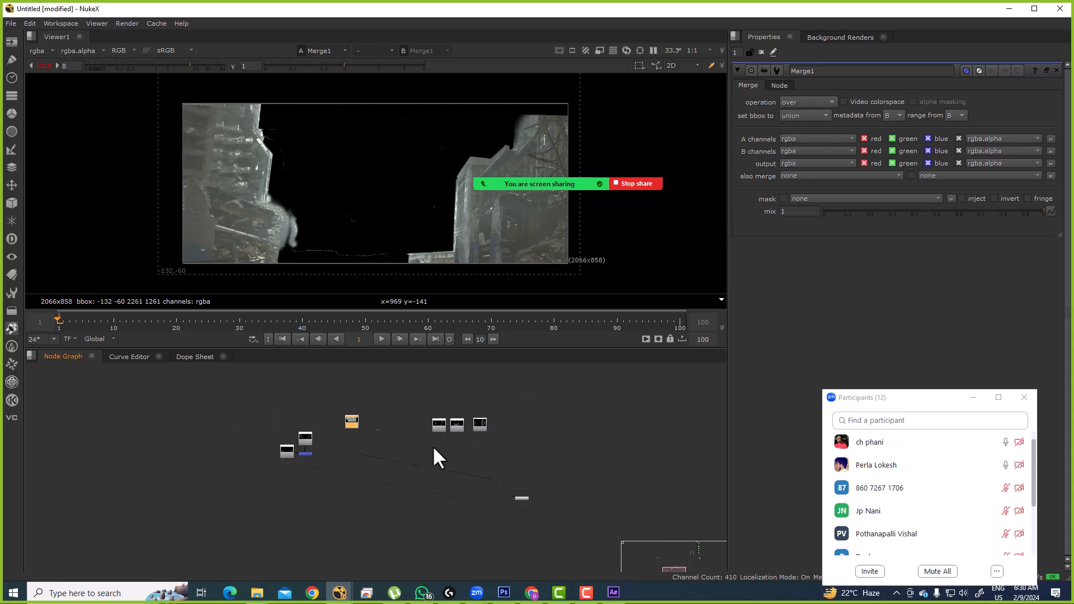
{"action": "scroll", "coordinate": [462, 417], "scroll_direction": "up", "scroll_amount": 8}
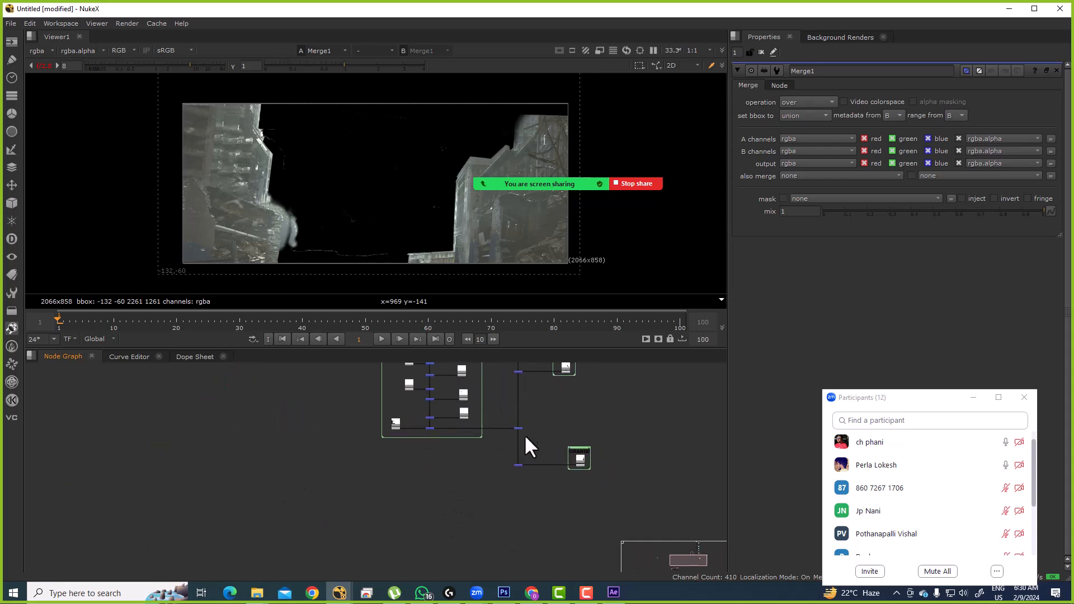
{"action": "left_click", "coordinate": [510, 487]}
{"action": "key", "text": "1"}
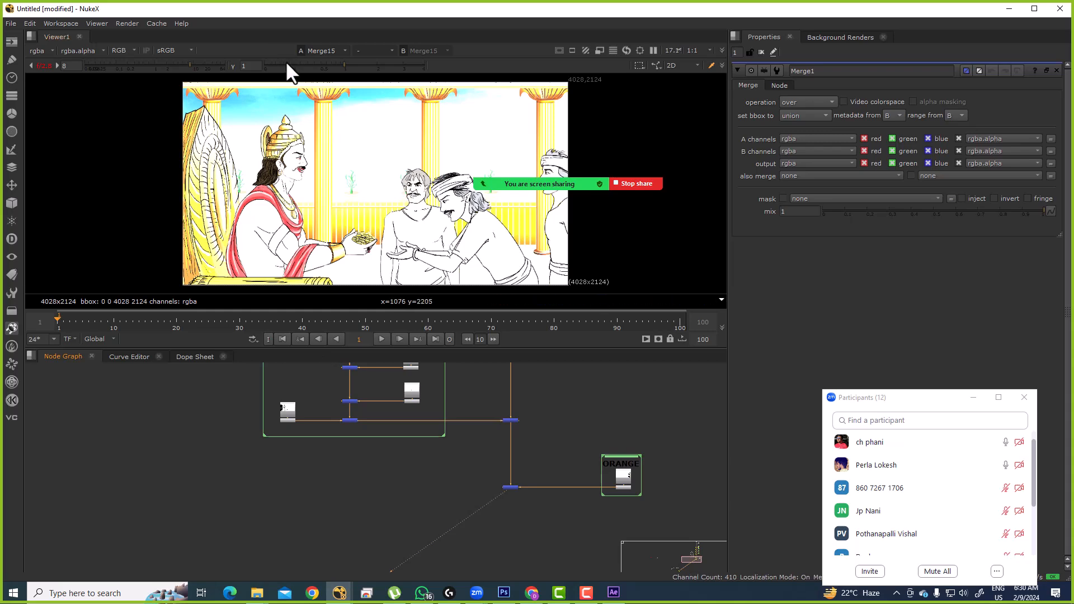
{"action": "left_click", "coordinate": [198, 65], "text": "ctrl"}
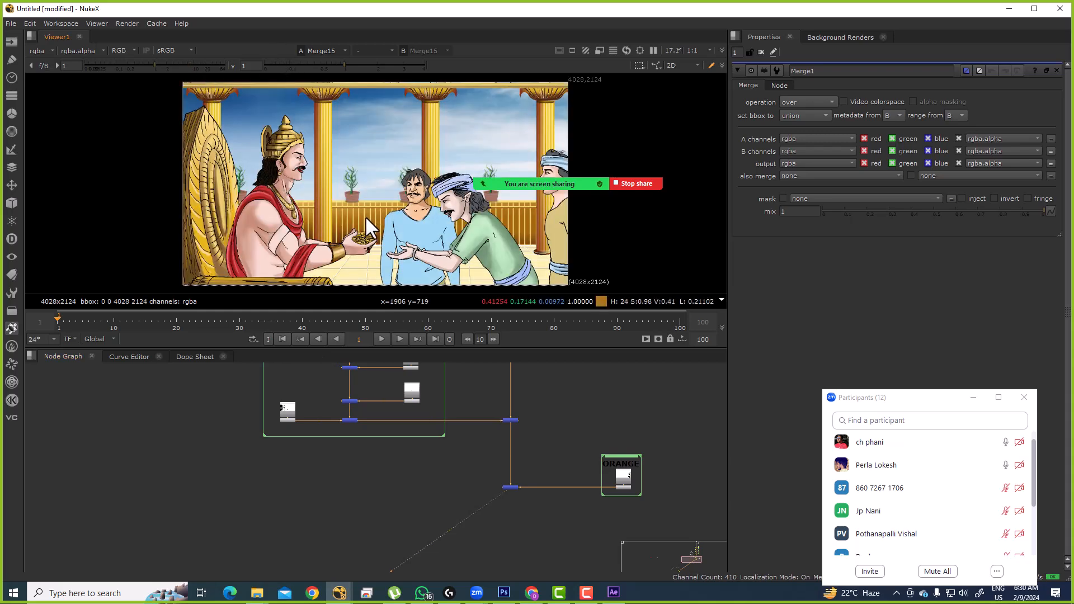
{"action": "key", "text": "space"}
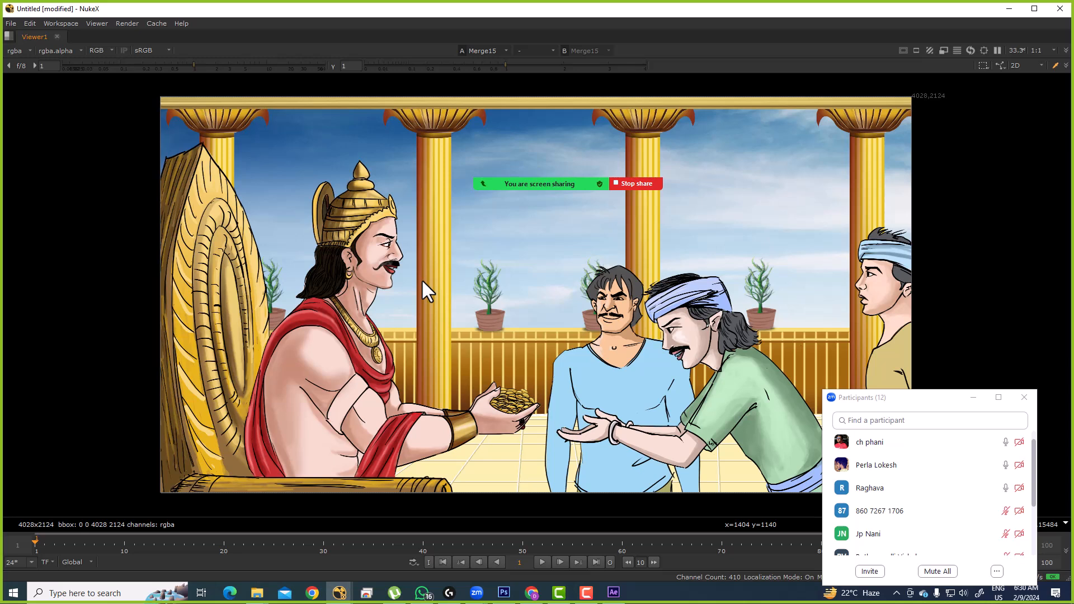
Step: Sample pixel colours over several regions of the composite, including the throne area
{"action": "left_click_drag", "start_coordinate": [481, 204], "coordinate": [545, 260]}
{"action": "left_click_drag", "start_coordinate": [343, 131], "coordinate": [545, 226]}
{"action": "left_click_drag", "start_coordinate": [313, 372], "coordinate": [750, 491]}
{"action": "left_click_drag", "start_coordinate": [165, 116], "coordinate": [561, 467]}
{"action": "left_click_drag", "start_coordinate": [593, 334], "coordinate": [450, 318]}
{"action": "key", "text": "space"}
Step: Zoom to 120% on the standing man's face and sample its colour
{"action": "scroll", "coordinate": [485, 408], "scroll_direction": "down", "scroll_amount": 5}
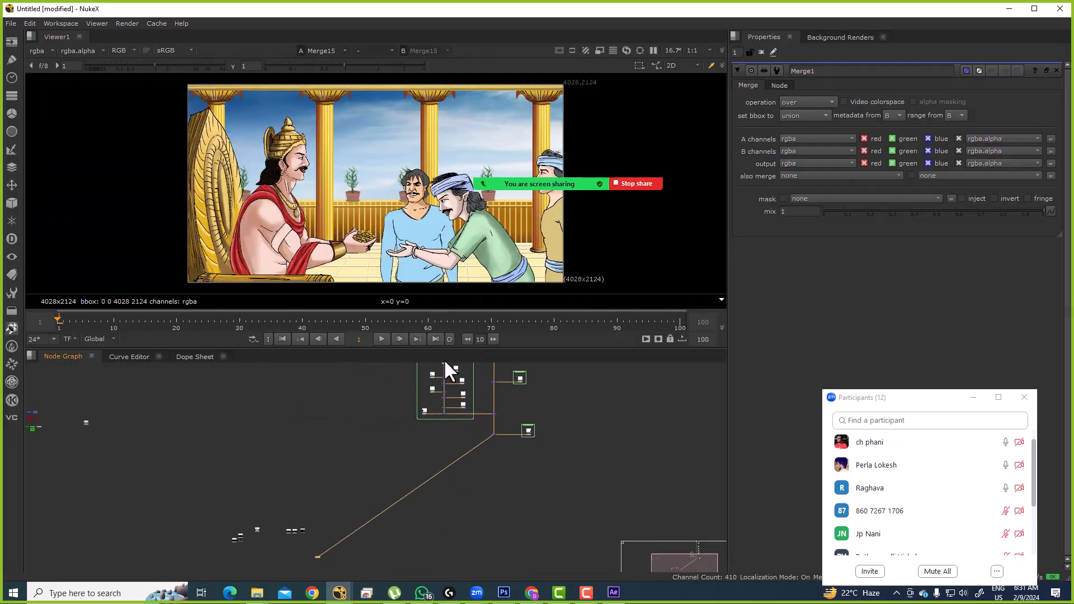
{"action": "key", "text": "space"}
{"action": "scroll", "coordinate": [615, 313], "scroll_direction": "up", "scroll_amount": 6}
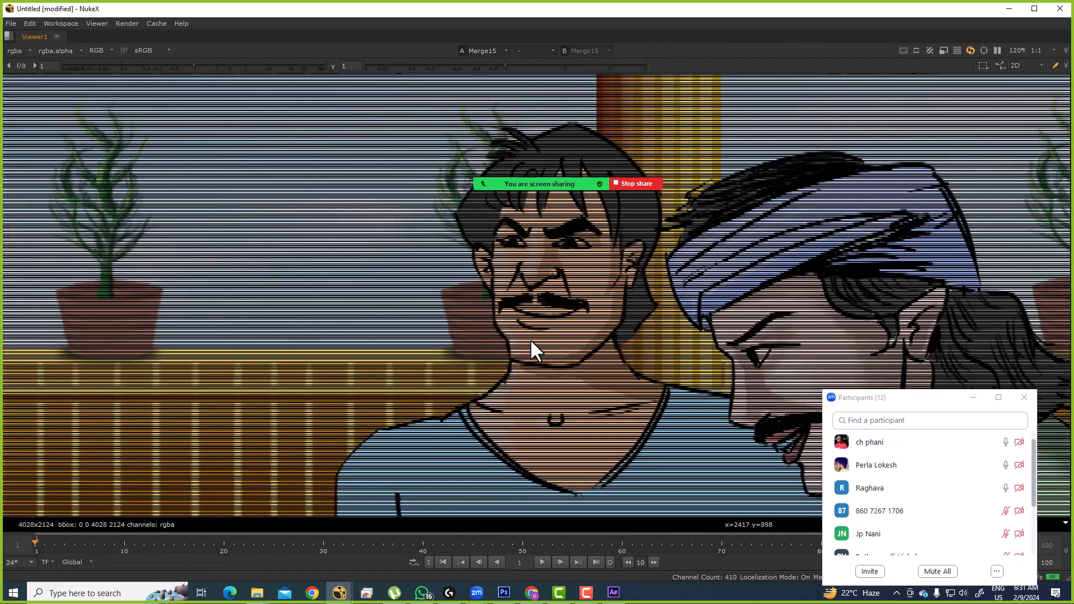
{"action": "left_click_drag", "start_coordinate": [529, 338], "coordinate": [463, 339]}
{"action": "left_click_drag", "start_coordinate": [516, 313], "coordinate": [468, 295]}
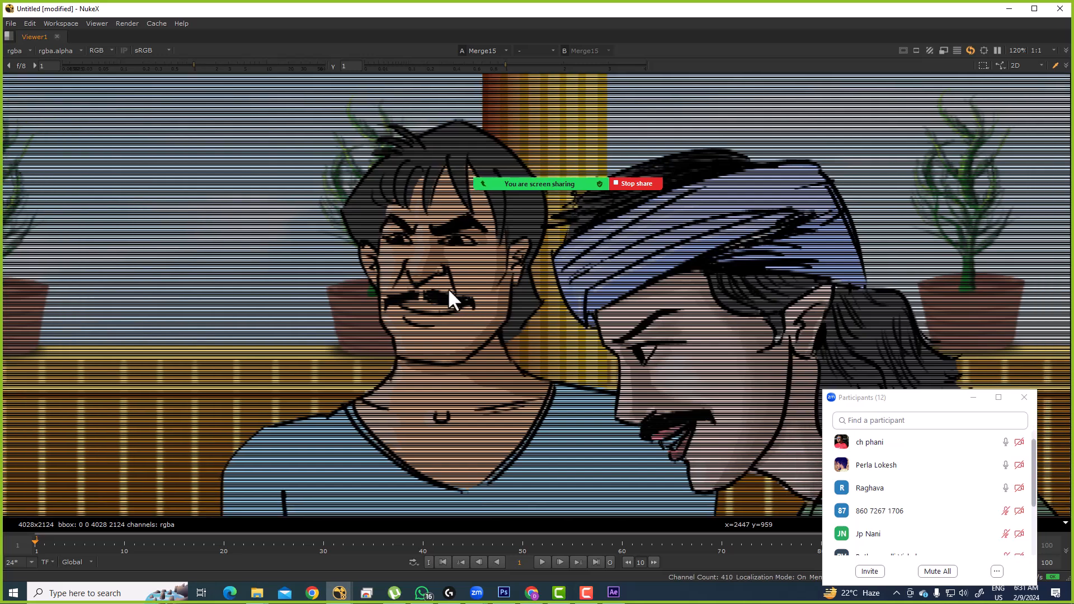
{"action": "left_click_drag", "start_coordinate": [374, 176], "coordinate": [459, 325]}
{"action": "key", "text": "space"}
{"action": "scroll", "coordinate": [524, 461], "scroll_direction": "down", "scroll_amount": 3}
{"action": "scroll", "coordinate": [521, 421], "scroll_direction": "up", "scroll_amount": 5}
Step: Jump to the CYON backdrop (BackdropNode5) using the Tab node search
{"action": "left_click", "coordinate": [575, 413]}
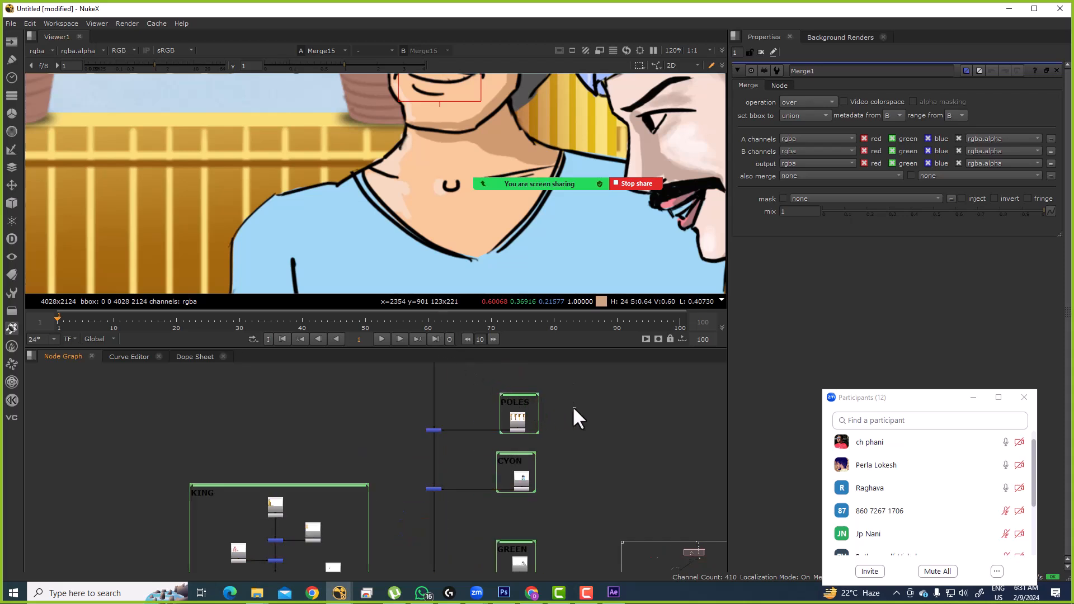
{"action": "key", "text": "Tab"}
{"action": "type", "text": "CYO"}
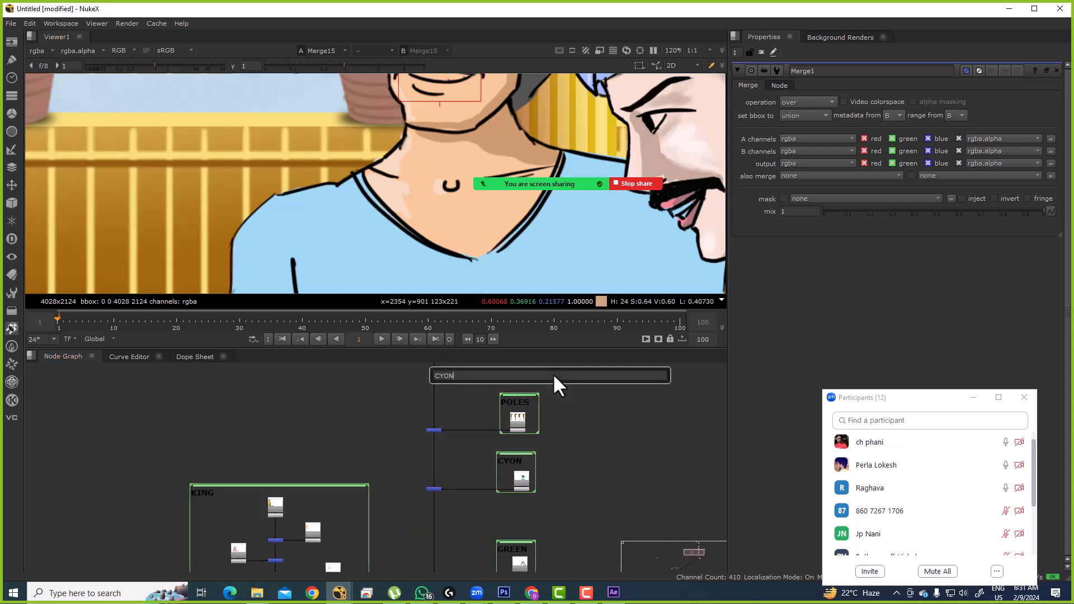
{"action": "key", "text": "Escape"}
{"action": "left_click_drag", "start_coordinate": [449, 430], "coordinate": [453, 430]}
{"action": "key", "text": "Tab"}
{"action": "type", "text": "cy"}
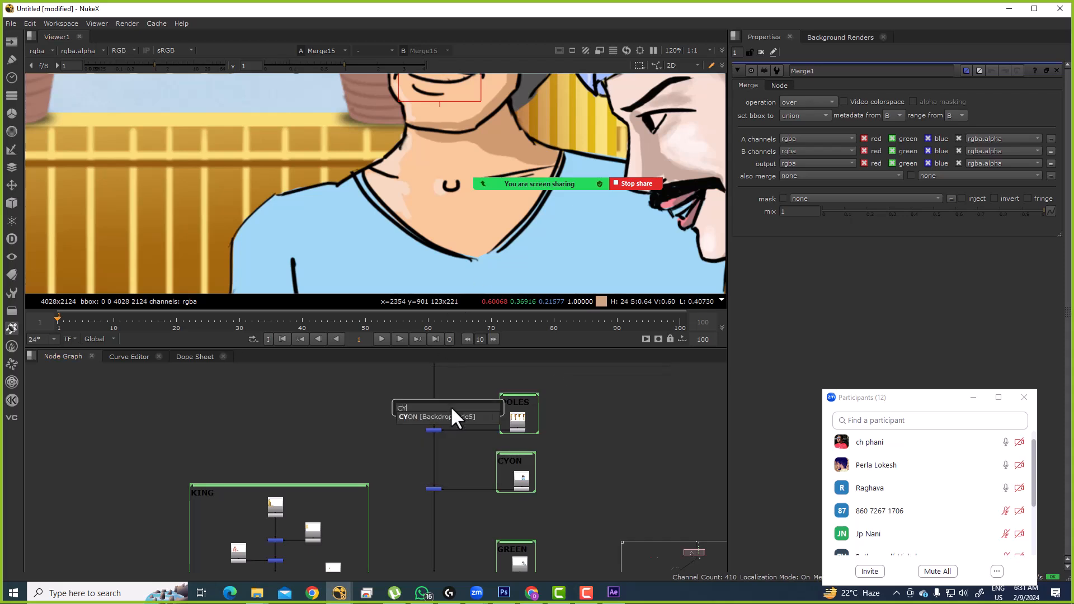
{"action": "key", "text": "Return"}
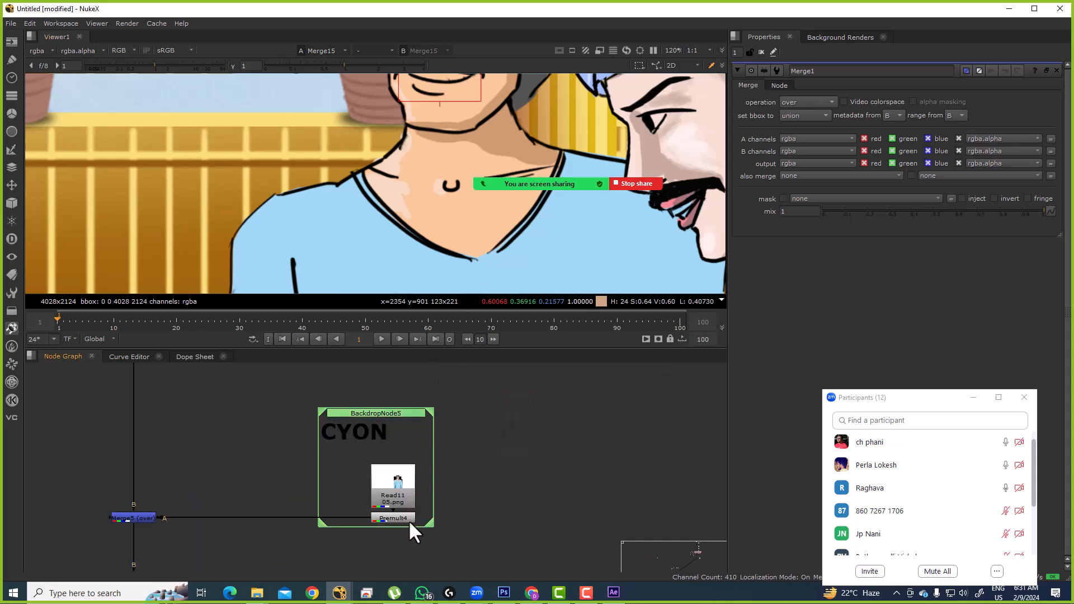
Step: View Premult4's isolated standing man in a maximized Viewer and sample his face
{"action": "double_click", "coordinate": [411, 518]}
{"action": "key", "text": "1"}
{"action": "key", "text": "space"}
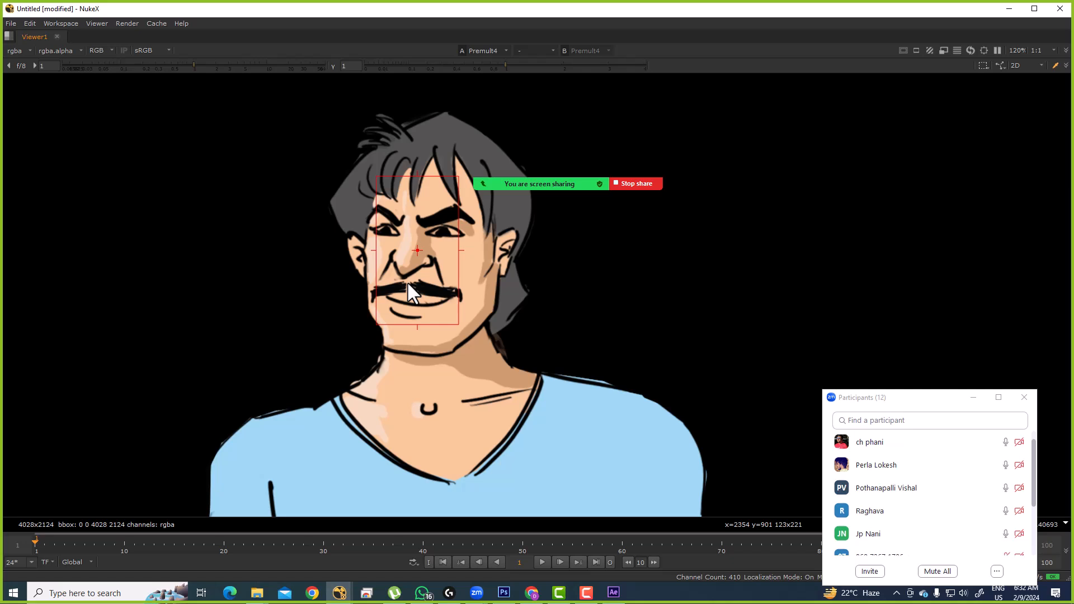
{"action": "left_click_drag", "start_coordinate": [314, 122], "coordinate": [540, 363]}
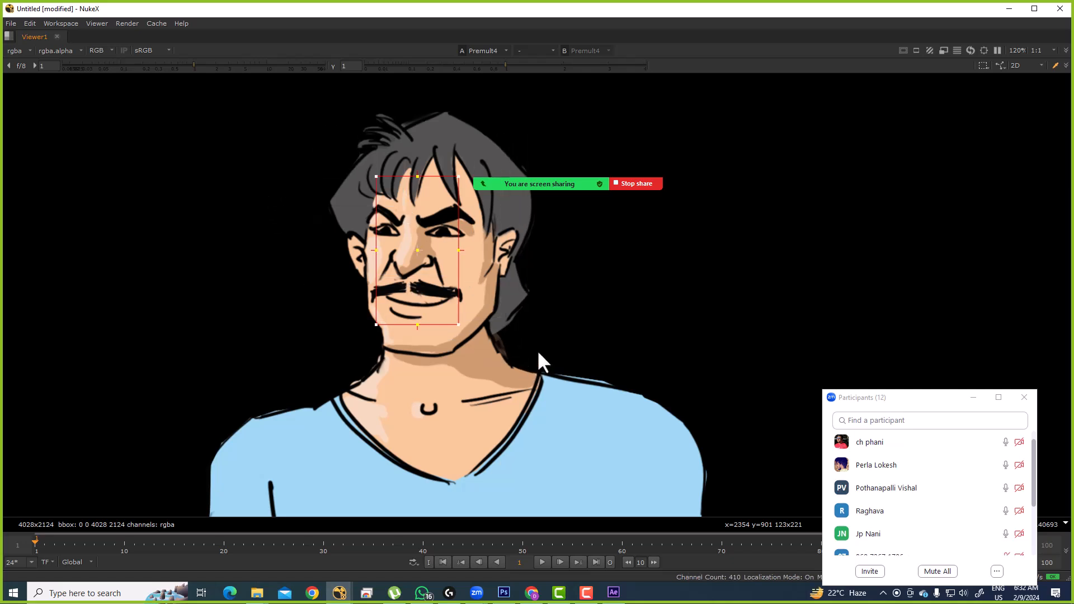
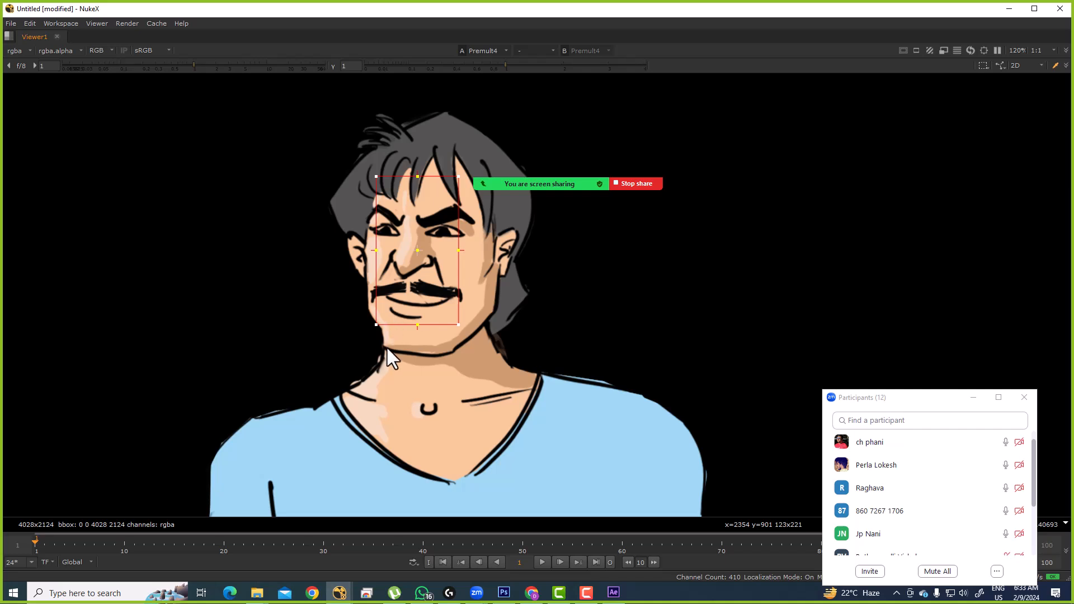
Step: Restore the full workspace and display the 2066x858 Read6 sky plate in the viewer
{"action": "key", "text": "space"}
{"action": "scroll", "coordinate": [468, 464], "scroll_direction": "down", "scroll_amount": 5}
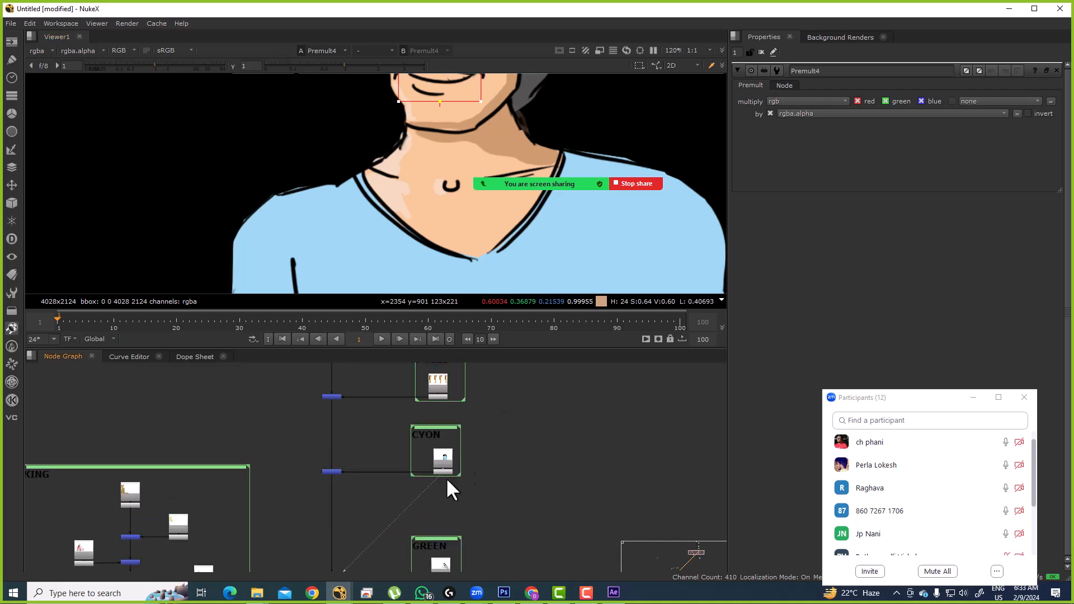
{"action": "scroll", "coordinate": [467, 435], "scroll_direction": "up", "scroll_amount": 5}
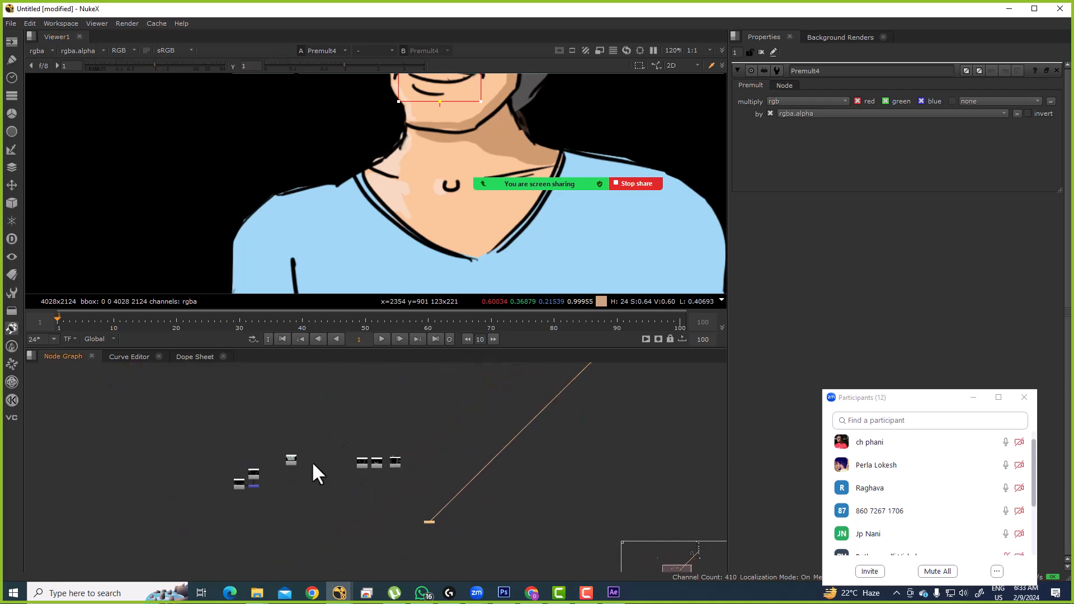
{"action": "scroll", "coordinate": [339, 448], "scroll_direction": "up", "scroll_amount": 5}
{"action": "left_click", "coordinate": [269, 433]}
{"action": "scroll", "coordinate": [313, 434], "scroll_direction": "down", "scroll_amount": 5}
{"action": "left_click_drag", "start_coordinate": [339, 435], "coordinate": [345, 477]}
{"action": "left_click_drag", "start_coordinate": [401, 416], "coordinate": [392, 390]}
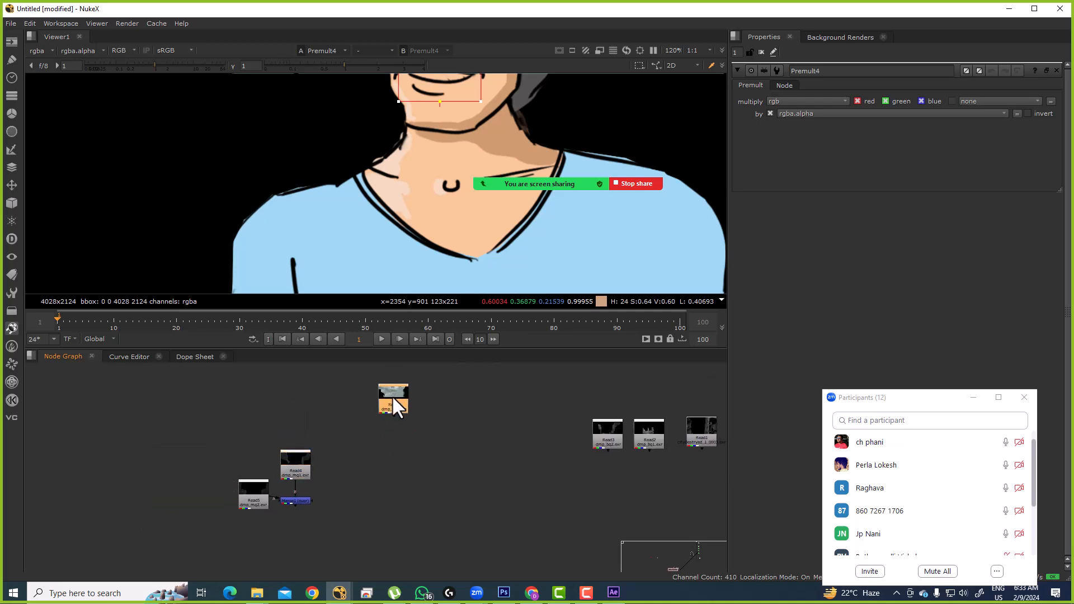
{"action": "key", "text": "1"}
{"action": "scroll", "coordinate": [402, 229], "scroll_direction": "down", "scroll_amount": 10}
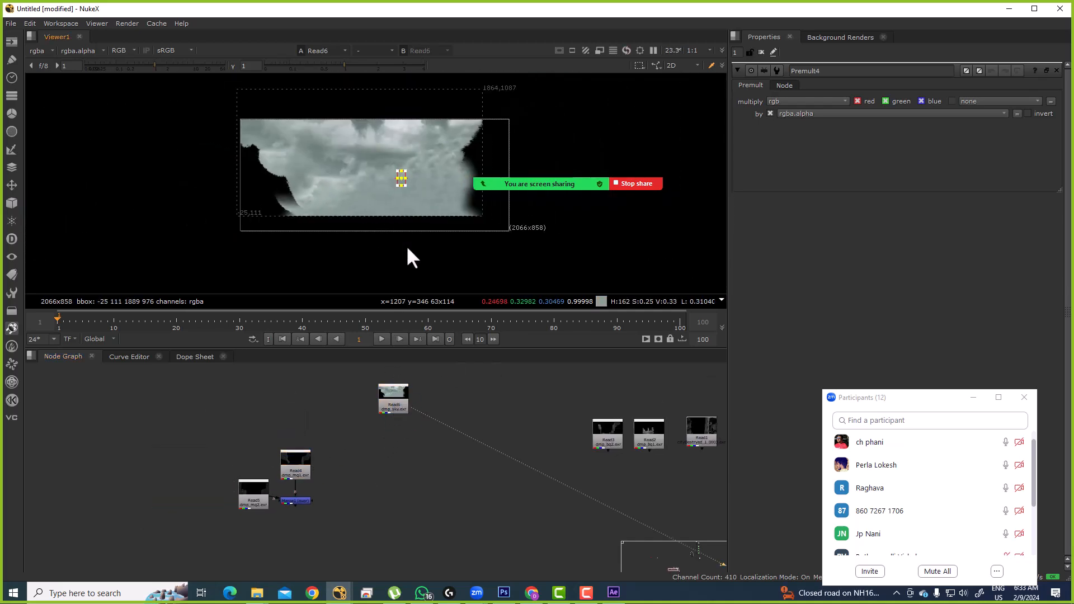
Step: Preview the Read2 and Read3 plates in the viewer
{"action": "scroll", "coordinate": [626, 439], "scroll_direction": "up", "scroll_amount": 3}
{"action": "left_click", "coordinate": [671, 445]}
{"action": "key", "text": "1"}
{"action": "left_click", "coordinate": [618, 435]}
{"action": "key", "text": "1"}
{"action": "scroll", "coordinate": [599, 458], "scroll_direction": "up", "scroll_amount": 1}
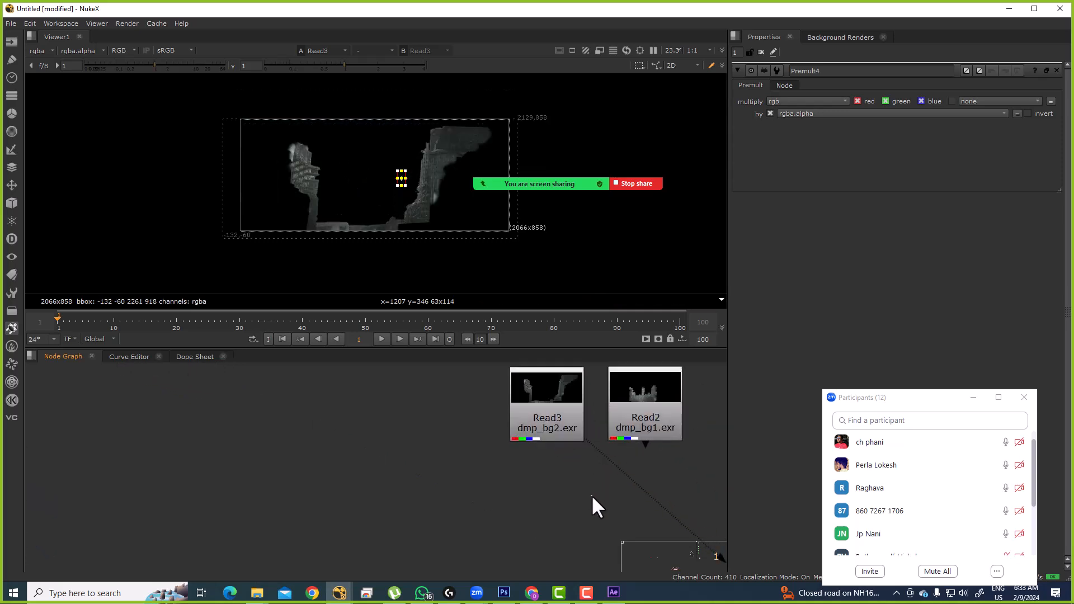
Step: Add Merge16 below Read3, connect its A input to Read2, and swap its A and B inputs
{"action": "key", "text": "m"}
{"action": "mouse_move", "coordinate": [591, 497]}
{"action": "left_mouse_down"}
{"action": "mouse_move", "coordinate": [622, 487]}
{"action": "mouse_move", "coordinate": [590, 512]}
{"action": "left_mouse_up"}
{"action": "left_click_drag", "start_coordinate": [578, 475], "coordinate": [636, 407]}
{"action": "left_click_drag", "start_coordinate": [609, 446], "coordinate": [612, 420]}
{"action": "left_click_drag", "start_coordinate": [640, 451], "coordinate": [544, 526]}
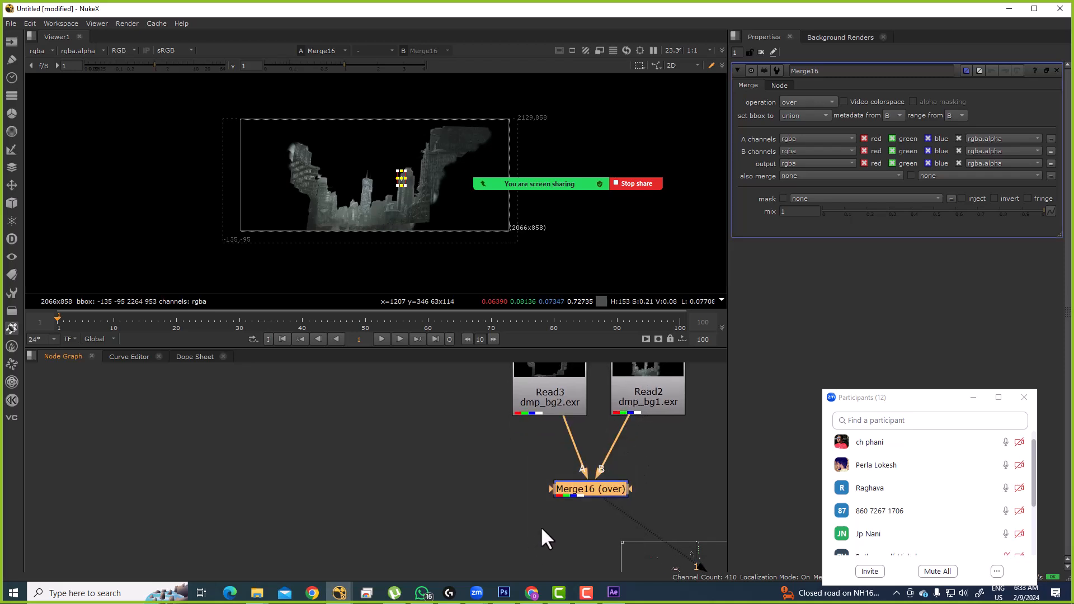
{"action": "scroll", "coordinate": [391, 196], "scroll_direction": "up", "scroll_amount": 5}
{"action": "left_click_drag", "start_coordinate": [359, 259], "coordinate": [378, 221]}
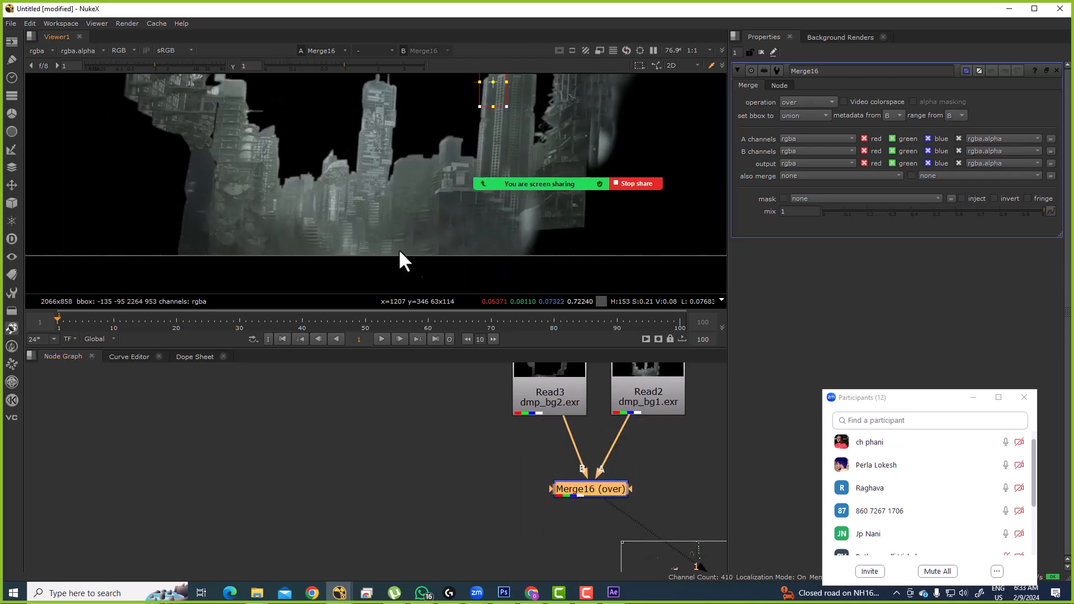
{"action": "key", "text": "shift+x"}
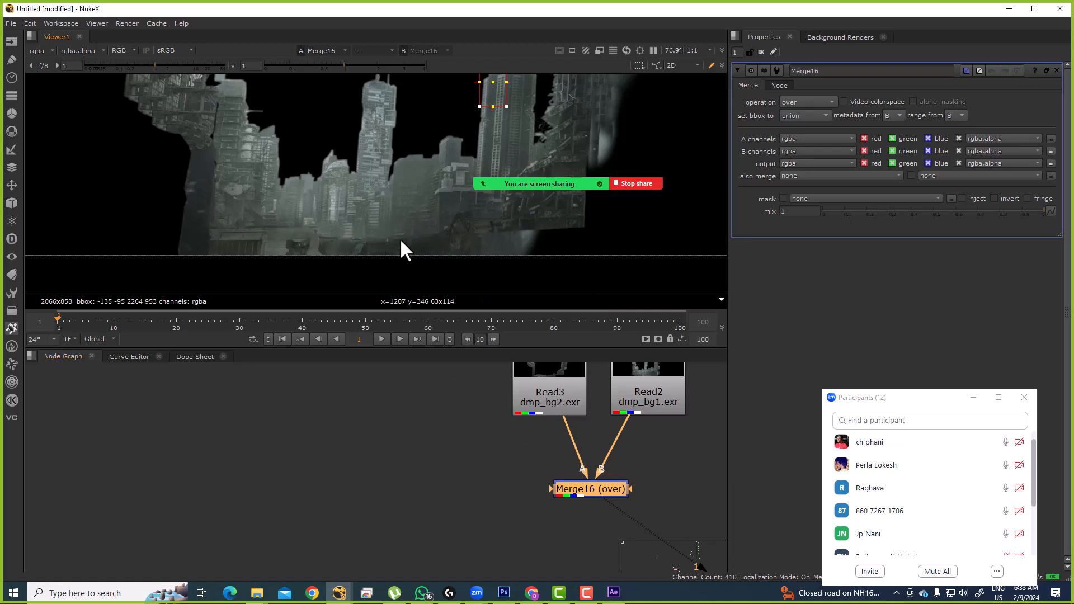
Step: Rearrange Read3, Read2 and Read1 so they sit neatly beside Merge16
{"action": "key", "text": "Tab"}
{"action": "key", "text": "Tab"}
{"action": "scroll", "coordinate": [576, 416], "scroll_direction": "down", "scroll_amount": 3}
{"action": "left_click_drag", "start_coordinate": [566, 408], "coordinate": [536, 454]}
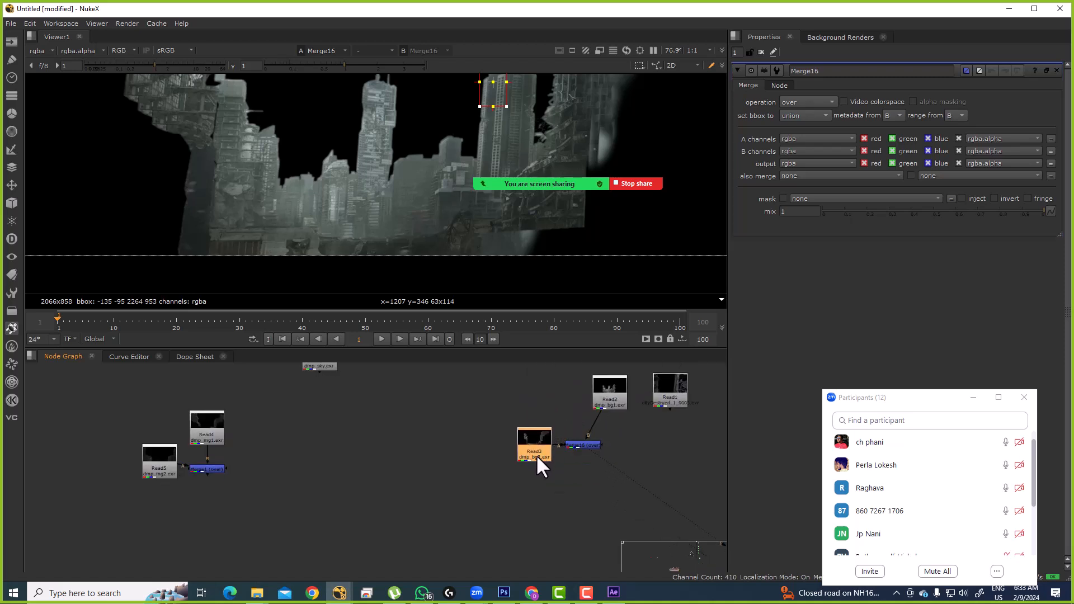
{"action": "left_click_drag", "start_coordinate": [609, 393], "coordinate": [585, 432]}
{"action": "scroll", "coordinate": [582, 402], "scroll_direction": "down", "scroll_amount": 4}
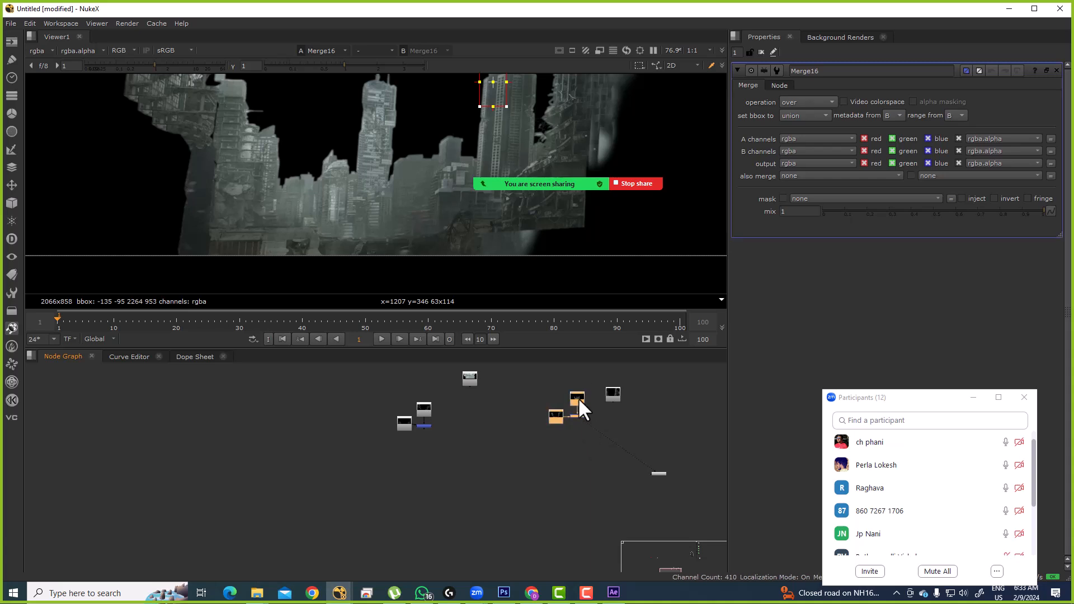
{"action": "scroll", "coordinate": [572, 393], "scroll_direction": "up", "scroll_amount": 2}
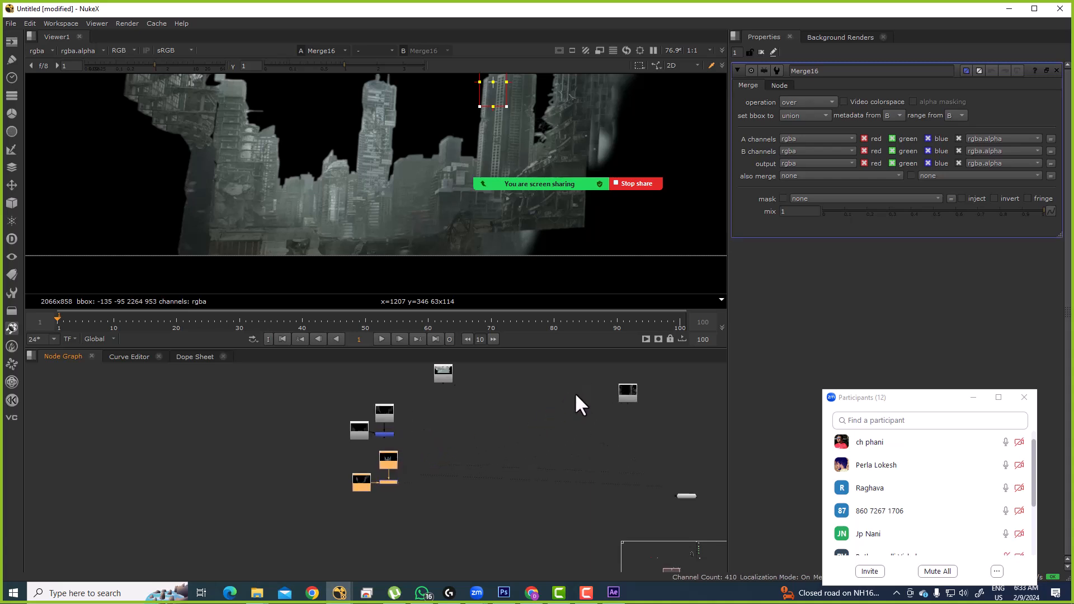
{"action": "left_click_drag", "start_coordinate": [626, 394], "coordinate": [450, 527]}
{"action": "scroll", "coordinate": [502, 446], "scroll_direction": "up", "scroll_amount": 3}
{"action": "key", "text": "1"}
{"action": "scroll", "coordinate": [420, 277], "scroll_direction": "down", "scroll_amount": 5}
{"action": "mouse_move", "coordinate": [450, 526]}
{"action": "left_mouse_down"}
{"action": "mouse_move", "coordinate": [568, 435]}
{"action": "mouse_move", "coordinate": [437, 512]}
{"action": "left_mouse_up"}
{"action": "scroll", "coordinate": [448, 448], "scroll_direction": "down", "scroll_amount": 3}
Step: Expand the Node Graph to fill the window and tidy the node positions
{"action": "key", "text": "space"}
{"action": "left_click", "coordinate": [474, 299]}
{"action": "left_click", "coordinate": [396, 354]}
{"action": "left_click", "coordinate": [406, 416]}
{"action": "left_click", "coordinate": [367, 447]}
{"action": "left_click_drag", "start_coordinate": [432, 503], "coordinate": [430, 503]}
{"action": "left_click", "coordinate": [479, 425]}
{"action": "left_click_drag", "start_coordinate": [508, 244], "coordinate": [460, 311]}
{"action": "left_click_drag", "start_coordinate": [428, 363], "coordinate": [459, 436]}
{"action": "left_click", "coordinate": [426, 473]}
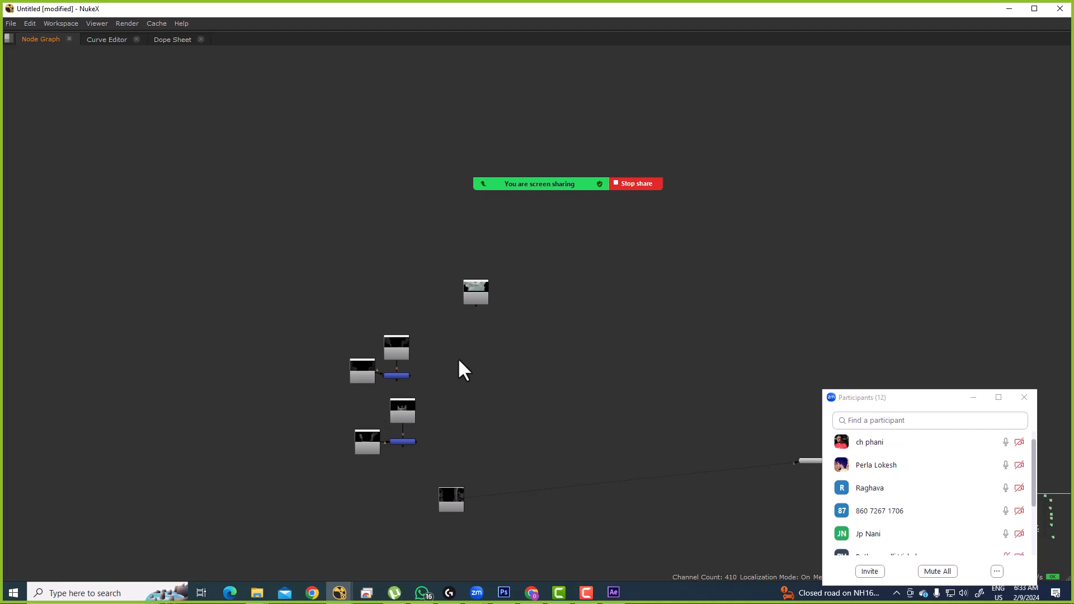
Step: Restore the workspace and add a new Merge17 node below the Read6 sky plate
{"action": "left_click_drag", "start_coordinate": [507, 309], "coordinate": [535, 300]}
{"action": "key", "text": "space"}
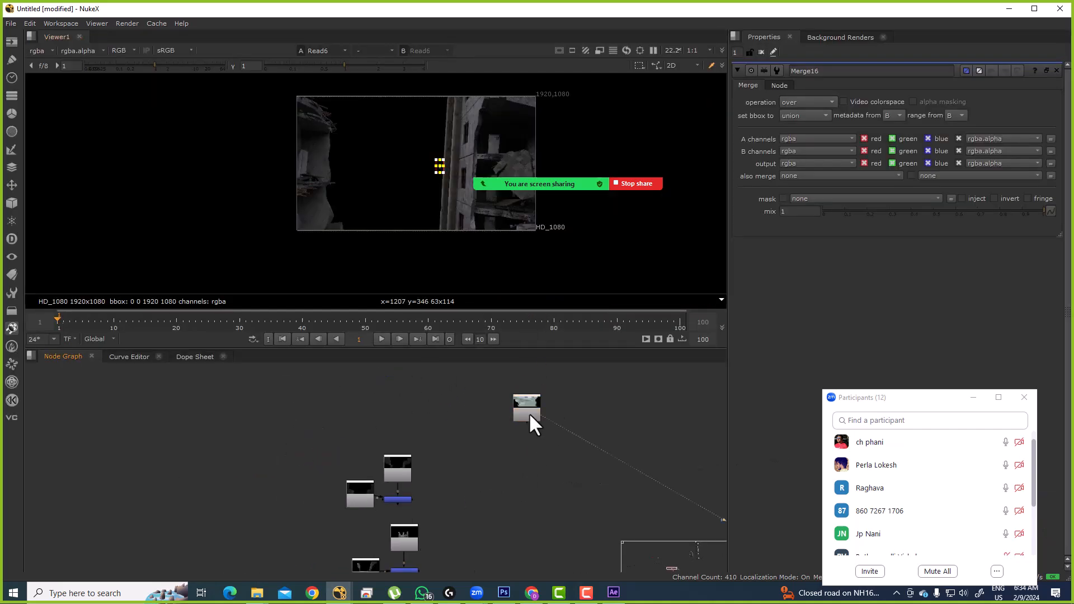
{"action": "key", "text": "1"}
{"action": "key", "text": "m"}
{"action": "scroll", "coordinate": [527, 481], "scroll_direction": "up", "scroll_amount": 3}
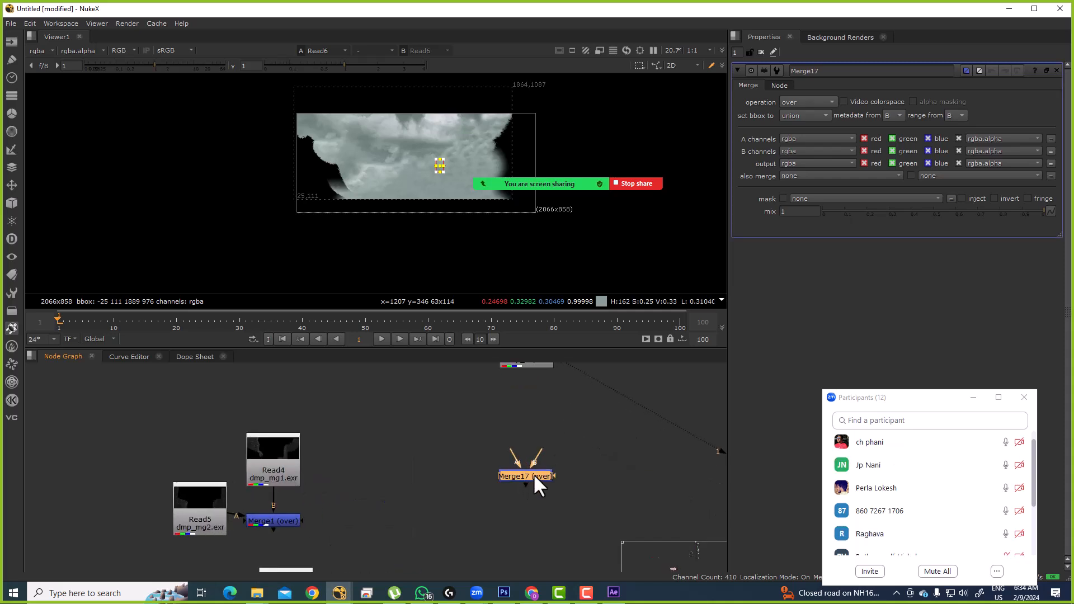
{"action": "left_click", "coordinate": [564, 432]}
{"action": "left_click_drag", "start_coordinate": [563, 432], "coordinate": [565, 463]}
{"action": "left_click_drag", "start_coordinate": [536, 381], "coordinate": [532, 418]}
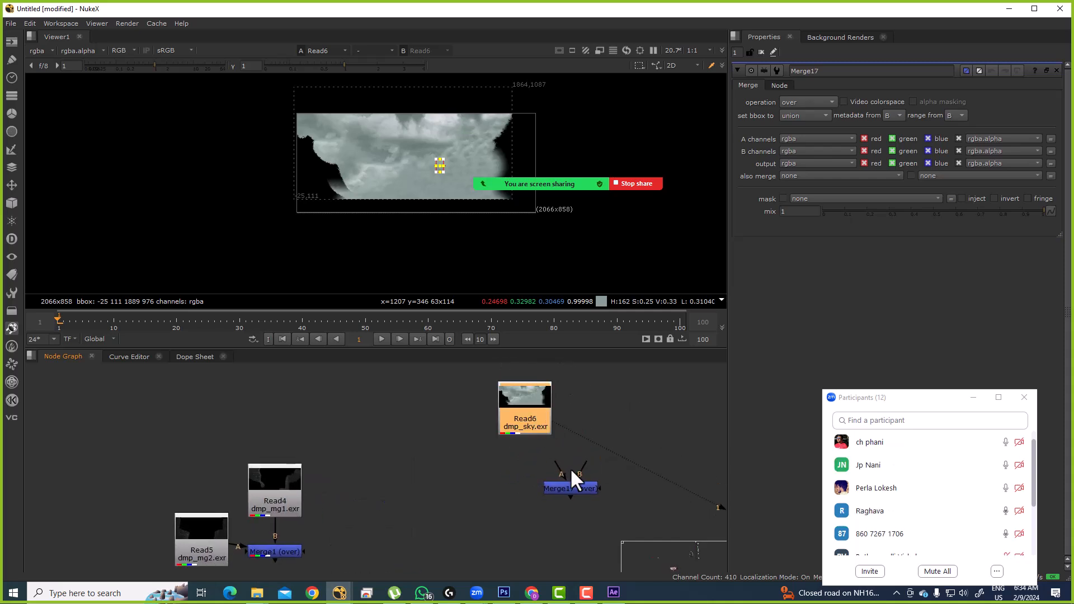
Step: Connect Merge17's B input to Read6 and A to Merge1, then view the composite
{"action": "left_click_drag", "start_coordinate": [574, 458], "coordinate": [563, 398]}
{"action": "scroll", "coordinate": [570, 442], "scroll_direction": "down", "scroll_amount": 2}
{"action": "left_click", "coordinate": [564, 475]}
{"action": "left_click_drag", "start_coordinate": [552, 460], "coordinate": [389, 509]}
{"action": "left_click_drag", "start_coordinate": [554, 475], "coordinate": [529, 532]}
{"action": "key", "text": "1"}
{"action": "left_click", "coordinate": [533, 524]}
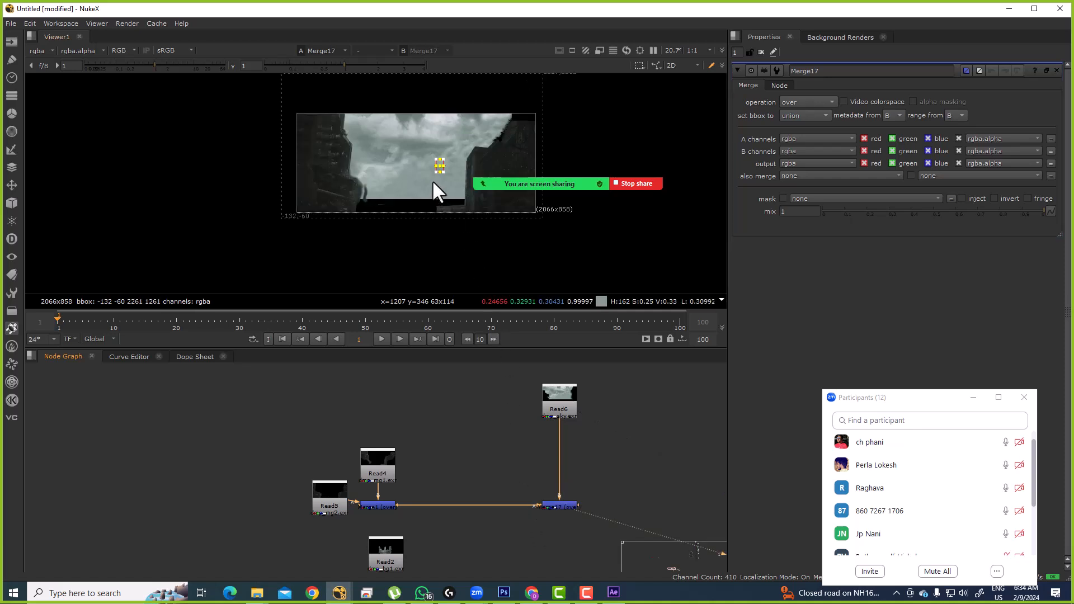
Step: Compare the Read6 and Read4 plates in the viewer and open Read6's properties
{"action": "left_click_drag", "start_coordinate": [553, 438], "coordinate": [513, 461]}
{"action": "left_click_drag", "start_coordinate": [525, 423], "coordinate": [521, 427]}
{"action": "key", "text": "1"}
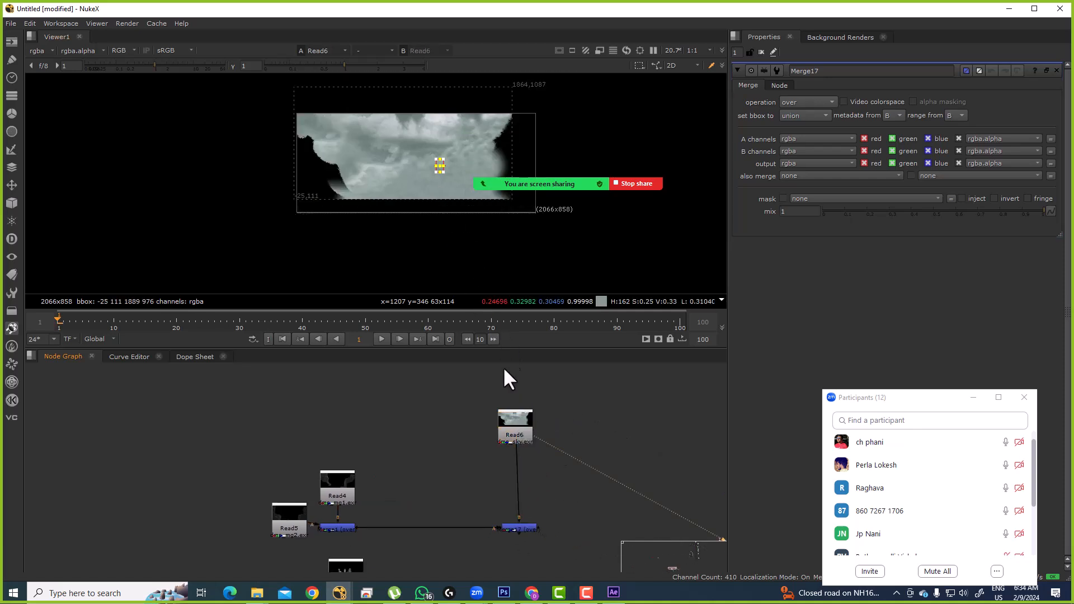
{"action": "left_click", "coordinate": [349, 487]}
{"action": "key", "text": "1"}
{"action": "scroll", "coordinate": [511, 435], "scroll_direction": "down", "scroll_amount": 5}
{"action": "scroll", "coordinate": [465, 454], "scroll_direction": "up", "scroll_amount": 3}
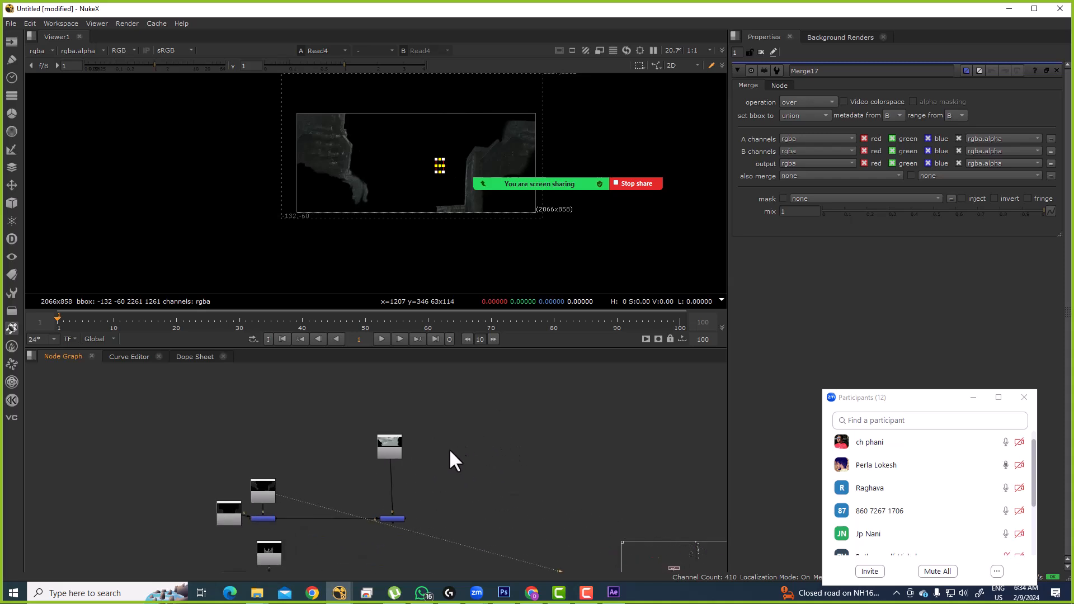
{"action": "double_click", "coordinate": [398, 441]}
Step: Set the project's full size format to HD_1080 1920x1080
{"action": "key", "text": "1"}
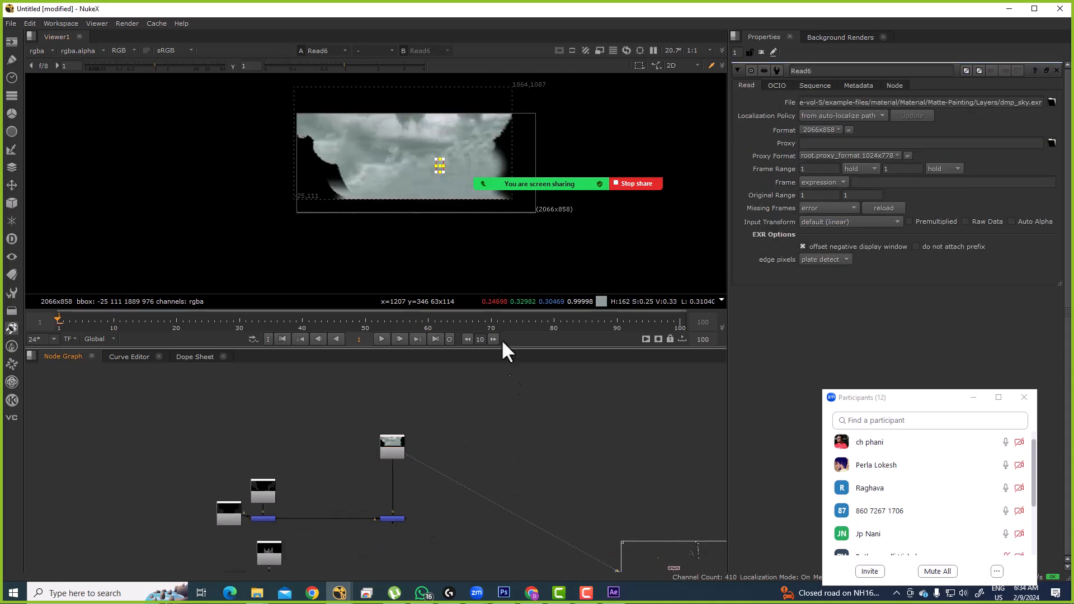
{"action": "key", "text": "s"}
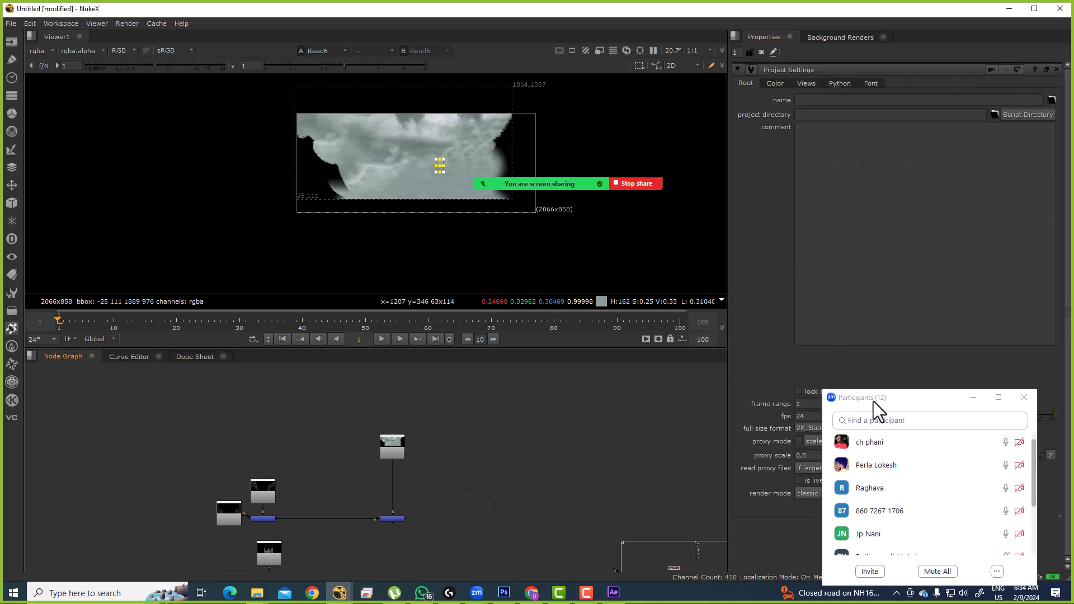
{"action": "left_click_drag", "start_coordinate": [892, 395], "coordinate": [877, 483]}
{"action": "left_click", "coordinate": [856, 427]}
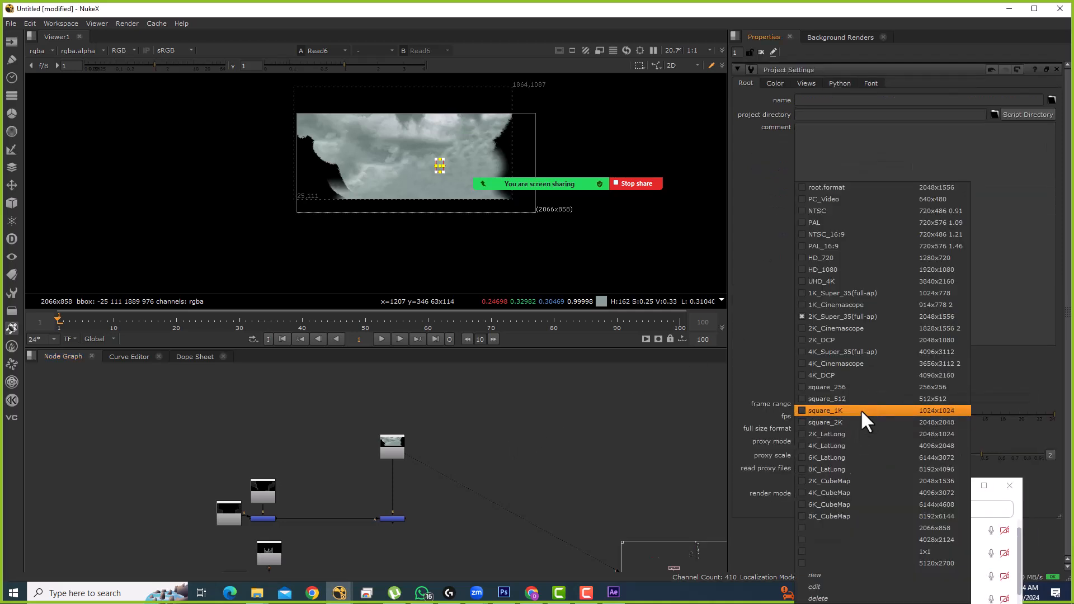
{"action": "left_click", "coordinate": [906, 271]}
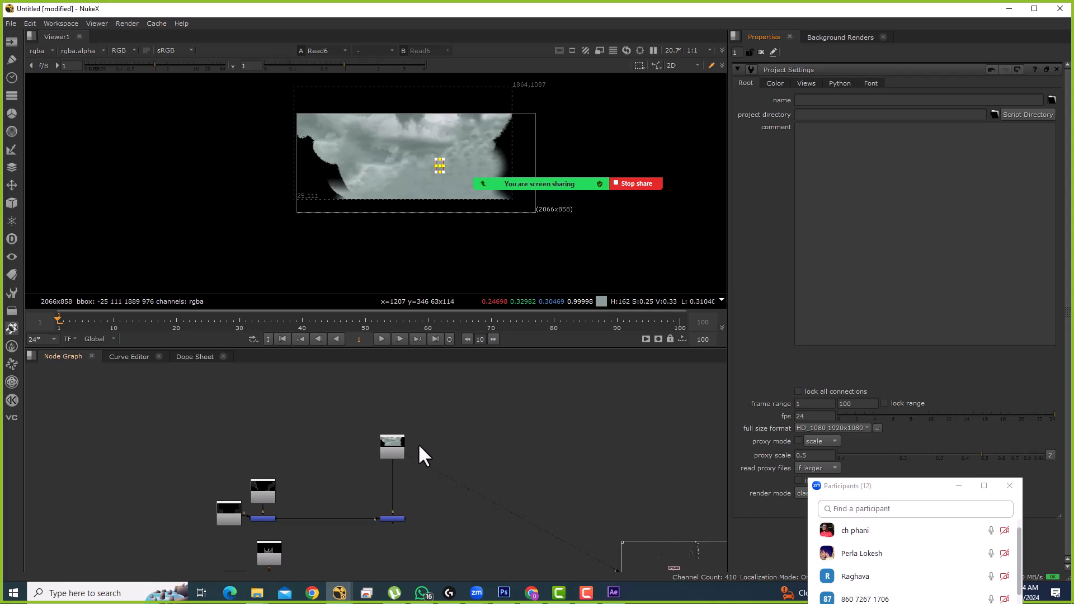
{"action": "scroll", "coordinate": [436, 431], "scroll_direction": "up", "scroll_amount": 2}
Step: Check the alpha channel, return the viewer to 2D, and select Merge17
{"action": "key", "text": "a"}
{"action": "key", "text": "Tab"}
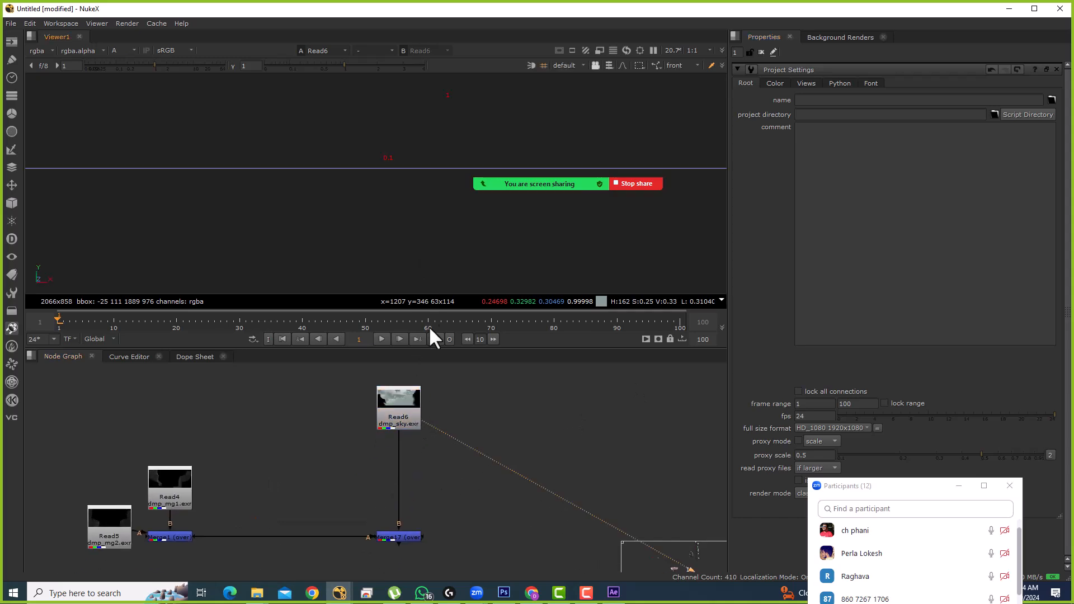
{"action": "key", "text": "Tab"}
{"action": "scroll", "coordinate": [428, 403], "scroll_direction": "up", "scroll_amount": 2}
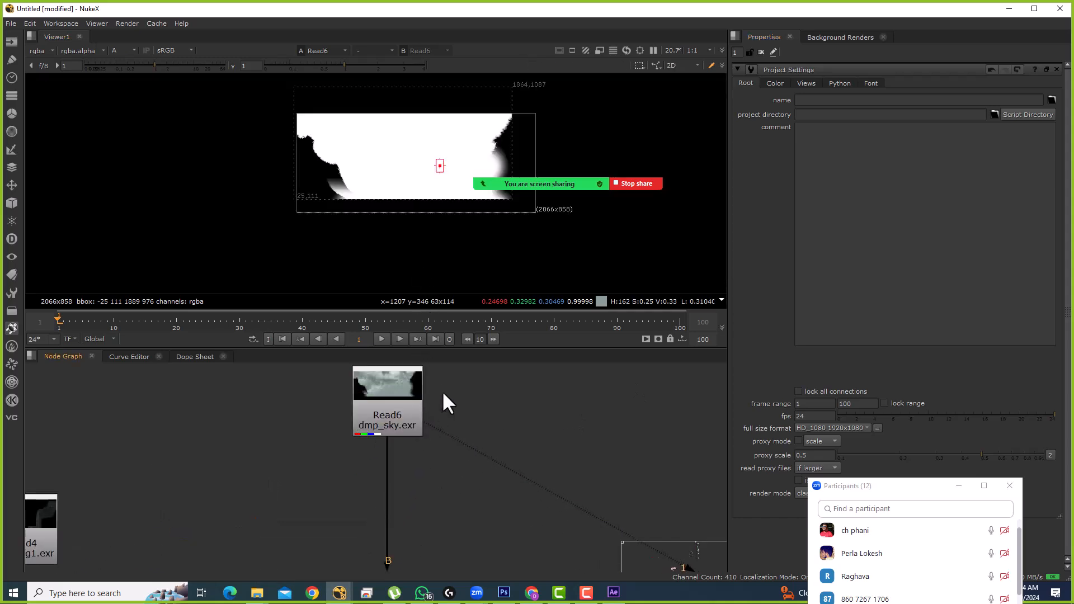
{"action": "scroll", "coordinate": [442, 394], "scroll_direction": "down", "scroll_amount": 2}
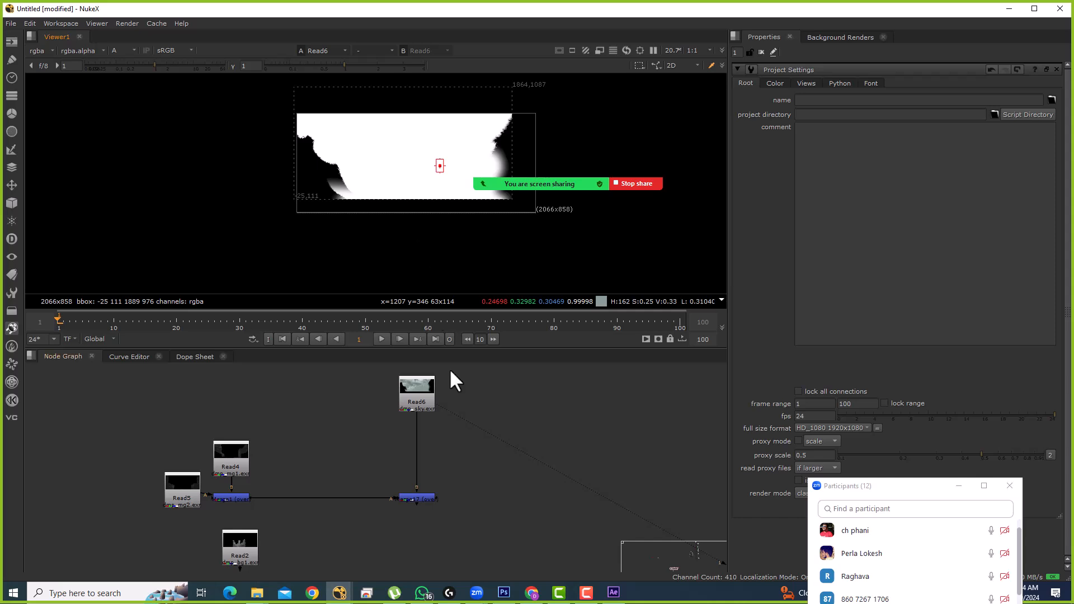
{"action": "left_click", "coordinate": [425, 401]}
{"action": "left_click", "coordinate": [246, 496]}
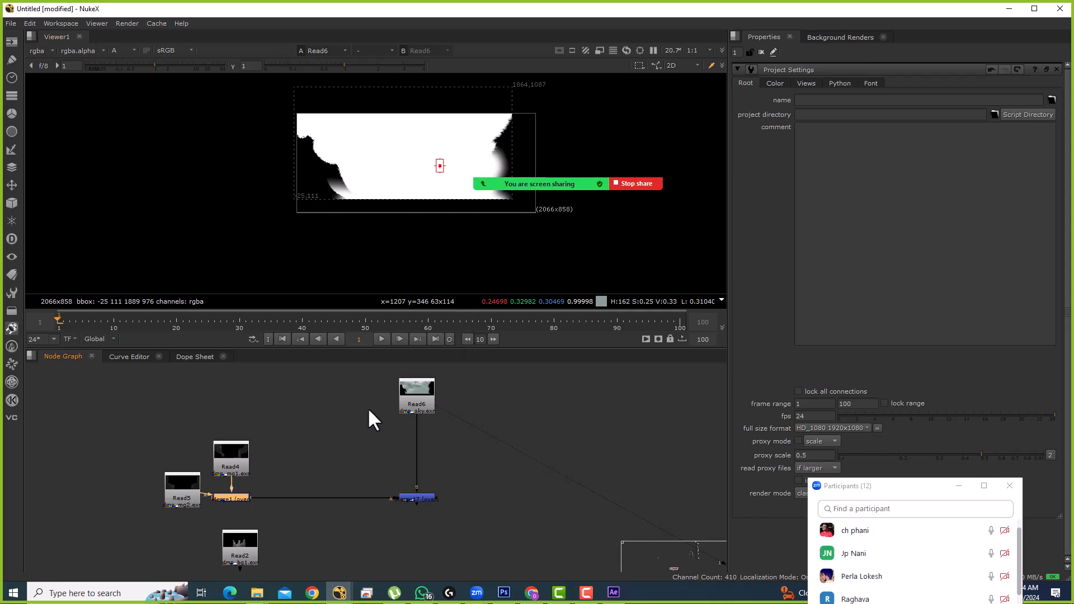
{"action": "left_click_drag", "start_coordinate": [384, 461], "coordinate": [459, 531]}
Step: Insert a first Reformat node below the Read6 sky plate
{"action": "key", "text": "1"}
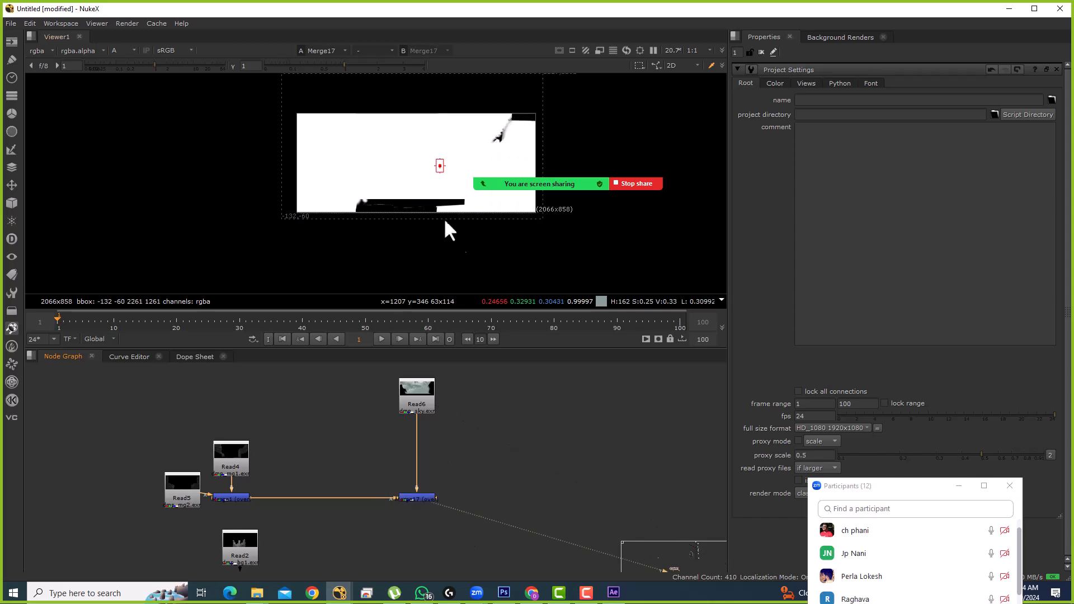
{"action": "left_click", "coordinate": [427, 396]}
{"action": "key", "text": "1"}
{"action": "left_click_drag", "start_coordinate": [427, 396], "coordinate": [423, 398]}
{"action": "double_click", "coordinate": [424, 387]}
{"action": "key", "text": "Tab"}
{"action": "type", "text": "reformat"}
{"action": "key", "text": "Return"}
{"action": "left_click", "coordinate": [456, 390]}
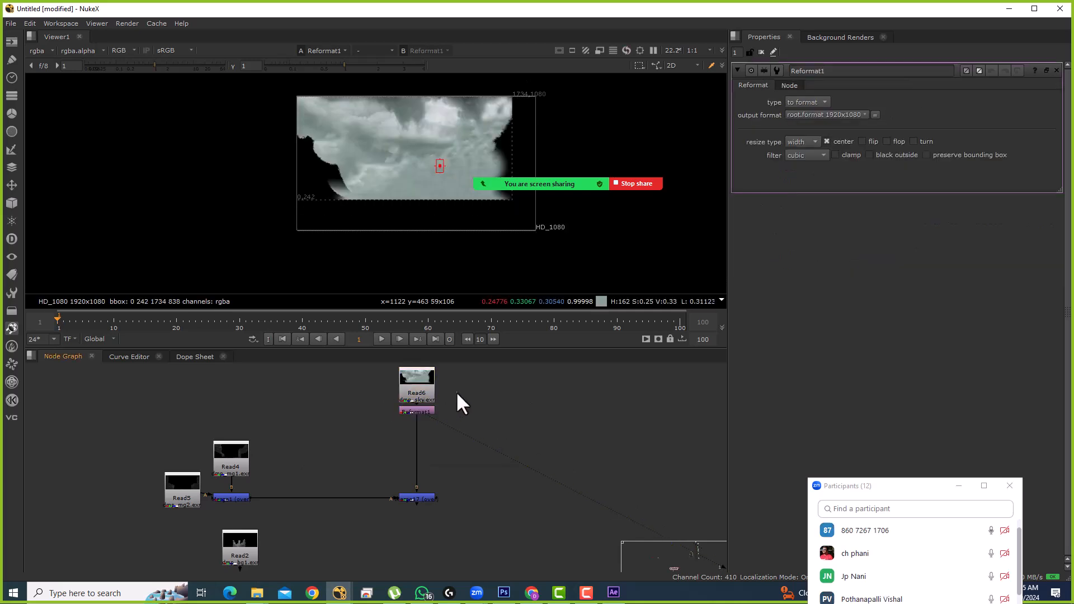
Step: Rearrange Read4 and Read5, then delete the trial Reformat1 and Reformat2 nodes
{"action": "left_click_drag", "start_coordinate": [301, 469], "coordinate": [272, 474]}
{"action": "left_click_drag", "start_coordinate": [344, 429], "coordinate": [345, 400]}
{"action": "key", "text": "Tab"}
{"action": "key", "text": "Return"}
{"action": "left_click_drag", "start_coordinate": [269, 473], "coordinate": [266, 456]}
{"action": "left_click", "coordinate": [361, 432]}
{"action": "key", "text": "Delete"}
{"action": "left_click_drag", "start_coordinate": [457, 410], "coordinate": [446, 449]}
{"action": "left_click", "coordinate": [510, 426]}
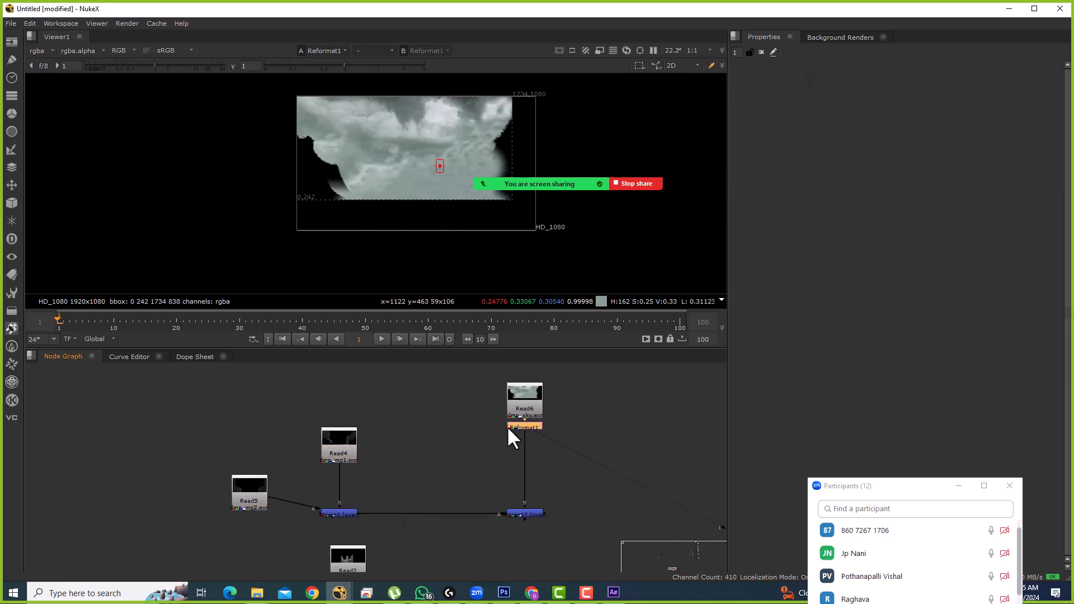
{"action": "key", "text": "Delete"}
Step: Check the Read4 and Read5 plates in the Viewer
{"action": "double_click", "coordinate": [525, 407]}
{"action": "left_click", "coordinate": [523, 360]}
{"action": "left_click", "coordinate": [336, 447]}
{"action": "key", "text": "1"}
{"action": "left_click", "coordinate": [269, 496]}
{"action": "left_click", "coordinate": [264, 492]}
{"action": "key", "text": "1"}
Step: View Merge17's composite, then show the Read6 plate
{"action": "left_click_drag", "start_coordinate": [465, 435], "coordinate": [431, 406]}
{"action": "left_click_drag", "start_coordinate": [433, 442], "coordinate": [523, 514]}
{"action": "key", "text": "1"}
{"action": "left_click", "coordinate": [505, 435]}
{"action": "left_click_drag", "start_coordinate": [503, 431], "coordinate": [484, 468]}
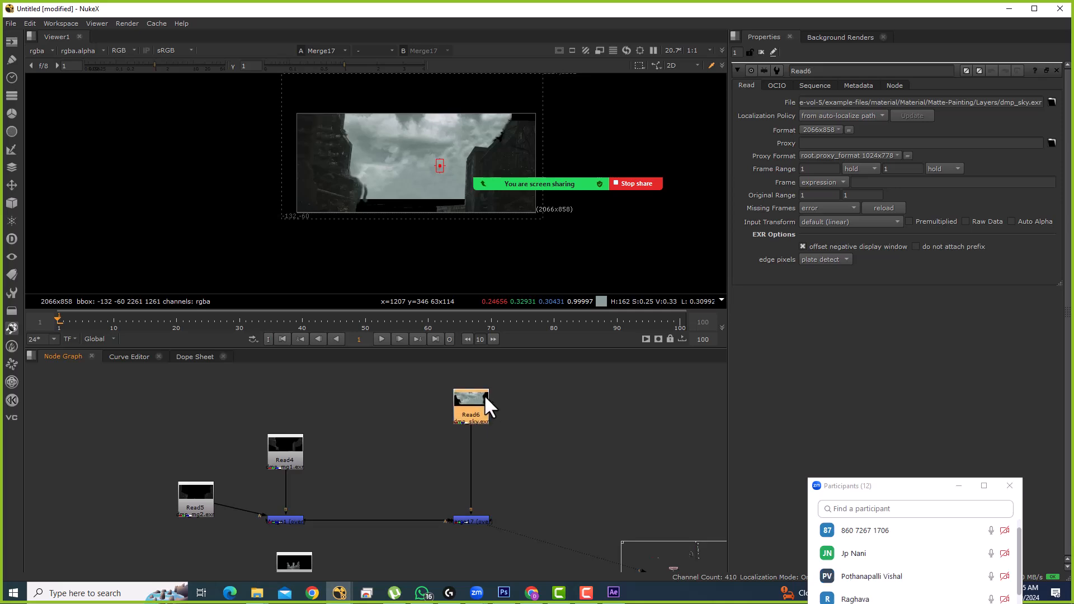
{"action": "left_click_drag", "start_coordinate": [484, 393], "coordinate": [477, 388]}
{"action": "key", "text": "1"}
Step: Insert Reformat nodes below Read6, Read4 and Read5
{"action": "key", "text": "Tab"}
{"action": "type", "text": "reformat"}
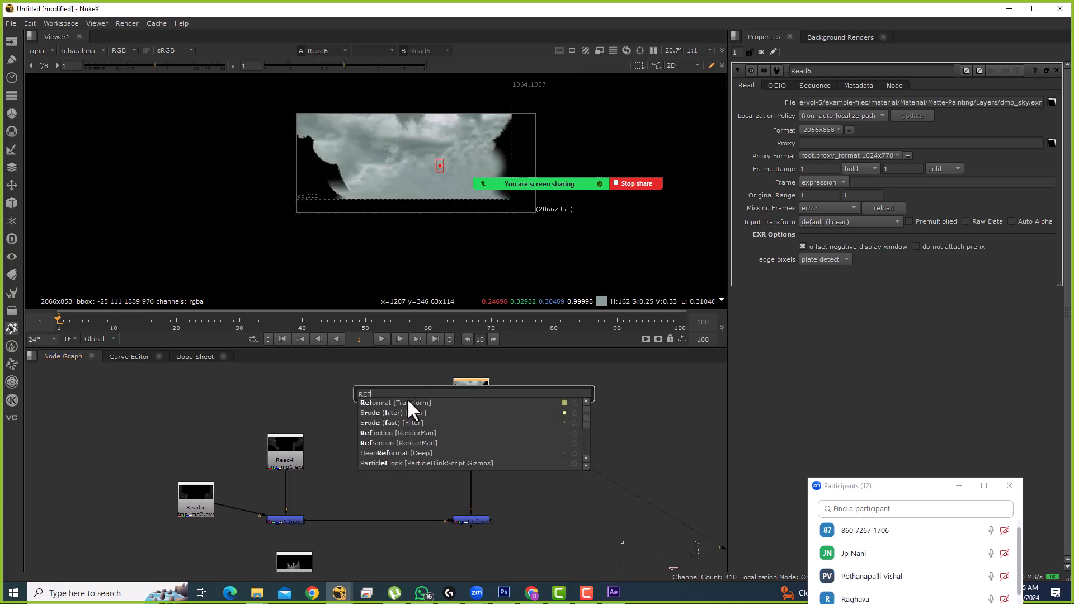
{"action": "key", "text": "Return"}
{"action": "left_click_drag", "start_coordinate": [320, 429], "coordinate": [320, 405]}
{"action": "key", "text": "1"}
{"action": "key", "text": "Tab"}
{"action": "type", "text": "reformat"}
{"action": "key", "text": "Return"}
{"action": "left_click", "coordinate": [231, 480]}
{"action": "key", "text": "Tab"}
{"action": "type", "text": "reformat"}
{"action": "key", "text": "Return"}
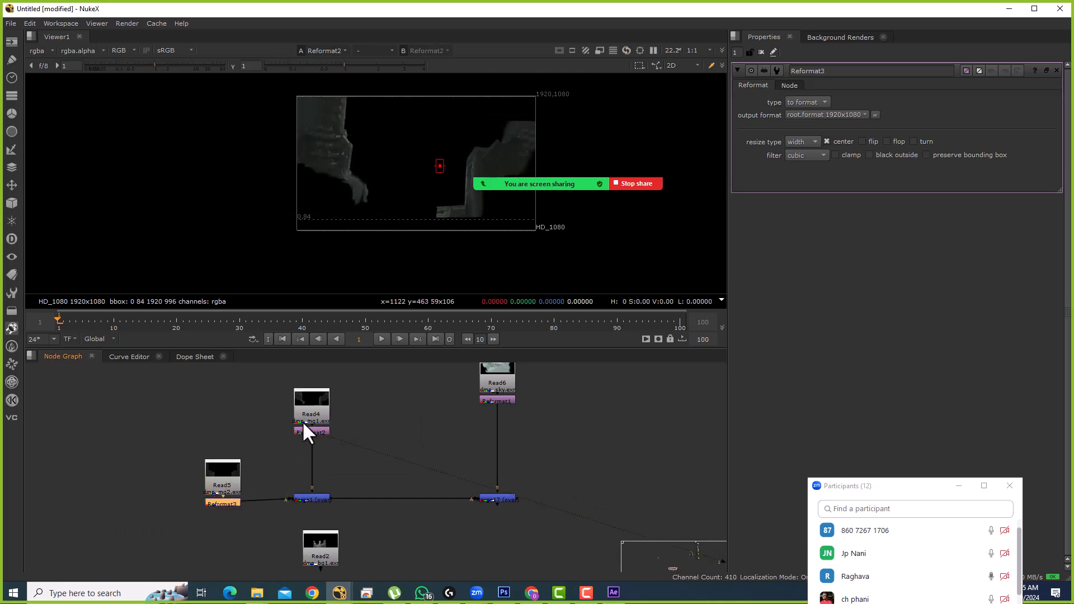
Step: Add Reformat4 under Read2 and Reformat5 under Read3, and move Merge16 lower
{"action": "scroll", "coordinate": [309, 465], "scroll_direction": "down", "scroll_amount": 1}
{"action": "scroll", "coordinate": [332, 445], "scroll_direction": "up", "scroll_amount": 3}
{"action": "left_click_drag", "start_coordinate": [330, 465], "coordinate": [330, 462]}
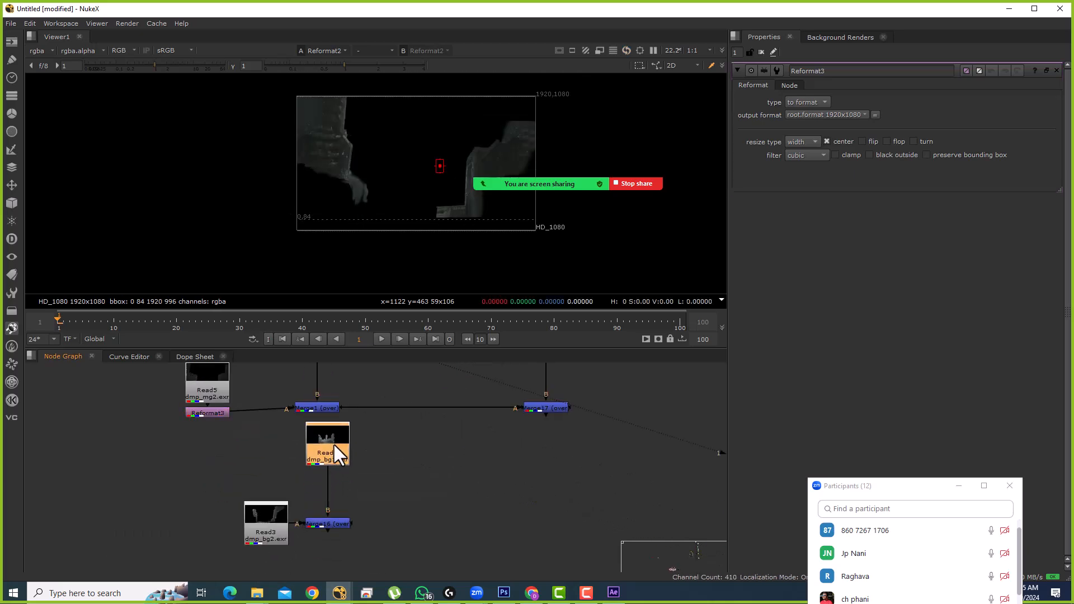
{"action": "key", "text": "Tab"}
{"action": "type", "text": "reformat"}
{"action": "key", "text": "Return"}
{"action": "left_click_drag", "start_coordinate": [280, 523], "coordinate": [305, 516]}
{"action": "key", "text": "Tab"}
{"action": "key", "text": "Return"}
{"action": "scroll", "coordinate": [268, 472], "scroll_direction": "down", "scroll_amount": 2}
{"action": "left_click_drag", "start_coordinate": [326, 478], "coordinate": [310, 543]}
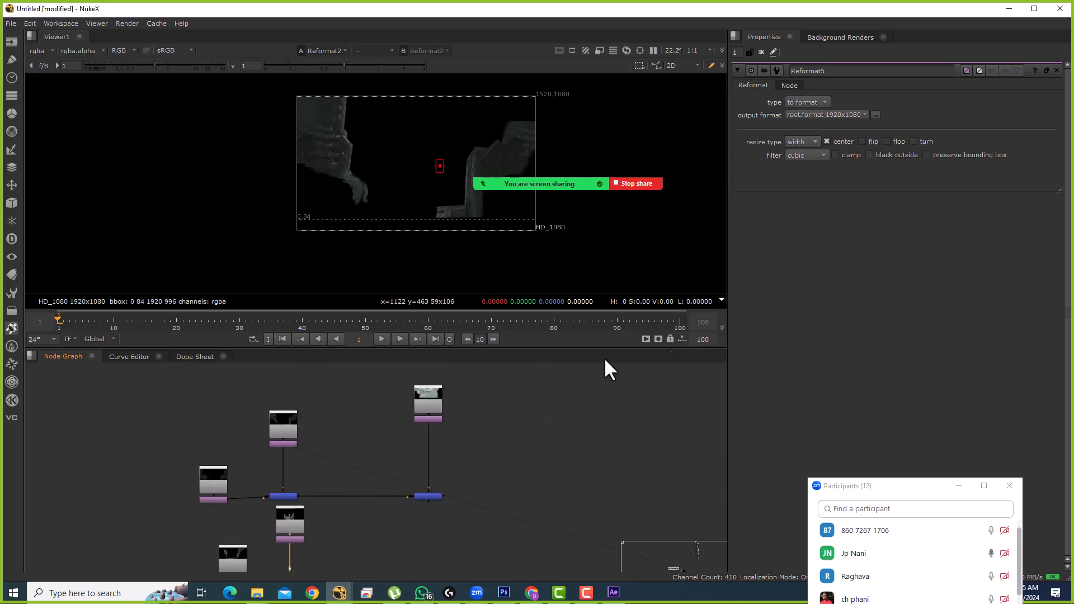
{"action": "scroll", "coordinate": [449, 397], "scroll_direction": "up", "scroll_amount": 3}
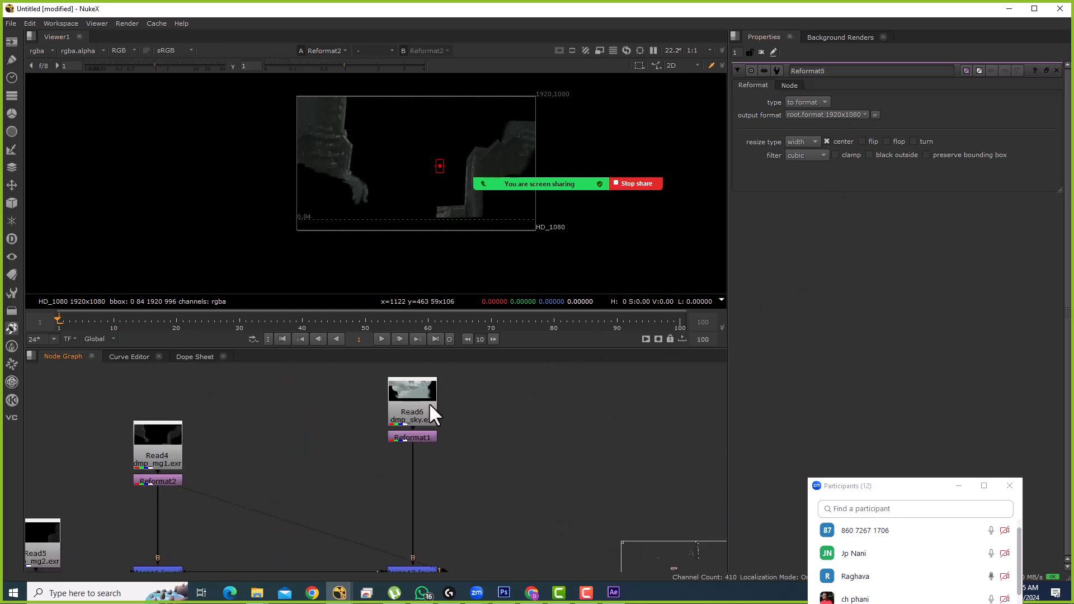
Step: Review the Reformat1, Reformat2 and Reformat3 outputs against the raw Read5 plate
{"action": "key", "text": "1"}
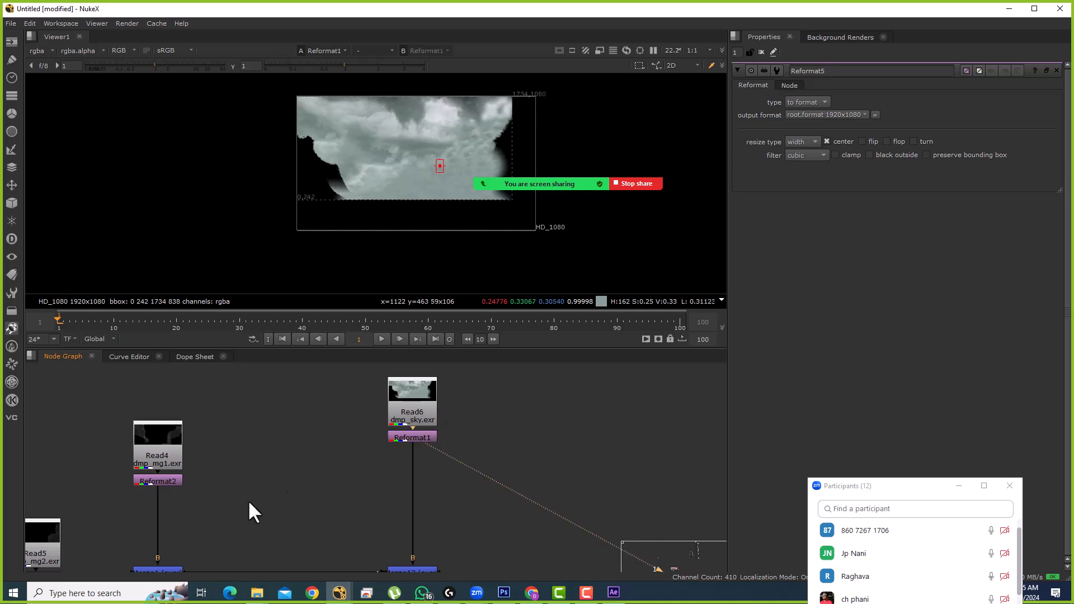
{"action": "left_click", "coordinate": [178, 482]}
{"action": "key", "text": "1"}
{"action": "scroll", "coordinate": [247, 454], "scroll_direction": "down", "scroll_amount": 2}
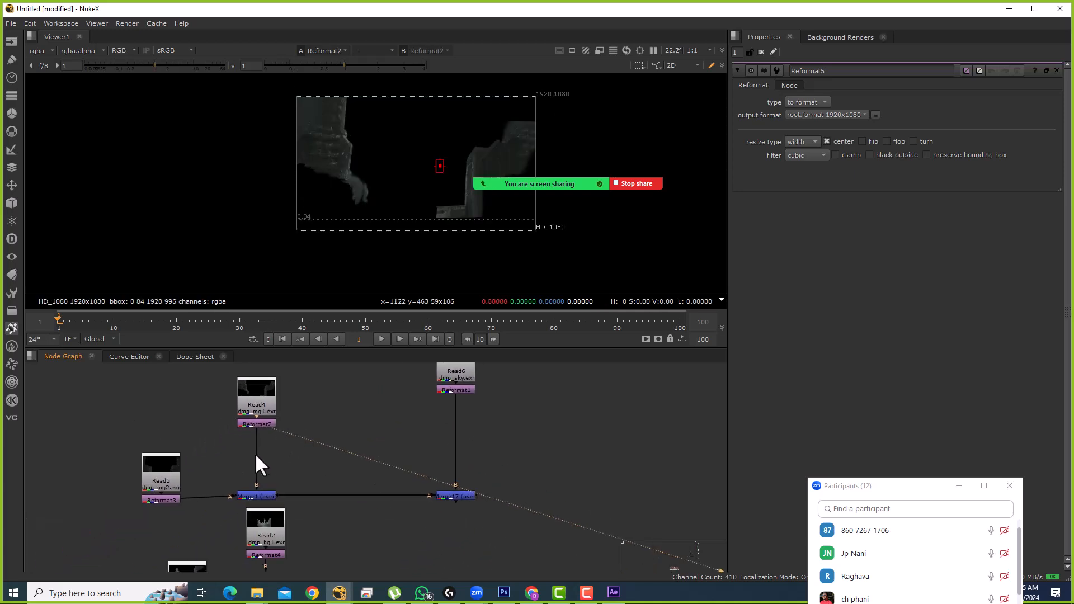
{"action": "left_click", "coordinate": [175, 500]}
{"action": "key", "text": "1"}
{"action": "left_click_drag", "start_coordinate": [256, 479], "coordinate": [261, 448]}
{"action": "left_click", "coordinate": [271, 393]}
{"action": "key", "text": "1"}
{"action": "left_click", "coordinate": [177, 440]}
{"action": "key", "text": "1"}
{"action": "left_click", "coordinate": [268, 392]}
{"action": "key", "text": "1"}
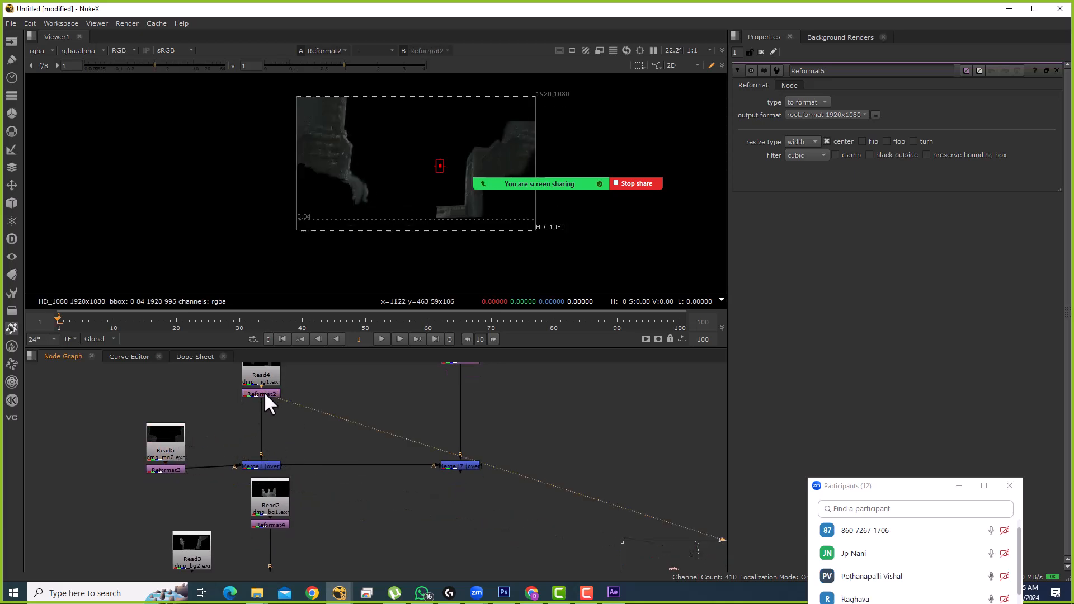
Step: Compare the raw 2066x858 Read5 plate with Reformat3's HD_1080 output, then view Merge17
{"action": "left_click", "coordinate": [182, 468]}
{"action": "key", "text": "1"}
{"action": "left_click", "coordinate": [176, 451]}
{"action": "key", "text": "1"}
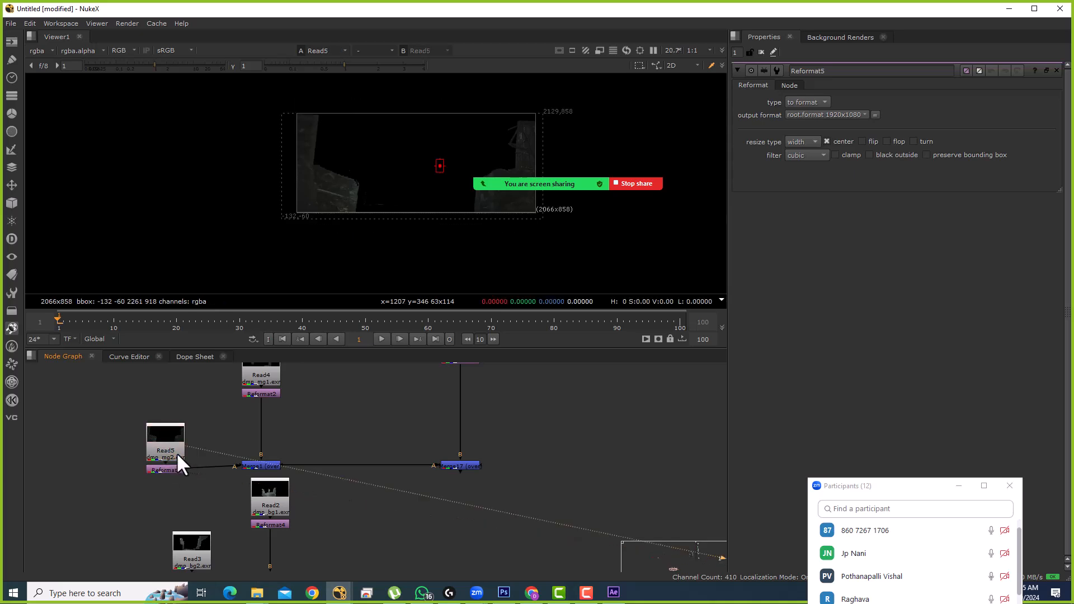
{"action": "left_click", "coordinate": [178, 469]}
{"action": "key", "text": "1"}
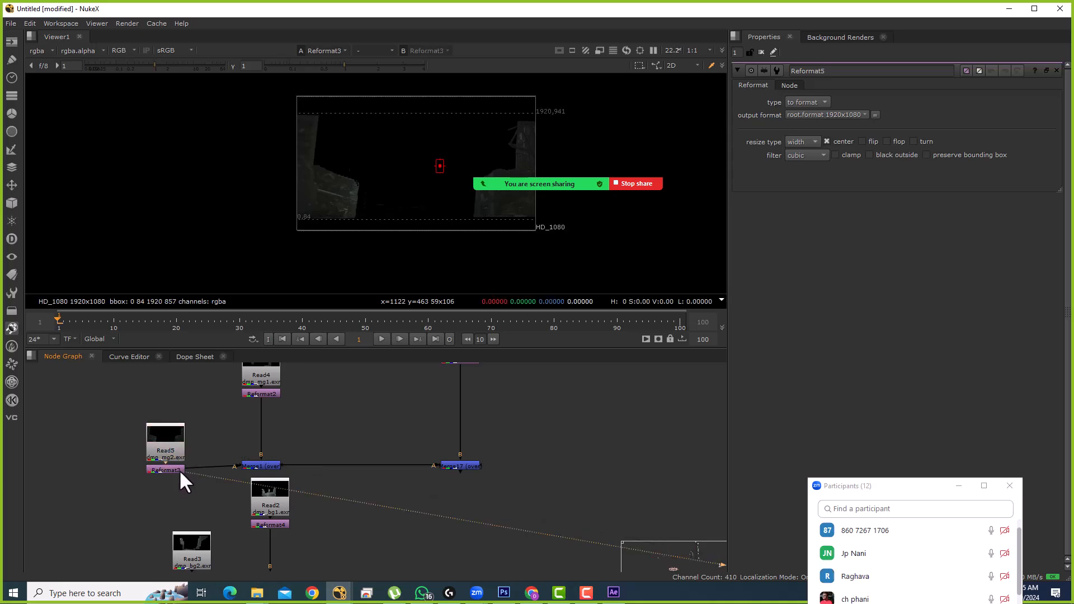
{"action": "scroll", "coordinate": [266, 412], "scroll_direction": "down", "scroll_amount": 2}
{"action": "left_click", "coordinate": [263, 398]}
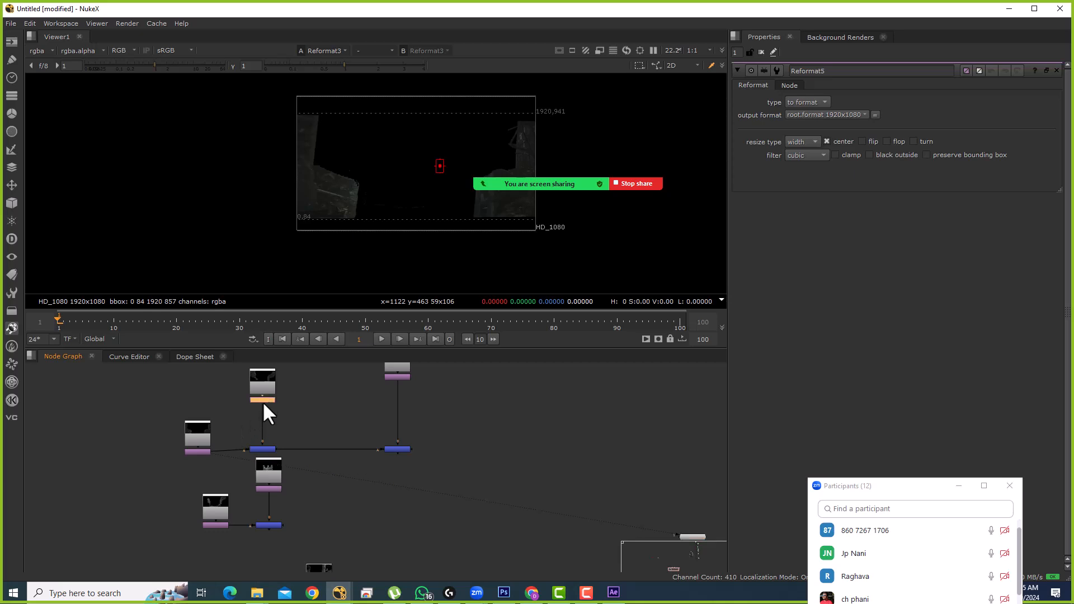
{"action": "left_click", "coordinate": [207, 452]}
{"action": "left_click", "coordinate": [398, 448]}
{"action": "key", "text": "1"}
{"action": "left_click", "coordinate": [397, 481]}
Step: Add Merge18 after Merge17 with its A input fed by the lower merge
{"action": "key", "text": "m"}
{"action": "left_click_drag", "start_coordinate": [399, 474], "coordinate": [284, 484]}
{"action": "left_click", "coordinate": [391, 449]}
{"action": "mouse_move", "coordinate": [418, 461]}
{"action": "left_mouse_down"}
{"action": "mouse_move", "coordinate": [416, 487]}
{"action": "mouse_move", "coordinate": [428, 458]}
{"action": "left_mouse_up"}
{"action": "scroll", "coordinate": [367, 479], "scroll_direction": "up", "scroll_amount": 2}
Step: Add Merge19 with Read1 as A and Merge18 as B, and view it
{"action": "left_click", "coordinate": [352, 491]}
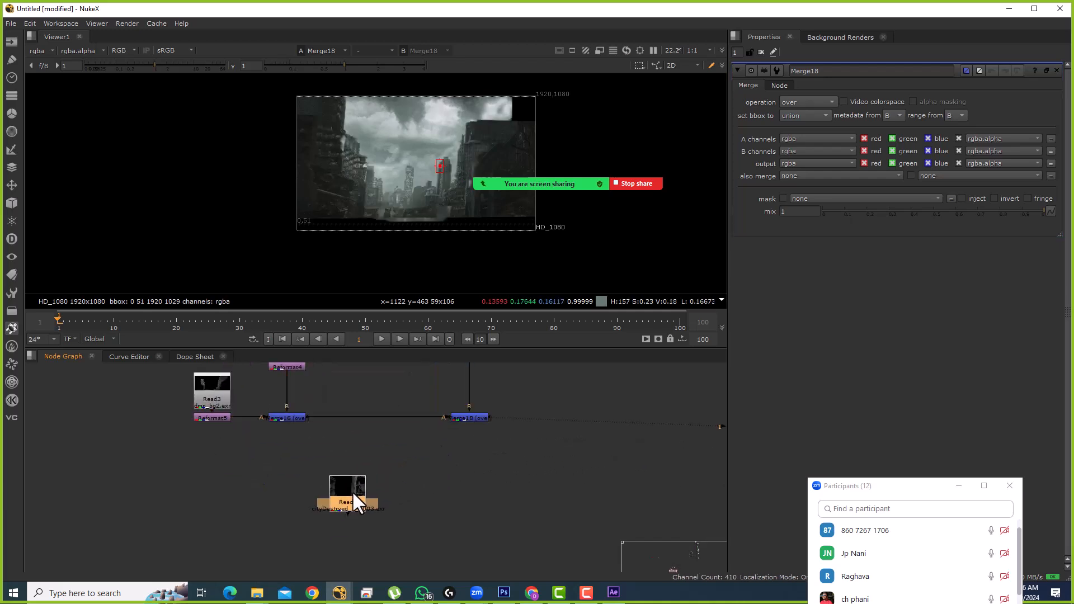
{"action": "key", "text": "m"}
{"action": "left_click_drag", "start_coordinate": [444, 431], "coordinate": [452, 420]}
{"action": "left_click_drag", "start_coordinate": [406, 495], "coordinate": [475, 492]}
{"action": "key", "text": "1"}
{"action": "left_click", "coordinate": [445, 540]}
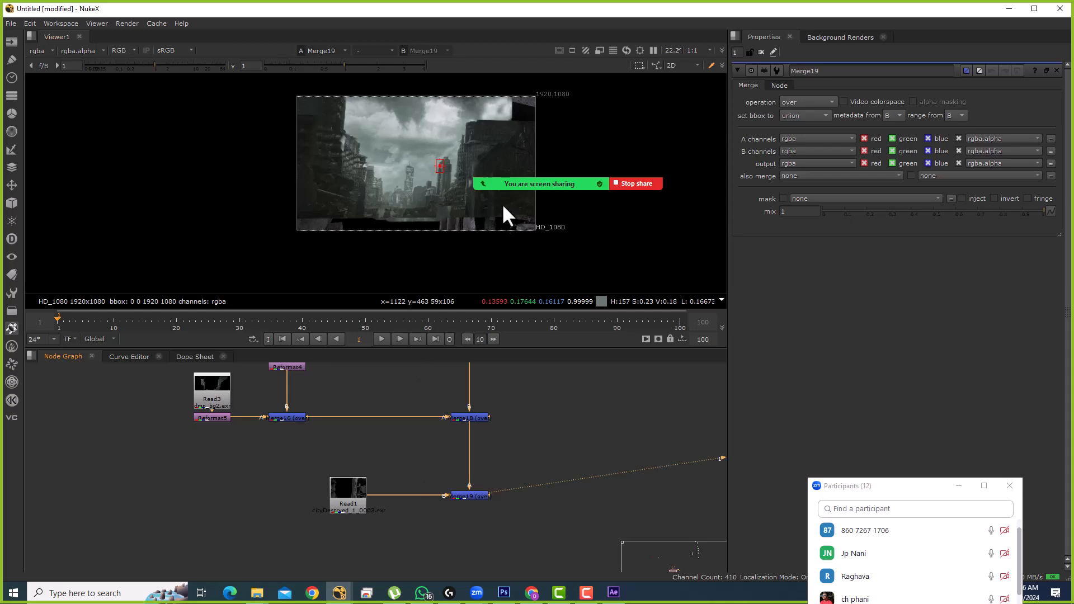
{"action": "scroll", "coordinate": [472, 481], "scroll_direction": "up", "scroll_amount": 2}
{"action": "left_click_drag", "start_coordinate": [507, 455], "coordinate": [431, 538]}
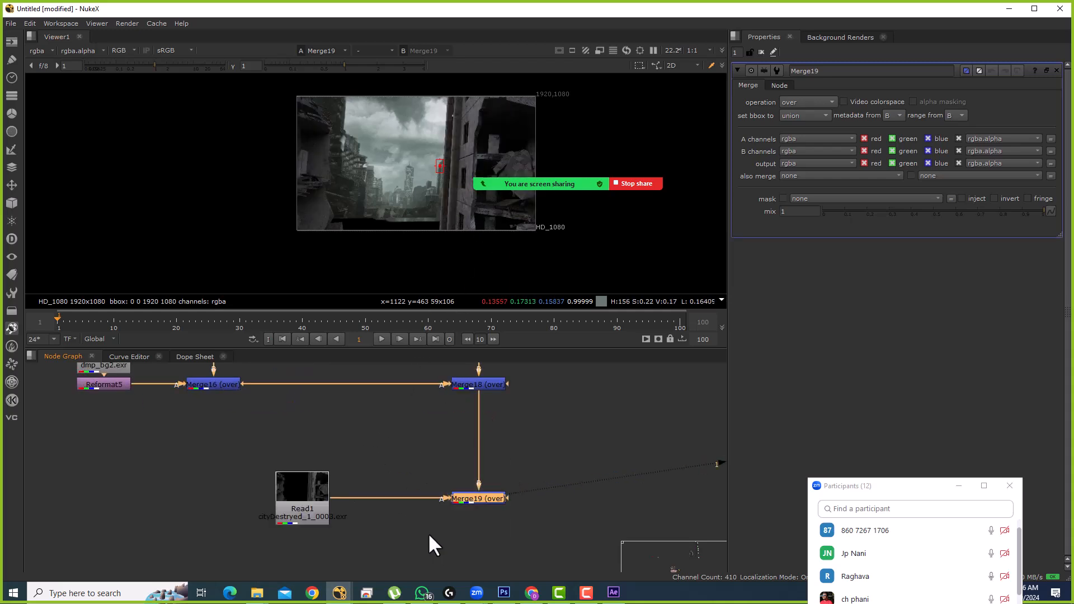
{"action": "scroll", "coordinate": [392, 168], "scroll_direction": "up", "scroll_amount": 1}
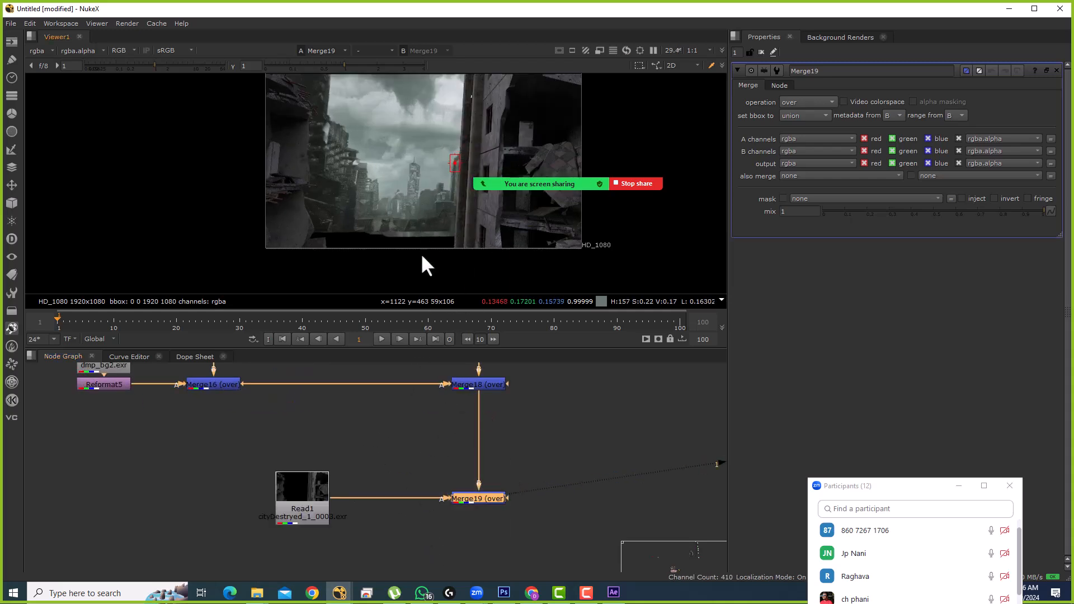
{"action": "left_click_drag", "start_coordinate": [518, 457], "coordinate": [442, 525]}
{"action": "scroll", "coordinate": [428, 413], "scroll_direction": "down", "scroll_amount": 4}
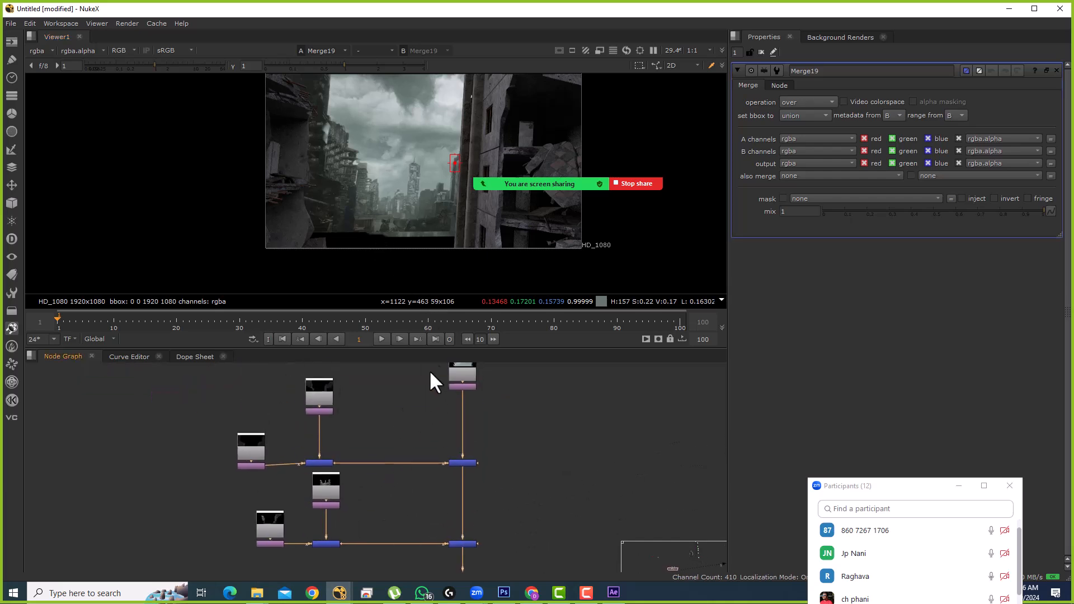
{"action": "left_click", "coordinate": [260, 466]}
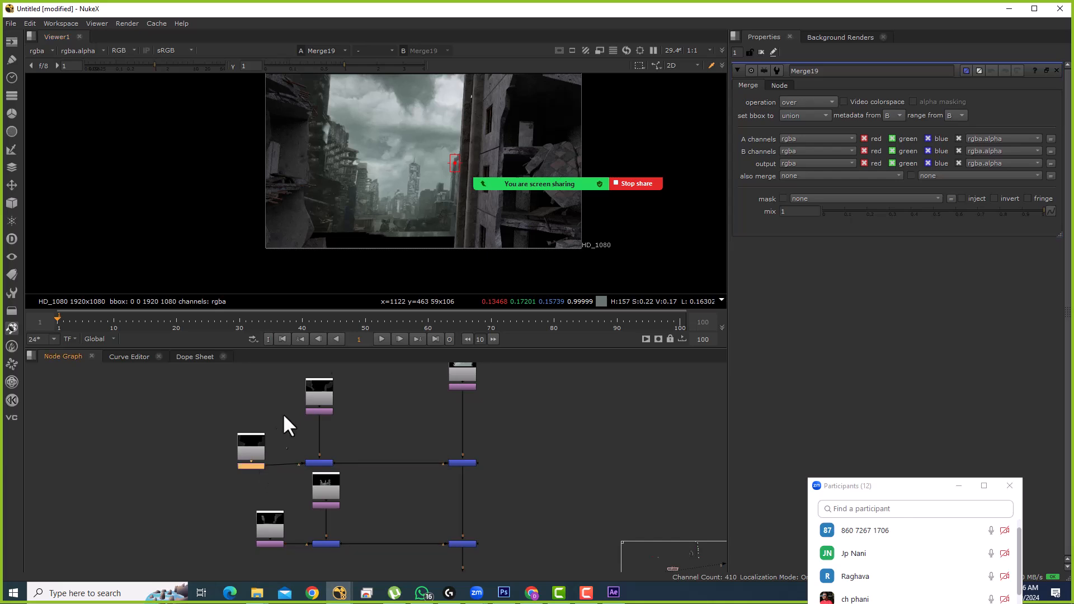
Step: Toggle Read6 and Read3 off and on to check their contribution to the comp
{"action": "scroll", "coordinate": [279, 467], "scroll_direction": "up", "scroll_amount": 3}
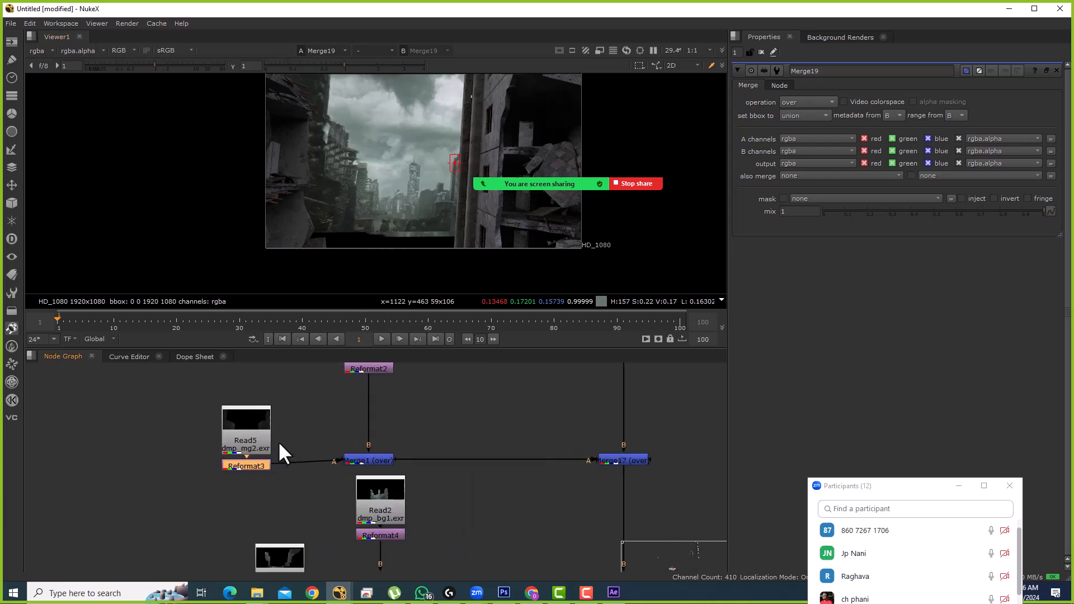
{"action": "left_click", "coordinate": [249, 426]}
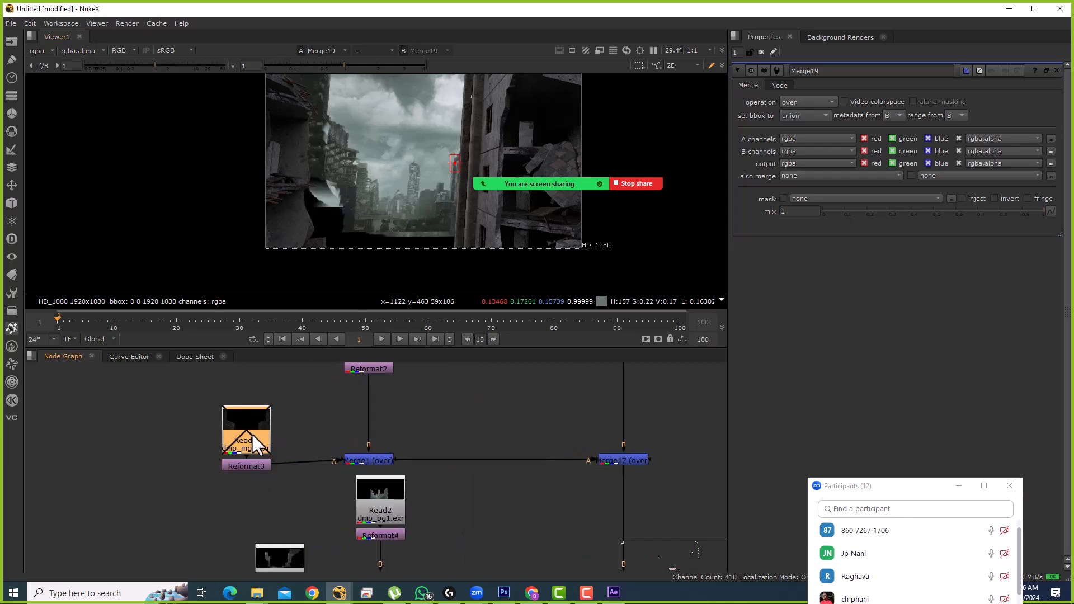
{"action": "left_click_drag", "start_coordinate": [342, 391], "coordinate": [330, 444]}
{"action": "left_click", "coordinate": [354, 394]}
{"action": "left_click_drag", "start_coordinate": [351, 394], "coordinate": [276, 499]}
{"action": "left_click", "coordinate": [483, 445]}
{"action": "key", "text": "d"}
{"action": "key", "text": "d"}
{"action": "left_click_drag", "start_coordinate": [459, 521], "coordinate": [321, 400]}
{"action": "left_click", "coordinate": [318, 412]}
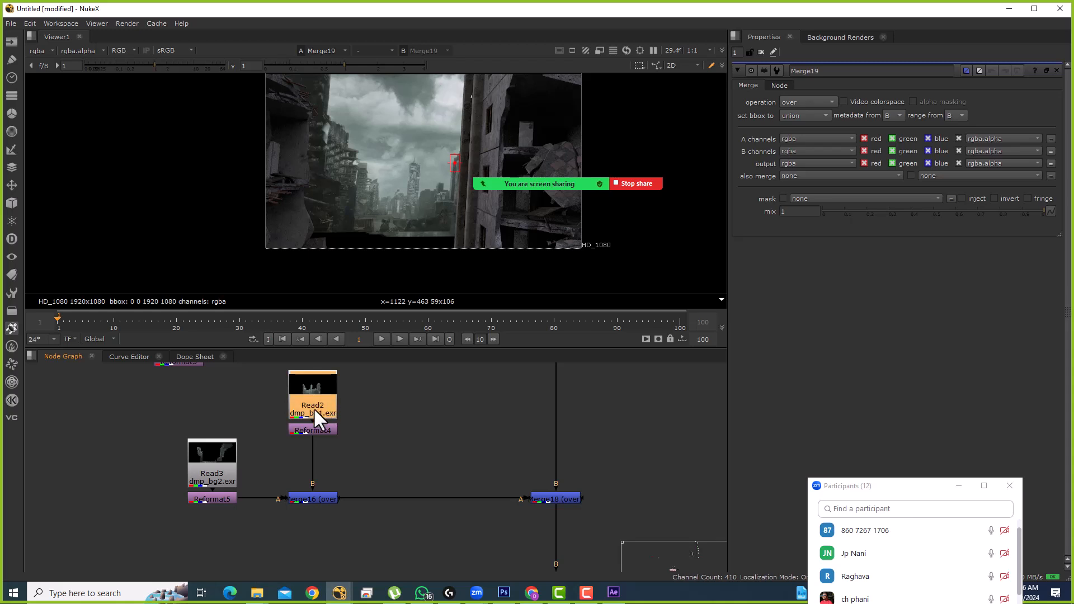
{"action": "left_click", "coordinate": [225, 468]}
{"action": "key", "text": "d"}
{"action": "key", "text": "d"}
{"action": "left_click", "coordinate": [329, 408]}
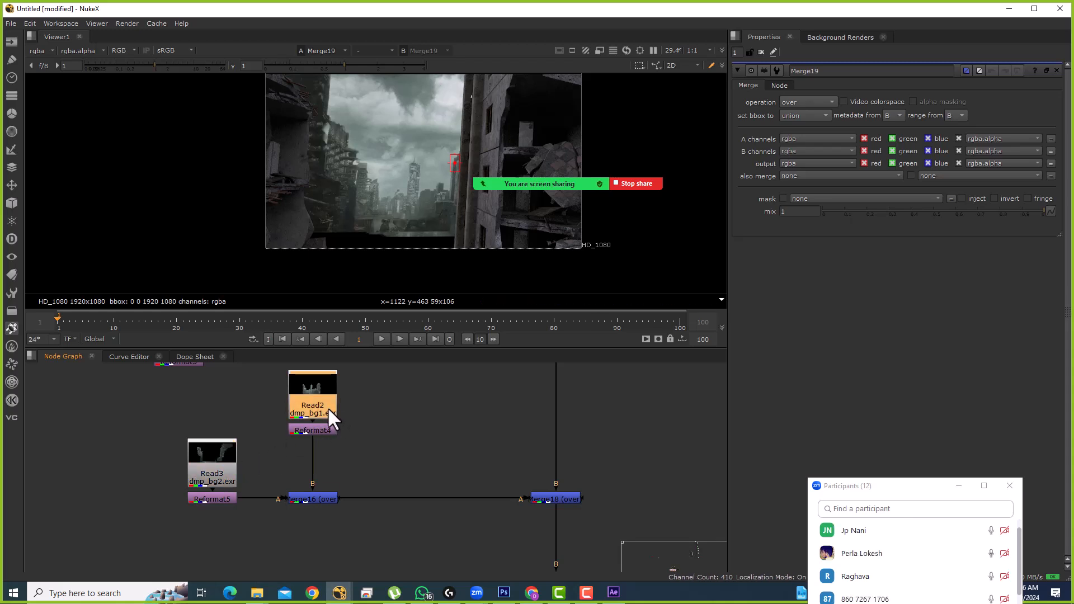
{"action": "key", "text": "d"}
{"action": "key", "text": "d"}
{"action": "key", "text": "d"}
{"action": "key", "text": "d"}
Step: View the Read2 plate alone, then Reformat4's output, sampling image regions
{"action": "key", "text": "1"}
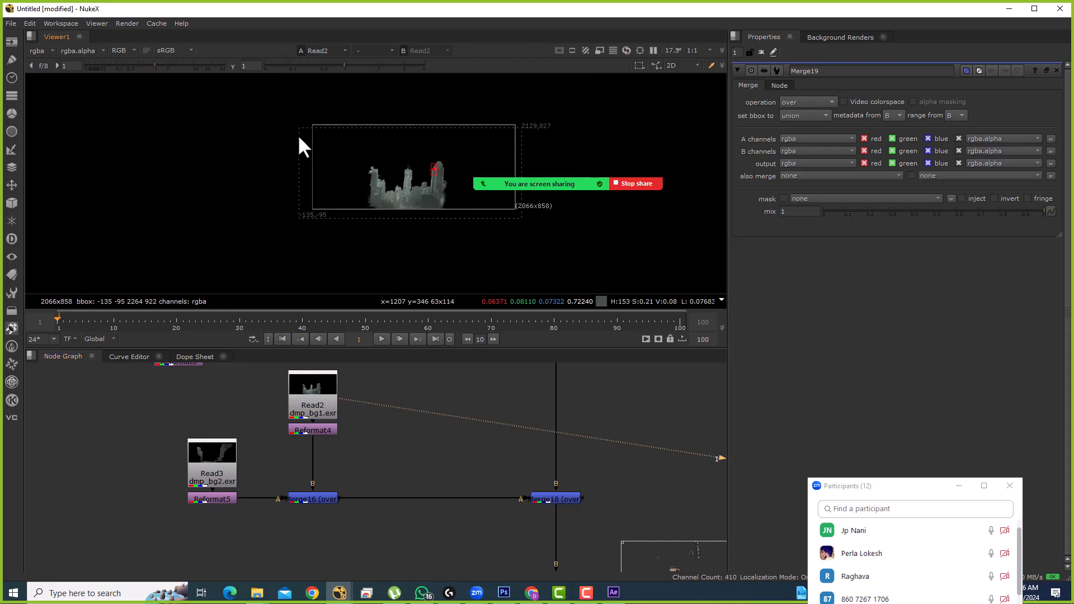
{"action": "left_click_drag", "start_coordinate": [332, 211], "coordinate": [495, 241]}
{"action": "key", "text": "1"}
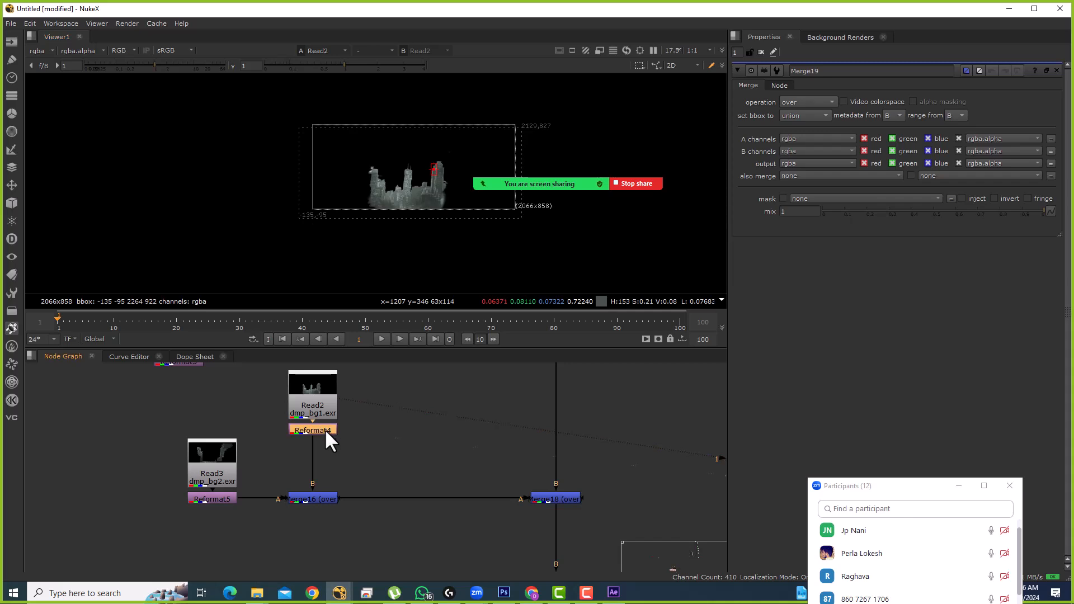
{"action": "left_click_drag", "start_coordinate": [395, 216], "coordinate": [432, 234]}
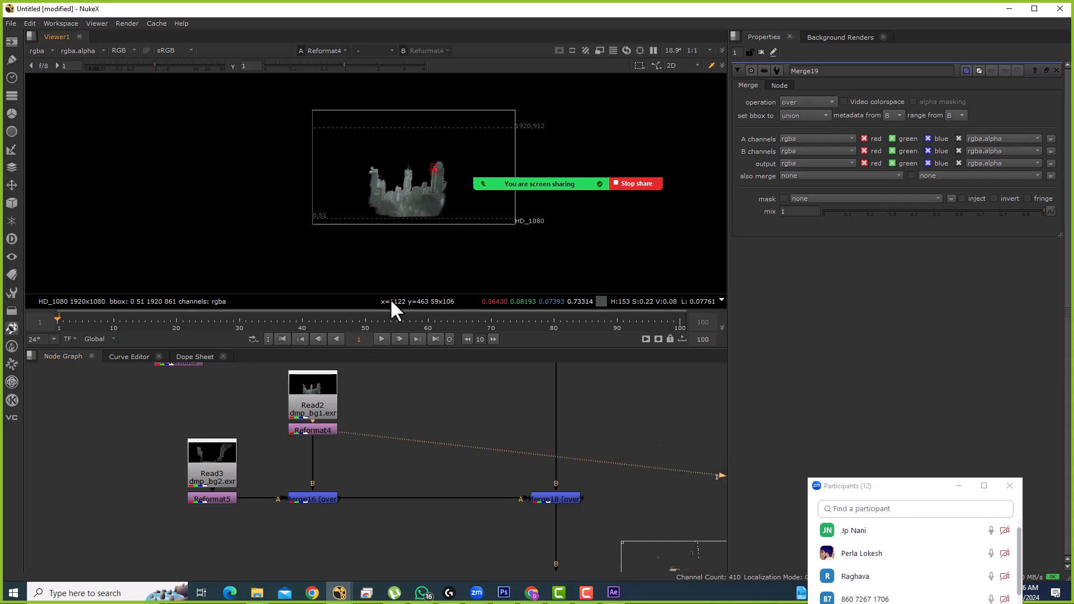
Step: Set Reformat4's resize type to none and turn on preserve bounding box
{"action": "double_click", "coordinate": [313, 431]}
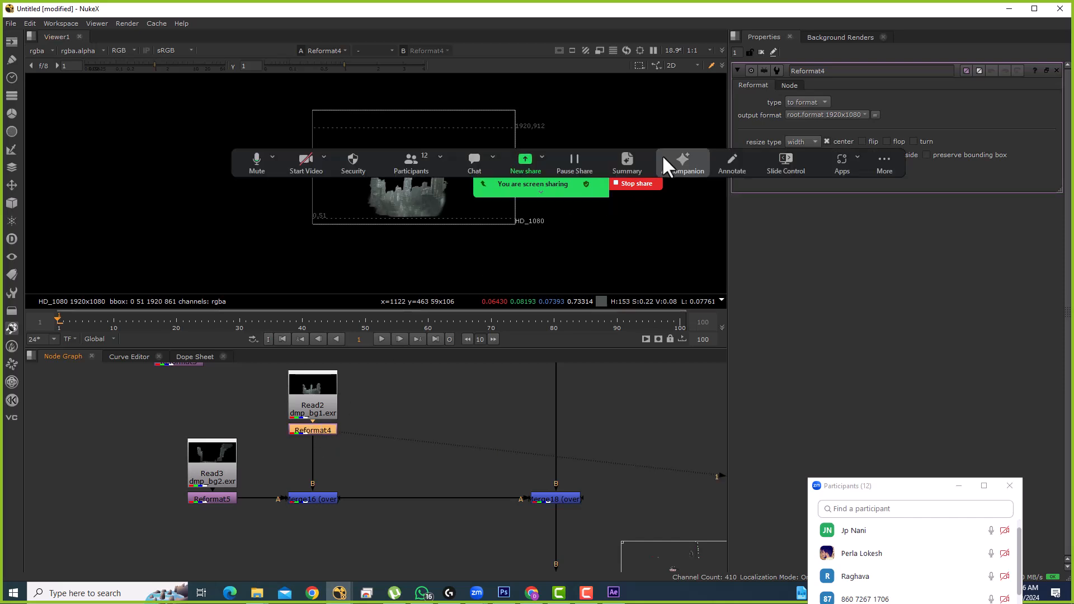
{"action": "left_click", "coordinate": [803, 143]}
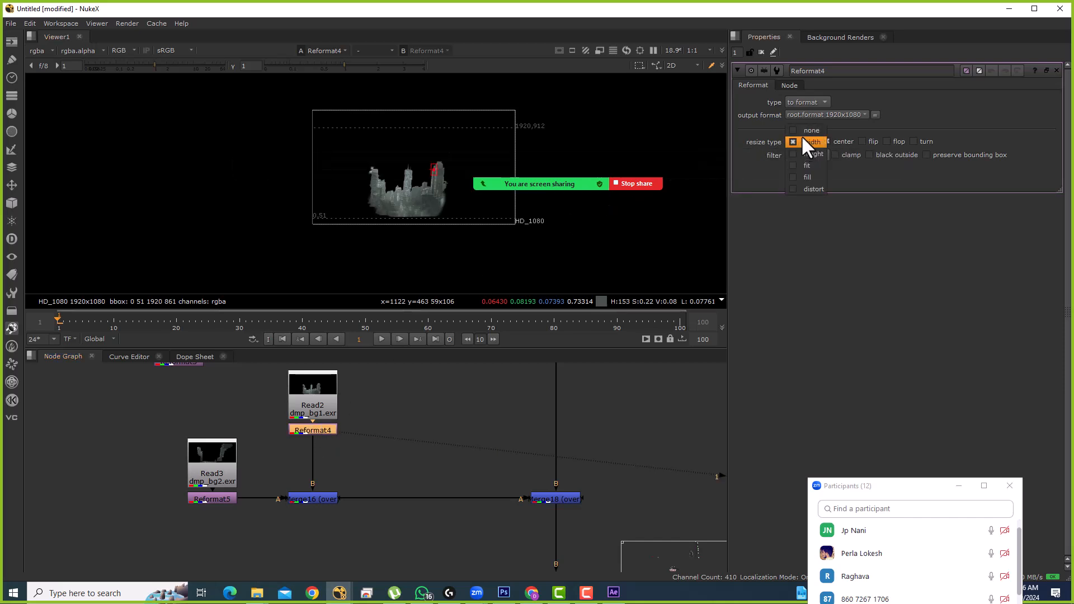
{"action": "left_click", "coordinate": [807, 131]}
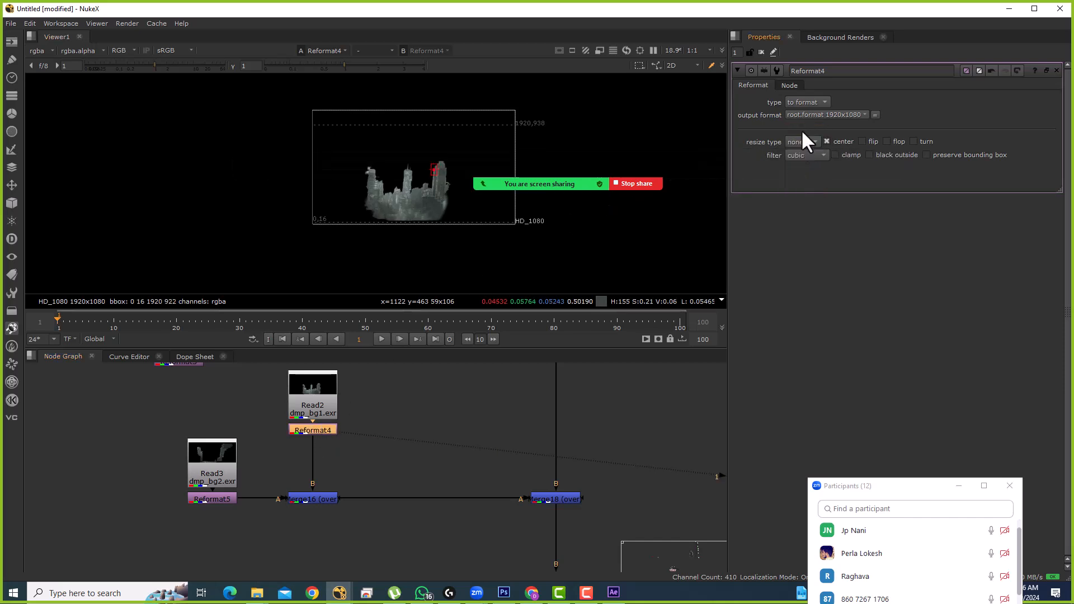
{"action": "left_click", "coordinate": [927, 155]}
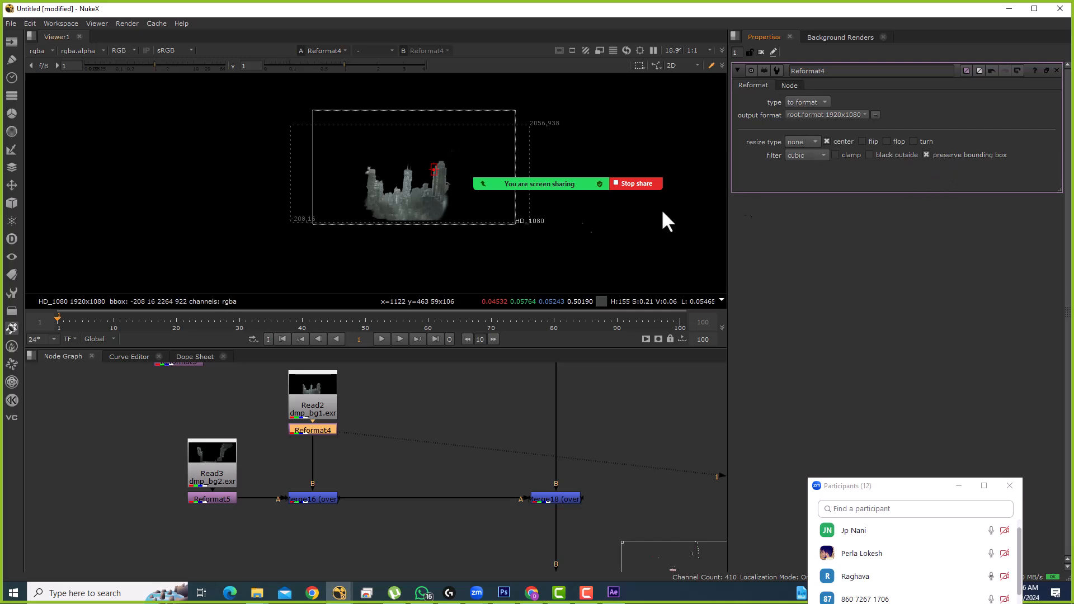
Step: View the Merge18 composite, then the final Merge19 city composite
{"action": "left_click_drag", "start_coordinate": [622, 429], "coordinate": [478, 544]}
{"action": "key", "text": "1"}
{"action": "left_click", "coordinate": [485, 528]}
{"action": "left_click_drag", "start_coordinate": [515, 476], "coordinate": [502, 407]}
{"action": "left_click_drag", "start_coordinate": [593, 491], "coordinate": [492, 574]}
{"action": "key", "text": "1"}
{"action": "left_click", "coordinate": [501, 498]}
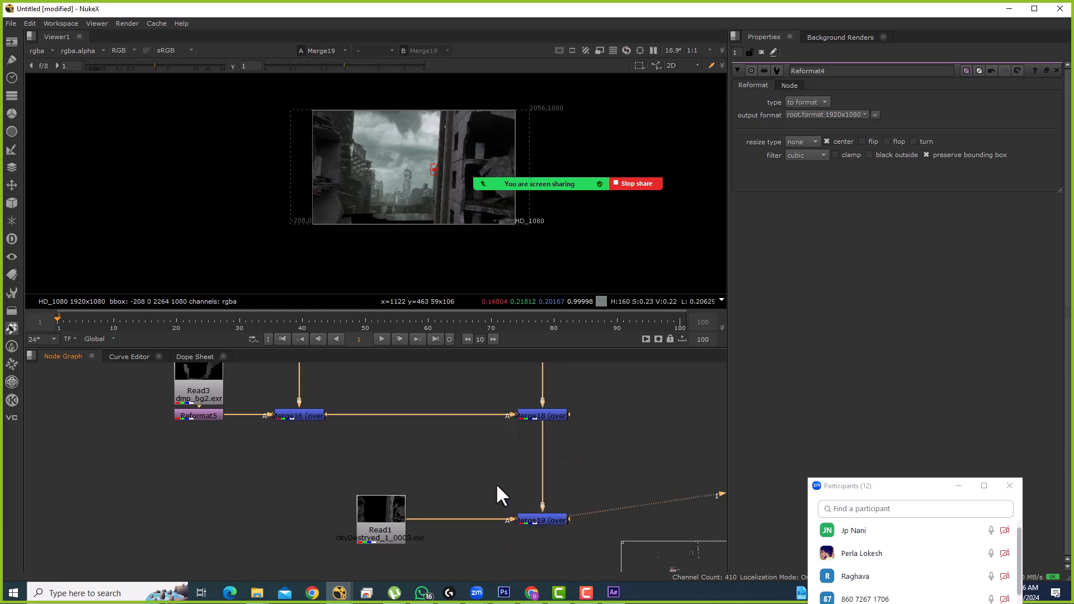
{"action": "scroll", "coordinate": [406, 185], "scroll_direction": "up", "scroll_amount": 2}
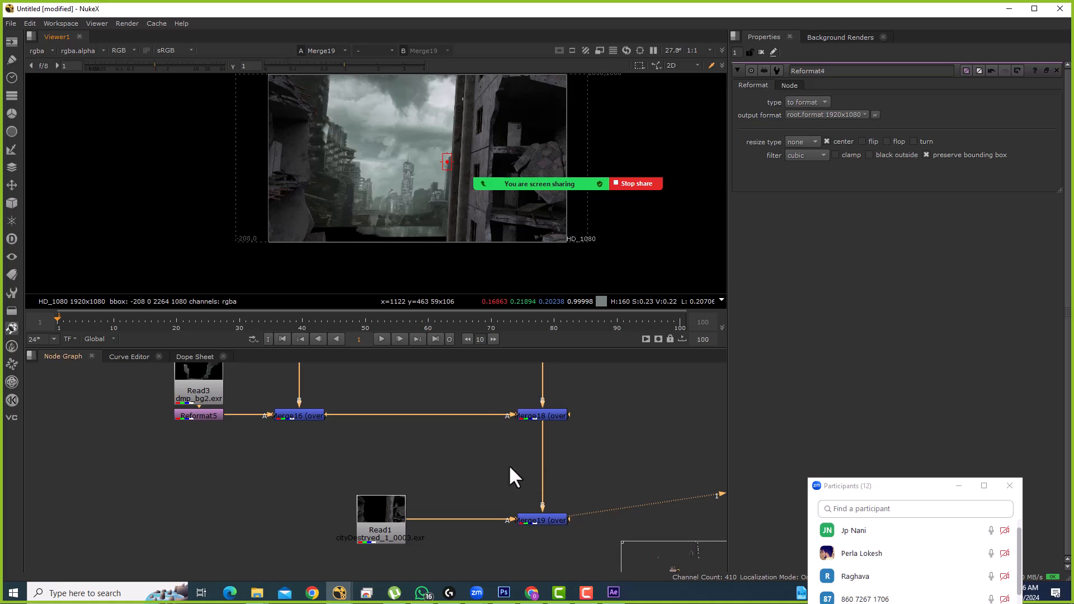
{"action": "left_click_drag", "start_coordinate": [511, 474], "coordinate": [491, 431]}
{"action": "left_click", "coordinate": [531, 471]}
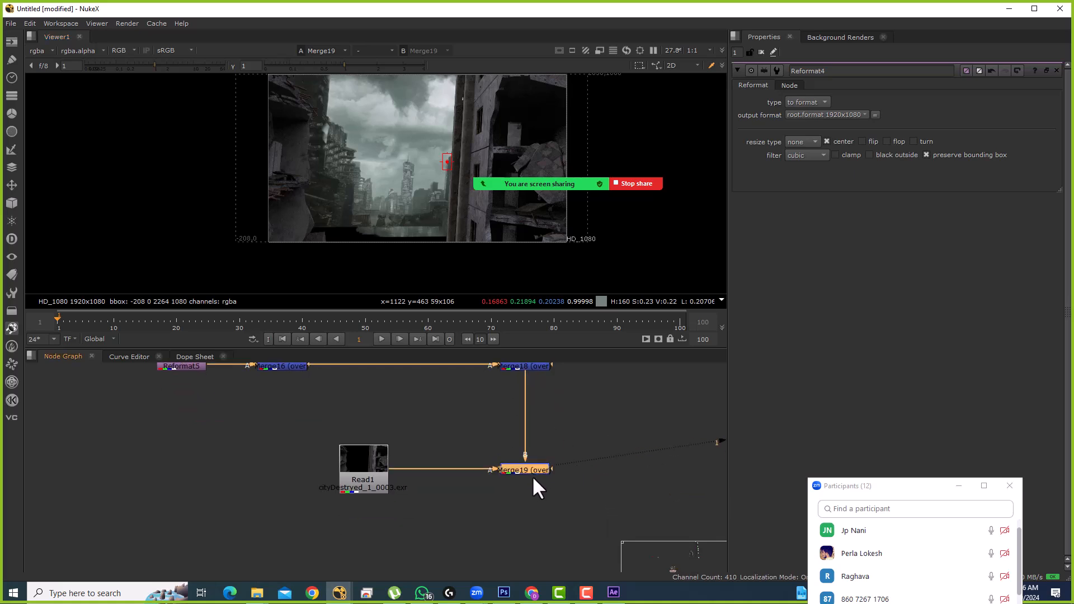
Step: Add a Transform node after Merge19 and set its scale to 1.1
{"action": "key", "text": "t"}
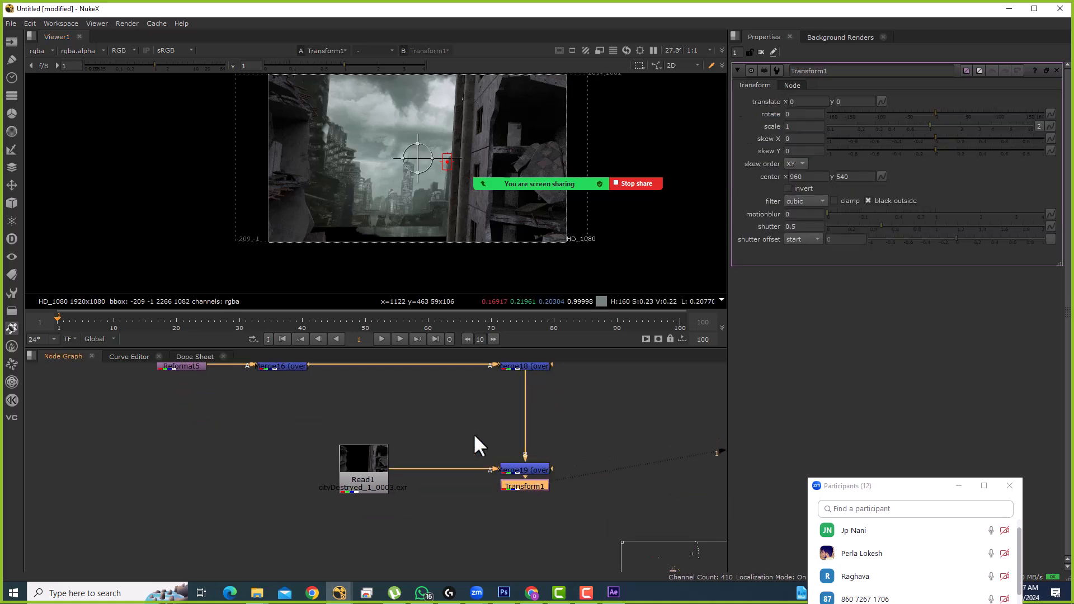
{"action": "left_click", "coordinate": [808, 127]}
{"action": "type", "text": ".1"}
{"action": "key", "text": "Return"}
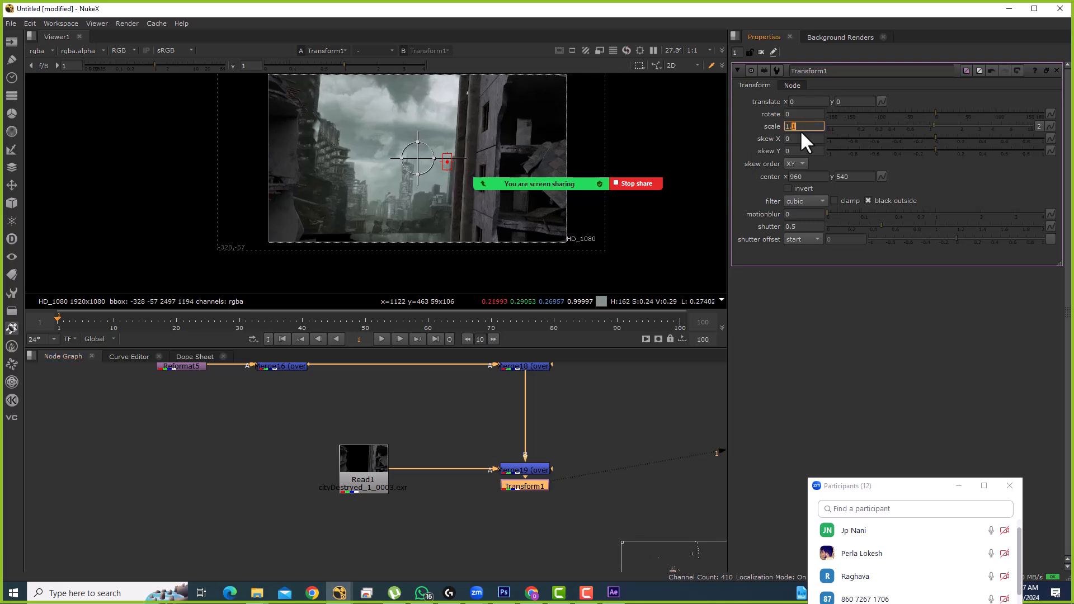
Step: Shift Transform1 down with a y translate of -70, trying -25 first
{"action": "left_click", "coordinate": [843, 103]}
{"action": "type", "text": "-25"}
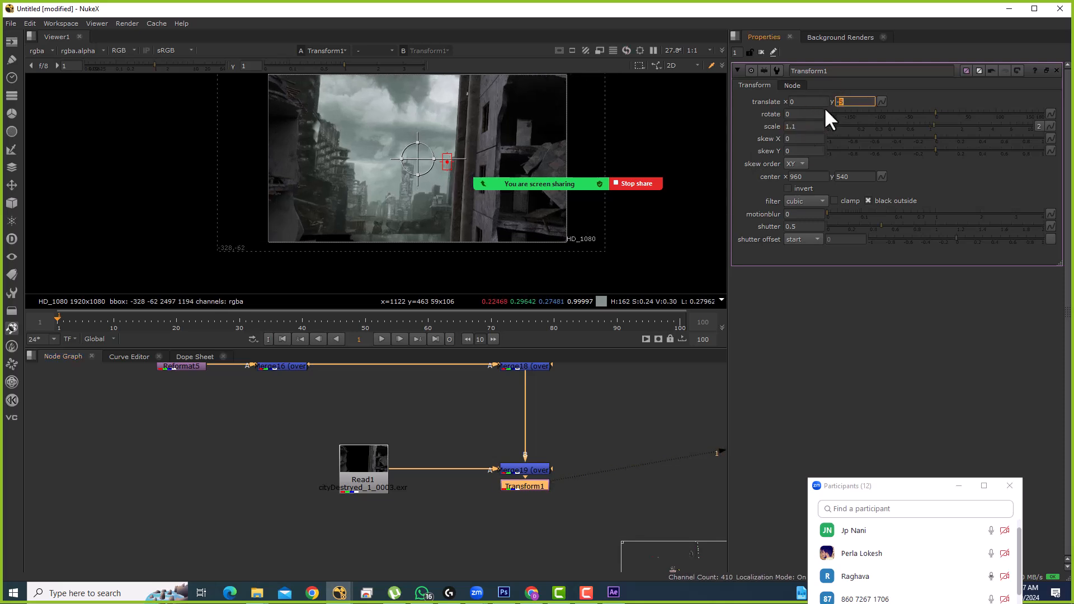
{"action": "key", "text": "Return"}
{"action": "type", "text": "-70"}
{"action": "key", "text": "Return"}
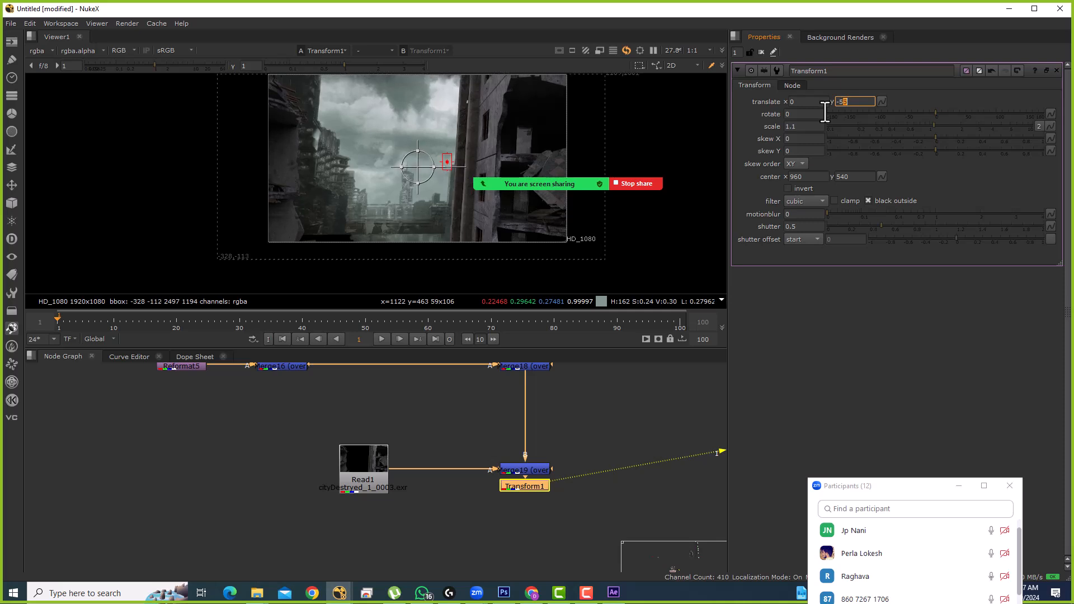
{"action": "key", "text": "o"}
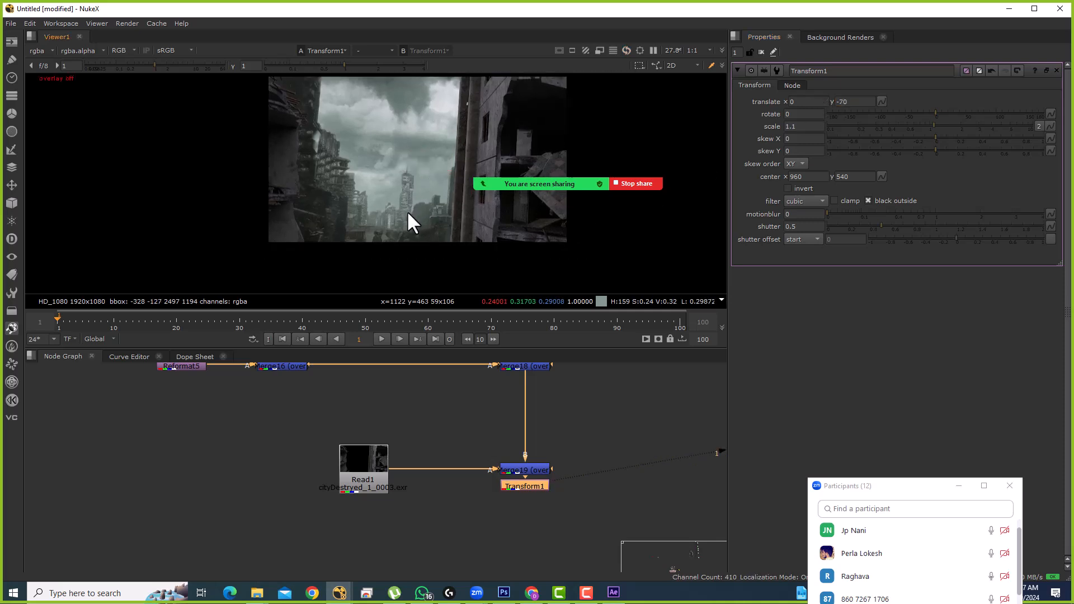
{"action": "left_click_drag", "start_coordinate": [472, 242], "coordinate": [481, 253]}
{"action": "scroll", "coordinate": [391, 186], "scroll_direction": "down", "scroll_amount": 2}
{"action": "key", "text": "o"}
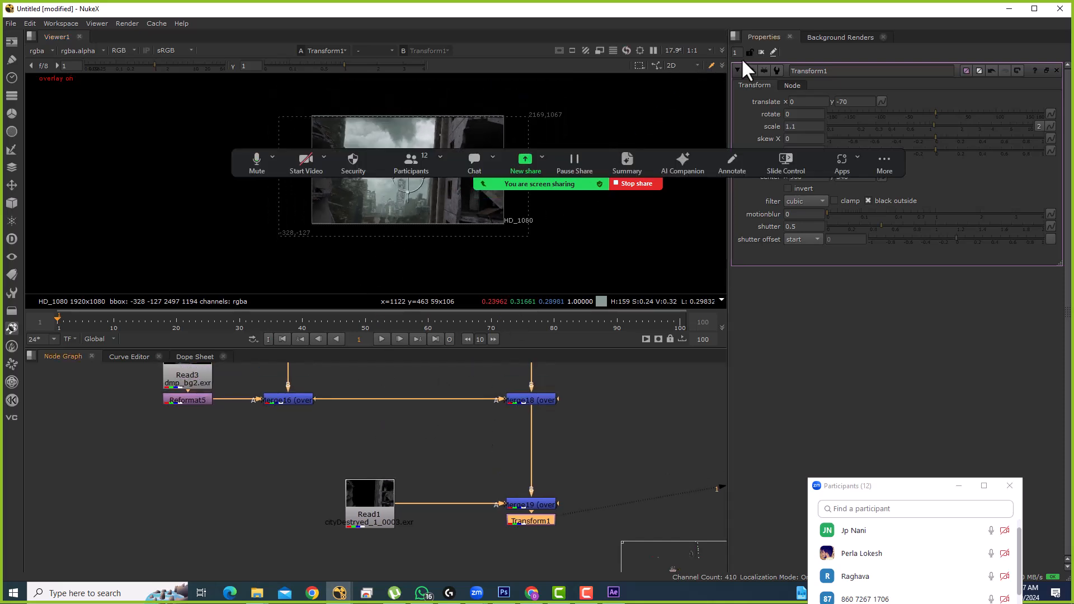
Step: Nudge the Read5/Reformat3 and Read6/Reformat1 pairs up into line
{"action": "left_click", "coordinate": [761, 51]}
{"action": "scroll", "coordinate": [447, 390], "scroll_direction": "down", "scroll_amount": 5}
{"action": "left_click_drag", "start_coordinate": [447, 390], "coordinate": [436, 554]}
{"action": "scroll", "coordinate": [412, 469], "scroll_direction": "up", "scroll_amount": 3}
{"action": "left_click_drag", "start_coordinate": [389, 479], "coordinate": [401, 431]}
{"action": "left_click_drag", "start_coordinate": [245, 428], "coordinate": [289, 488]}
{"action": "left_click_drag", "start_coordinate": [404, 435], "coordinate": [409, 437]}
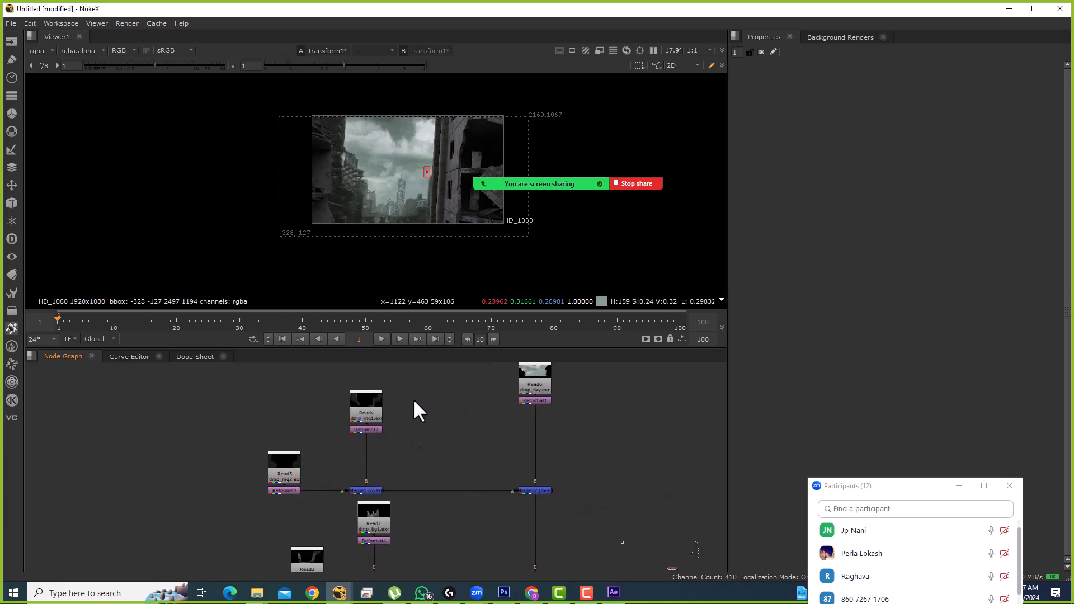
{"action": "left_click_drag", "start_coordinate": [482, 403], "coordinate": [458, 490]}
{"action": "left_click_drag", "start_coordinate": [550, 416], "coordinate": [509, 465]}
{"action": "left_click", "coordinate": [503, 396]}
Step: Select Read2, Read3 with their Reformats and merges, and toggle Merge18 off and on
{"action": "left_click_drag", "start_coordinate": [444, 458], "coordinate": [487, 388]}
{"action": "left_click_drag", "start_coordinate": [254, 385], "coordinate": [558, 439]}
{"action": "left_click", "coordinate": [500, 474]}
{"action": "left_click_drag", "start_coordinate": [500, 474], "coordinate": [506, 374]}
{"action": "mouse_move", "coordinate": [399, 450]}
{"action": "left_mouse_down"}
{"action": "mouse_move", "coordinate": [424, 442]}
{"action": "mouse_move", "coordinate": [414, 447]}
{"action": "left_mouse_up"}
{"action": "left_click_drag", "start_coordinate": [285, 413], "coordinate": [577, 485]}
{"action": "left_click", "coordinate": [576, 482]}
{"action": "key", "text": "d"}
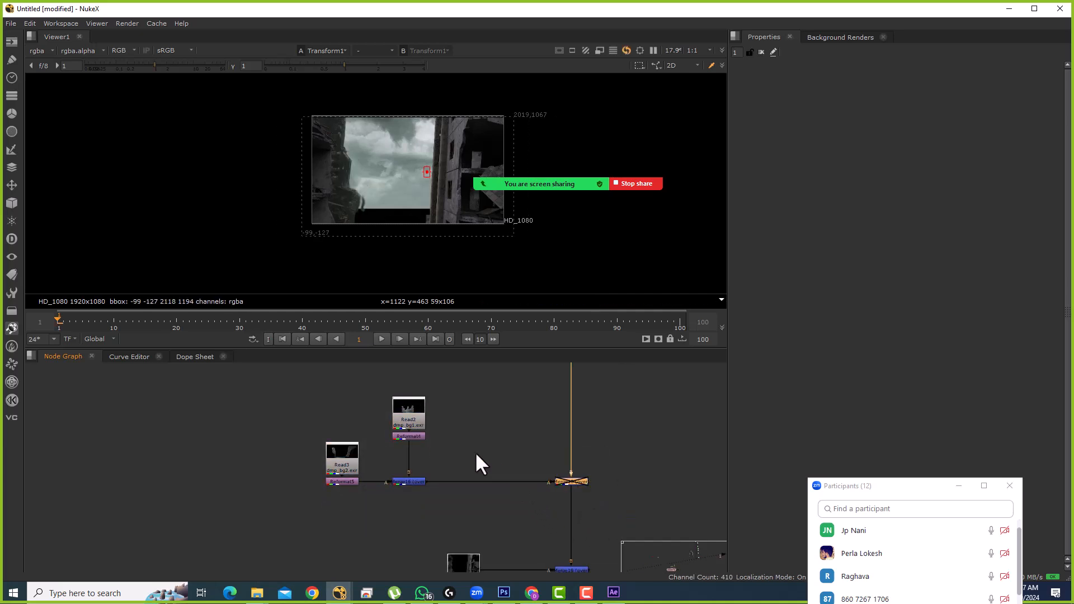
{"action": "key", "text": "d"}
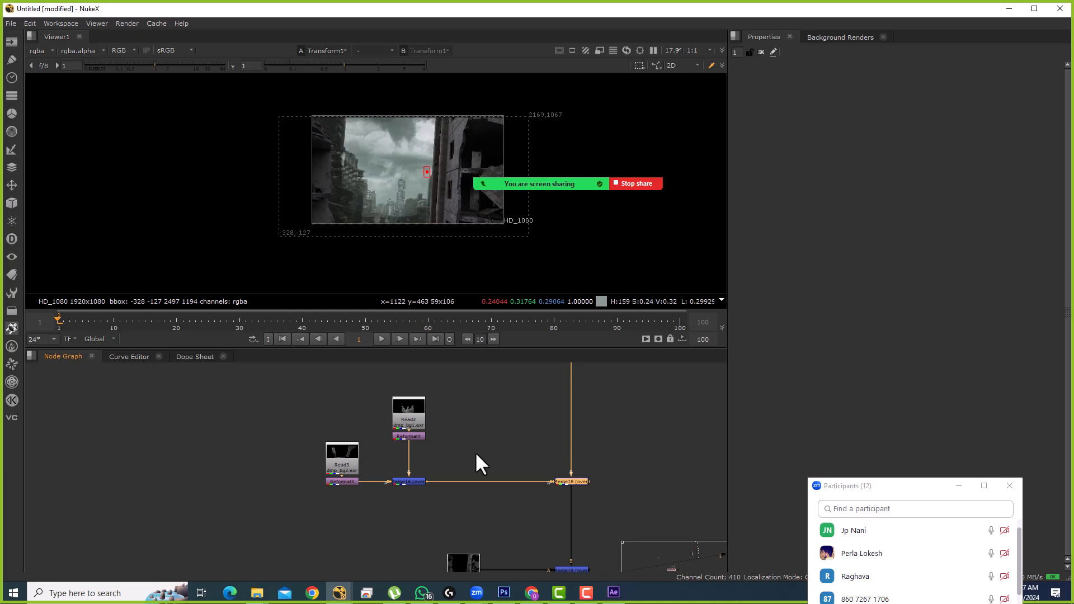
Step: Select node pairs with their dots, move Transform1 below the merge, and select Read4
{"action": "scroll", "coordinate": [477, 421], "scroll_direction": "down", "scroll_amount": 3}
{"action": "key", "text": "space"}
{"action": "left_click_drag", "start_coordinate": [347, 398], "coordinate": [470, 461]}
{"action": "left_click", "coordinate": [490, 467]}
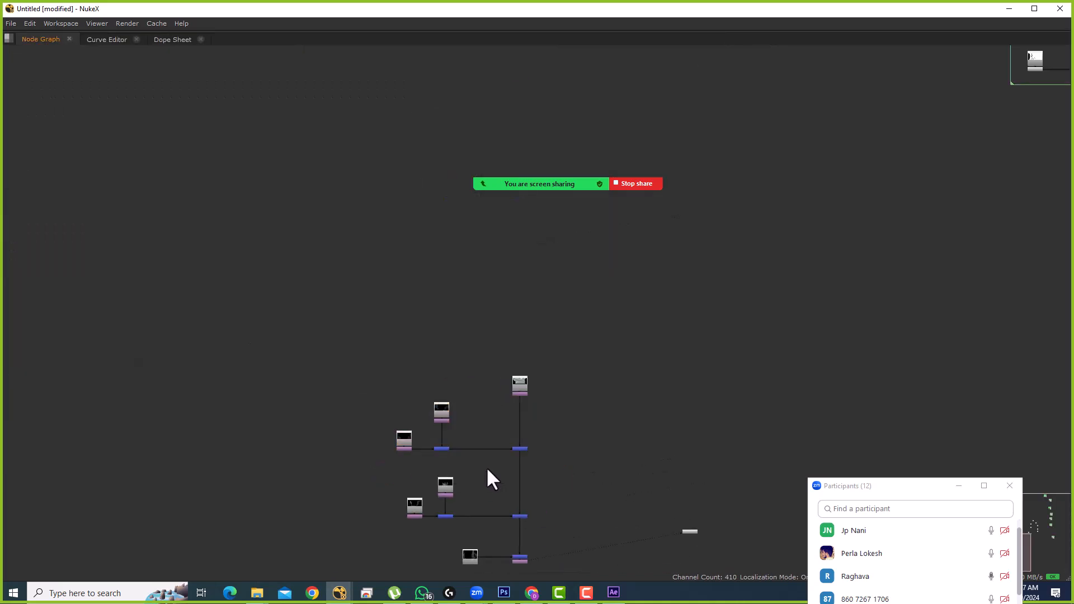
{"action": "left_click_drag", "start_coordinate": [378, 387], "coordinate": [494, 459]}
{"action": "key", "text": "space"}
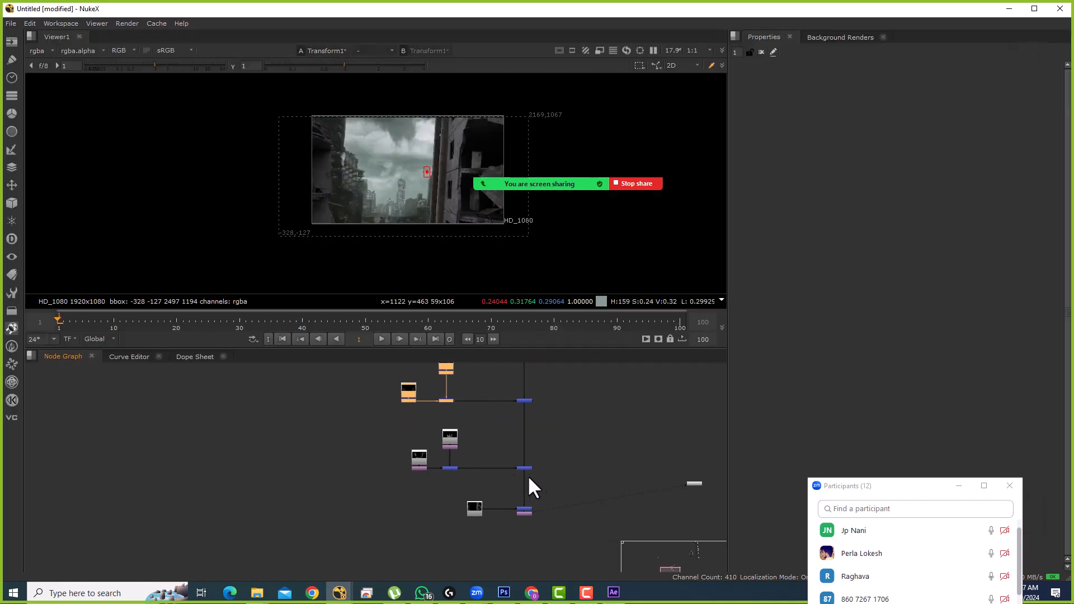
{"action": "scroll", "coordinate": [525, 511], "scroll_direction": "up", "scroll_amount": 4}
{"action": "left_click_drag", "start_coordinate": [528, 515], "coordinate": [526, 539]}
{"action": "left_click", "coordinate": [485, 456]}
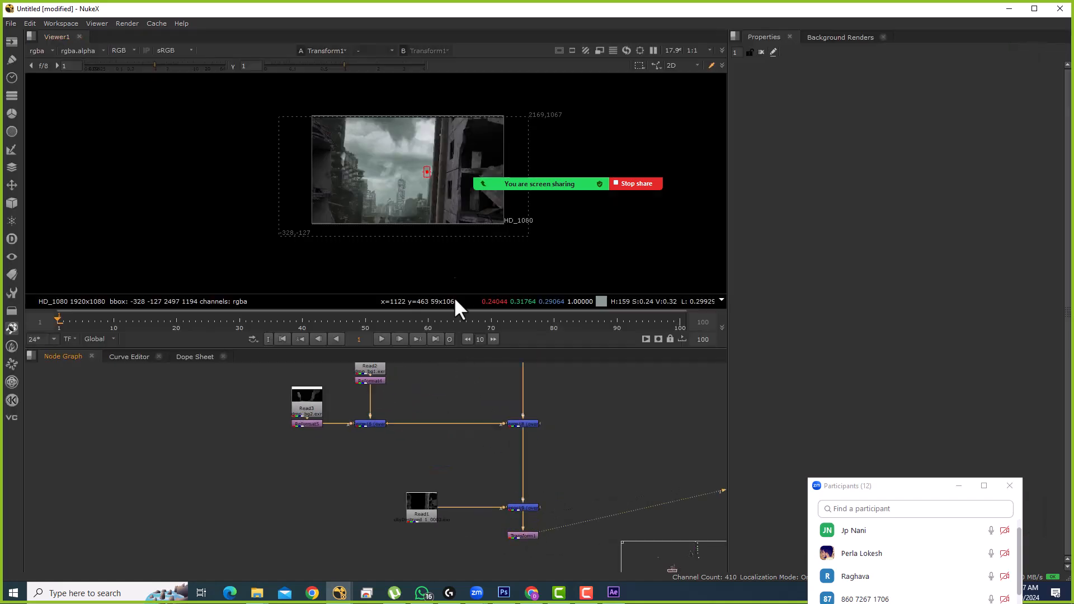
{"action": "scroll", "coordinate": [375, 425], "scroll_direction": "up", "scroll_amount": 3}
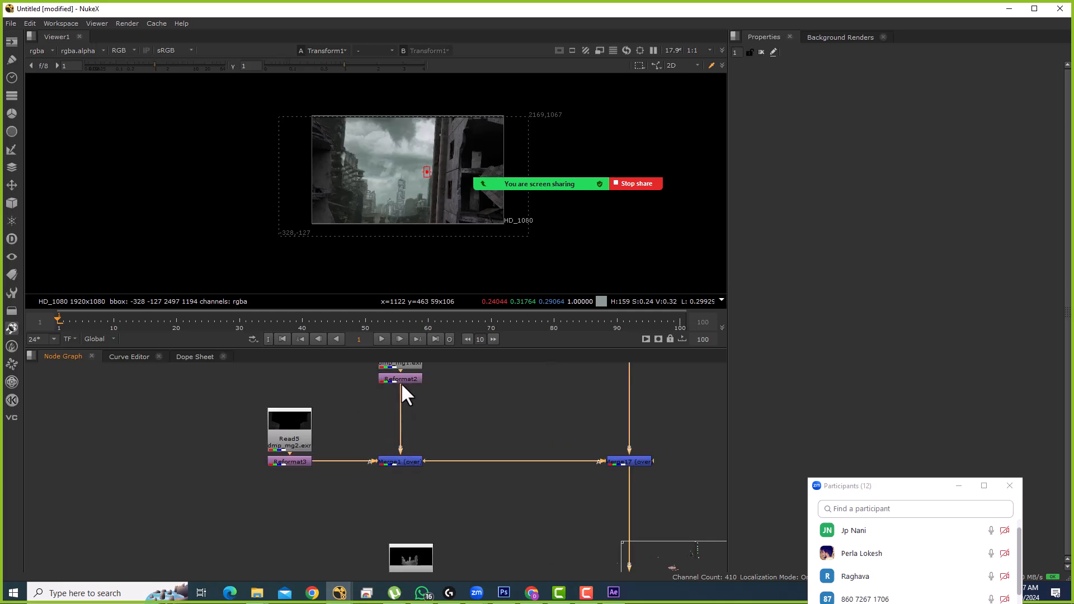
{"action": "left_click", "coordinate": [391, 423]}
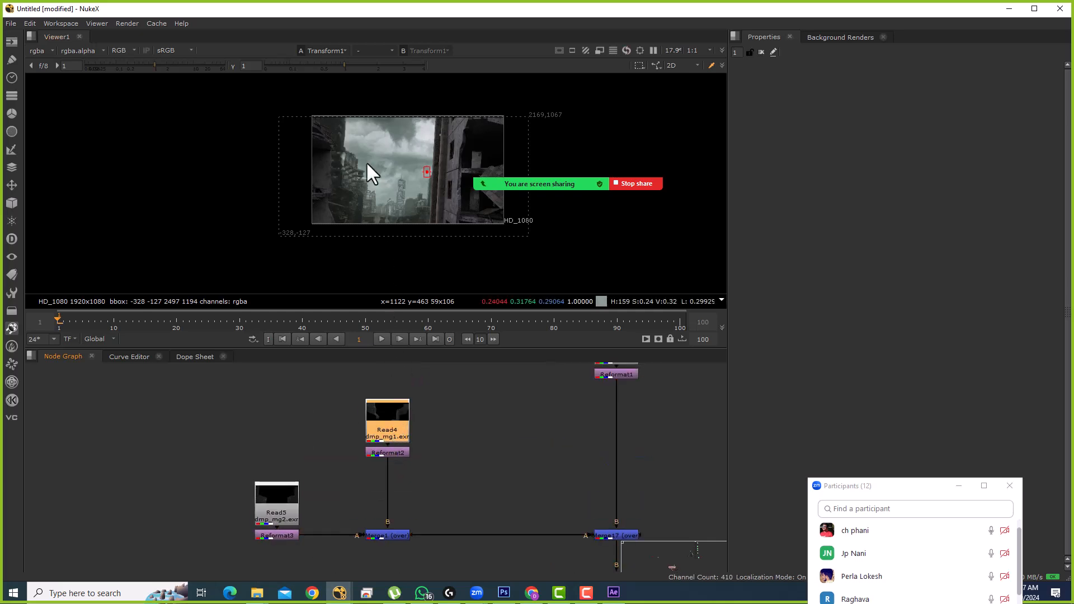
{"action": "scroll", "coordinate": [358, 134], "scroll_direction": "up", "scroll_amount": 6}
{"action": "scroll", "coordinate": [364, 145], "scroll_direction": "up", "scroll_amount": 3}
Step: Insert a trial Grade between Reformat2 and Merge1, tint its gamma blue, then delete it
{"action": "left_click", "coordinate": [440, 460]}
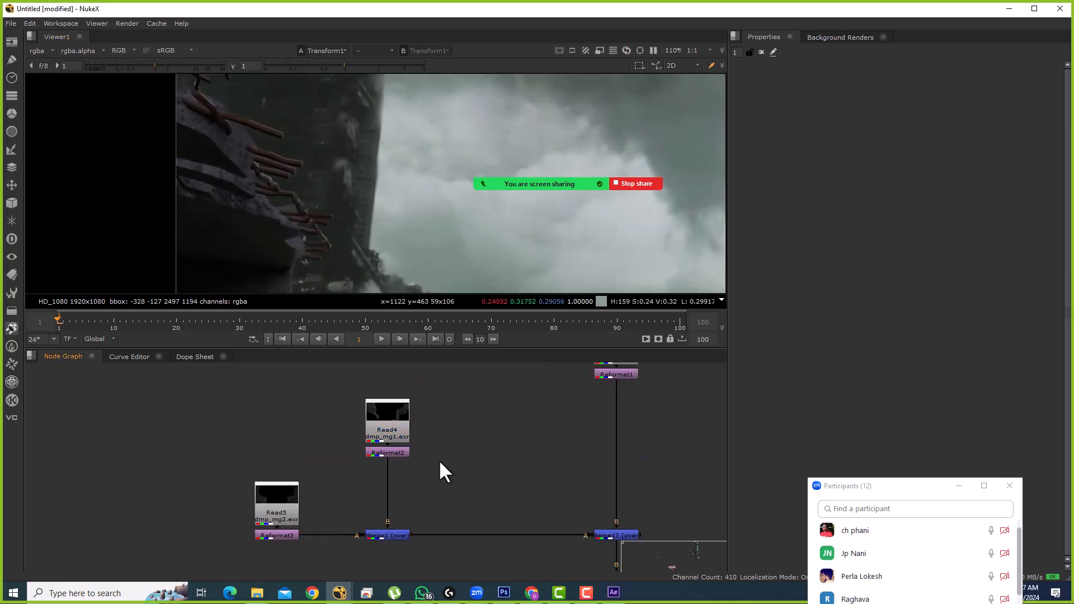
{"action": "key", "text": "g"}
{"action": "left_click_drag", "start_coordinate": [438, 463], "coordinate": [391, 471]}
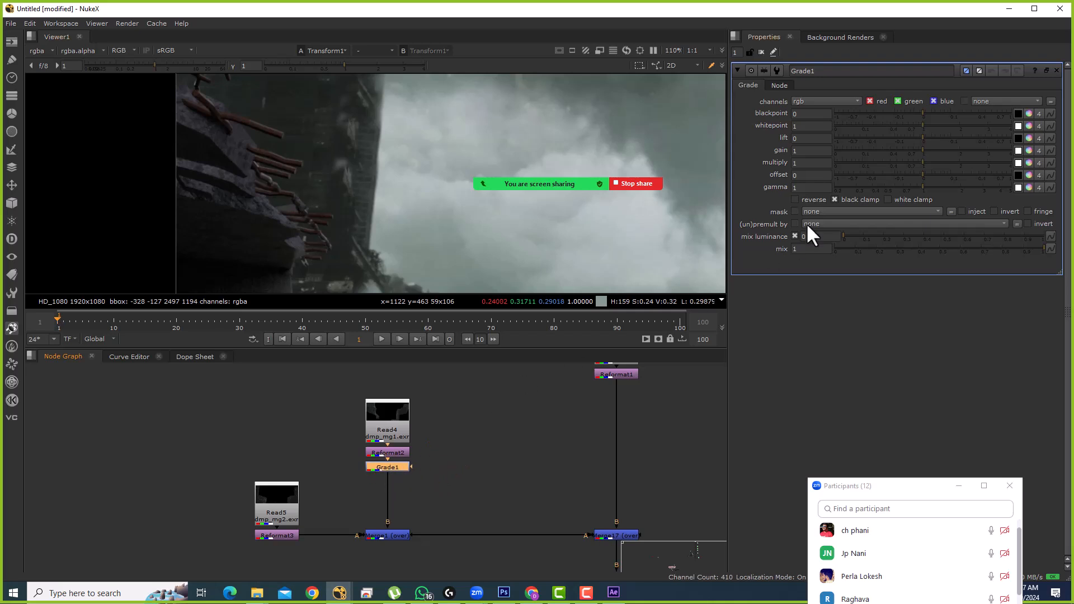
{"action": "left_click", "coordinate": [1029, 187]}
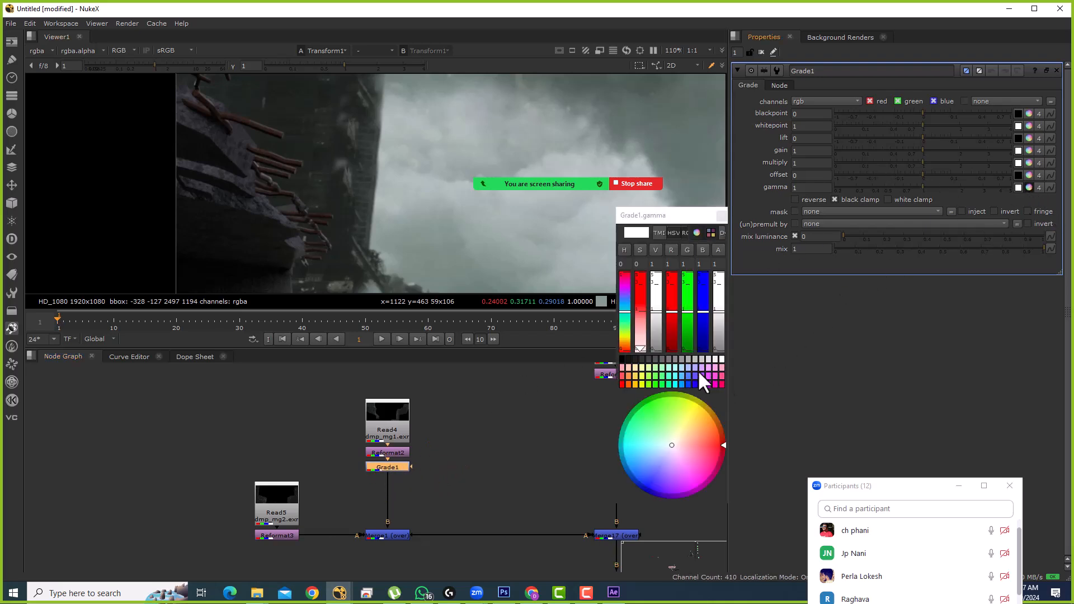
{"action": "left_click_drag", "start_coordinate": [657, 396], "coordinate": [652, 441]}
{"action": "scroll", "coordinate": [390, 169], "scroll_direction": "down", "scroll_amount": 6}
{"action": "left_click_drag", "start_coordinate": [466, 464], "coordinate": [462, 425]}
{"action": "left_click", "coordinate": [462, 425]}
{"action": "left_click", "coordinate": [398, 428]}
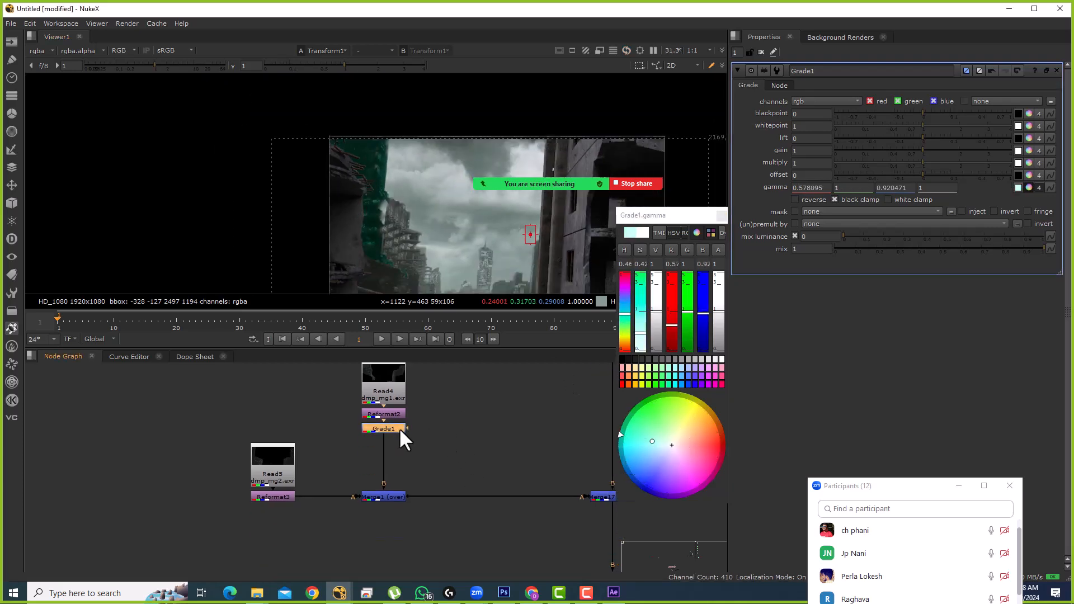
{"action": "key", "text": "Delete"}
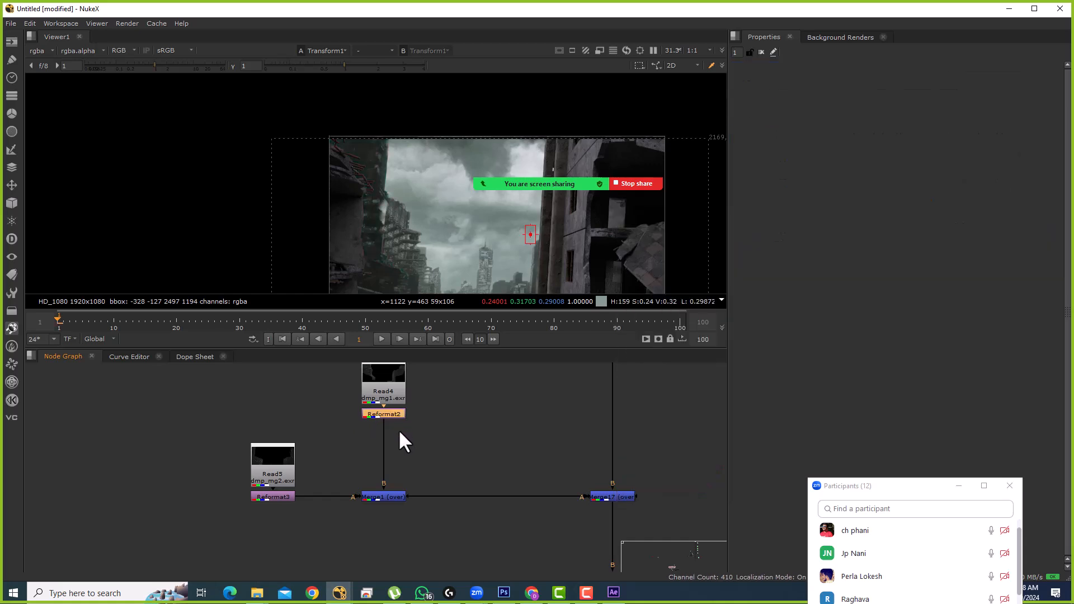
Step: Insert Blur2 between Reformat2 and Merge1 with a size of 44.5
{"action": "key", "text": "b"}
{"action": "left_click_drag", "start_coordinate": [411, 445], "coordinate": [385, 433]}
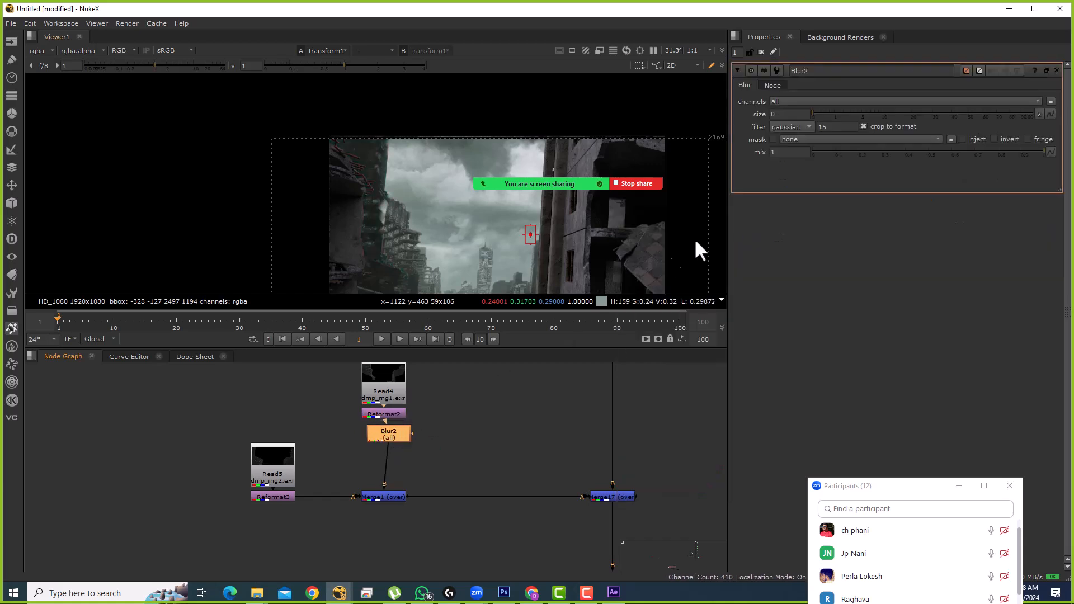
{"action": "left_click_drag", "start_coordinate": [840, 114], "coordinate": [955, 117]}
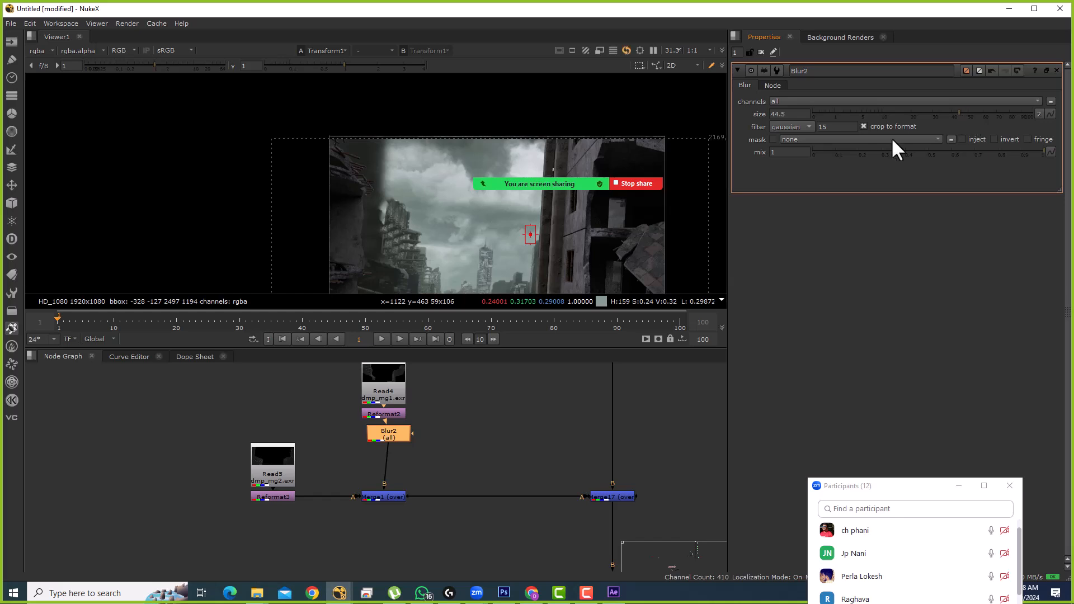
{"action": "scroll", "coordinate": [402, 442], "scroll_direction": "down", "scroll_amount": 4}
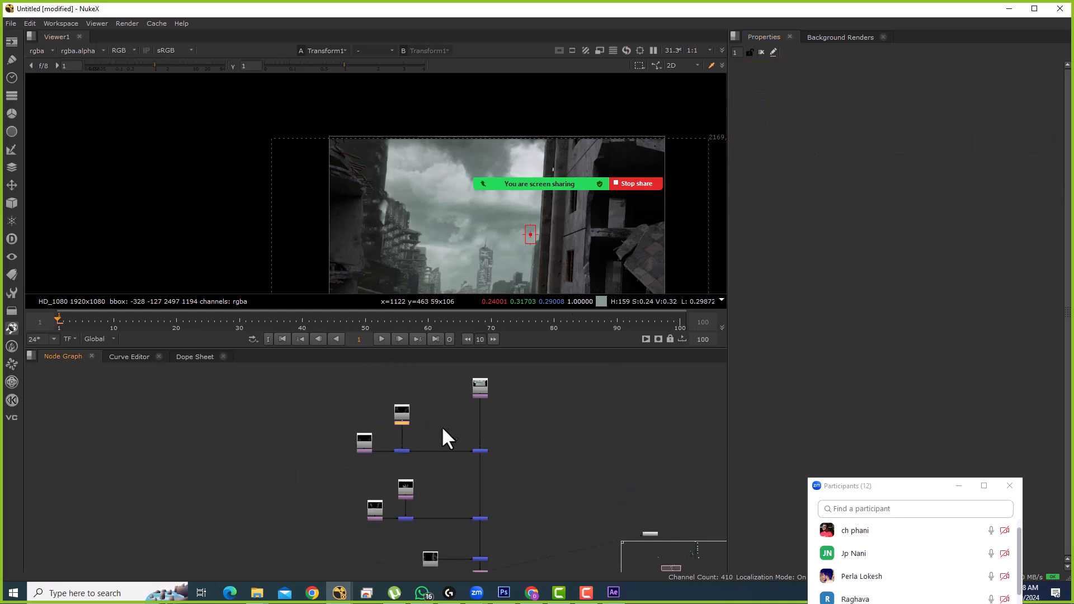
Step: Move the entire node tree up and to the left in the maximised Node Graph
{"action": "key", "text": "space"}
{"action": "left_click_drag", "start_coordinate": [434, 366], "coordinate": [403, 239]}
{"action": "left_click_drag", "start_coordinate": [293, 190], "coordinate": [510, 501]}
{"action": "left_click_drag", "start_coordinate": [448, 246], "coordinate": [425, 235]}
{"action": "left_click", "coordinate": [463, 282]}
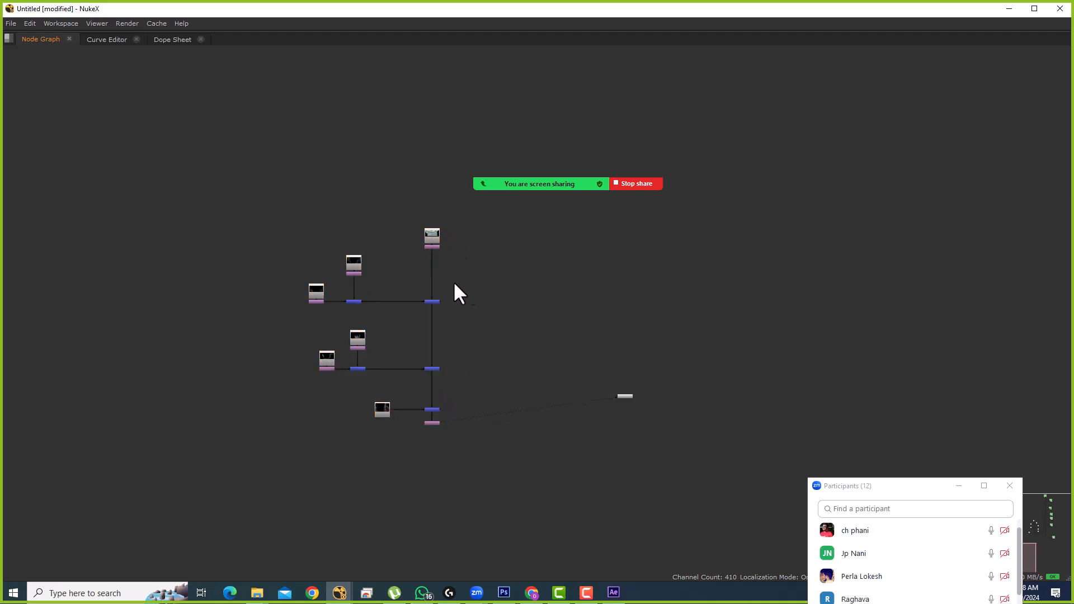
{"action": "left_click_drag", "start_coordinate": [271, 212], "coordinate": [483, 493]}
{"action": "scroll", "coordinate": [429, 261], "scroll_direction": "up", "scroll_amount": 2}
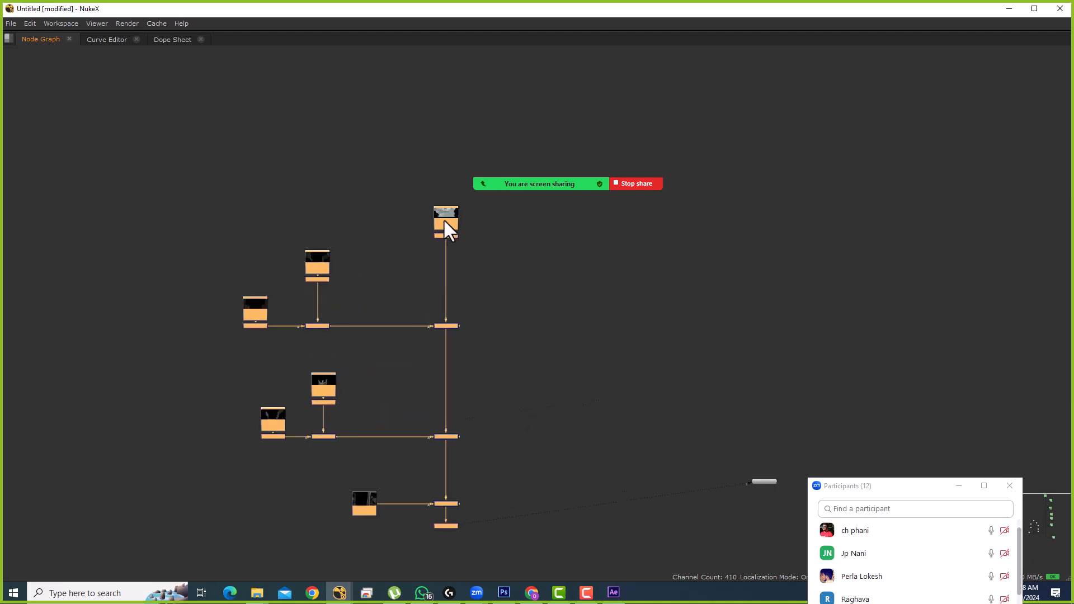
{"action": "left_click", "coordinate": [498, 244]}
{"action": "key", "text": "space"}
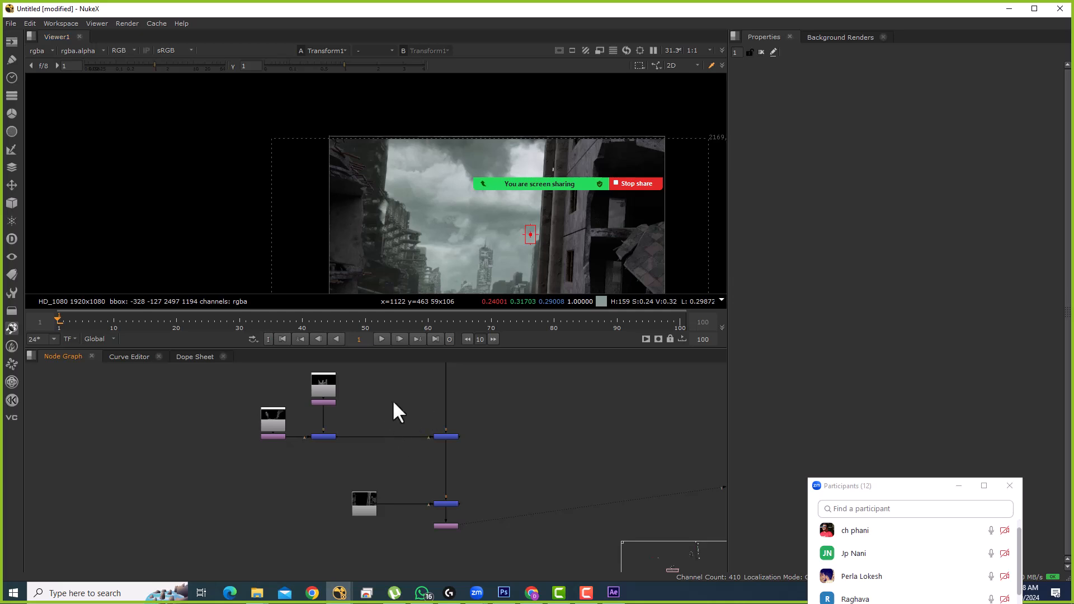
Step: Display Merge15 in the viewer and move the lone node off to the right
{"action": "key", "text": "ctrl+a"}
{"action": "scroll", "coordinate": [435, 447], "scroll_direction": "down", "scroll_amount": 5}
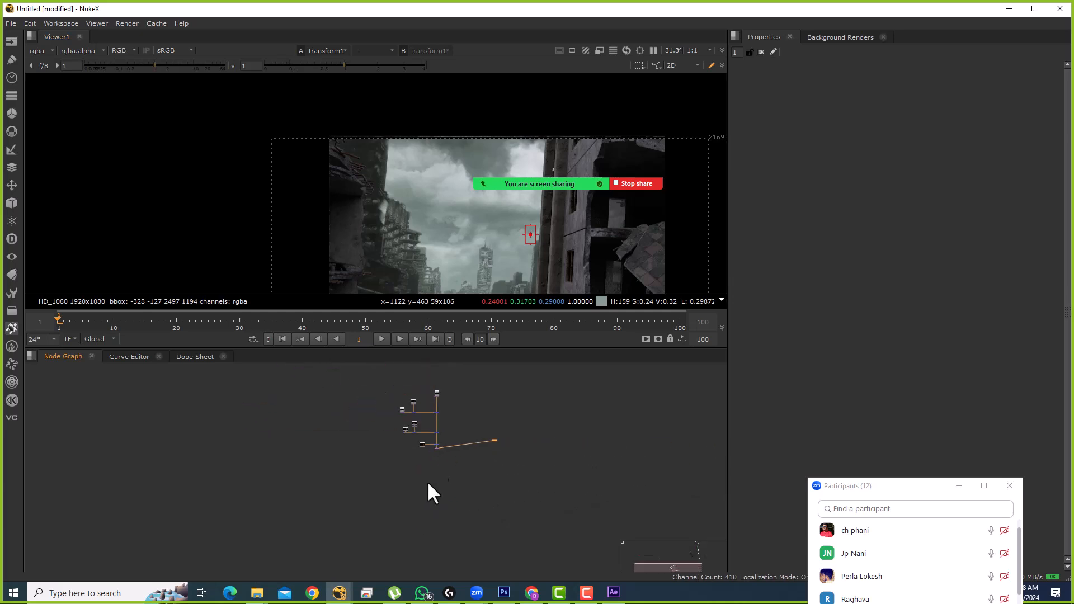
{"action": "left_click", "coordinate": [398, 418]}
{"action": "scroll", "coordinate": [479, 408], "scroll_direction": "up", "scroll_amount": 5}
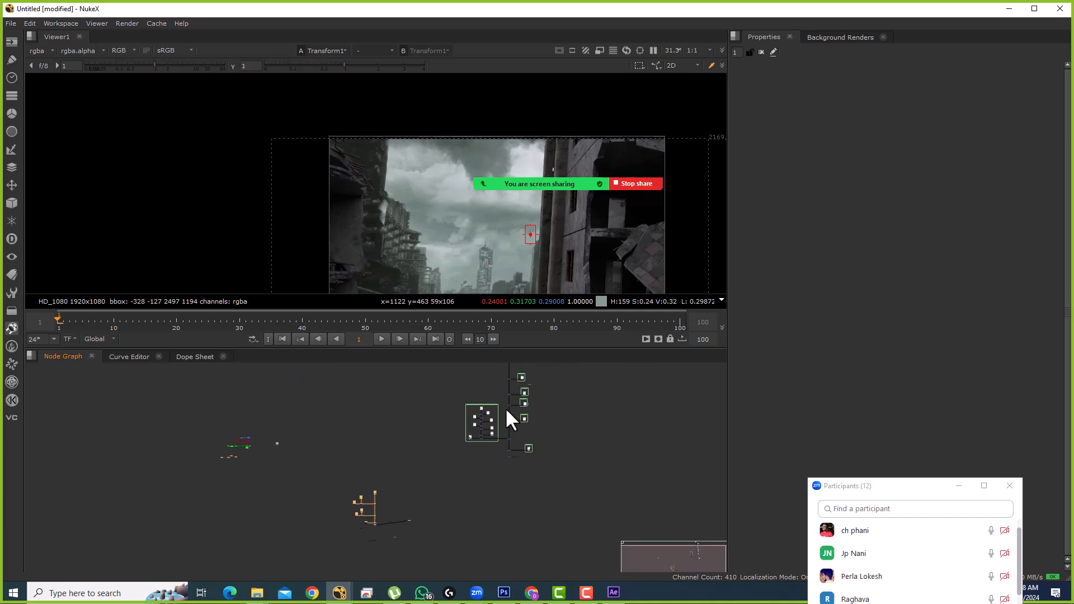
{"action": "scroll", "coordinate": [515, 481], "scroll_direction": "up", "scroll_amount": 4}
{"action": "left_click", "coordinate": [506, 474]}
{"action": "key", "text": "1"}
{"action": "scroll", "coordinate": [496, 467], "scroll_direction": "down", "scroll_amount": 4}
{"action": "left_click_drag", "start_coordinate": [375, 519], "coordinate": [486, 476]}
{"action": "left_click_drag", "start_coordinate": [365, 480], "coordinate": [445, 493]}
{"action": "scroll", "coordinate": [341, 436], "scroll_direction": "up", "scroll_amount": 5}
{"action": "left_click_drag", "start_coordinate": [306, 422], "coordinate": [599, 489]}
{"action": "left_click_drag", "start_coordinate": [599, 488], "coordinate": [448, 402]}
{"action": "scroll", "coordinate": [393, 394], "scroll_direction": "down", "scroll_amount": 5}
Step: Show Read22 in the viewer and select the node trees to inspect them
{"action": "key", "text": "1"}
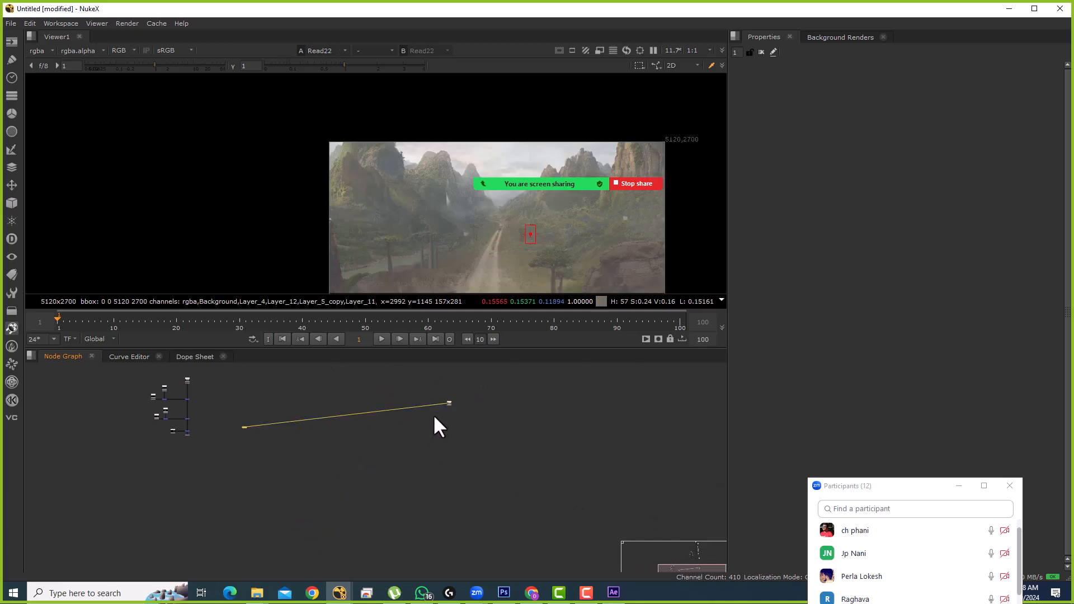
{"action": "left_click_drag", "start_coordinate": [181, 383], "coordinate": [294, 424]}
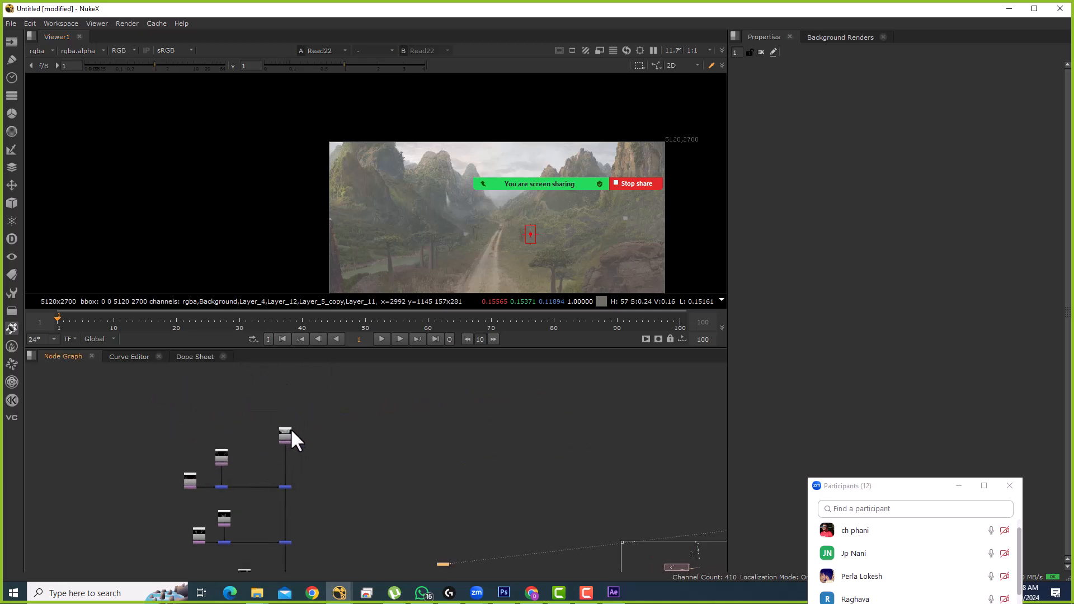
{"action": "scroll", "coordinate": [290, 429], "scroll_direction": "down", "scroll_amount": 7}
{"action": "left_click_drag", "start_coordinate": [378, 403], "coordinate": [358, 477]}
{"action": "left_click_drag", "start_coordinate": [333, 363], "coordinate": [430, 464]}
{"action": "scroll", "coordinate": [394, 386], "scroll_direction": "up", "scroll_amount": 5}
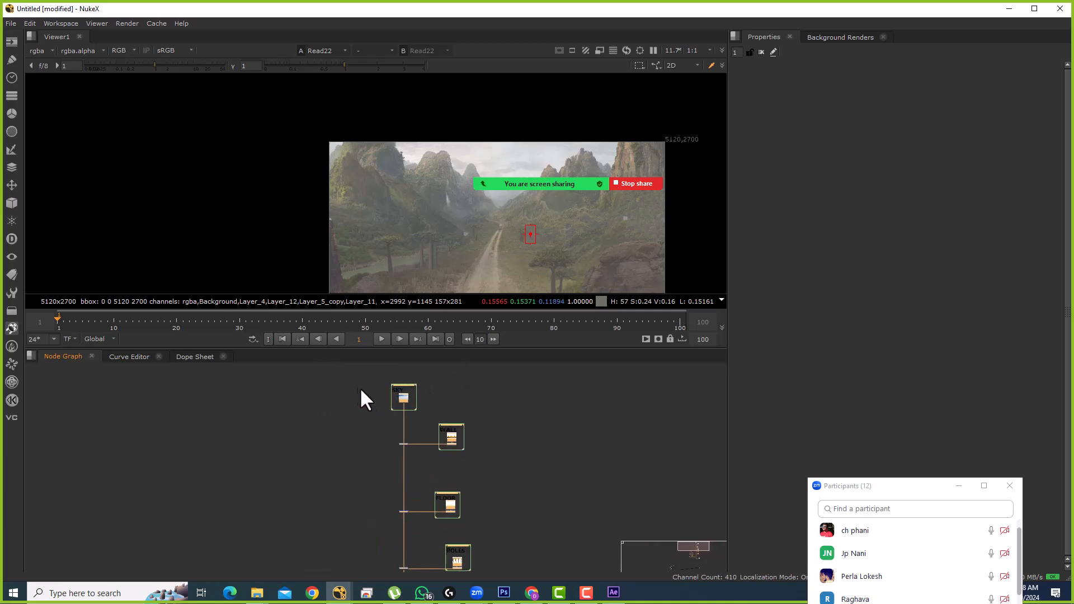
{"action": "scroll", "coordinate": [358, 408], "scroll_direction": "down", "scroll_amount": 6}
{"action": "scroll", "coordinate": [296, 450], "scroll_direction": "up", "scroll_amount": 1}
{"action": "left_click_drag", "start_coordinate": [236, 392], "coordinate": [368, 538]}
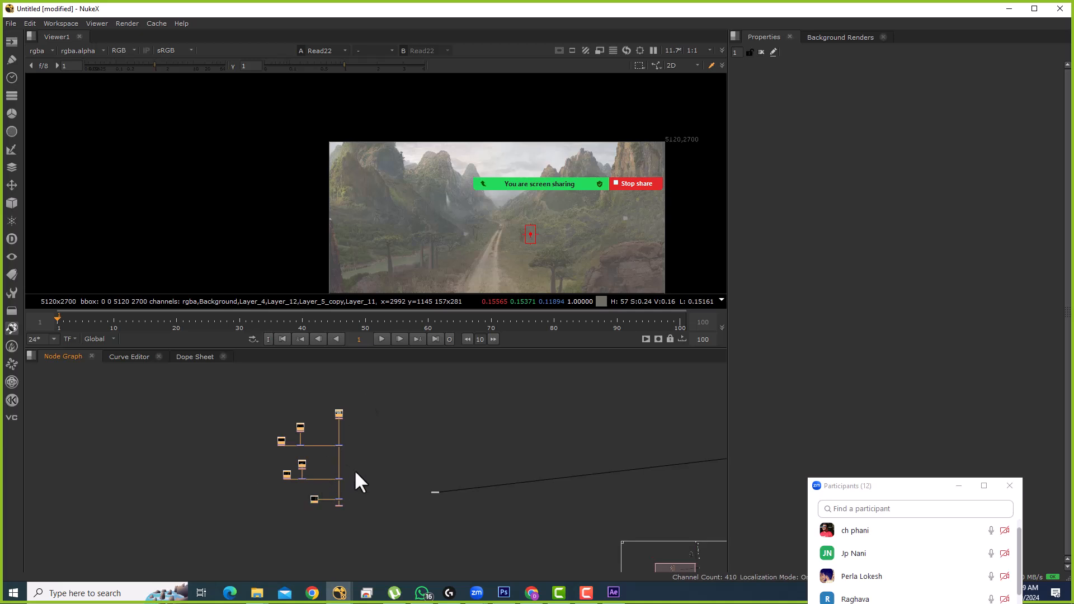
{"action": "scroll", "coordinate": [426, 438], "scroll_direction": "down", "scroll_amount": 6}
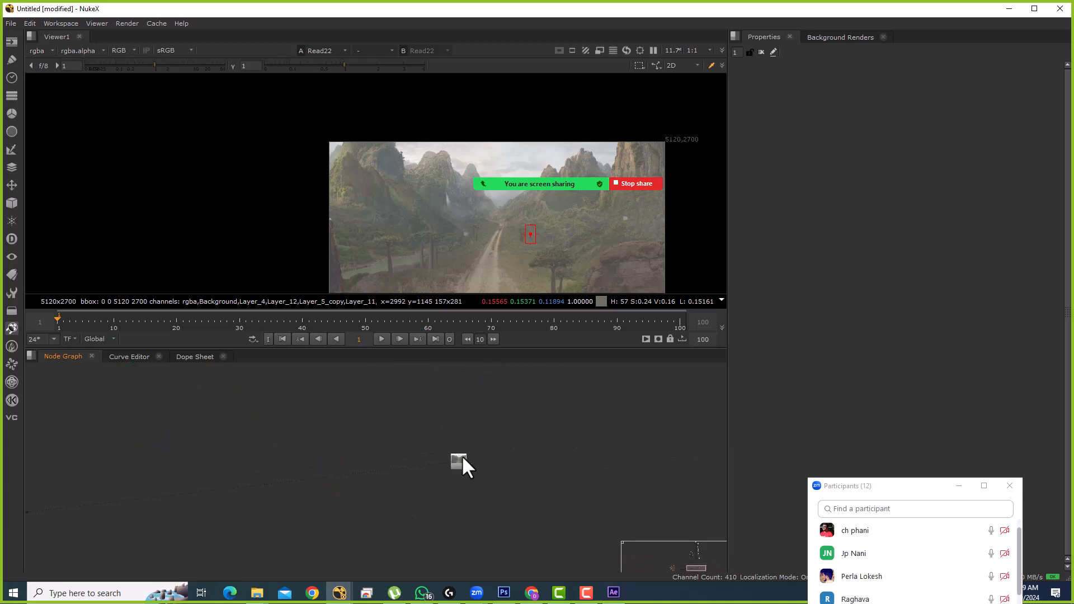
Step: Open Read22's properties and pull a connection from it toward the node tree
{"action": "double_click", "coordinate": [343, 404]}
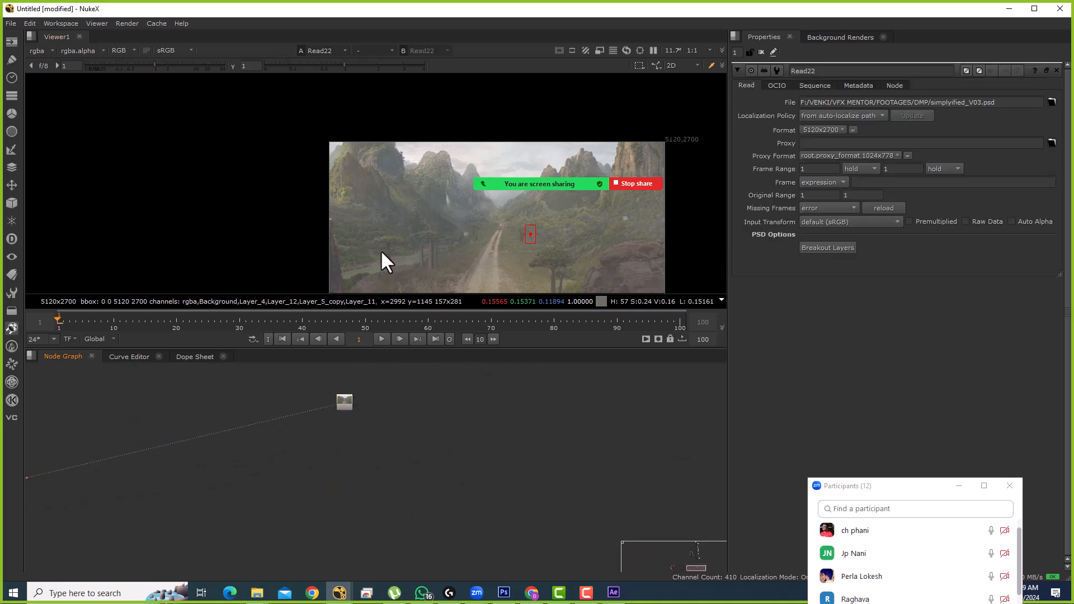
{"action": "scroll", "coordinate": [369, 257], "scroll_direction": "down", "scroll_amount": 2}
{"action": "left_click_drag", "start_coordinate": [270, 455], "coordinate": [384, 427]}
{"action": "scroll", "coordinate": [384, 427], "scroll_direction": "down", "scroll_amount": 3}
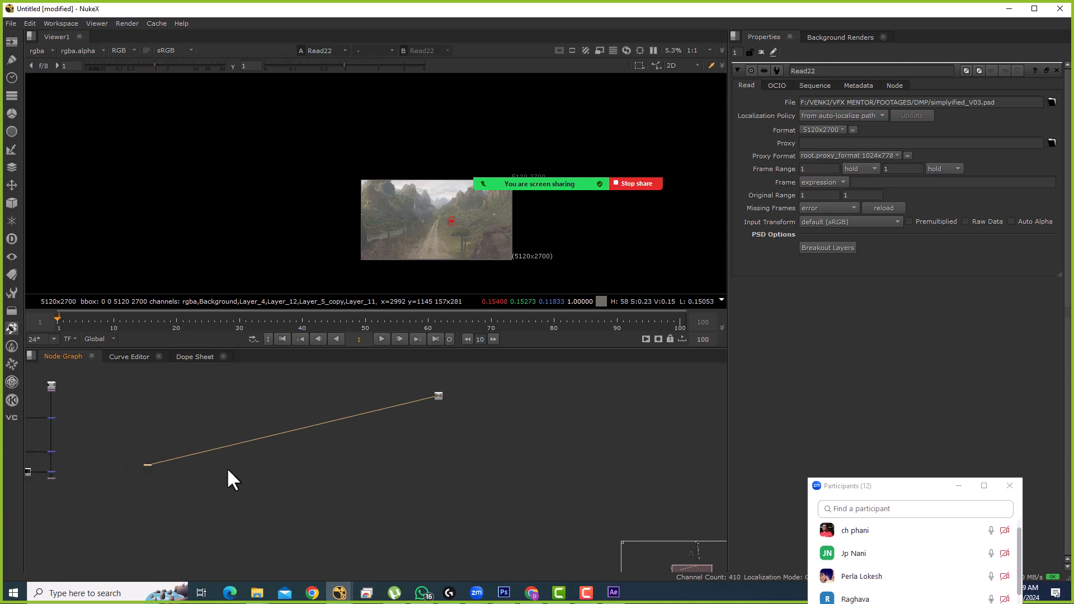
{"action": "left_click_drag", "start_coordinate": [150, 472], "coordinate": [354, 463]}
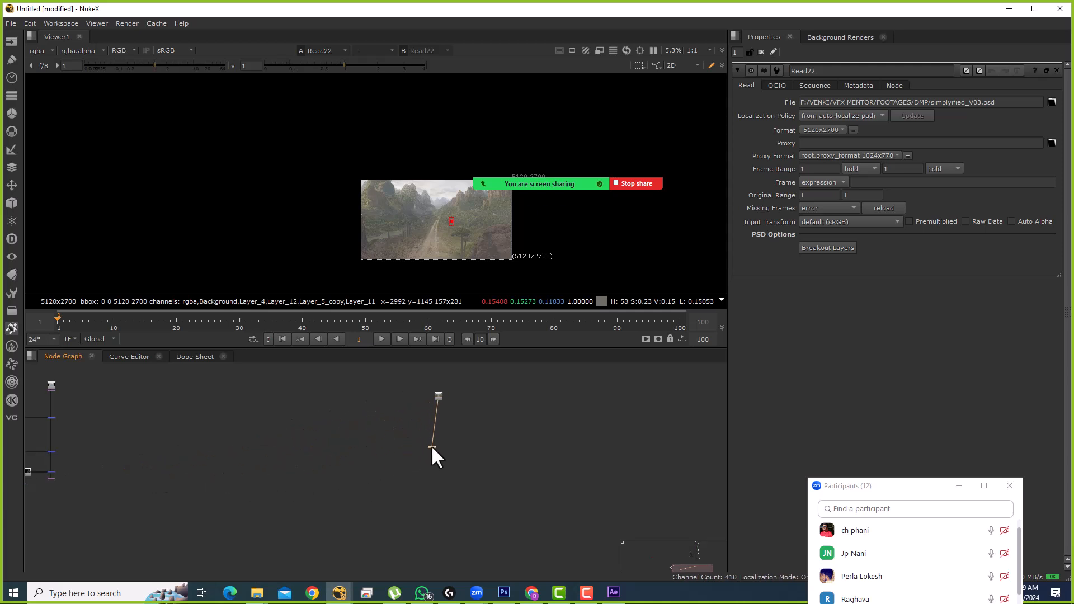
{"action": "scroll", "coordinate": [493, 375], "scroll_direction": "up", "scroll_amount": 4}
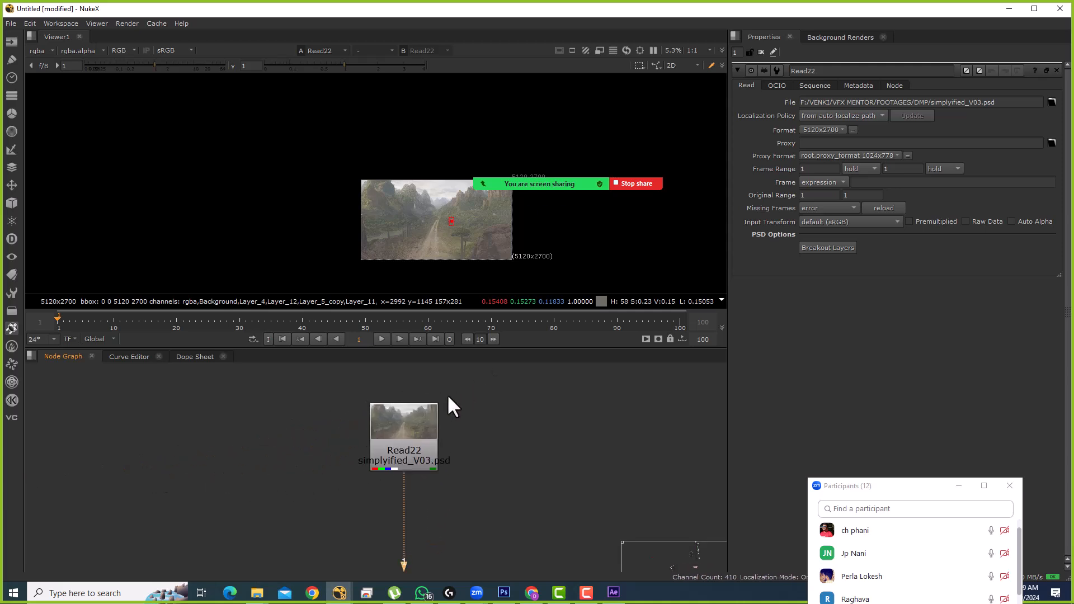
{"action": "scroll", "coordinate": [431, 425], "scroll_direction": "up", "scroll_amount": 2}
{"action": "left_click", "coordinate": [417, 453]}
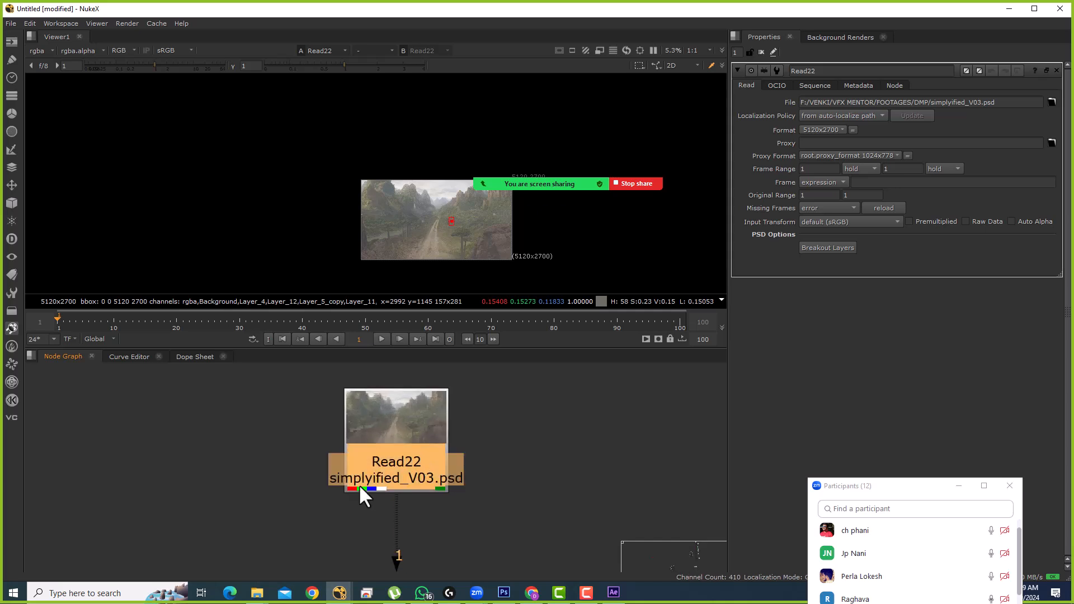
Step: Create a Shuffle node under Read22 by searching 'SHu'
{"action": "left_click_drag", "start_coordinate": [855, 485], "coordinate": [828, 367]}
{"action": "left_click", "coordinate": [507, 462]}
{"action": "scroll", "coordinate": [502, 463], "scroll_direction": "down", "scroll_amount": 3}
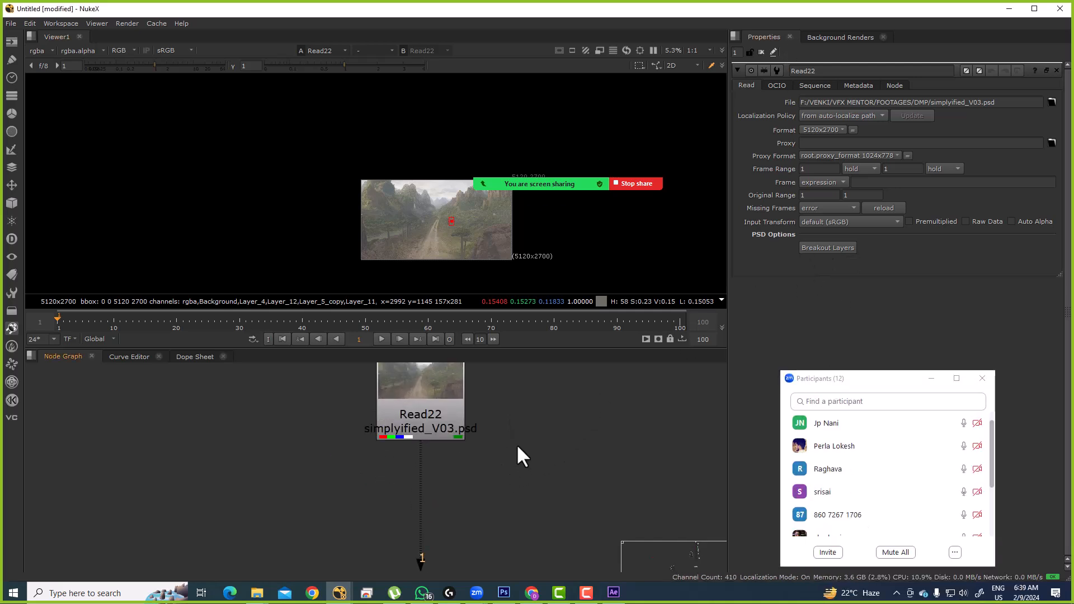
{"action": "key", "text": "Tab"}
{"action": "type", "text": "SHu"}
{"action": "left_click", "coordinate": [408, 454]}
Step: Place Shuffle1 below-right of Read22 and browse its input layers, keeping rgba
{"action": "left_click_drag", "start_coordinate": [512, 457], "coordinate": [598, 450]}
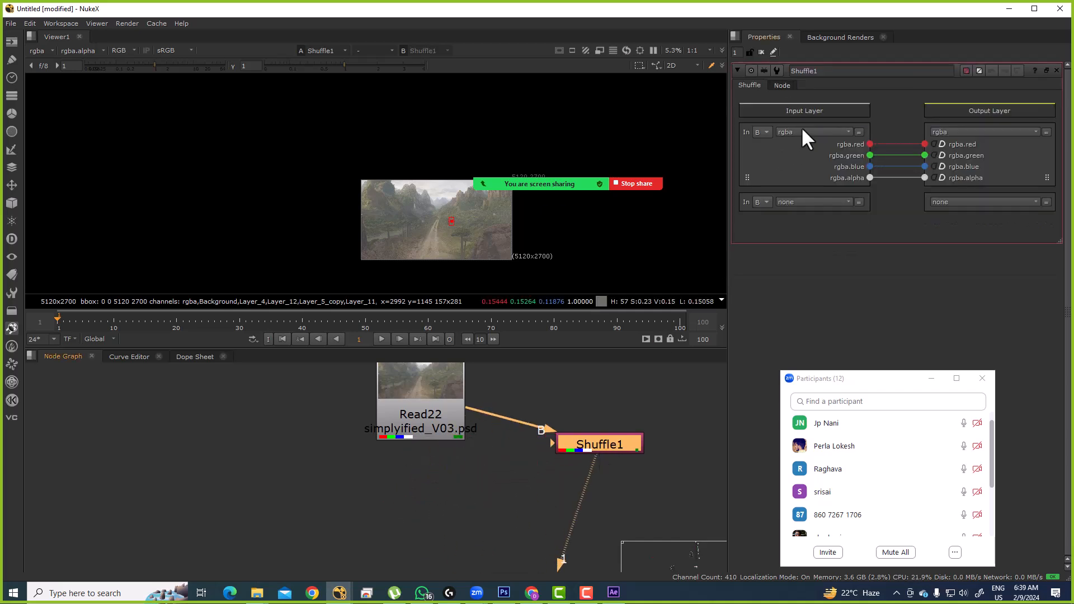
{"action": "scroll", "coordinate": [801, 132], "scroll_direction": "down", "scroll_amount": 3}
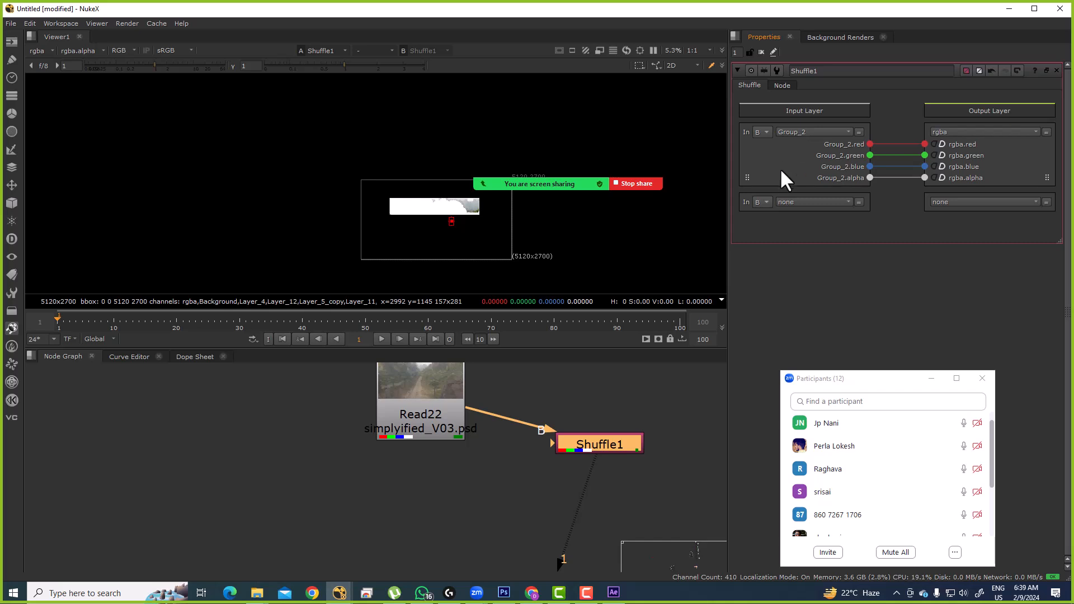
{"action": "scroll", "coordinate": [797, 134], "scroll_direction": "up", "scroll_amount": 5}
{"action": "left_click", "coordinate": [800, 131]}
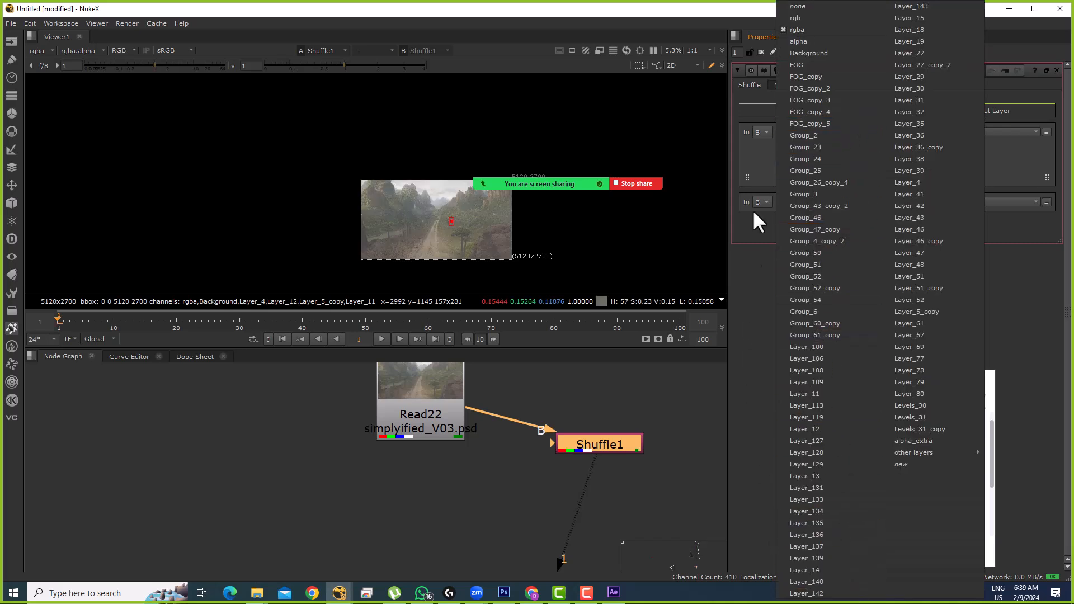
{"action": "left_click", "coordinate": [594, 406]}
Step: Delete the Shuffle1 node so Read22 connects directly again
{"action": "left_click", "coordinate": [605, 445]}
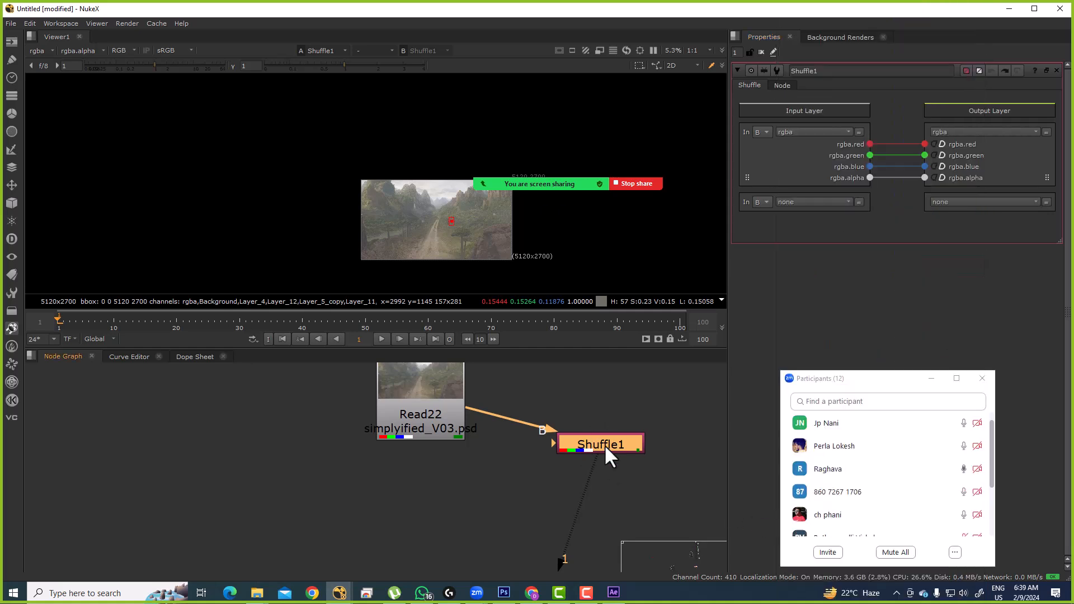
{"action": "key", "text": "Delete"}
{"action": "left_click_drag", "start_coordinate": [891, 379], "coordinate": [886, 242]}
{"action": "scroll", "coordinate": [873, 349], "scroll_direction": "down", "scroll_amount": 1}
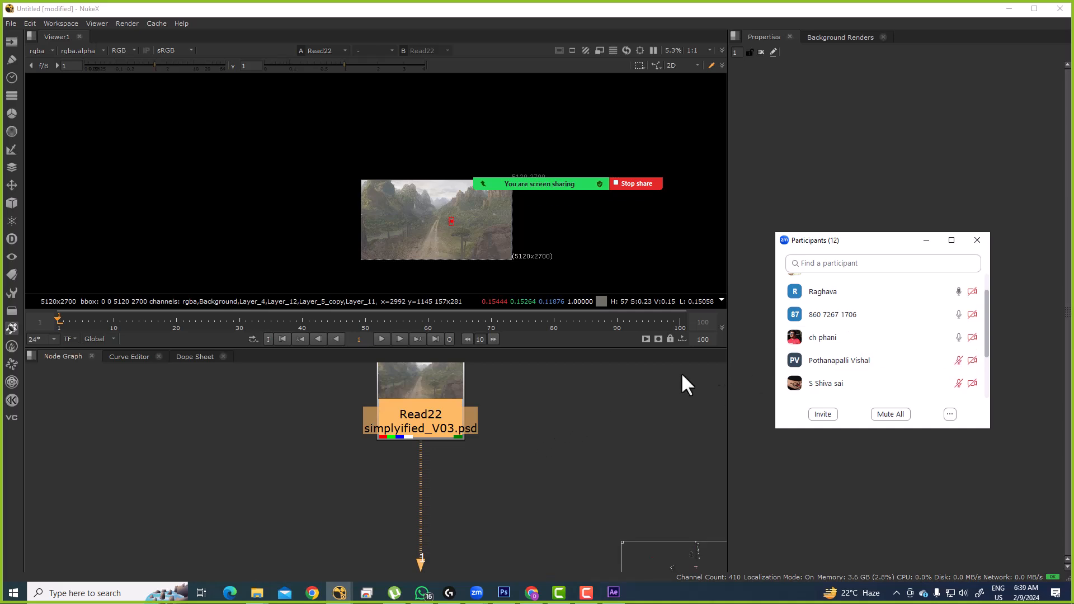
Step: Open Read22's properties for simplyfied_V03.psd and zoom out to see the whole tree
{"action": "left_click", "coordinate": [476, 495]}
{"action": "scroll", "coordinate": [462, 486], "scroll_direction": "down", "scroll_amount": 3}
{"action": "double_click", "coordinate": [437, 435]}
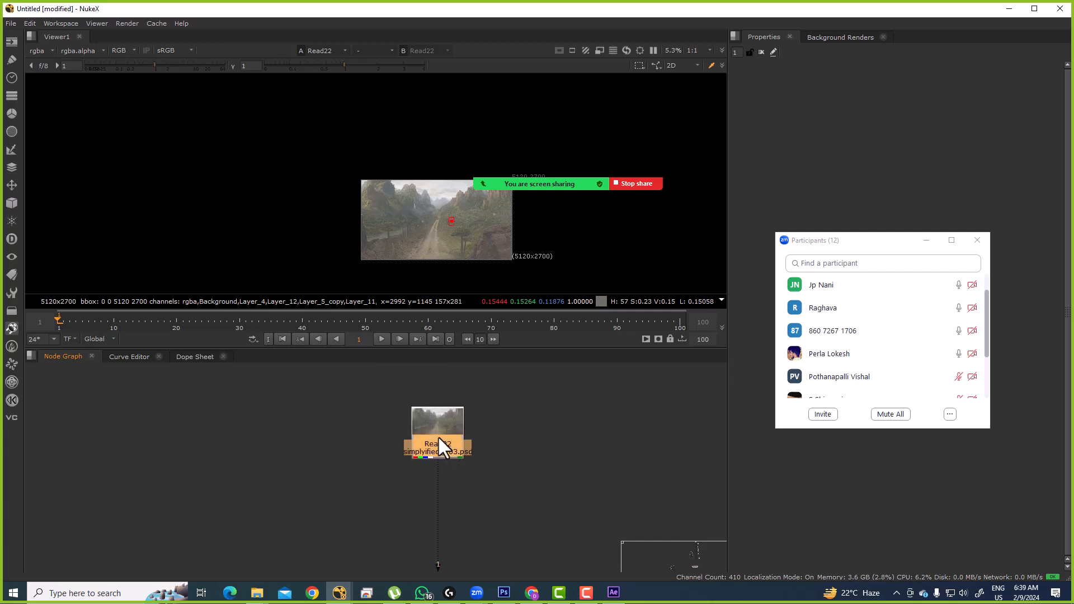
{"action": "mouse_move", "coordinate": [830, 281]}
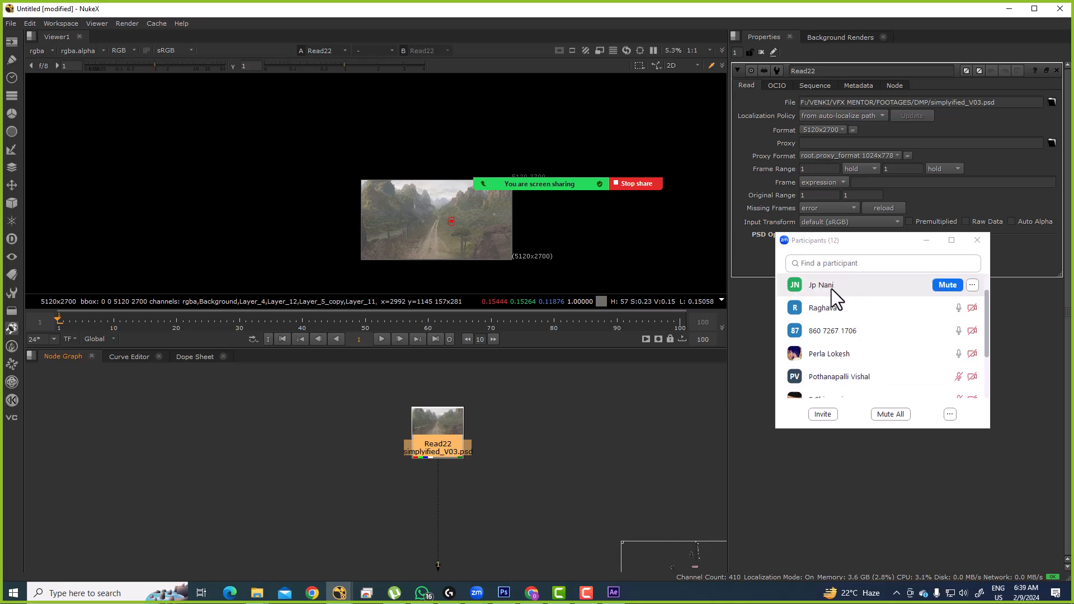
{"action": "left_click", "coordinate": [512, 439]}
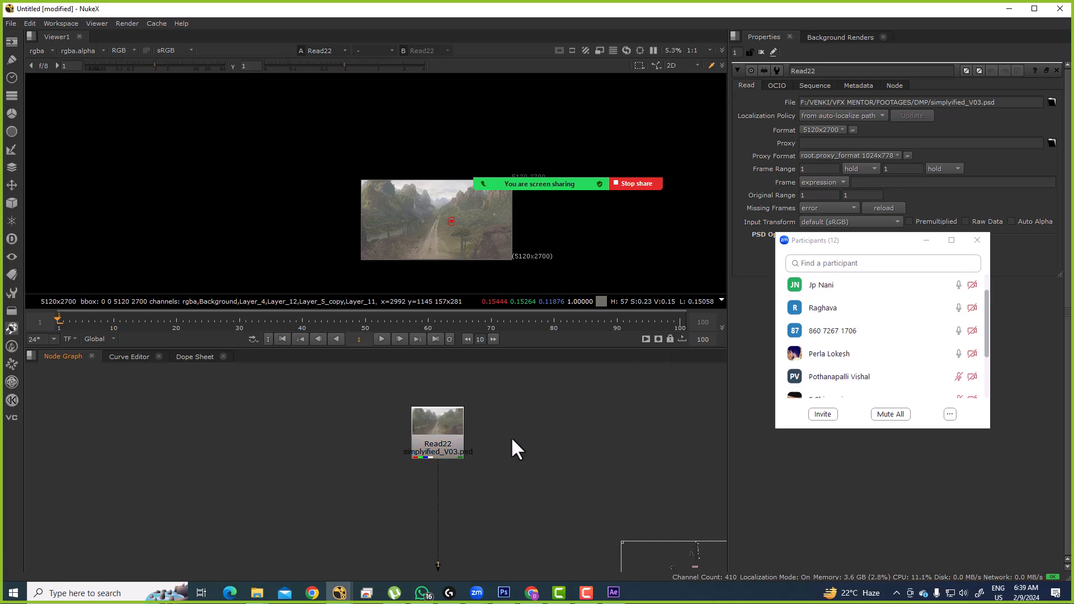
{"action": "left_click", "coordinate": [455, 431]}
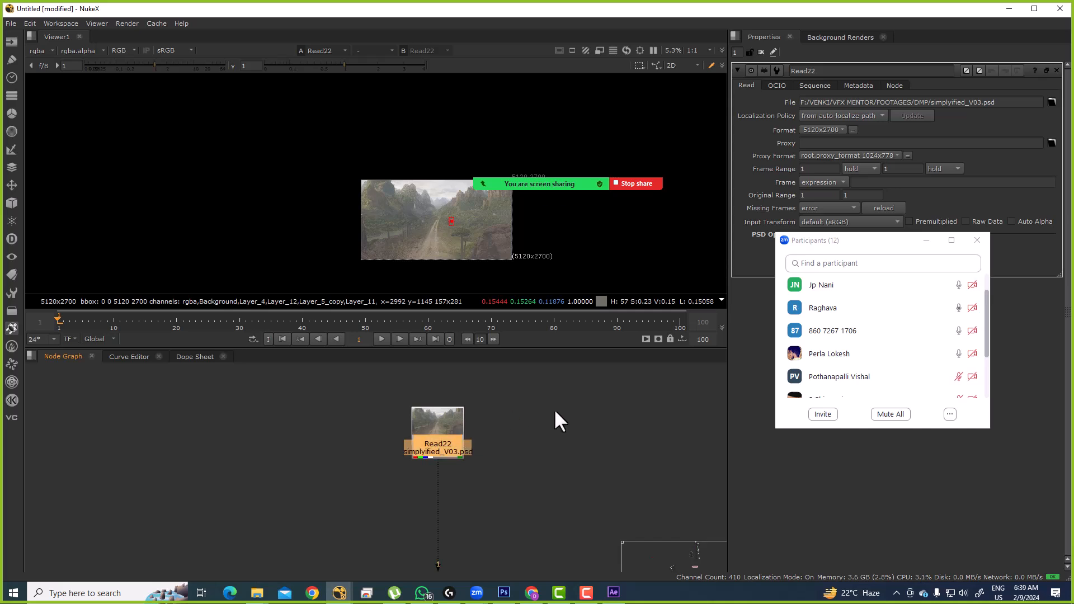
{"action": "scroll", "coordinate": [978, 344], "scroll_direction": "up", "scroll_amount": 2}
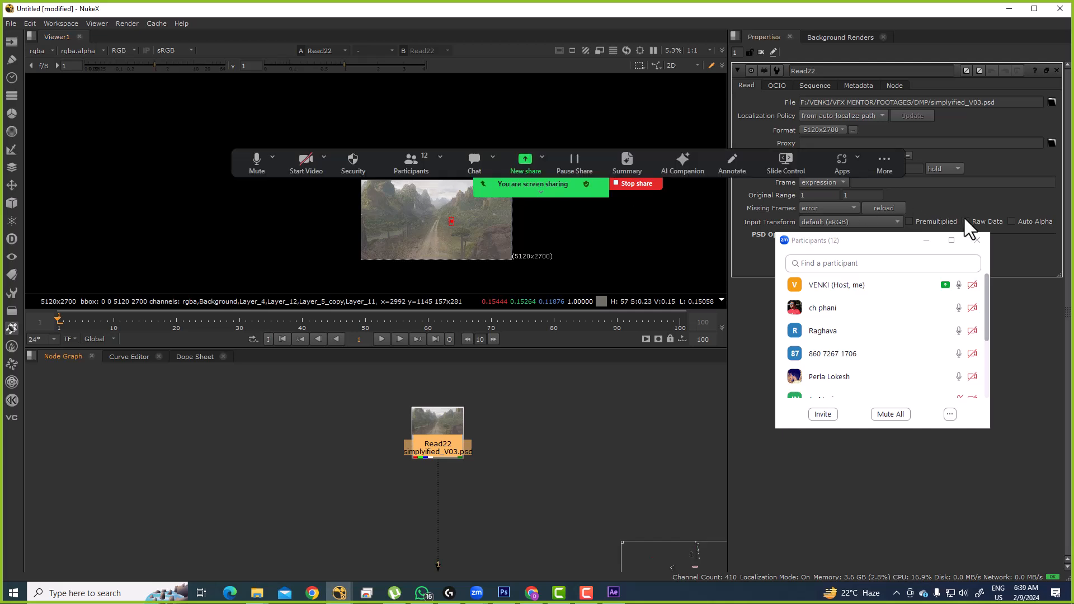
{"action": "left_click_drag", "start_coordinate": [852, 241], "coordinate": [924, 39]}
{"action": "left_click", "coordinate": [432, 434]}
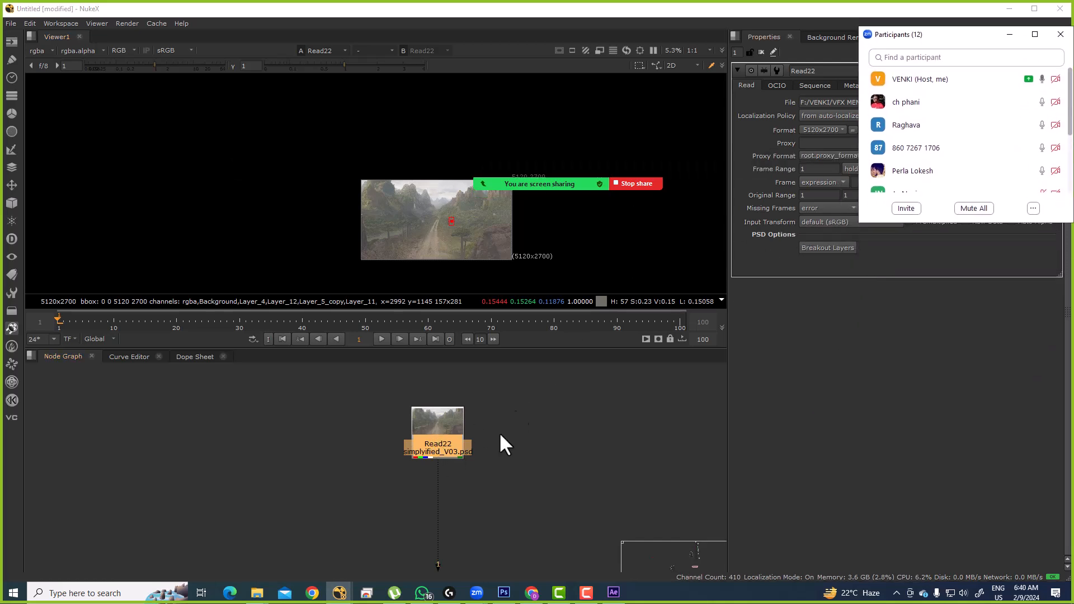
{"action": "scroll", "coordinate": [454, 477], "scroll_direction": "down", "scroll_amount": 5}
{"action": "left_click_drag", "start_coordinate": [444, 490], "coordinate": [312, 451]}
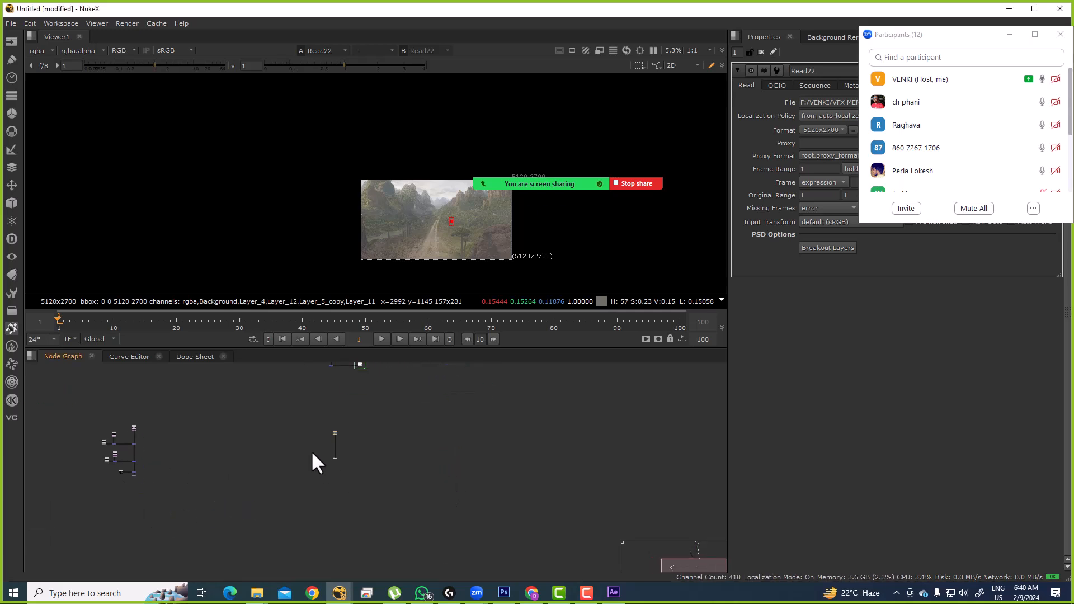
Step: Break out Read22's PSD layers, accept the too-many-layers warning, and inspect the new node row
{"action": "left_click", "coordinate": [334, 431]}
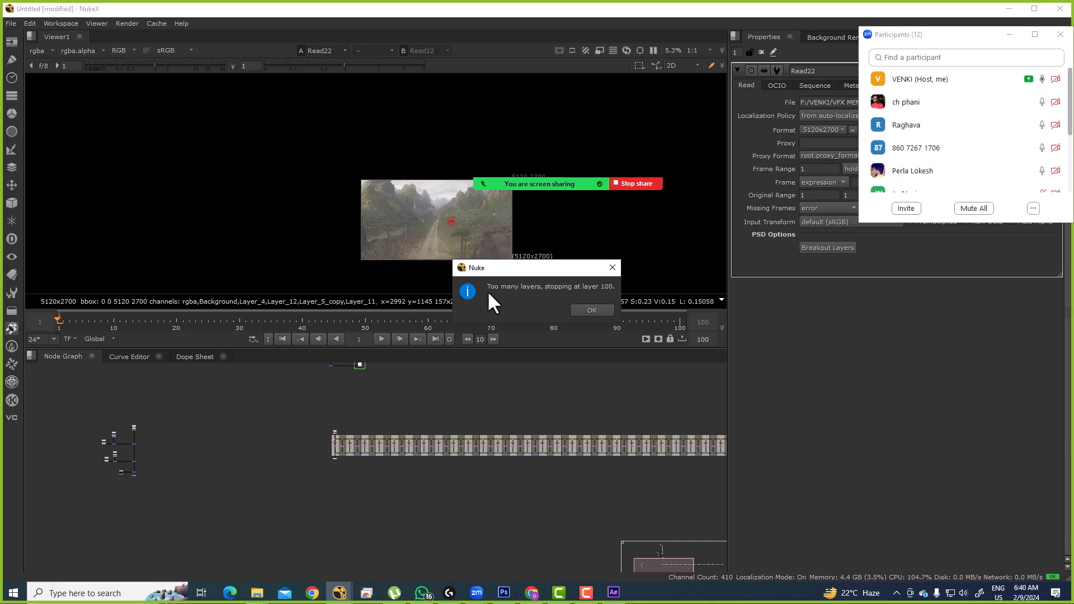
{"action": "left_click", "coordinate": [592, 309]}
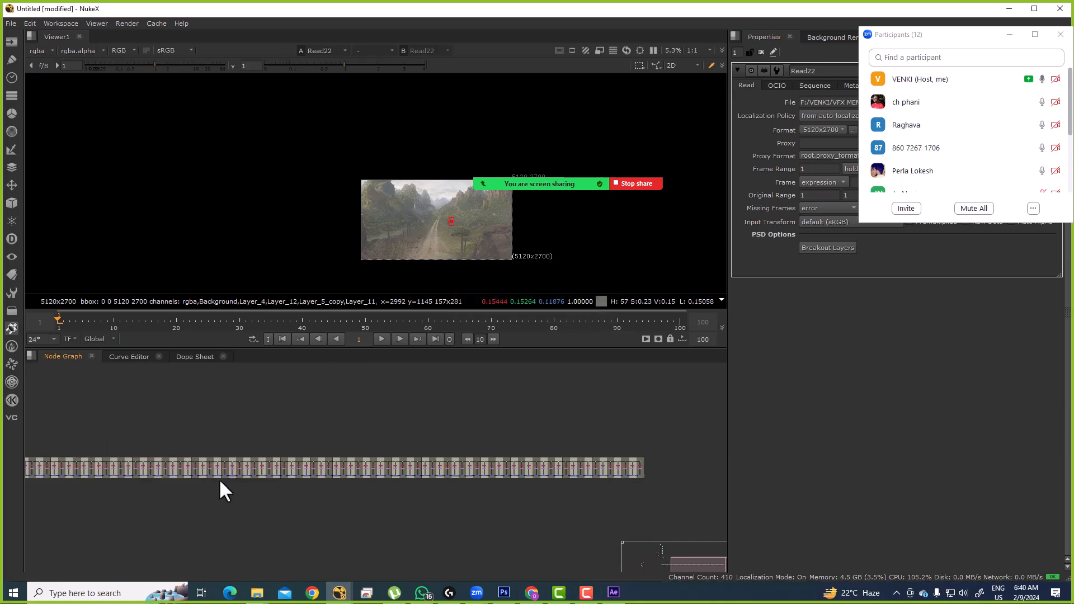
{"action": "left_click_drag", "start_coordinate": [220, 480], "coordinate": [403, 434]}
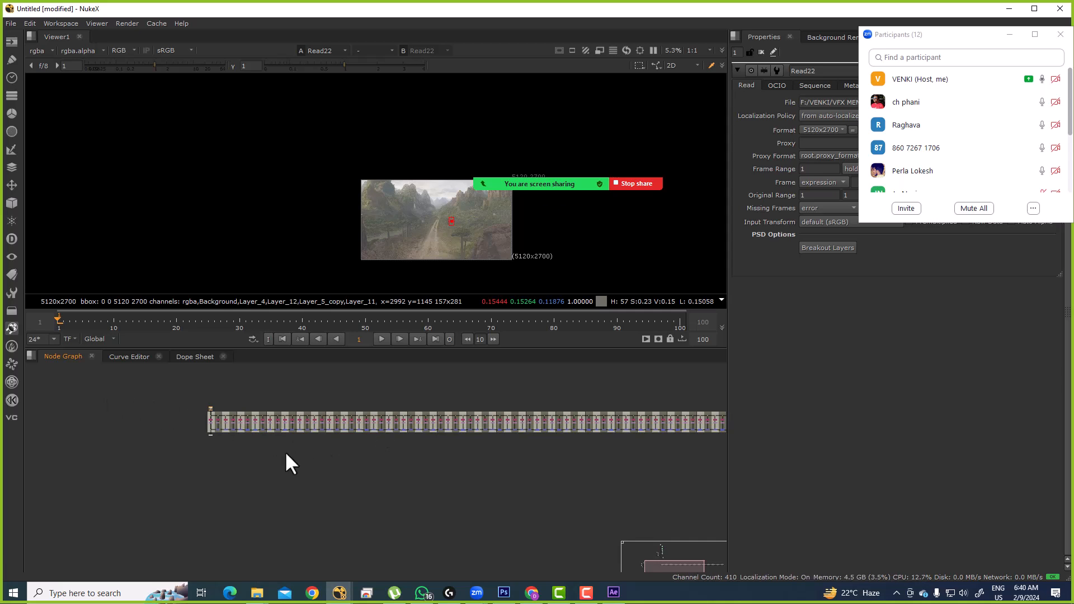
{"action": "scroll", "coordinate": [250, 406], "scroll_direction": "up", "scroll_amount": 6}
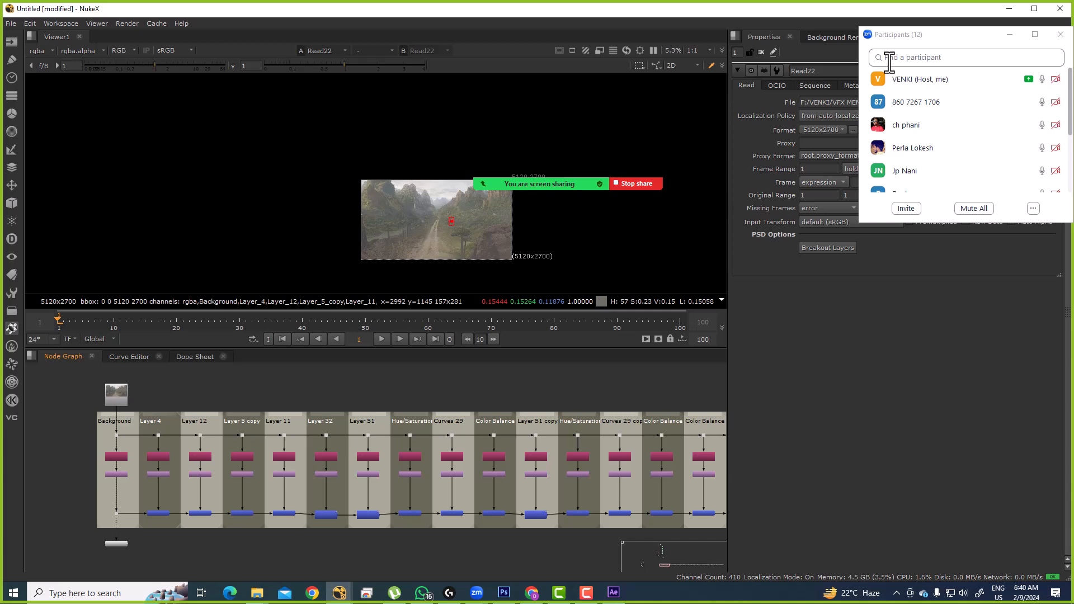
{"action": "scroll", "coordinate": [926, 106], "scroll_direction": "down", "scroll_amount": 3}
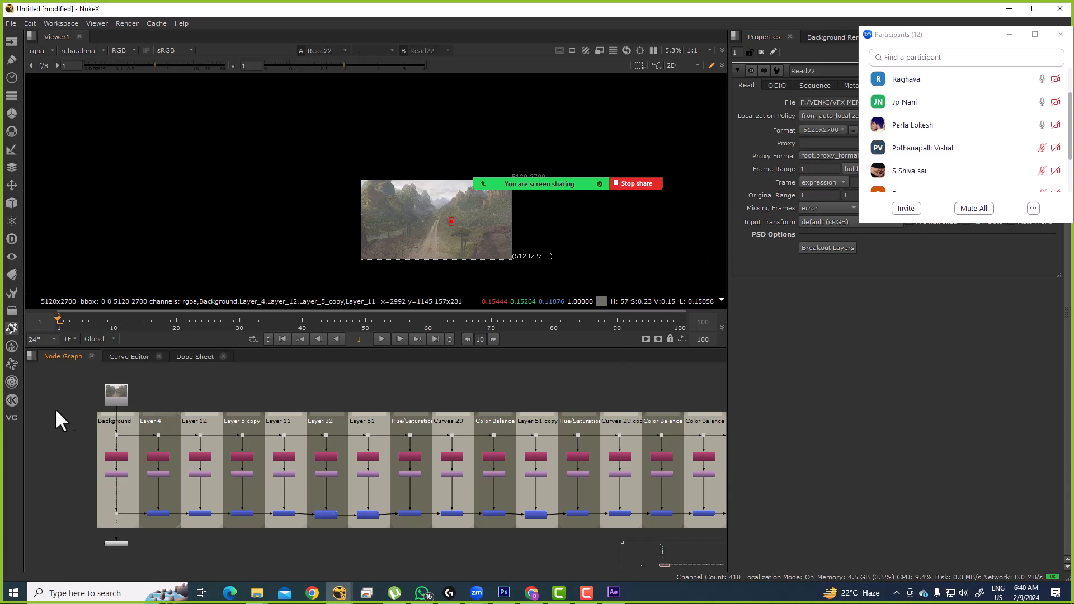
{"action": "scroll", "coordinate": [284, 385], "scroll_direction": "up", "scroll_amount": 5}
Step: Pan to Read22 and its layer backdrops, then switch to Photoshop to compare the PSD
{"action": "left_click_drag", "start_coordinate": [281, 378], "coordinate": [497, 421]}
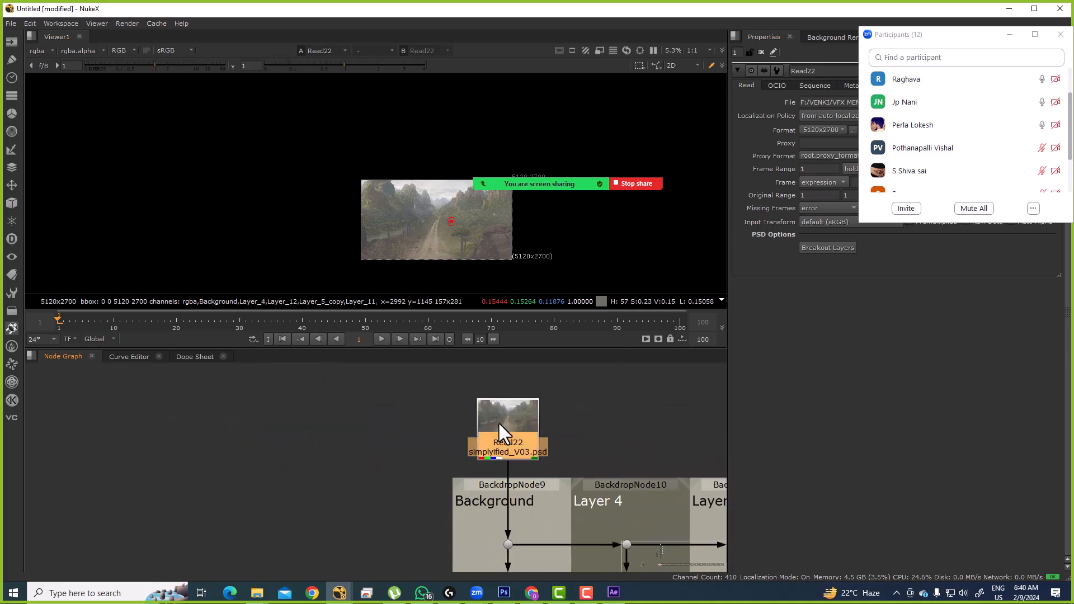
{"action": "left_click_drag", "start_coordinate": [326, 132], "coordinate": [548, 270]}
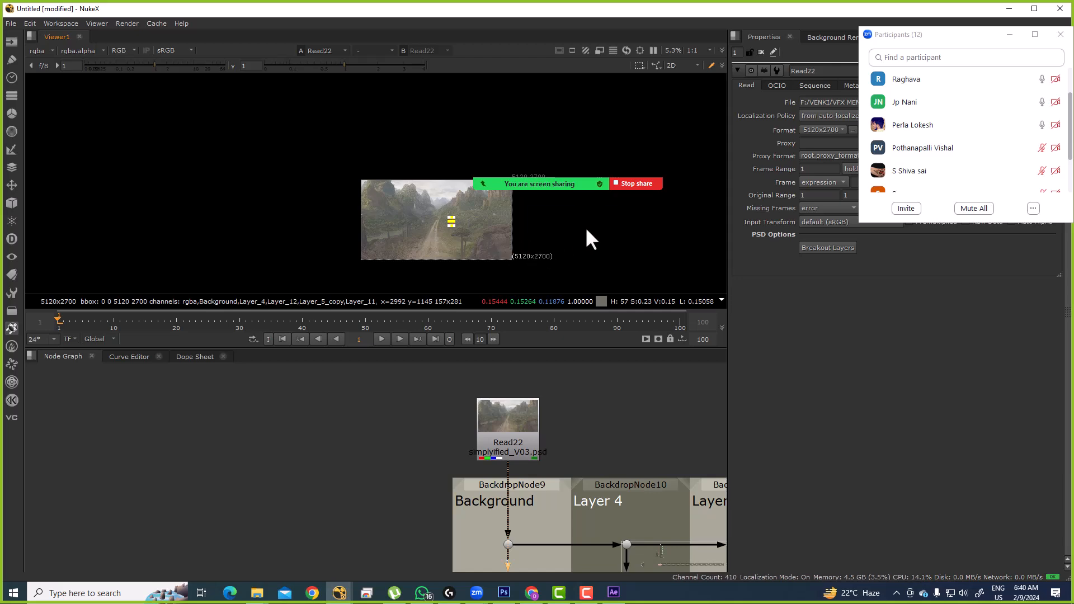
{"action": "left_click", "coordinate": [602, 240]}
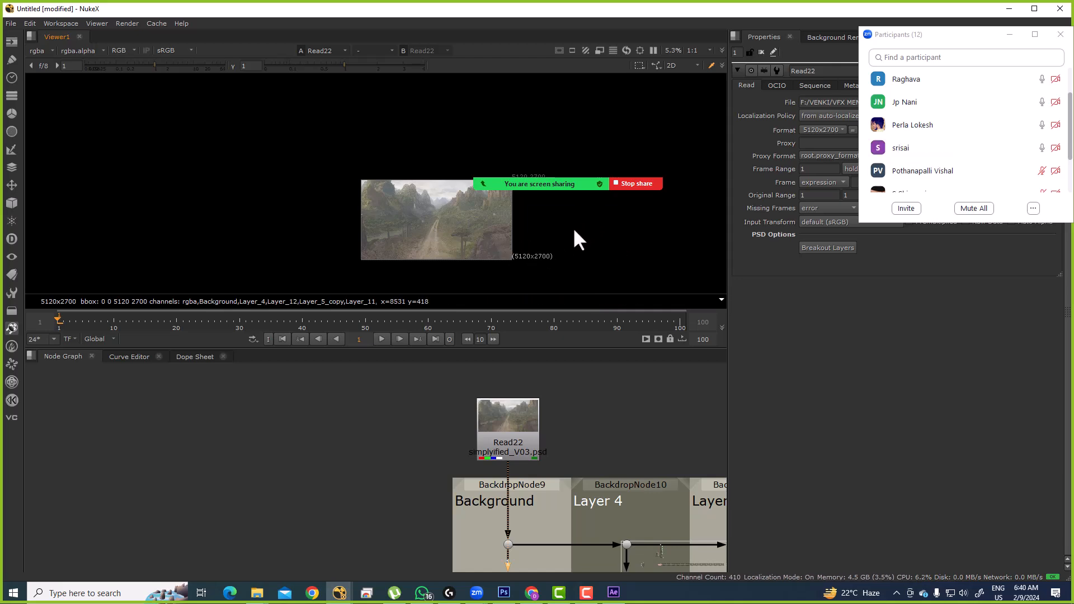
{"action": "left_click", "coordinate": [513, 595]}
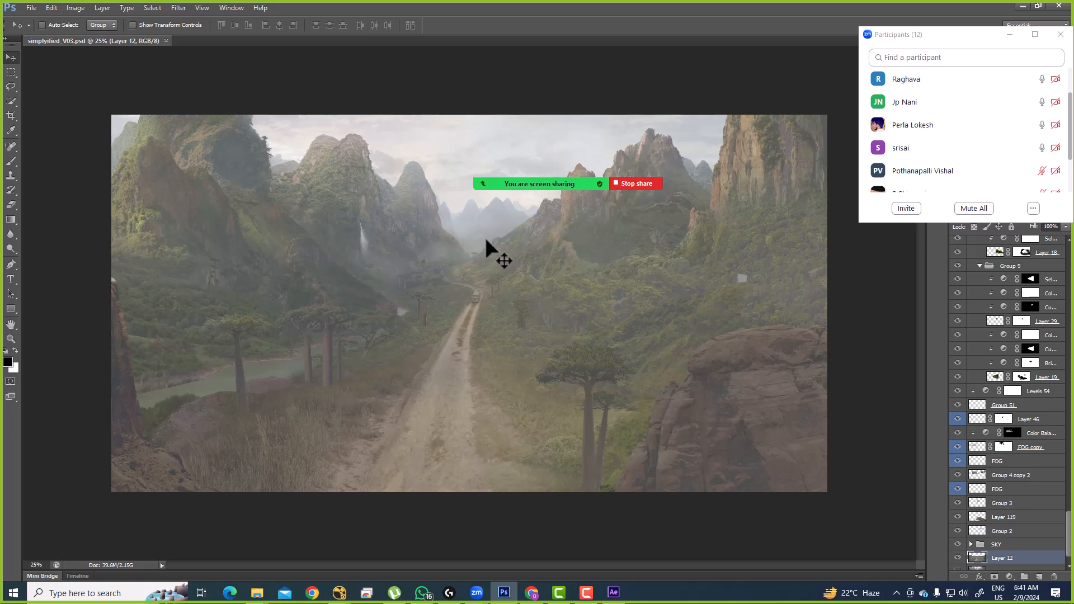
Step: Return from Photoshop to NukeX with Alt+Tab
{"action": "mouse_move", "coordinate": [503, 184]}
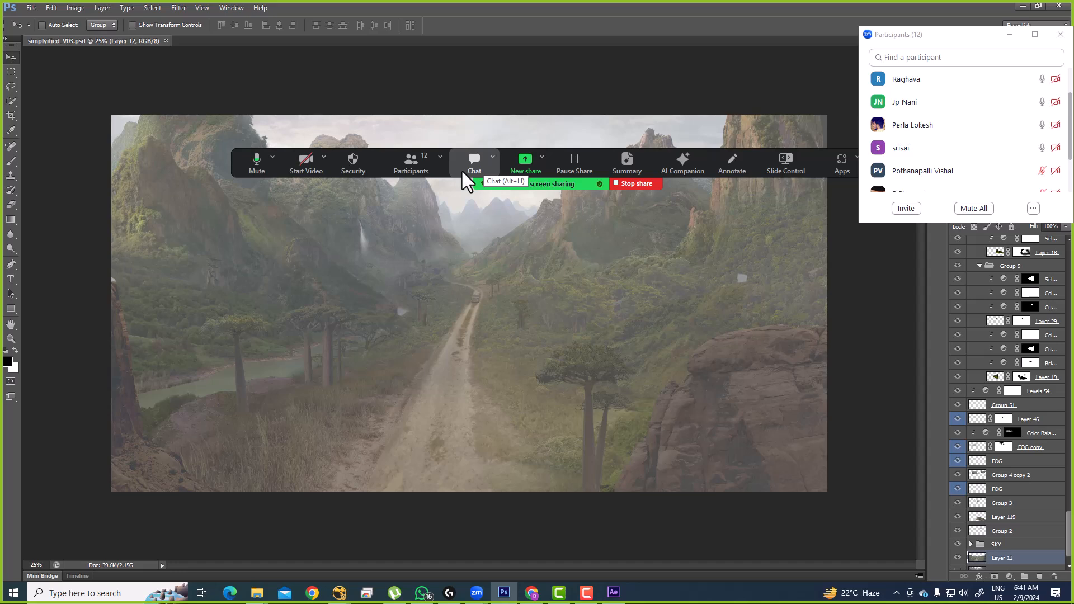
{"action": "key", "text": "alt+Tab"}
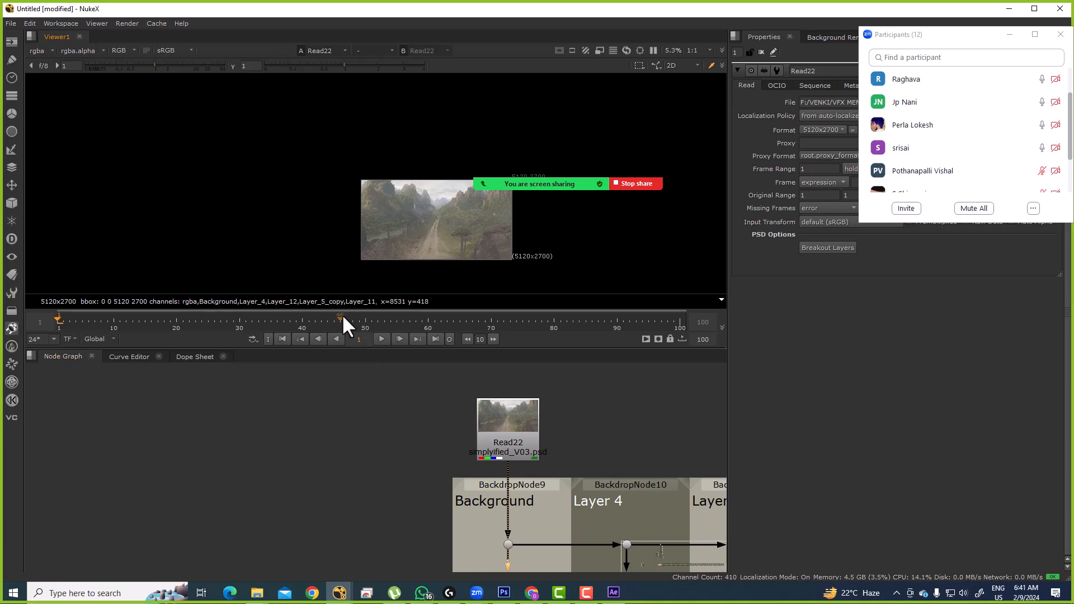
Step: Pan across the broken-out Shuffle/Crop node tree and view Crop1's output
{"action": "scroll", "coordinate": [359, 472], "scroll_direction": "down", "scroll_amount": 6}
{"action": "key", "text": "space"}
{"action": "left_click_drag", "start_coordinate": [527, 436], "coordinate": [264, 370]}
{"action": "key", "text": "space"}
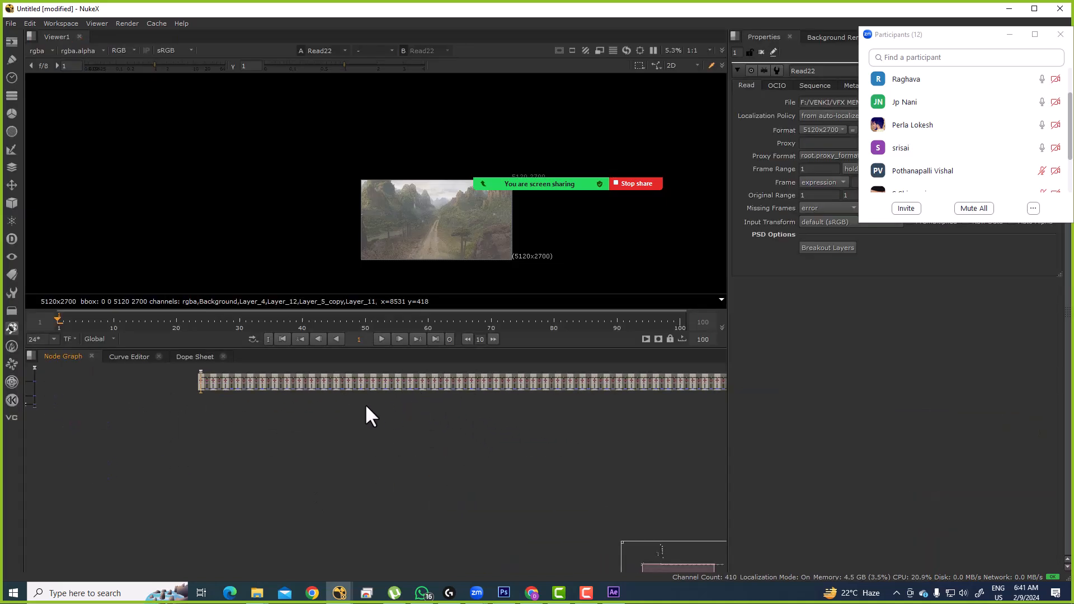
{"action": "scroll", "coordinate": [386, 419], "scroll_direction": "up", "scroll_amount": 6}
{"action": "left_click_drag", "start_coordinate": [280, 409], "coordinate": [311, 411]}
{"action": "left_click", "coordinate": [310, 413]}
{"action": "key", "text": "1"}
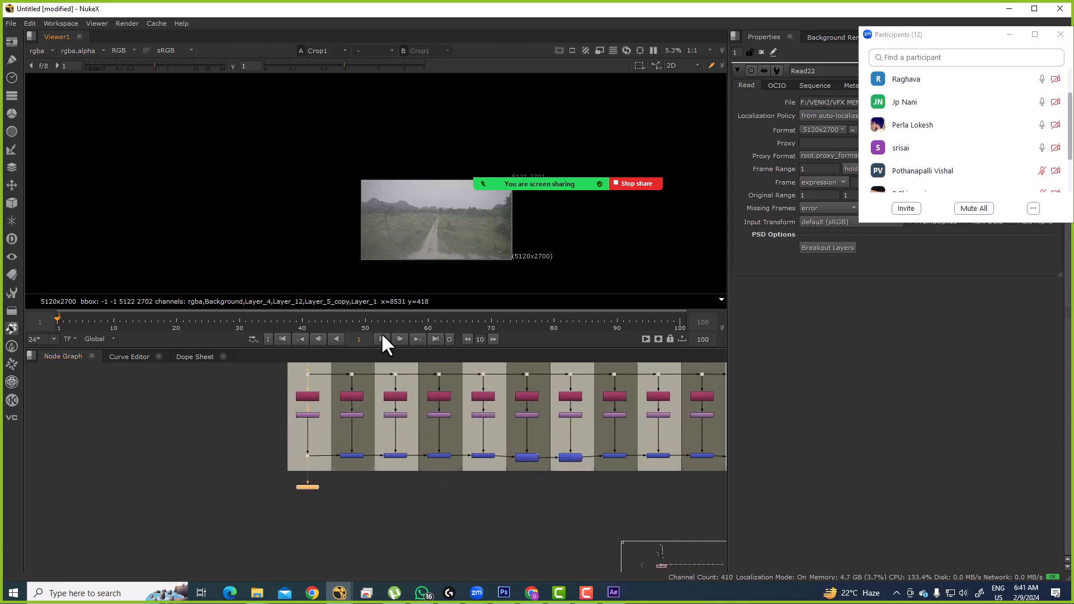
Step: Switch to Photoshop to compare against the layers of simplyified_V03.psd
{"action": "scroll", "coordinate": [377, 394], "scroll_direction": "up", "scroll_amount": 3}
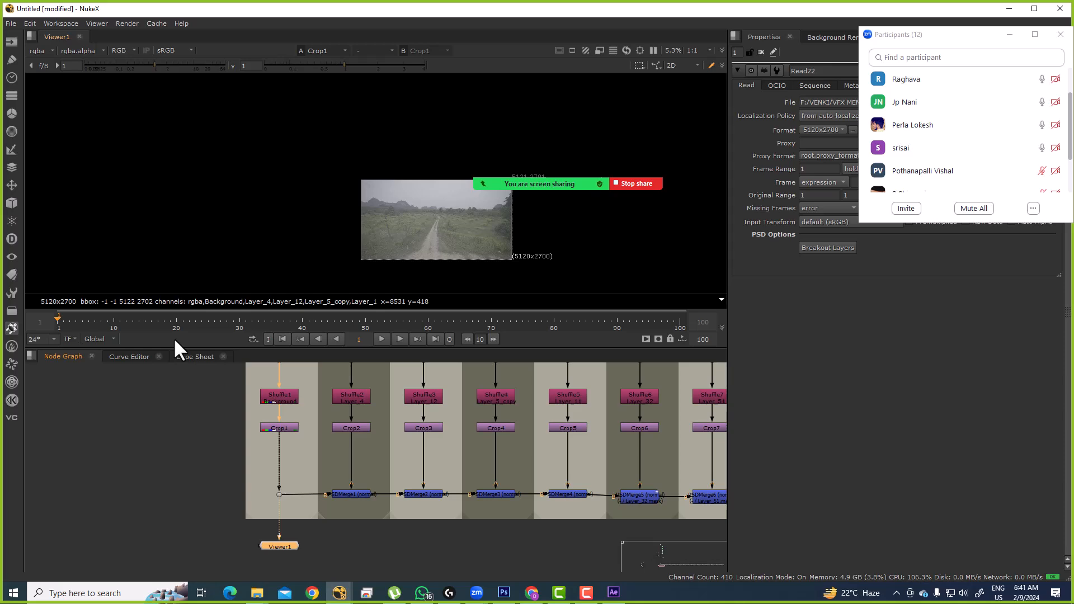
{"action": "scroll", "coordinate": [290, 397], "scroll_direction": "up", "scroll_amount": 5}
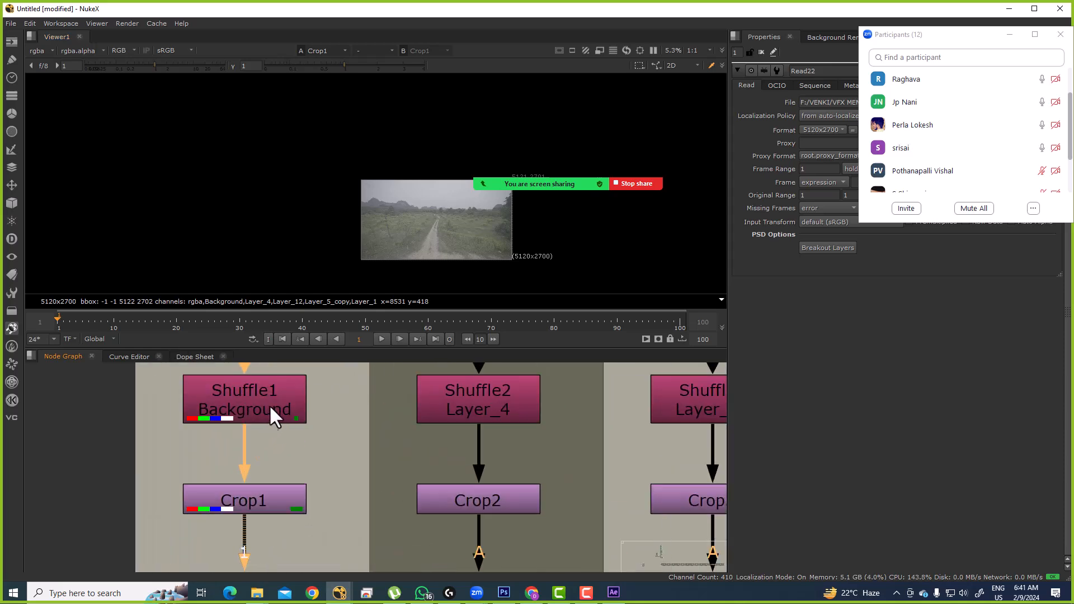
{"action": "key", "text": "alt+Tab"}
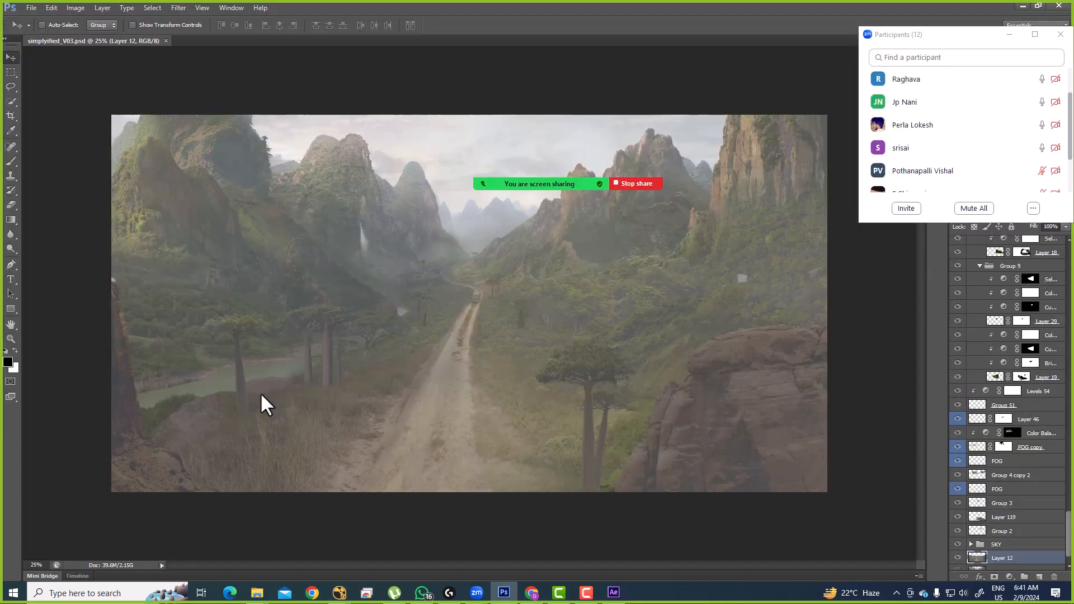
{"action": "scroll", "coordinate": [981, 540], "scroll_direction": "down", "scroll_amount": 1}
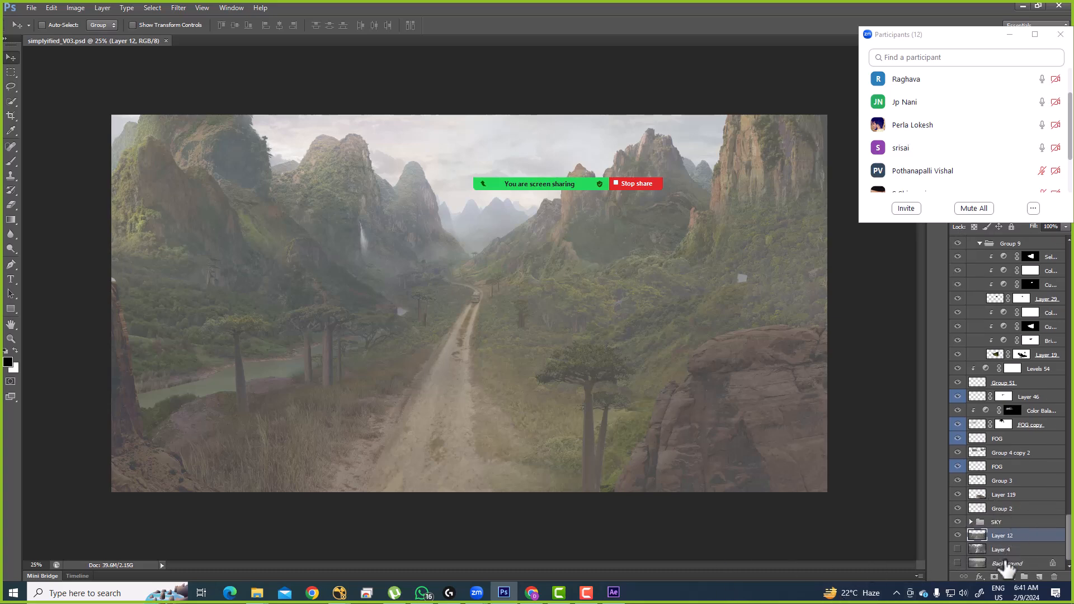
Step: Back in NukeX, view the Crop2 and Shuffle2 outputs in turn
{"action": "key", "text": "alt+Tab"}
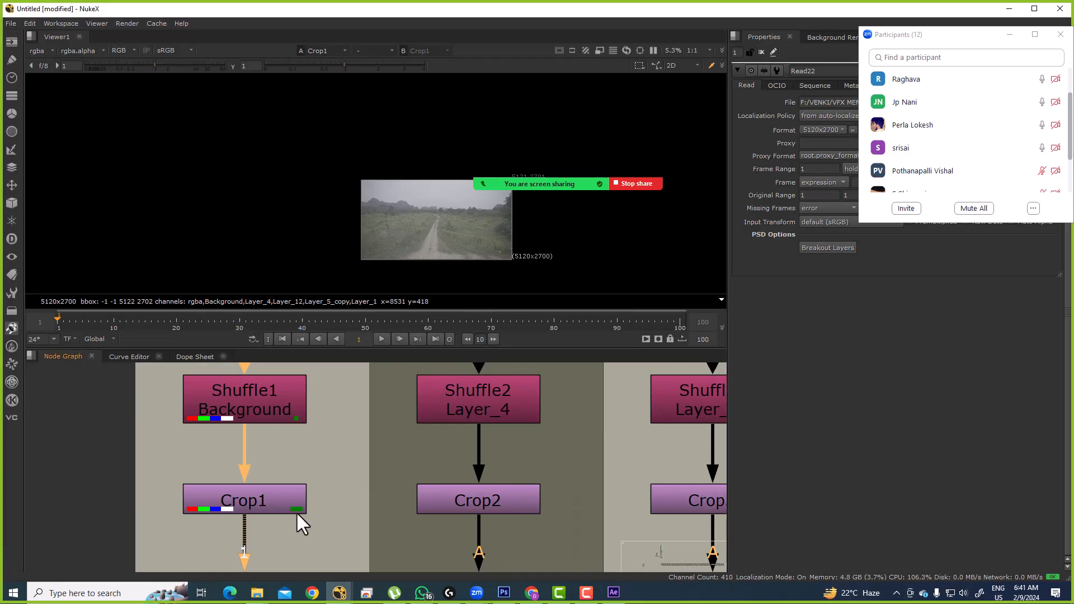
{"action": "scroll", "coordinate": [428, 442], "scroll_direction": "down", "scroll_amount": 3}
{"action": "left_click_drag", "start_coordinate": [387, 439], "coordinate": [543, 499]}
{"action": "key", "text": "1"}
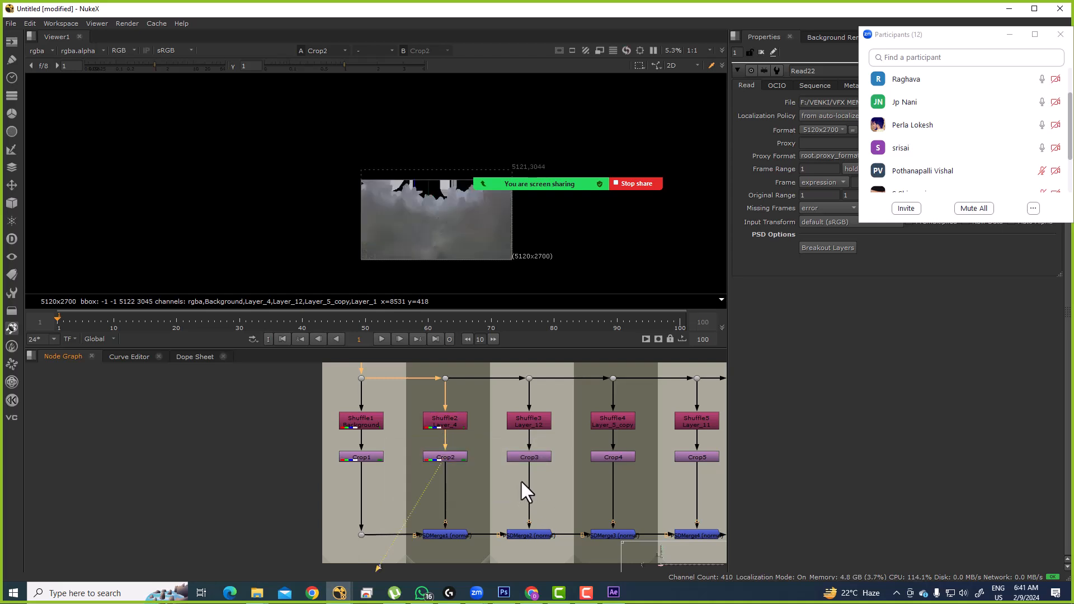
{"action": "scroll", "coordinate": [441, 417], "scroll_direction": "up", "scroll_amount": 3}
{"action": "left_click", "coordinate": [440, 426]}
{"action": "key", "text": "1"}
{"action": "scroll", "coordinate": [437, 452], "scroll_direction": "down", "scroll_amount": 2}
{"action": "left_click", "coordinate": [444, 419]}
{"action": "key", "text": "1"}
Step: View PSDMerge1's combined result, then PSDMerge2's combined result
{"action": "scroll", "coordinate": [464, 374], "scroll_direction": "down", "scroll_amount": 4}
{"action": "left_click", "coordinate": [437, 463]}
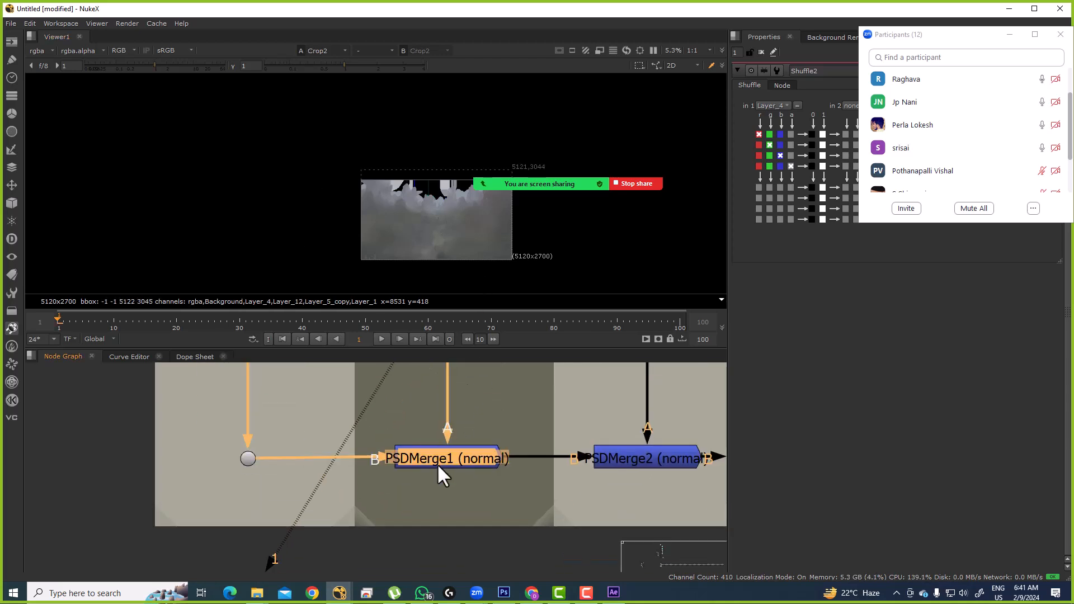
{"action": "key", "text": "1"}
{"action": "scroll", "coordinate": [565, 464], "scroll_direction": "down", "scroll_amount": 3}
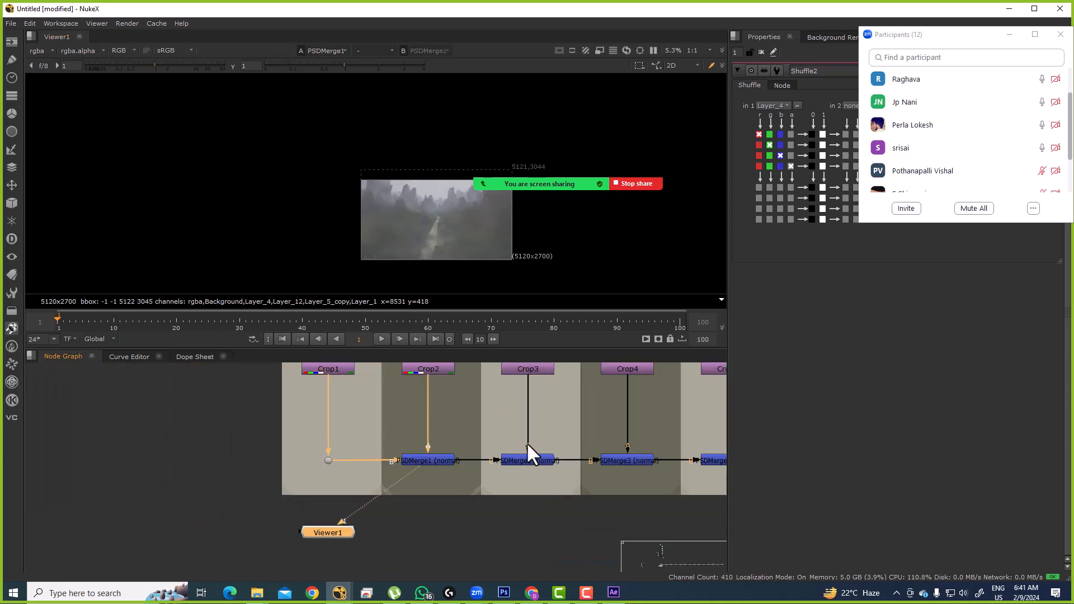
{"action": "scroll", "coordinate": [392, 453], "scroll_direction": "down", "scroll_amount": 2}
{"action": "key", "text": "ctrl+d"}
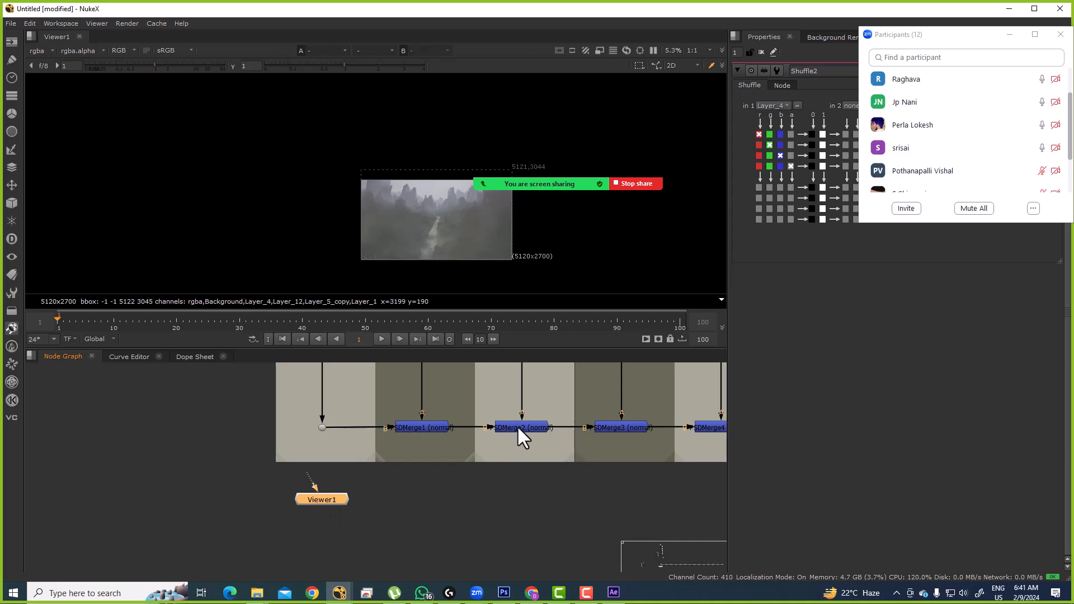
{"action": "left_click", "coordinate": [532, 428]}
{"action": "key", "text": "1"}
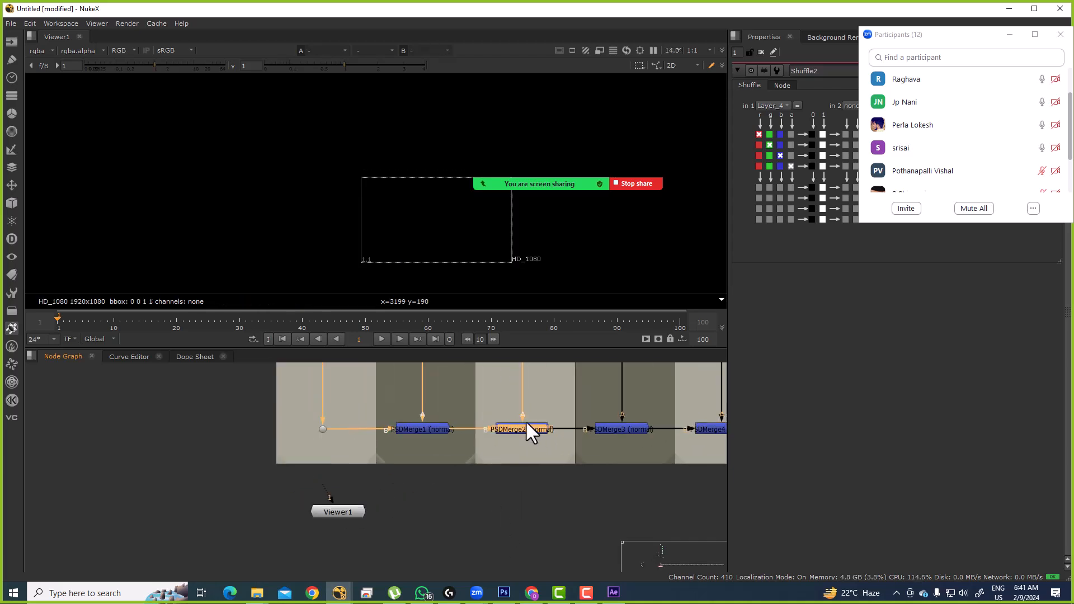
{"action": "left_click_drag", "start_coordinate": [523, 431], "coordinate": [390, 400]}
{"action": "left_click", "coordinate": [420, 417]}
{"action": "left_click", "coordinate": [418, 419]}
{"action": "key", "text": "g"}
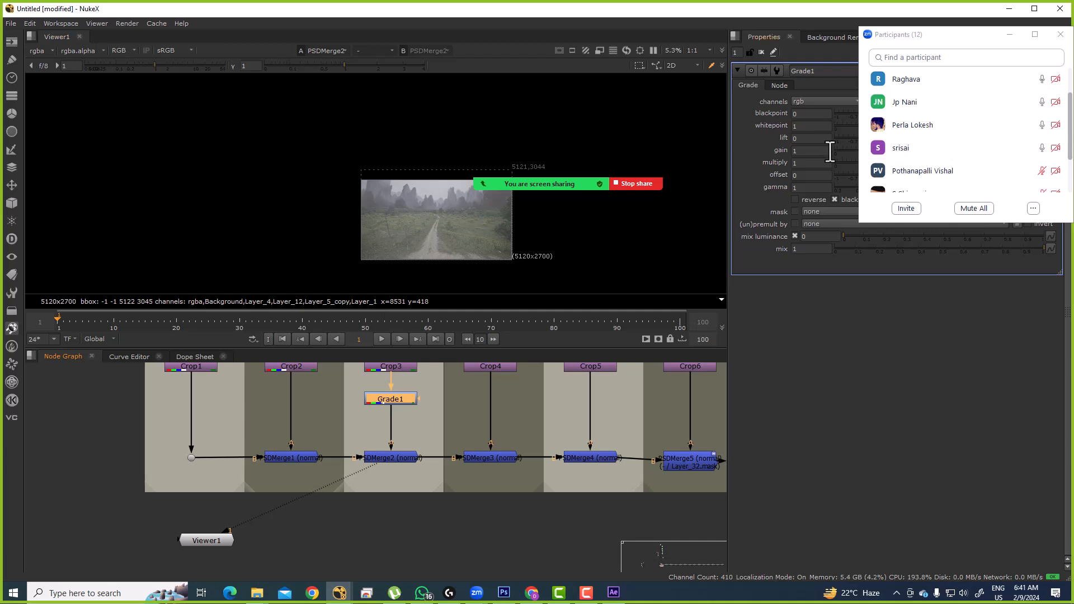
{"action": "left_click", "coordinate": [854, 151]}
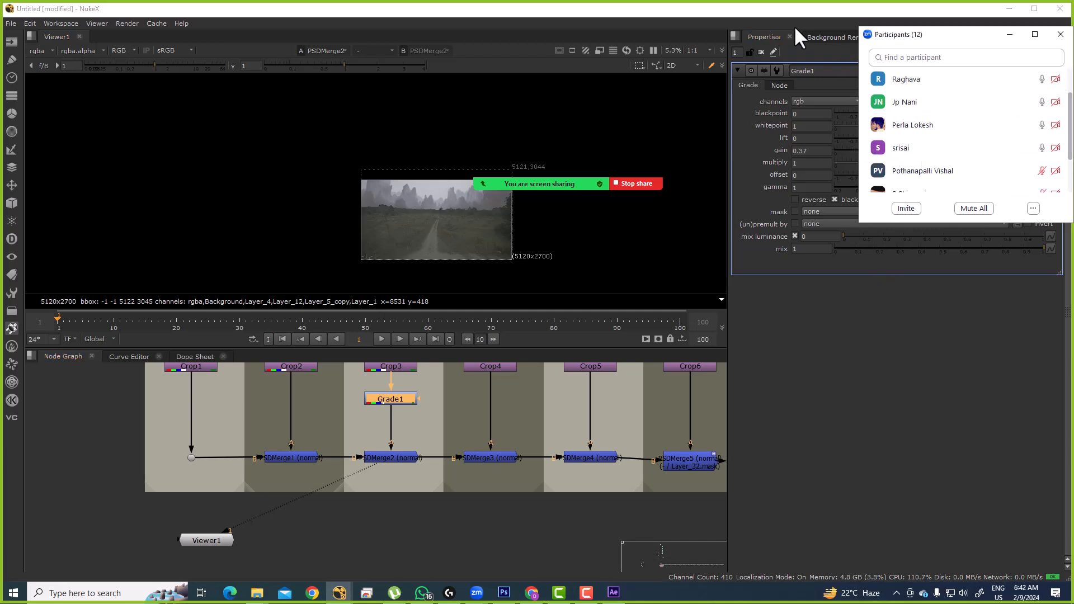
{"action": "key", "text": "F9"}
{"action": "left_click_drag", "start_coordinate": [913, 32], "coordinate": [890, 243]}
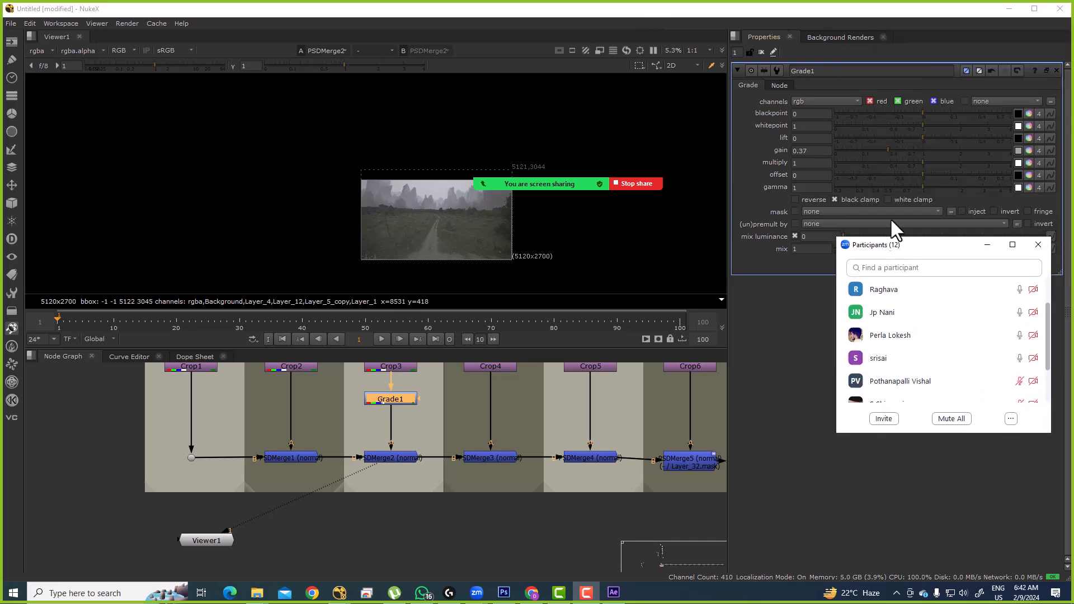
{"action": "left_click_drag", "start_coordinate": [892, 149], "coordinate": [928, 160]}
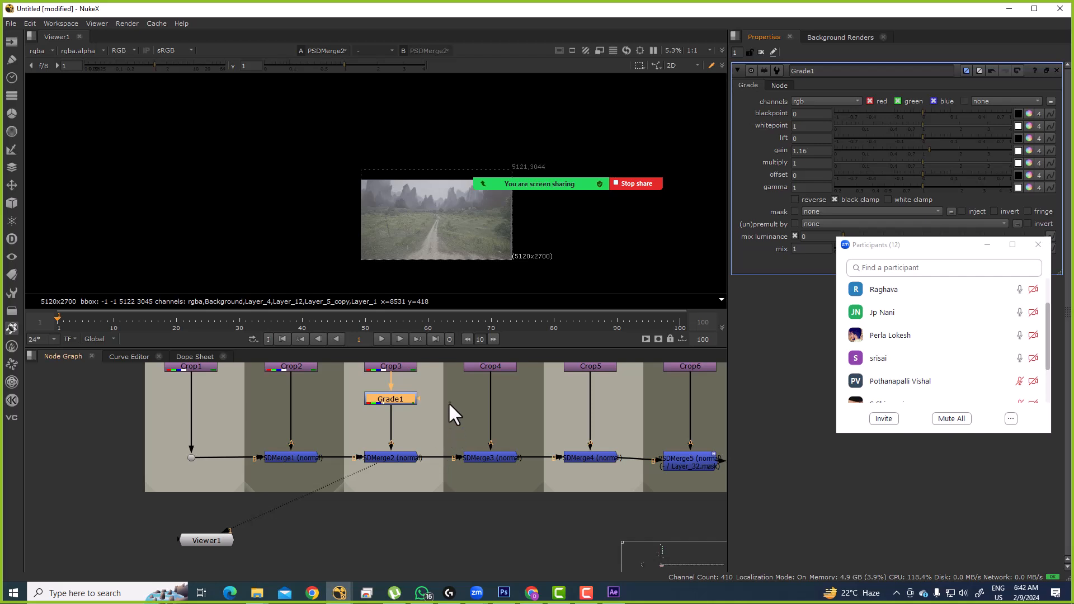
{"action": "left_click", "coordinate": [895, 149], "text": "ctrl"}
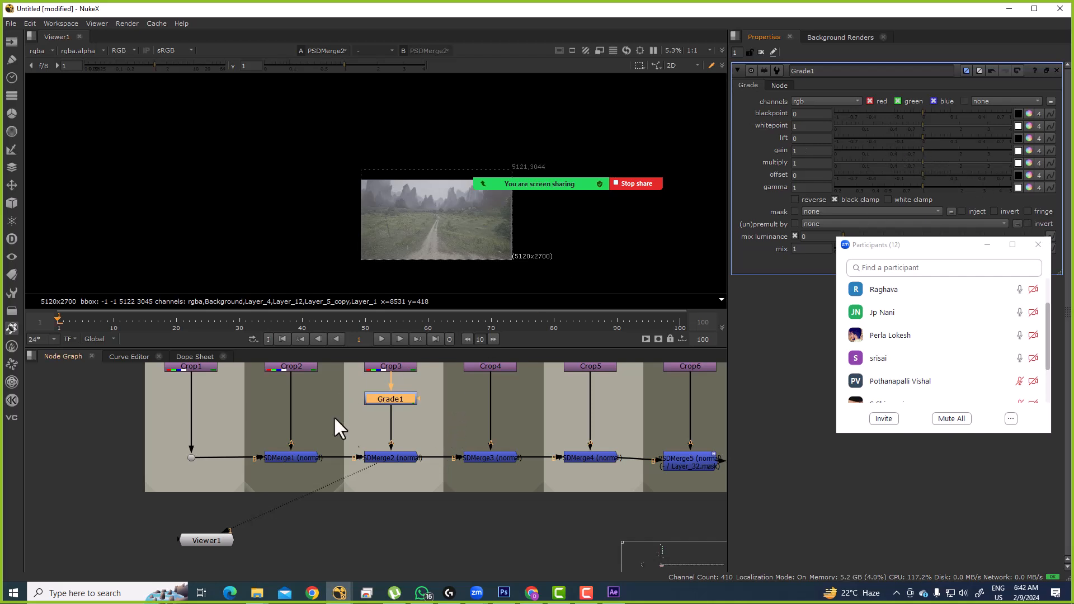
{"action": "key", "text": "Delete"}
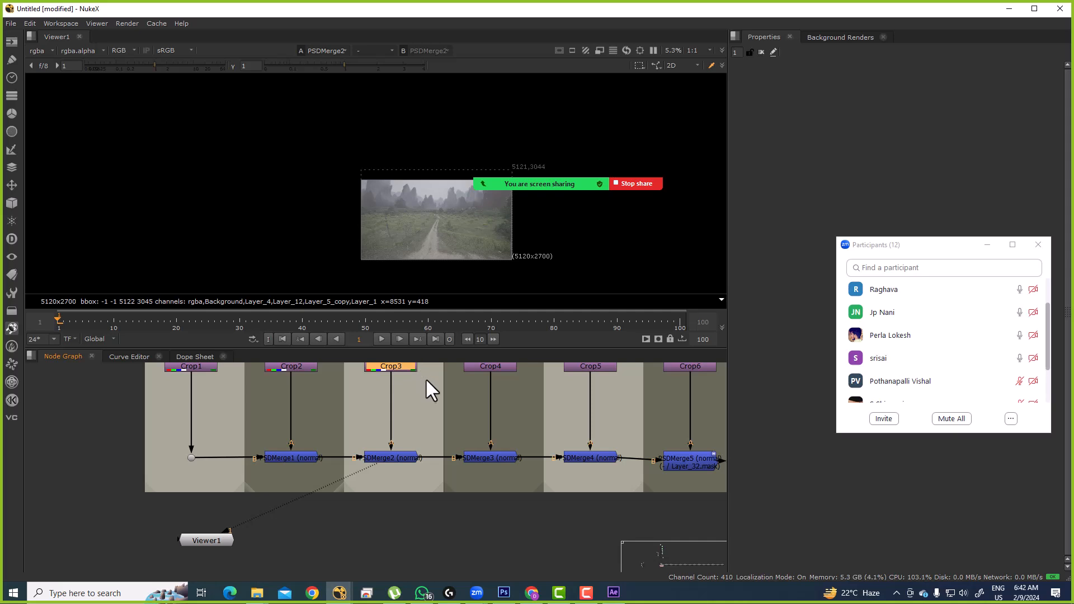
Step: Marquee-select across the layer node strip and view Merge15's result
{"action": "scroll", "coordinate": [432, 403], "scroll_direction": "down", "scroll_amount": 10}
{"action": "left_click_drag", "start_coordinate": [280, 379], "coordinate": [363, 458]}
{"action": "left_click_drag", "start_coordinate": [577, 431], "coordinate": [440, 451]}
{"action": "left_click_drag", "start_coordinate": [370, 378], "coordinate": [693, 479]}
{"action": "scroll", "coordinate": [492, 491], "scroll_direction": "down", "scroll_amount": 3}
{"action": "scroll", "coordinate": [261, 409], "scroll_direction": "up", "scroll_amount": 7}
{"action": "left_click", "coordinate": [294, 474]}
{"action": "key", "text": "1"}
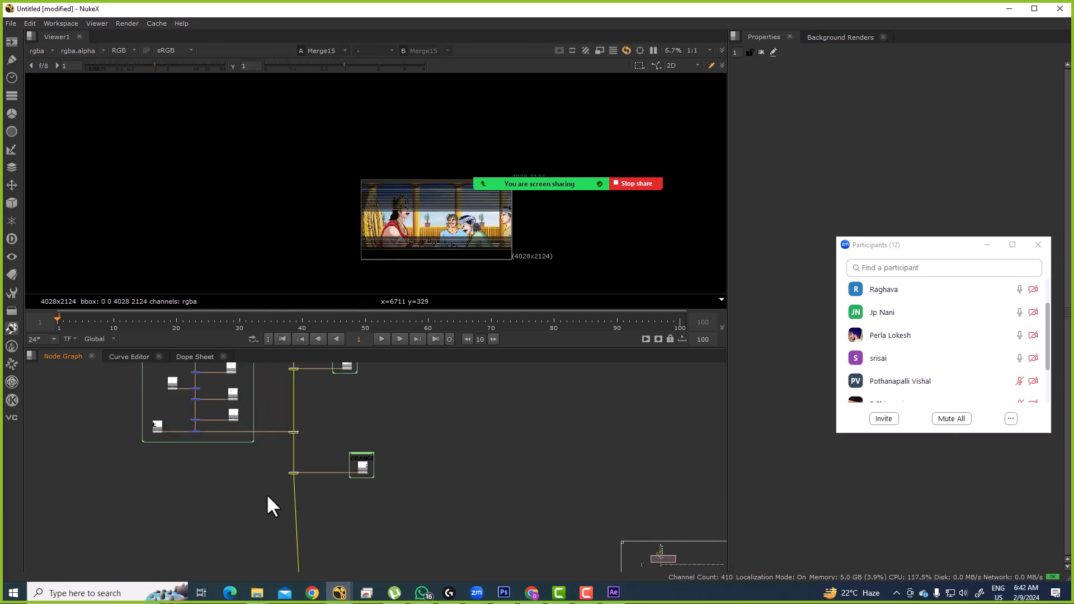
Step: Bring the start of the strip into view and view the Dot1 output
{"action": "left_click_drag", "start_coordinate": [417, 531], "coordinate": [424, 420]}
{"action": "left_click_drag", "start_coordinate": [371, 519], "coordinate": [418, 395]}
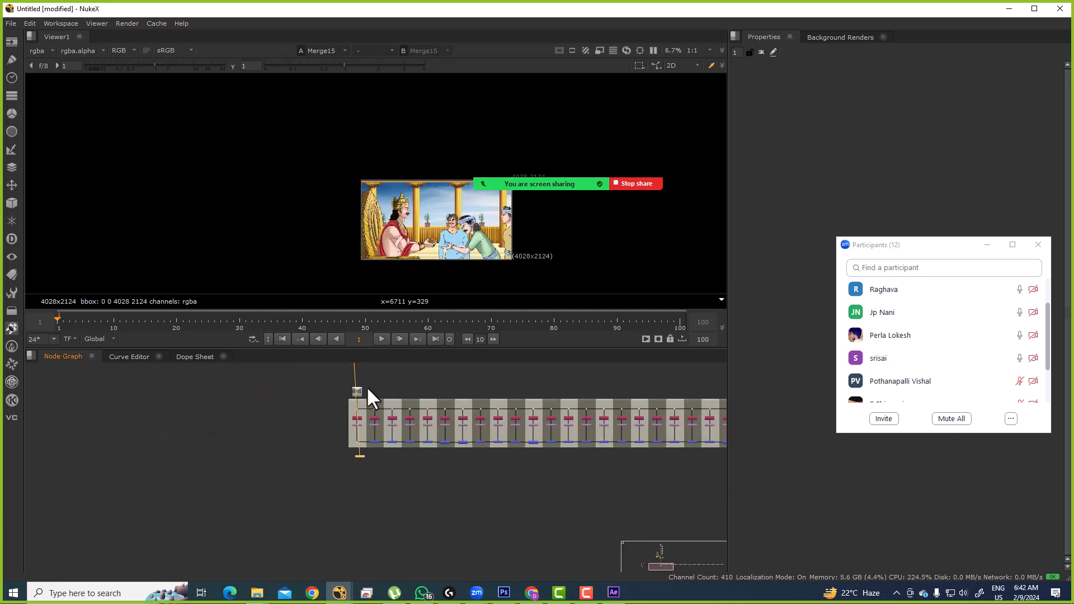
{"action": "scroll", "coordinate": [370, 431], "scroll_direction": "up", "scroll_amount": 3}
{"action": "left_click", "coordinate": [374, 391]}
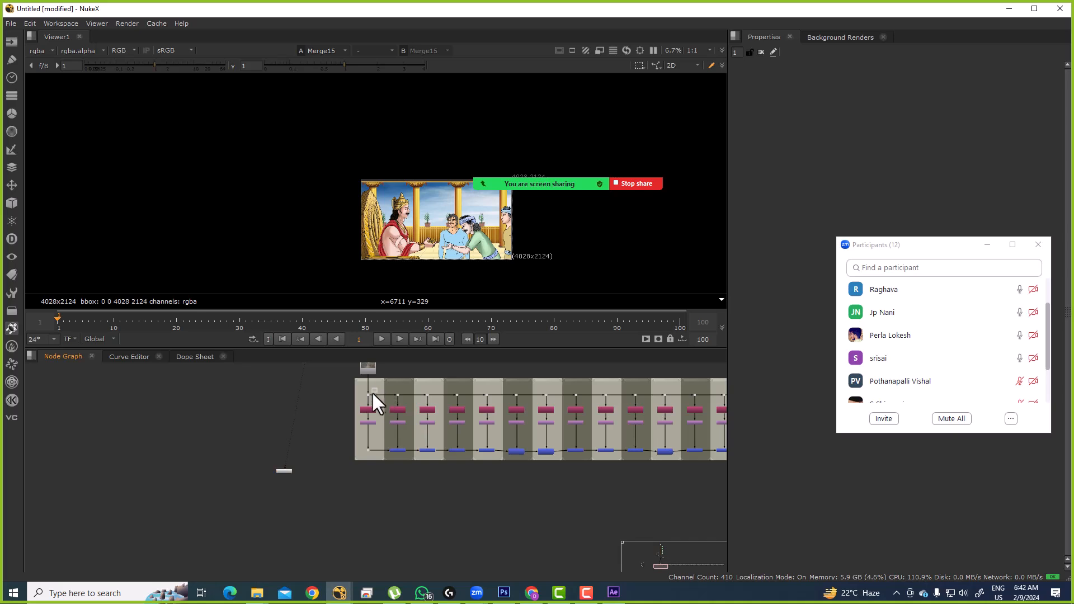
{"action": "key", "text": "1"}
{"action": "mouse_move", "coordinate": [256, 593]}
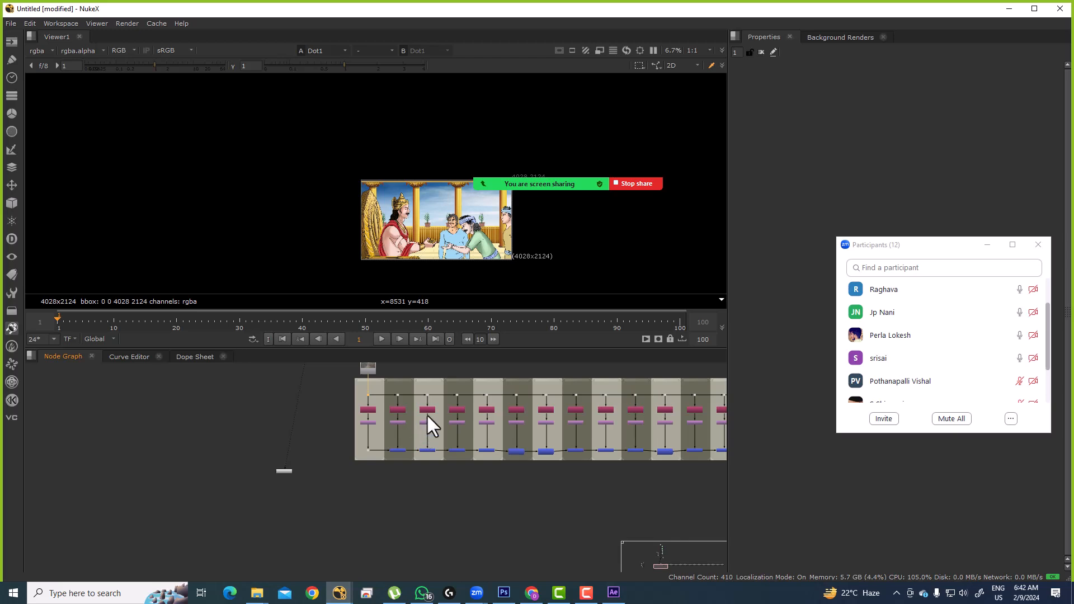
Step: Delete the long row of Shuffle/Crop/Merge layer nodes
{"action": "scroll", "coordinate": [413, 428], "scroll_direction": "down", "scroll_amount": 2}
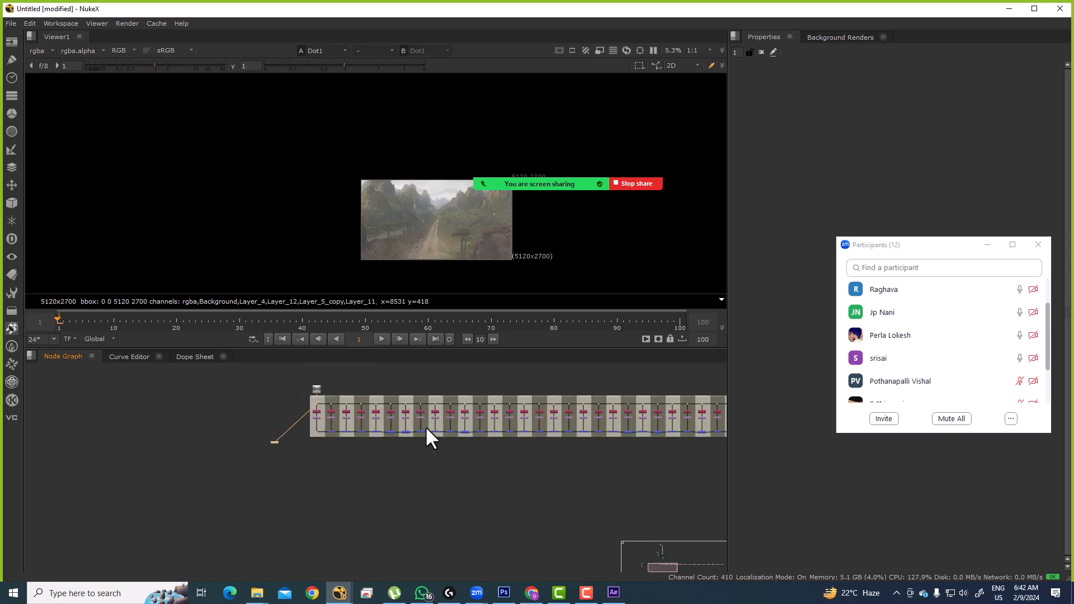
{"action": "scroll", "coordinate": [423, 428], "scroll_direction": "down", "scroll_amount": 3}
{"action": "left_click_drag", "start_coordinate": [235, 420], "coordinate": [660, 467]}
{"action": "key", "text": "Delete"}
Step: View Merge15's 4028x2124 cartoon court scene through the remaining dot and clear the selection
{"action": "scroll", "coordinate": [386, 413], "scroll_direction": "up", "scroll_amount": 4}
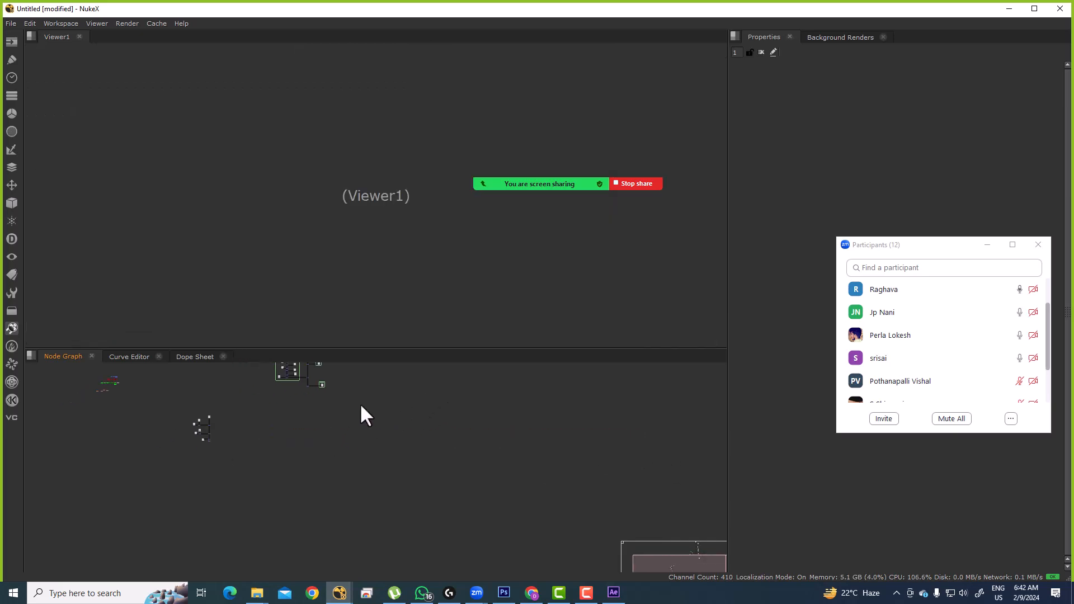
{"action": "left_click_drag", "start_coordinate": [264, 385], "coordinate": [264, 384]}
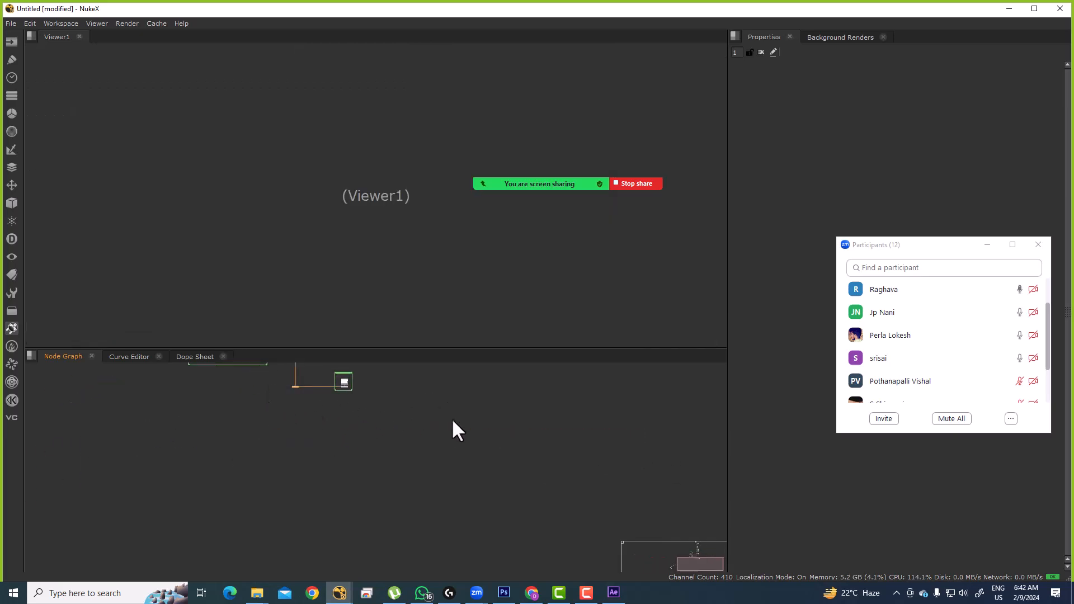
{"action": "key", "text": "1"}
{"action": "left_click_drag", "start_coordinate": [438, 419], "coordinate": [310, 430]}
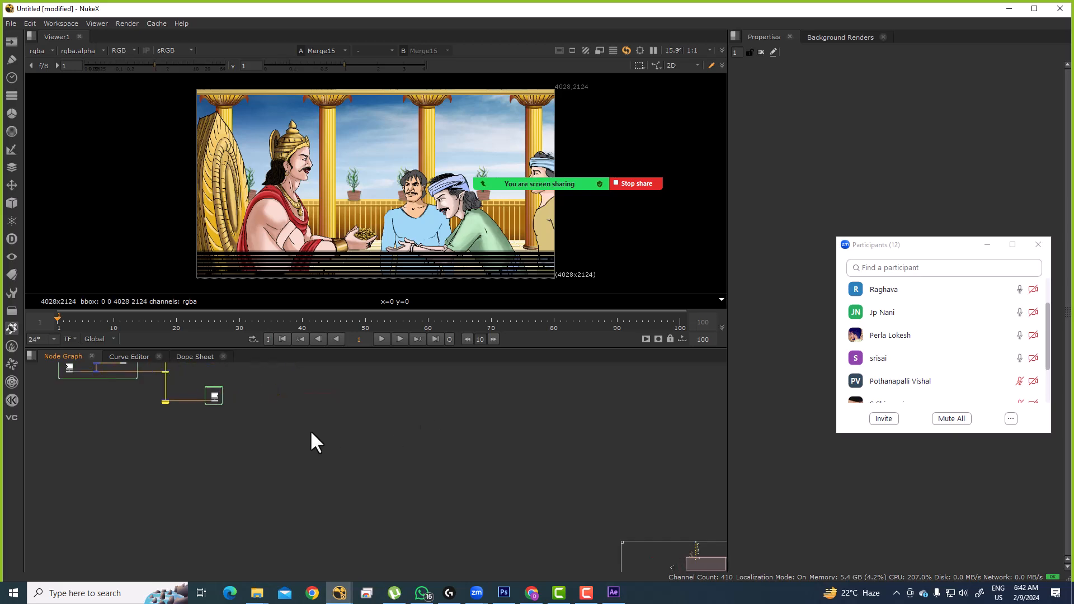
{"action": "left_click", "coordinate": [405, 392]}
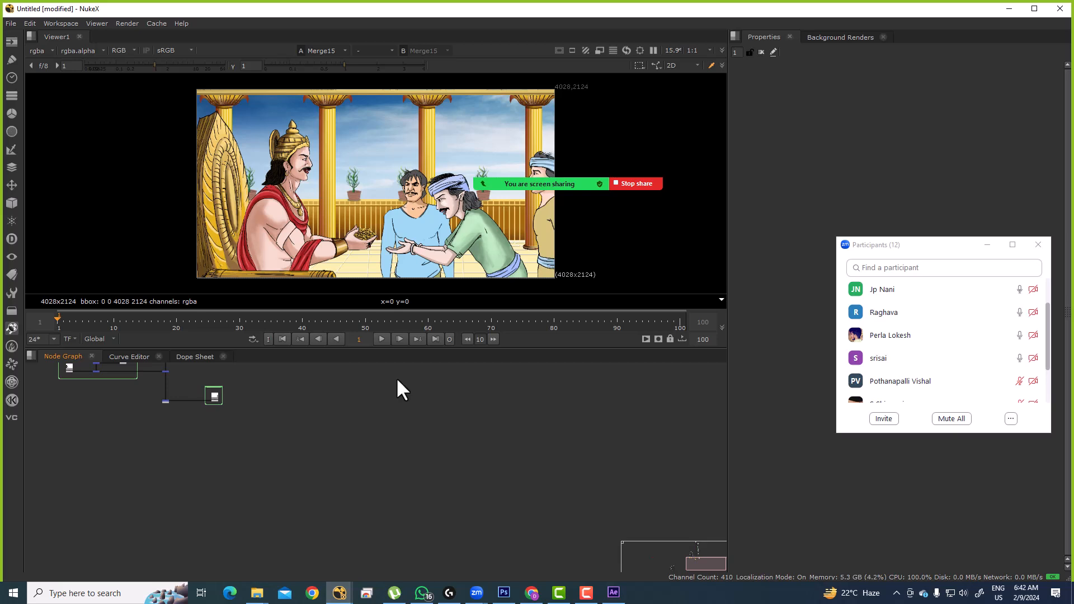
{"action": "scroll", "coordinate": [162, 414], "scroll_direction": "up", "scroll_amount": 5}
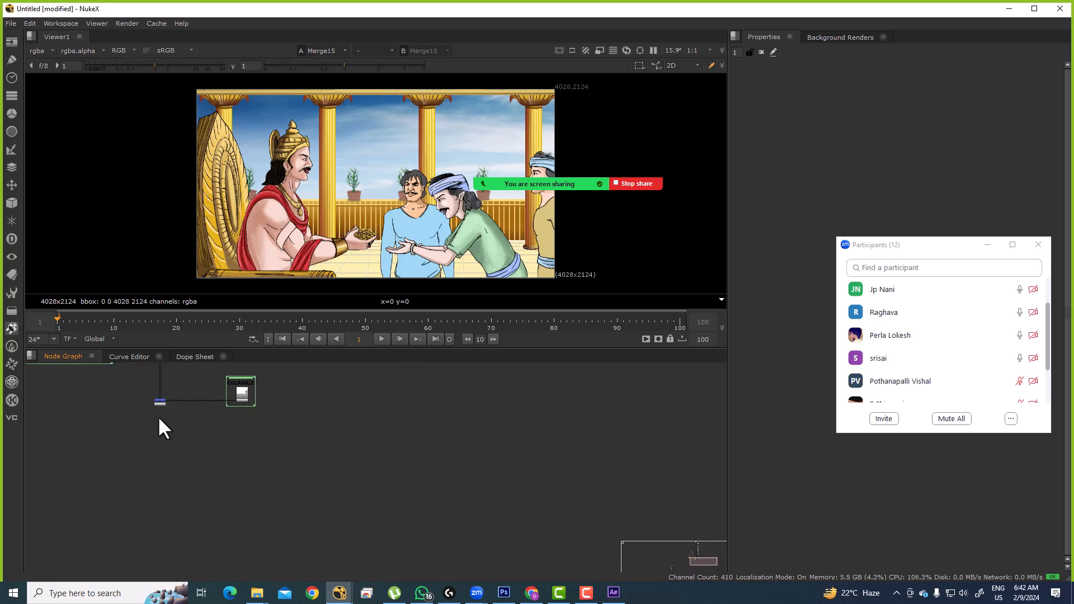
{"action": "left_click_drag", "start_coordinate": [165, 396], "coordinate": [164, 442]}
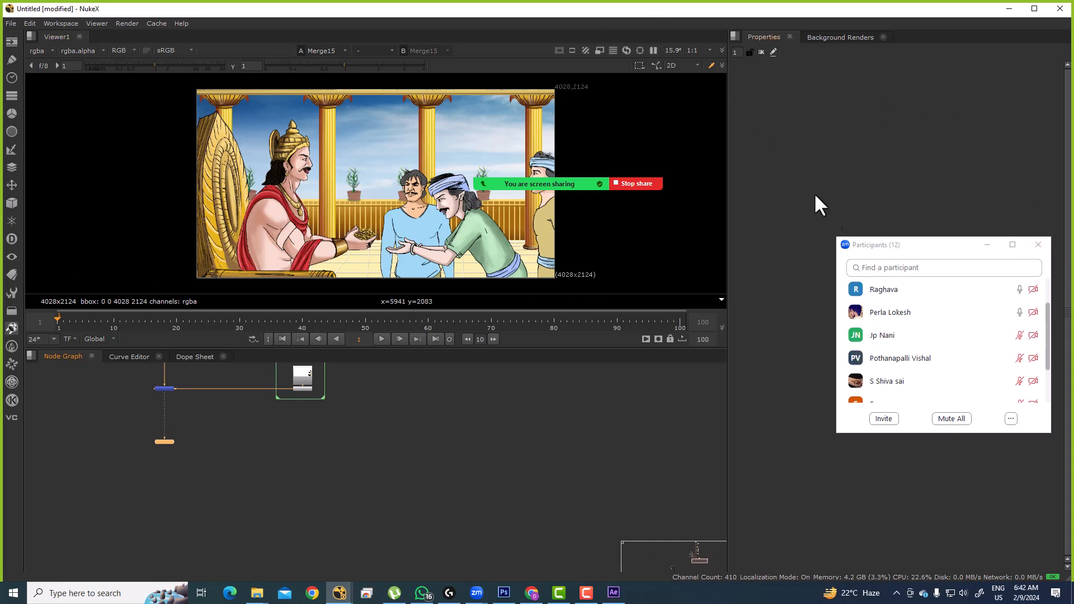
{"action": "left_click_drag", "start_coordinate": [878, 243], "coordinate": [847, 218]}
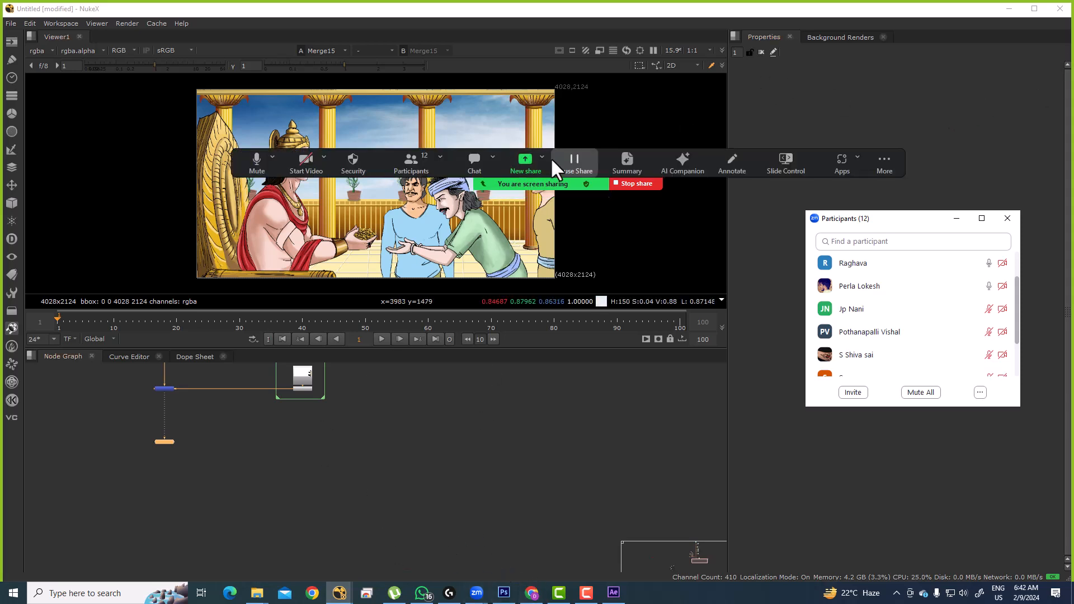
Step: Send a Meeting Group Chat message asking a participant to message directly, then move the chat aside
{"action": "left_click", "coordinate": [482, 159]}
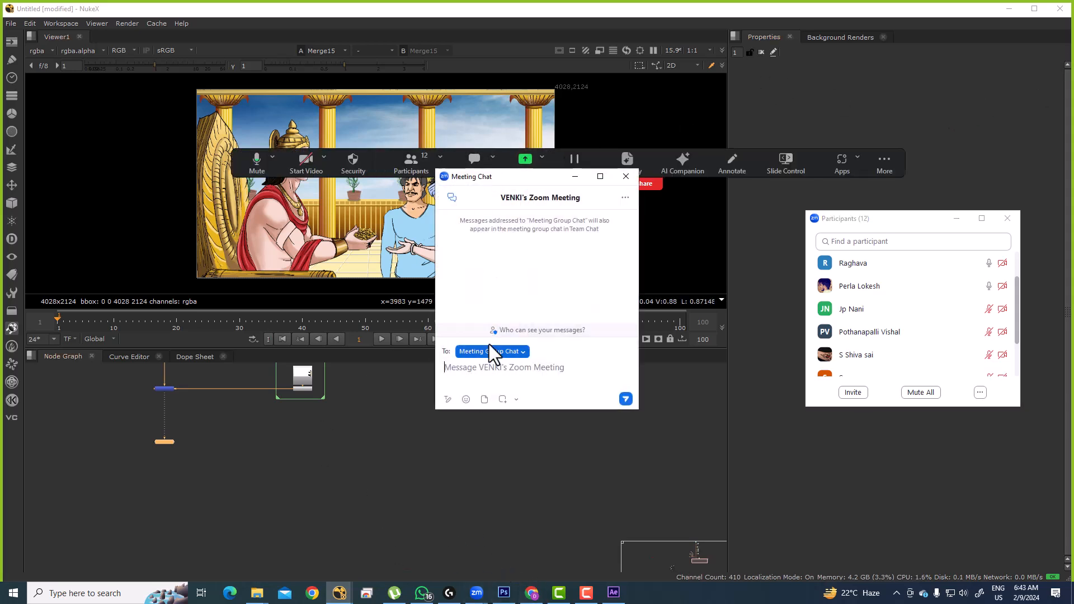
{"action": "type", "text": "pLEASE MSG ME"}
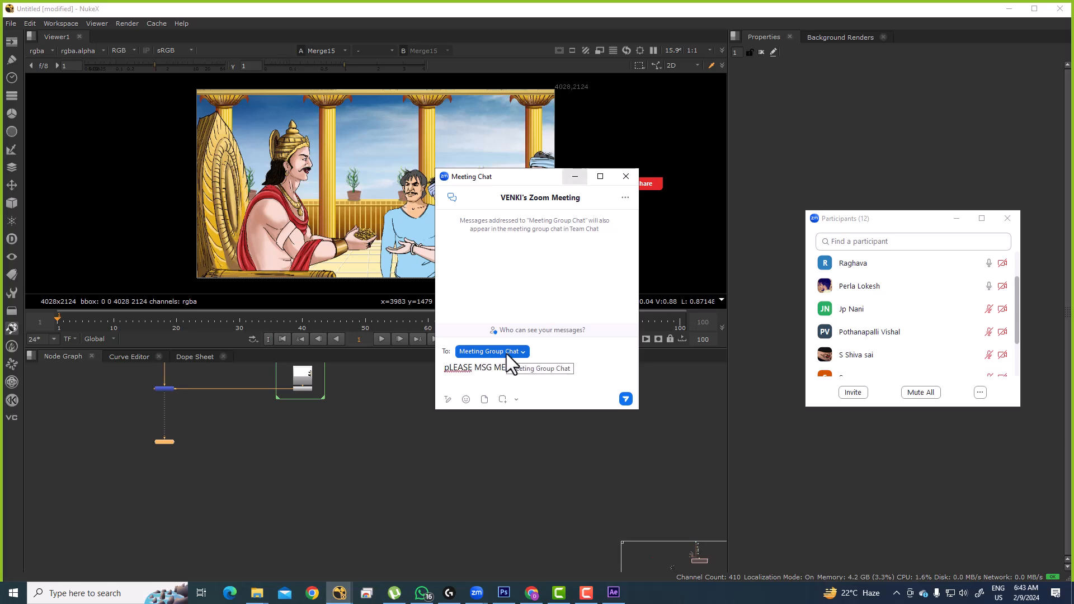
{"action": "key", "text": "Return"}
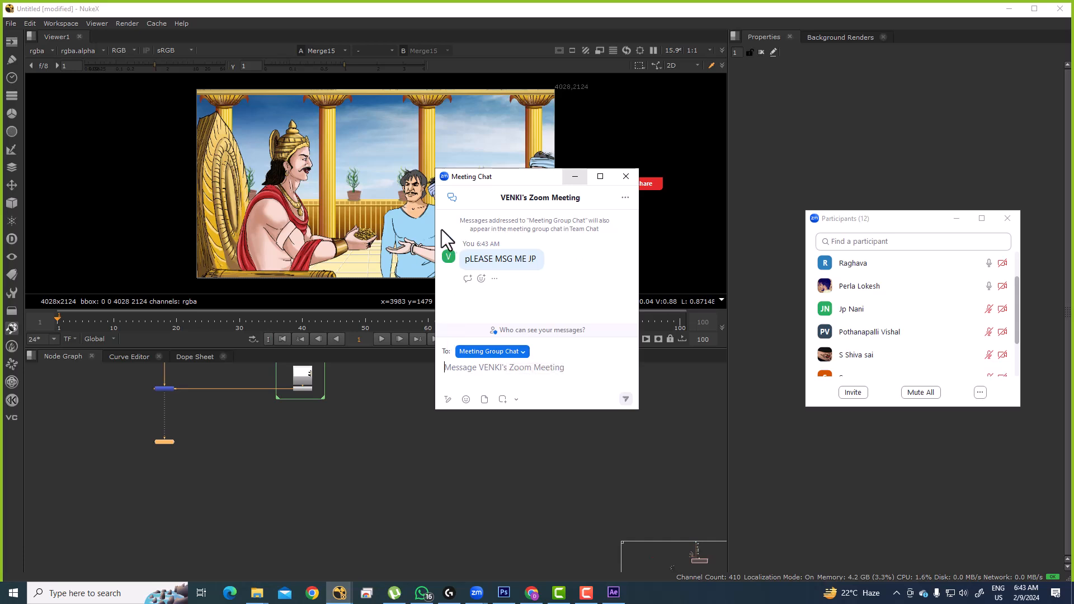
{"action": "left_click_drag", "start_coordinate": [489, 177], "coordinate": [942, 73]}
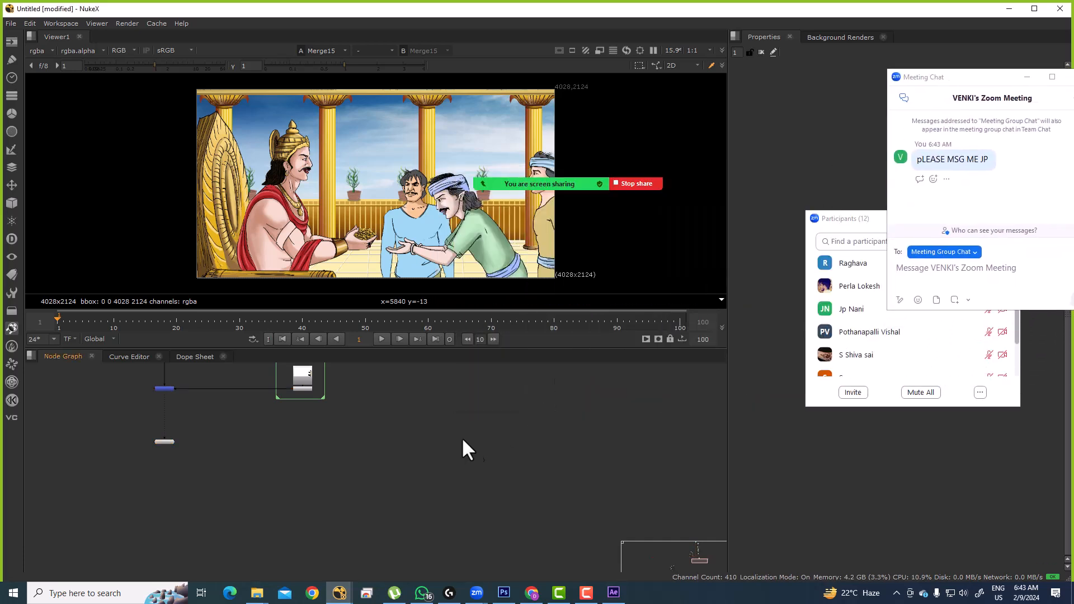
{"action": "left_click_drag", "start_coordinate": [472, 438], "coordinate": [400, 420]}
Step: Add a CheckerBoard1 node and view its pattern
{"action": "key", "text": "Tab"}
{"action": "type", "text": "CHEC"}
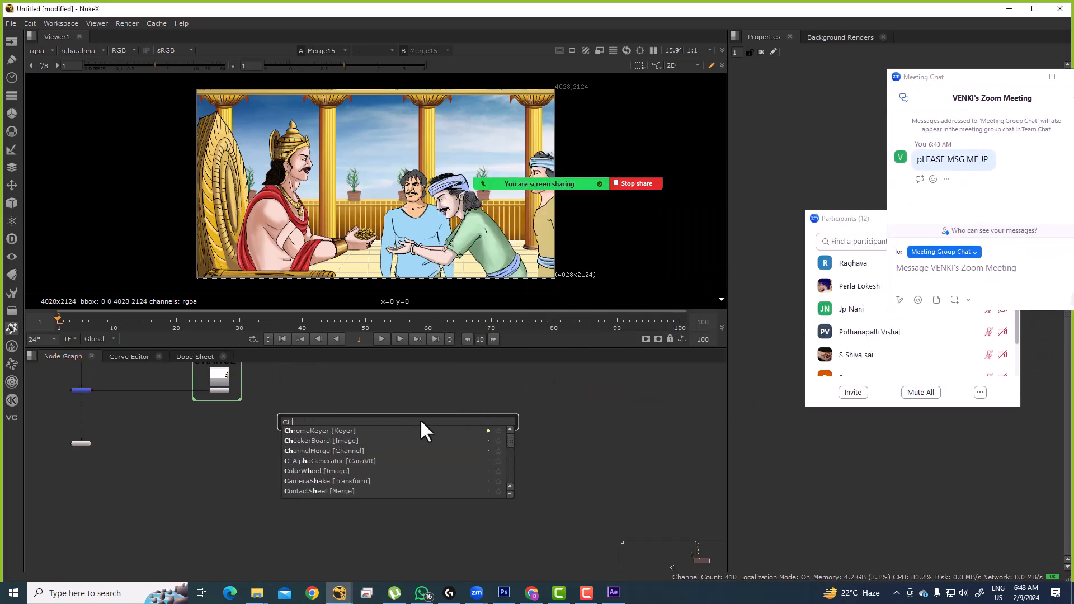
{"action": "left_click", "coordinate": [321, 429]}
{"action": "left_click_drag", "start_coordinate": [381, 414], "coordinate": [420, 404]}
{"action": "key", "text": "1"}
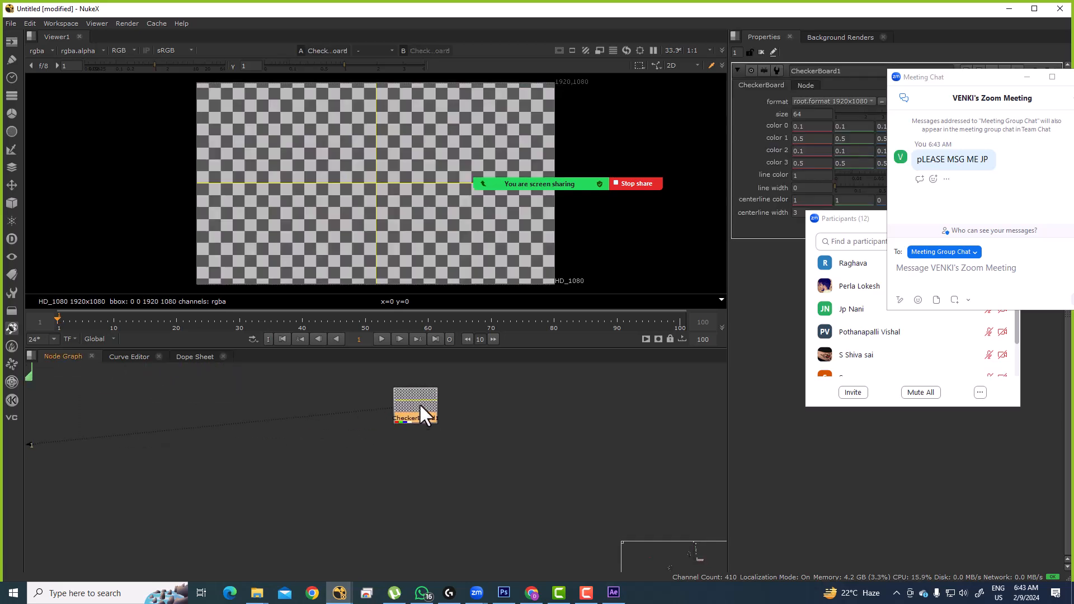
Step: Add a Text1 node below the CheckerBoard and enter the message 1
{"action": "key", "text": "Tab"}
{"action": "type", "text": "TEX"}
{"action": "left_click", "coordinate": [350, 413]}
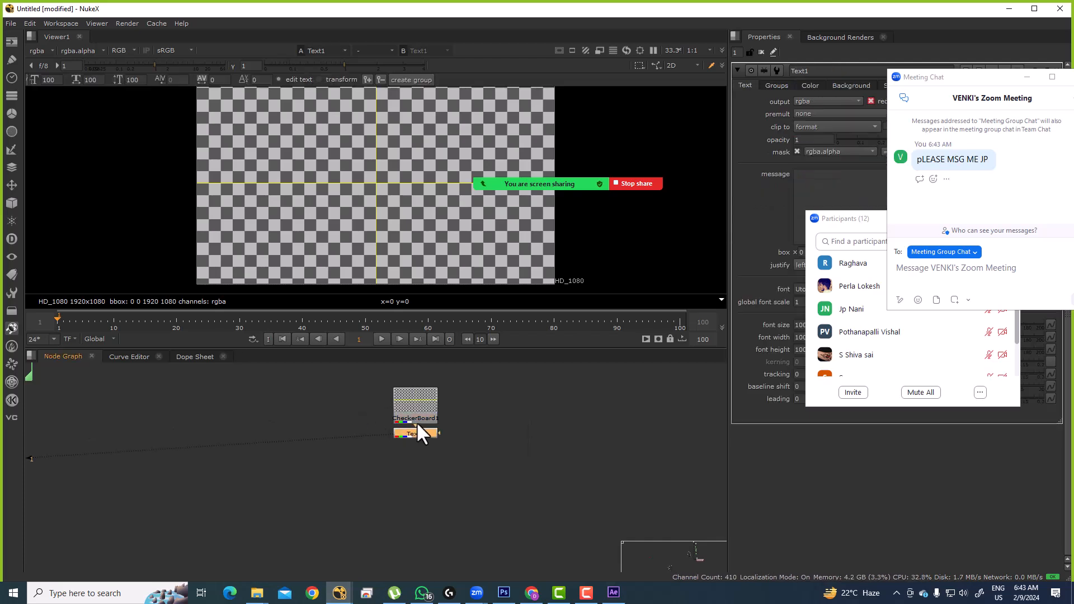
{"action": "left_click_drag", "start_coordinate": [954, 77], "coordinate": [971, 346]}
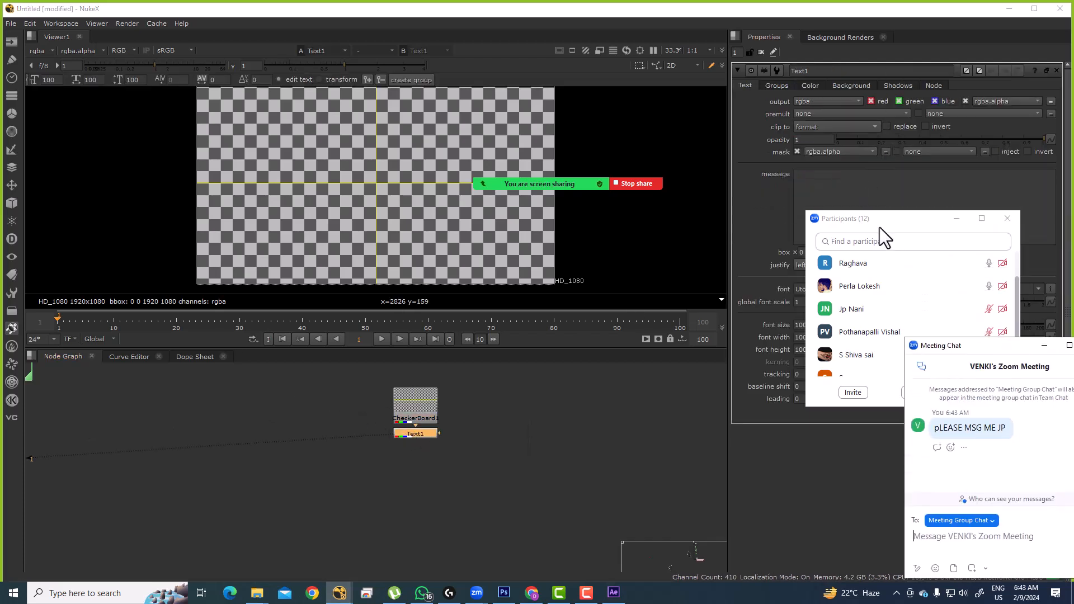
{"action": "left_click_drag", "start_coordinate": [869, 218], "coordinate": [888, 348]}
{"action": "left_click", "coordinate": [839, 201]}
{"action": "type", "text": "1"}
{"action": "left_click", "coordinate": [512, 411]}
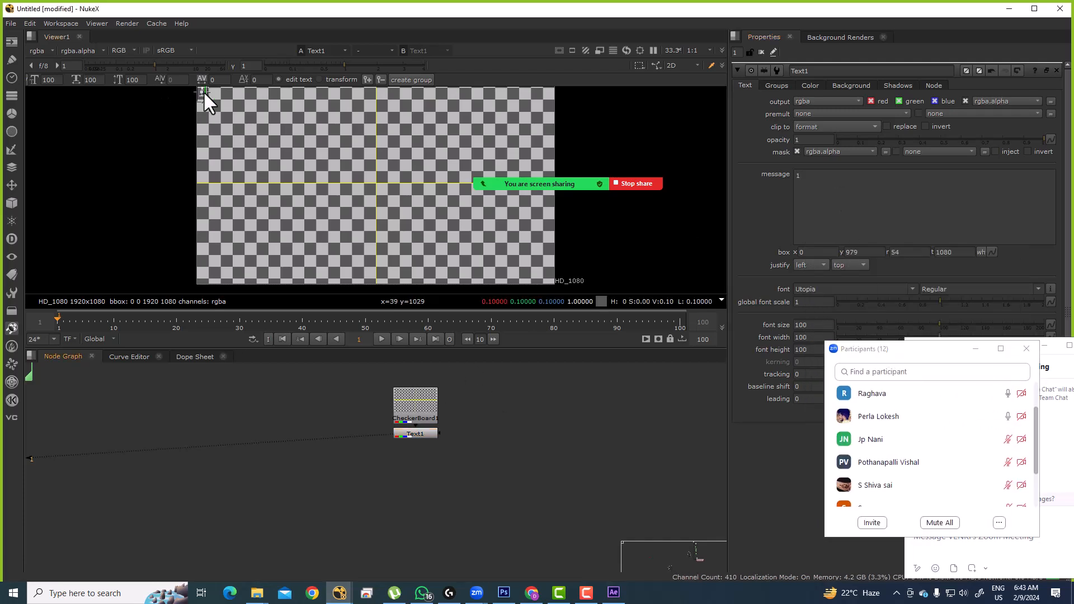
Step: Move the 1 to the frame centre and enlarge it to font size 200
{"action": "left_click_drag", "start_coordinate": [199, 90], "coordinate": [375, 182]}
{"action": "scroll", "coordinate": [372, 186], "scroll_direction": "up", "scroll_amount": 3}
{"action": "left_click_drag", "start_coordinate": [858, 173], "coordinate": [755, 173]}
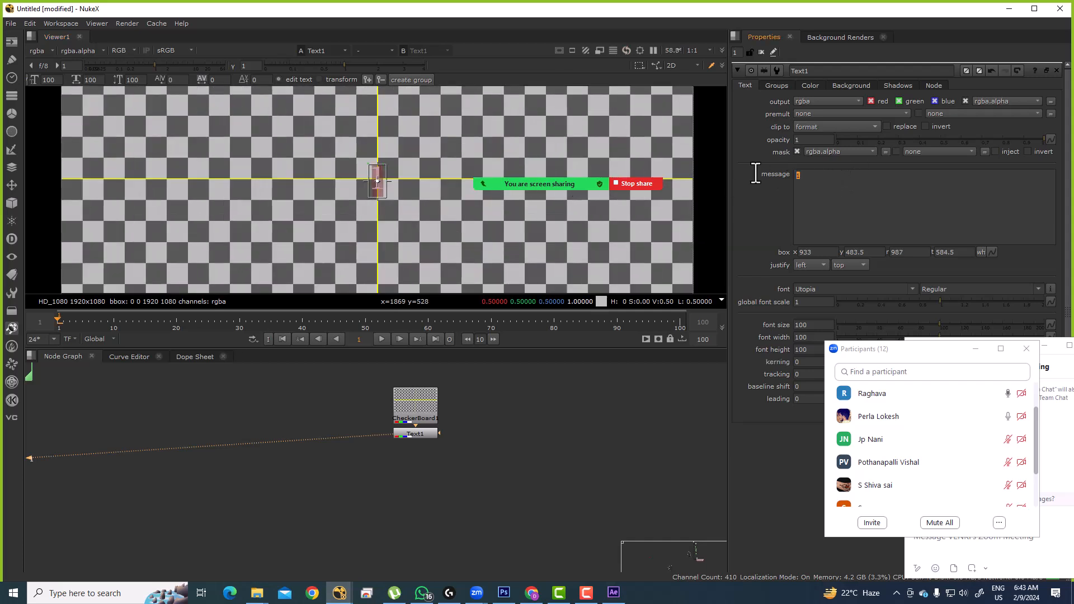
{"action": "left_click_drag", "start_coordinate": [933, 345], "coordinate": [941, 428]}
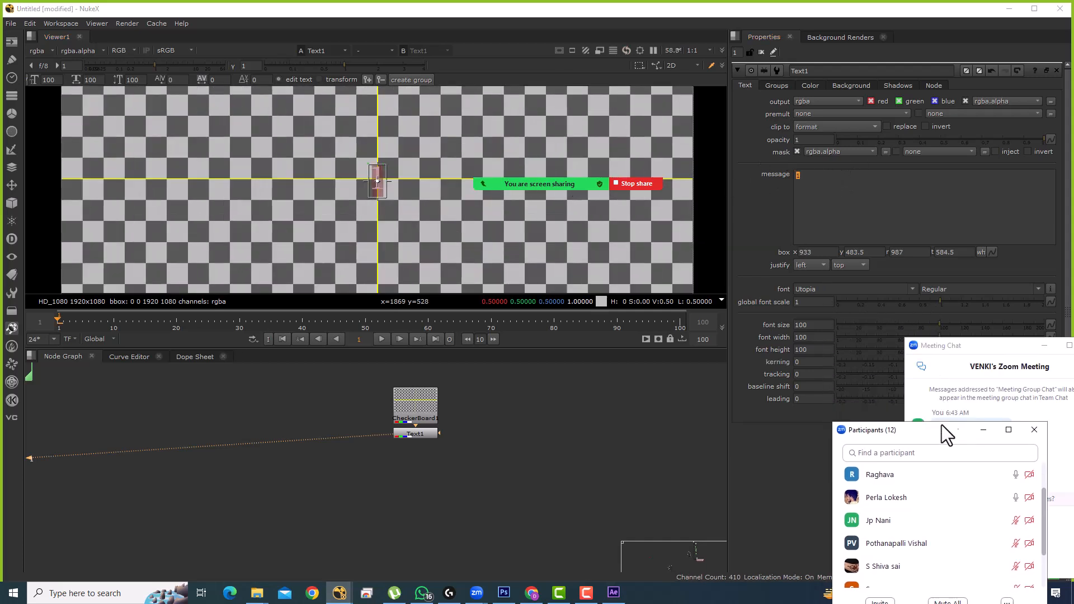
{"action": "left_click_drag", "start_coordinate": [821, 199], "coordinate": [780, 171]}
{"action": "left_click_drag", "start_coordinate": [938, 317], "coordinate": [1051, 334]}
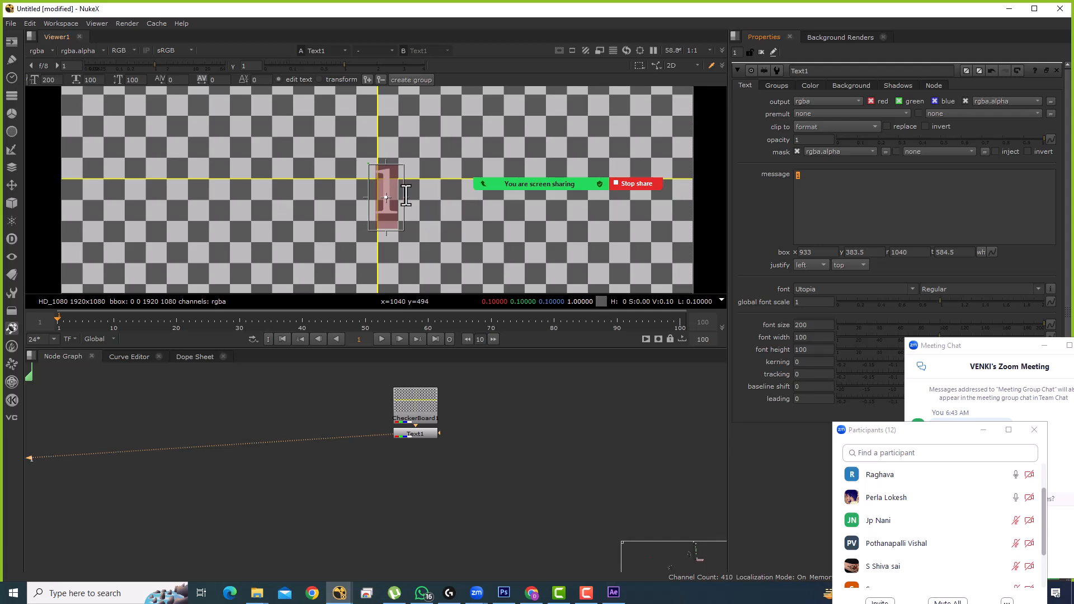
{"action": "left_click_drag", "start_coordinate": [387, 196], "coordinate": [378, 177]}
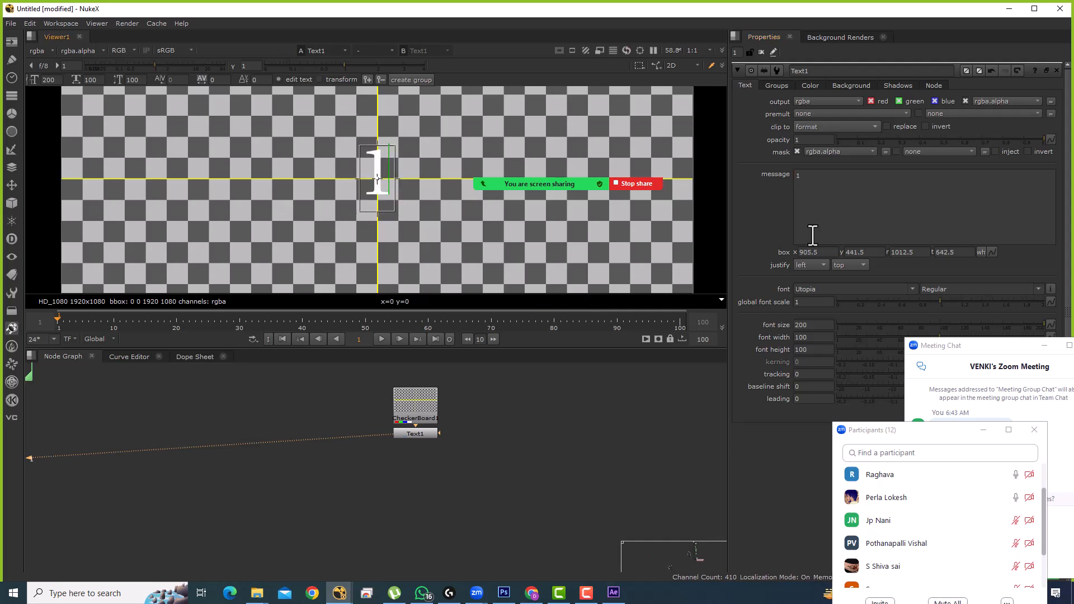
Step: Raise the font size to 700, recentre the 1, and close the Text1 properties
{"action": "left_click_drag", "start_coordinate": [824, 205], "coordinate": [702, 158]}
{"action": "left_click", "coordinate": [798, 323]}
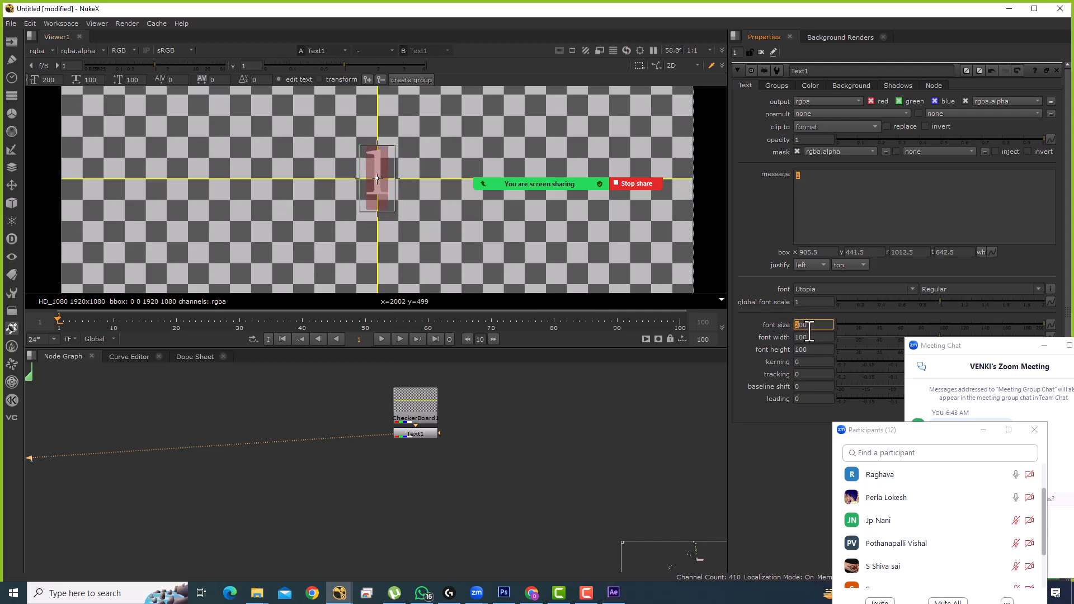
{"action": "key", "text": "Up"}
{"action": "key", "text": "Up"}
{"action": "key", "text": "Up"}
{"action": "key", "text": "Up"}
{"action": "key", "text": "Up"}
{"action": "key", "text": "Up"}
{"action": "scroll", "coordinate": [466, 212], "scroll_direction": "down", "scroll_amount": 1}
{"action": "scroll", "coordinate": [466, 213], "scroll_direction": "down", "scroll_amount": 1}
{"action": "left_click", "coordinate": [430, 246]}
{"action": "left_click_drag", "start_coordinate": [430, 247], "coordinate": [399, 185]}
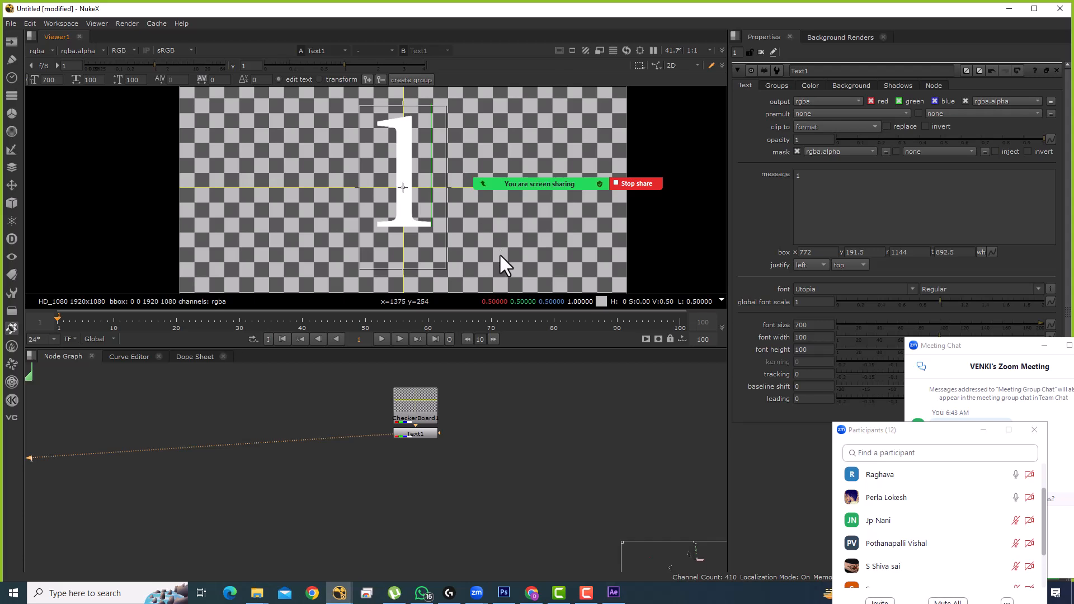
{"action": "scroll", "coordinate": [498, 254], "scroll_direction": "down", "scroll_amount": 4}
{"action": "left_click", "coordinate": [762, 53]}
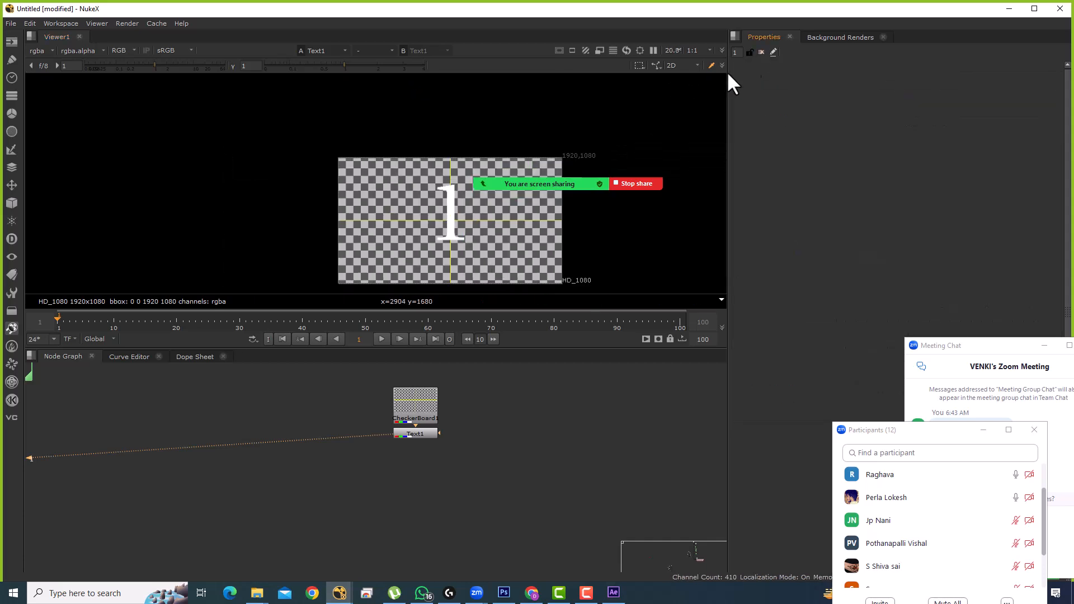
{"action": "scroll", "coordinate": [417, 459], "scroll_direction": "up", "scroll_amount": 2}
{"action": "left_click", "coordinate": [448, 414]}
Step: Add Crop1 after Text1 and drag its four edges tightly around the 1
{"action": "key", "text": "Tab"}
{"action": "type", "text": "cROP"}
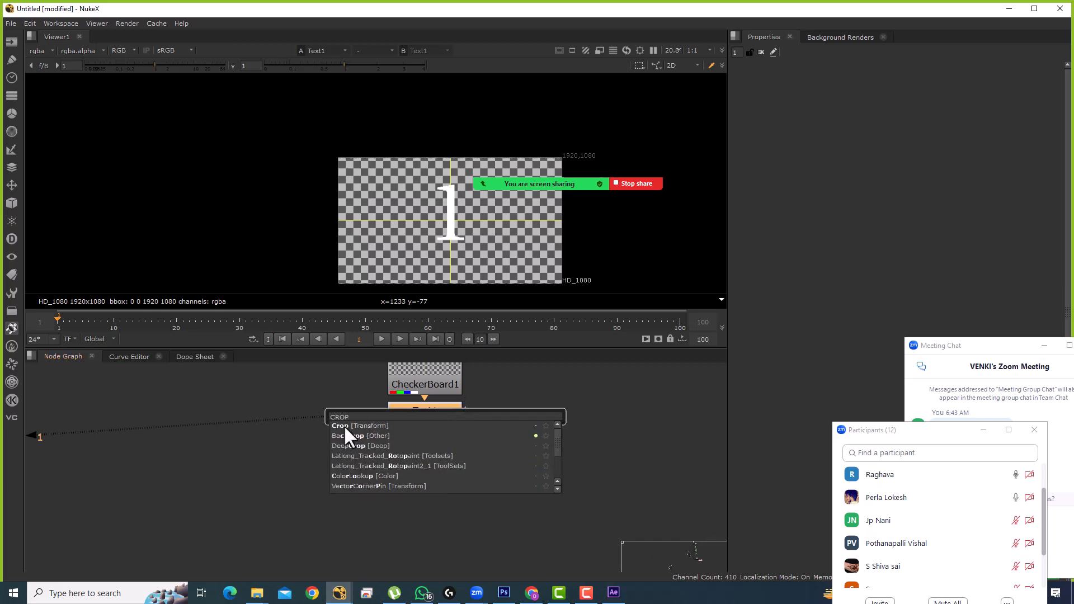
{"action": "left_click", "coordinate": [344, 425]}
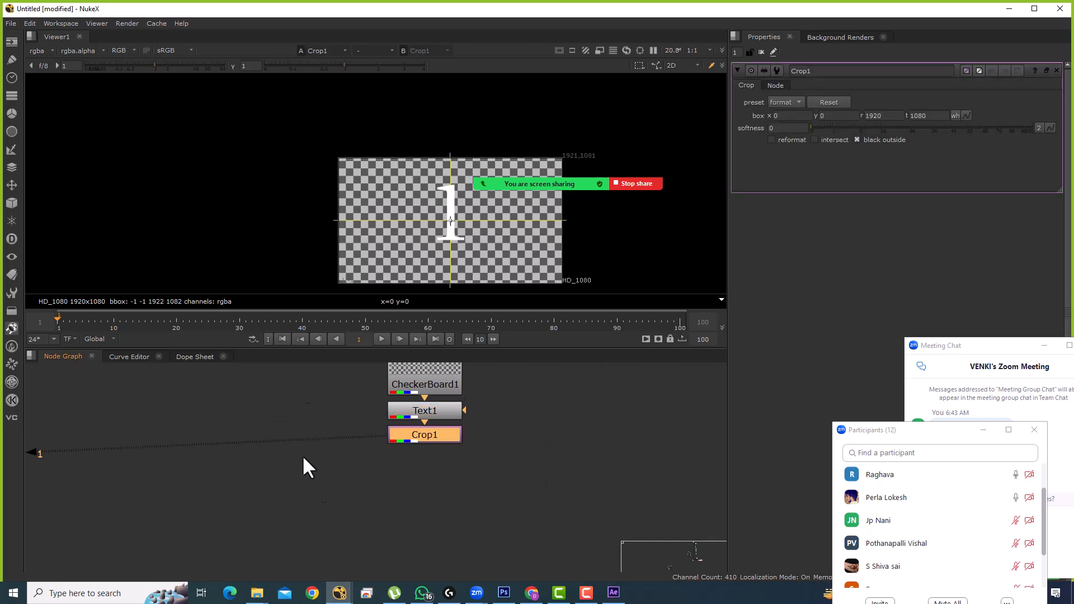
{"action": "left_click_drag", "start_coordinate": [332, 221], "coordinate": [427, 216]}
{"action": "left_click_drag", "start_coordinate": [562, 217], "coordinate": [478, 216]}
{"action": "left_click_drag", "start_coordinate": [448, 153], "coordinate": [462, 181]}
{"action": "left_click_drag", "start_coordinate": [452, 275], "coordinate": [451, 244]}
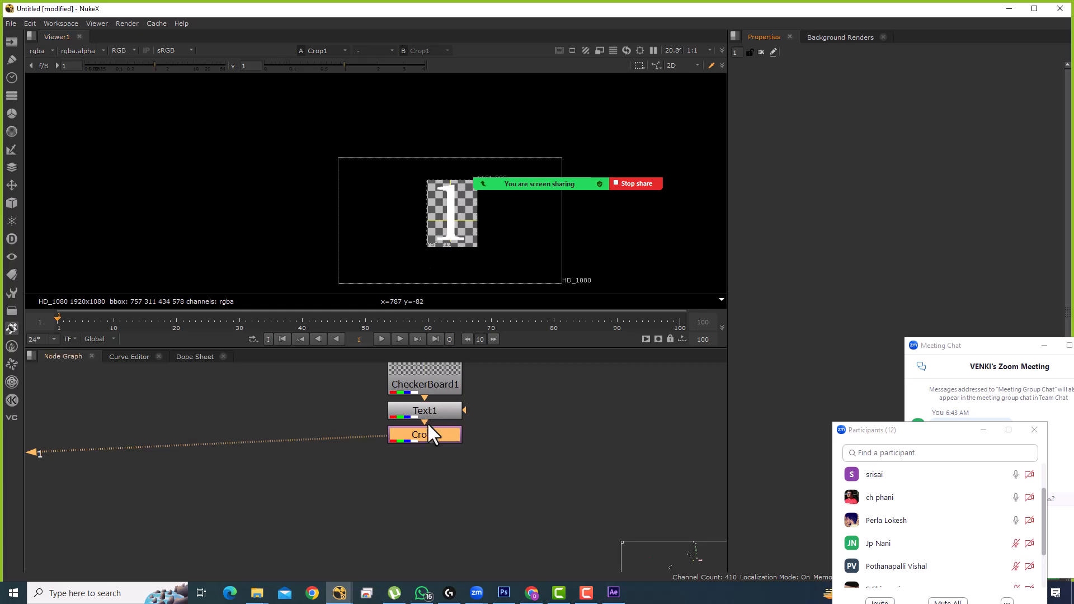
Step: Turn on reformat for a 432x576 tile, close the Crop settings, and shift the nodes left
{"action": "left_click", "coordinate": [771, 139]}
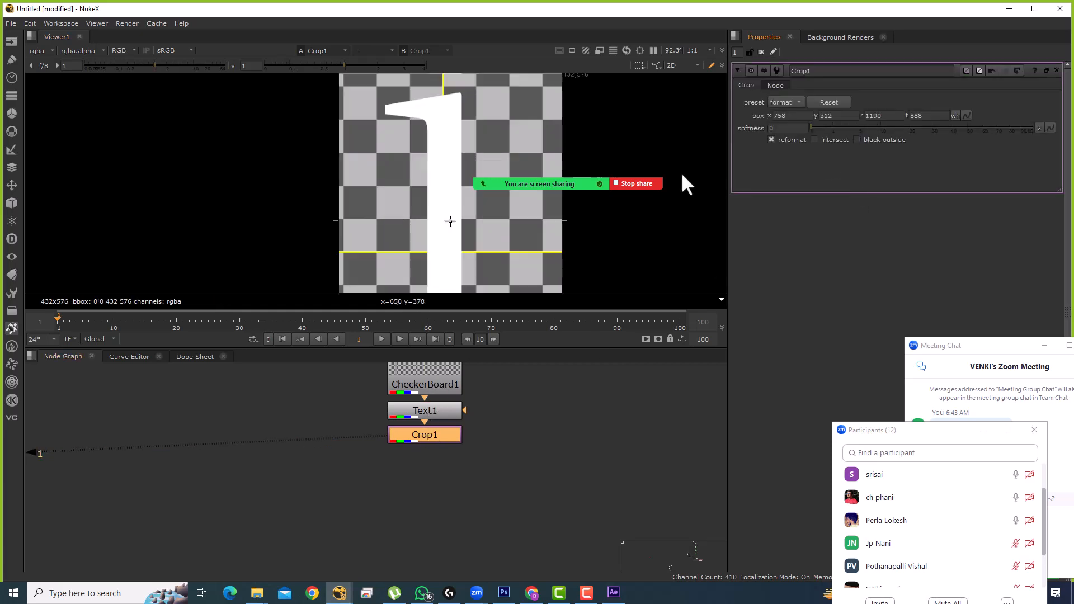
{"action": "scroll", "coordinate": [402, 190], "scroll_direction": "down", "scroll_amount": 2}
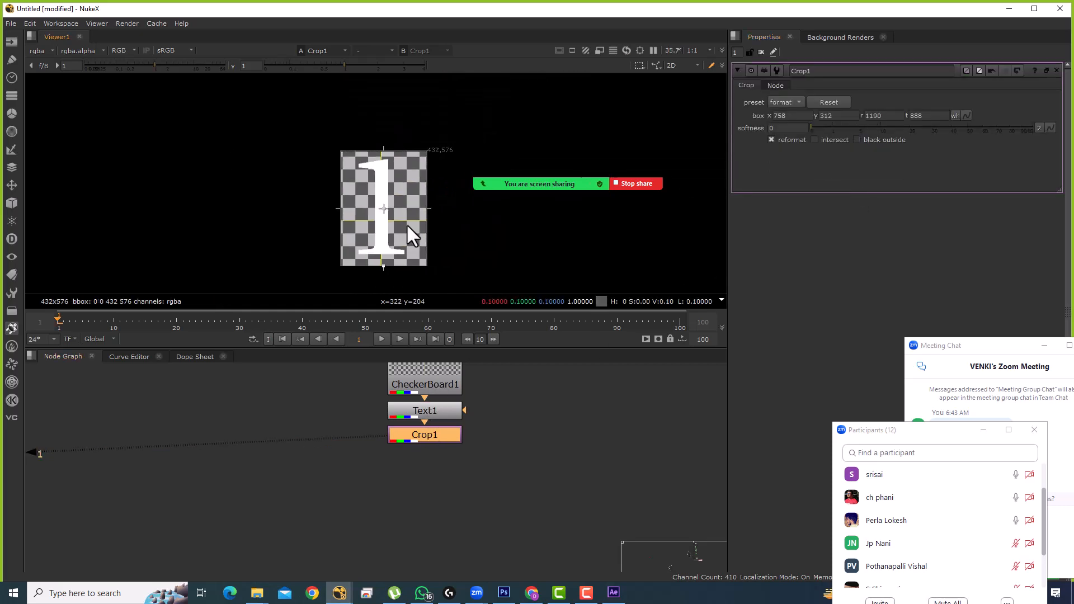
{"action": "left_click", "coordinate": [761, 51]}
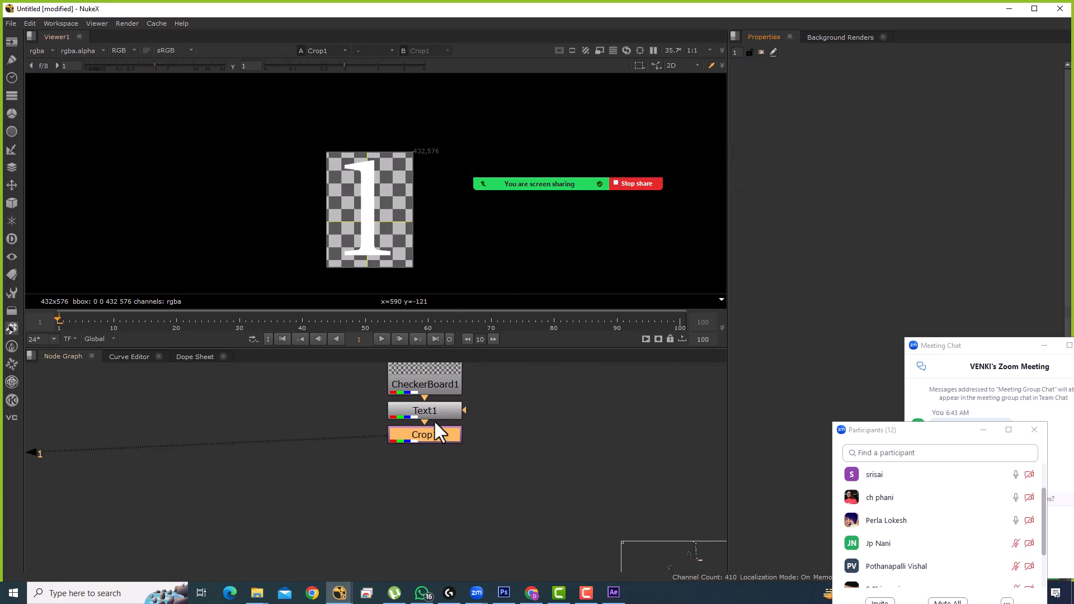
{"action": "scroll", "coordinate": [434, 431], "scroll_direction": "down", "scroll_amount": 2}
{"action": "left_click_drag", "start_coordinate": [434, 438], "coordinate": [299, 442]}
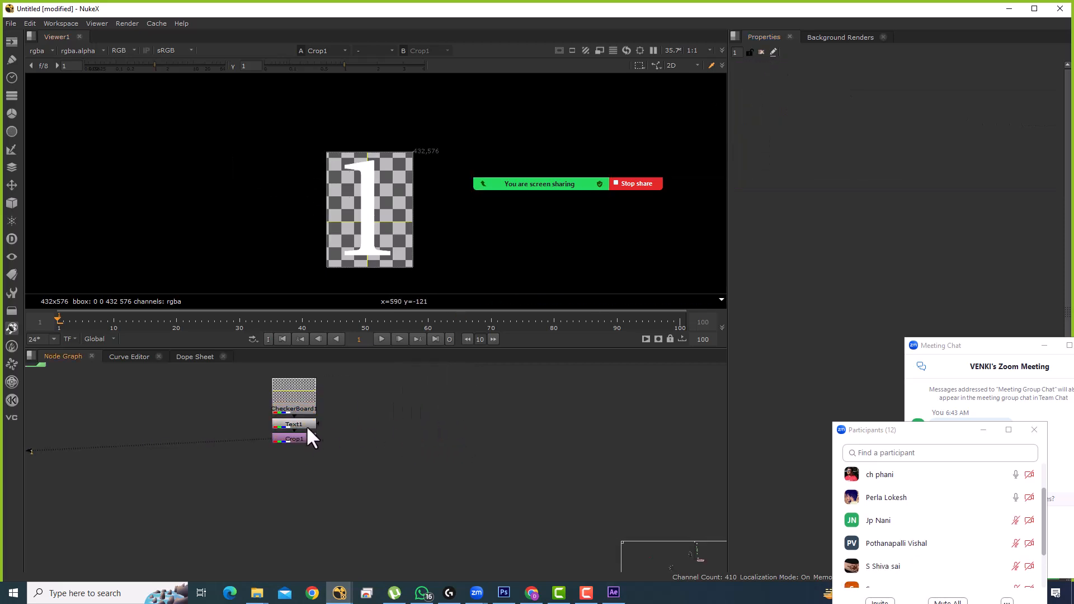
Step: Duplicate the CheckerBoard1/Text1/Crop1 stack and arrange the copy to the left
{"action": "double_click", "coordinate": [305, 425]}
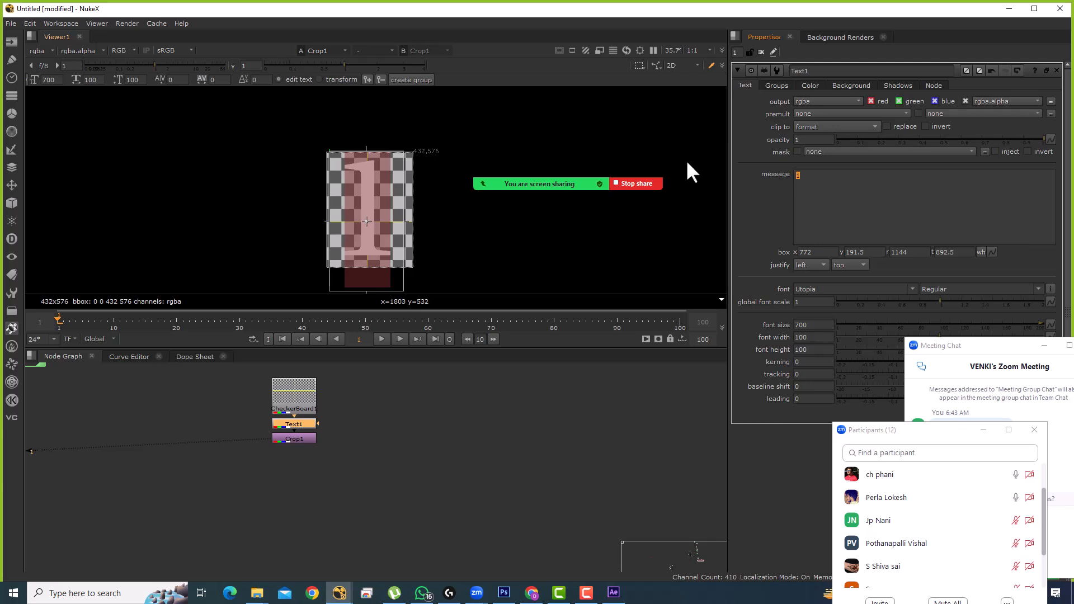
{"action": "scroll", "coordinate": [335, 424], "scroll_direction": "down", "scroll_amount": 2}
{"action": "left_click_drag", "start_coordinate": [333, 425], "coordinate": [439, 416]}
{"action": "left_click_drag", "start_coordinate": [348, 370], "coordinate": [474, 466]}
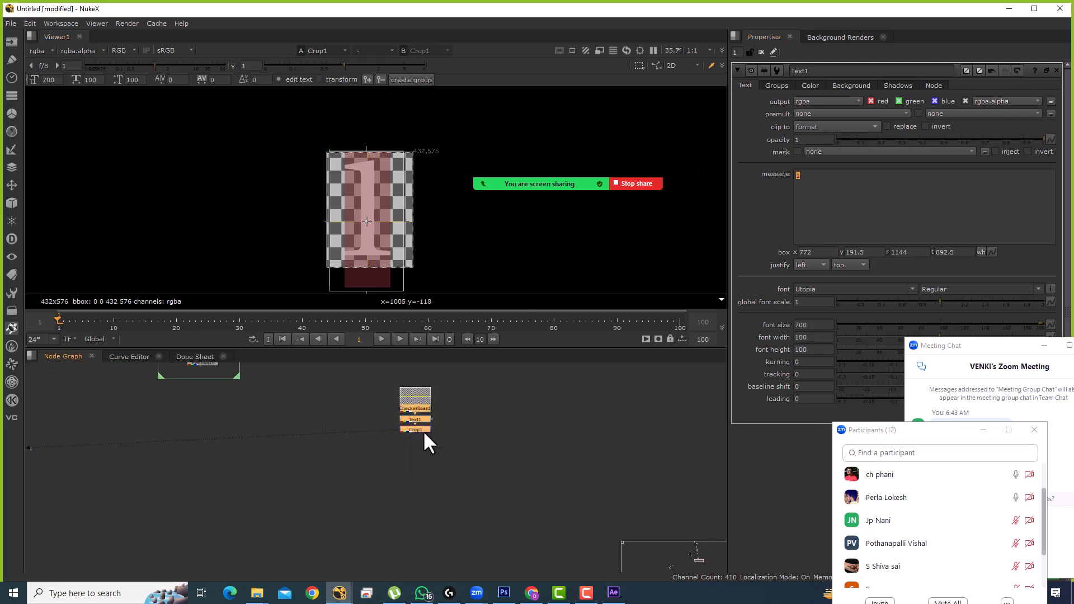
{"action": "left_click_drag", "start_coordinate": [416, 426], "coordinate": [386, 423]}
{"action": "left_click", "coordinate": [412, 428]}
{"action": "mouse_move", "coordinate": [330, 381]}
{"action": "left_mouse_down"}
{"action": "mouse_move", "coordinate": [432, 456]}
{"action": "mouse_move", "coordinate": [428, 444]}
{"action": "left_mouse_up"}
{"action": "left_click", "coordinate": [360, 457]}
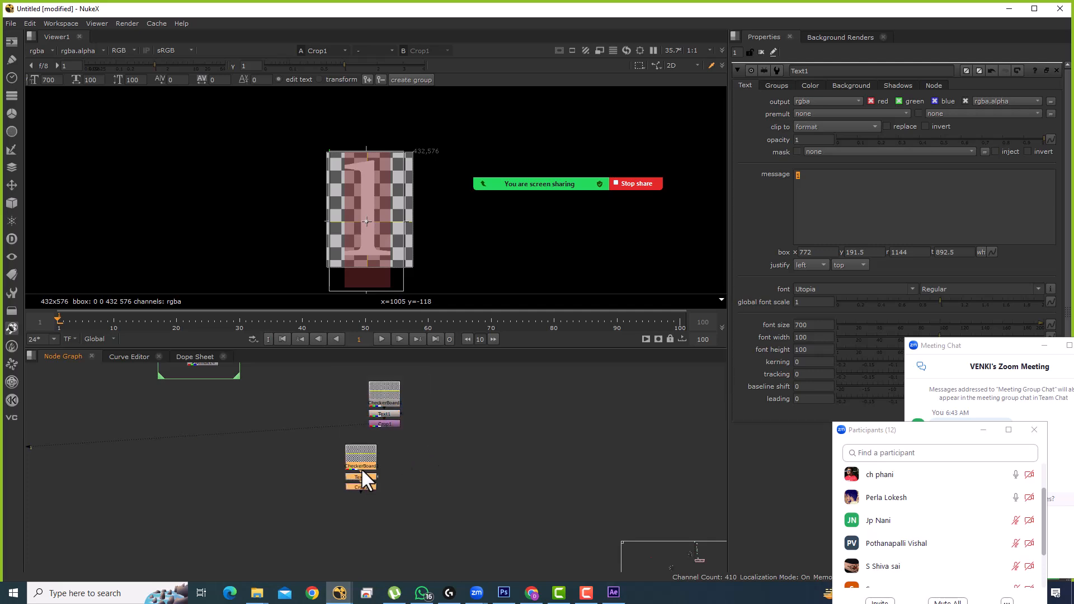
{"action": "left_click_drag", "start_coordinate": [360, 471], "coordinate": [307, 473]}
{"action": "left_click", "coordinate": [363, 442]}
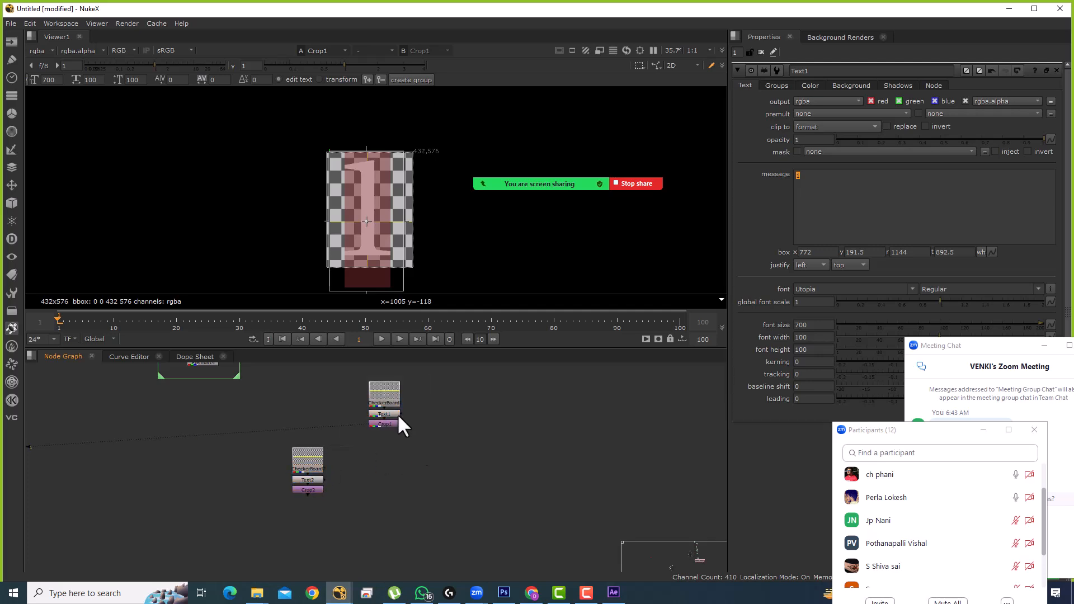
{"action": "left_click", "coordinate": [760, 51]}
Step: Set the copied Text2 message to 2 and view the resulting 2 tile
{"action": "left_click", "coordinate": [309, 491]}
{"action": "double_click", "coordinate": [307, 479]}
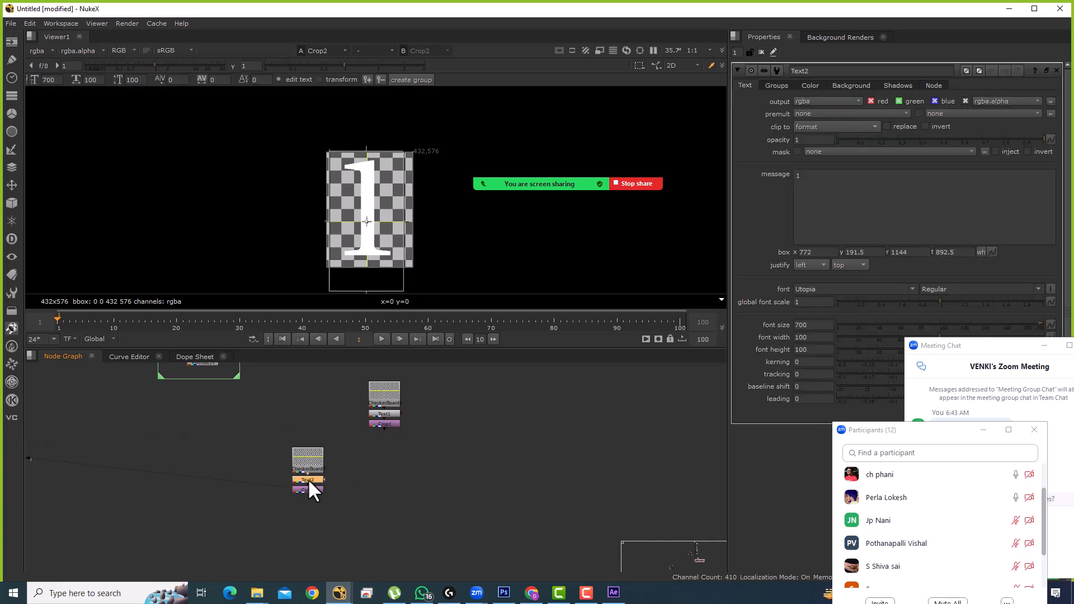
{"action": "type", "text": "2"}
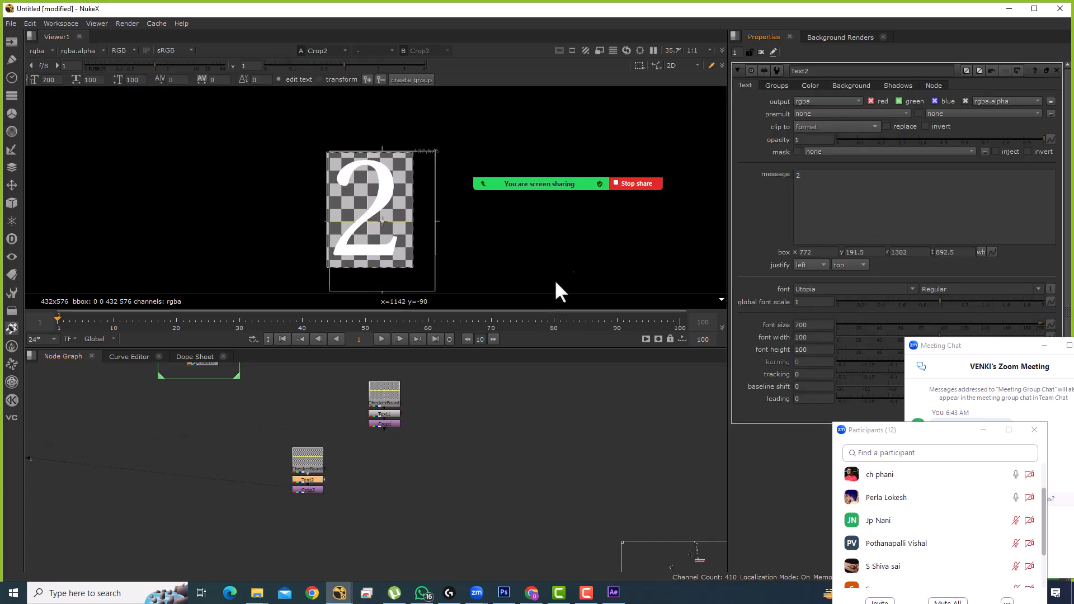
{"action": "left_click", "coordinate": [761, 51]}
{"action": "left_click", "coordinate": [384, 424], "text": "ctrl+shift"}
{"action": "left_click", "coordinate": [299, 489], "text": "ctrl+shift"}
Step: Add Merge20 after Crop2 and connect its B input to Crop1
{"action": "key", "text": "m"}
{"action": "scroll", "coordinate": [365, 475], "scroll_direction": "up", "scroll_amount": 1}
{"action": "left_click_drag", "start_coordinate": [358, 478], "coordinate": [386, 406]}
{"action": "left_click_drag", "start_coordinate": [382, 495], "coordinate": [392, 494]}
{"action": "left_click_drag", "start_coordinate": [456, 450], "coordinate": [350, 526]}
Step: Move the 2 tile's three nodes up and left in the node graph
{"action": "key", "text": "1"}
{"action": "left_click", "coordinate": [344, 523]}
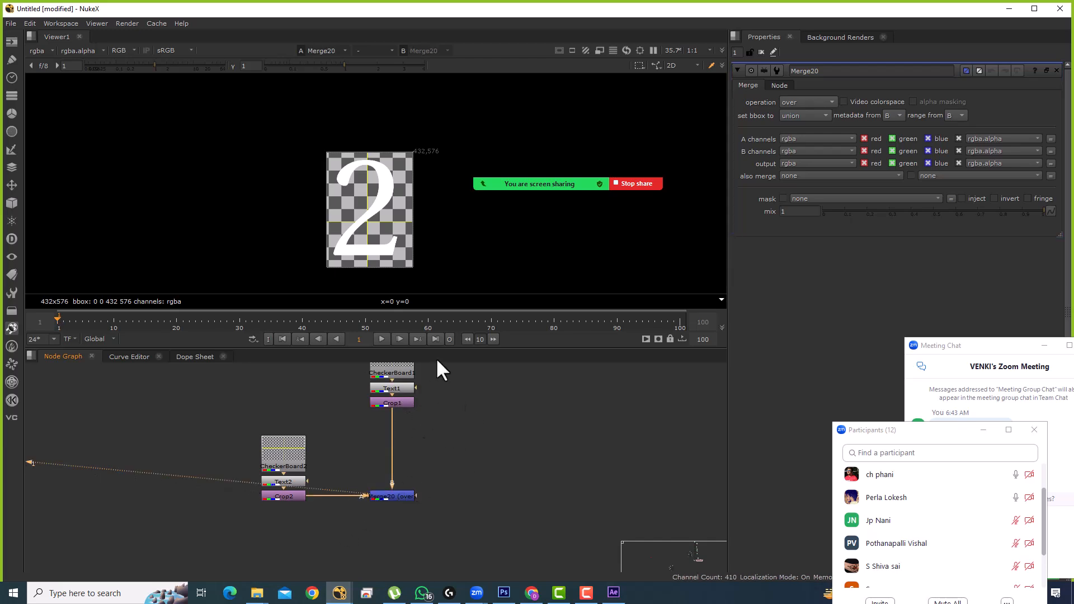
{"action": "left_click_drag", "start_coordinate": [205, 395], "coordinate": [307, 534]}
{"action": "left_click_drag", "start_coordinate": [249, 148], "coordinate": [295, 244]}
{"action": "left_click_drag", "start_coordinate": [325, 141], "coordinate": [381, 215]}
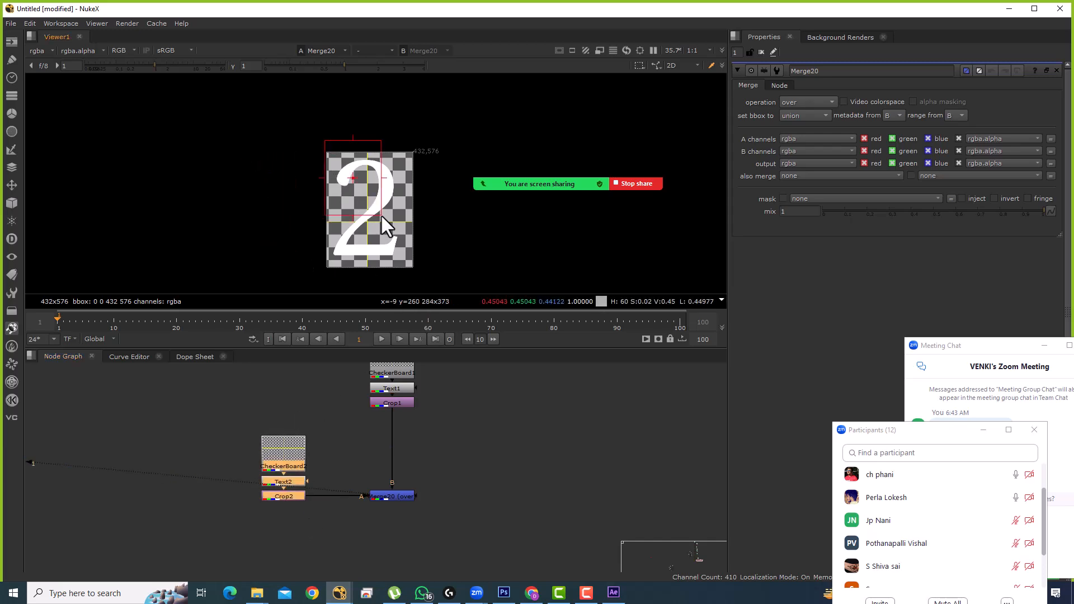
{"action": "left_click", "coordinate": [423, 439]}
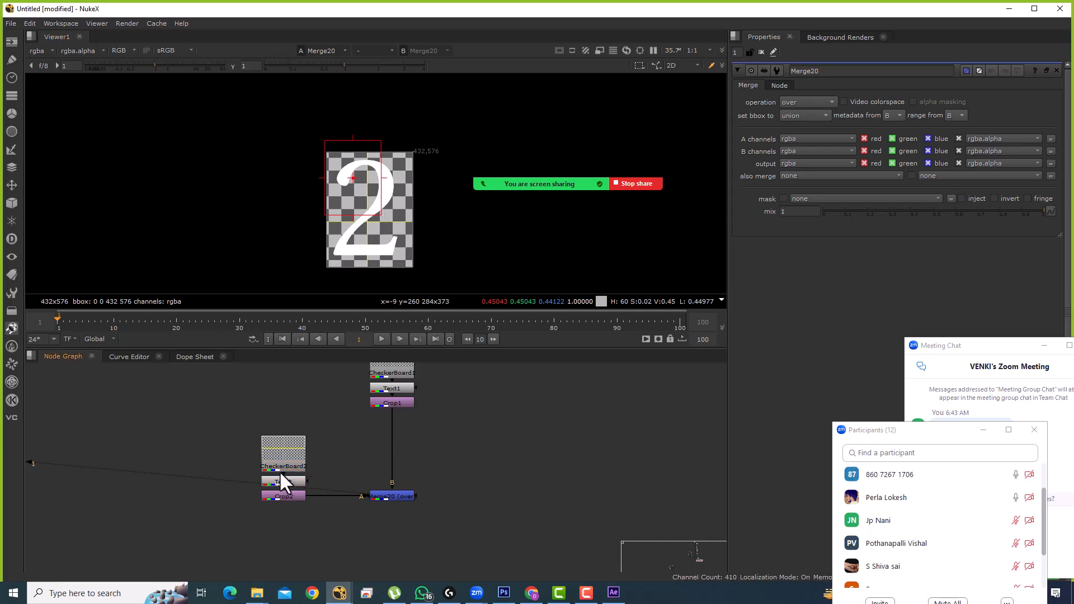
{"action": "left_click_drag", "start_coordinate": [278, 494], "coordinate": [199, 444]}
{"action": "left_click", "coordinate": [513, 468]}
Step: Inspect the Crop1 output and then the Merge20 composite in the viewer
{"action": "left_click_drag", "start_coordinate": [475, 451], "coordinate": [328, 540]}
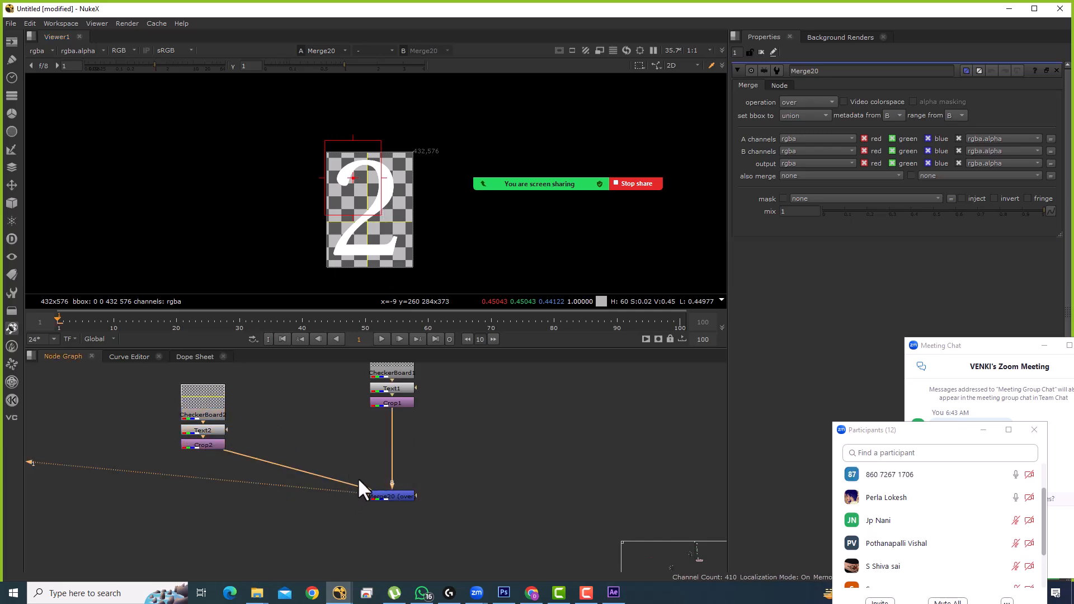
{"action": "left_click", "coordinate": [761, 52]}
{"action": "left_click", "coordinate": [404, 401]}
{"action": "key", "text": "1"}
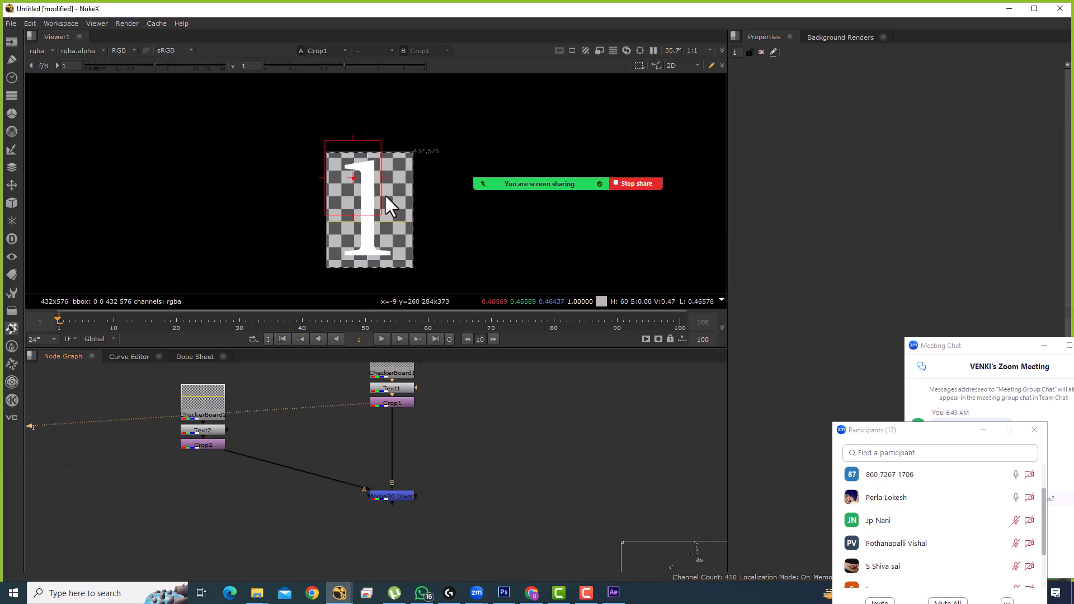
{"action": "left_click_drag", "start_coordinate": [426, 153], "coordinate": [507, 266]}
{"action": "left_click", "coordinate": [390, 497]}
{"action": "key", "text": "1"}
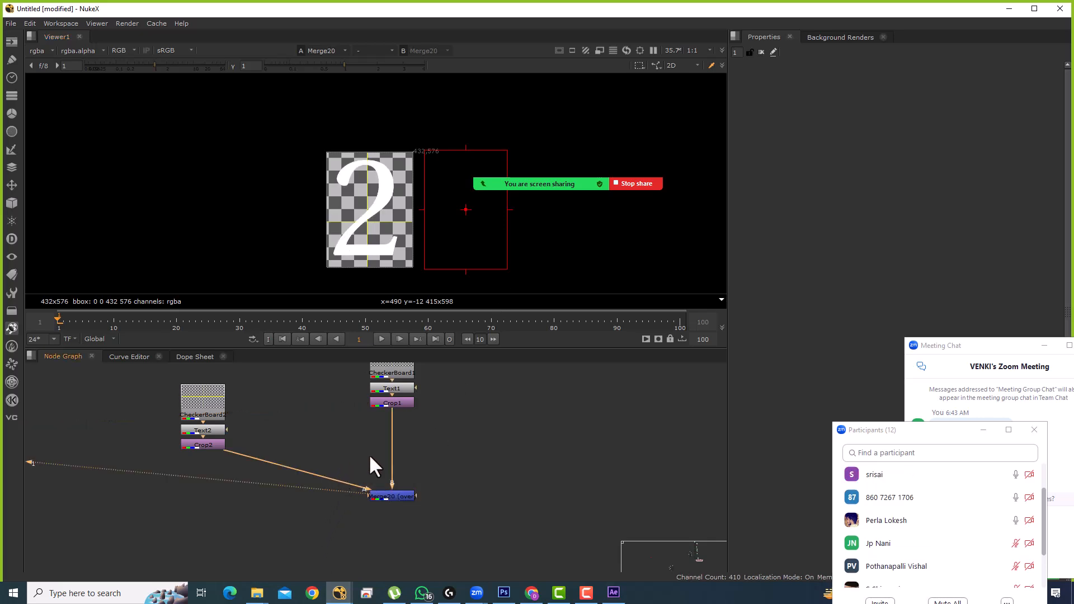
Step: Add a Transform node below Crop2
{"action": "left_click", "coordinate": [209, 442]}
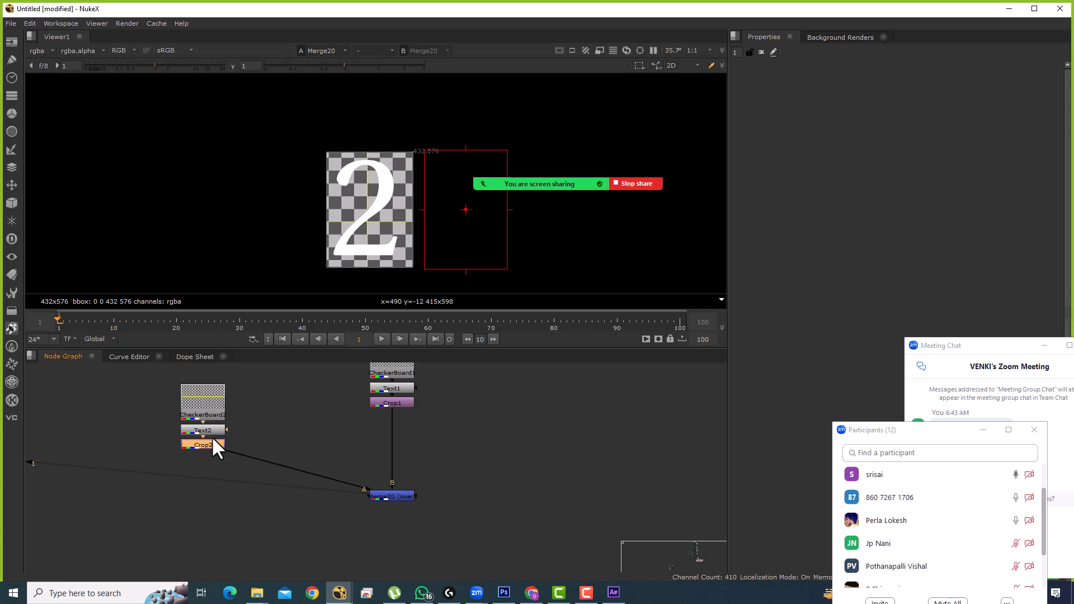
{"action": "key", "text": "t"}
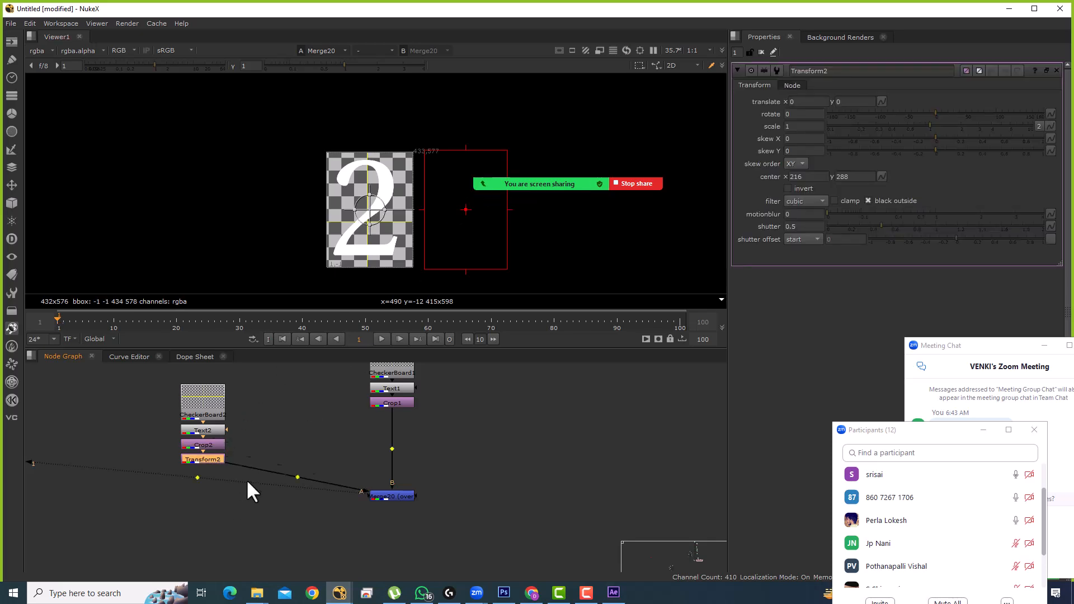
{"action": "key", "text": "Delete"}
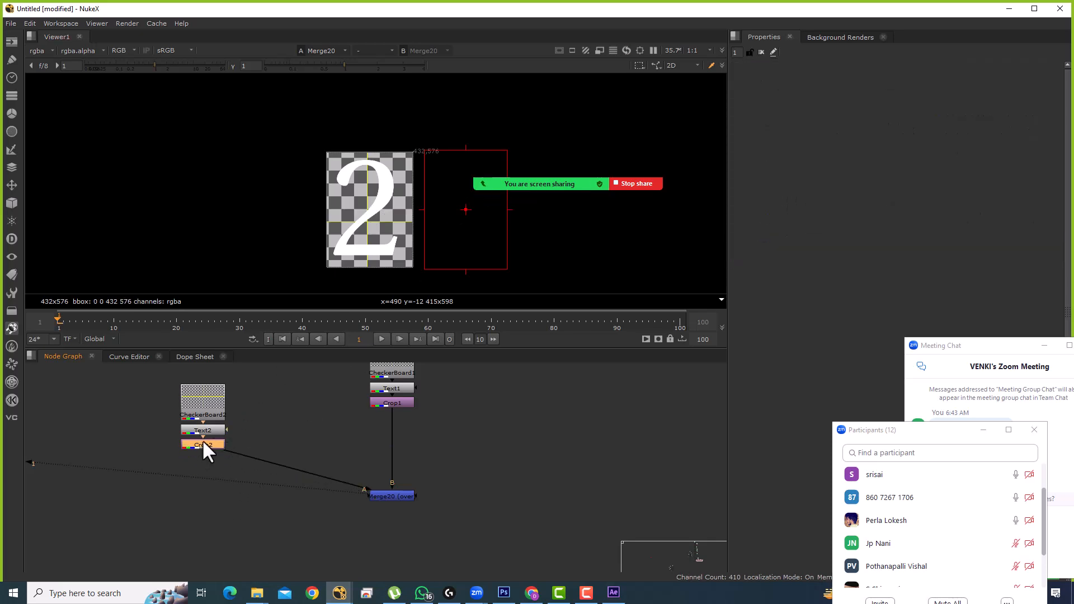
{"action": "key", "text": "t"}
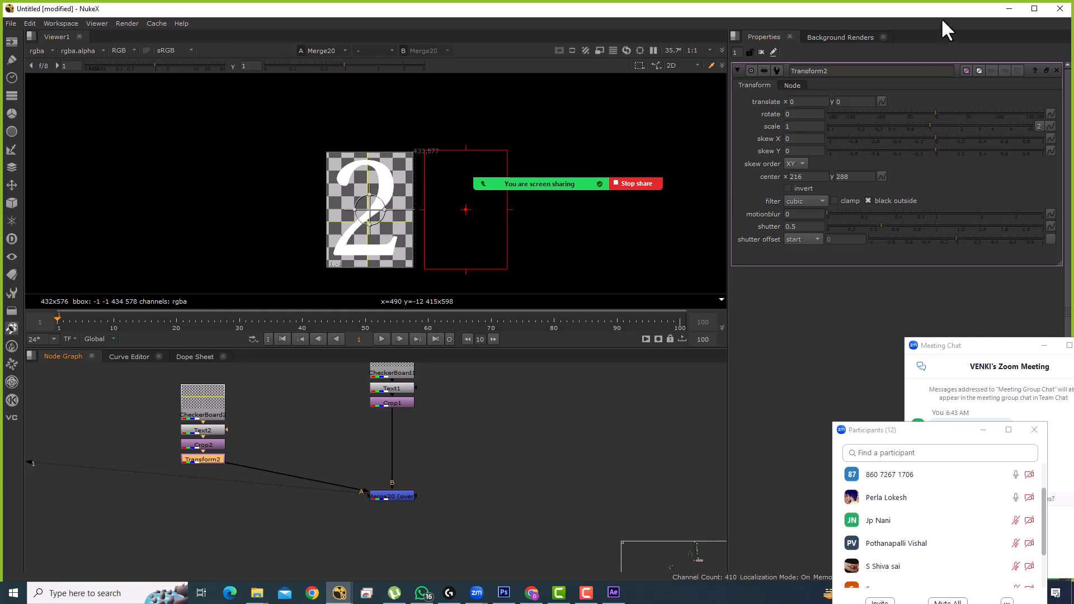
Step: Set Transform2's translate x to 242 so the 2 sits beside the 1
{"action": "left_click", "coordinate": [799, 101]}
{"action": "type", "text": "8"}
{"action": "key", "text": "Return"}
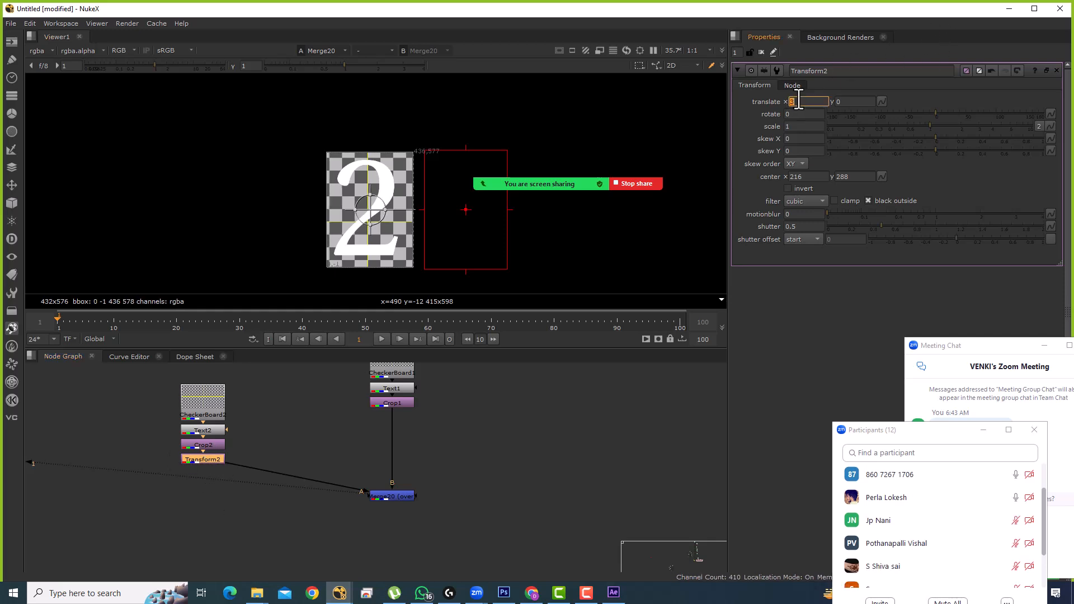
{"action": "scroll", "coordinate": [799, 102], "scroll_direction": "up", "scroll_amount": 14}
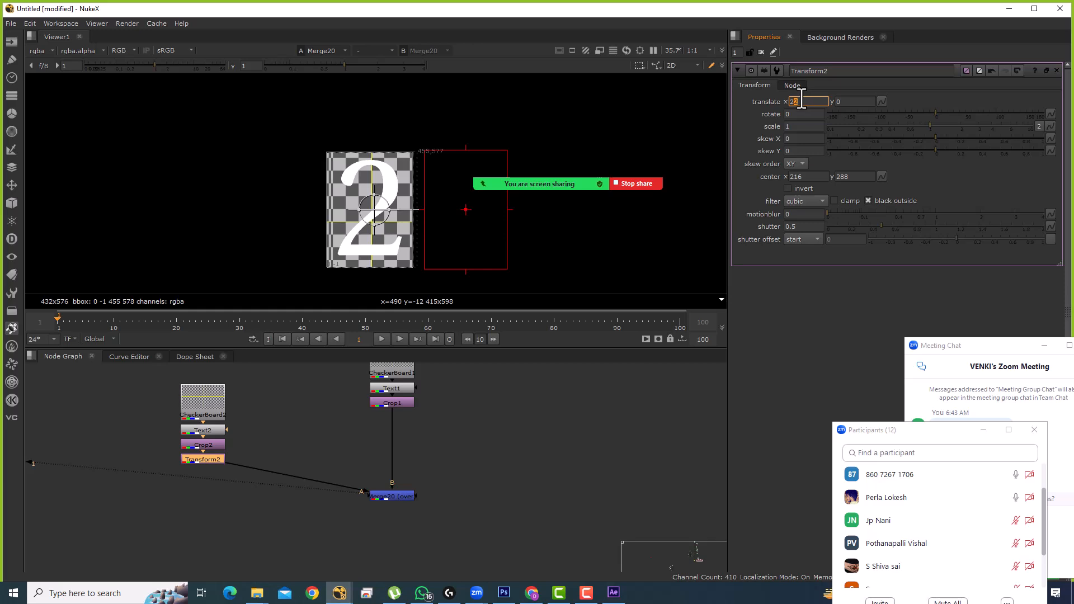
{"action": "scroll", "coordinate": [796, 101], "scroll_direction": "up", "scroll_amount": 13}
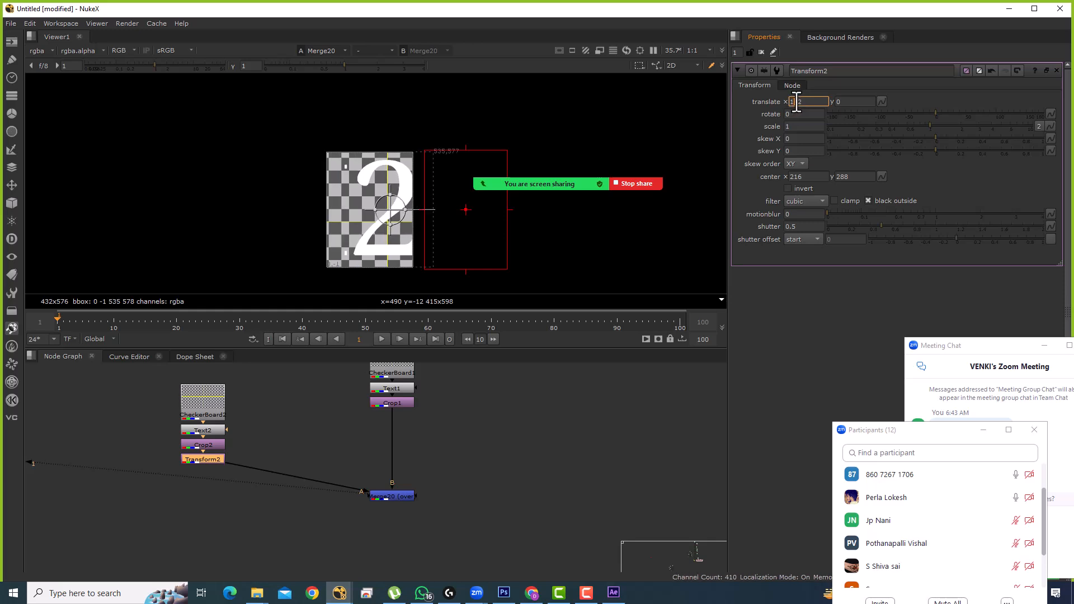
{"action": "scroll", "coordinate": [796, 103], "scroll_direction": "up", "scroll_amount": 9}
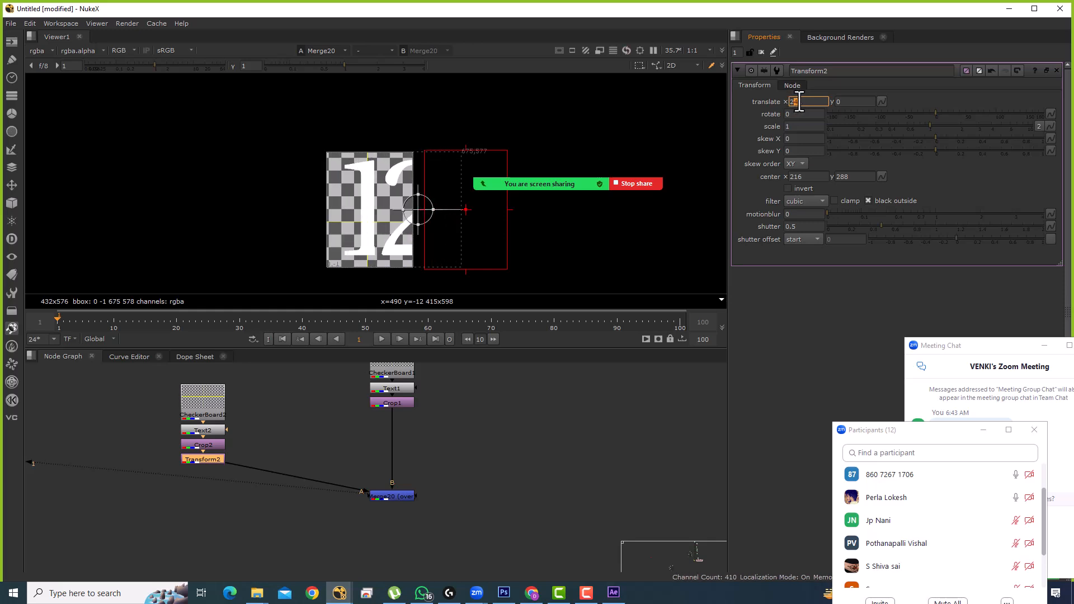
{"action": "scroll", "coordinate": [555, 150], "scroll_direction": "down", "scroll_amount": 5}
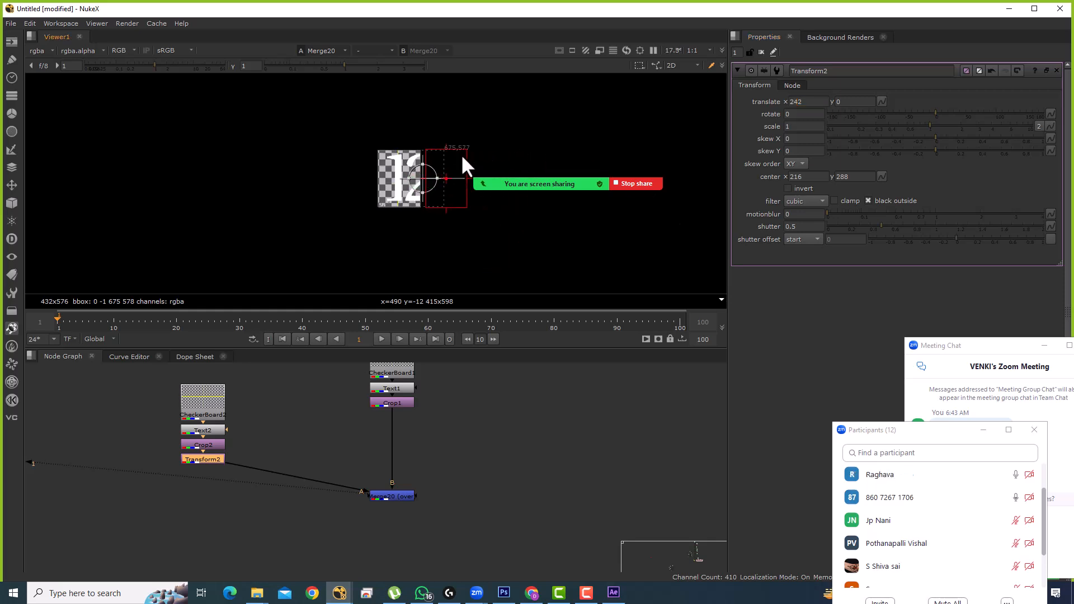
{"action": "left_click", "coordinate": [538, 422]}
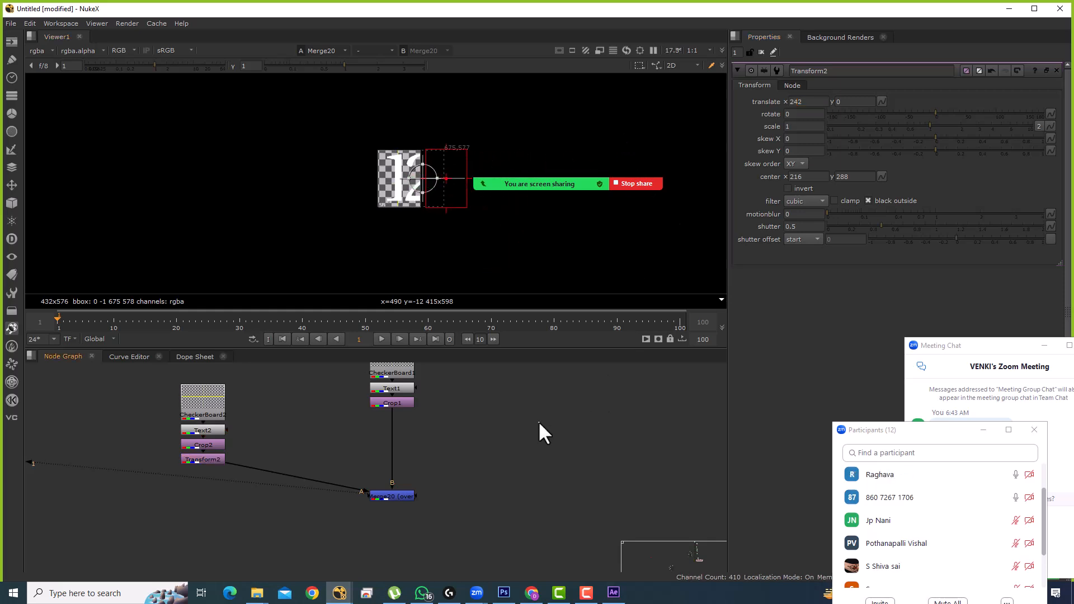
{"action": "scroll", "coordinate": [428, 180], "scroll_direction": "up", "scroll_amount": 7}
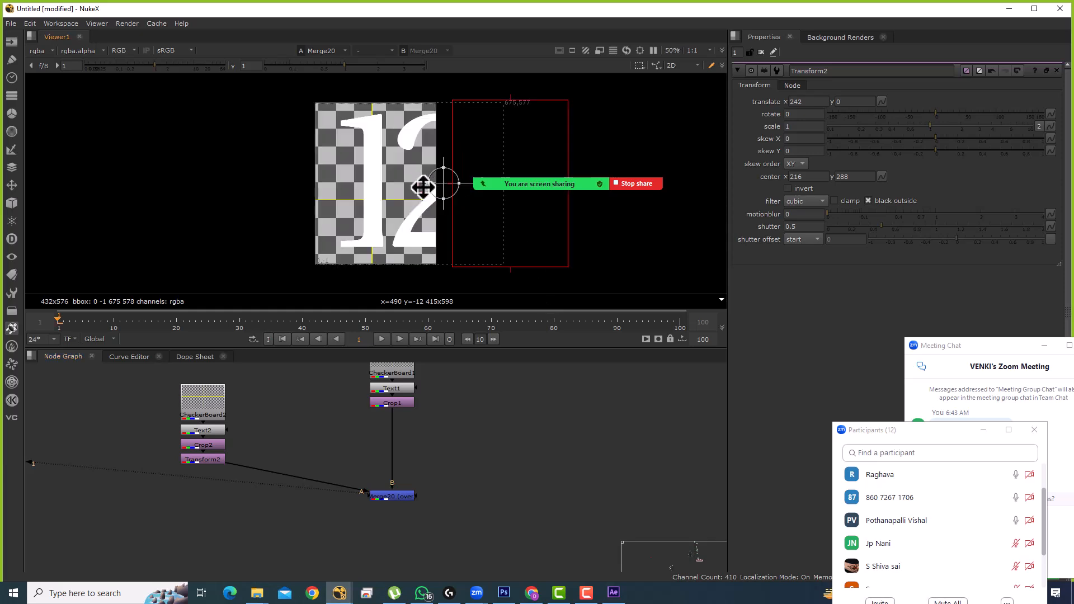
Step: Untick Crop2's reformat option, then delete the Crop2 node
{"action": "double_click", "coordinate": [211, 446]}
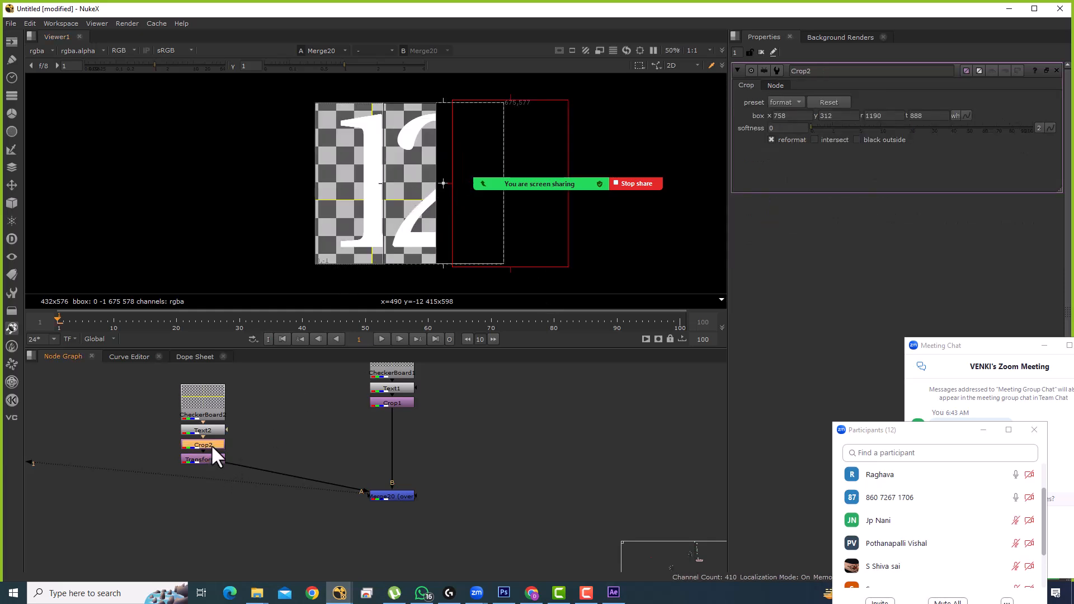
{"action": "left_click", "coordinate": [775, 138]}
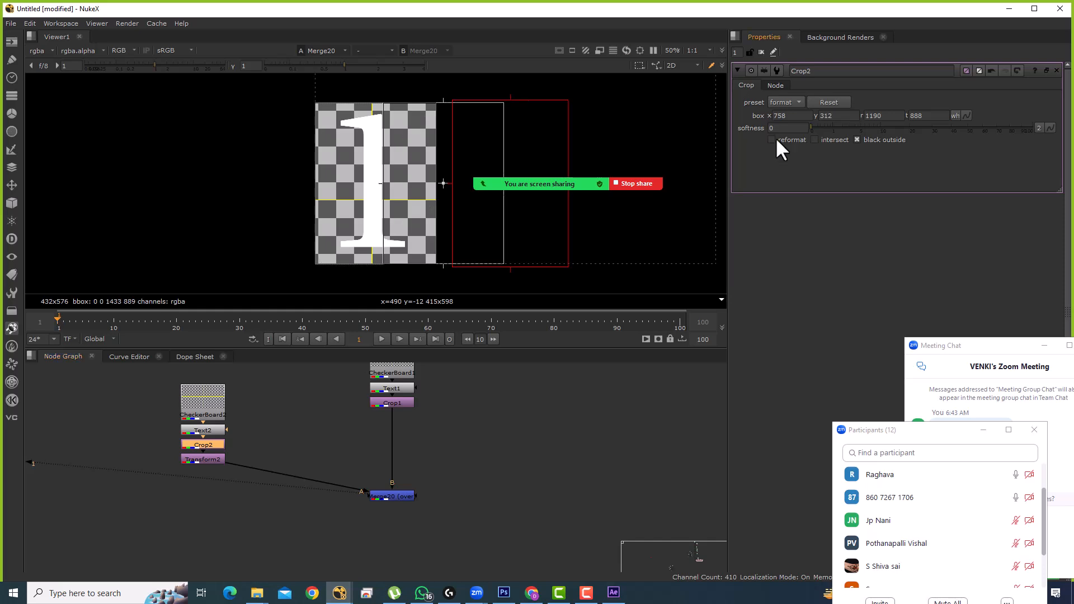
{"action": "scroll", "coordinate": [460, 187], "scroll_direction": "down", "scroll_amount": 4}
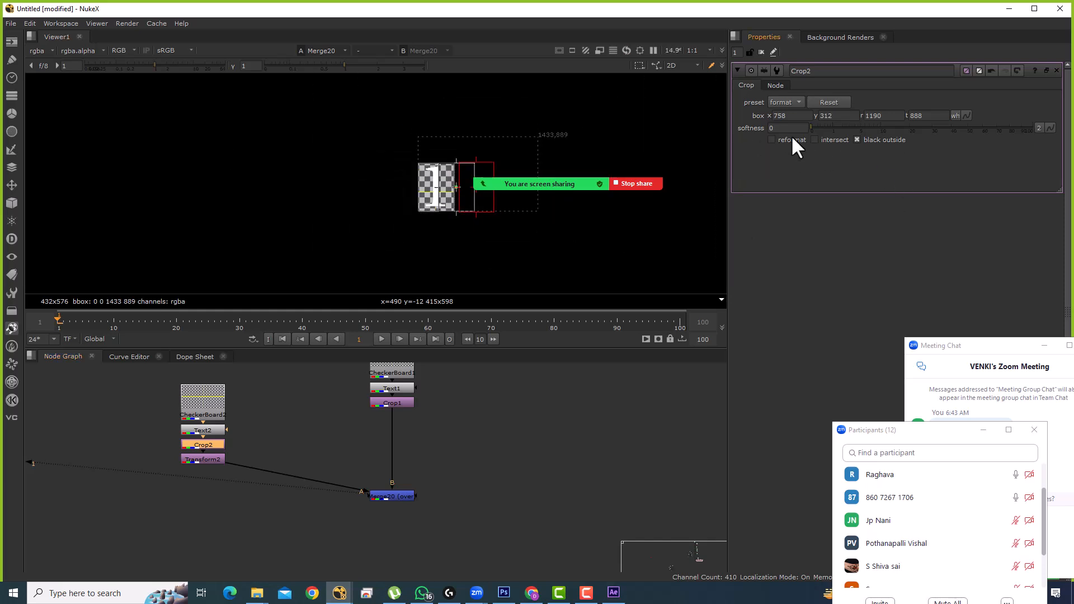
{"action": "left_click_drag", "start_coordinate": [238, 443], "coordinate": [281, 417]}
{"action": "key", "text": "Delete"}
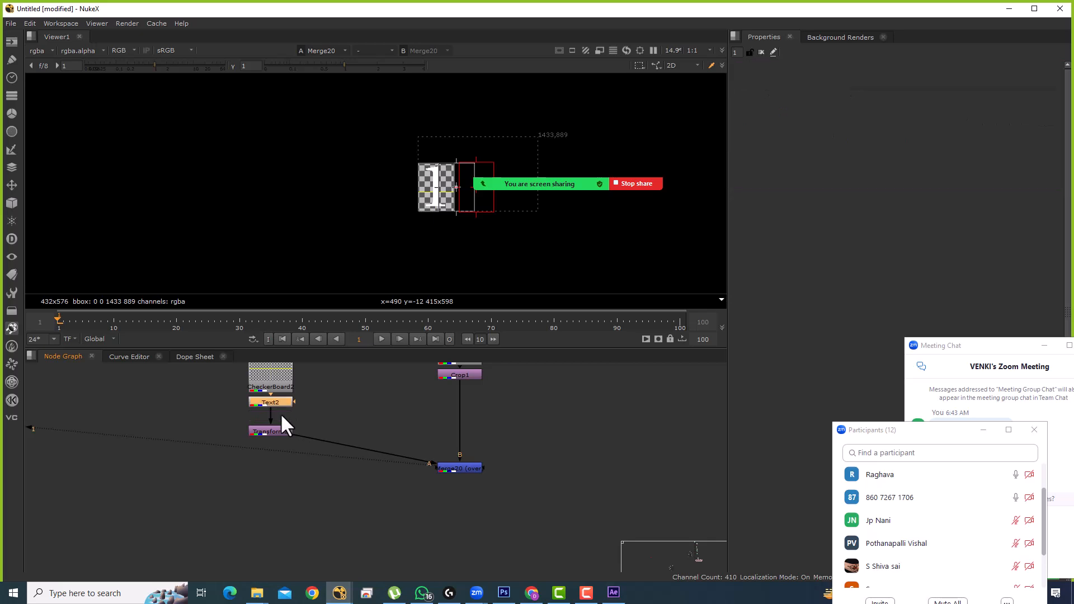
Step: View Text2's full-frame 2 fitted, move Transform2 down, and add a Roto node
{"action": "key", "text": "1"}
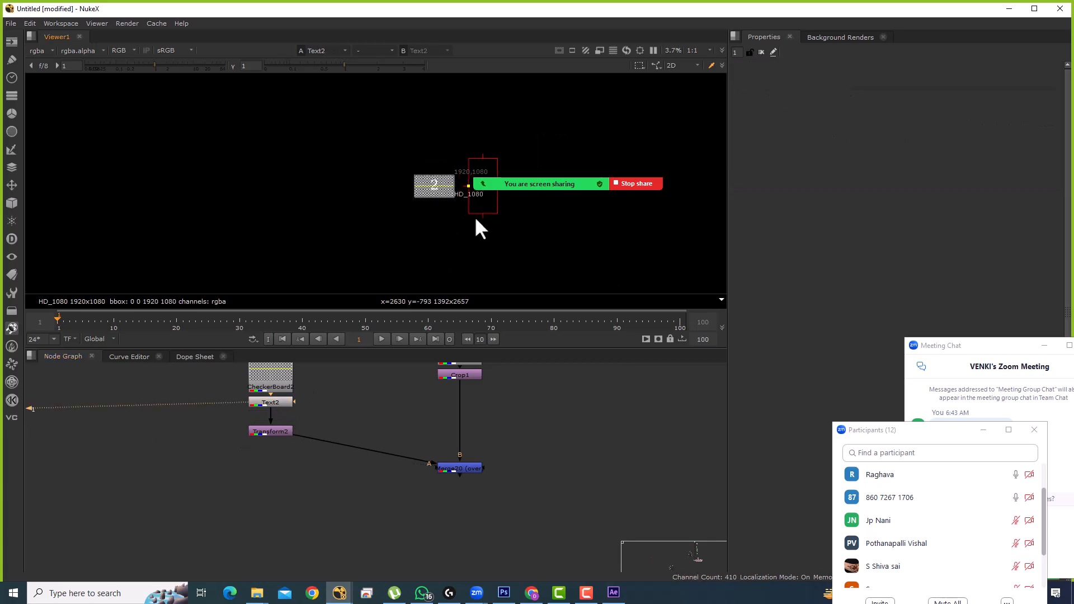
{"action": "key", "text": "f"}
{"action": "key", "text": "f"}
{"action": "left_click_drag", "start_coordinate": [398, 471], "coordinate": [503, 457]}
{"action": "scroll", "coordinate": [284, 452], "scroll_direction": "up", "scroll_amount": 3}
{"action": "left_click_drag", "start_coordinate": [291, 449], "coordinate": [293, 519]}
{"action": "left_click", "coordinate": [415, 408]}
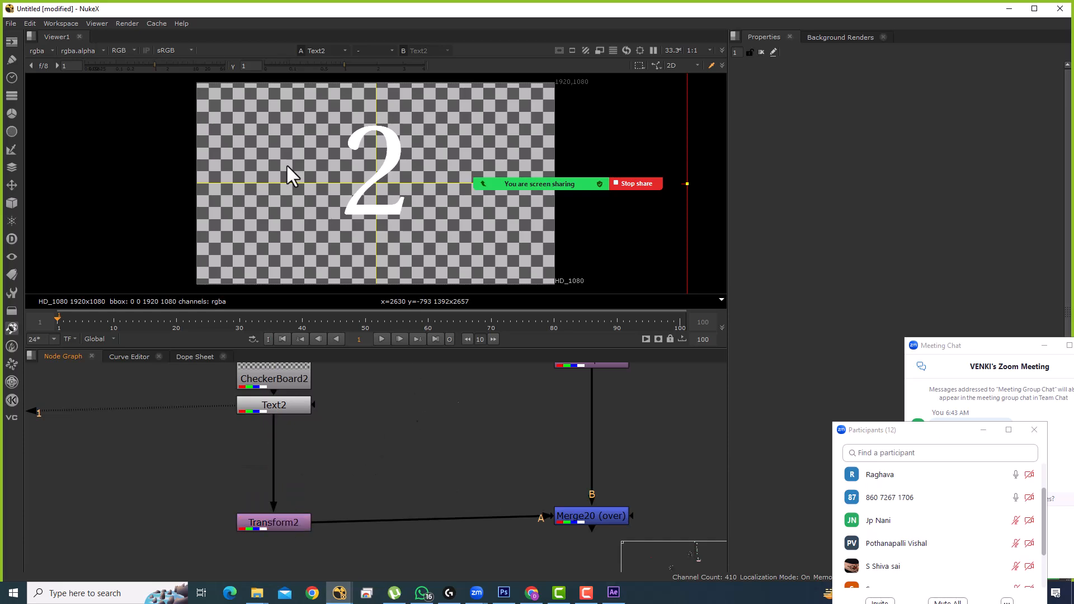
{"action": "key", "text": "o"}
{"action": "scroll", "coordinate": [364, 203], "scroll_direction": "down", "scroll_amount": 1}
Step: Draw a Rectangle roto shape around the 2 in Roto1
{"action": "left_click_drag", "start_coordinate": [36, 129], "coordinate": [80, 176]}
{"action": "left_click_drag", "start_coordinate": [328, 135], "coordinate": [405, 221]}
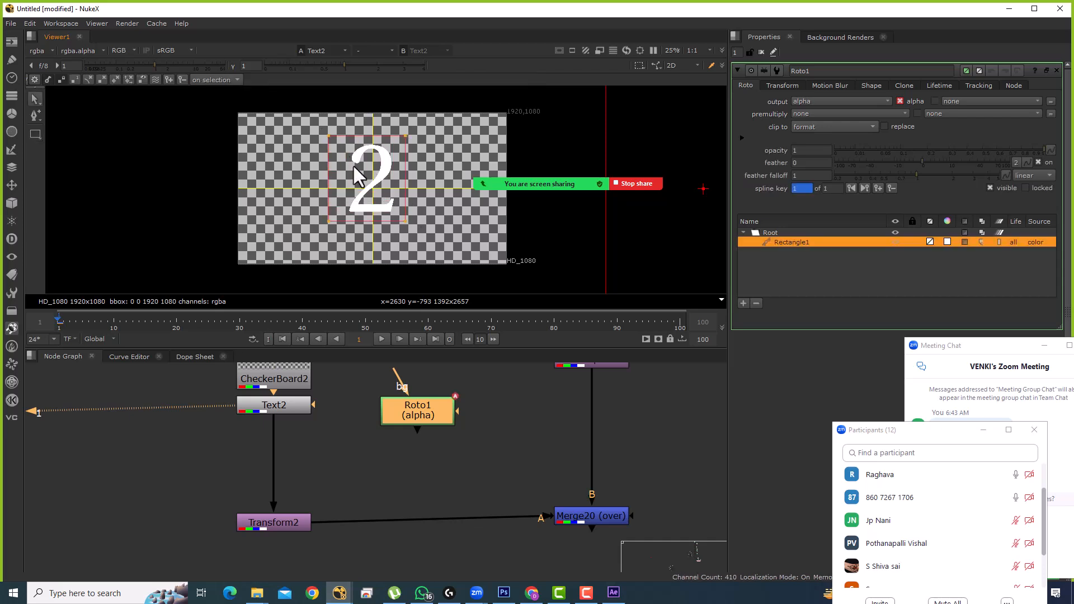
{"action": "left_click_drag", "start_coordinate": [337, 474], "coordinate": [412, 459]}
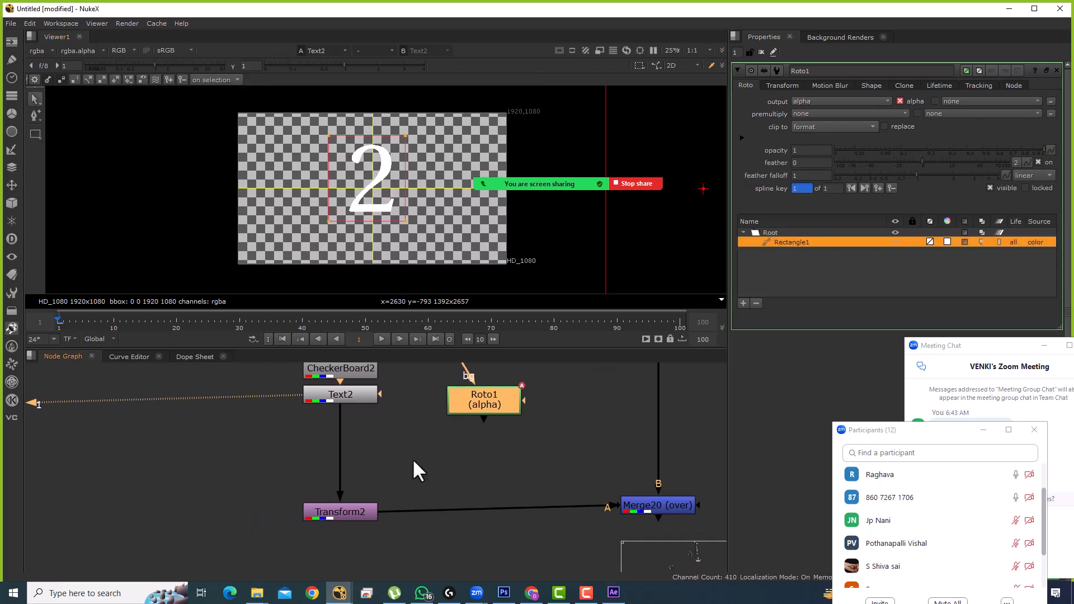
{"action": "left_click", "coordinate": [403, 447]}
Step: Add Merge21 with A from Roto1, inserted between Text2 and Transform2
{"action": "key", "text": "m"}
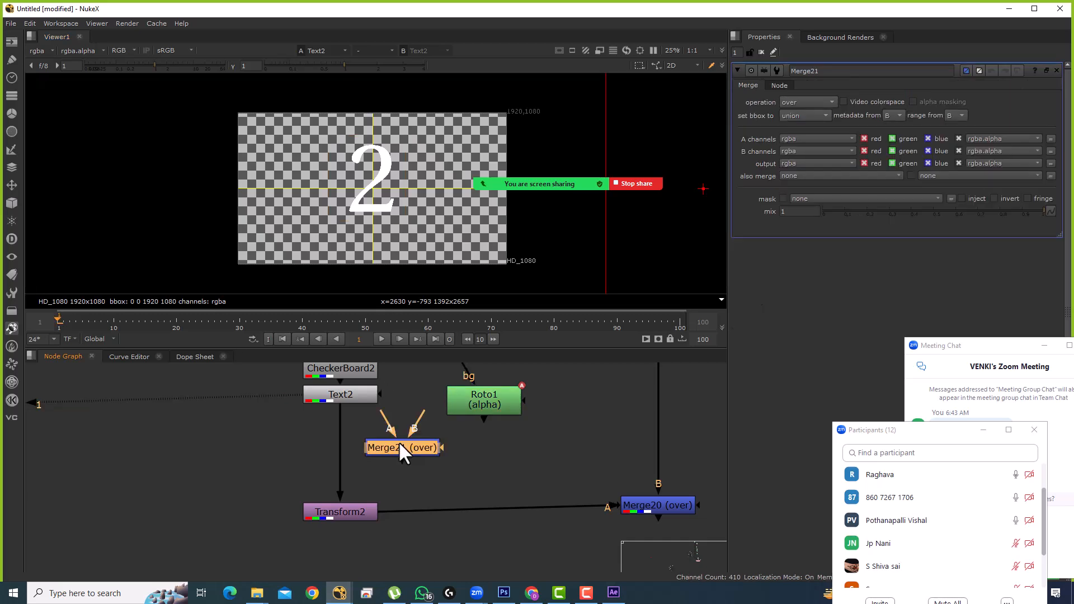
{"action": "scroll", "coordinate": [400, 458], "scroll_direction": "up", "scroll_amount": 2}
{"action": "scroll", "coordinate": [463, 438], "scroll_direction": "down", "scroll_amount": 4}
{"action": "scroll", "coordinate": [463, 437], "scroll_direction": "up", "scroll_amount": 3}
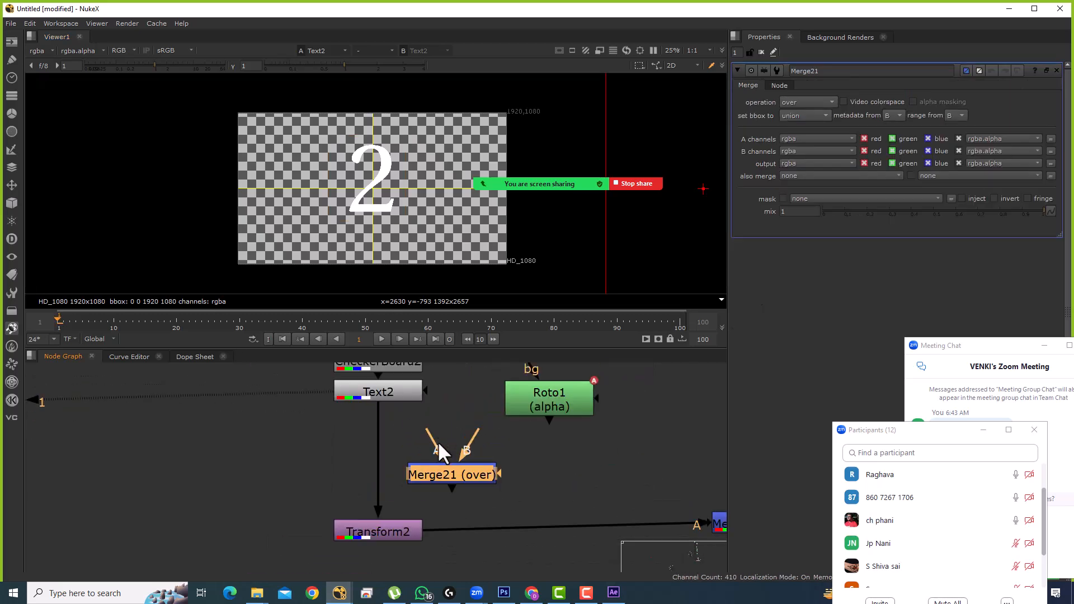
{"action": "left_click_drag", "start_coordinate": [431, 434], "coordinate": [194, 462]}
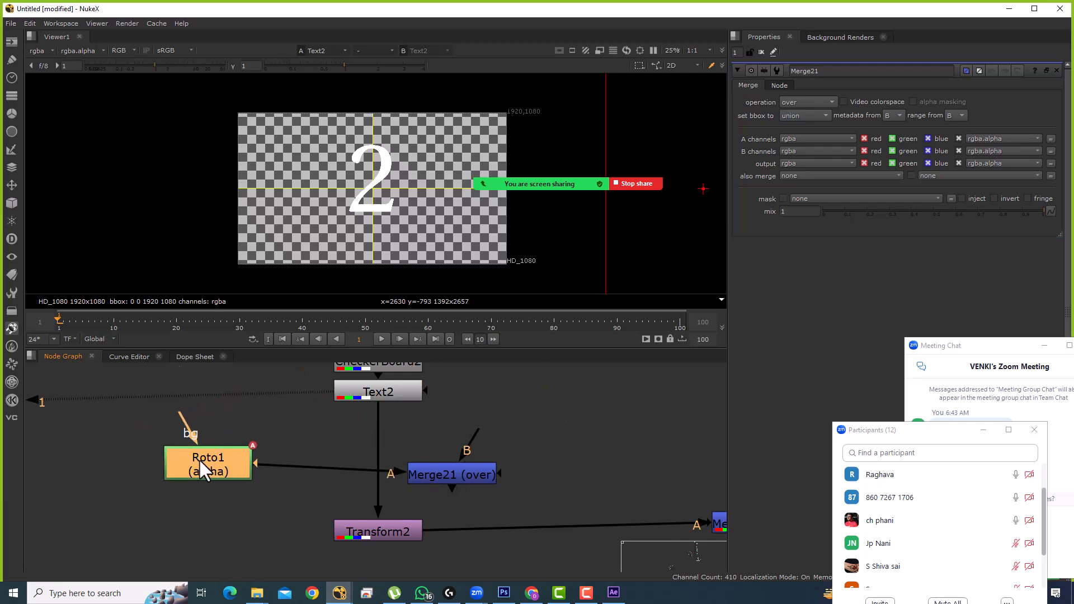
{"action": "left_click_drag", "start_coordinate": [463, 471], "coordinate": [395, 463]}
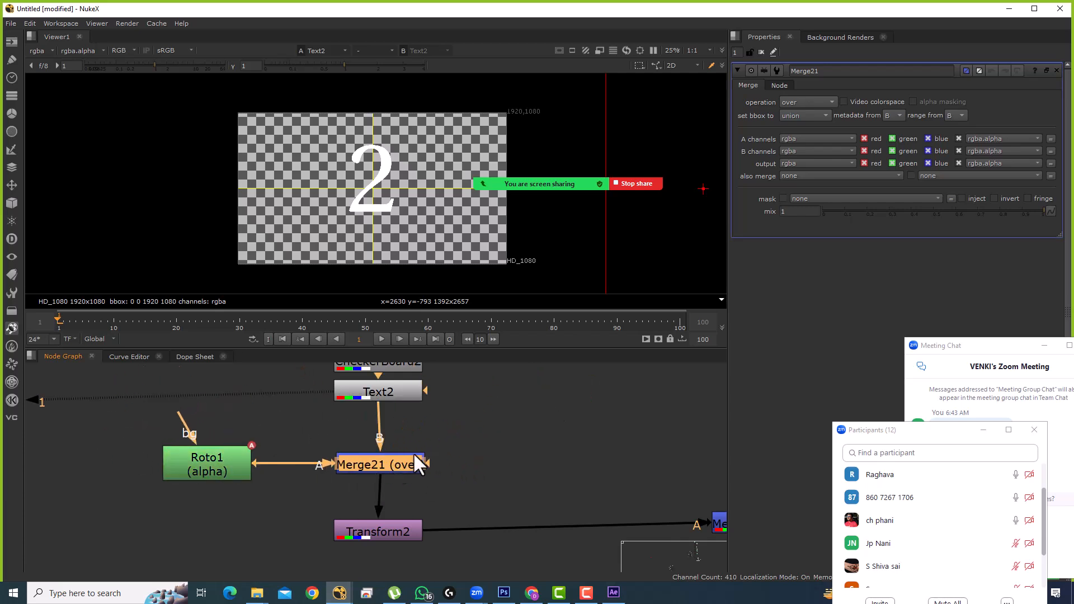
Step: Set Merge21's operation to mask and view its output
{"action": "left_click", "coordinate": [814, 103]}
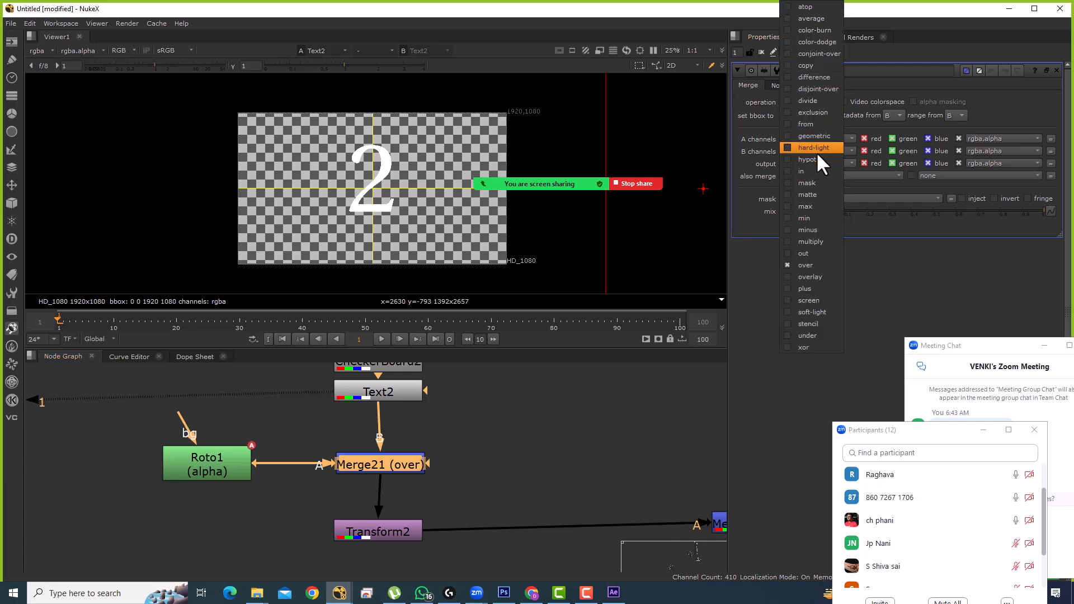
{"action": "left_click", "coordinate": [560, 413]}
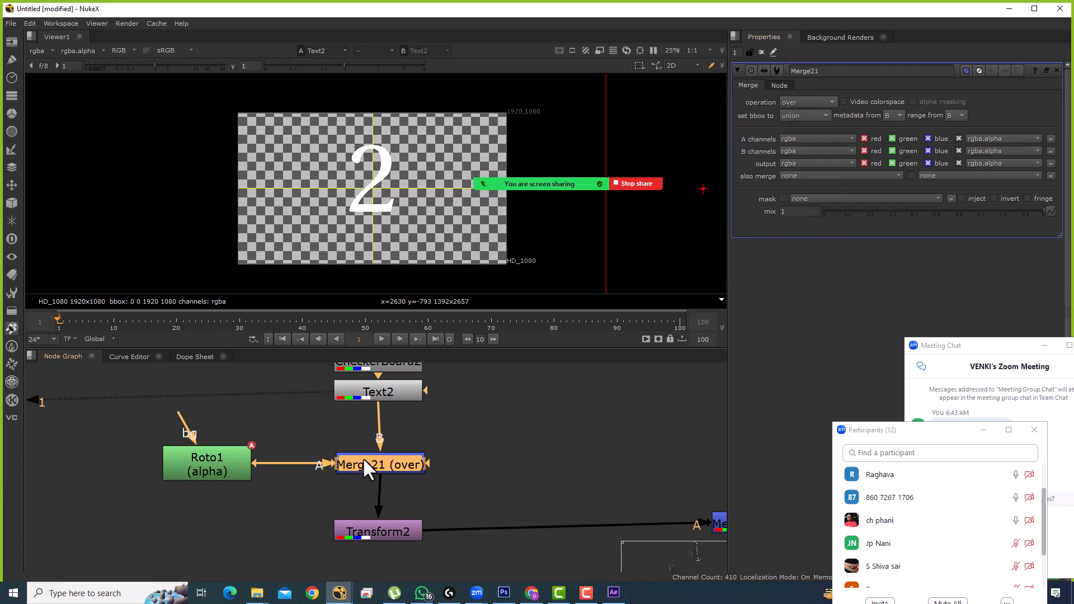
{"action": "left_click", "coordinate": [810, 103]}
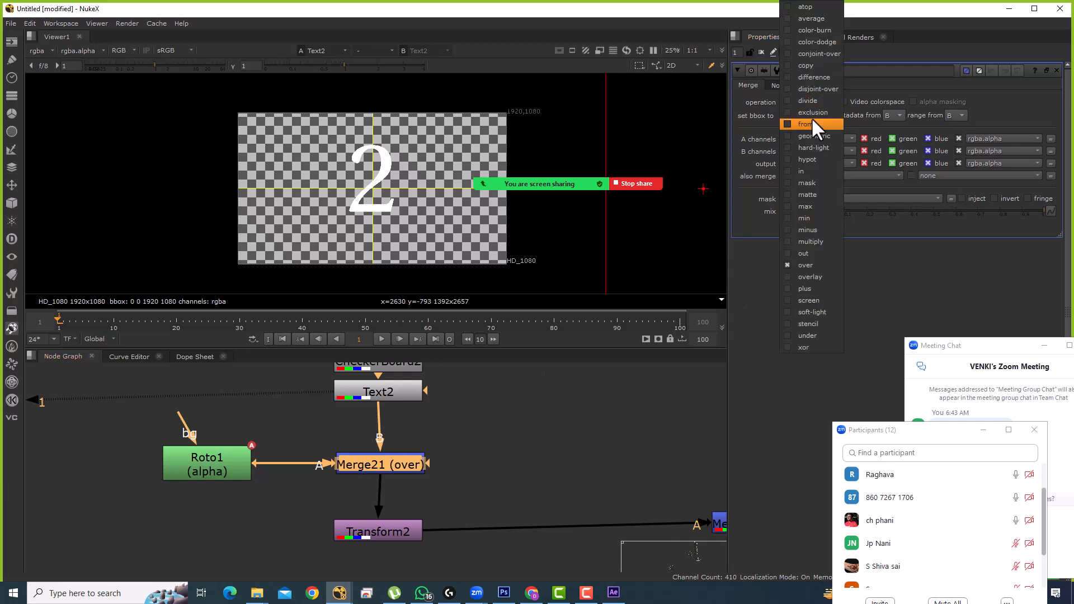
{"action": "left_click", "coordinate": [807, 184]}
{"action": "key", "text": "1"}
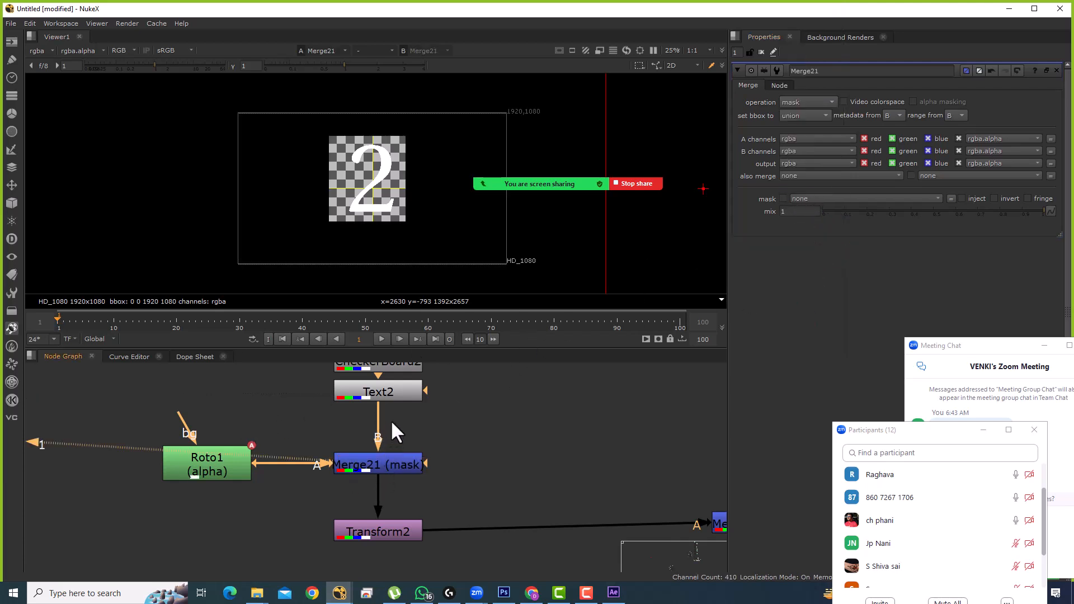
{"action": "left_click_drag", "start_coordinate": [241, 450], "coordinate": [254, 408]}
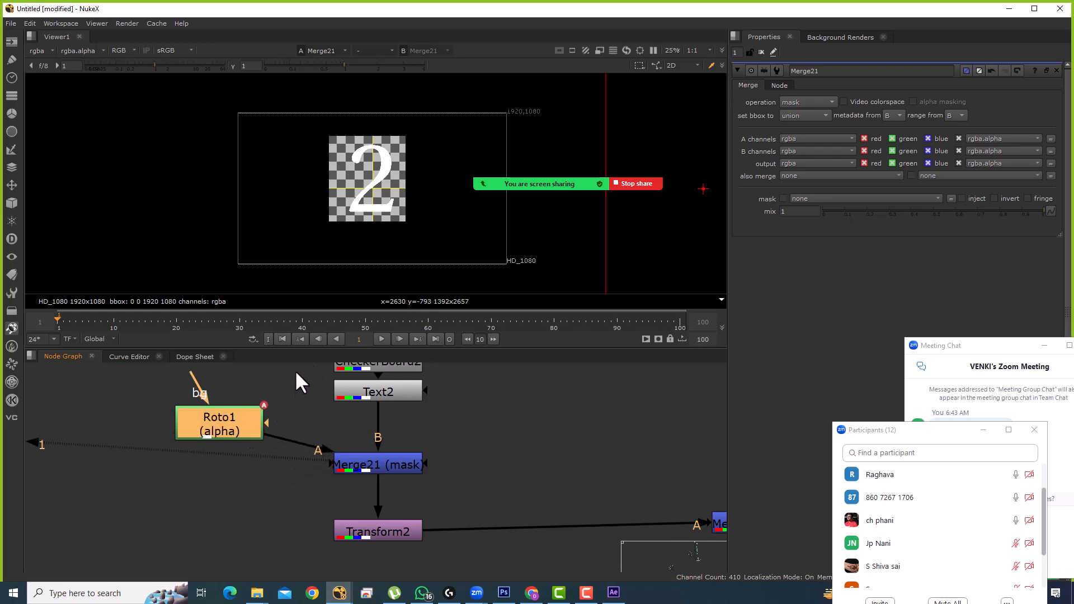
Step: Try the stencil, in and out operations on Merge21, checking the alpha channel
{"action": "left_click", "coordinate": [798, 102]}
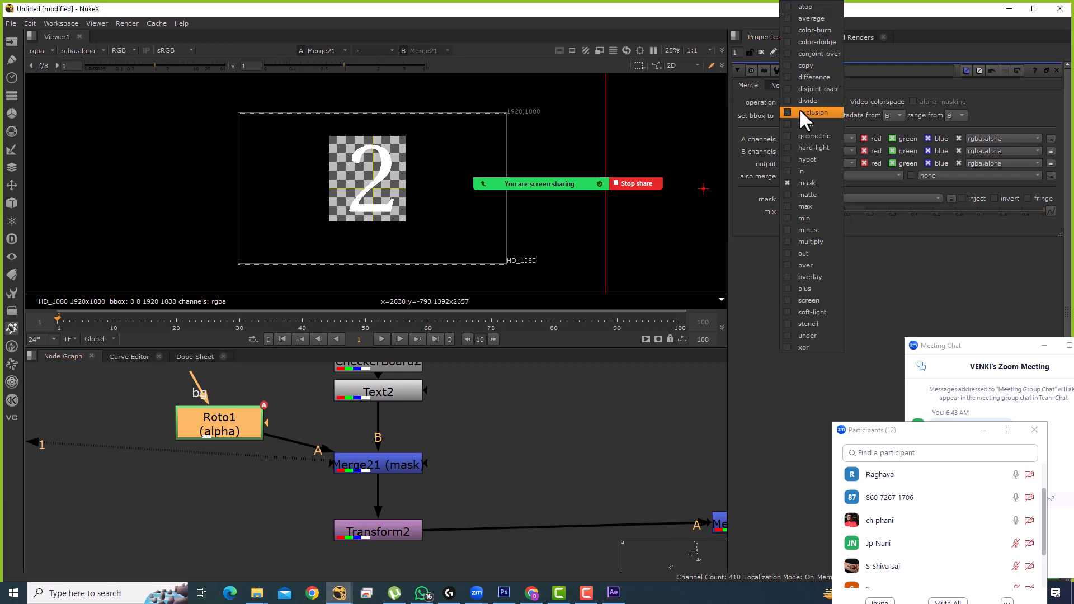
{"action": "left_click", "coordinate": [811, 324]}
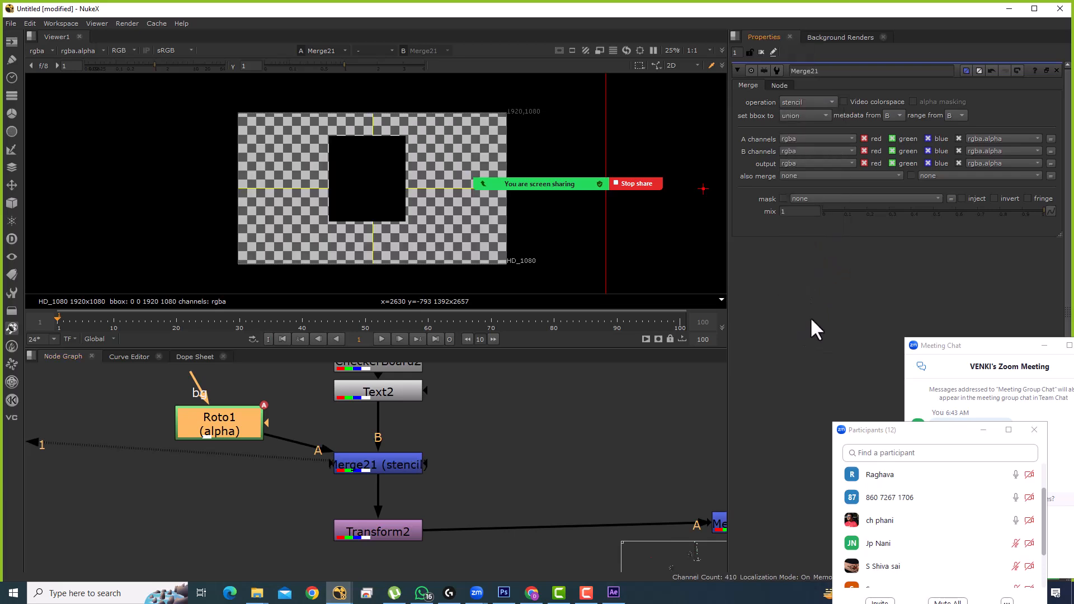
{"action": "left_click", "coordinate": [801, 101]}
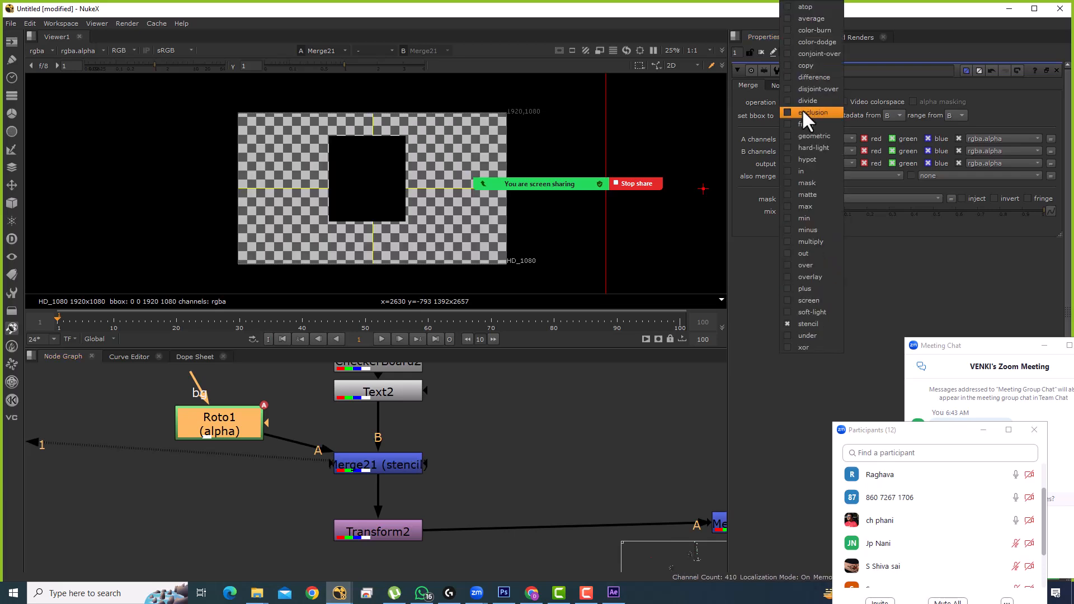
{"action": "left_click", "coordinate": [805, 170]}
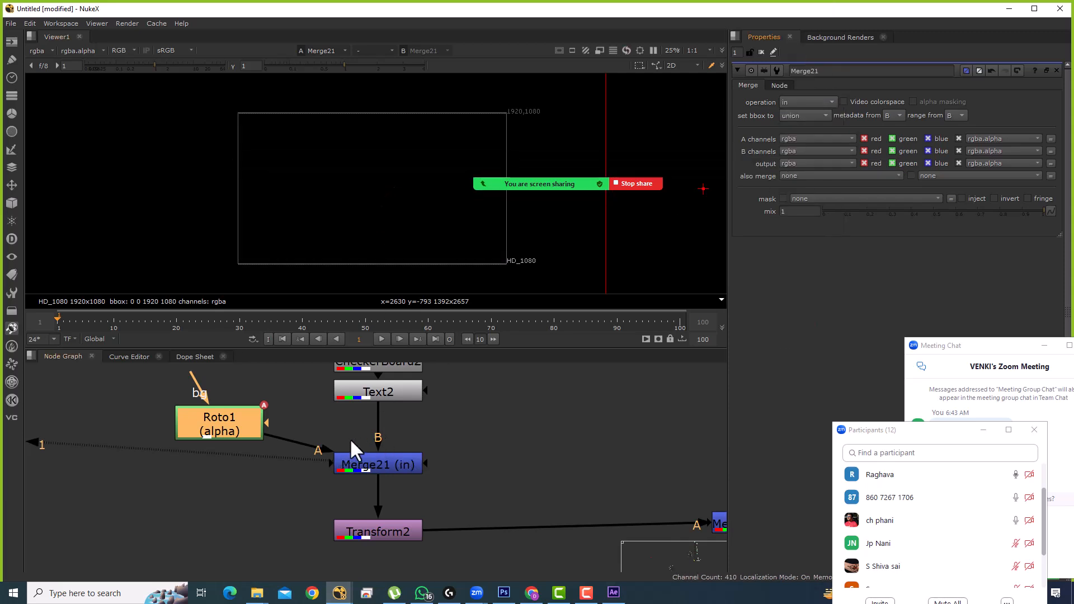
{"action": "key", "text": "a"}
{"action": "key", "text": "a"}
{"action": "key", "text": "a"}
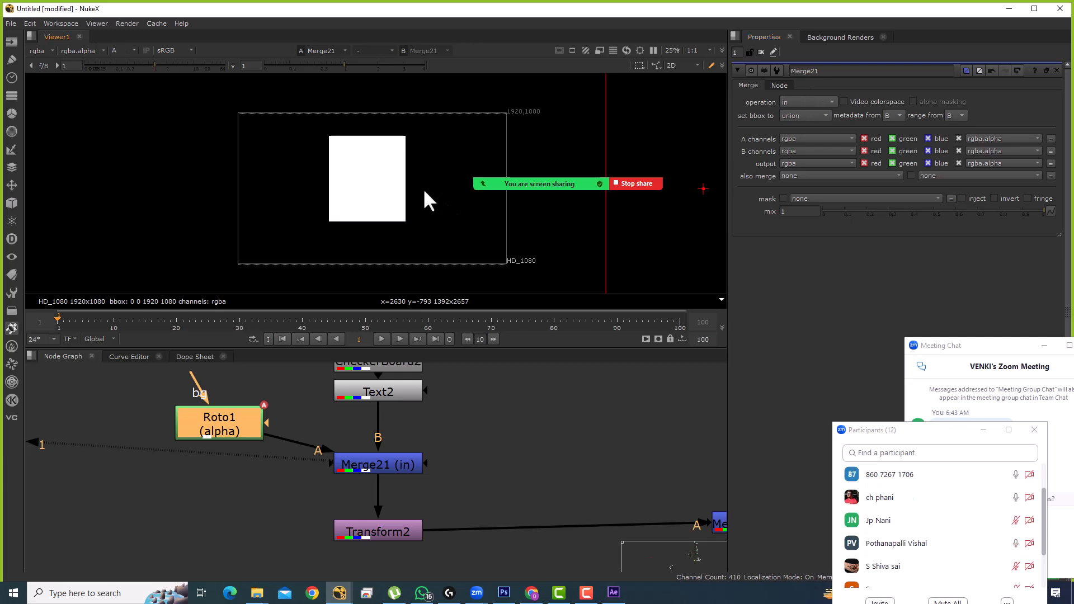
{"action": "left_click", "coordinate": [806, 102]}
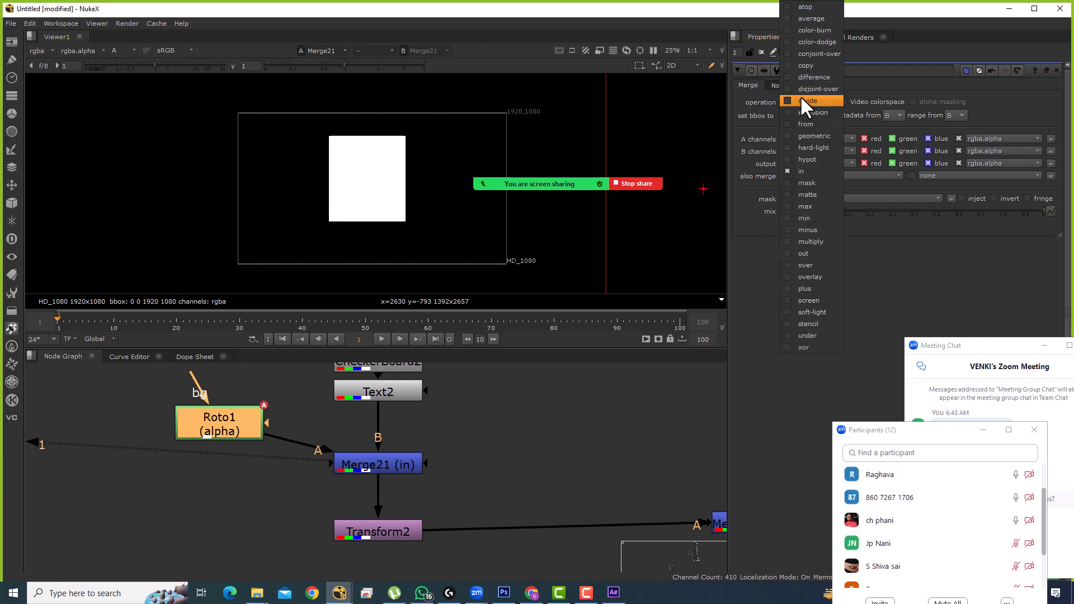
{"action": "left_click", "coordinate": [807, 251]}
{"action": "key", "text": "a"}
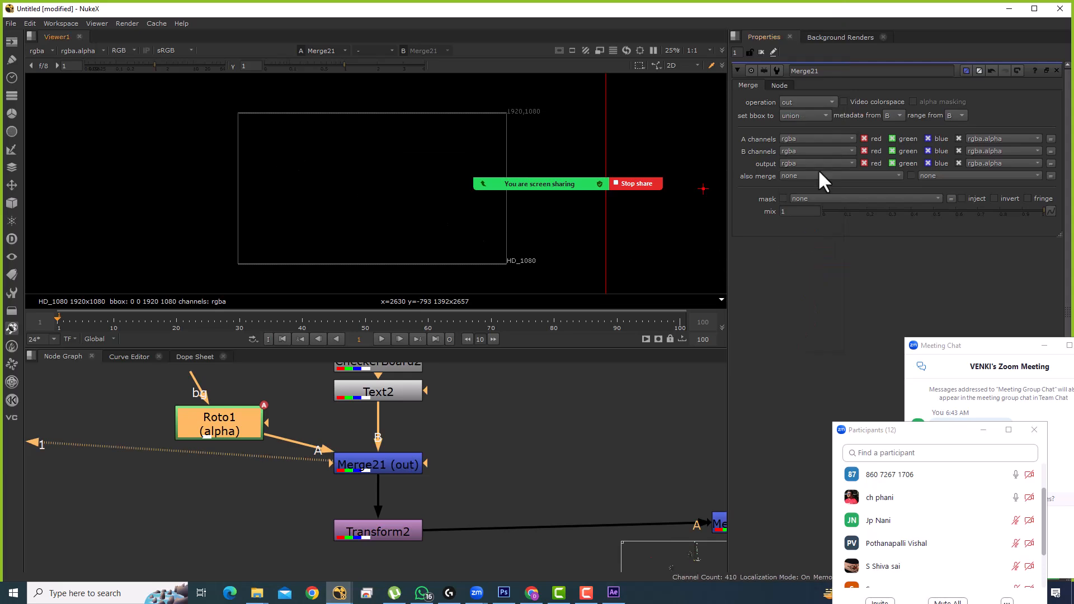
Step: Switch Merge21 between mask and stencil, finally settling on mask
{"action": "left_click", "coordinate": [815, 102]}
{"action": "left_click", "coordinate": [806, 176]}
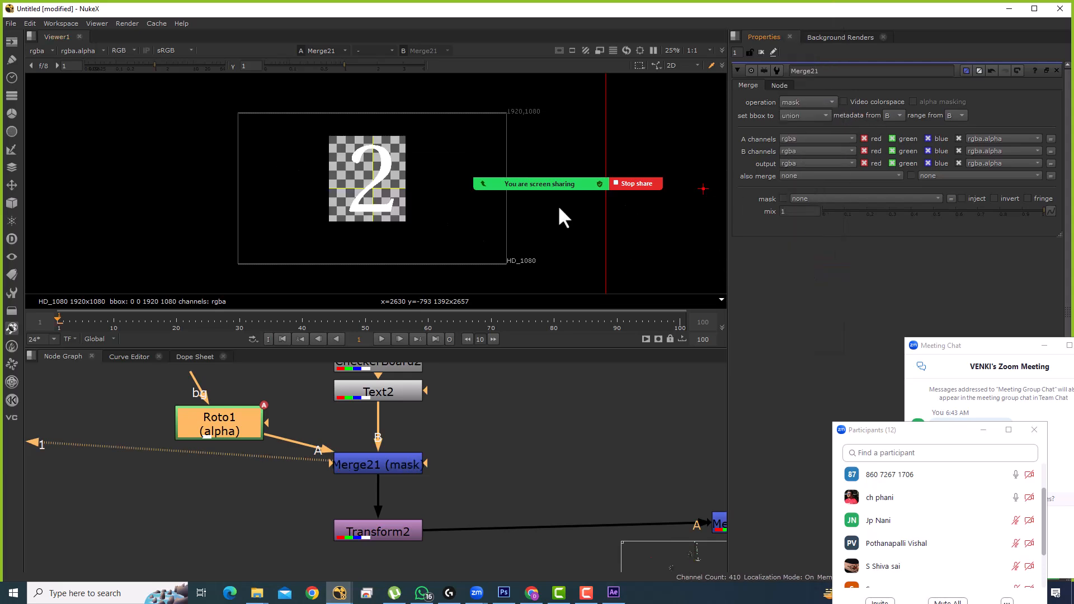
{"action": "left_click", "coordinate": [809, 102]}
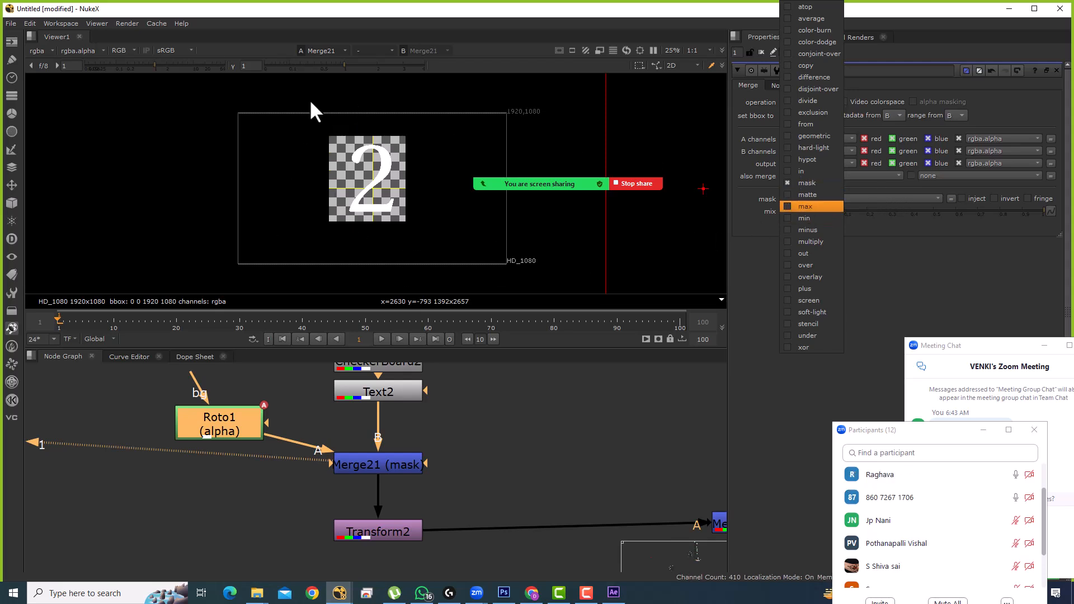
{"action": "left_click", "coordinate": [814, 323]}
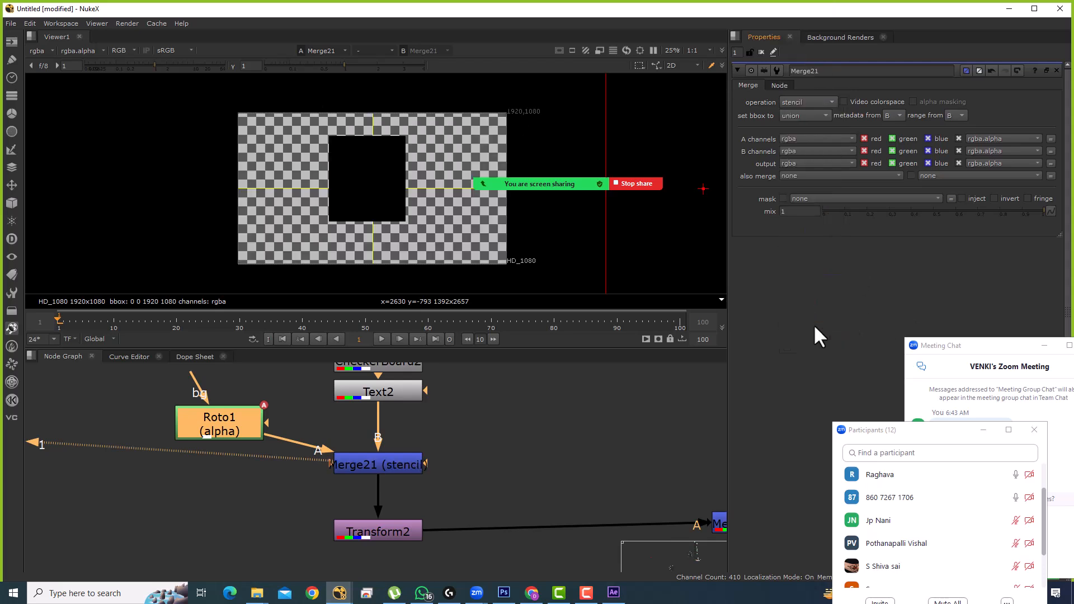
{"action": "left_click", "coordinate": [816, 100]}
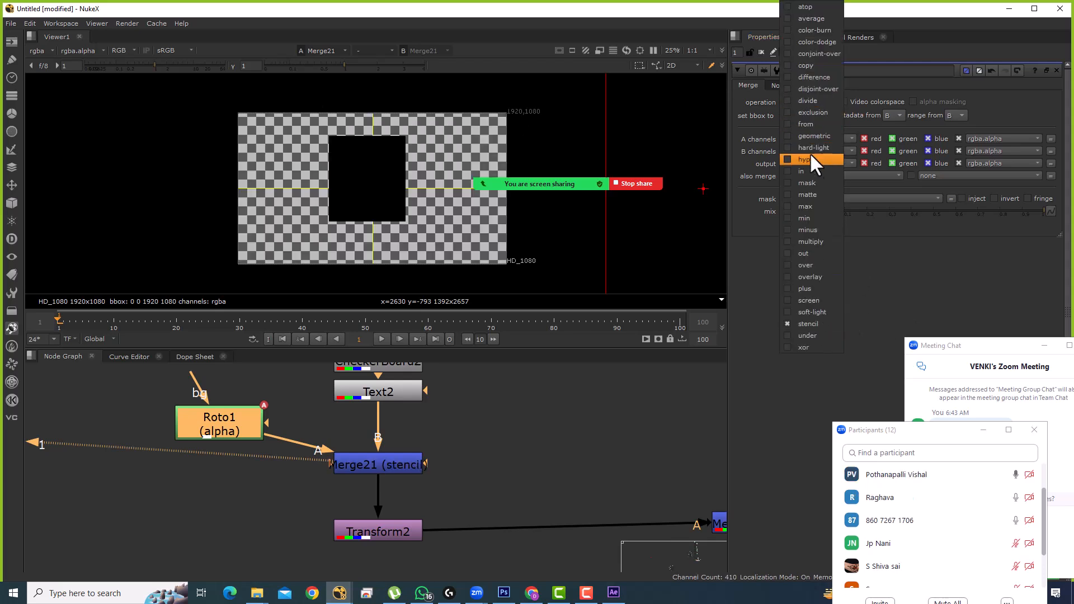
{"action": "left_click", "coordinate": [811, 194]}
Step: Select Roto1 and Merge21 together and copy them
{"action": "scroll", "coordinate": [424, 444], "scroll_direction": "down", "scroll_amount": 3}
{"action": "left_click", "coordinate": [421, 418]}
{"action": "left_click", "coordinate": [482, 435]}
{"action": "left_click_drag", "start_coordinate": [483, 434], "coordinate": [472, 487]}
{"action": "left_click_drag", "start_coordinate": [294, 478], "coordinate": [276, 457]}
{"action": "left_click", "coordinate": [418, 473], "text": "shift"}
{"action": "key", "text": "ctrl+c"}
Step: Paste them as Roto2 and Merge22, dropping Merge22 into the Crop1→Merge20 pipe
{"action": "left_click_drag", "start_coordinate": [528, 455], "coordinate": [421, 492]}
{"action": "left_click", "coordinate": [422, 491]}
{"action": "key", "text": "ctrl+v"}
{"action": "left_click_drag", "start_coordinate": [593, 509], "coordinate": [516, 493]}
{"action": "left_click", "coordinate": [517, 490]}
{"action": "key", "text": "1"}
Step: Select Crop1 and bring up the Tab node search to add a node
{"action": "scroll", "coordinate": [391, 230], "scroll_direction": "down", "scroll_amount": 3}
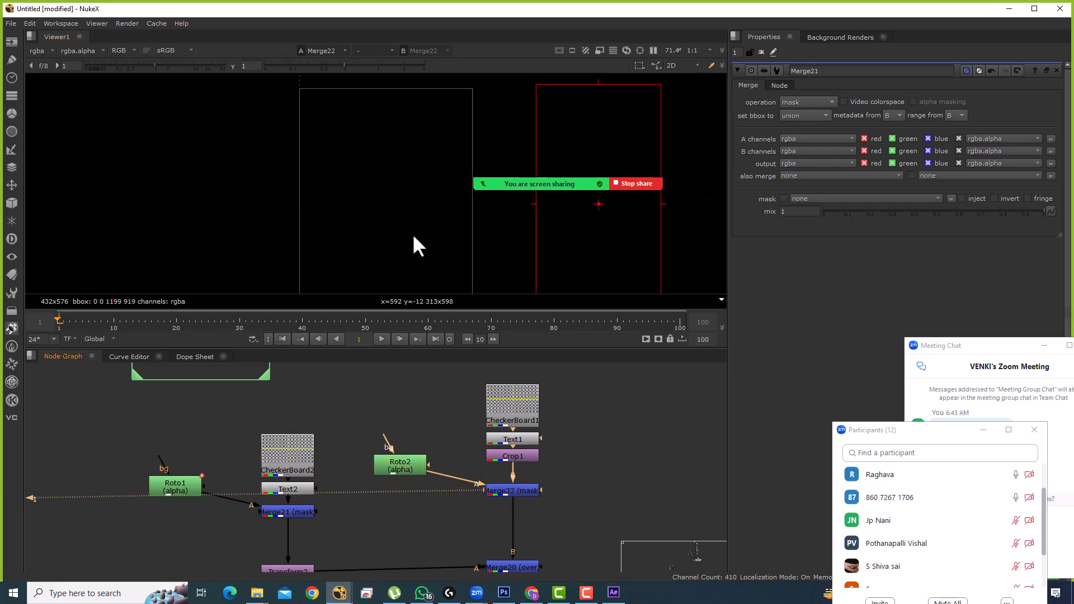
{"action": "left_click", "coordinate": [525, 456]}
{"action": "scroll", "coordinate": [474, 466], "scroll_direction": "down", "scroll_amount": 5}
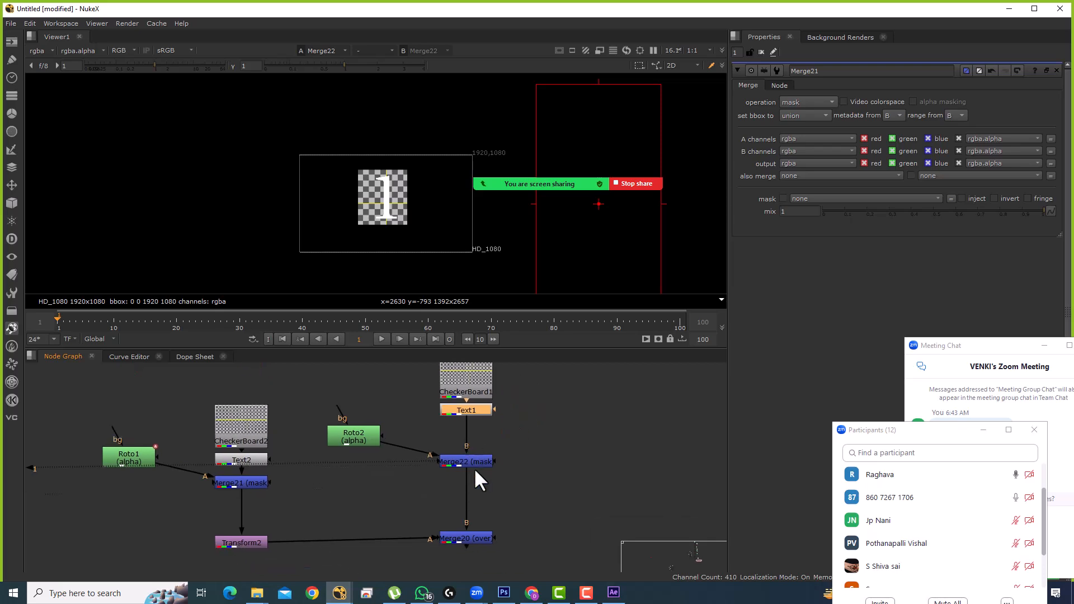
{"action": "key", "text": "Tab"}
Step: Create a Constant node and set its channels to rgba
{"action": "type", "text": "CON"}
{"action": "left_click", "coordinate": [387, 420]}
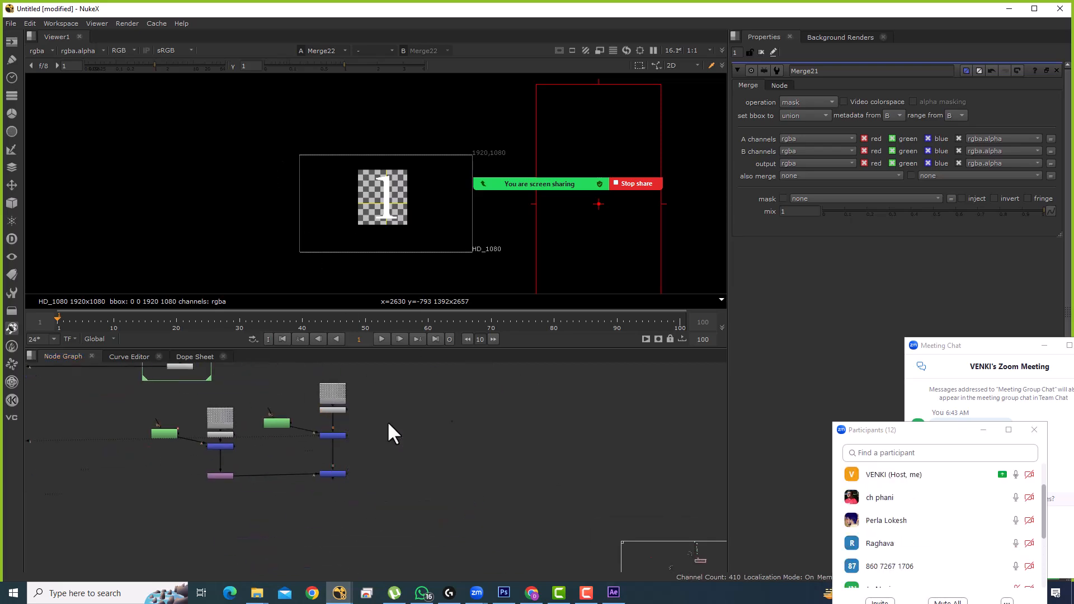
{"action": "left_click", "coordinate": [1038, 114]}
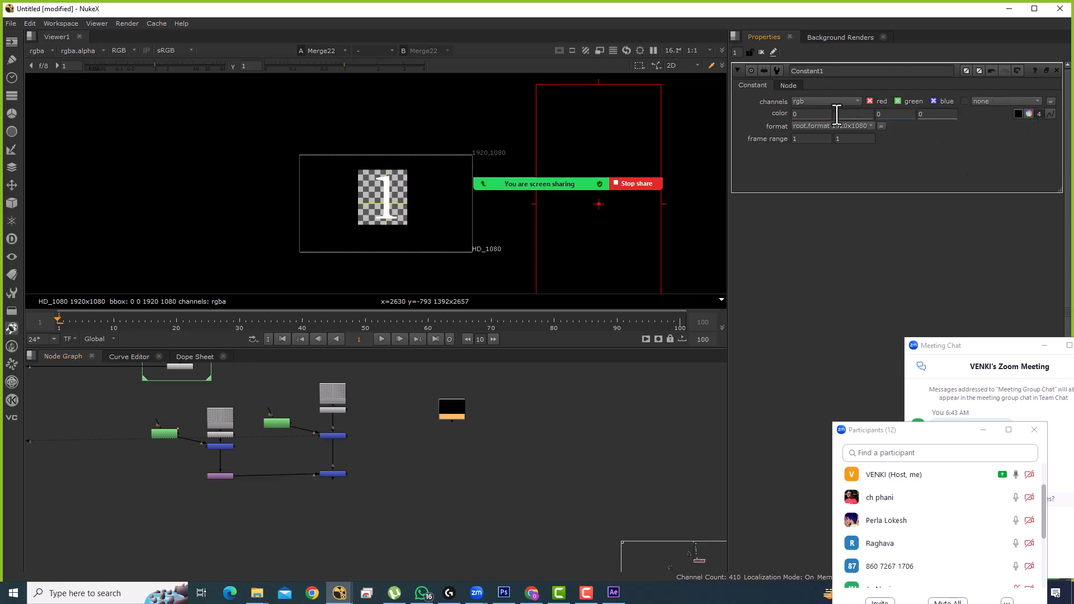
{"action": "left_click", "coordinate": [819, 102]}
{"action": "left_click", "coordinate": [513, 28]}
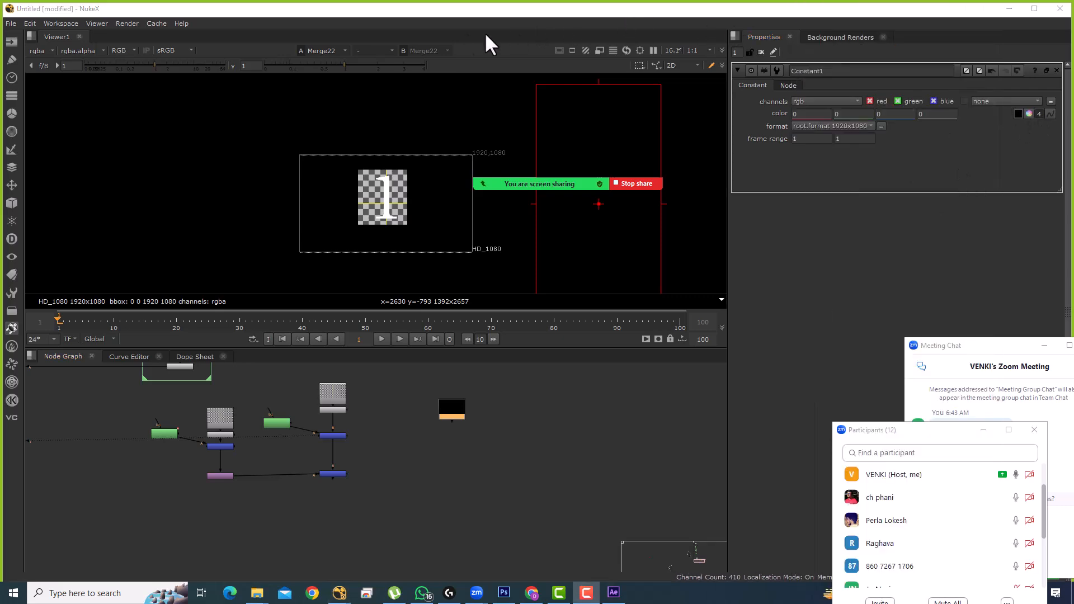
{"action": "left_click", "coordinate": [806, 101]}
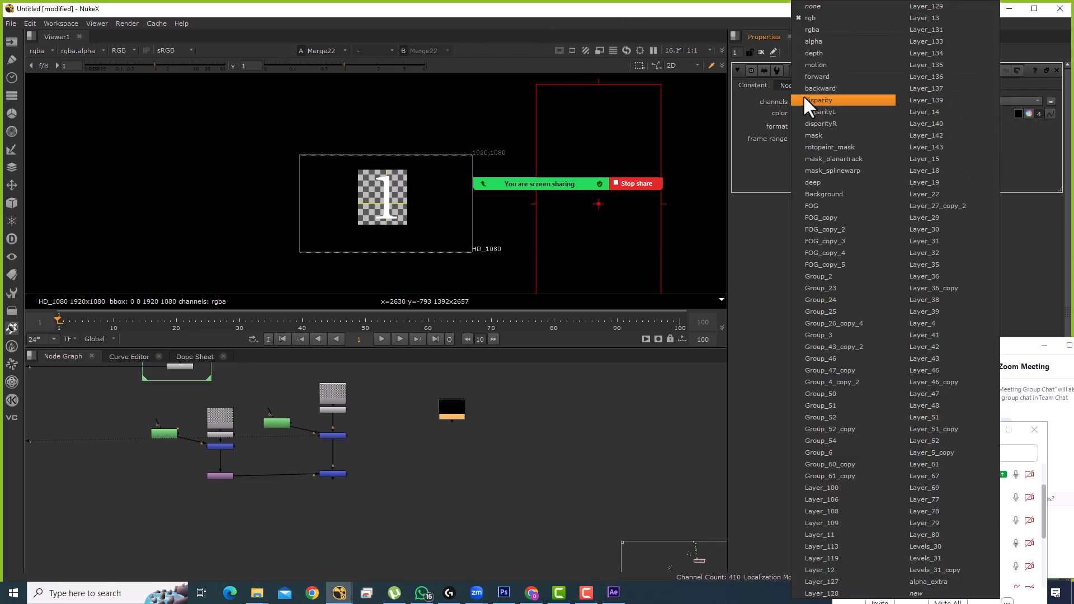
{"action": "left_click", "coordinate": [810, 29]}
Step: Give Constant1 alpha 1 and a dark green value of 0.355
{"action": "left_click", "coordinate": [837, 113]}
{"action": "left_click", "coordinate": [947, 116]}
{"action": "type", "text": "1"}
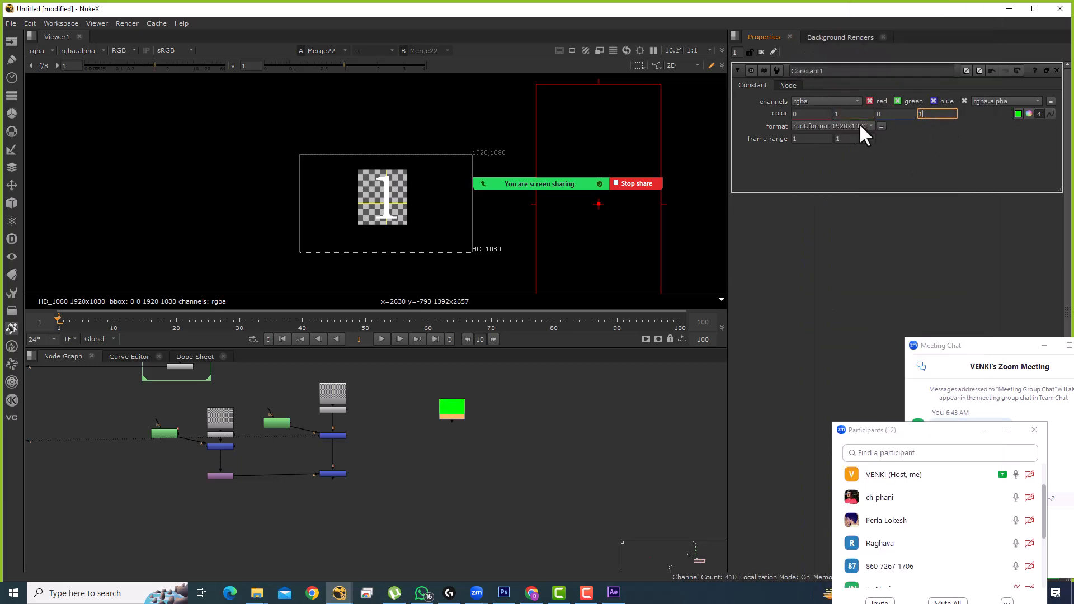
{"action": "scroll", "coordinate": [434, 455], "scroll_direction": "up", "scroll_amount": 3}
{"action": "left_click", "coordinate": [1027, 112]}
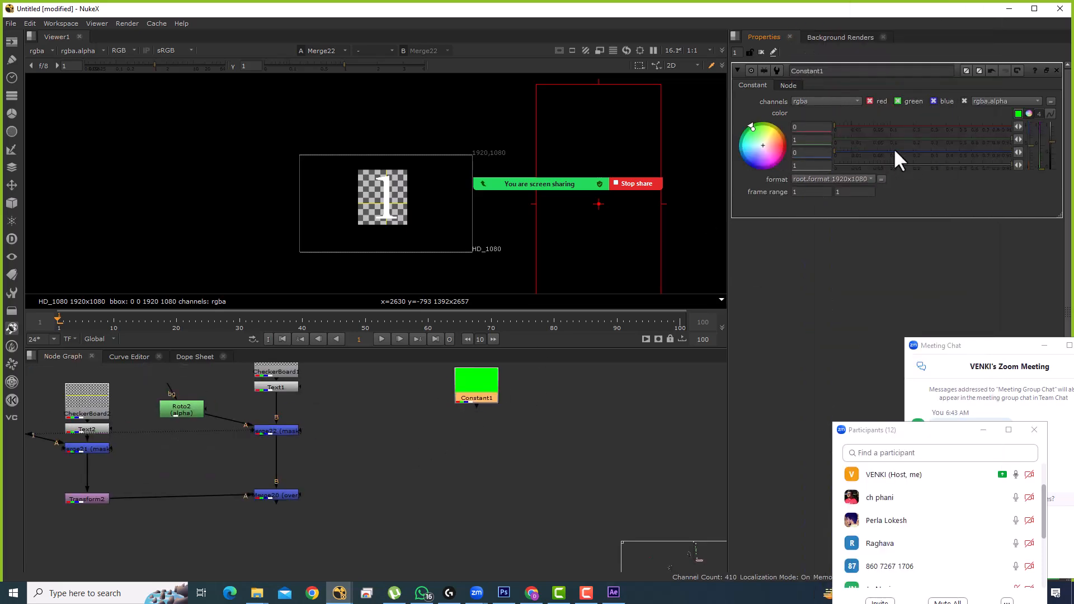
{"action": "left_click_drag", "start_coordinate": [1004, 138], "coordinate": [938, 142]}
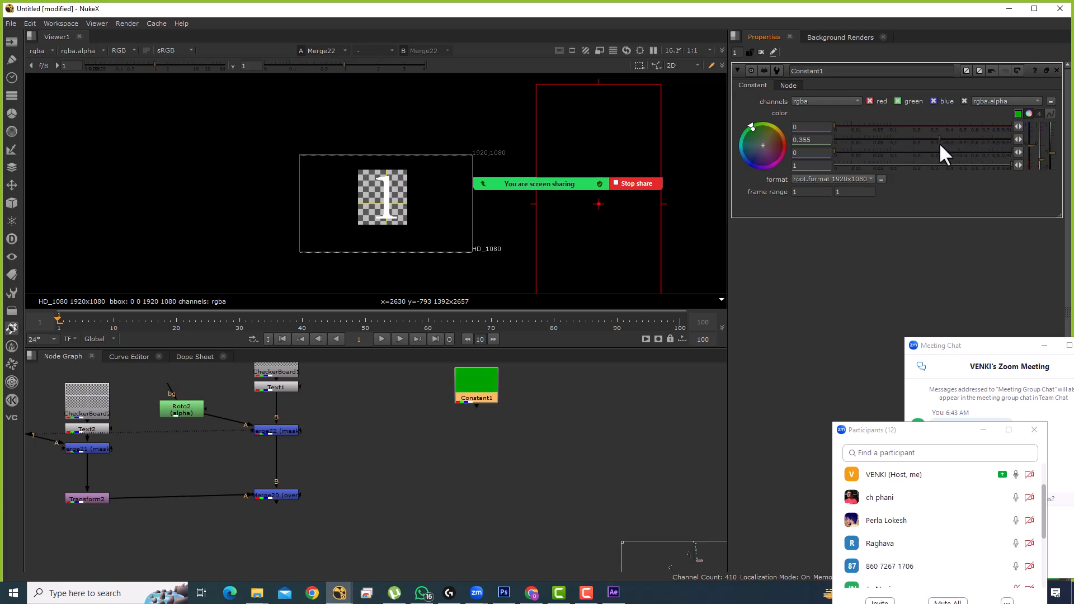
{"action": "scroll", "coordinate": [436, 471], "scroll_direction": "down", "scroll_amount": 3}
{"action": "key", "text": "1"}
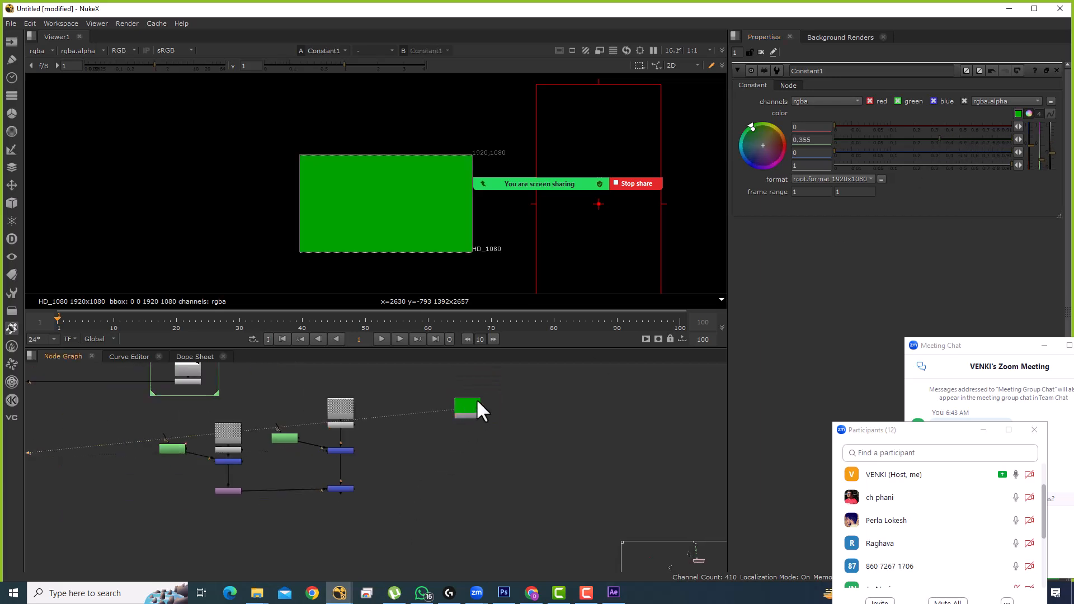
{"action": "scroll", "coordinate": [369, 434], "scroll_direction": "up", "scroll_amount": 3}
Step: Line Roto2 up with Merge22 and delete the old Merge20 node
{"action": "left_click", "coordinate": [283, 413]}
{"action": "left_click_drag", "start_coordinate": [283, 412], "coordinate": [283, 418]}
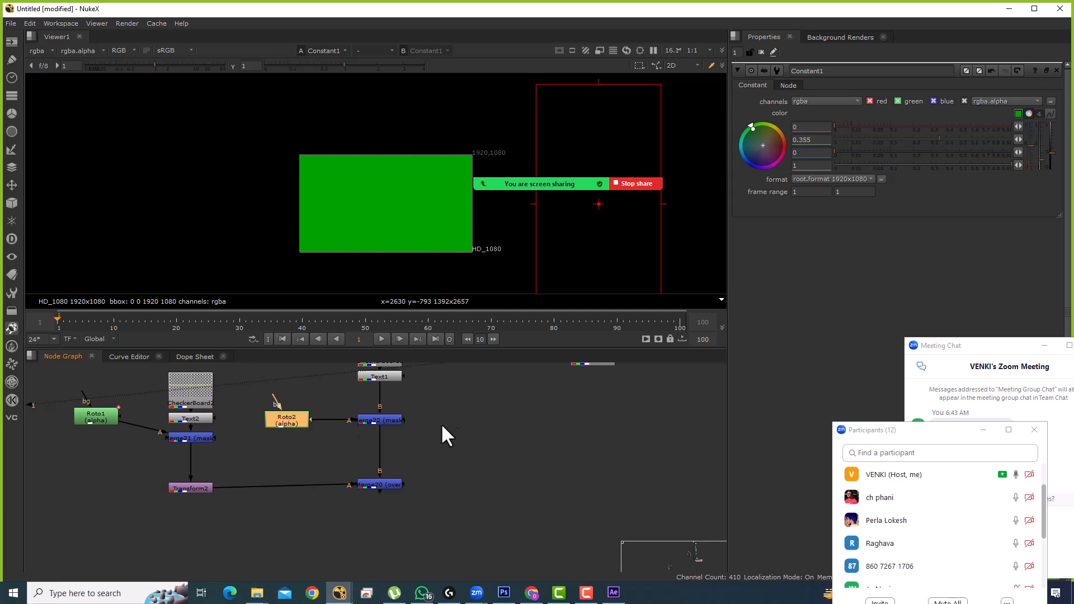
{"action": "left_click_drag", "start_coordinate": [408, 401], "coordinate": [406, 456]}
{"action": "left_click_drag", "start_coordinate": [434, 499], "coordinate": [454, 463]}
{"action": "left_click", "coordinate": [398, 503]}
{"action": "key", "text": "Delete"}
{"action": "left_click", "coordinate": [408, 441]}
{"action": "key", "text": "1"}
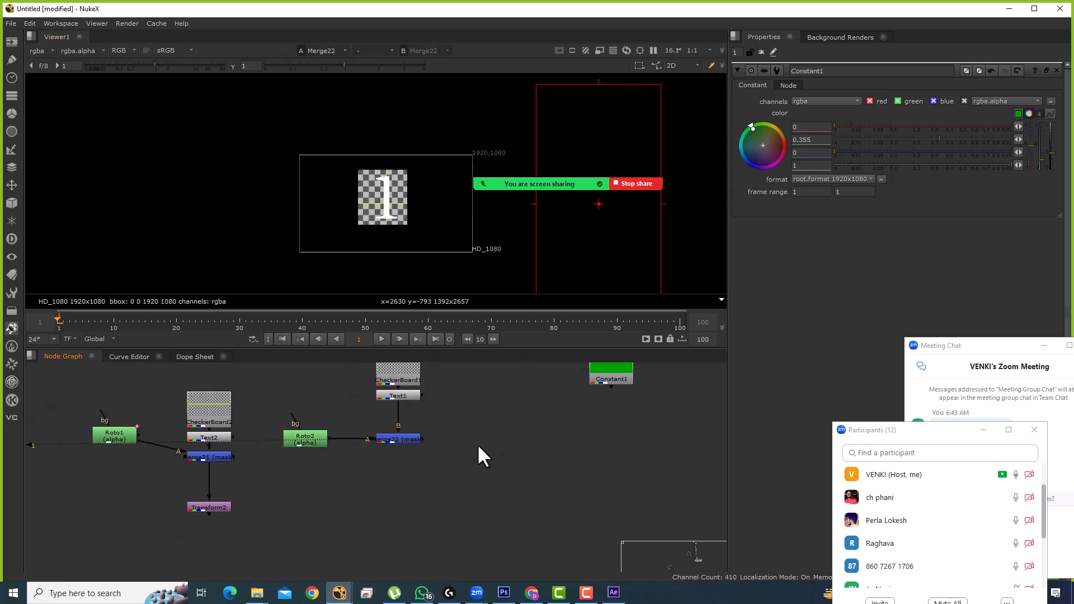
{"action": "left_click_drag", "start_coordinate": [473, 442], "coordinate": [448, 456]}
Step: Add a new Merge20 layering Merge22 over Constant1, then move the 1 tile nodes up
{"action": "key", "text": "m"}
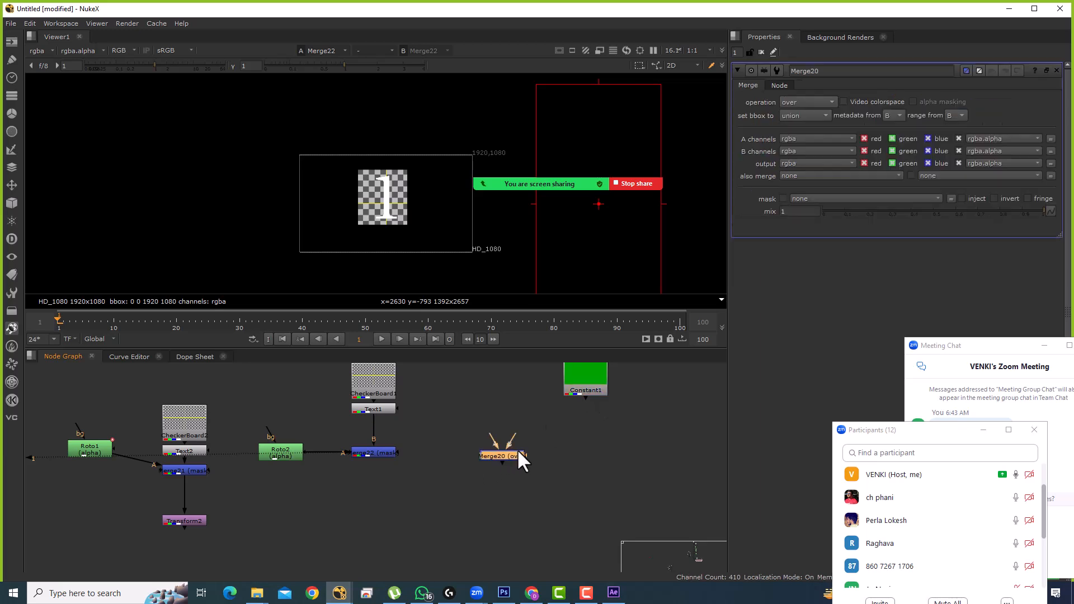
{"action": "left_click_drag", "start_coordinate": [515, 448], "coordinate": [465, 464]}
{"action": "left_click_drag", "start_coordinate": [511, 421], "coordinate": [475, 397]}
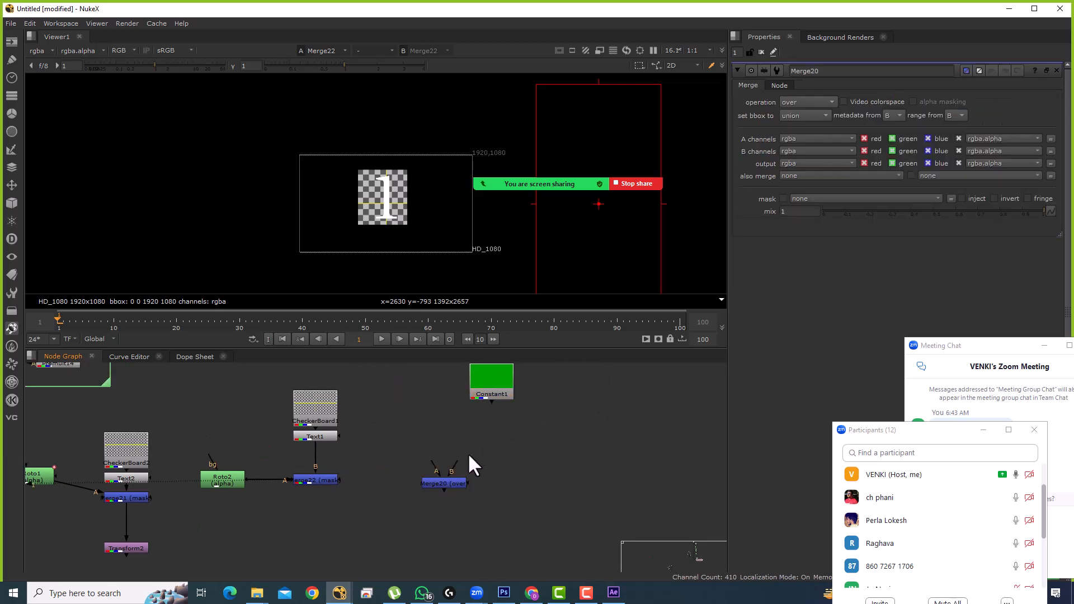
{"action": "left_click_drag", "start_coordinate": [461, 485], "coordinate": [463, 483]}
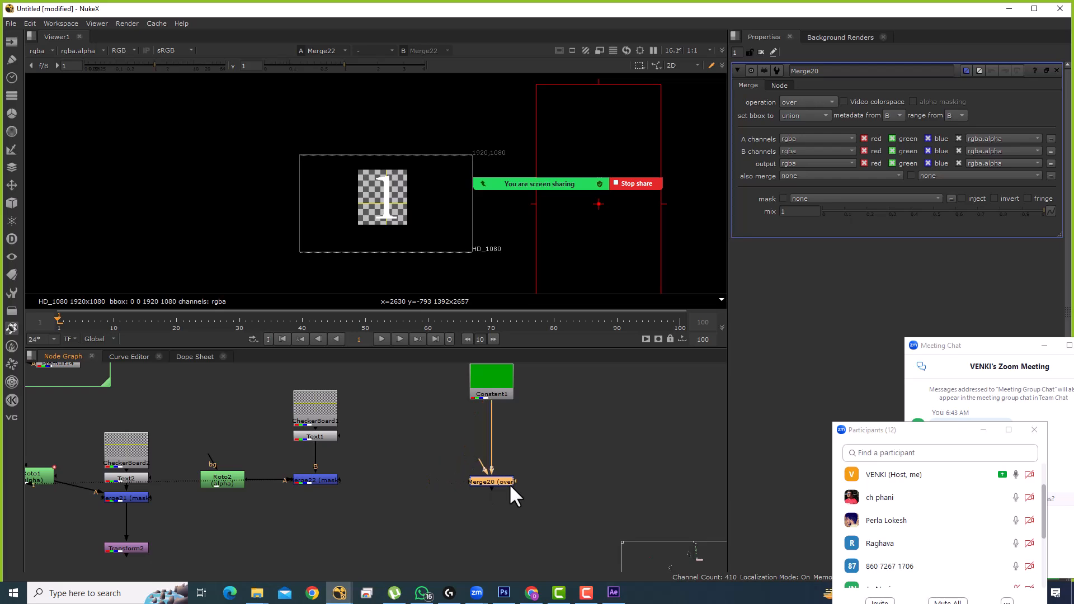
{"action": "left_click_drag", "start_coordinate": [332, 477], "coordinate": [491, 478]}
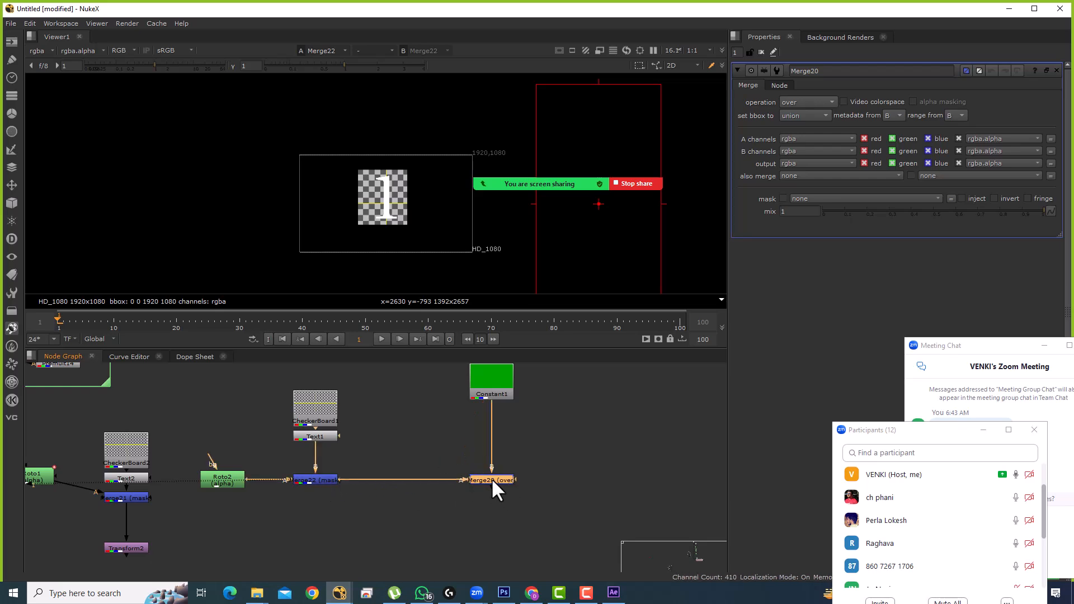
{"action": "key", "text": "1"}
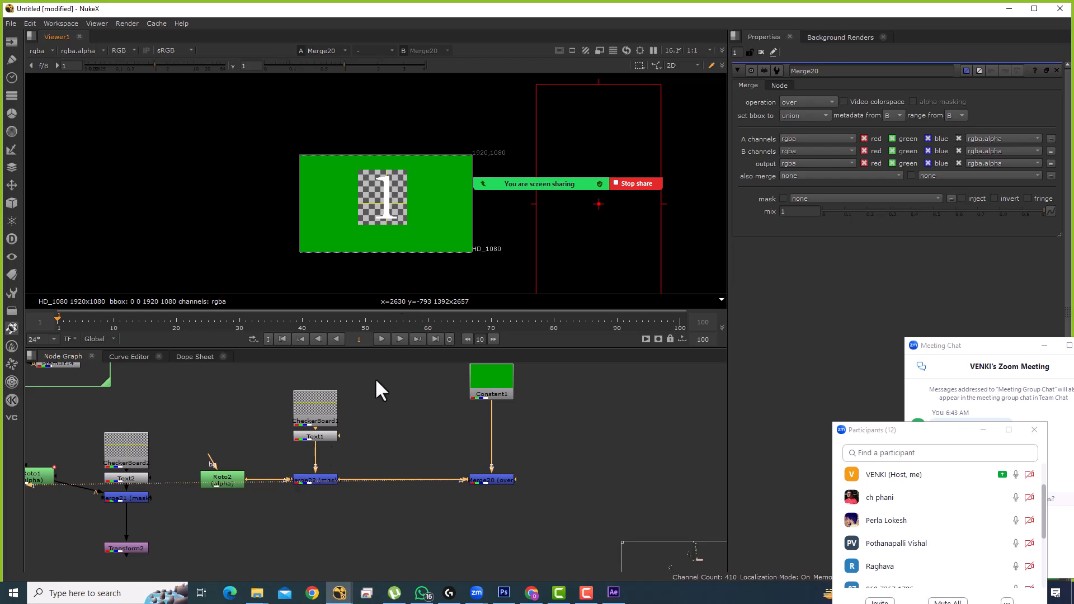
{"action": "left_click_drag", "start_coordinate": [375, 378], "coordinate": [198, 512]}
{"action": "left_click_drag", "start_coordinate": [321, 482], "coordinate": [316, 424]}
Step: Add a Transform under Merge22 that scales the number-1 tile to 0.4 and moves it top-left
{"action": "left_click", "coordinate": [367, 423]}
{"action": "left_click", "coordinate": [321, 421]}
{"action": "key", "text": "t"}
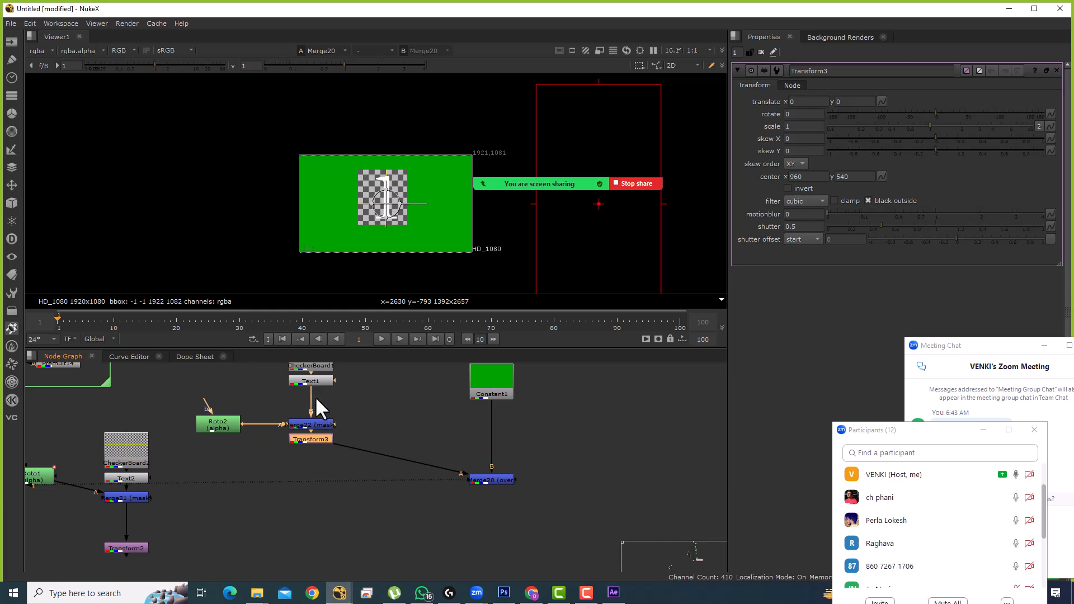
{"action": "left_click", "coordinate": [805, 130]}
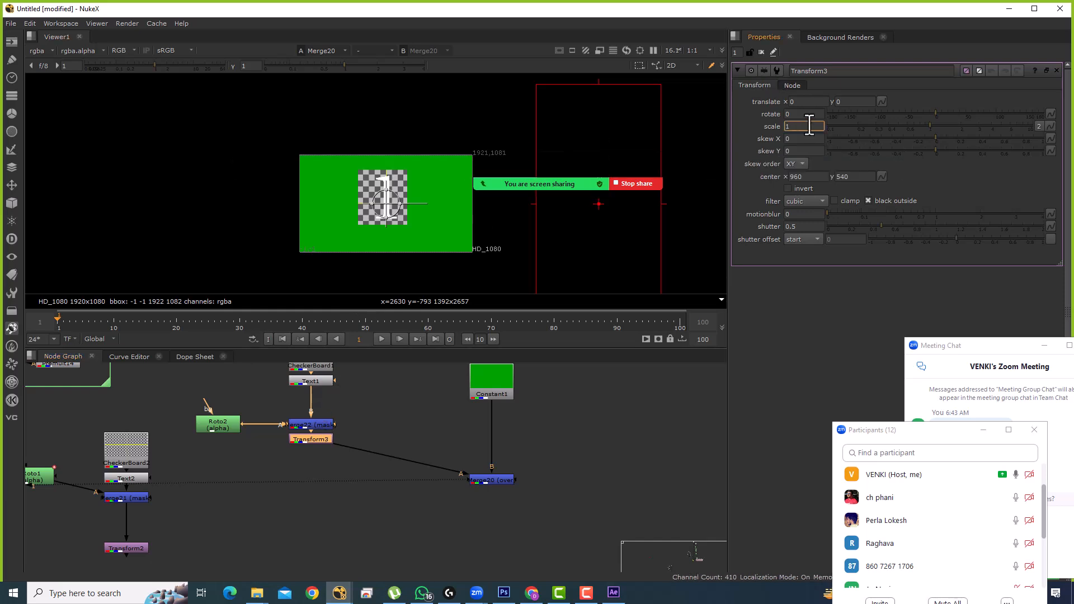
{"action": "type", "text": ".7"}
{"action": "key", "text": "Return"}
{"action": "type", "text": ".4"}
{"action": "key", "text": "Return"}
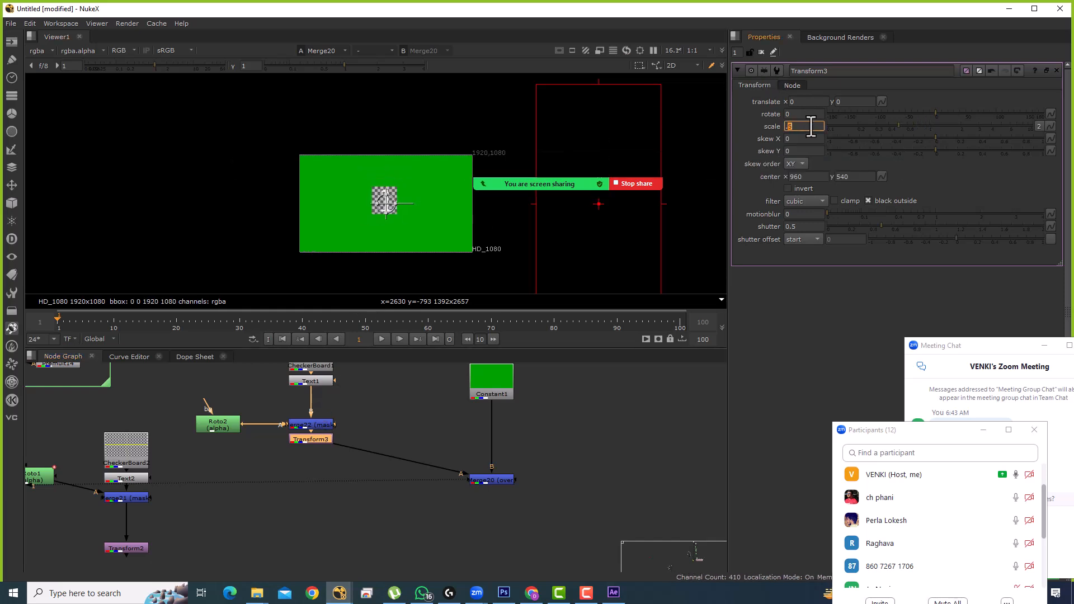
{"action": "left_click_drag", "start_coordinate": [386, 203], "coordinate": [253, 140]}
{"action": "scroll", "coordinate": [381, 197], "scroll_direction": "up", "scroll_amount": 3}
{"action": "scroll", "coordinate": [401, 204], "scroll_direction": "down", "scroll_amount": 1}
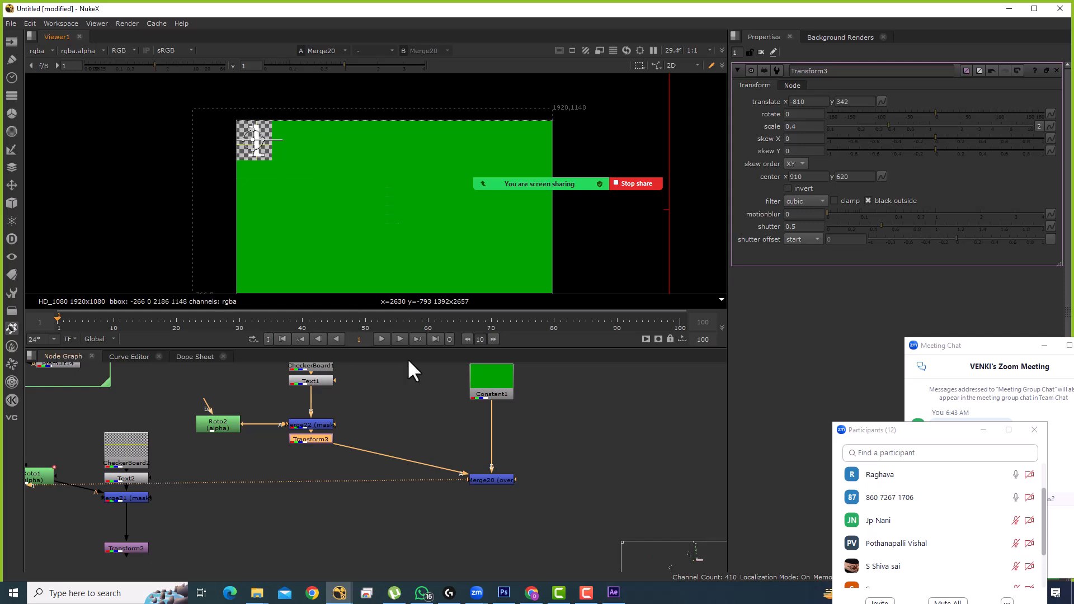
{"action": "scroll", "coordinate": [387, 420], "scroll_direction": "down", "scroll_amount": 3}
Step: Replace the old Transform2 by pasting the transform below Merge21
{"action": "left_click", "coordinate": [195, 431]}
{"action": "key", "text": "1"}
{"action": "left_click", "coordinate": [166, 435]}
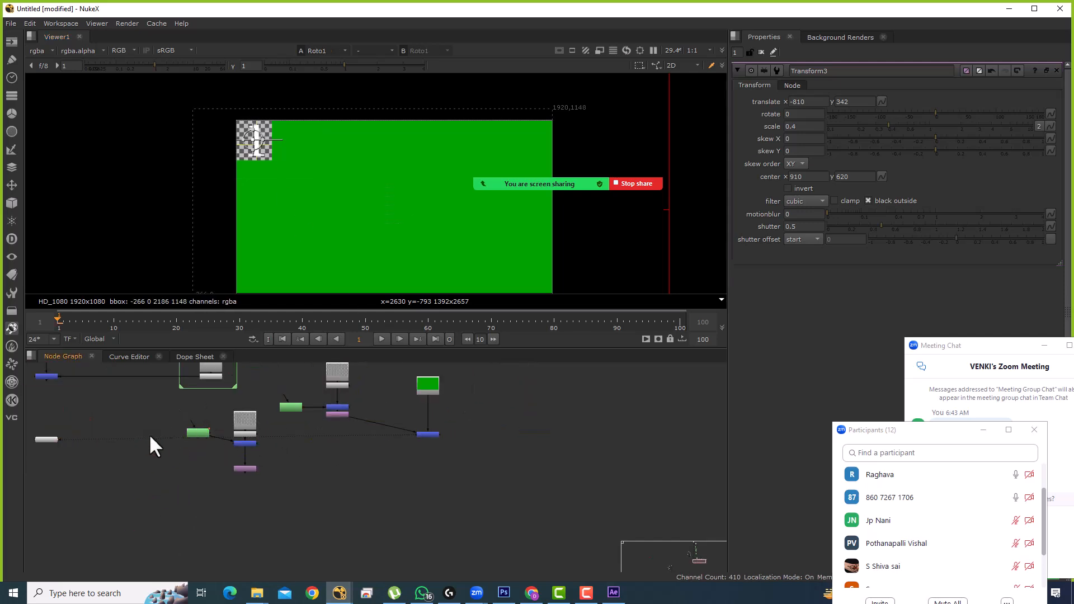
{"action": "scroll", "coordinate": [349, 418], "scroll_direction": "up", "scroll_amount": 4}
{"action": "left_click", "coordinate": [317, 408]}
{"action": "scroll", "coordinate": [316, 408], "scroll_direction": "down", "scroll_amount": 2}
{"action": "left_click_drag", "start_coordinate": [266, 468], "coordinate": [301, 433]}
{"action": "scroll", "coordinate": [241, 445], "scroll_direction": "up", "scroll_amount": 2}
{"action": "left_click_drag", "start_coordinate": [240, 449], "coordinate": [141, 508]}
{"action": "key", "text": "Delete"}
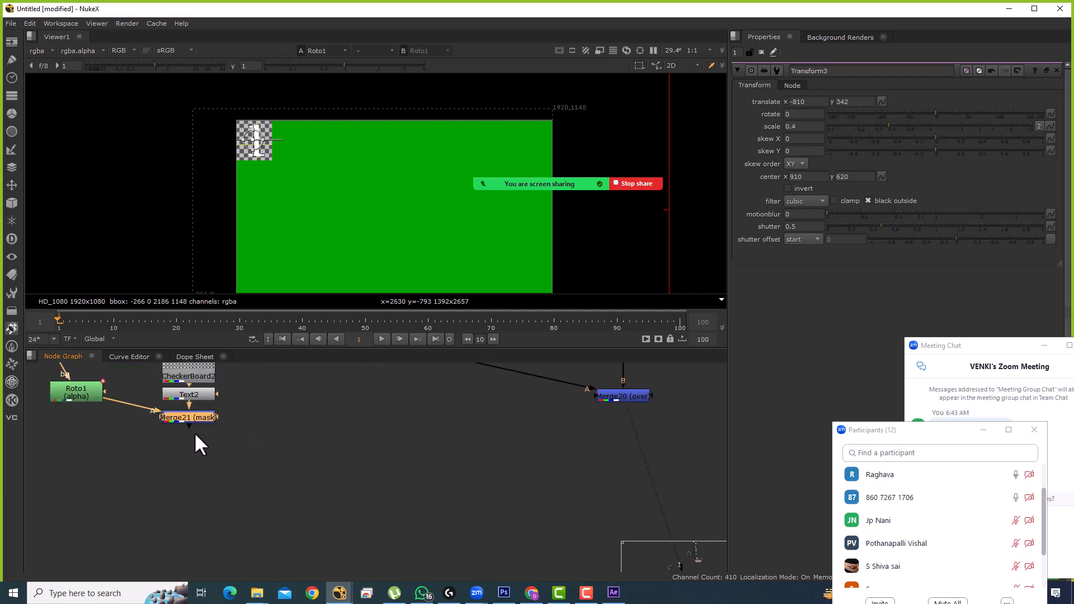
{"action": "key", "text": "ctrl+v"}
Step: Add Merge23 below Merge20 with the number-2 transform in its A input, placing 2 at x -570
{"action": "scroll", "coordinate": [207, 426], "scroll_direction": "down", "scroll_amount": 3}
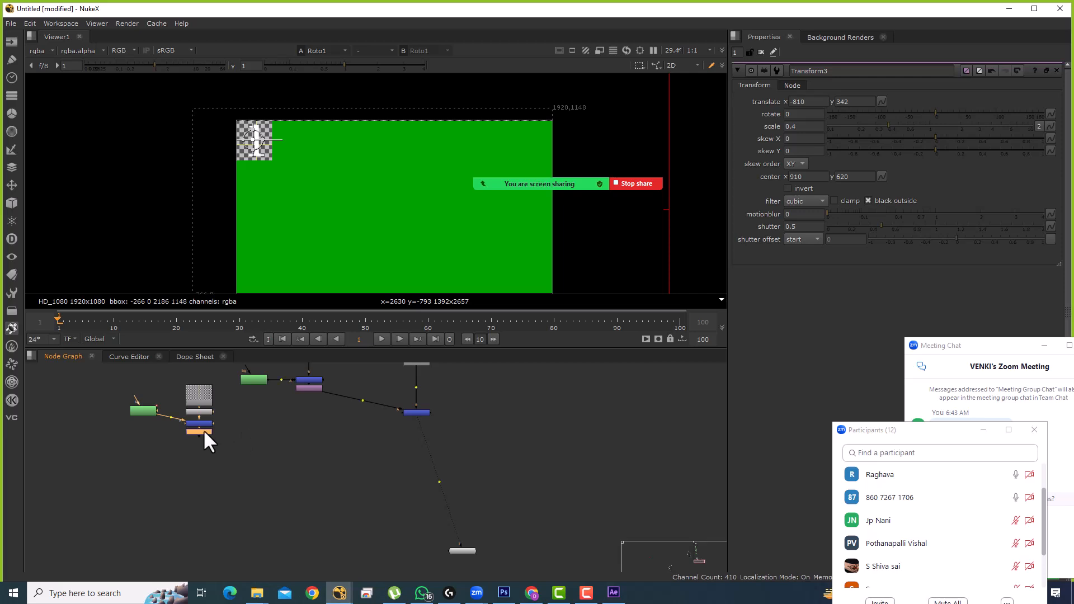
{"action": "left_click_drag", "start_coordinate": [203, 431], "coordinate": [205, 457]}
{"action": "left_click", "coordinate": [345, 454]}
{"action": "key", "text": "m"}
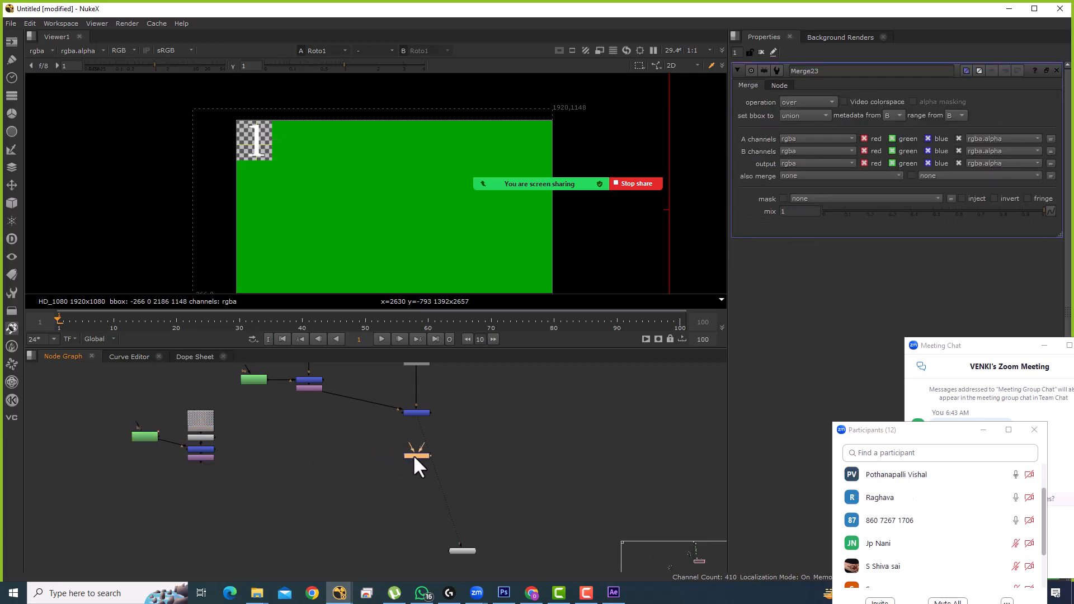
{"action": "left_click", "coordinate": [422, 454]}
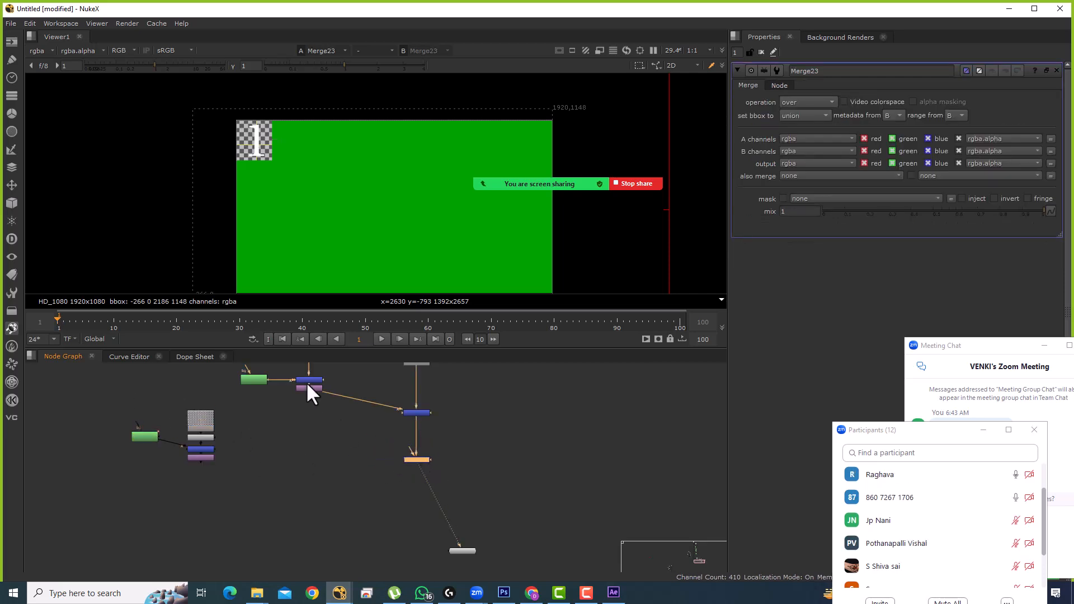
{"action": "left_click_drag", "start_coordinate": [405, 454], "coordinate": [202, 458]}
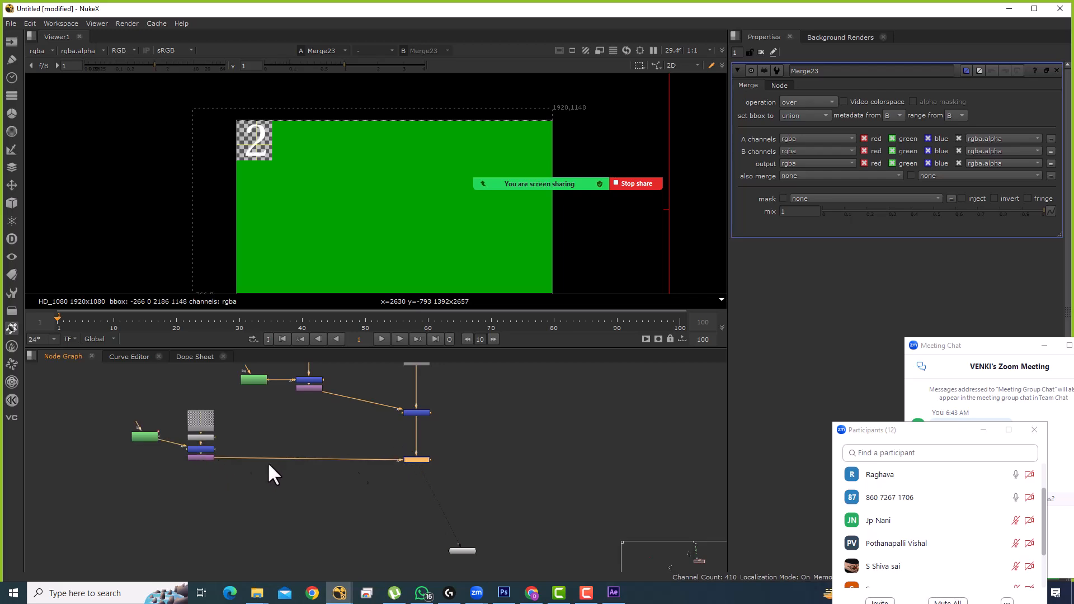
{"action": "left_click", "coordinate": [202, 456]}
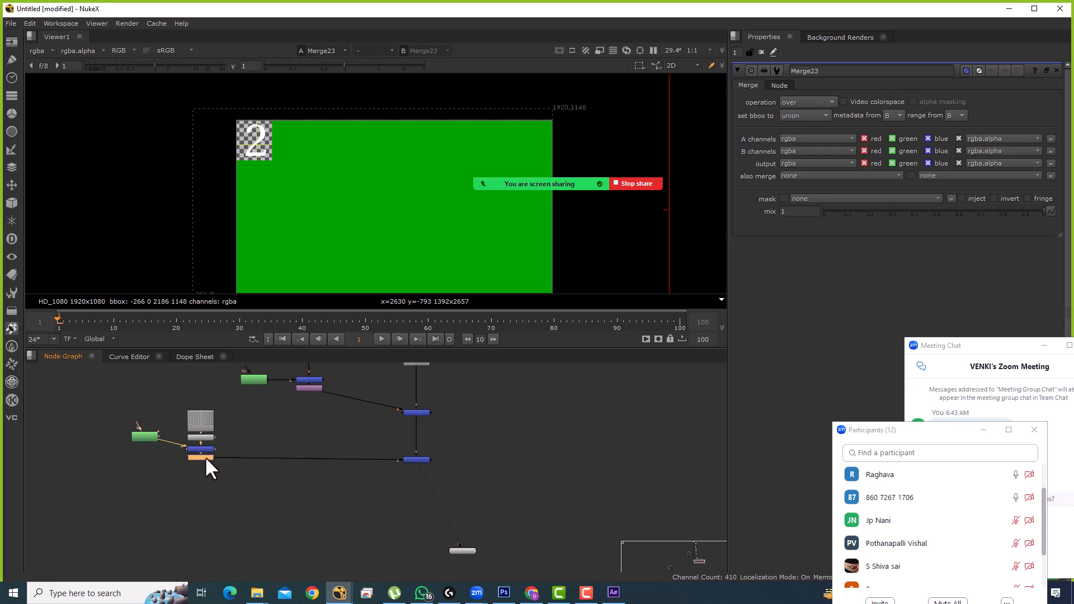
{"action": "scroll", "coordinate": [801, 107], "scroll_direction": "up", "scroll_amount": 10}
{"action": "scroll", "coordinate": [798, 104], "scroll_direction": "up", "scroll_amount": 4}
{"action": "left_click", "coordinate": [424, 491]}
{"action": "left_click_drag", "start_coordinate": [170, 435], "coordinate": [267, 425]}
Step: Copy the number-2 tile nodes, paste a duplicate, and move the copy to the left
{"action": "left_click_drag", "start_coordinate": [176, 381], "coordinate": [325, 479]}
{"action": "key", "text": "ctrl+c"}
{"action": "left_click_drag", "start_coordinate": [342, 480], "coordinate": [324, 441]}
{"action": "left_click", "coordinate": [307, 474]}
{"action": "key", "text": "ctrl+v"}
{"action": "left_click", "coordinate": [288, 448]}
{"action": "left_click_drag", "start_coordinate": [228, 434], "coordinate": [408, 523]}
{"action": "left_click_drag", "start_coordinate": [357, 465], "coordinate": [214, 463]}
{"action": "left_click", "coordinate": [244, 449]}
Step: Change the copied tile's text to 3 and insert a new Merge into the output chain
{"action": "scroll", "coordinate": [272, 472], "scroll_direction": "up", "scroll_amount": 3}
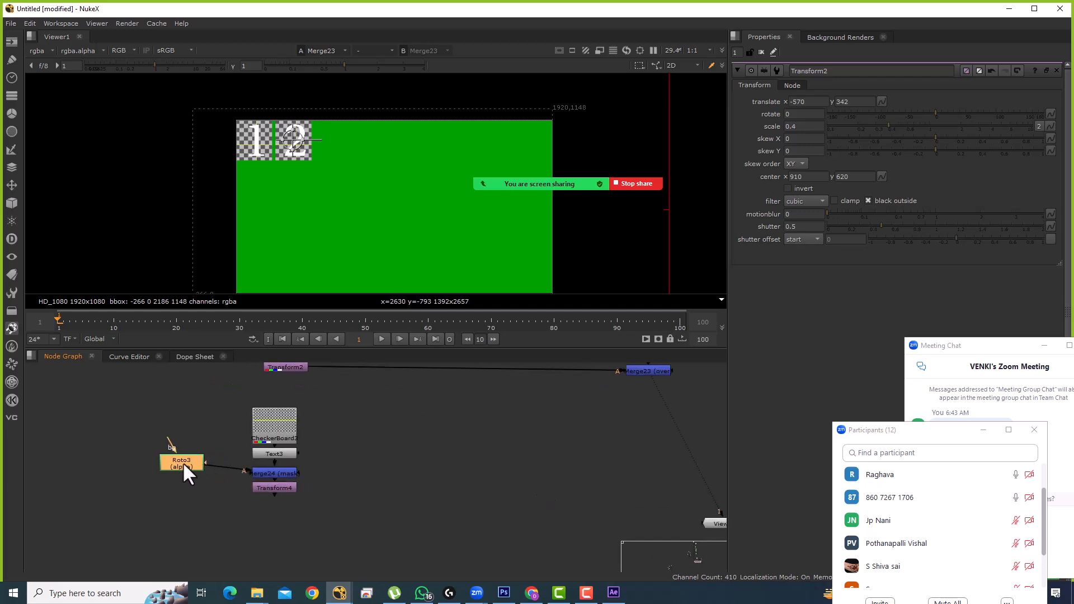
{"action": "left_click", "coordinate": [283, 454]}
{"action": "double_click", "coordinate": [282, 452]}
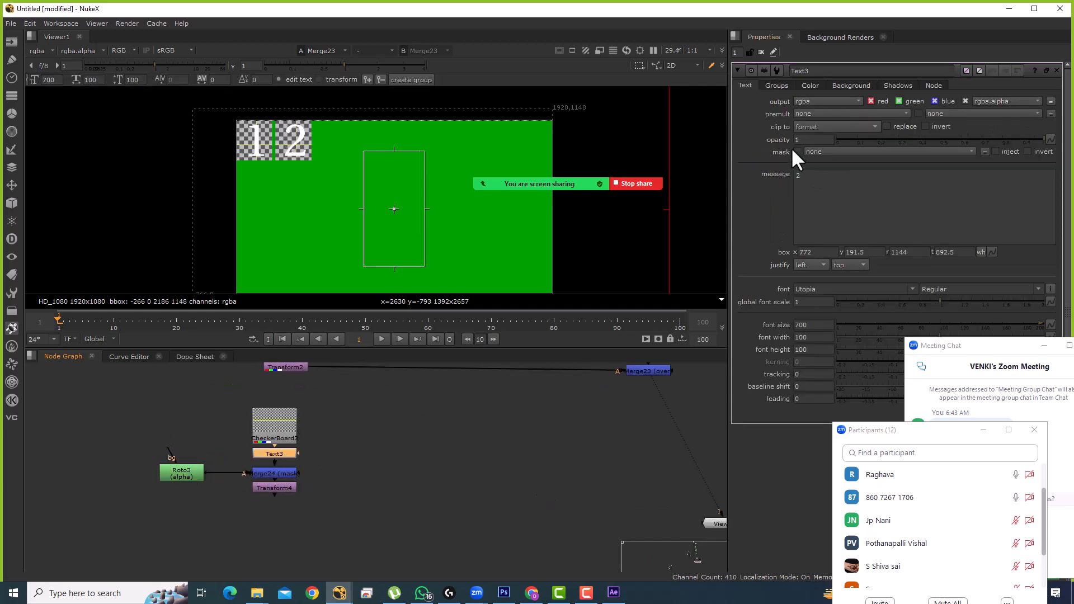
{"action": "double_click", "coordinate": [805, 179]}
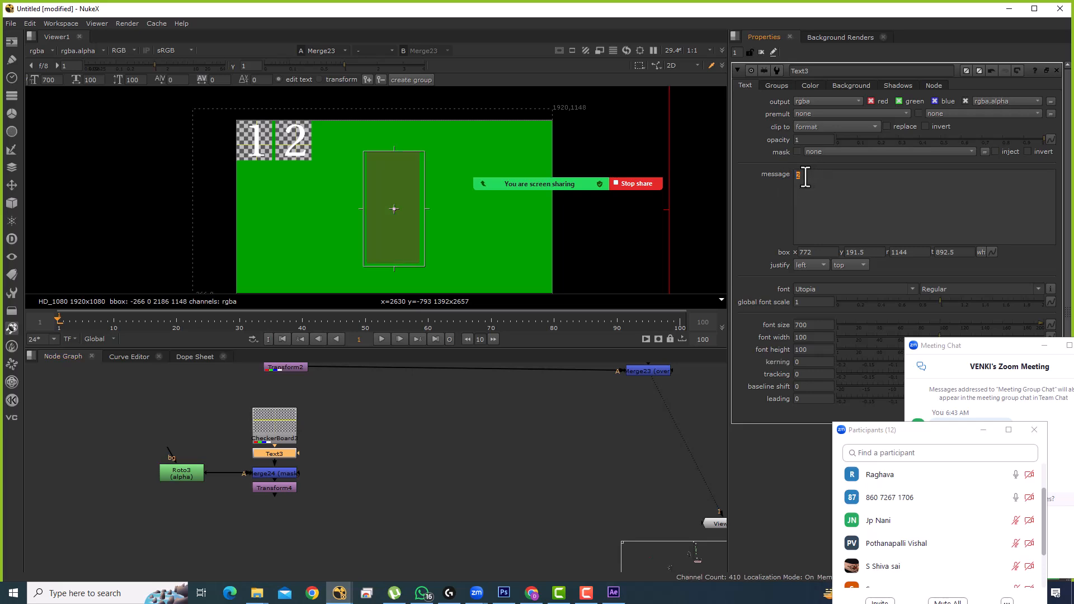
{"action": "type", "text": "3"}
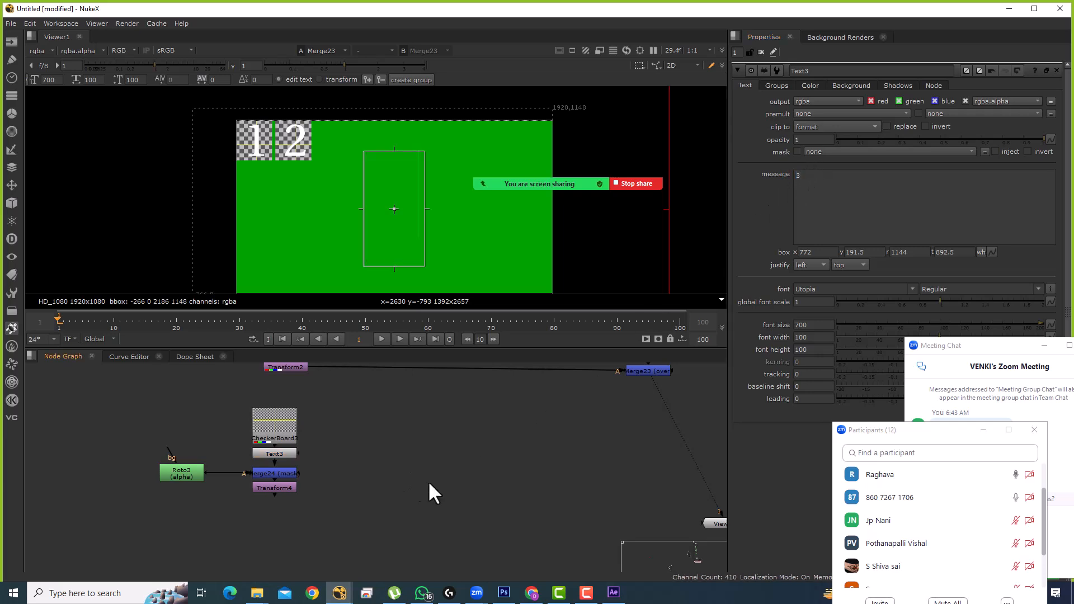
{"action": "scroll", "coordinate": [498, 464], "scroll_direction": "down", "scroll_amount": 3}
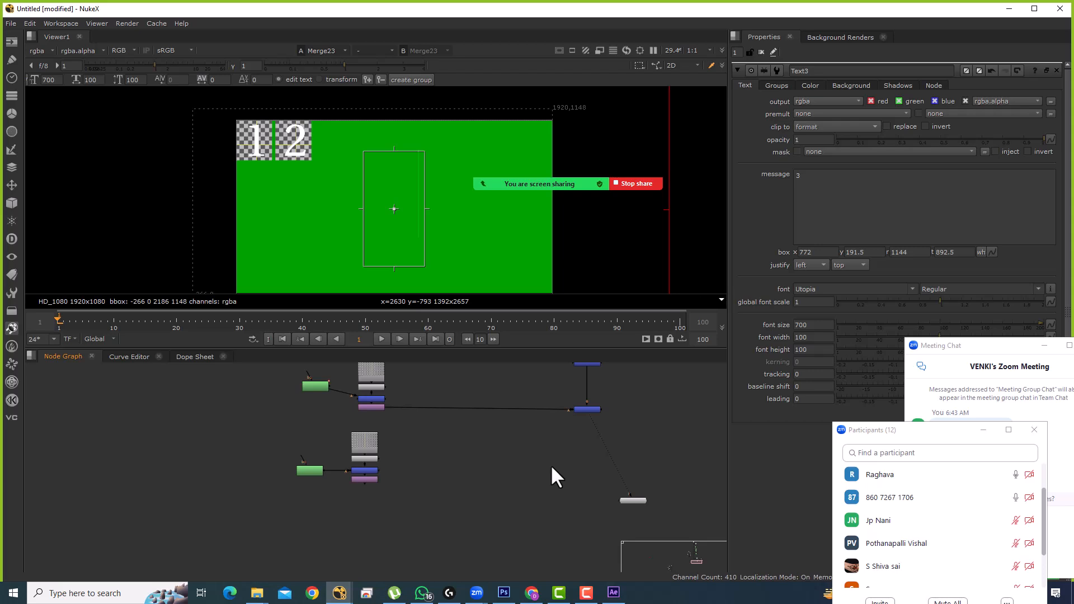
{"action": "key", "text": "m"}
{"action": "left_click_drag", "start_coordinate": [556, 468], "coordinate": [360, 476]}
{"action": "left_click", "coordinate": [589, 482]}
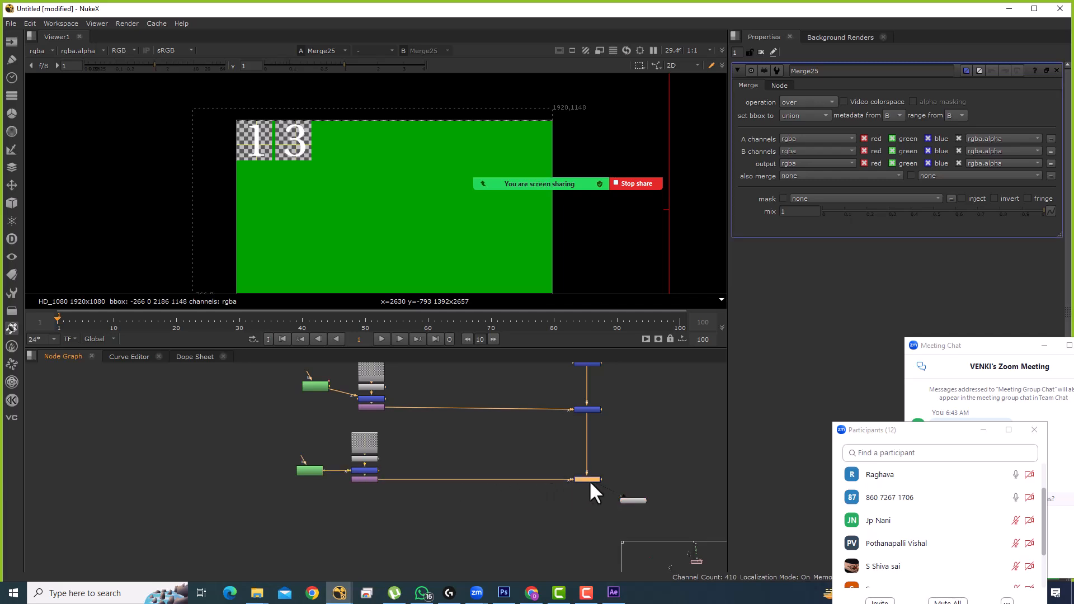
Step: Shift the 3 tile right with its Transform x offset and move the merge group onto the pipe
{"action": "left_click", "coordinate": [378, 407]}
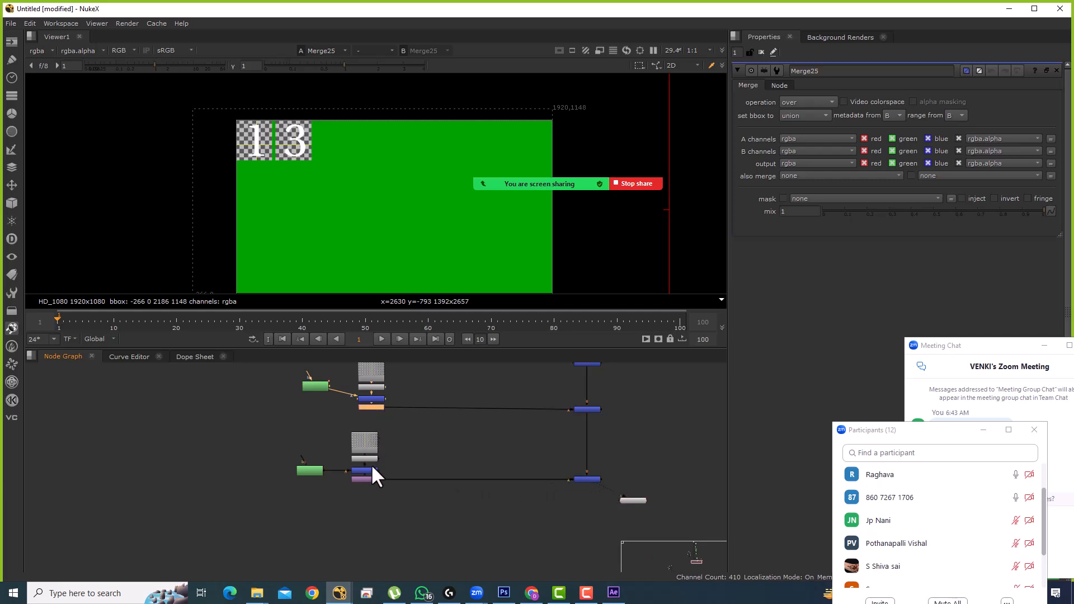
{"action": "left_click", "coordinate": [365, 468]}
{"action": "left_click", "coordinate": [799, 104]}
{"action": "key", "text": "Up"}
{"action": "key", "text": "Up"}
{"action": "key", "text": "Up"}
{"action": "key", "text": "Up"}
{"action": "key", "text": "Up"}
{"action": "key", "text": "Up"}
{"action": "key", "text": "Up"}
{"action": "key", "text": "Up"}
{"action": "key", "text": "Up"}
{"action": "key", "text": "Up"}
{"action": "key", "text": "Up"}
{"action": "key", "text": "Up"}
{"action": "key", "text": "Up"}
{"action": "key", "text": "Up"}
{"action": "key", "text": "Up"}
{"action": "key", "text": "Up"}
{"action": "key", "text": "Up"}
{"action": "key", "text": "Up"}
{"action": "key", "text": "Up"}
{"action": "key", "text": "Up"}
{"action": "key", "text": "Up"}
{"action": "key", "text": "Up"}
{"action": "key", "text": "Up"}
{"action": "scroll", "coordinate": [553, 480], "scroll_direction": "down", "scroll_amount": 4}
{"action": "left_click", "coordinate": [569, 476]}
{"action": "left_click_drag", "start_coordinate": [567, 475], "coordinate": [557, 503]}
{"action": "left_click_drag", "start_coordinate": [324, 428], "coordinate": [537, 497]}
{"action": "left_click_drag", "start_coordinate": [638, 508], "coordinate": [530, 524]}
{"action": "left_click", "coordinate": [529, 522]}
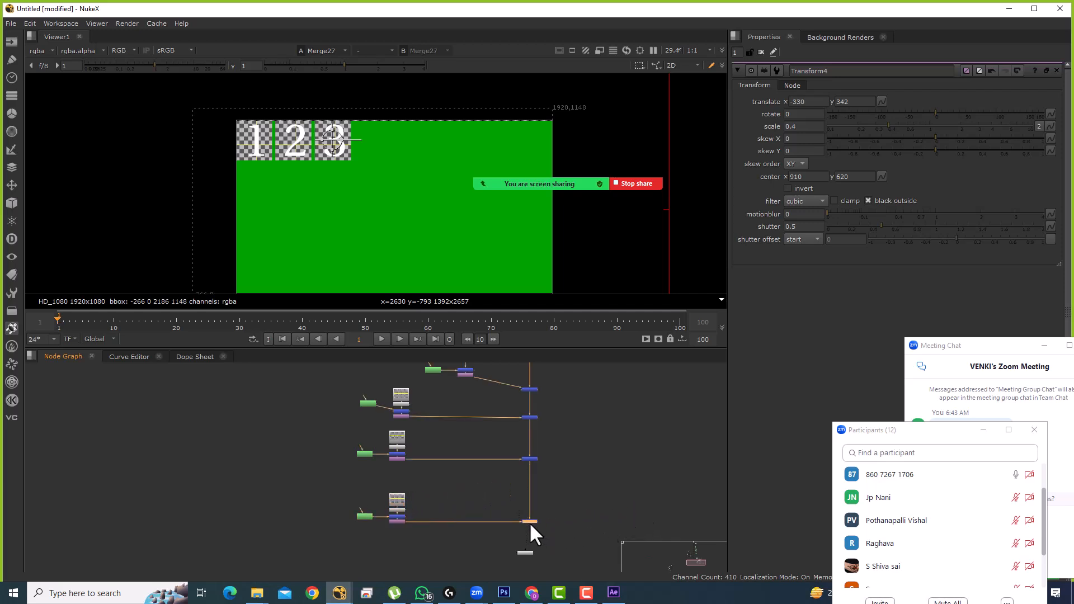
{"action": "scroll", "coordinate": [402, 511], "scroll_direction": "up", "scroll_amount": 5}
Step: Move the duplicated tile right and change its text to 4
{"action": "double_click", "coordinate": [398, 557]}
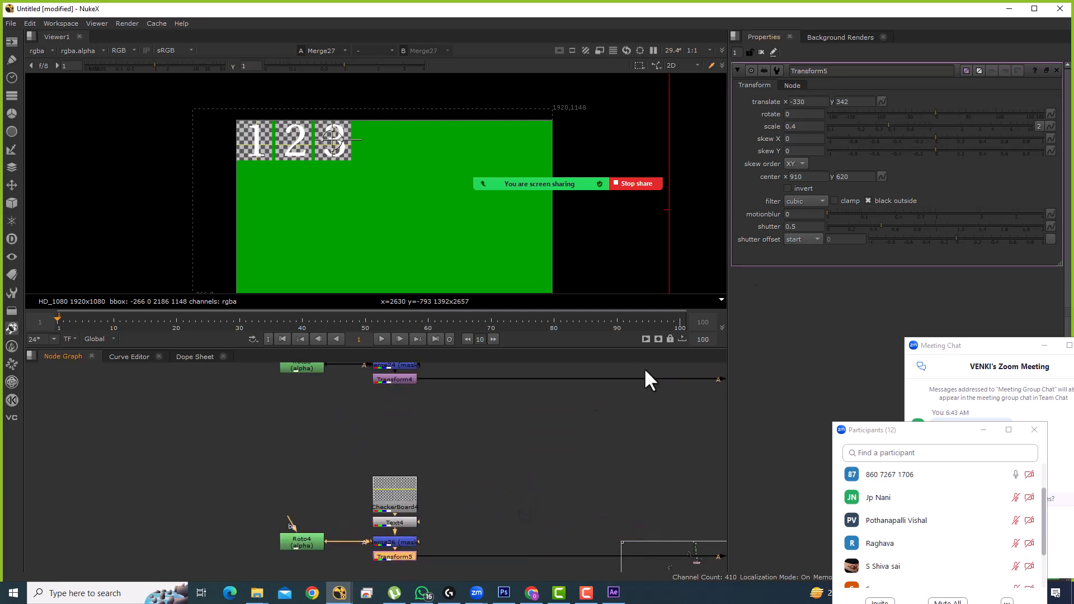
{"action": "left_click", "coordinate": [799, 102]}
{"action": "scroll", "coordinate": [802, 101], "scroll_direction": "up", "scroll_amount": 13}
{"action": "scroll", "coordinate": [802, 101], "scroll_direction": "up", "scroll_amount": 10}
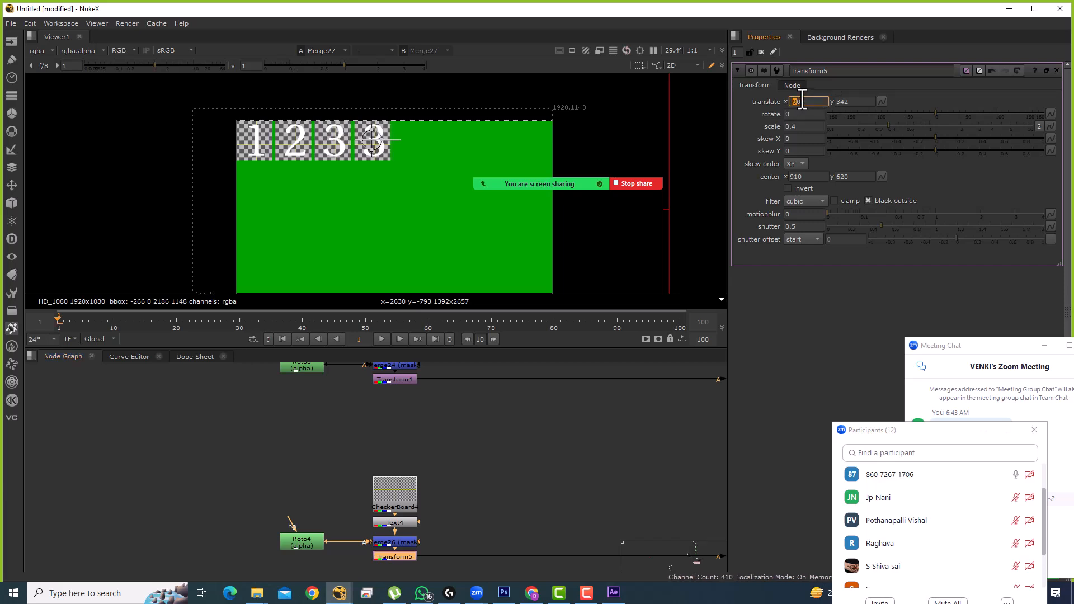
{"action": "left_click_drag", "start_coordinate": [461, 545], "coordinate": [454, 484]}
{"action": "double_click", "coordinate": [379, 472]}
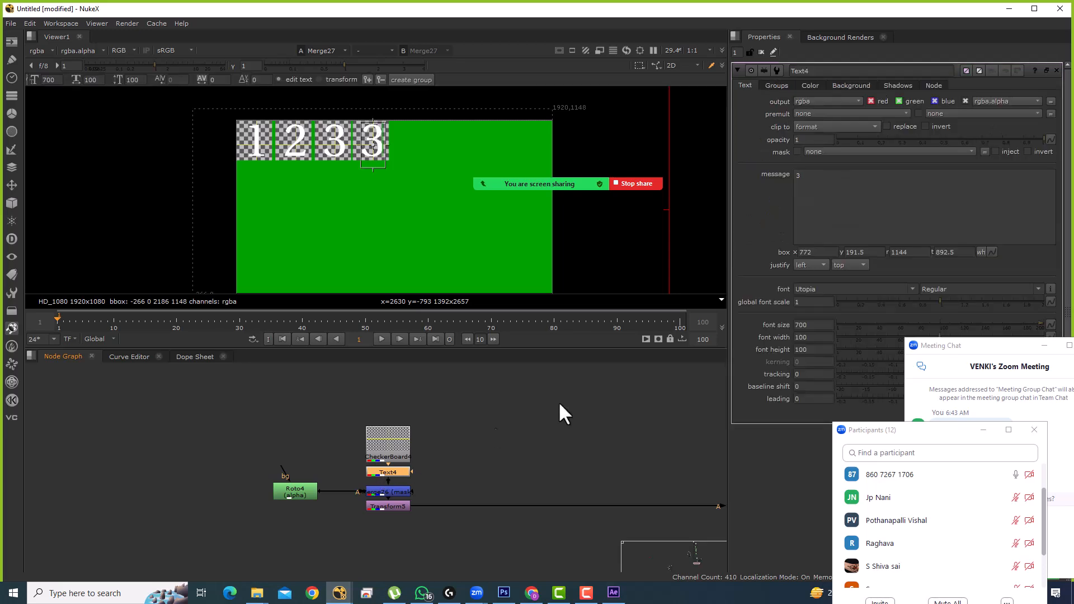
{"action": "type", "text": "4"}
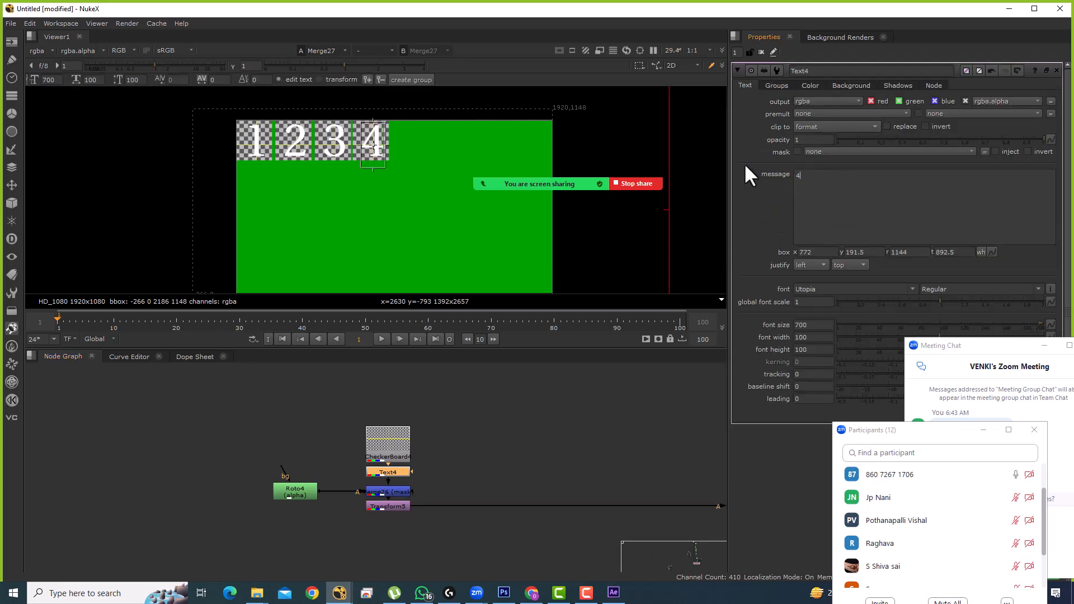
{"action": "scroll", "coordinate": [395, 548], "scroll_direction": "down", "scroll_amount": 5}
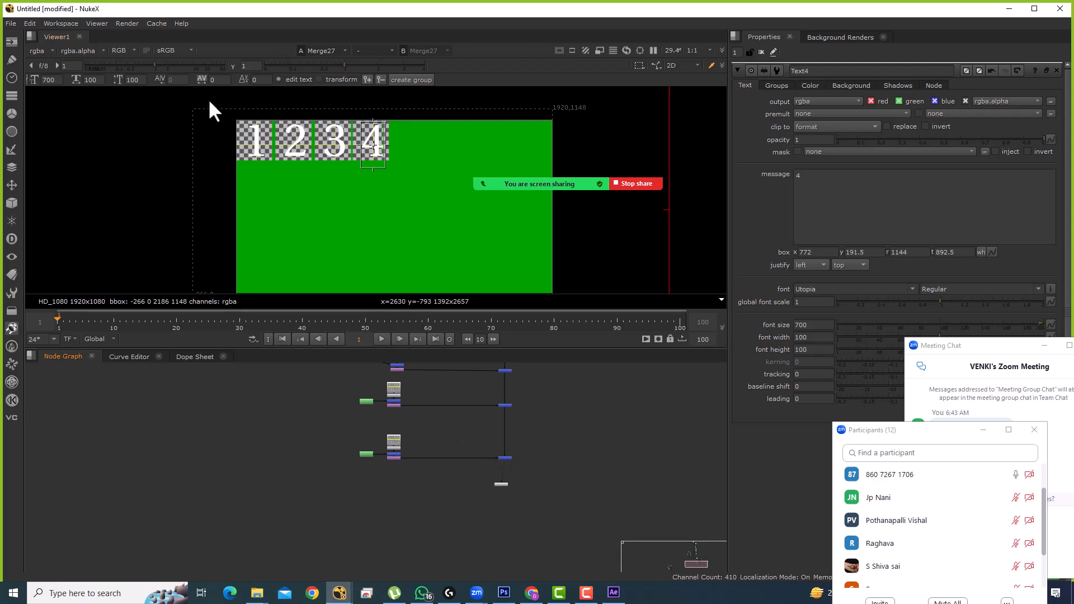
Step: Duplicate the tile nodes again and connect the pasted merge into the output chain
{"action": "left_click_drag", "start_coordinate": [297, 380], "coordinate": [587, 490]}
{"action": "key", "text": "f"}
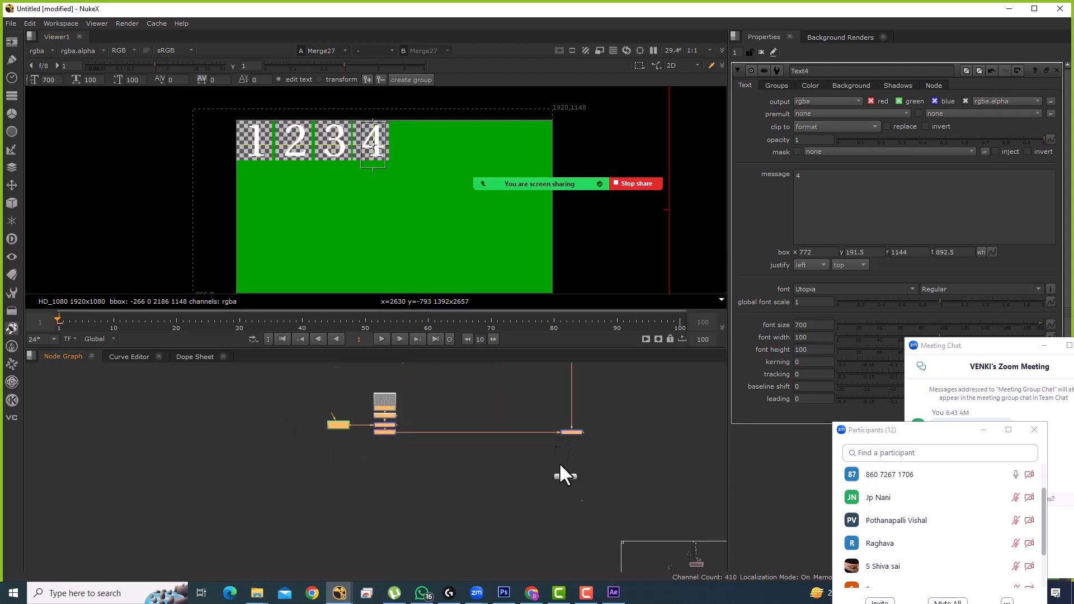
{"action": "left_click_drag", "start_coordinate": [558, 456], "coordinate": [572, 544]}
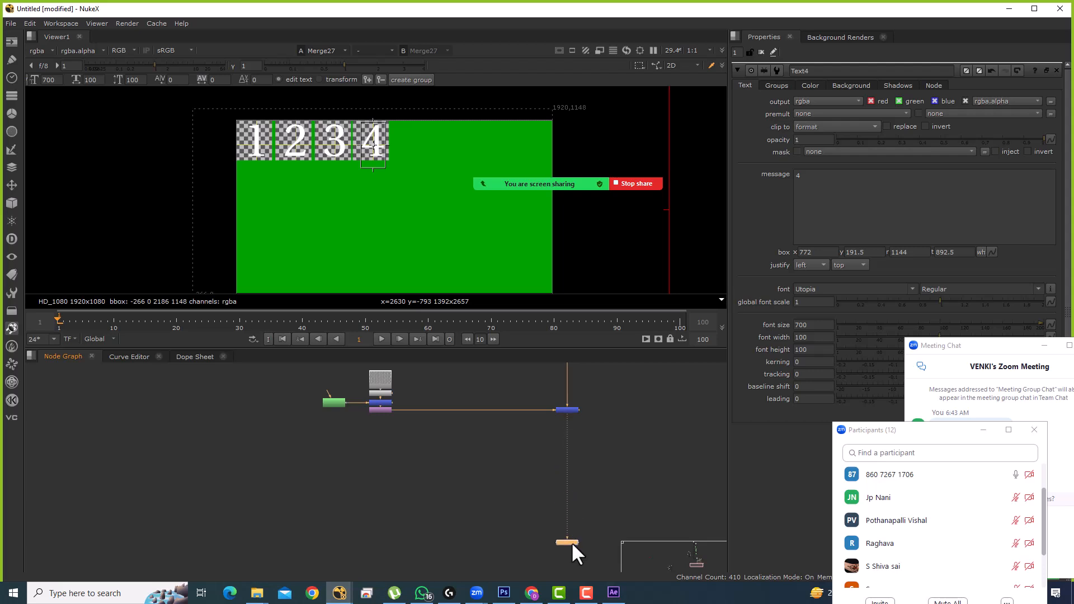
{"action": "key", "text": "ctrl+v"}
{"action": "left_click_drag", "start_coordinate": [689, 514], "coordinate": [573, 502]}
{"action": "left_click", "coordinate": [572, 504]}
{"action": "scroll", "coordinate": [366, 491], "scroll_direction": "up", "scroll_amount": 4}
Step: Change the fifth tile's text to 5 and set its Transform translate x to 140
{"action": "left_click", "coordinate": [409, 483]}
{"action": "double_click", "coordinate": [409, 481]}
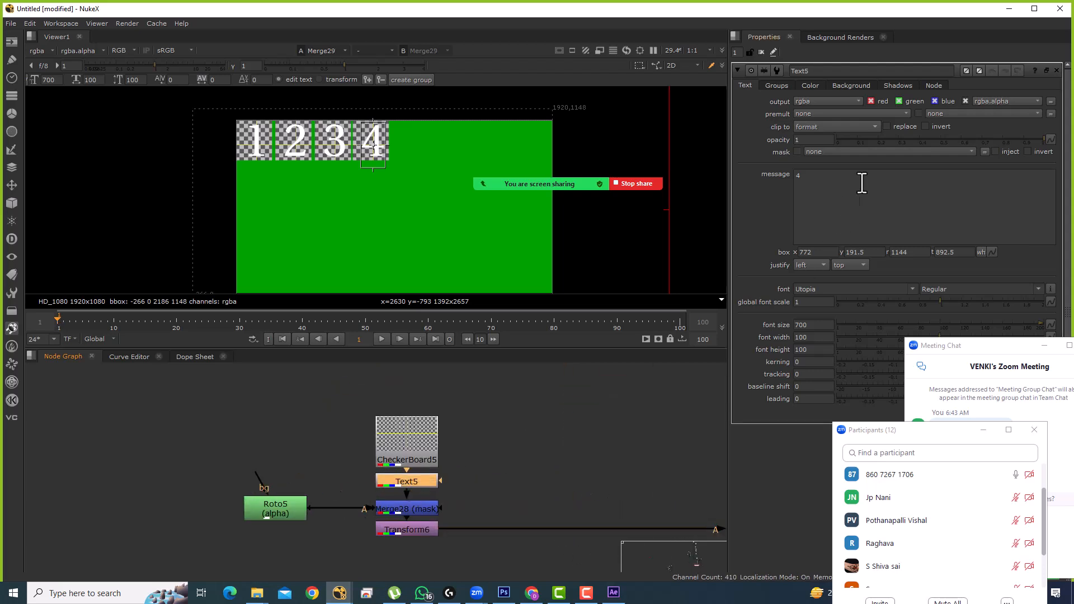
{"action": "left_click", "coordinate": [833, 191]}
{"action": "key", "text": "BackSpace"}
{"action": "type", "text": "5"}
{"action": "scroll", "coordinate": [498, 467], "scroll_direction": "down", "scroll_amount": 2}
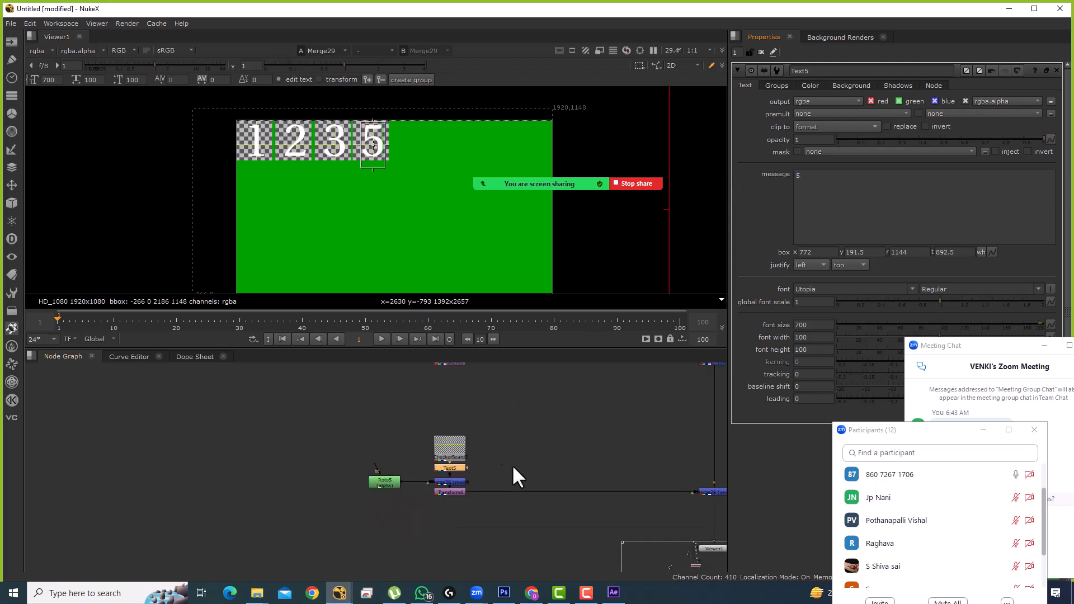
{"action": "left_click", "coordinate": [167, 471]}
{"action": "double_click", "coordinate": [167, 470]}
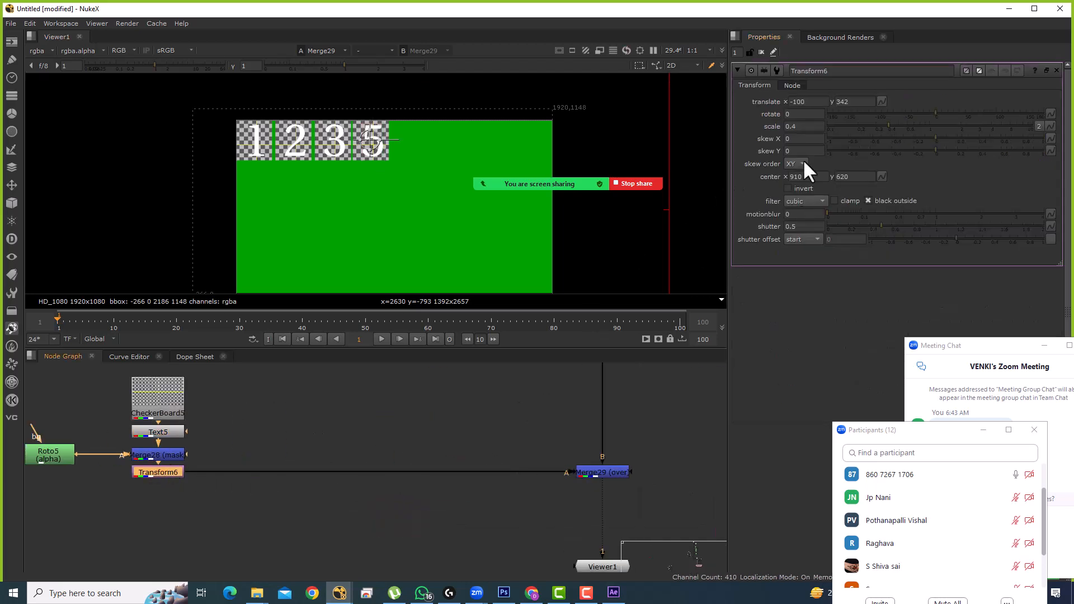
{"action": "scroll", "coordinate": [800, 101], "scroll_direction": "up", "scroll_amount": 20}
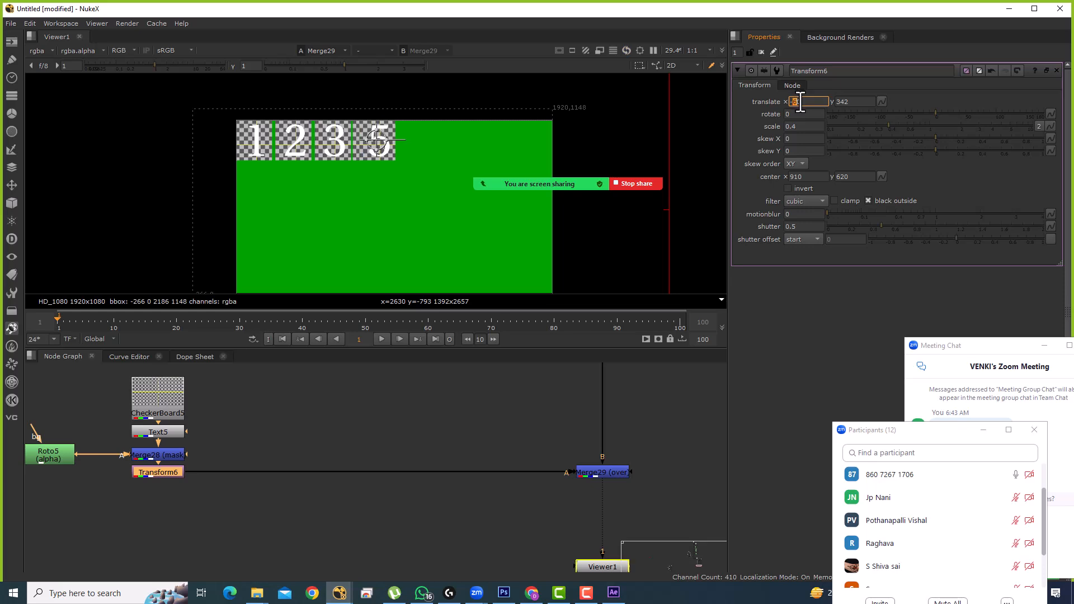
{"action": "scroll", "coordinate": [801, 101], "scroll_direction": "up", "scroll_amount": 2}
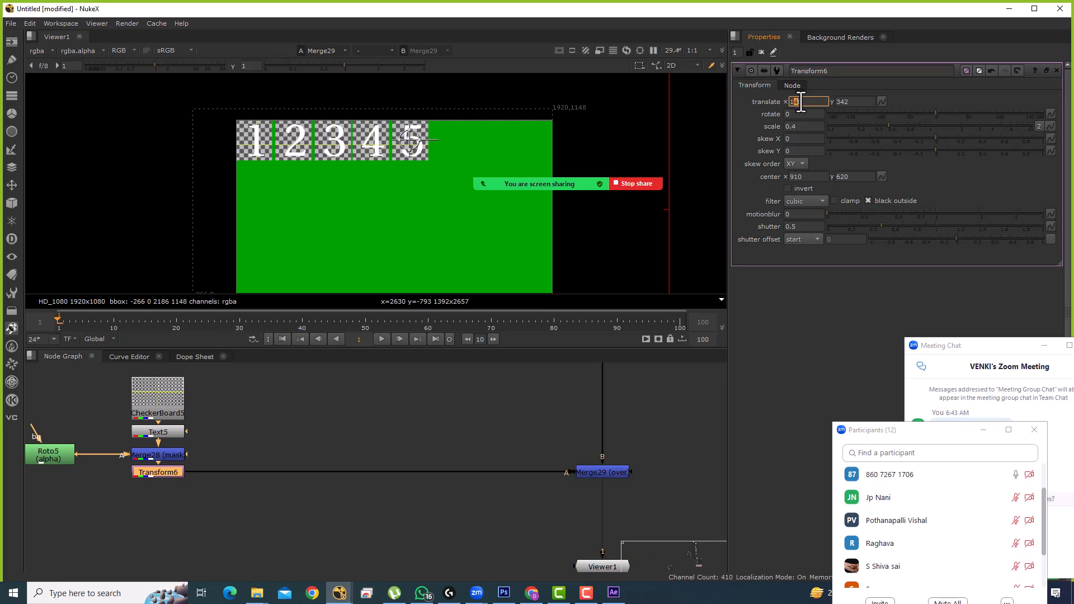
{"action": "left_click_drag", "start_coordinate": [215, 106], "coordinate": [296, 163]}
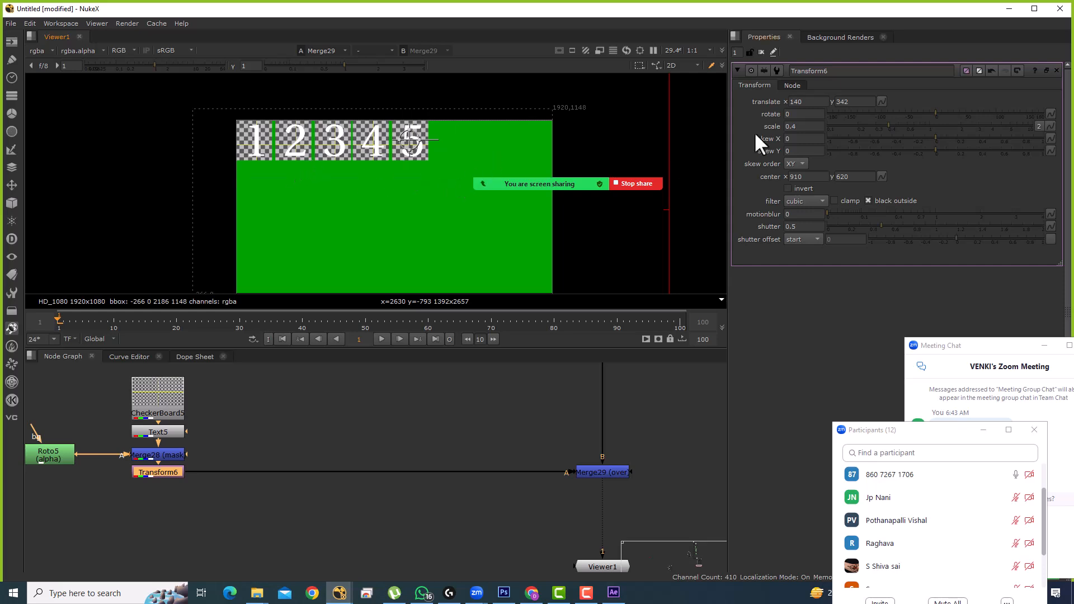
{"action": "left_click", "coordinate": [762, 52]}
{"action": "scroll", "coordinate": [435, 219], "scroll_direction": "down", "scroll_amount": 3}
Step: Fit the comp in the viewer and move the Viewer node lower
{"action": "left_click_drag", "start_coordinate": [465, 251], "coordinate": [422, 245]}
{"action": "key", "text": "f"}
{"action": "left_click_drag", "start_coordinate": [493, 443], "coordinate": [481, 438]}
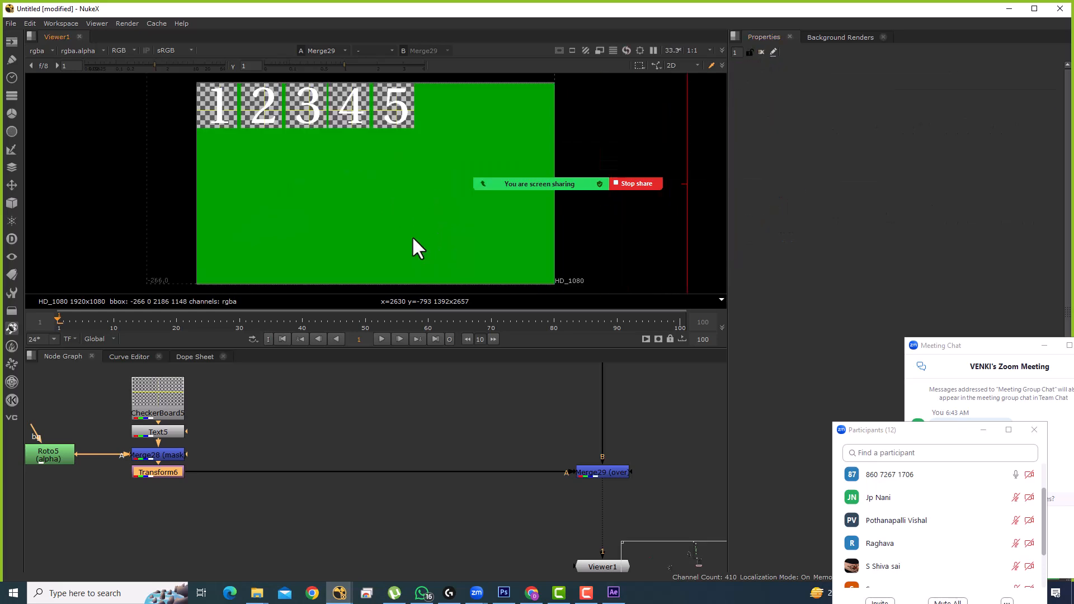
{"action": "scroll", "coordinate": [561, 521], "scroll_direction": "down", "scroll_amount": 2}
{"action": "left_click_drag", "start_coordinate": [562, 521], "coordinate": [458, 522]}
{"action": "left_click", "coordinate": [533, 502]}
Step: Add Transform7 after the last merge and set its translate x to 550
{"action": "left_click_drag", "start_coordinate": [527, 412], "coordinate": [428, 468]}
{"action": "key", "text": "t"}
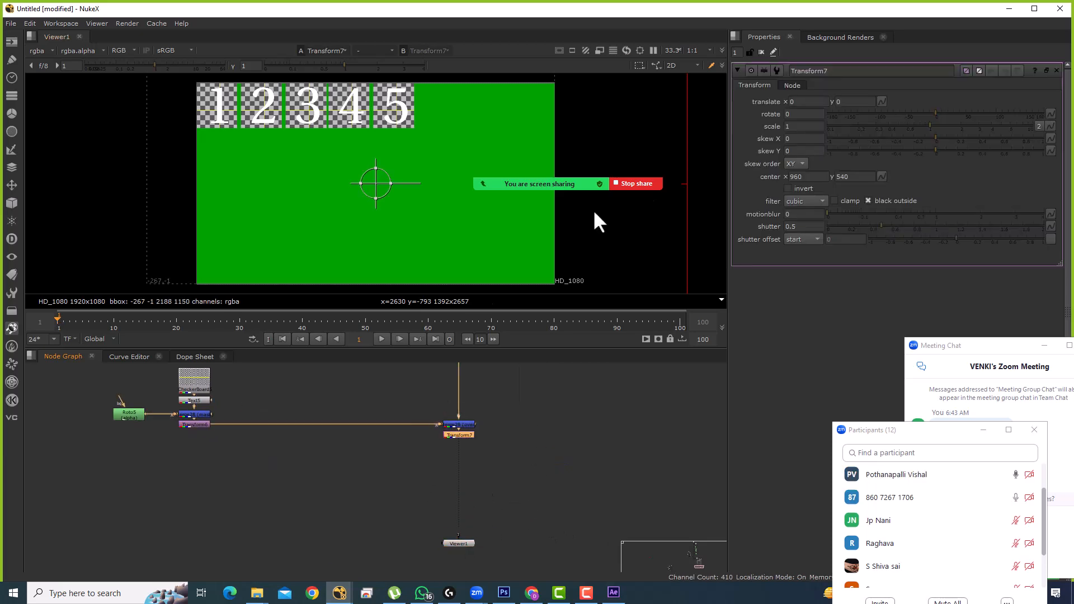
{"action": "left_click", "coordinate": [798, 101]}
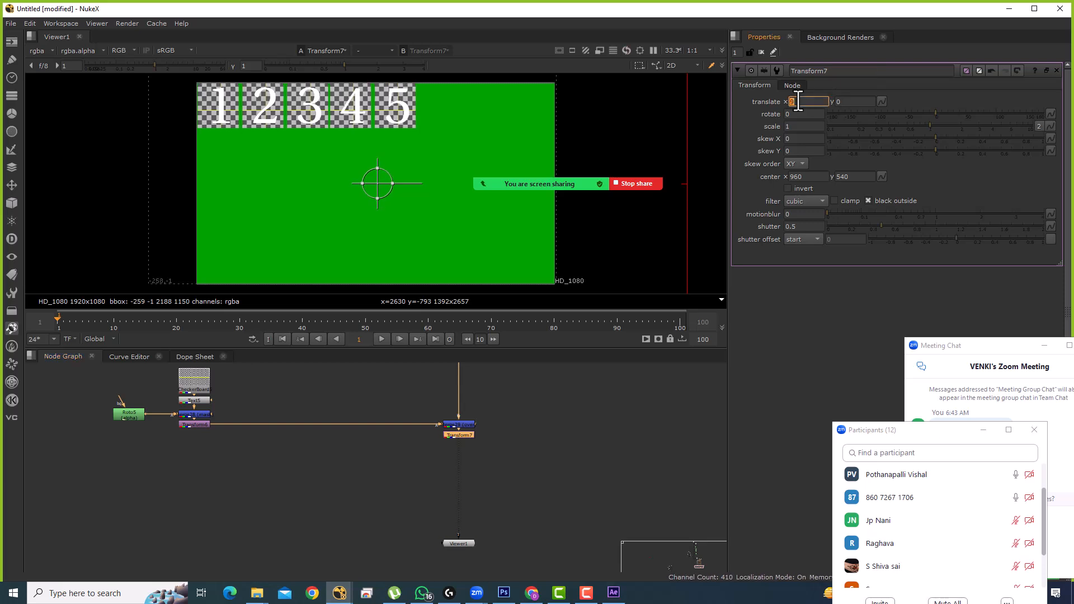
{"action": "type", "text": "27"}
{"action": "key", "text": "BackSpace"}
{"action": "key", "text": "BackSpace"}
{"action": "type", "text": "30"}
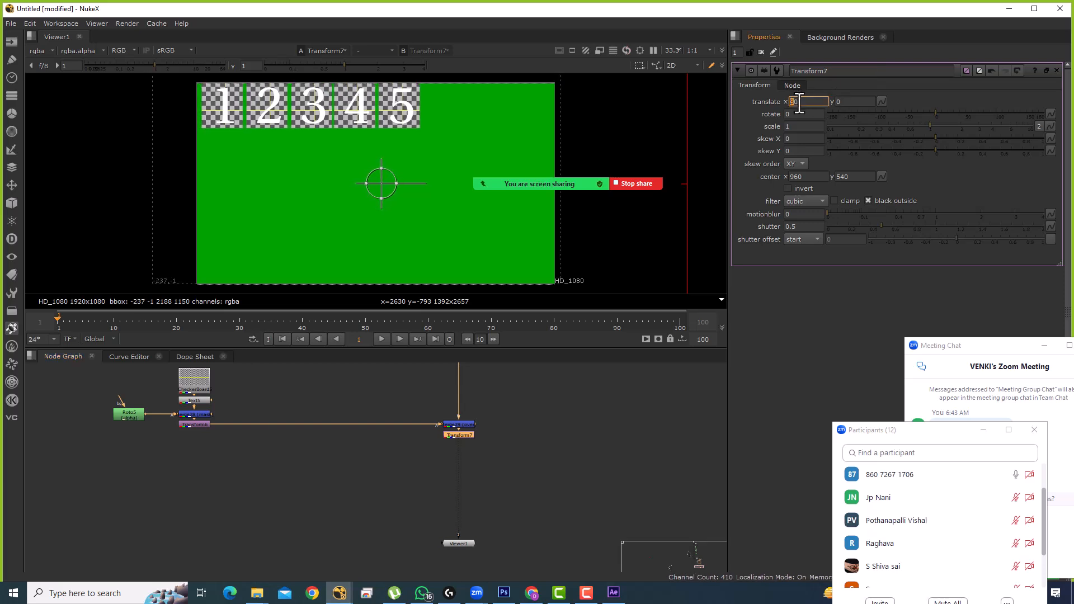
{"action": "scroll", "coordinate": [800, 103], "scroll_direction": "up", "scroll_amount": 20}
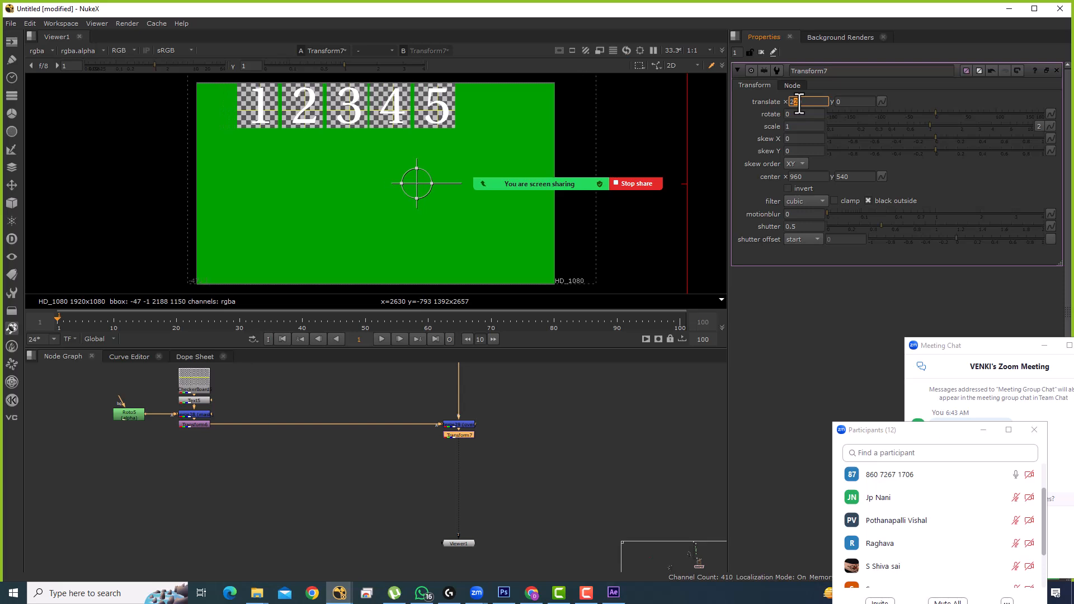
{"action": "scroll", "coordinate": [800, 103], "scroll_direction": "up", "scroll_amount": 4}
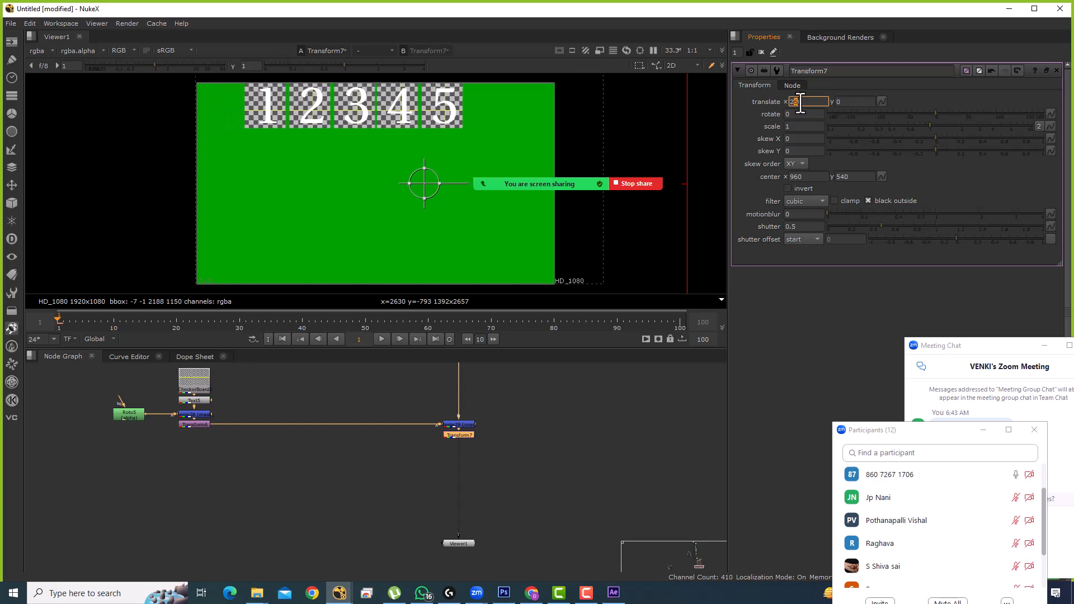
{"action": "scroll", "coordinate": [800, 103], "scroll_direction": "up", "scroll_amount": 9}
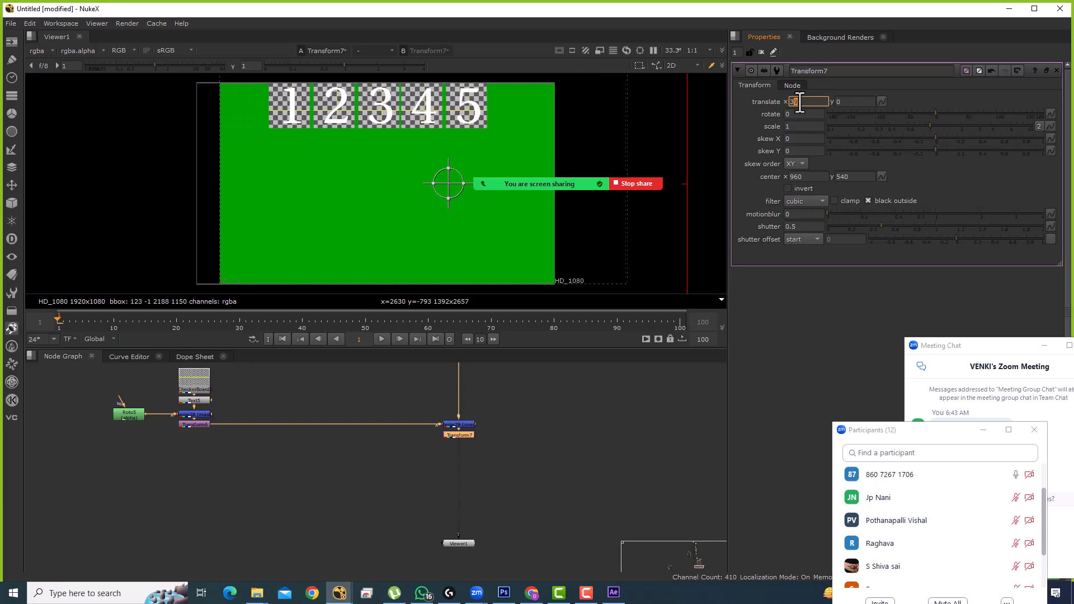
{"action": "scroll", "coordinate": [799, 102], "scroll_direction": "up", "scroll_amount": 5}
{"action": "scroll", "coordinate": [796, 96], "scroll_direction": "up", "scroll_amount": 11}
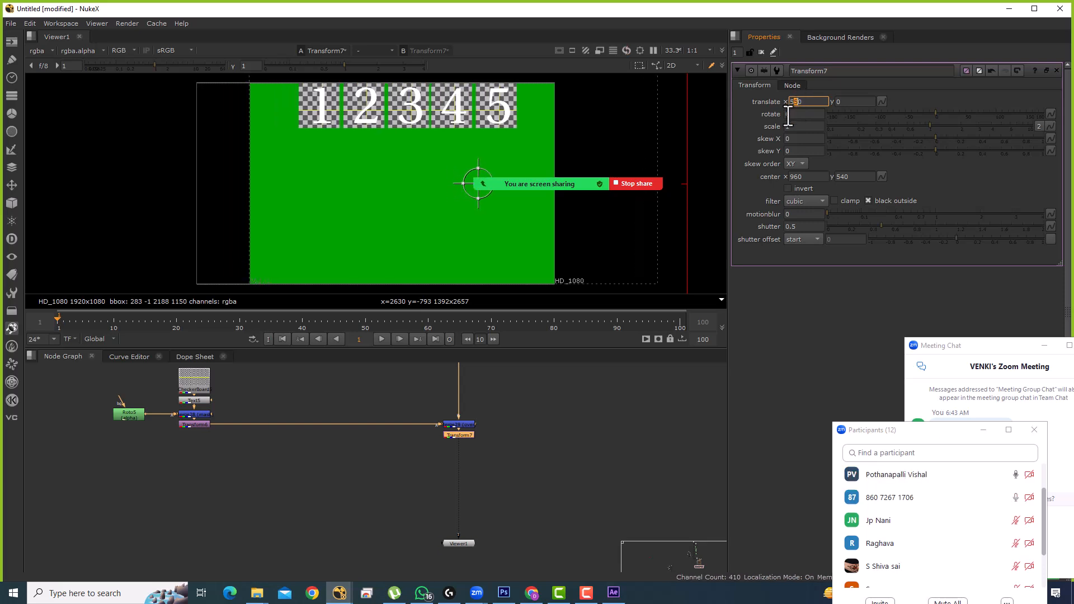
Step: Drag the merge below the green Constant to straighten its input pipe
{"action": "scroll", "coordinate": [531, 420], "scroll_direction": "down", "scroll_amount": 6}
{"action": "scroll", "coordinate": [532, 518], "scroll_direction": "up", "scroll_amount": 8}
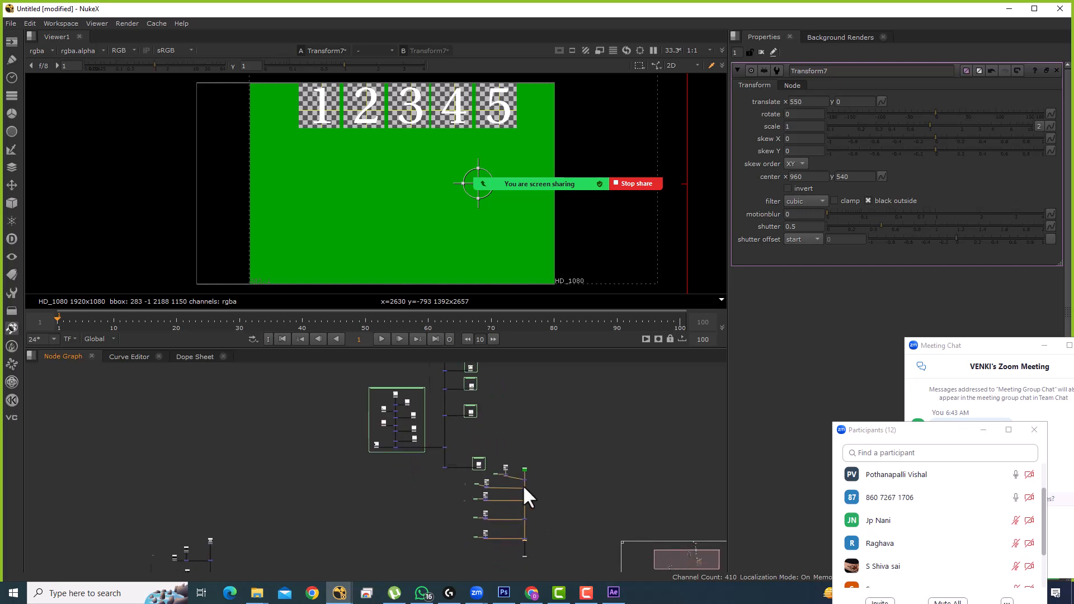
{"action": "scroll", "coordinate": [523, 400], "scroll_direction": "up", "scroll_amount": 2}
{"action": "left_click", "coordinate": [519, 437]}
{"action": "left_click_drag", "start_coordinate": [521, 434], "coordinate": [552, 386]}
{"action": "scroll", "coordinate": [561, 389], "scroll_direction": "down", "scroll_amount": 4}
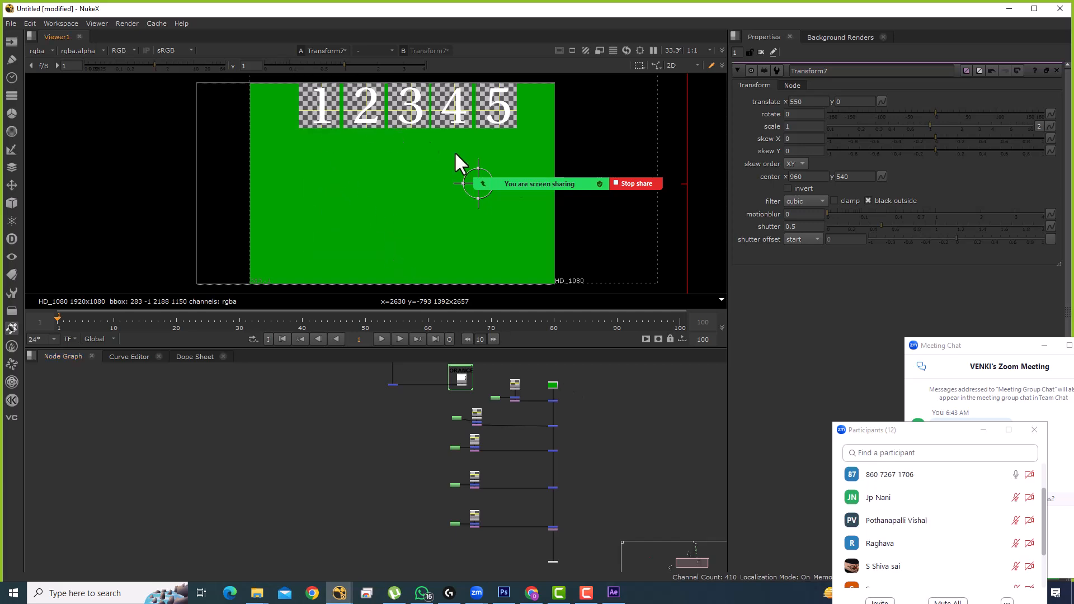
Step: Reconnect the bottom merge's B input to the Transform node
{"action": "left_click_drag", "start_coordinate": [918, 429], "coordinate": [881, 229]}
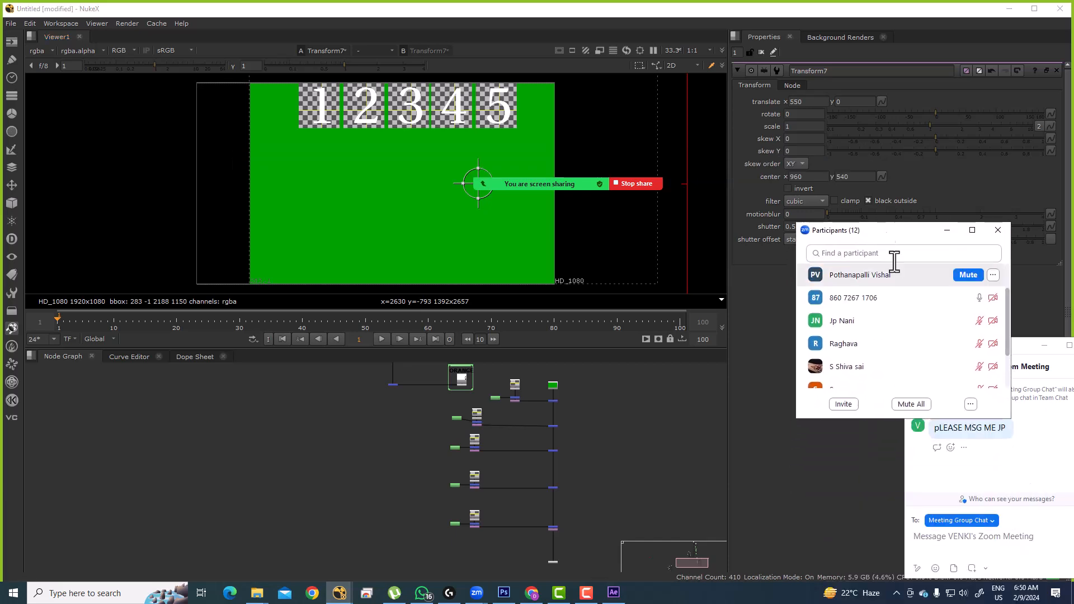
{"action": "scroll", "coordinate": [925, 370], "scroll_direction": "down", "scroll_amount": 3}
{"action": "scroll", "coordinate": [519, 442], "scroll_direction": "up", "scroll_amount": 3}
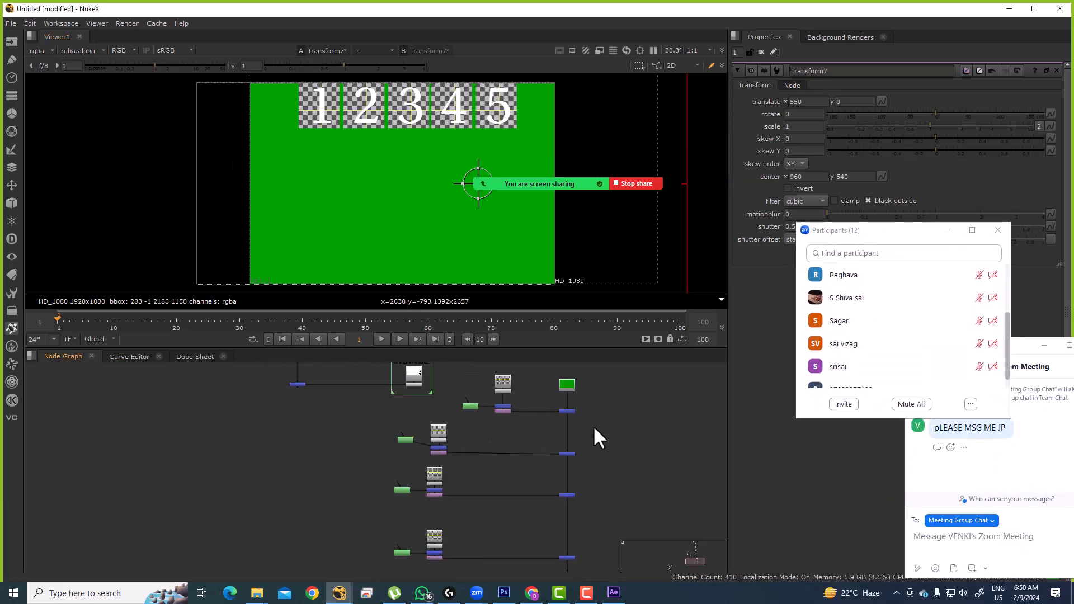
{"action": "scroll", "coordinate": [576, 427], "scroll_direction": "up", "scroll_amount": 3}
{"action": "left_click_drag", "start_coordinate": [629, 448], "coordinate": [589, 502]}
{"action": "mouse_move", "coordinate": [516, 415]}
{"action": "left_mouse_down"}
{"action": "mouse_move", "coordinate": [524, 395]}
{"action": "mouse_move", "coordinate": [514, 391]}
{"action": "mouse_move", "coordinate": [501, 422]}
{"action": "mouse_move", "coordinate": [405, 431]}
{"action": "mouse_move", "coordinate": [554, 431]}
{"action": "mouse_move", "coordinate": [436, 411]}
{"action": "mouse_move", "coordinate": [523, 409]}
{"action": "left_mouse_up"}
{"action": "scroll", "coordinate": [515, 391], "scroll_direction": "down", "scroll_amount": 4}
{"action": "scroll", "coordinate": [405, 430], "scroll_direction": "up", "scroll_amount": 2}
{"action": "scroll", "coordinate": [452, 411], "scroll_direction": "up", "scroll_amount": 4}
{"action": "scroll", "coordinate": [482, 450], "scroll_direction": "down", "scroll_amount": 2}
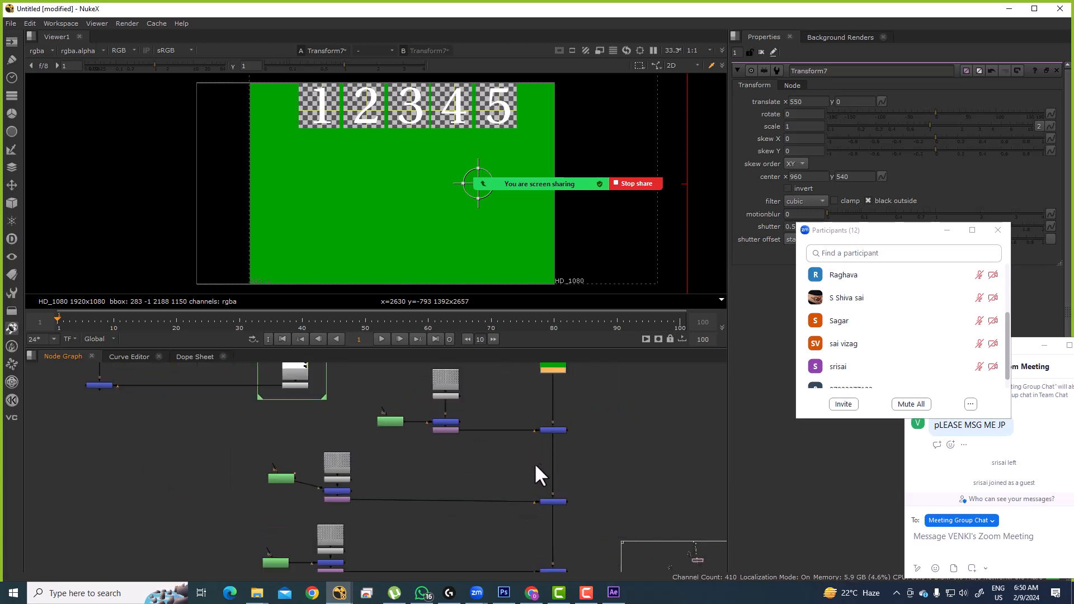
{"action": "left_click", "coordinate": [553, 430]}
{"action": "left_click_drag", "start_coordinate": [576, 422], "coordinate": [462, 412]}
{"action": "left_click_drag", "start_coordinate": [572, 473], "coordinate": [606, 423]}
{"action": "scroll", "coordinate": [562, 468], "scroll_direction": "down", "scroll_amount": 4}
Step: Move the checkerboard group, green node row and Transform, dropping the right Transform onto the lower pipe
{"action": "left_click_drag", "start_coordinate": [495, 368], "coordinate": [519, 421]}
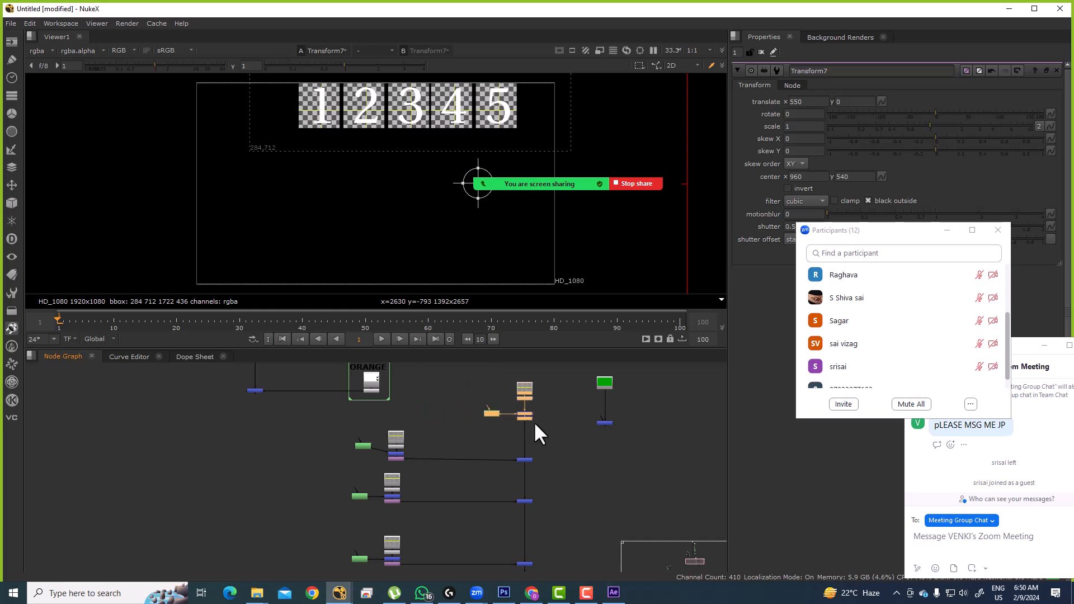
{"action": "scroll", "coordinate": [560, 422], "scroll_direction": "down", "scroll_amount": 2}
{"action": "left_click_drag", "start_coordinate": [588, 424], "coordinate": [589, 499]}
{"action": "left_click_drag", "start_coordinate": [589, 499], "coordinate": [591, 398]}
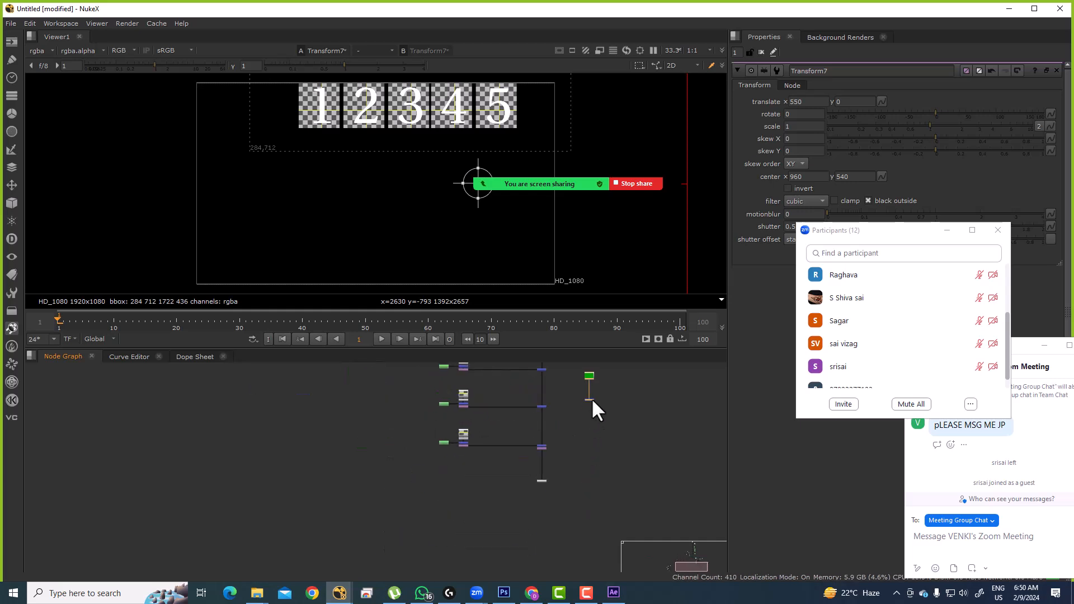
{"action": "scroll", "coordinate": [557, 446], "scroll_direction": "up", "scroll_amount": 6}
{"action": "left_click_drag", "start_coordinate": [515, 450], "coordinate": [516, 498]}
{"action": "scroll", "coordinate": [561, 481], "scroll_direction": "down", "scroll_amount": 3}
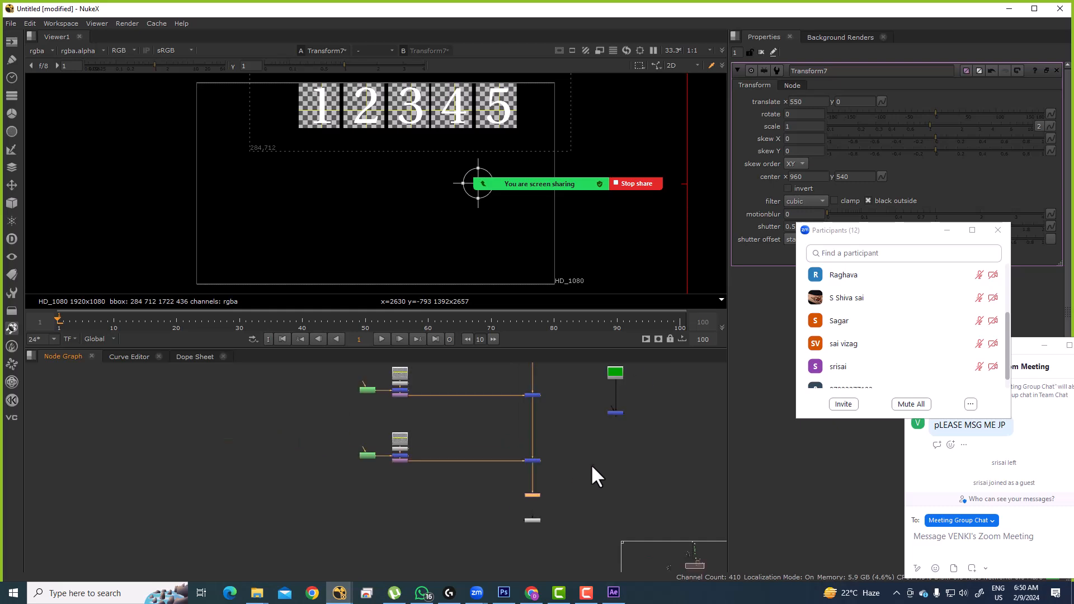
{"action": "scroll", "coordinate": [600, 449], "scroll_direction": "up", "scroll_amount": 3}
{"action": "left_click", "coordinate": [623, 415]}
{"action": "left_click_drag", "start_coordinate": [622, 388], "coordinate": [438, 553]}
{"action": "left_click_drag", "start_coordinate": [579, 473], "coordinate": [570, 496]}
Step: Connect the right merge's input to Transform7 and line Transform7 up level with Merge20
{"action": "key", "text": "1"}
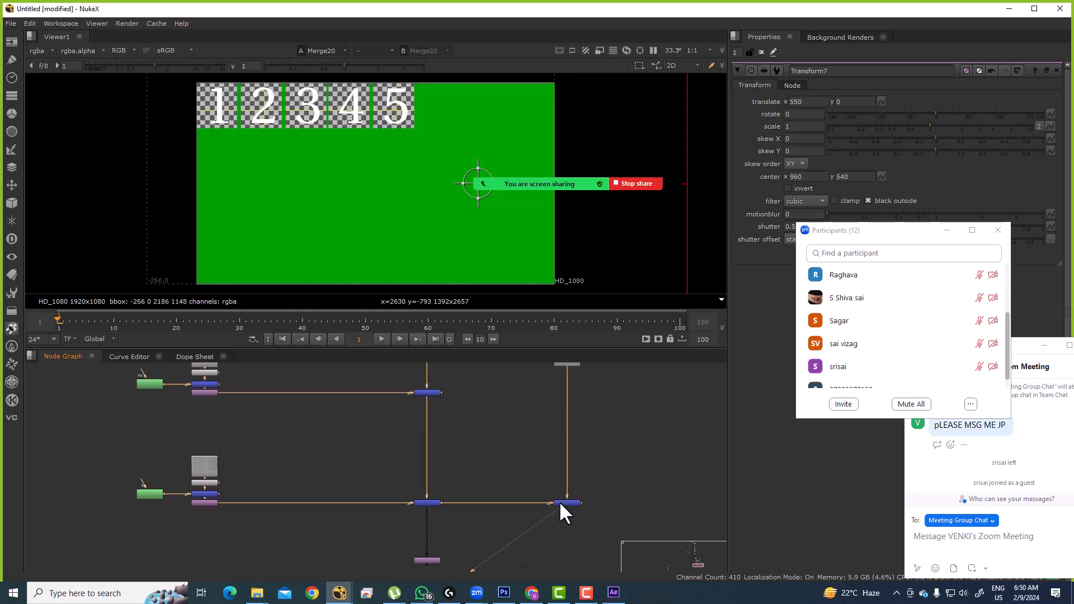
{"action": "left_click_drag", "start_coordinate": [467, 530], "coordinate": [461, 488]}
{"action": "scroll", "coordinate": [424, 512], "scroll_direction": "up", "scroll_amount": 3}
{"action": "left_click", "coordinate": [421, 524]}
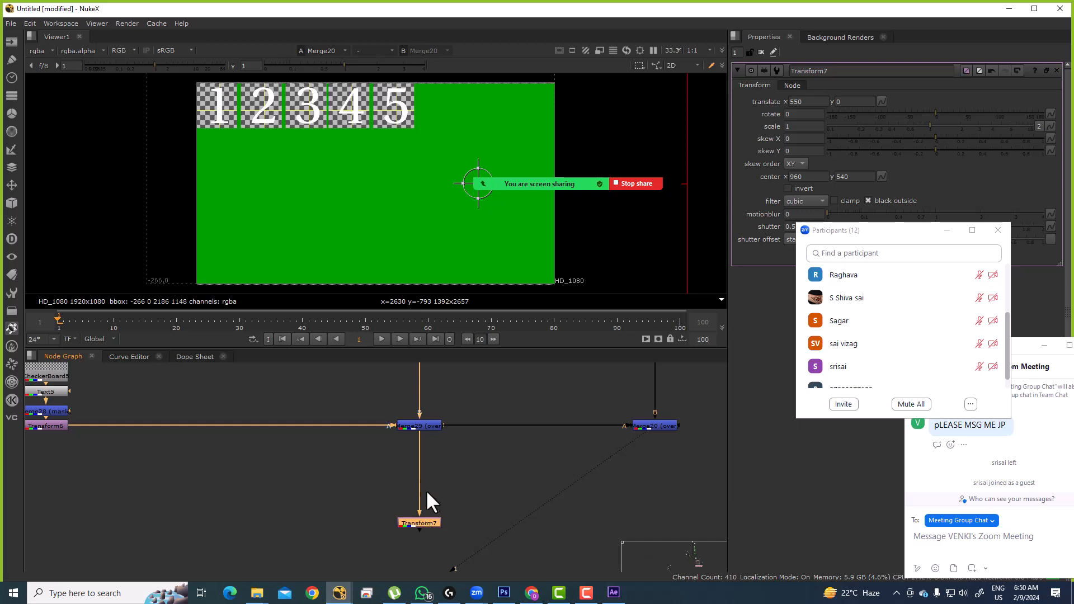
{"action": "scroll", "coordinate": [427, 453], "scroll_direction": "down", "scroll_amount": 3}
{"action": "left_click_drag", "start_coordinate": [421, 499], "coordinate": [428, 504]}
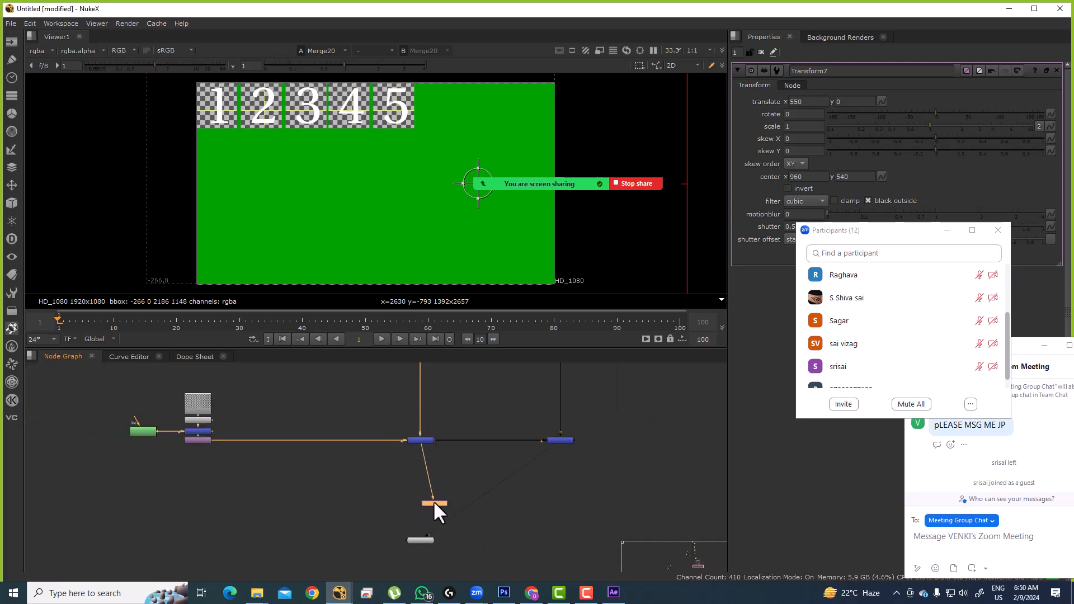
{"action": "key", "text": "1"}
{"action": "left_click_drag", "start_coordinate": [451, 443], "coordinate": [442, 502]}
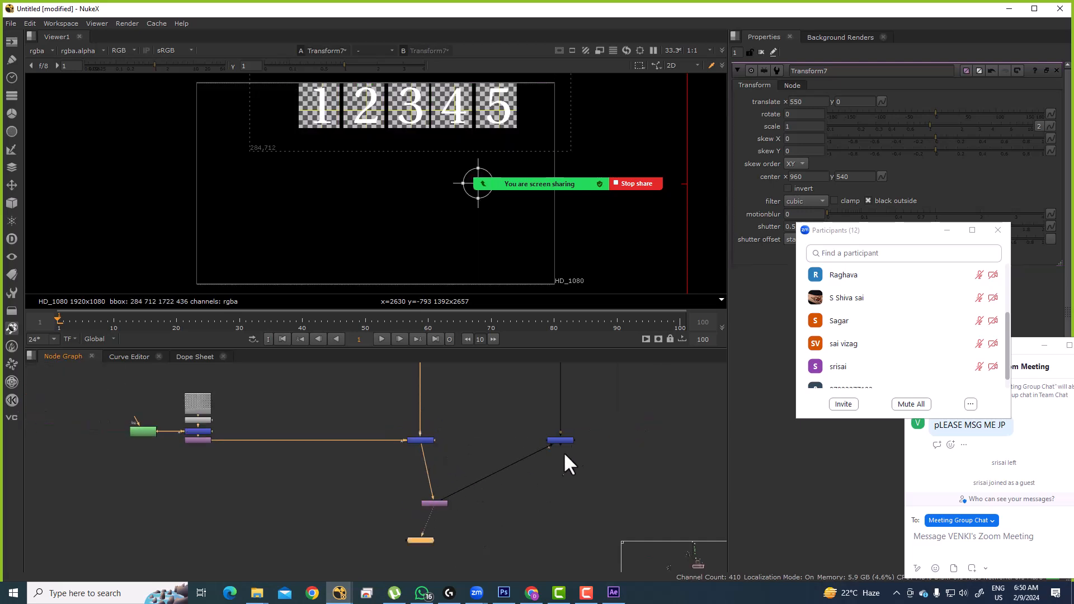
{"action": "mouse_move", "coordinate": [570, 438]}
{"action": "left_mouse_down"}
{"action": "mouse_move", "coordinate": [566, 485]}
{"action": "mouse_move", "coordinate": [565, 450]}
{"action": "left_mouse_up"}
{"action": "key", "text": "1"}
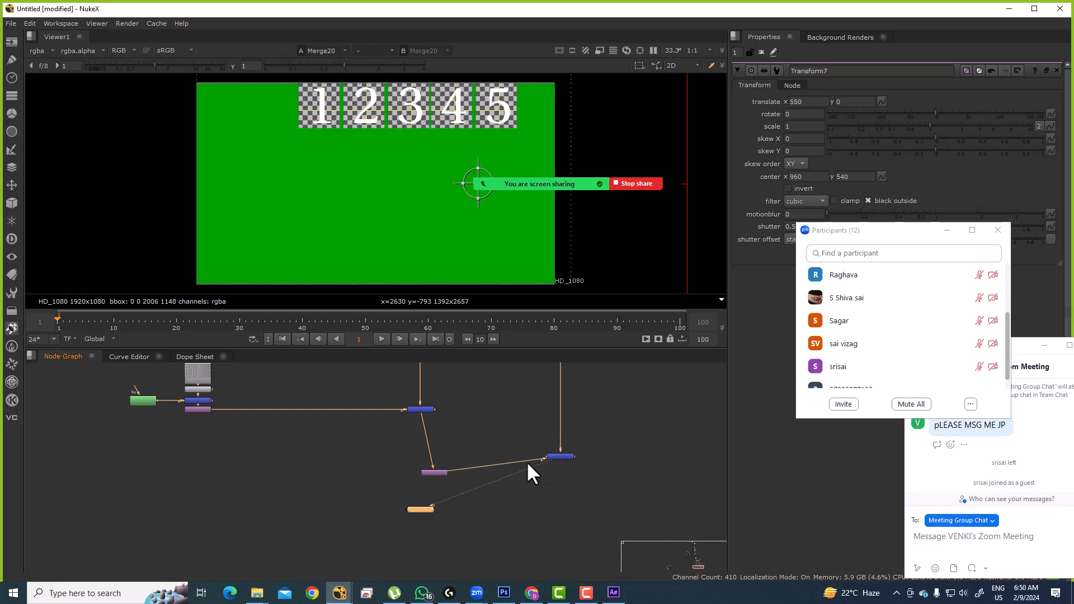
{"action": "left_click_drag", "start_coordinate": [441, 473], "coordinate": [427, 471]}
{"action": "mouse_move", "coordinate": [547, 457]}
{"action": "left_mouse_down"}
{"action": "mouse_move", "coordinate": [565, 463]}
{"action": "mouse_move", "coordinate": [560, 473]}
{"action": "left_mouse_up"}
Step: Change Transform7's translate x from 550 to 388
{"action": "left_click", "coordinate": [425, 468]}
{"action": "left_click", "coordinate": [809, 102]}
{"action": "scroll", "coordinate": [811, 103], "scroll_direction": "down", "scroll_amount": 12}
{"action": "left_click", "coordinate": [798, 104]}
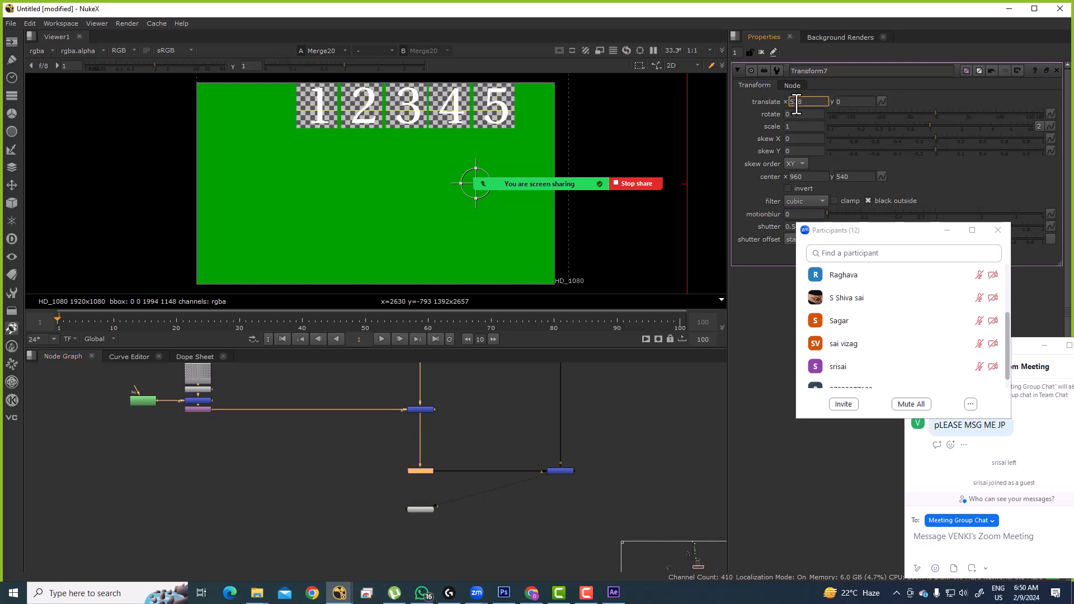
{"action": "scroll", "coordinate": [797, 104], "scroll_direction": "down", "scroll_amount": 15}
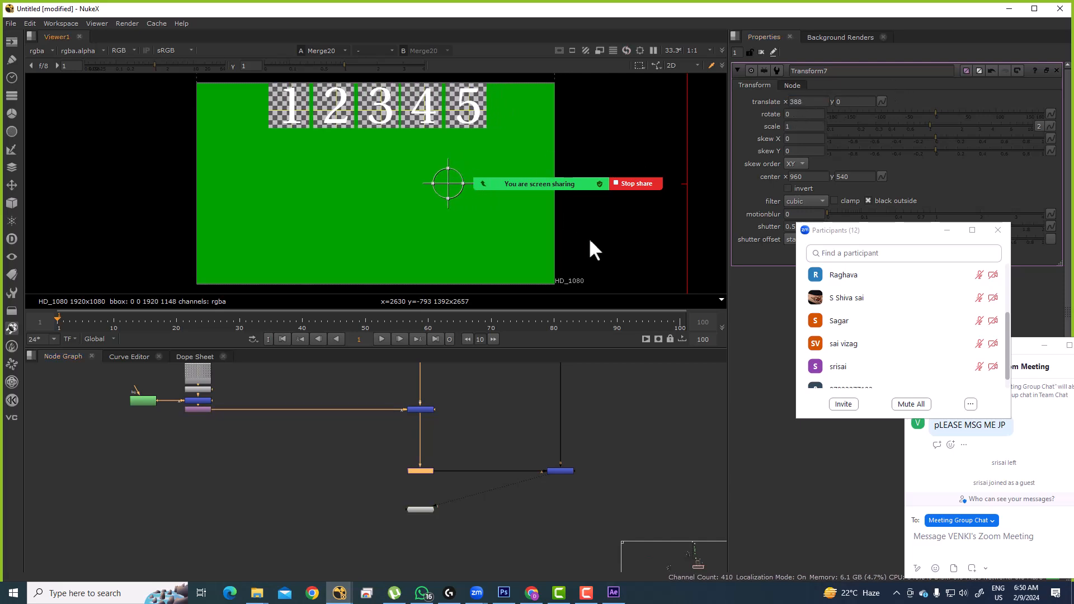
{"action": "left_click_drag", "start_coordinate": [250, 80], "coordinate": [492, 136]}
{"action": "left_click_drag", "start_coordinate": [392, 464], "coordinate": [534, 518]}
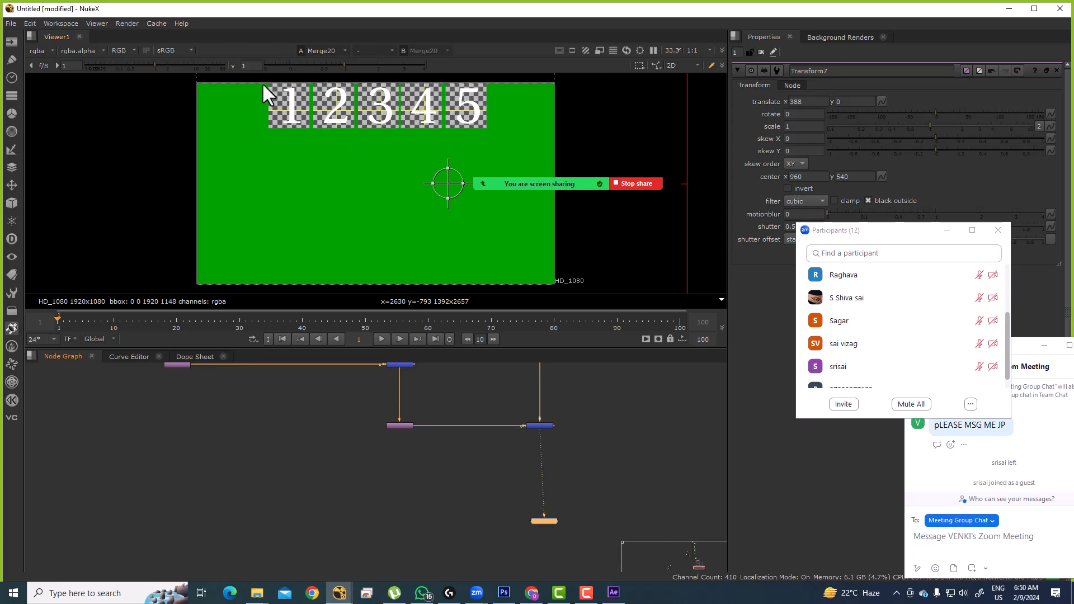
Step: Insert Merge30 before the Viewer and Transform8 between Transform7 and Merge30
{"action": "scroll", "coordinate": [377, 437], "scroll_direction": "down", "scroll_amount": 4}
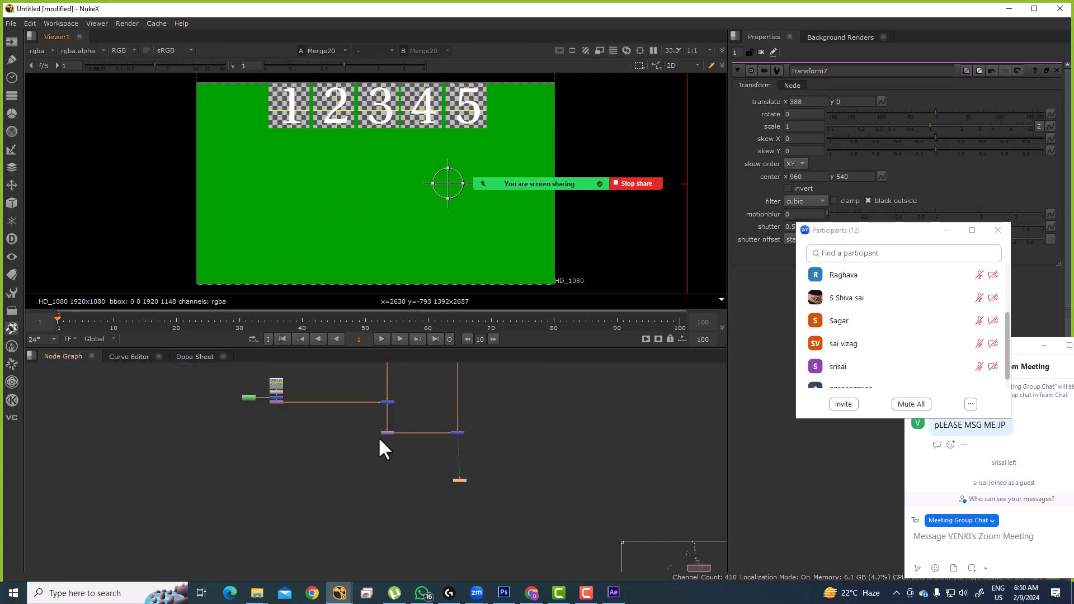
{"action": "scroll", "coordinate": [523, 447], "scroll_direction": "up", "scroll_amount": 4}
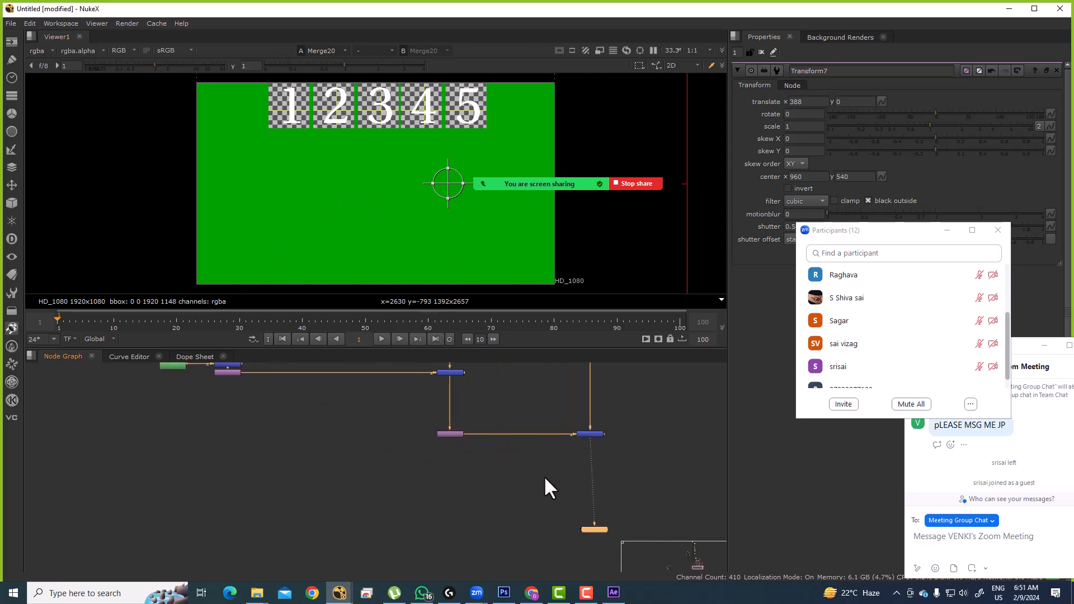
{"action": "key", "text": "1"}
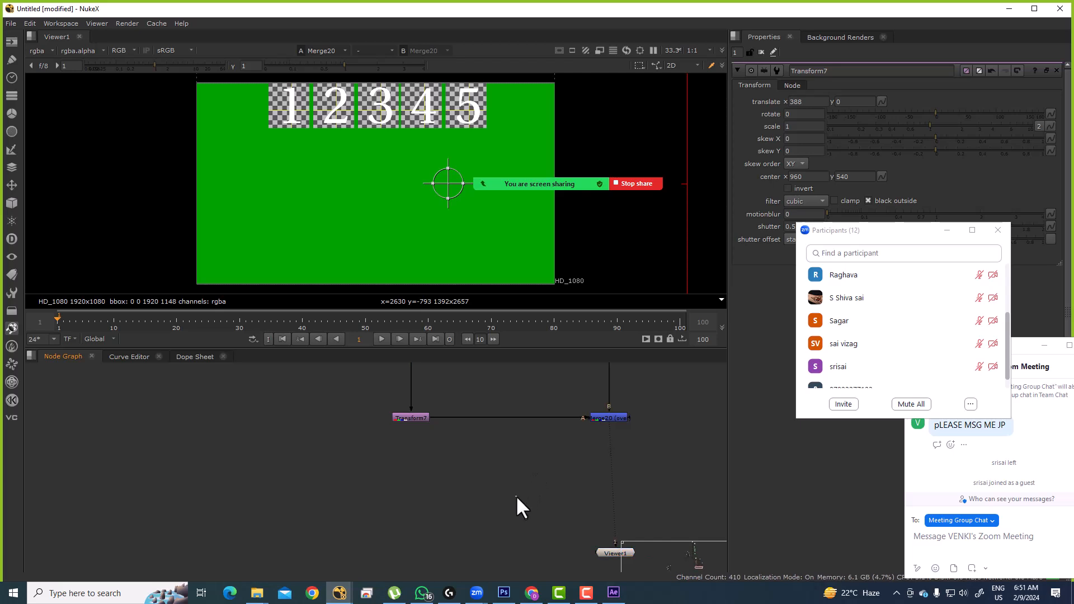
{"action": "left_click_drag", "start_coordinate": [672, 391], "coordinate": [558, 471]}
{"action": "key", "text": "1"}
{"action": "left_click", "coordinate": [541, 510]}
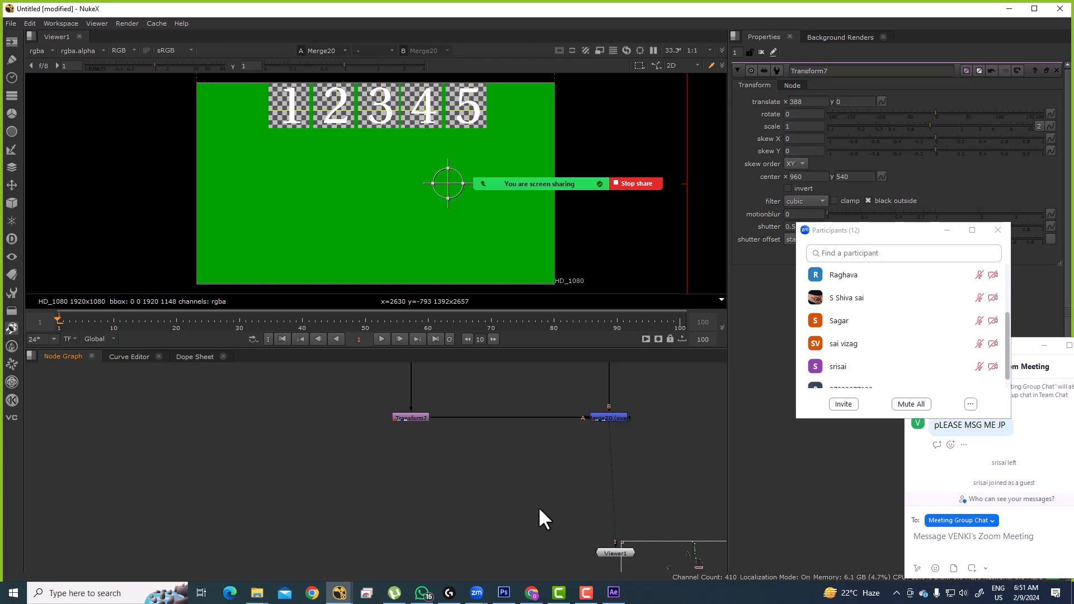
{"action": "key", "text": "m"}
{"action": "left_click_drag", "start_coordinate": [591, 514], "coordinate": [411, 414]}
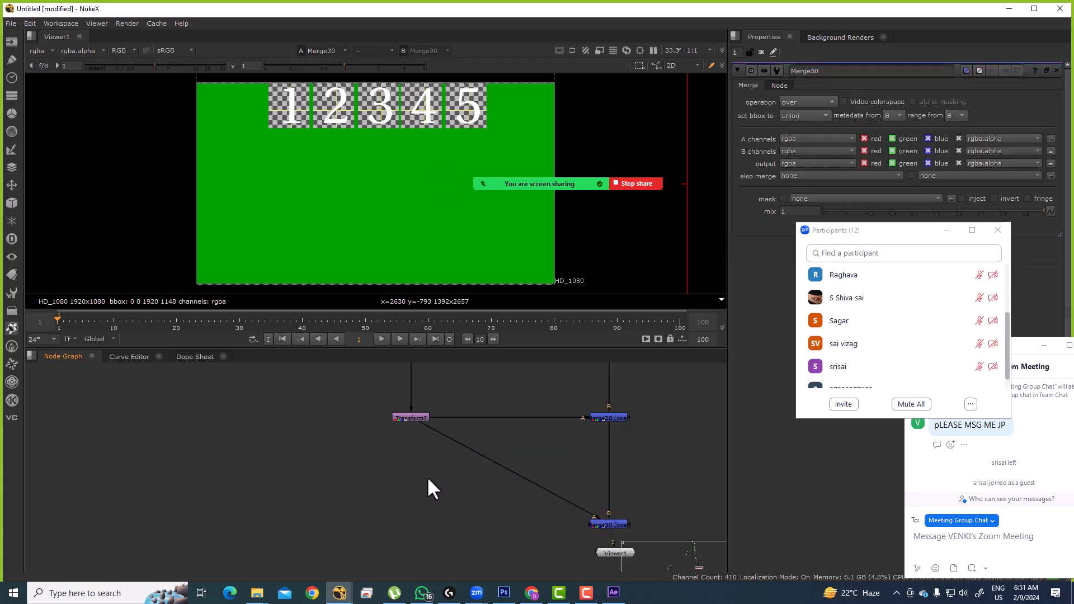
{"action": "key", "text": "t"}
{"action": "left_click_drag", "start_coordinate": [432, 478], "coordinate": [413, 523]}
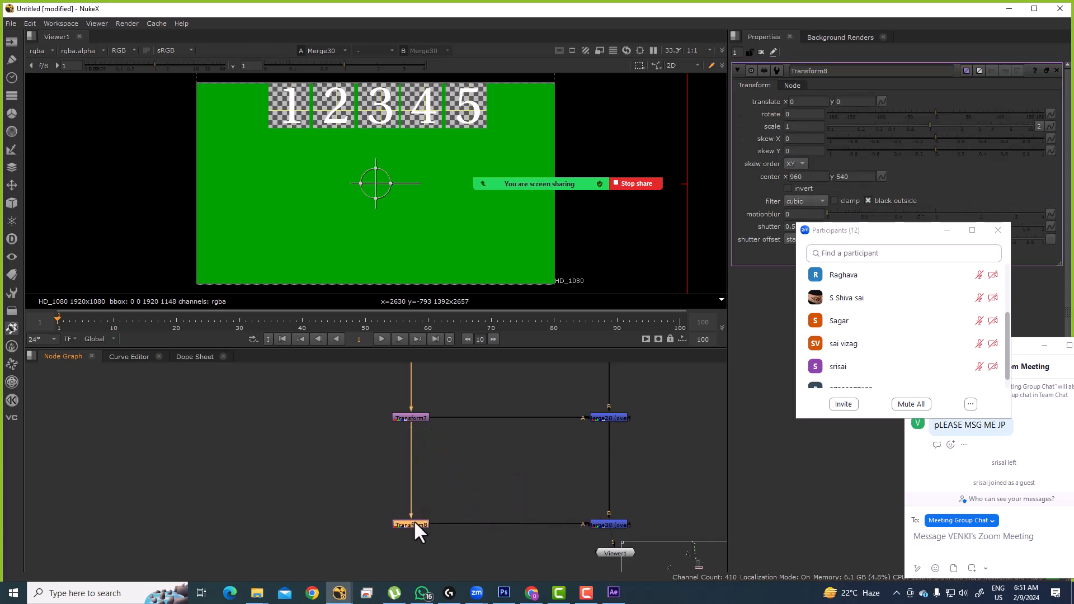
Step: Set Transform8's translate y to -289
{"action": "left_click", "coordinate": [847, 105]}
{"action": "scroll", "coordinate": [846, 107], "scroll_direction": "down", "scroll_amount": 18}
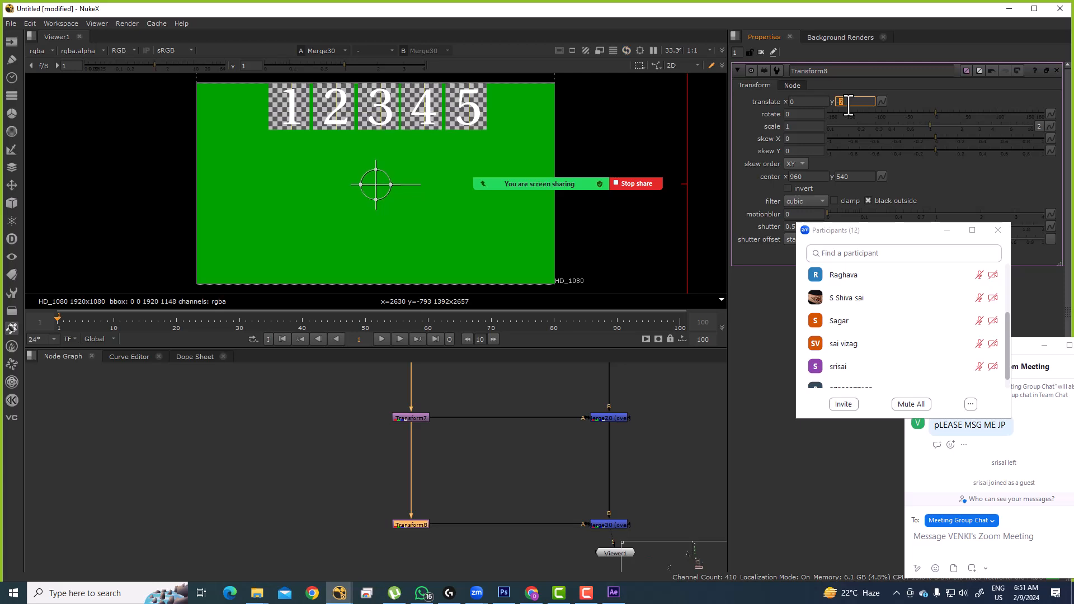
{"action": "left_click", "coordinate": [842, 105]}
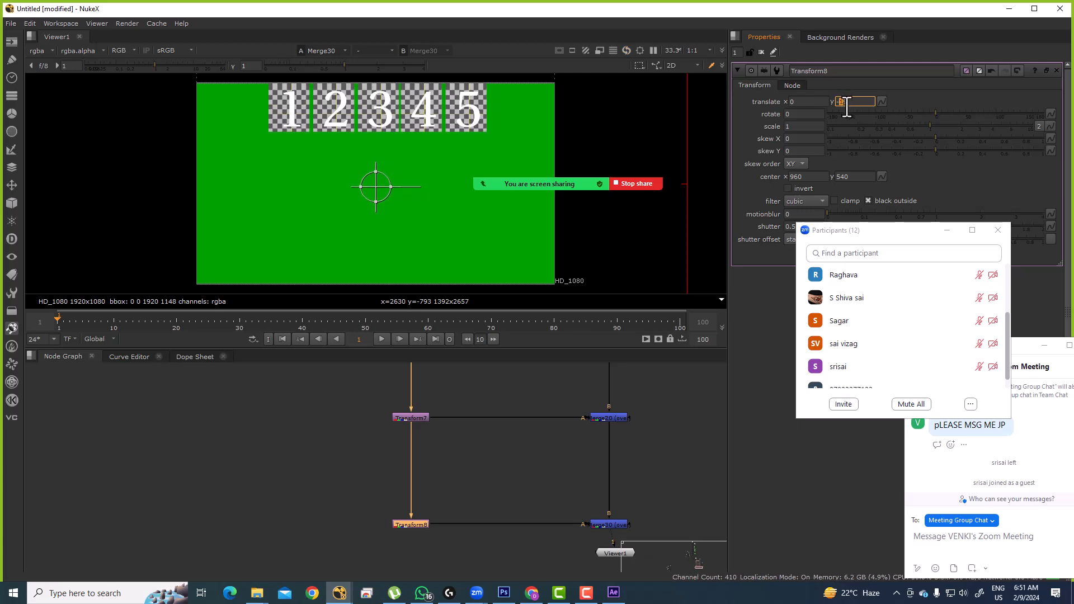
{"action": "scroll", "coordinate": [845, 105], "scroll_direction": "down", "scroll_amount": 13}
{"action": "scroll", "coordinate": [844, 105], "scroll_direction": "down", "scroll_amount": 15}
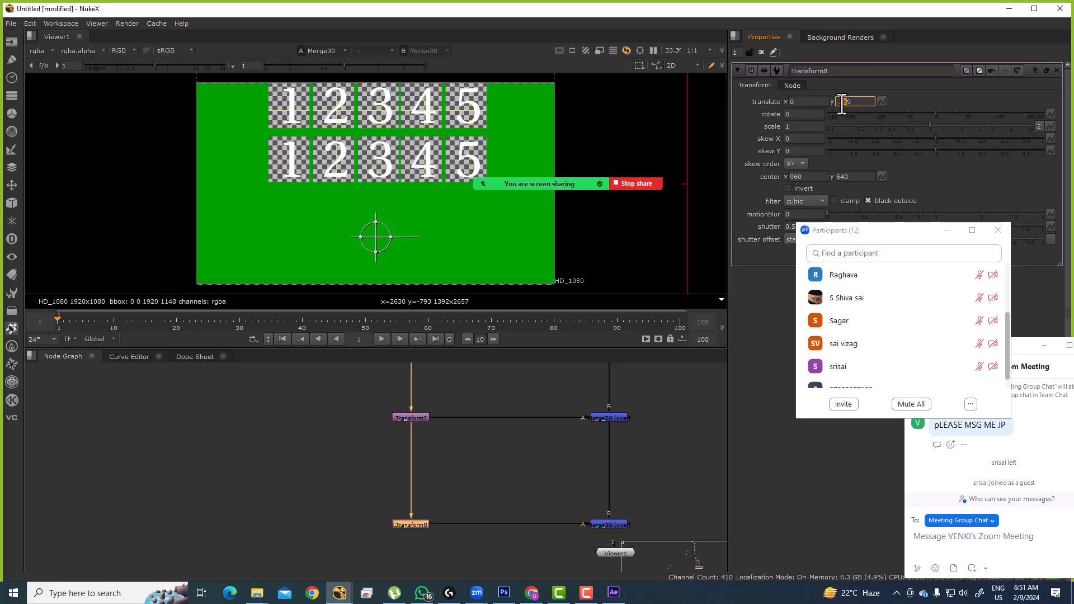
{"action": "scroll", "coordinate": [494, 470], "scroll_direction": "down", "scroll_amount": 5}
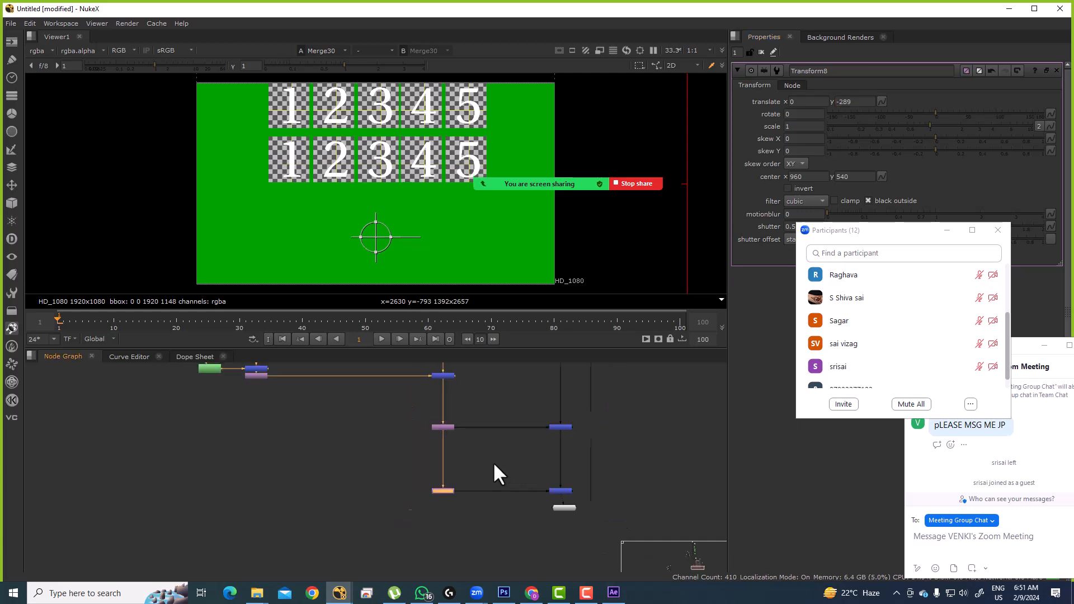
{"action": "left_click_drag", "start_coordinate": [514, 426], "coordinate": [498, 501]}
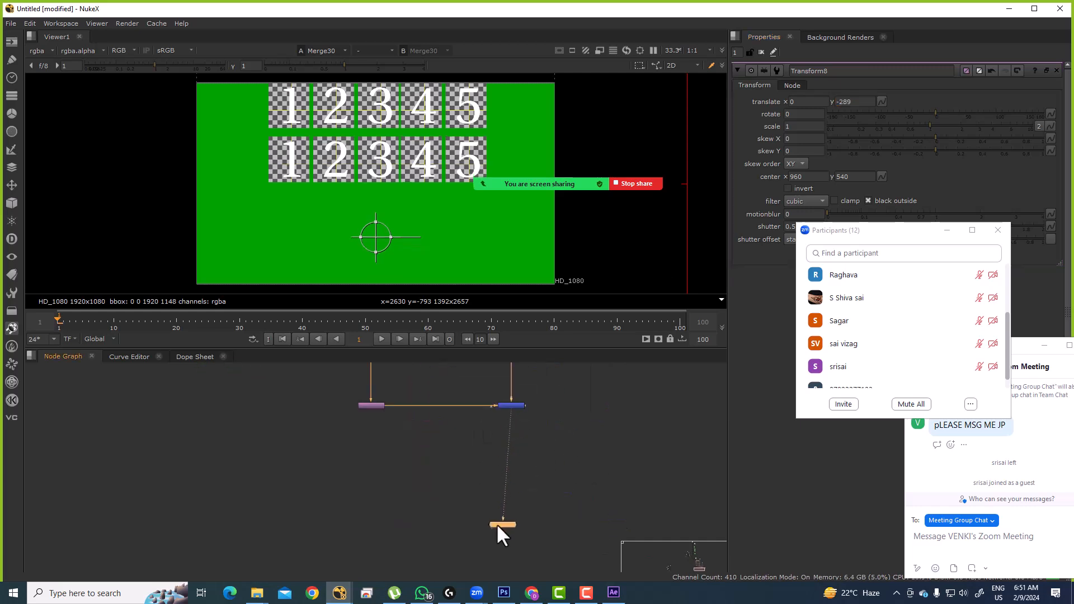
Step: Paste a copy of the Transform below the other and add Merge31 between Merge30 and the Viewer
{"action": "left_click_drag", "start_coordinate": [341, 431], "coordinate": [353, 455]}
{"action": "left_click_drag", "start_coordinate": [306, 402], "coordinate": [427, 452]}
{"action": "left_click", "coordinate": [392, 488]}
{"action": "key", "text": "ctrl+v"}
{"action": "left_click_drag", "start_coordinate": [391, 483], "coordinate": [381, 429]}
{"action": "left_click_drag", "start_coordinate": [484, 412], "coordinate": [589, 468]}
{"action": "left_click_drag", "start_coordinate": [387, 488], "coordinate": [380, 488]}
{"action": "key", "text": "m"}
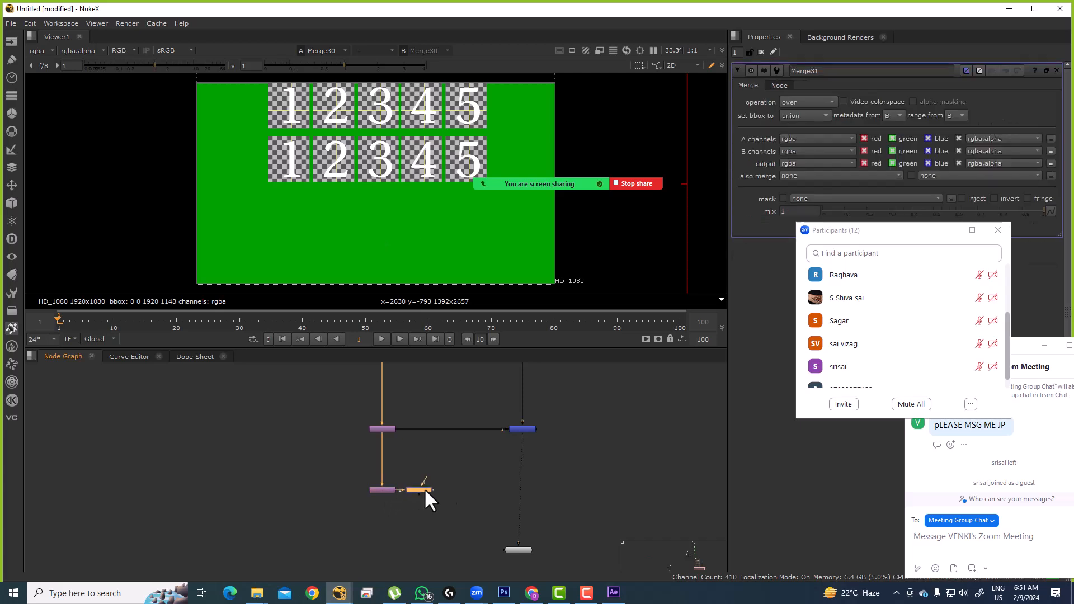
{"action": "left_click_drag", "start_coordinate": [541, 486], "coordinate": [528, 488]}
{"action": "left_click", "coordinate": [452, 485]}
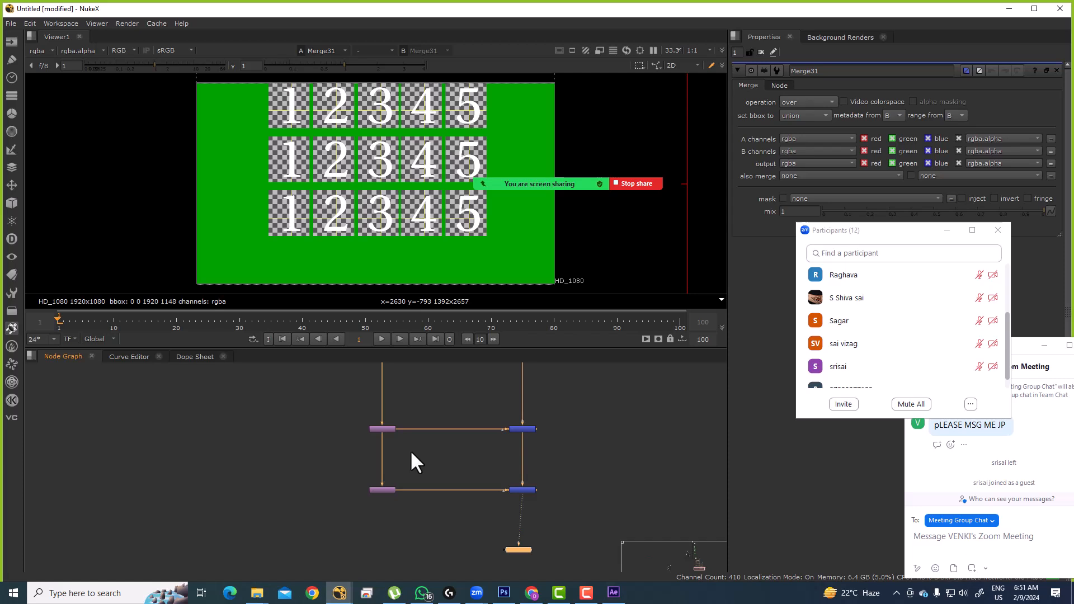
Step: Paste another Transform and Merge pair above the Viewer and chain it to the Transform above
{"action": "left_click_drag", "start_coordinate": [466, 489], "coordinate": [449, 436]}
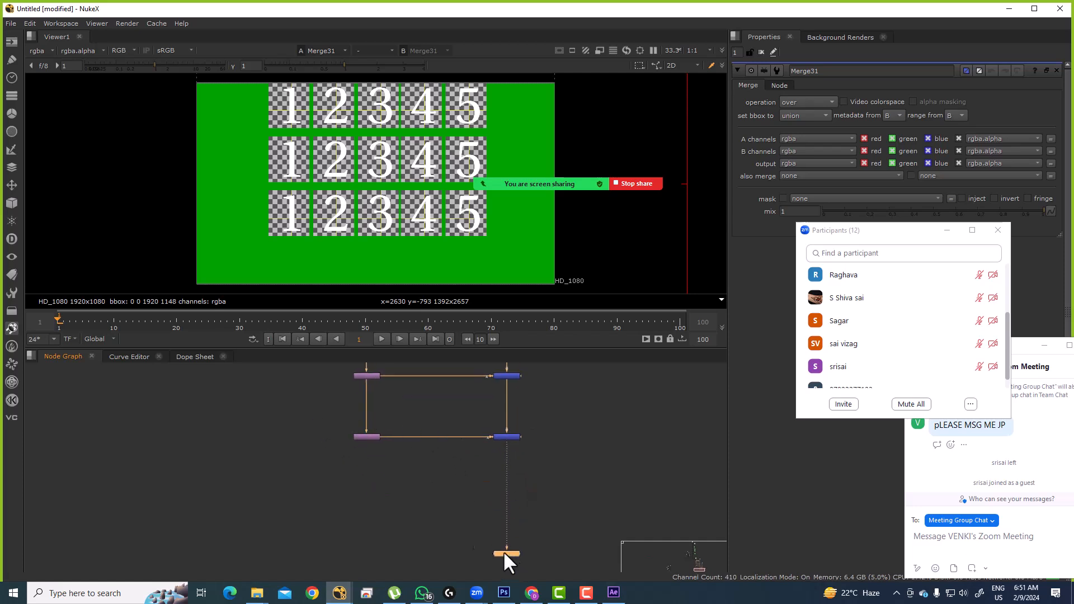
{"action": "key", "text": "ctrl+v"}
{"action": "left_click_drag", "start_coordinate": [603, 497], "coordinate": [506, 502]}
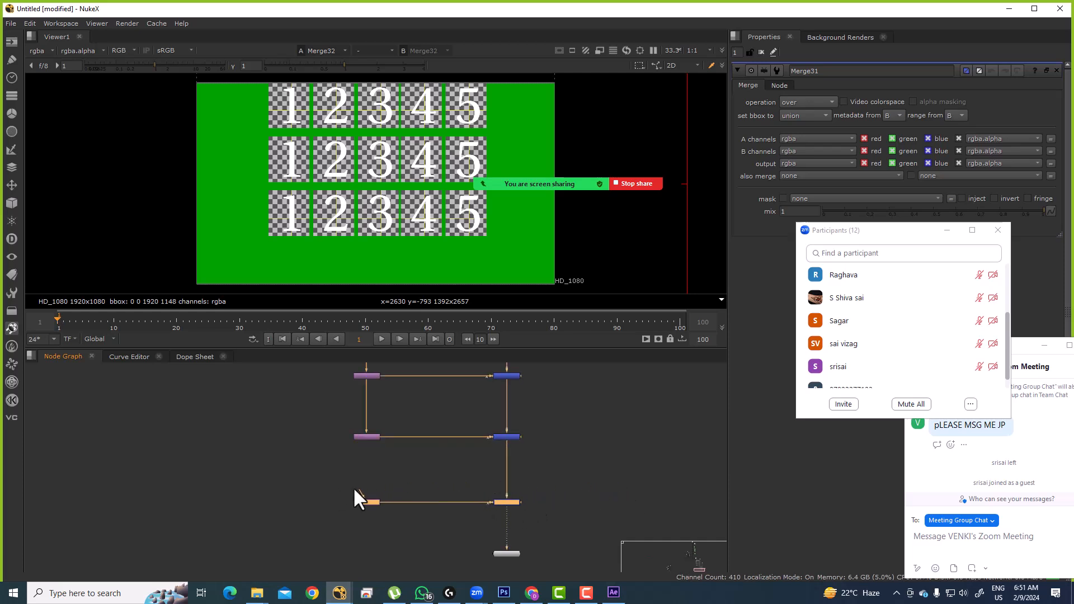
{"action": "left_click_drag", "start_coordinate": [361, 452], "coordinate": [366, 440]}
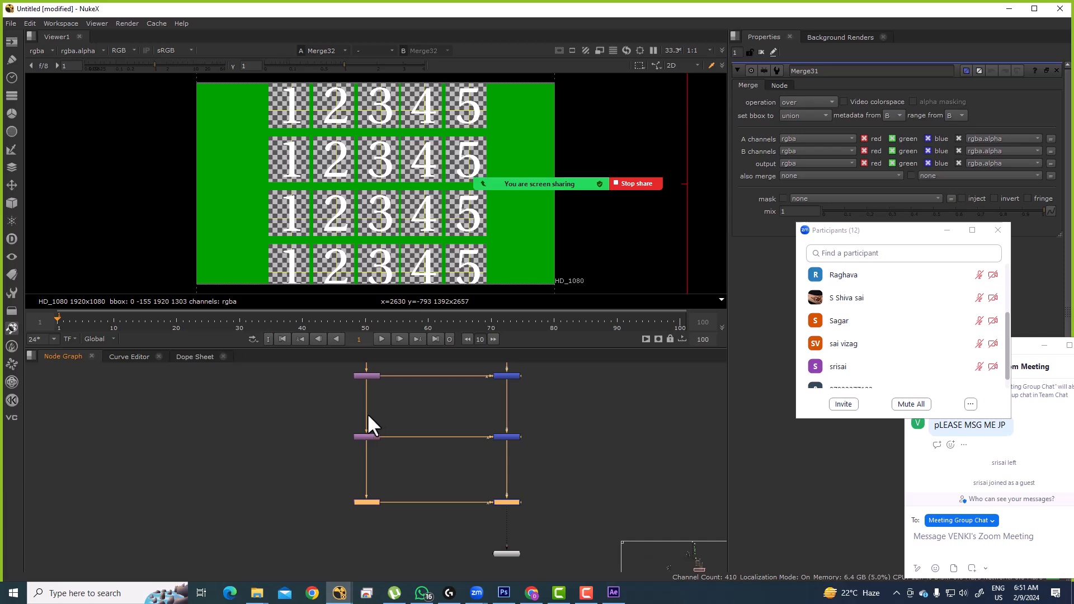
{"action": "scroll", "coordinate": [490, 417], "scroll_direction": "down", "scroll_amount": 5}
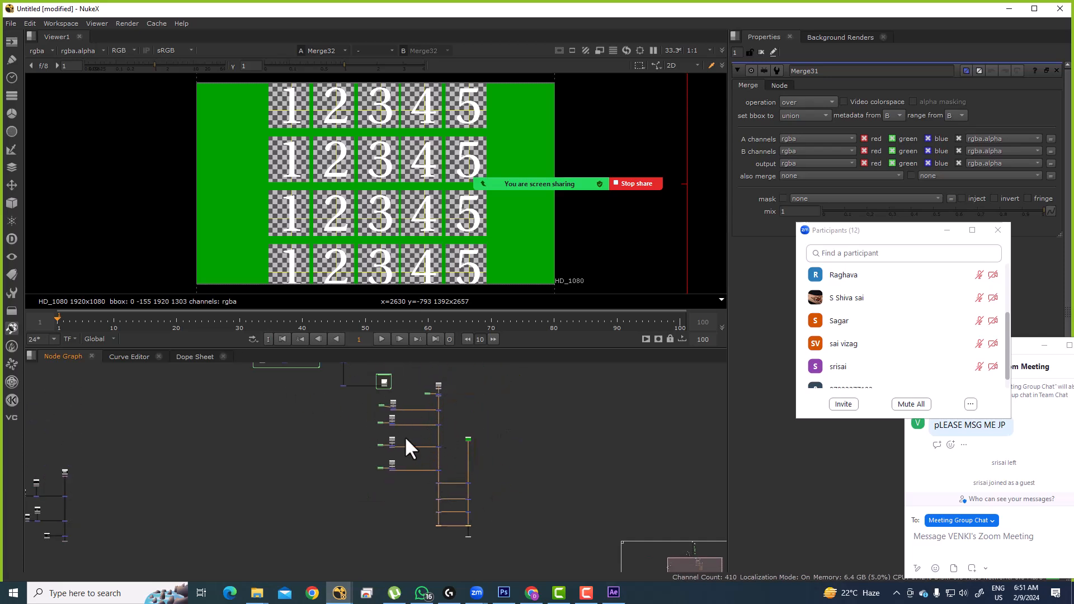
{"action": "scroll", "coordinate": [447, 392], "scroll_direction": "up", "scroll_amount": 6}
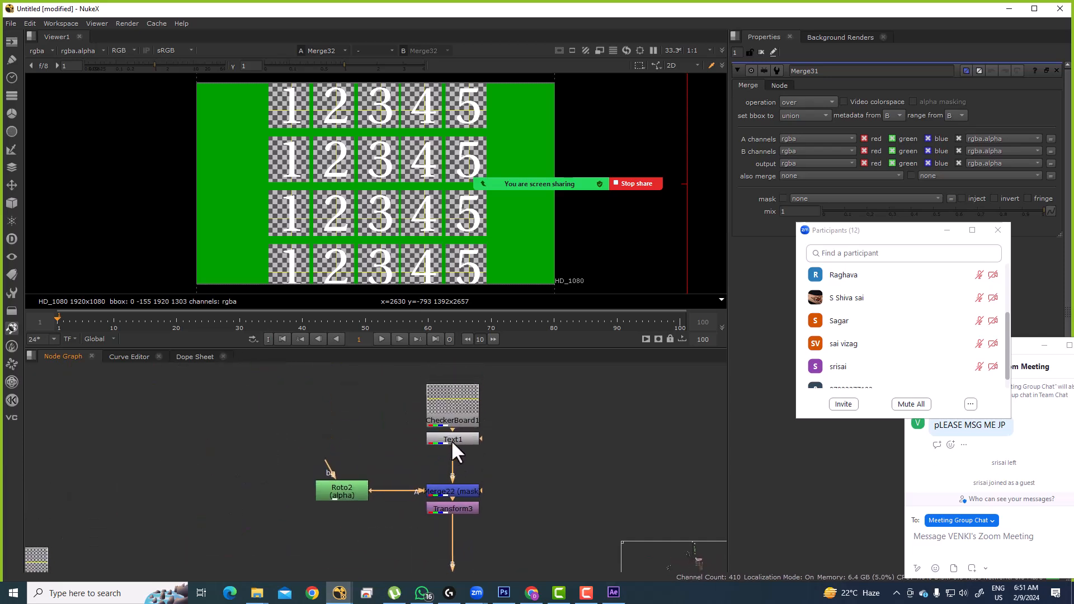
Step: Insert Grade1 between Text1 and Merge22, tint its multiply pink, then extract and delete it
{"action": "key", "text": "g"}
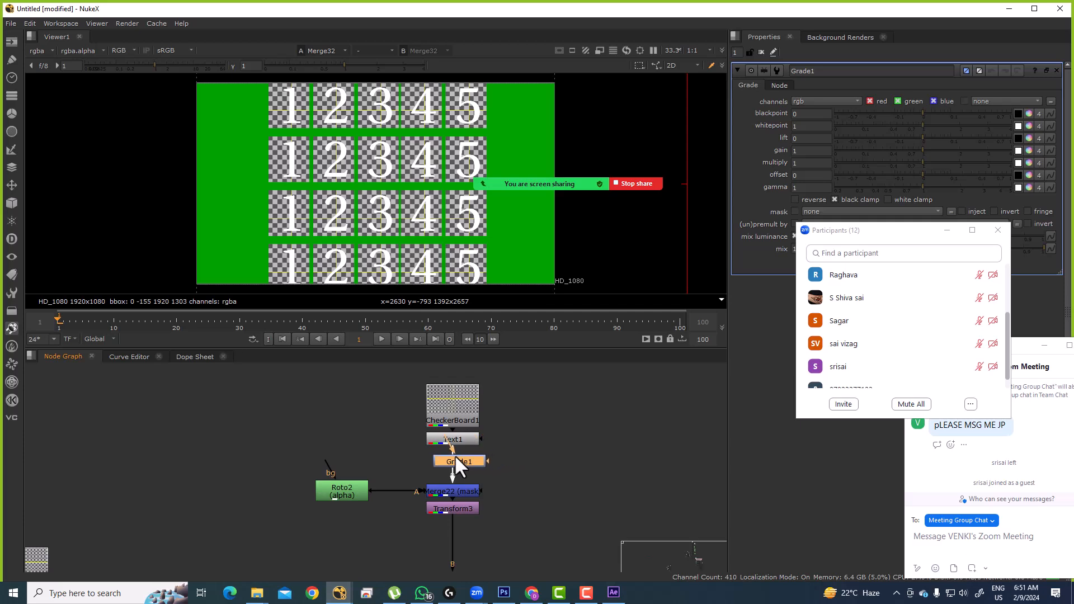
{"action": "left_click_drag", "start_coordinate": [454, 457], "coordinate": [455, 457]}
{"action": "left_click", "coordinate": [1029, 162]}
{"action": "left_click", "coordinate": [684, 430]}
{"action": "left_click_drag", "start_coordinate": [683, 429], "coordinate": [713, 455]}
{"action": "scroll", "coordinate": [429, 418], "scroll_direction": "up", "scroll_amount": 5}
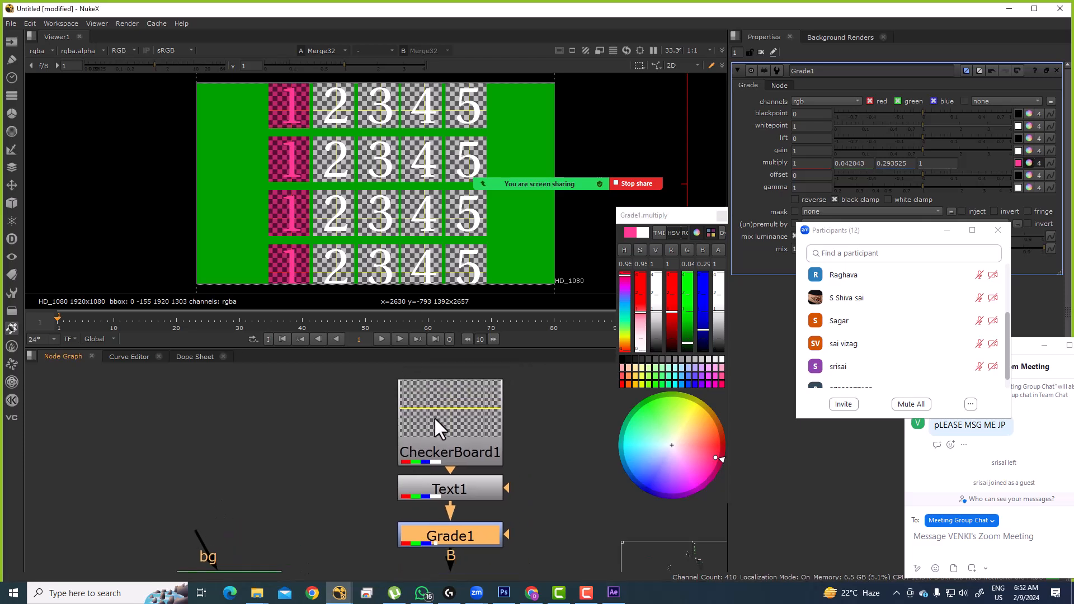
{"action": "left_click", "coordinate": [455, 488]}
{"action": "scroll", "coordinate": [444, 447], "scroll_direction": "down", "scroll_amount": 3}
{"action": "left_click", "coordinate": [430, 462]}
{"action": "scroll", "coordinate": [435, 464], "scroll_direction": "down", "scroll_amount": 2}
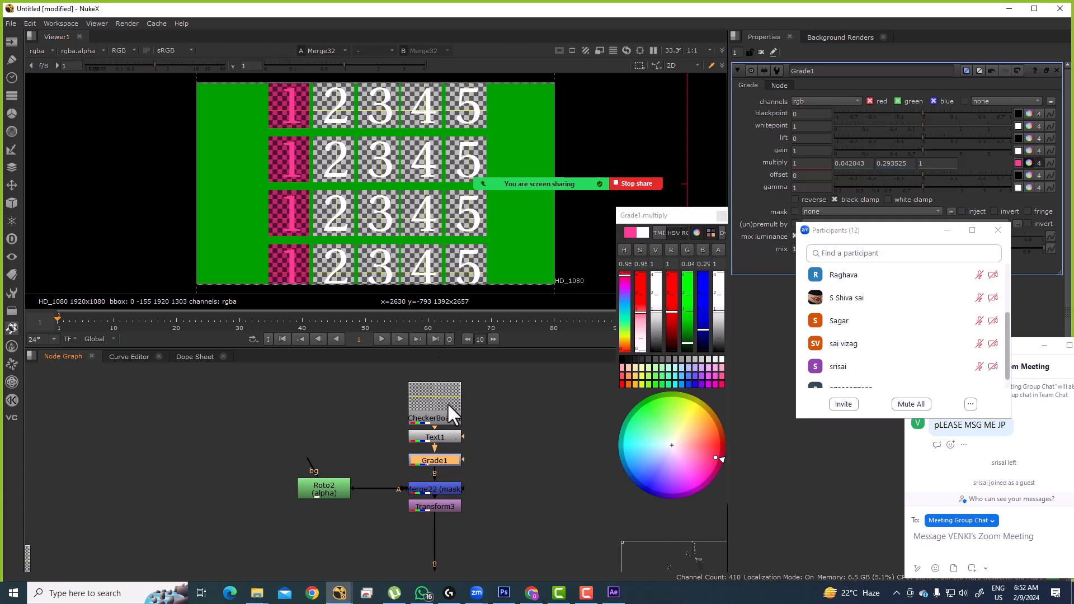
{"action": "key", "text": "ctrl+shift+x"}
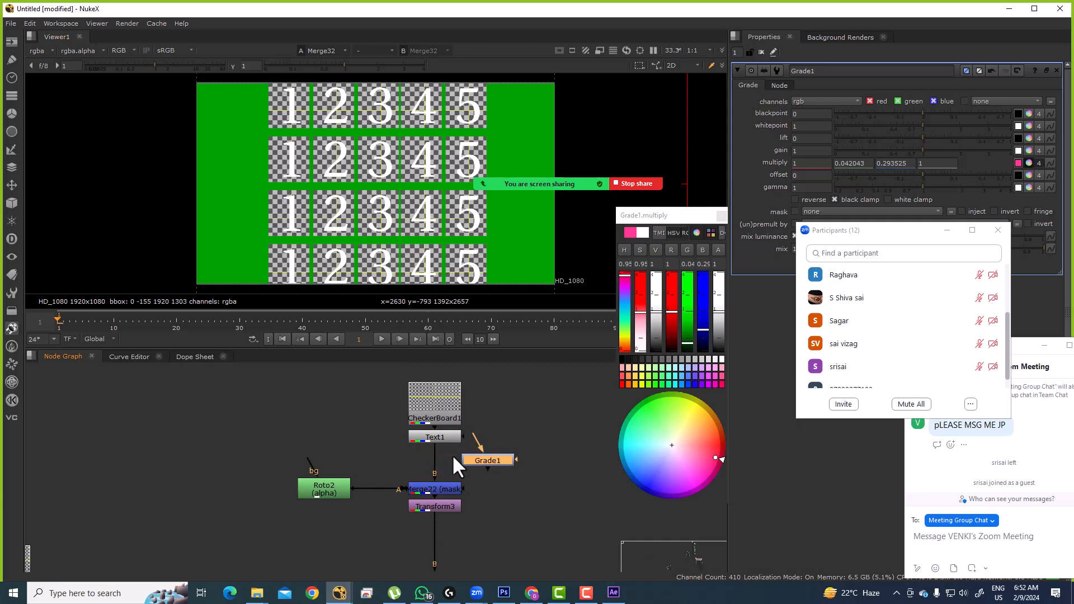
{"action": "key", "text": "Delete"}
Step: Add and delete a Grade under CheckerBoard1, then reopen Text1's properties
{"action": "double_click", "coordinate": [439, 437]}
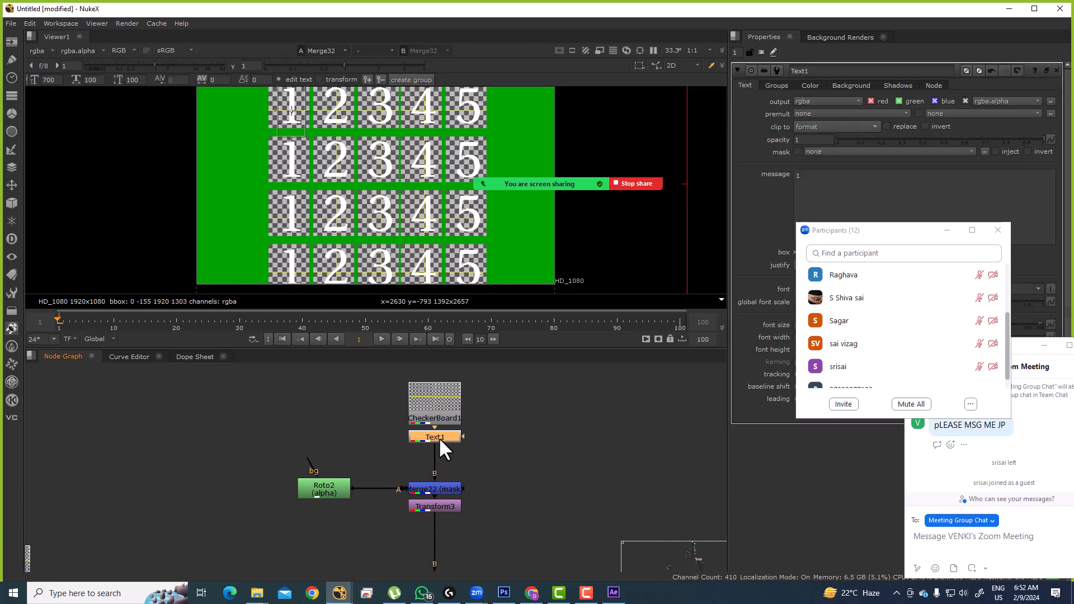
{"action": "left_click", "coordinate": [438, 415]}
{"action": "left_click_drag", "start_coordinate": [438, 415], "coordinate": [436, 400]}
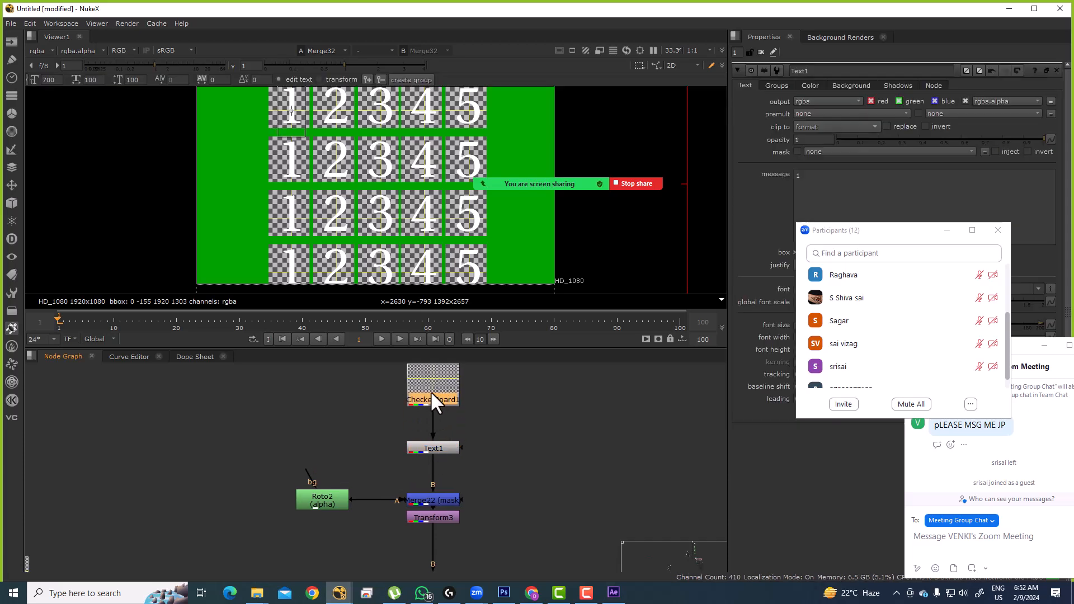
{"action": "key", "text": "g"}
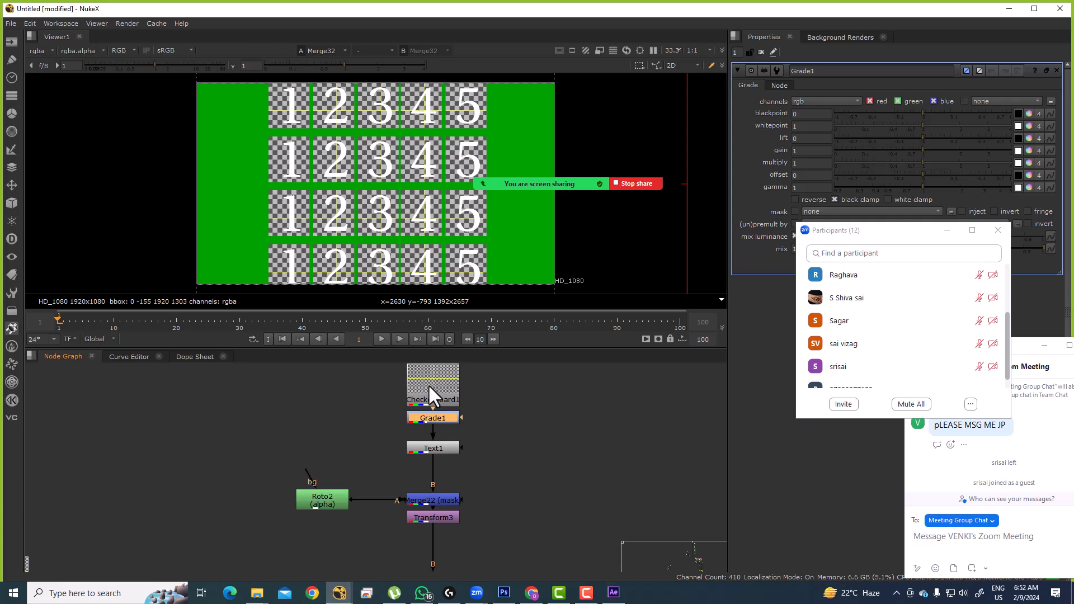
{"action": "key", "text": "Delete"}
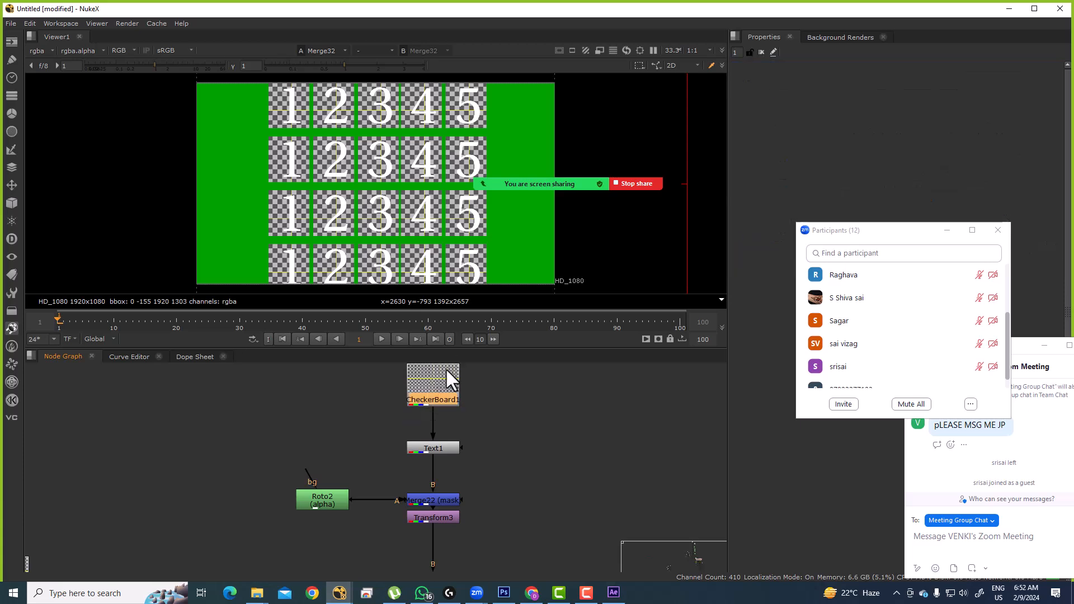
{"action": "double_click", "coordinate": [434, 448]}
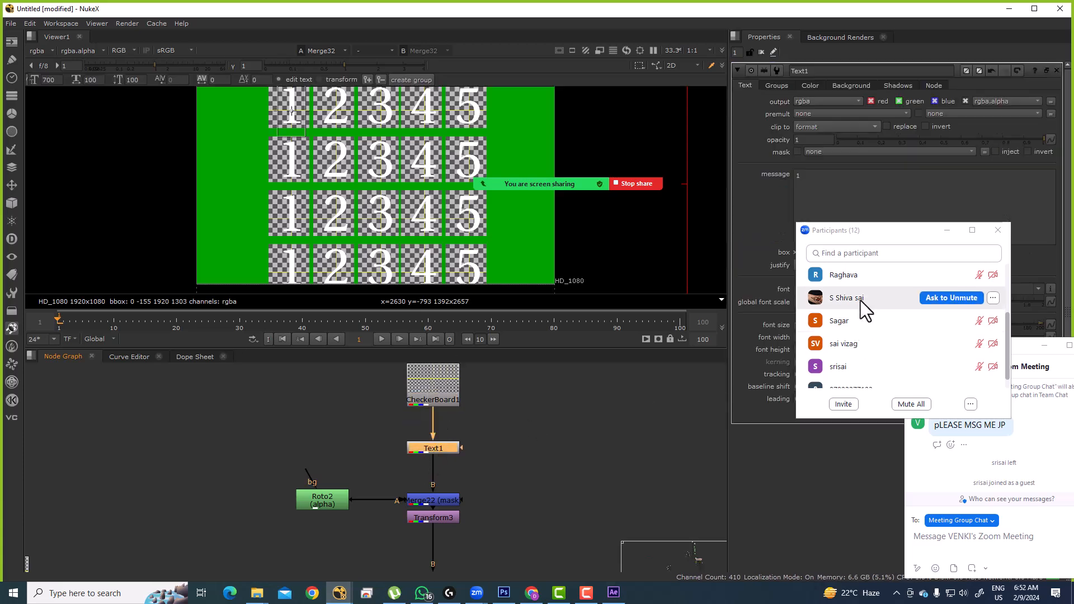
{"action": "left_click_drag", "start_coordinate": [845, 231], "coordinate": [802, 410]}
Step: Try a blue colour on Text1's text, then undo it back to white
{"action": "left_click_drag", "start_coordinate": [816, 184], "coordinate": [781, 166]}
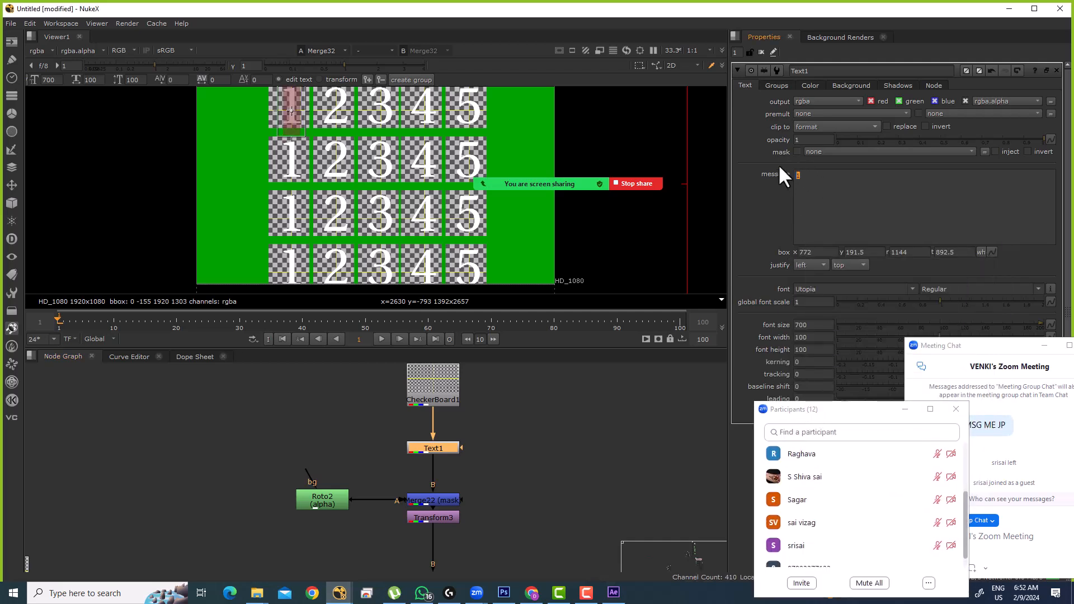
{"action": "left_click_drag", "start_coordinate": [857, 210], "coordinate": [793, 166]}
{"action": "left_click", "coordinate": [806, 85]}
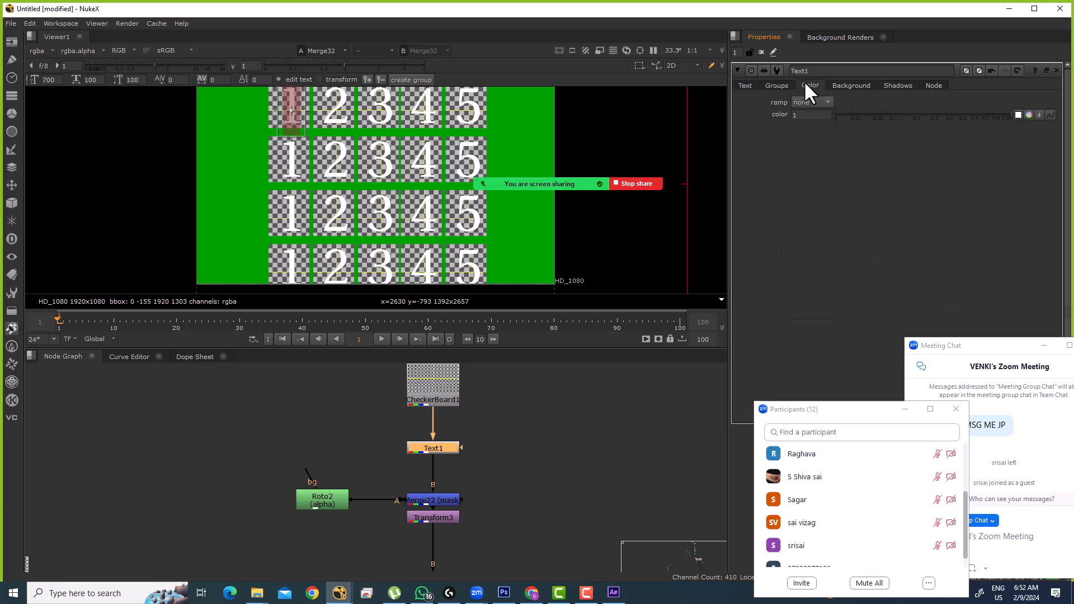
{"action": "left_click", "coordinate": [1029, 115]}
{"action": "mouse_move", "coordinate": [855, 126]}
{"action": "left_mouse_down"}
{"action": "mouse_move", "coordinate": [957, 126]}
{"action": "mouse_move", "coordinate": [857, 141]}
{"action": "left_mouse_up"}
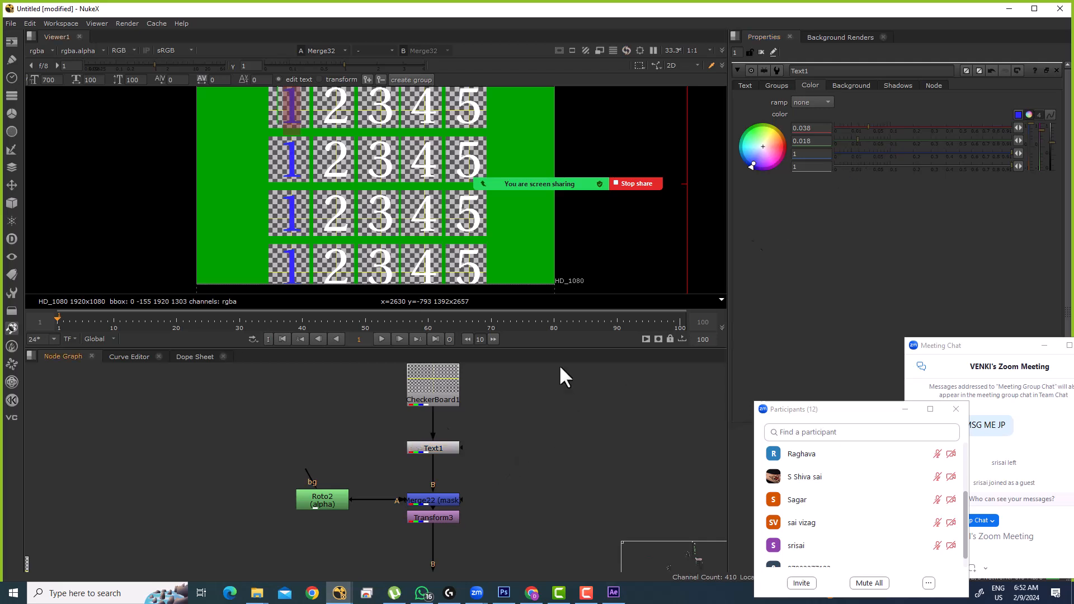
{"action": "key", "text": "ctrl+z"}
{"action": "key", "text": "ctrl+z"}
Step: Extract Text1 and merge it over CheckerBoard1 with a new Merge33
{"action": "left_click_drag", "start_coordinate": [479, 429], "coordinate": [408, 465]}
{"action": "key", "text": "ctrl+shift+x"}
{"action": "left_click_drag", "start_coordinate": [491, 449], "coordinate": [519, 407]}
{"action": "left_click", "coordinate": [488, 448]}
{"action": "key", "text": "m"}
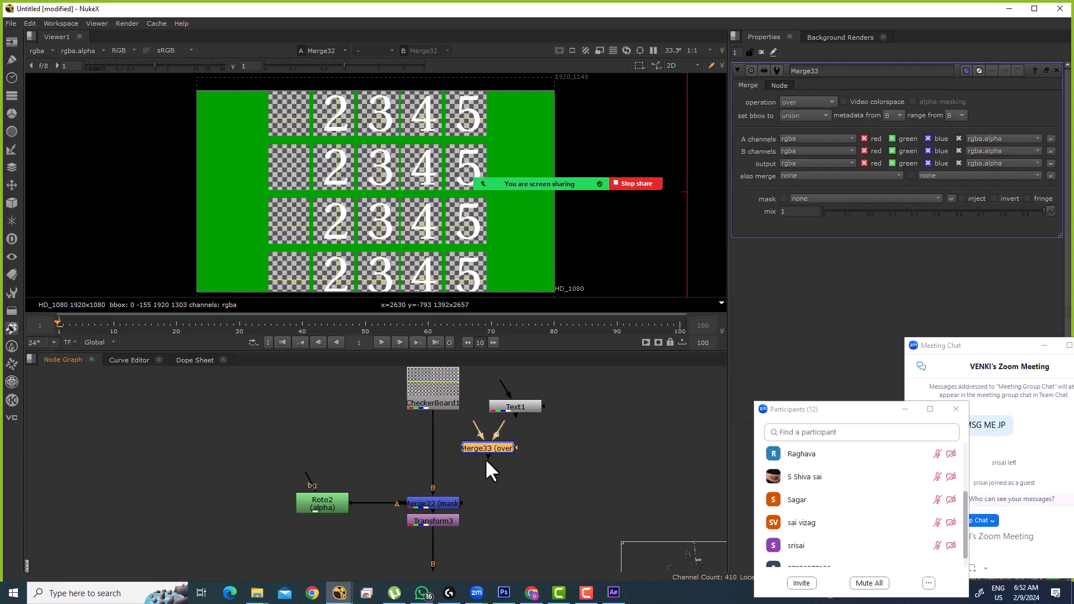
{"action": "left_click_drag", "start_coordinate": [462, 452], "coordinate": [425, 448]}
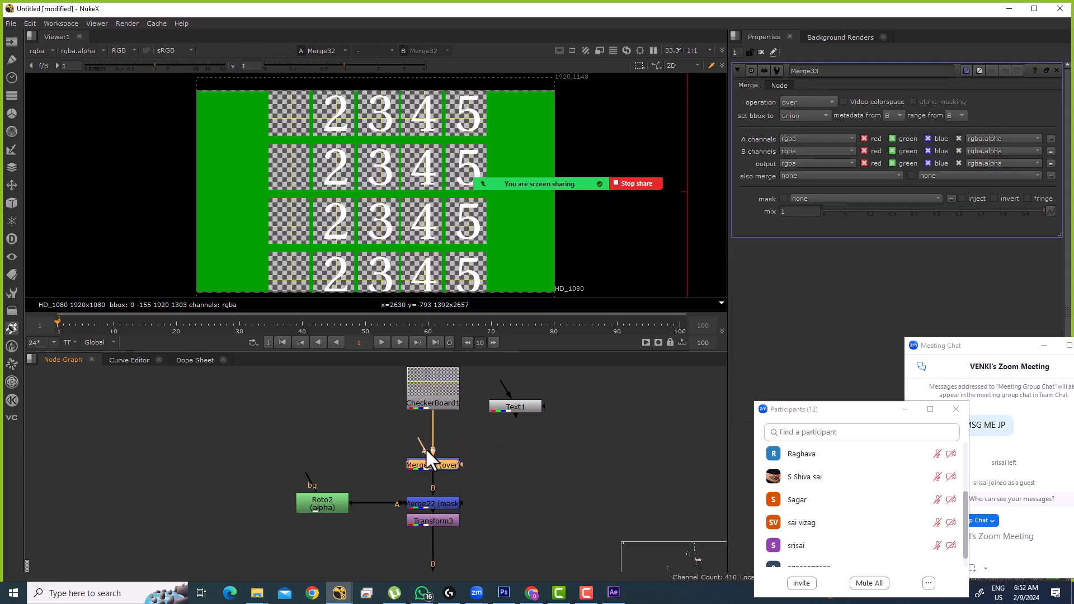
{"action": "left_click_drag", "start_coordinate": [469, 415], "coordinate": [519, 400]}
Step: Add Grade1 after Text1 with gain 1, 0.475, 0.949 to tint the text pink
{"action": "left_click", "coordinate": [517, 404]}
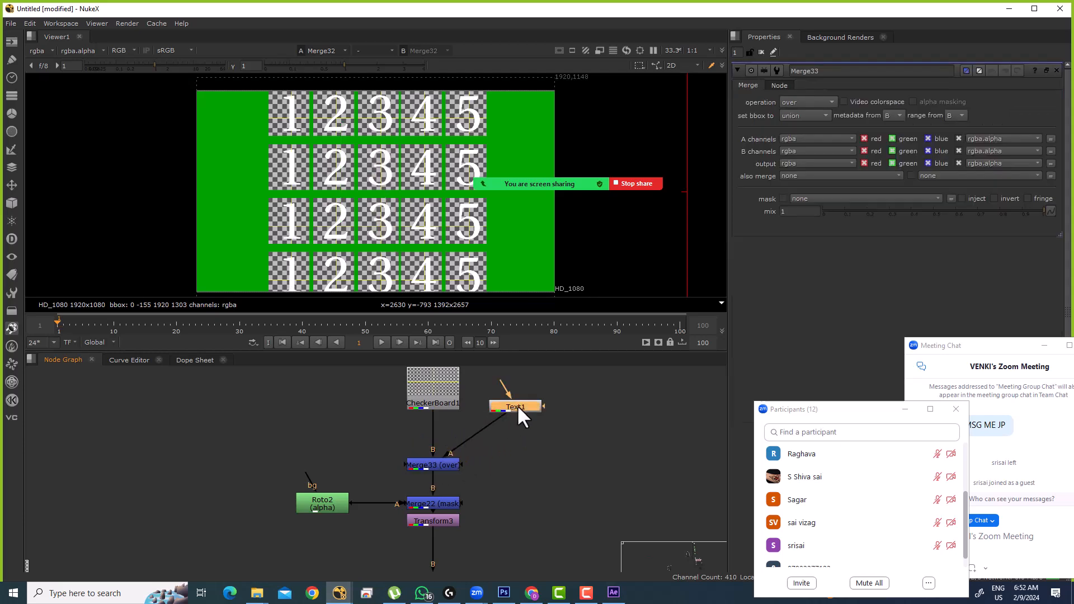
{"action": "key", "text": "g"}
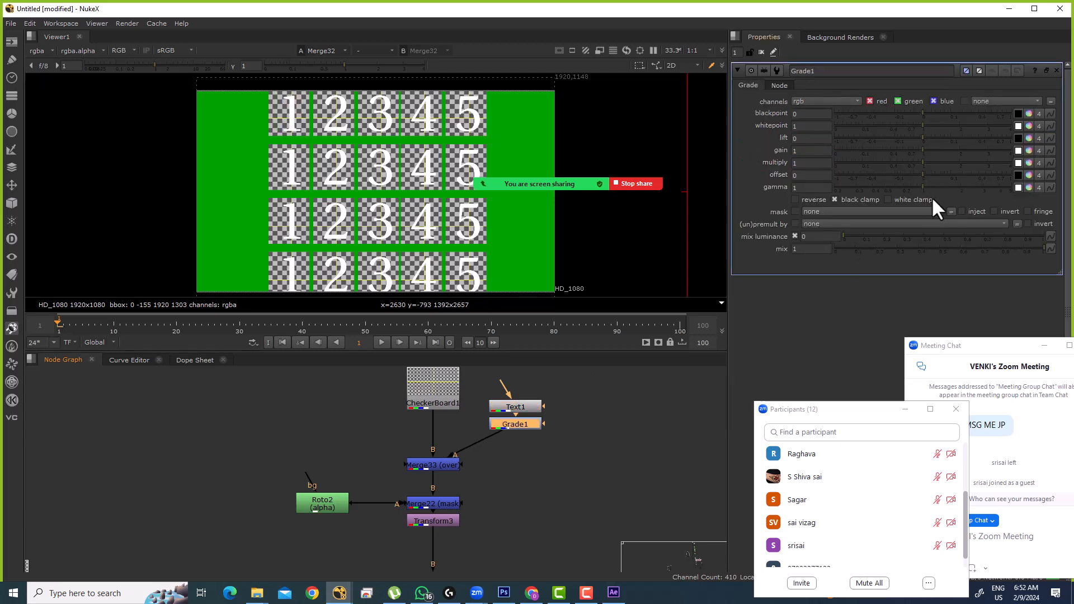
{"action": "left_click", "coordinate": [1029, 151]}
{"action": "left_click_drag", "start_coordinate": [652, 431], "coordinate": [694, 445]}
{"action": "left_click", "coordinate": [721, 215]}
{"action": "scroll", "coordinate": [360, 222], "scroll_direction": "down", "scroll_amount": 3}
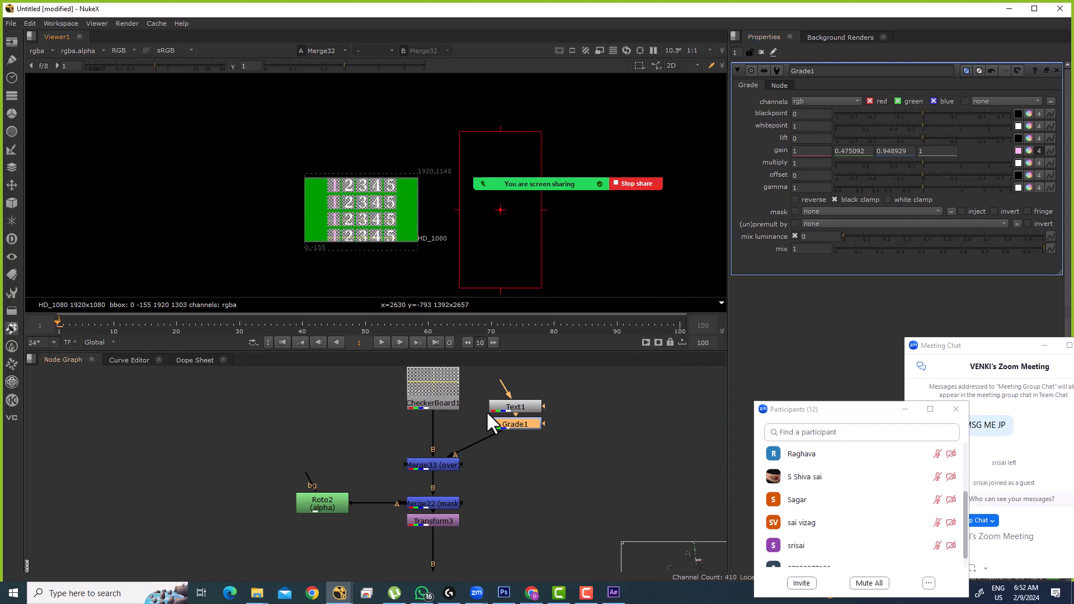
Step: Maximize the node graph, select Text1 with Grade1, then select the lowest Merge node
{"action": "scroll", "coordinate": [486, 410], "scroll_direction": "down", "scroll_amount": 3}
{"action": "key", "text": "space"}
{"action": "scroll", "coordinate": [486, 358], "scroll_direction": "down", "scroll_amount": 2}
{"action": "scroll", "coordinate": [492, 296], "scroll_direction": "up", "scroll_amount": 5}
{"action": "left_click_drag", "start_coordinate": [523, 204], "coordinate": [486, 237]}
{"action": "scroll", "coordinate": [489, 270], "scroll_direction": "down", "scroll_amount": 4}
{"action": "left_click_drag", "start_coordinate": [523, 312], "coordinate": [408, 316]}
{"action": "key", "text": "space"}
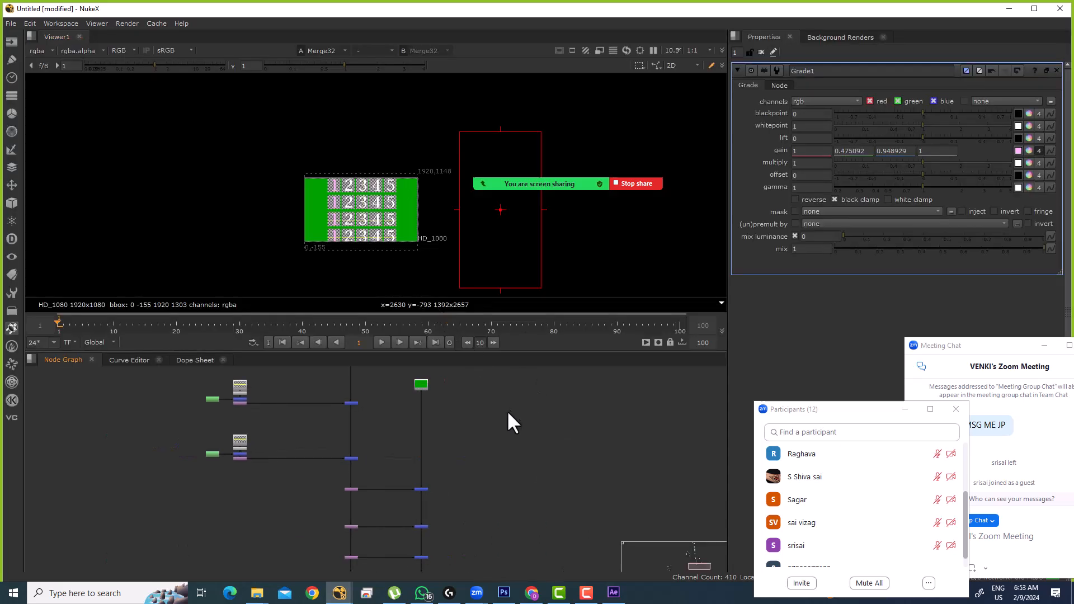
{"action": "scroll", "coordinate": [508, 413], "scroll_direction": "down", "scroll_amount": 4}
{"action": "scroll", "coordinate": [474, 486], "scroll_direction": "up", "scroll_amount": 7}
{"action": "left_click_drag", "start_coordinate": [503, 461], "coordinate": [458, 496]}
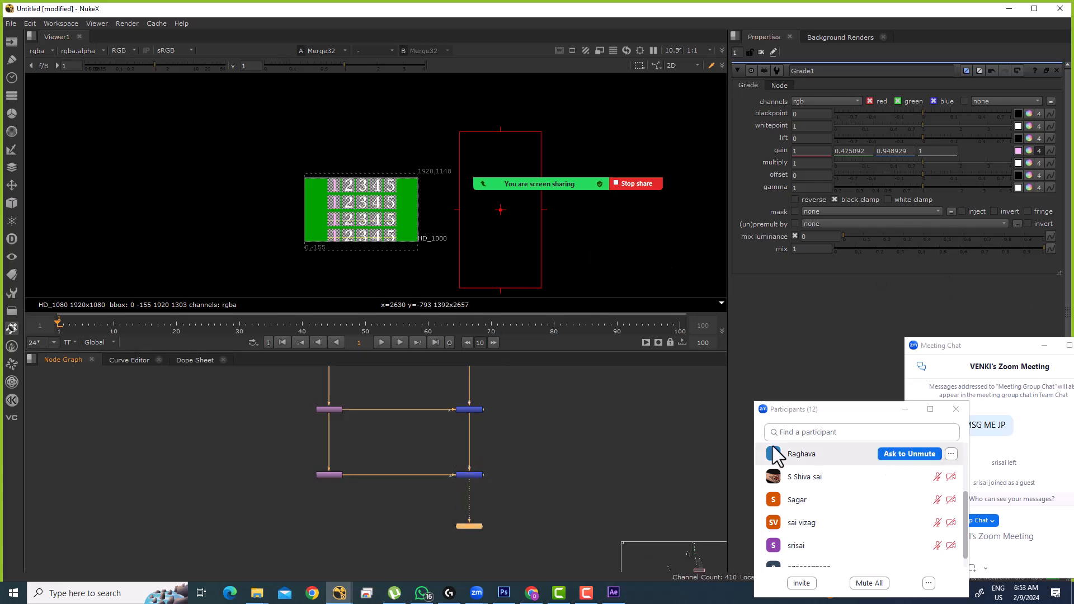
{"action": "left_click_drag", "start_coordinate": [787, 412], "coordinate": [753, 352]}
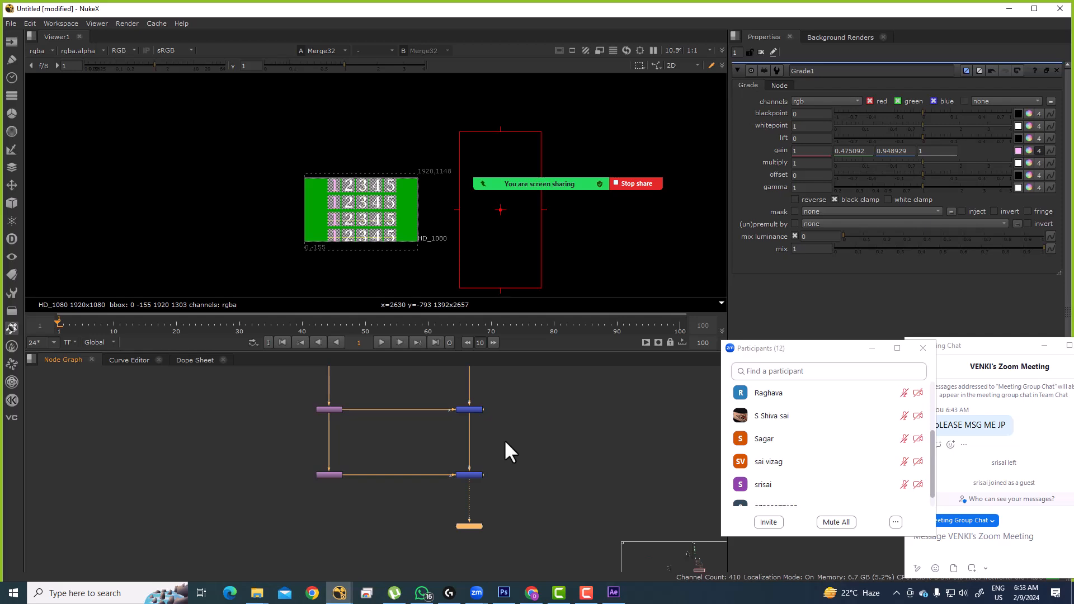
Step: Fit all nodes and pan the maximized node graph to show the node trees on the right
{"action": "key", "text": "f"}
{"action": "scroll", "coordinate": [895, 443], "scroll_direction": "down", "scroll_amount": 1}
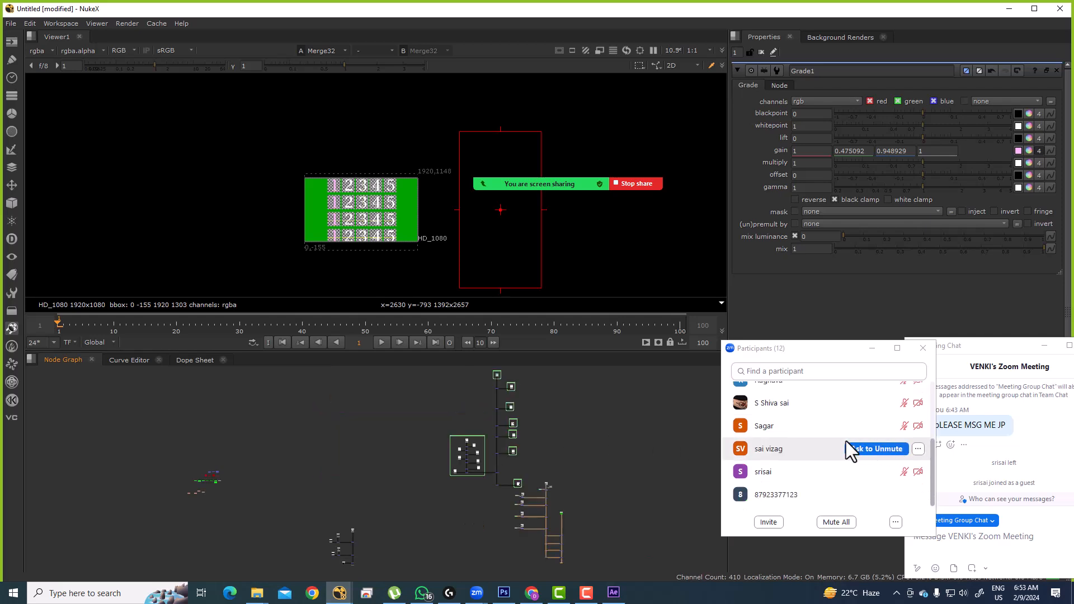
{"action": "scroll", "coordinate": [828, 397], "scroll_direction": "up", "scroll_amount": 3}
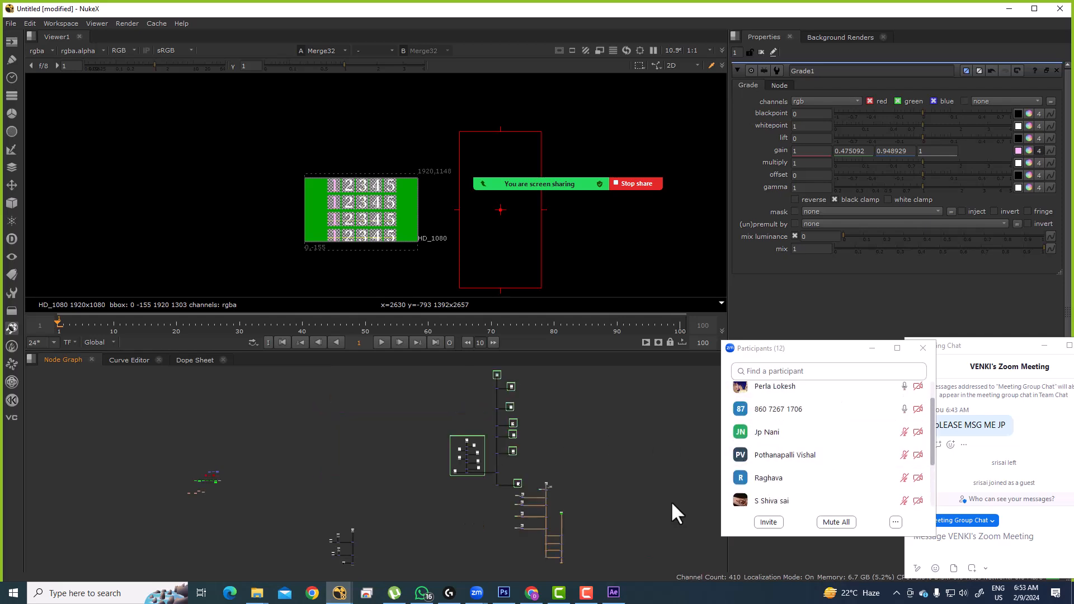
{"action": "left_click_drag", "start_coordinate": [525, 540], "coordinate": [515, 517]}
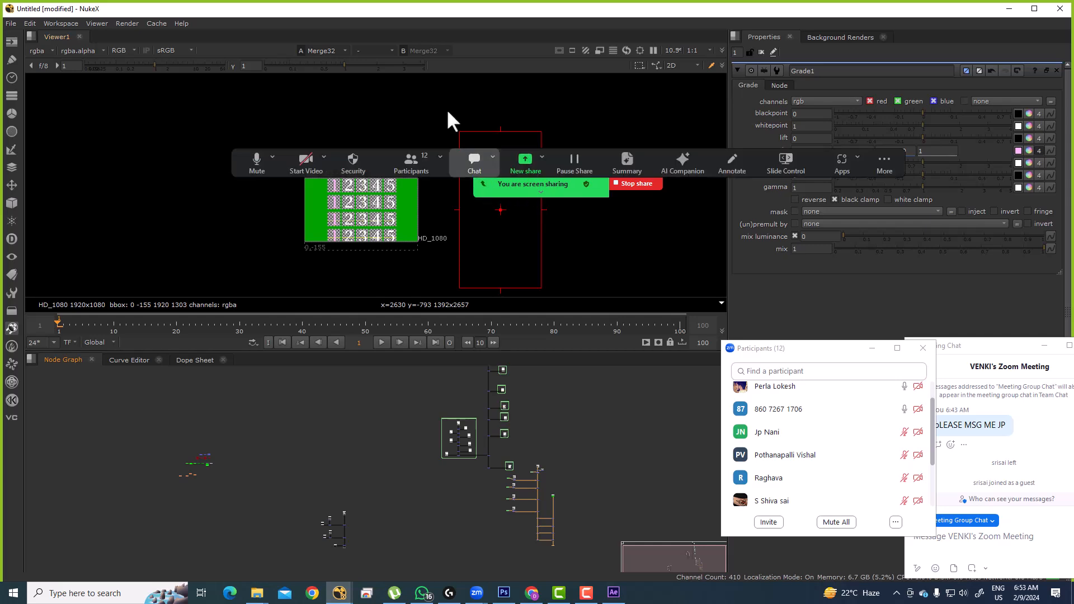
{"action": "left_click_drag", "start_coordinate": [286, 469], "coordinate": [391, 436]}
{"action": "scroll", "coordinate": [275, 440], "scroll_direction": "up", "scroll_amount": 3}
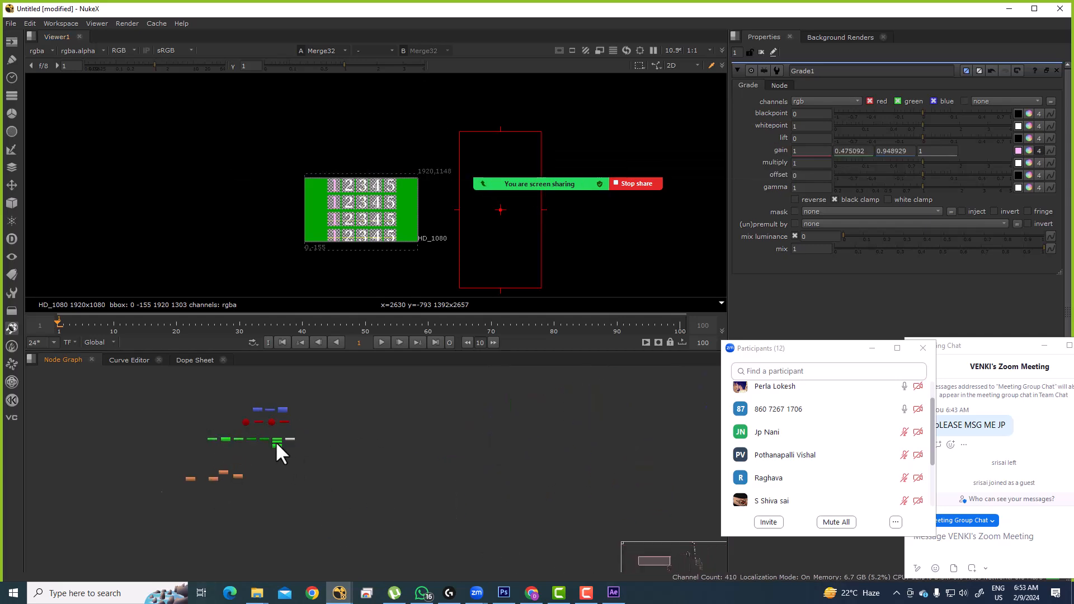
{"action": "key", "text": "space"}
{"action": "scroll", "coordinate": [413, 430], "scroll_direction": "down", "scroll_amount": 3}
{"action": "left_click_drag", "start_coordinate": [584, 426], "coordinate": [228, 395]}
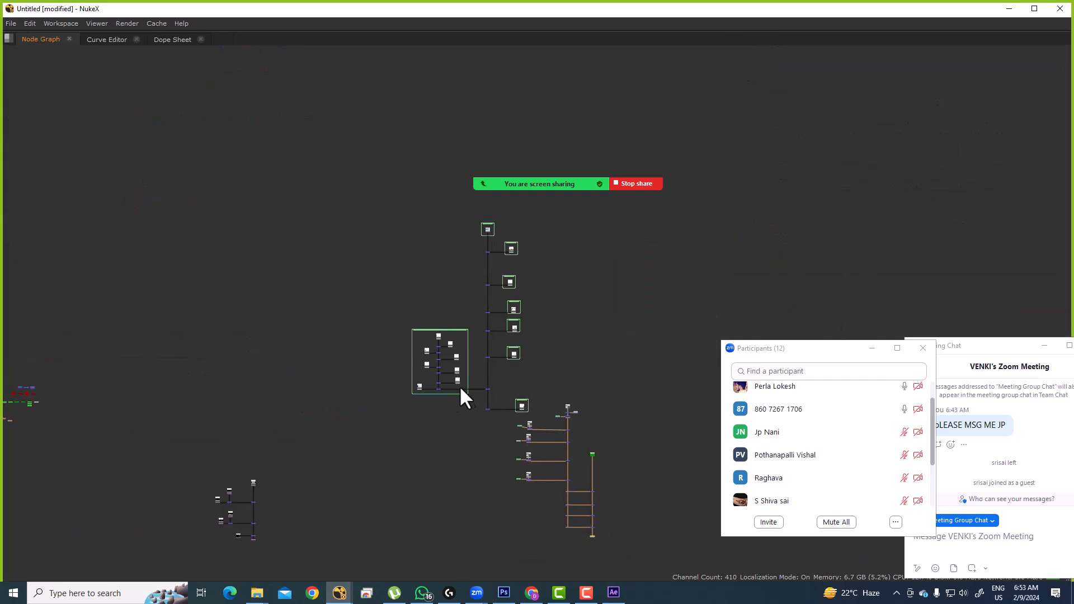
Step: Drag simplyified_V03.psd from the DMP folder into the node graph and view the new Read22
{"action": "key", "text": "alt+Tab"}
{"action": "left_click", "coordinate": [385, 221]}
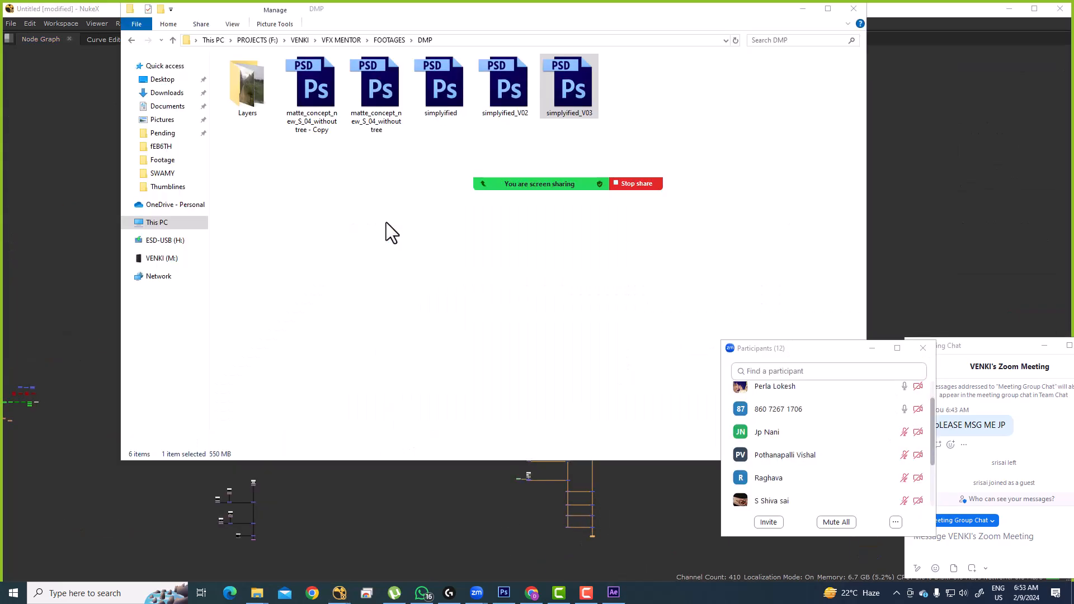
{"action": "left_click", "coordinate": [386, 222]}
{"action": "mouse_move", "coordinate": [529, 173]}
{"action": "left_click_drag", "start_coordinate": [566, 107], "coordinate": [420, 531]}
{"action": "key", "text": "1"}
{"action": "key", "text": "space"}
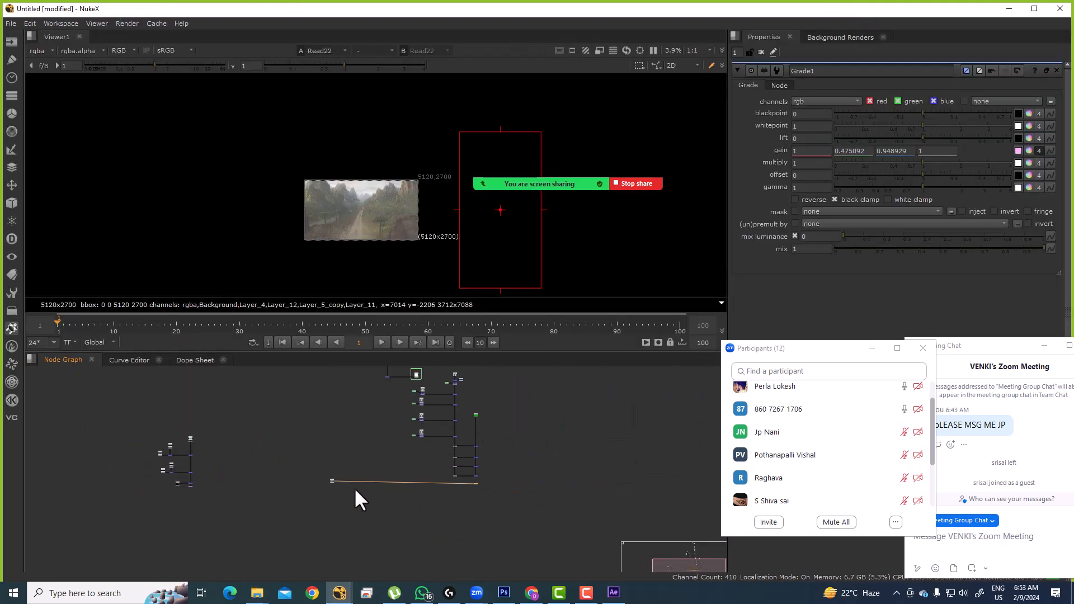
Step: Move Read22 right, open its properties, fit the painting and detach its hanging link
{"action": "scroll", "coordinate": [320, 474], "scroll_direction": "up", "scroll_amount": 3}
{"action": "left_click_drag", "start_coordinate": [330, 478], "coordinate": [561, 462]}
{"action": "double_click", "coordinate": [562, 461]}
{"action": "key", "text": "f"}
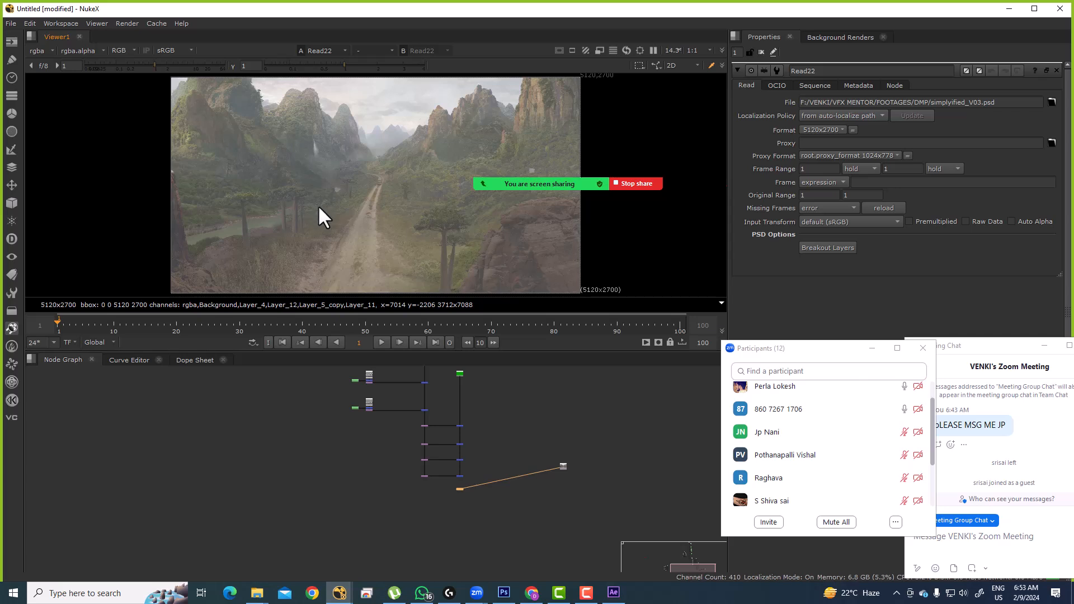
{"action": "left_click_drag", "start_coordinate": [459, 488], "coordinate": [563, 562]}
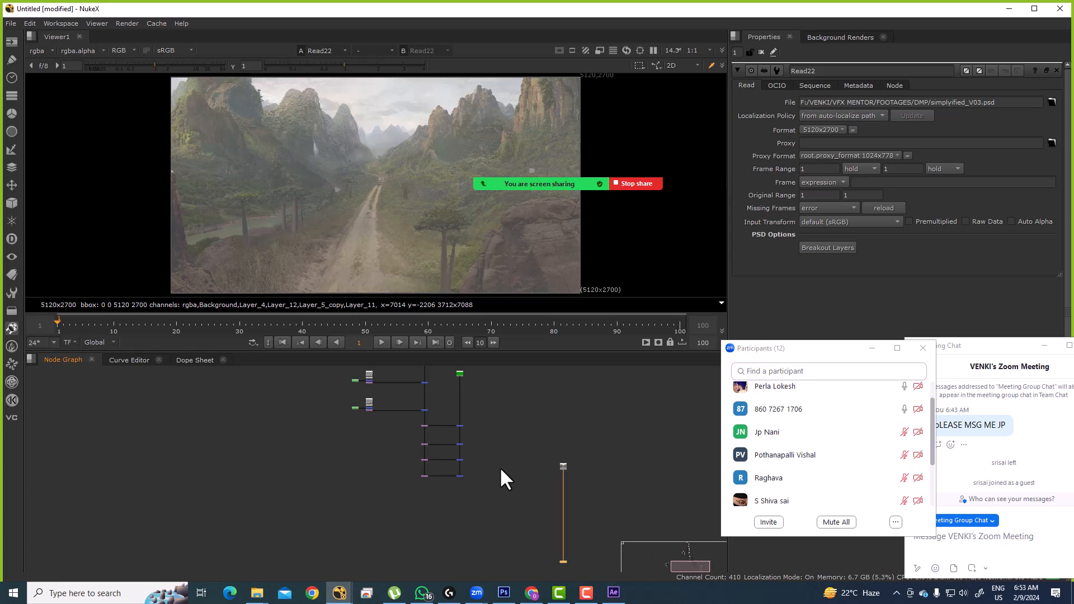
{"action": "scroll", "coordinate": [532, 465], "scroll_direction": "up", "scroll_amount": 8}
{"action": "left_click", "coordinate": [532, 462]}
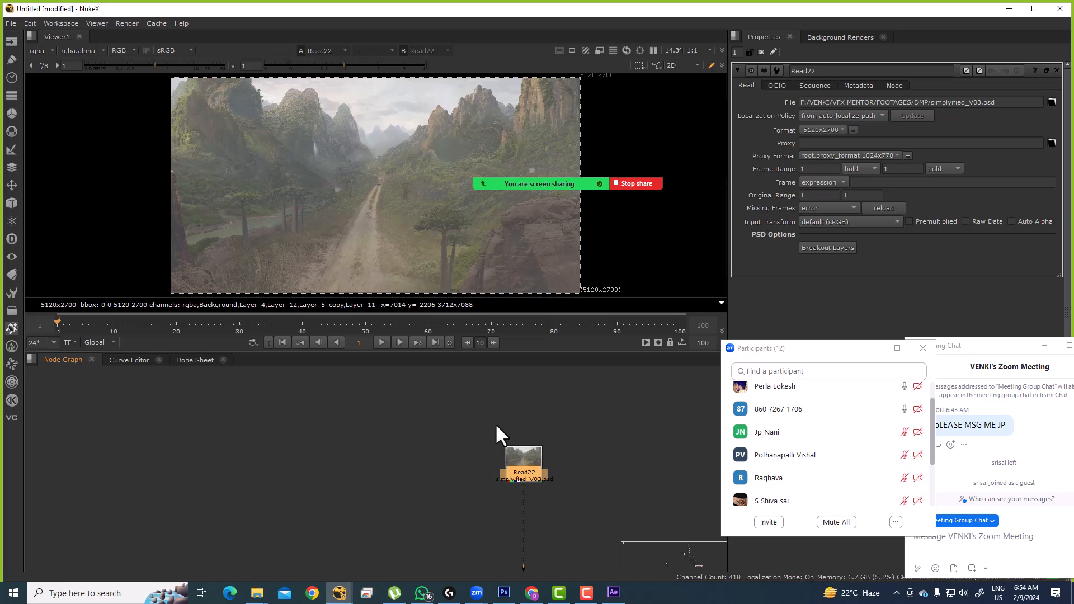
Step: Zoom the viewer around the matte painting and maximize it to fill the window
{"action": "scroll", "coordinate": [391, 123], "scroll_direction": "up", "scroll_amount": 5}
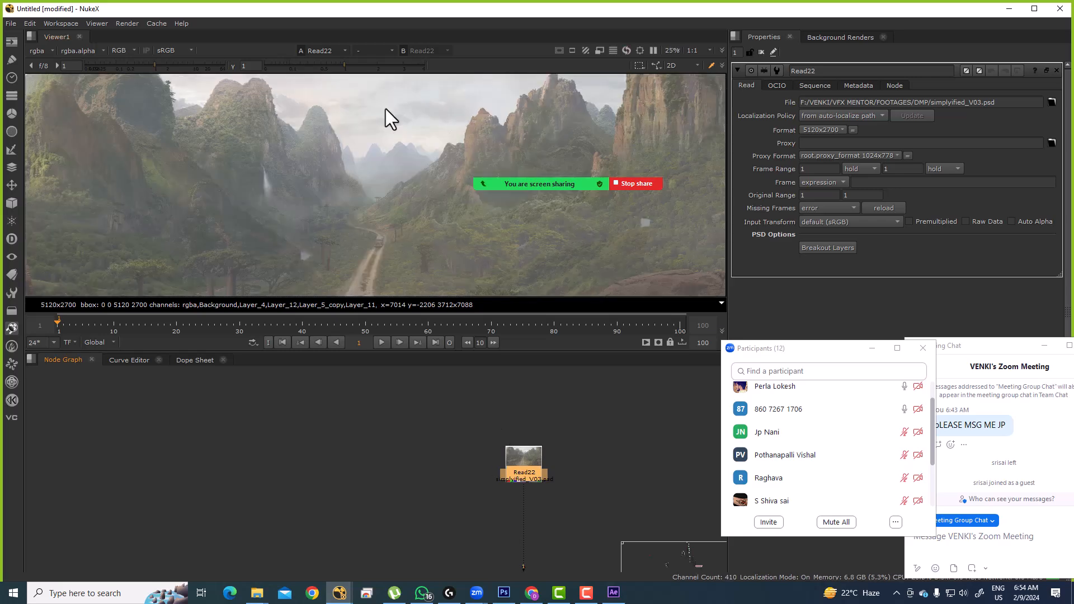
{"action": "scroll", "coordinate": [402, 135], "scroll_direction": "up", "scroll_amount": 4}
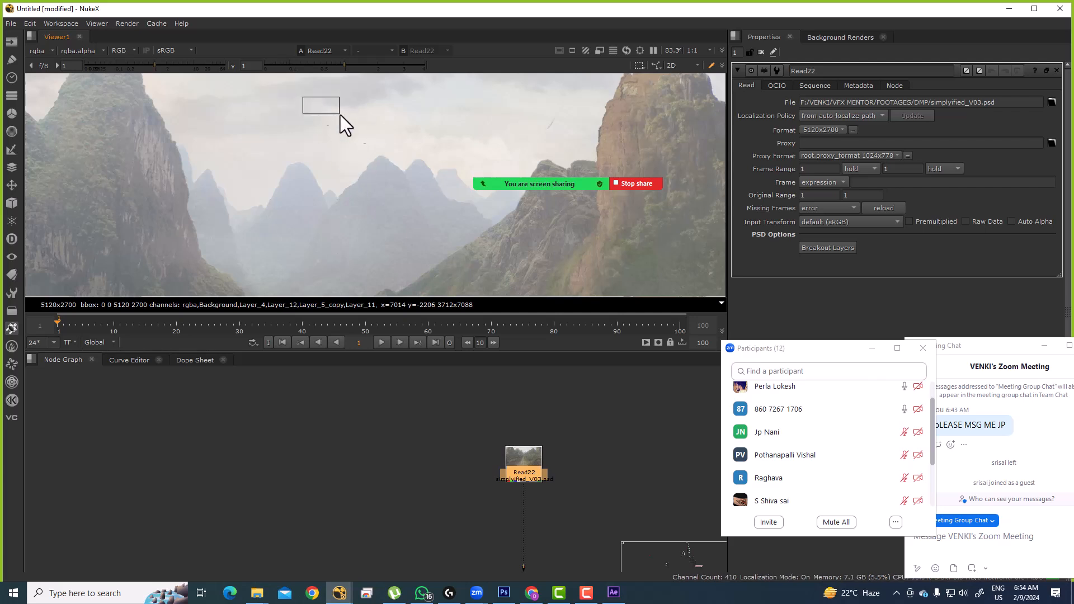
{"action": "scroll", "coordinate": [332, 200], "scroll_direction": "up", "scroll_amount": 5}
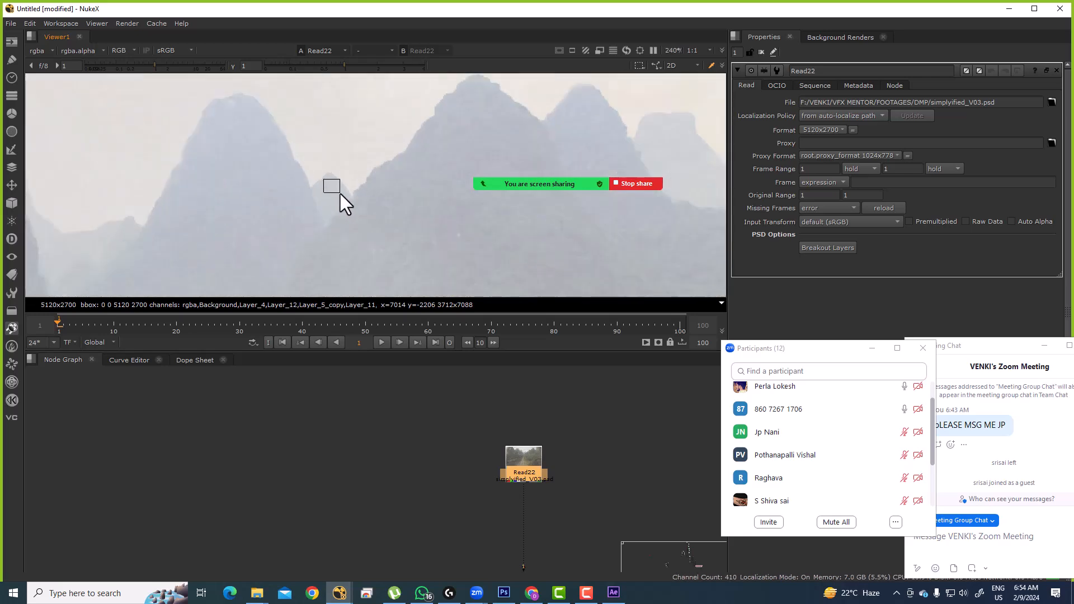
{"action": "scroll", "coordinate": [335, 196], "scroll_direction": "down", "scroll_amount": 6}
{"action": "scroll", "coordinate": [287, 213], "scroll_direction": "down", "scroll_amount": 5}
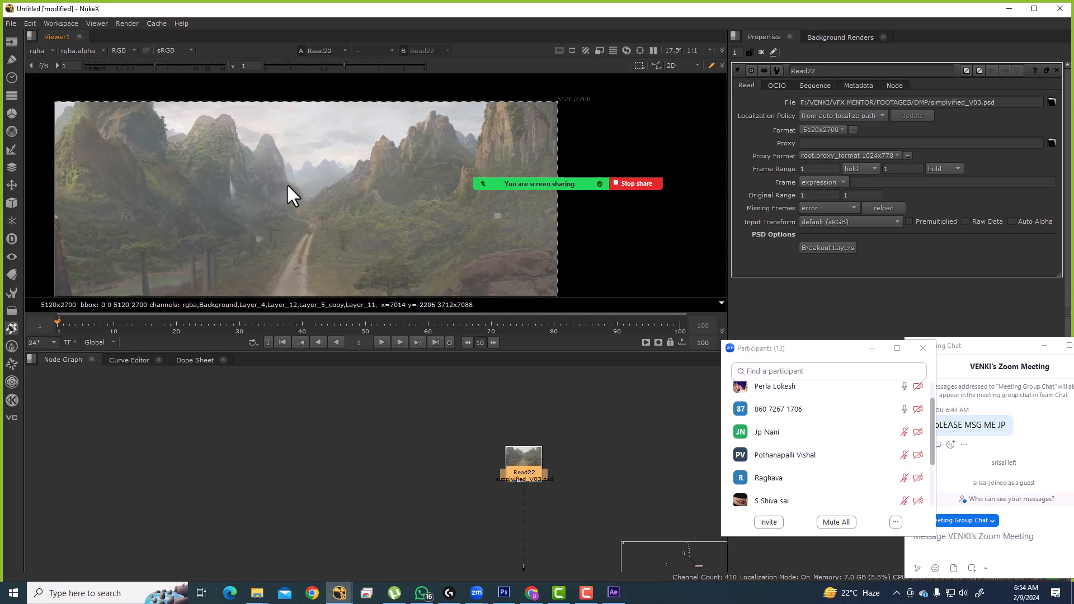
{"action": "key", "text": "space"}
{"action": "scroll", "coordinate": [330, 224], "scroll_direction": "up", "scroll_amount": 2}
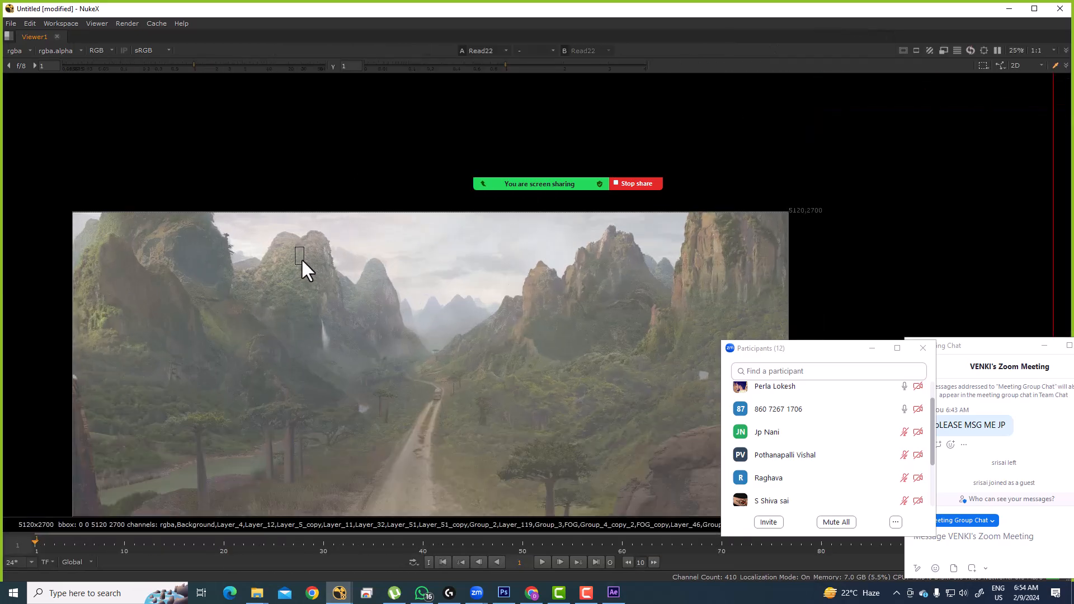
Step: Pan and zoom the maximized viewer across the matte painting toward the dirt road
{"action": "scroll", "coordinate": [336, 330], "scroll_direction": "down", "scroll_amount": 2}
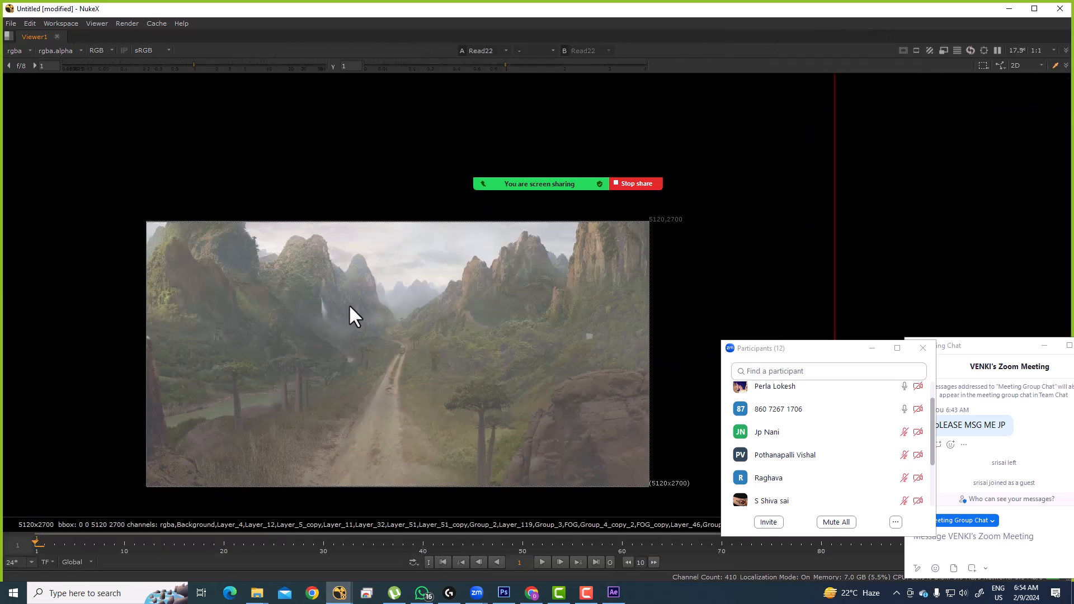
{"action": "mouse_move", "coordinate": [122, 179]}
{"action": "left_mouse_down"}
{"action": "mouse_move", "coordinate": [326, 441]}
{"action": "mouse_move", "coordinate": [400, 504]}
{"action": "left_mouse_up"}
{"action": "left_click_drag", "start_coordinate": [388, 180], "coordinate": [505, 367]}
{"action": "scroll", "coordinate": [341, 271], "scroll_direction": "down", "scroll_amount": 1}
{"action": "left_click_drag", "start_coordinate": [428, 240], "coordinate": [658, 475]}
{"action": "left_click_drag", "start_coordinate": [173, 231], "coordinate": [321, 342]}
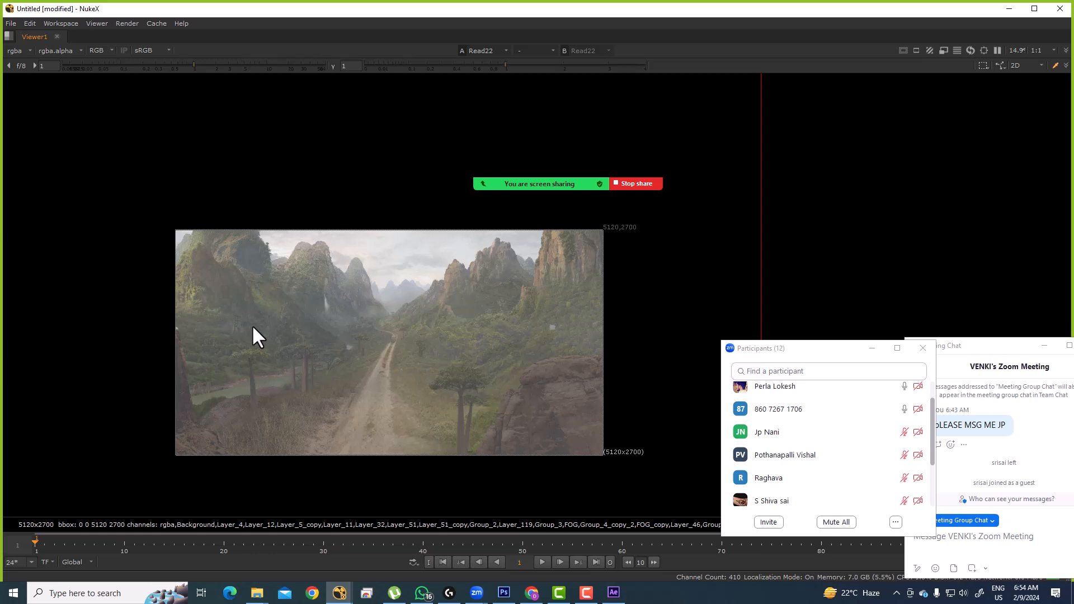
{"action": "scroll", "coordinate": [448, 334], "scroll_direction": "up", "scroll_amount": 3}
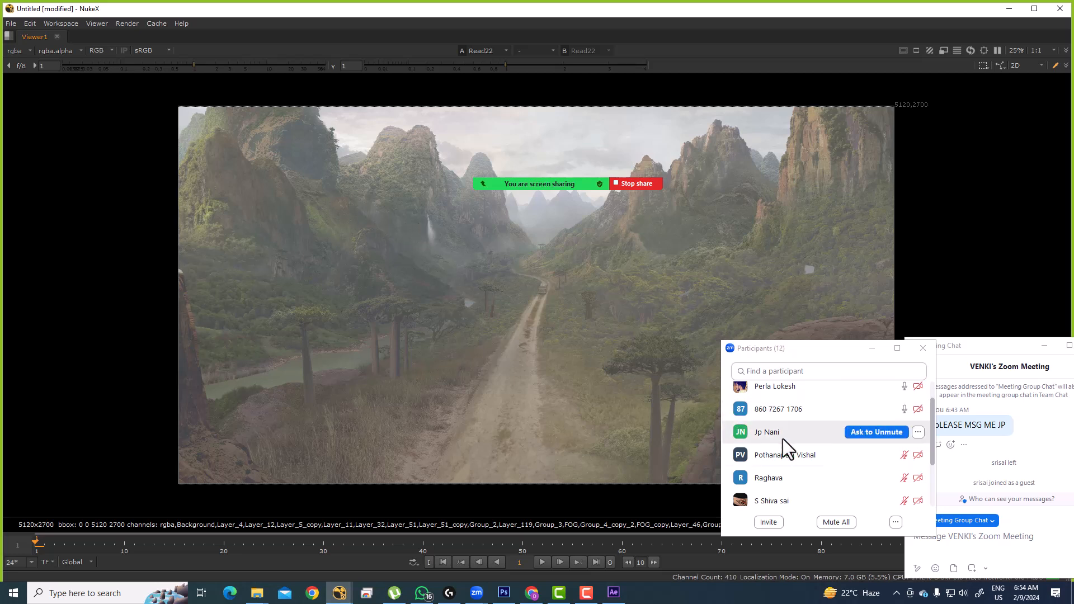
Step: Zoom in on the vehicle on the dirt road, then restore the Viewer, Properties and Node Graph layout
{"action": "scroll", "coordinate": [818, 470], "scroll_direction": "down", "scroll_amount": 1}
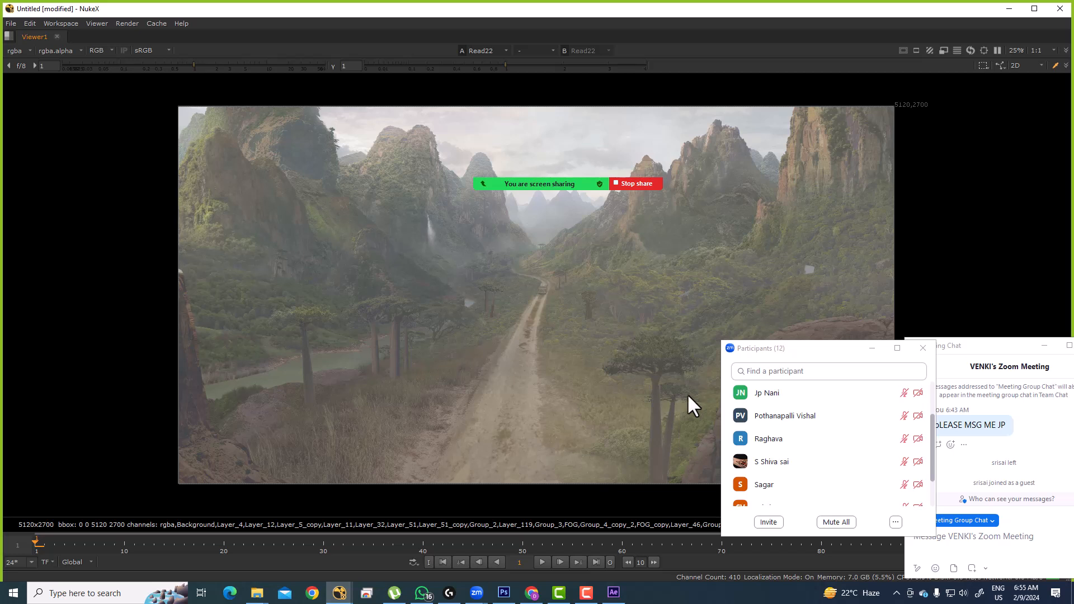
{"action": "scroll", "coordinate": [786, 470], "scroll_direction": "down", "scroll_amount": 1}
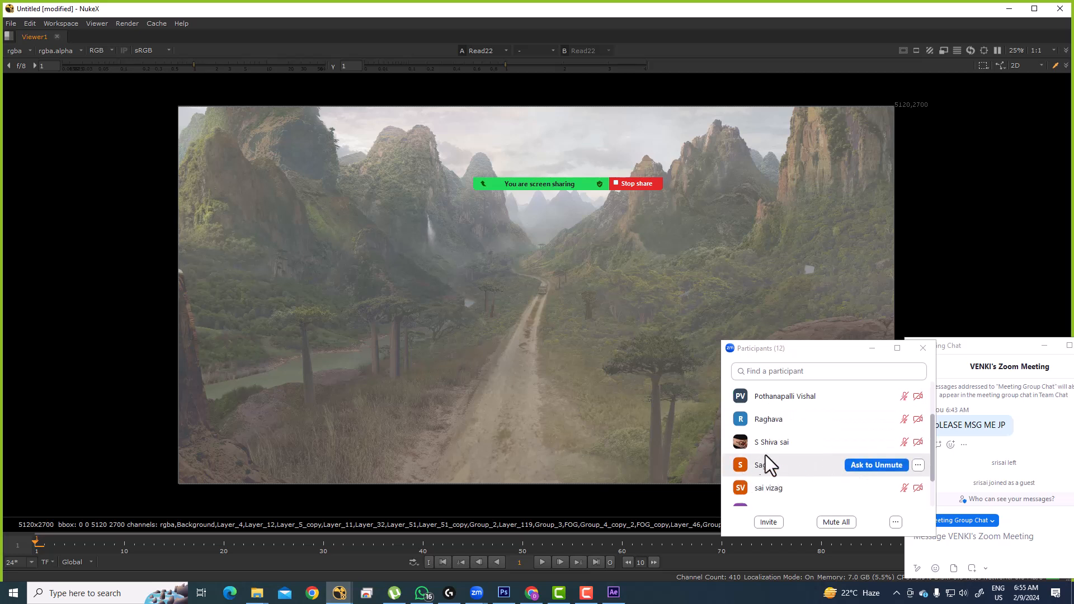
{"action": "scroll", "coordinate": [817, 451], "scroll_direction": "down", "scroll_amount": 2}
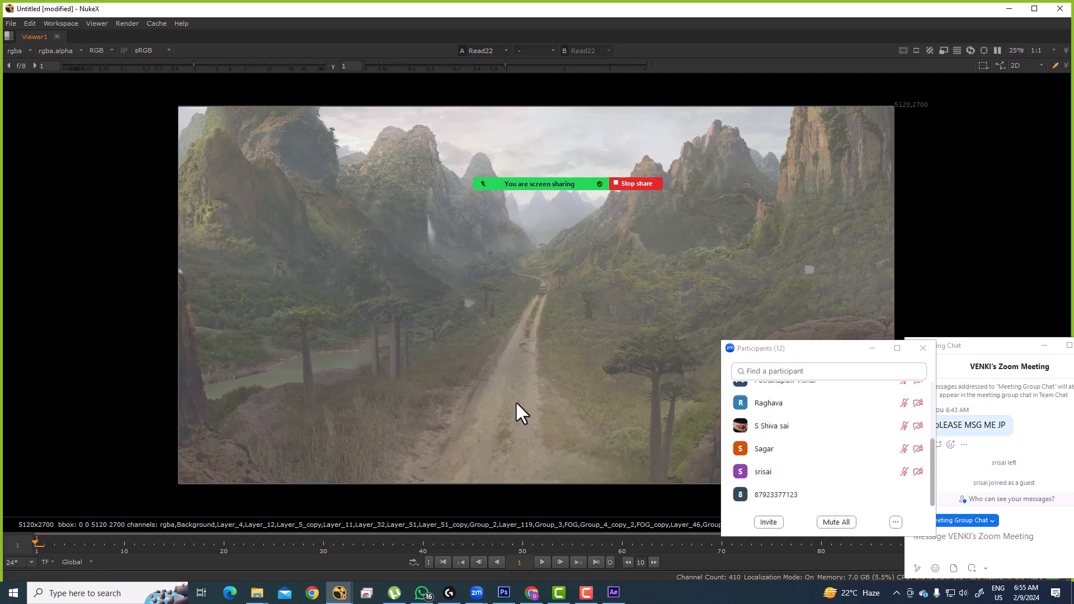
{"action": "scroll", "coordinate": [506, 312], "scroll_direction": "up", "scroll_amount": 5}
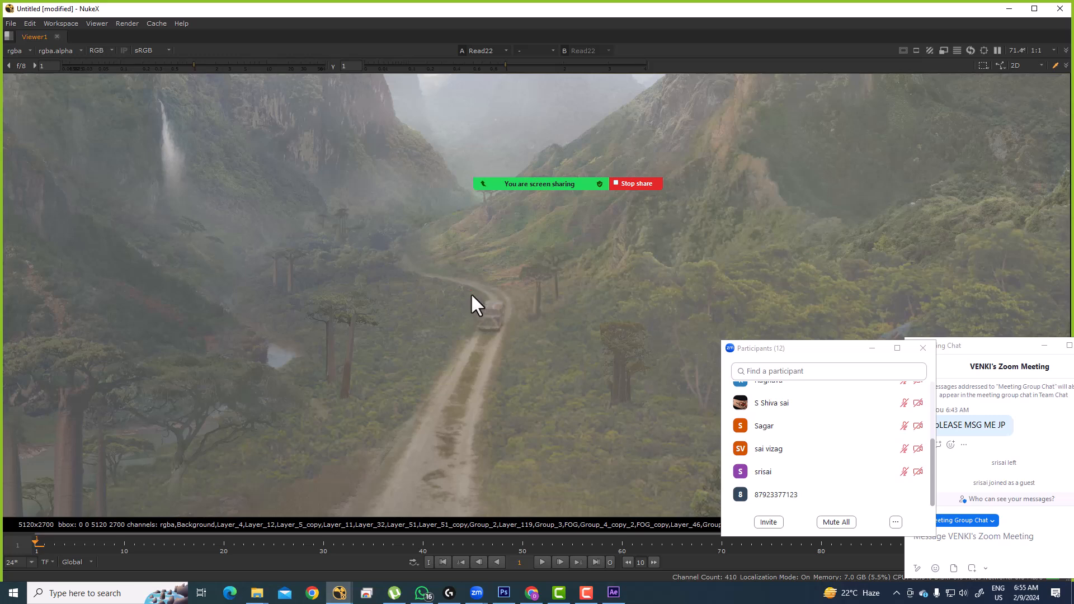
{"action": "left_click_drag", "start_coordinate": [509, 333], "coordinate": [509, 334]}
{"action": "scroll", "coordinate": [506, 315], "scroll_direction": "up", "scroll_amount": 4}
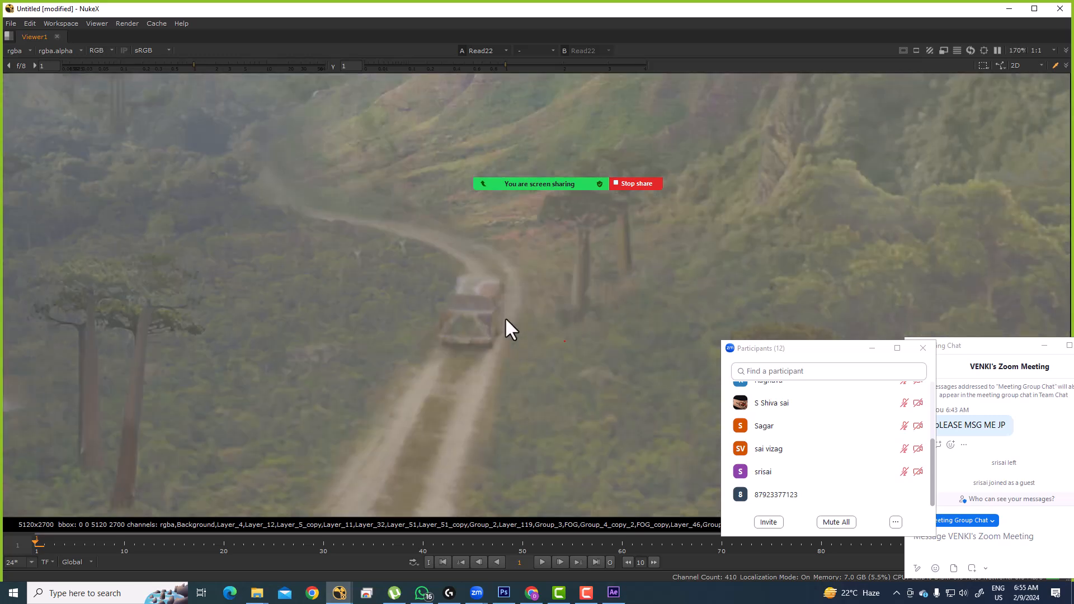
{"action": "key", "text": "space"}
Step: Select the bottom Merge node, view its output, and maximize the node graph
{"action": "scroll", "coordinate": [499, 231], "scroll_direction": "down", "scroll_amount": 10}
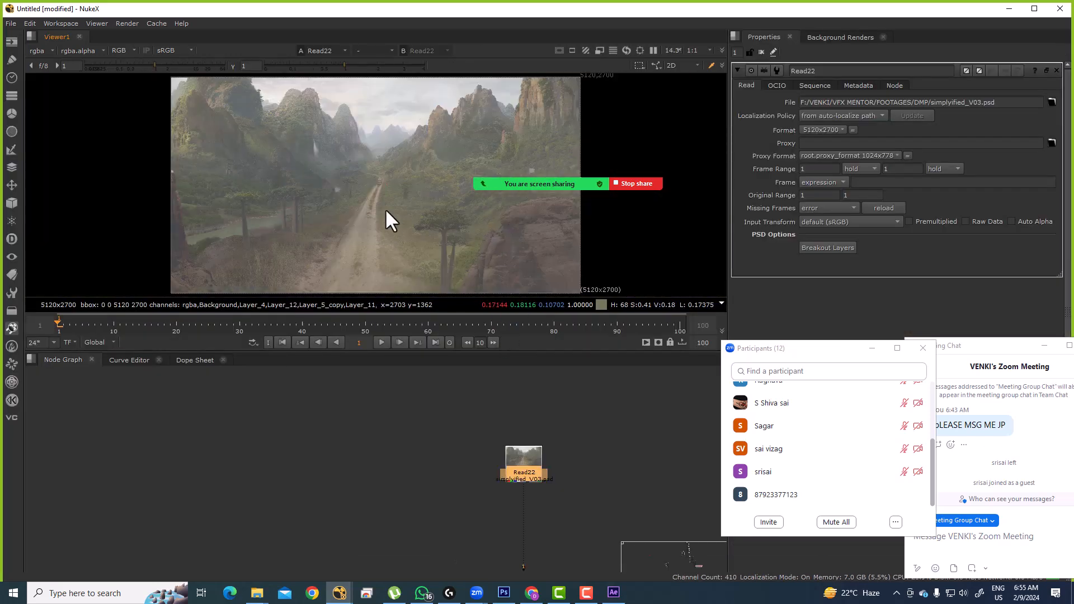
{"action": "scroll", "coordinate": [511, 448], "scroll_direction": "down", "scroll_amount": 5}
{"action": "left_click_drag", "start_coordinate": [362, 503], "coordinate": [425, 474]}
{"action": "scroll", "coordinate": [424, 474], "scroll_direction": "up", "scroll_amount": 5}
{"action": "left_click_drag", "start_coordinate": [481, 448], "coordinate": [442, 474]}
{"action": "key", "text": "1"}
{"action": "key", "text": "space"}
Step: Move the bottom node with its upstream Transform and Merge tree up near Read22
{"action": "scroll", "coordinate": [485, 426], "scroll_direction": "down", "scroll_amount": 3}
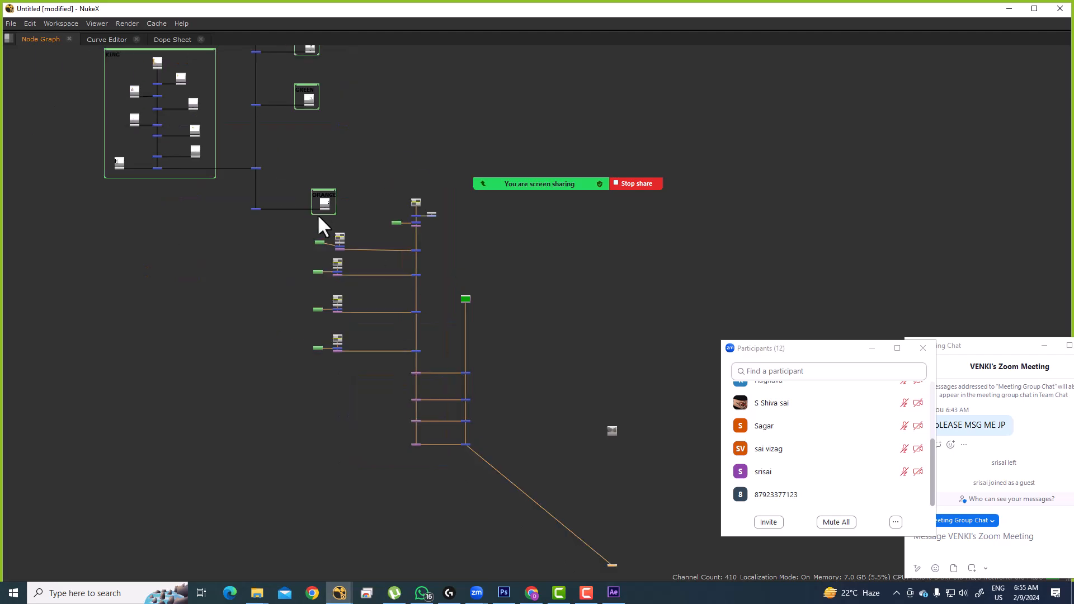
{"action": "scroll", "coordinate": [330, 249], "scroll_direction": "up", "scroll_amount": 3}
{"action": "left_click", "coordinate": [320, 237]}
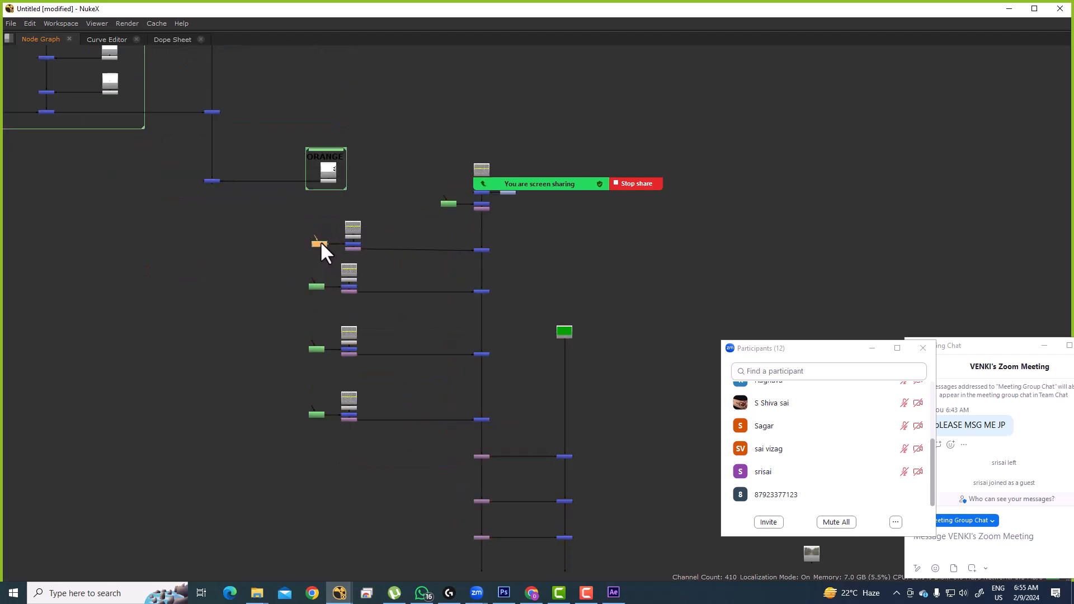
{"action": "left_click_drag", "start_coordinate": [363, 265], "coordinate": [329, 217]}
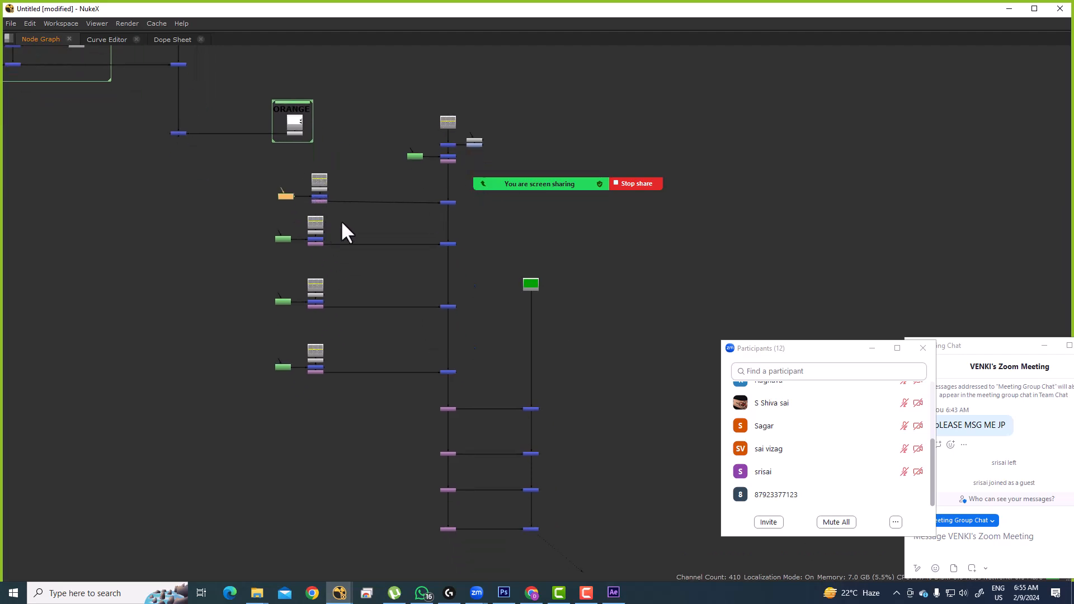
{"action": "left_click_drag", "start_coordinate": [531, 529], "coordinate": [542, 400]}
{"action": "left_click", "coordinate": [534, 414]}
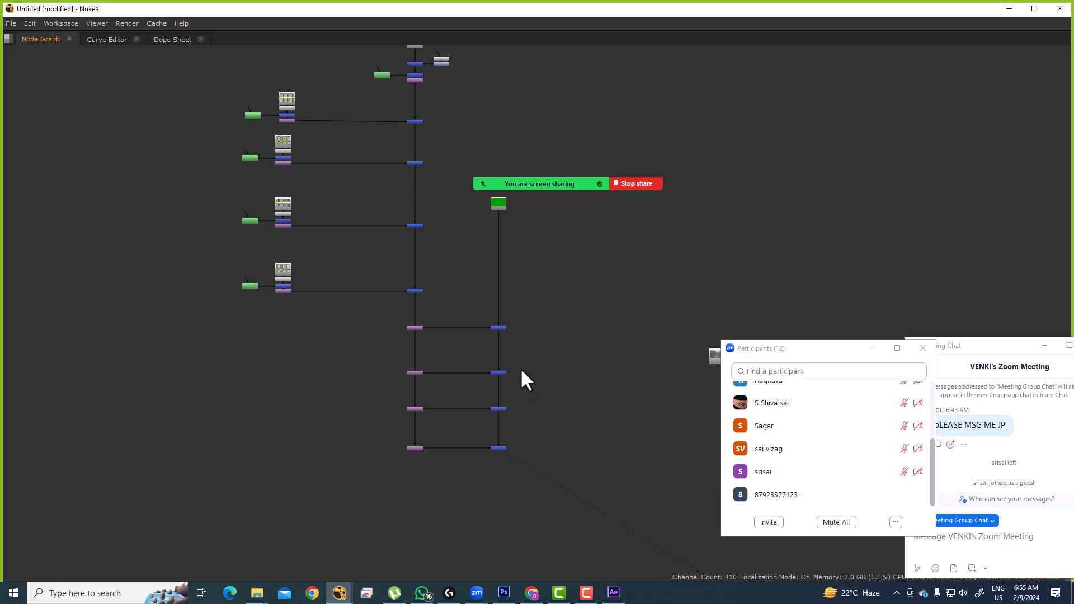
{"action": "scroll", "coordinate": [554, 439], "scroll_direction": "up", "scroll_amount": 4}
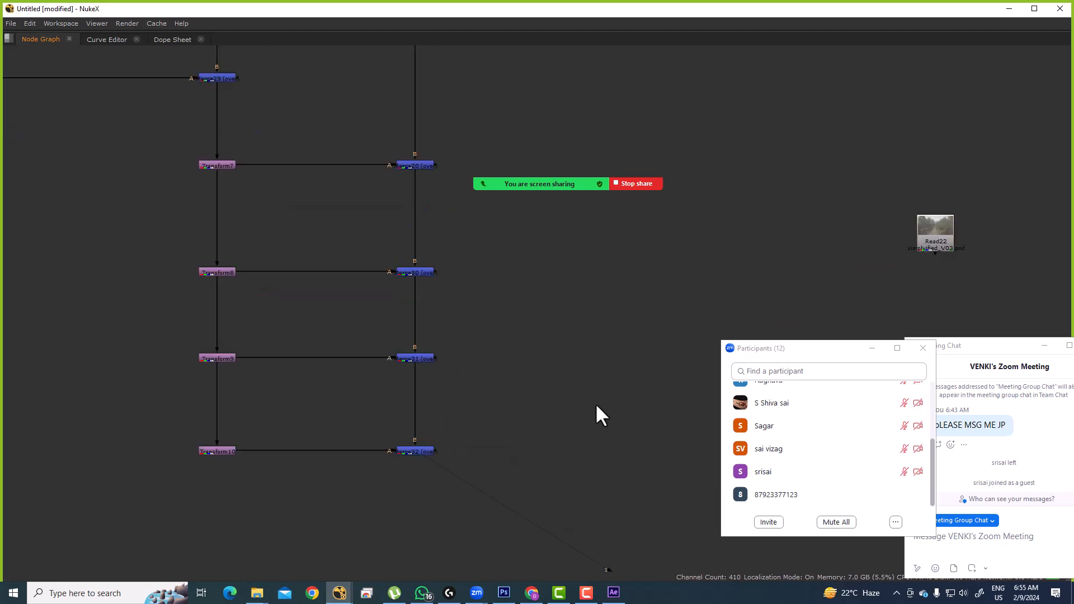
Step: Add a KeyMix node (Keymix2) via a KEYM search and place it under Merge34
{"action": "key", "text": "Tab"}
{"action": "type", "text": "KEYM"}
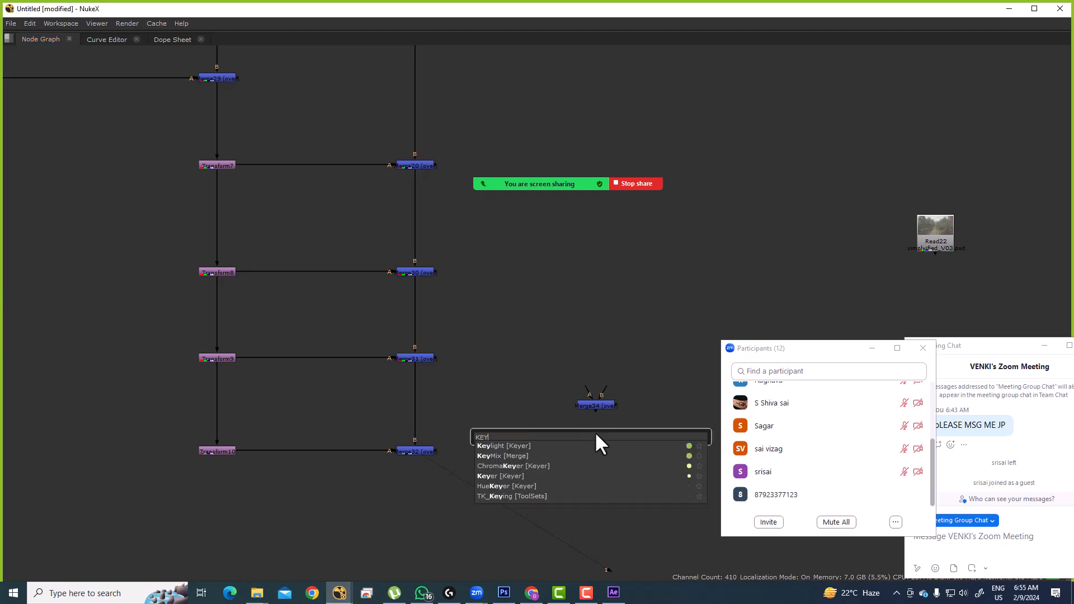
{"action": "left_click", "coordinate": [545, 439]}
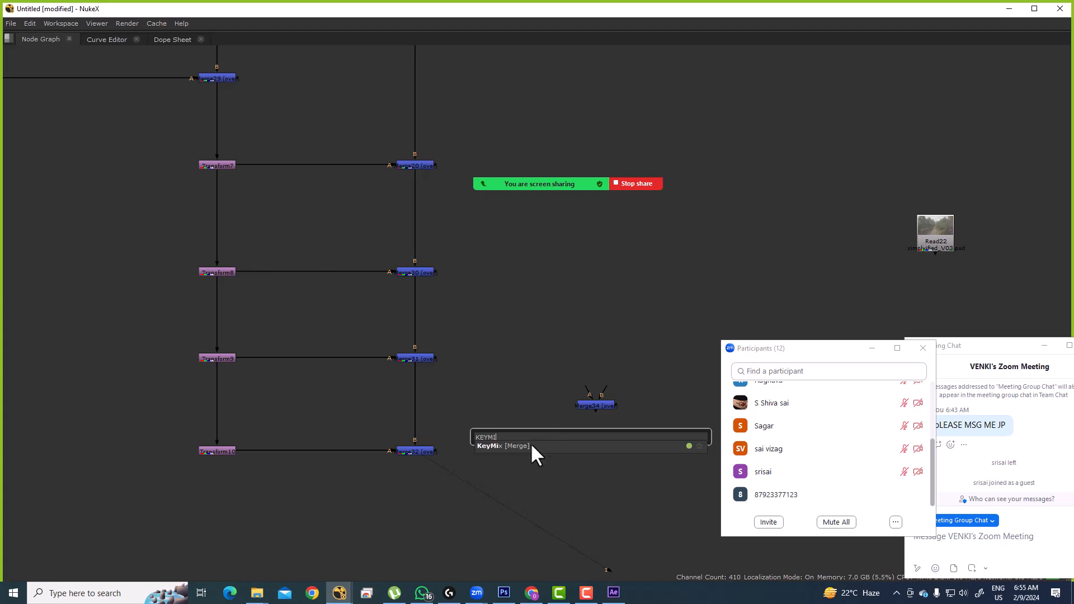
{"action": "left_click", "coordinate": [534, 441]}
{"action": "scroll", "coordinate": [812, 472], "scroll_direction": "up", "scroll_amount": 3}
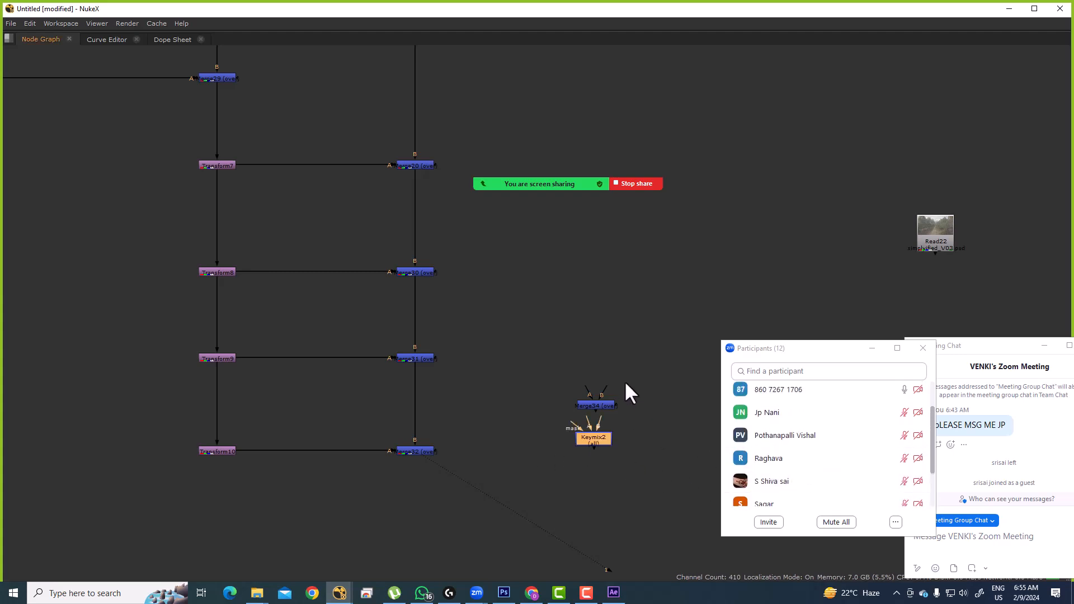
{"action": "left_click_drag", "start_coordinate": [593, 439], "coordinate": [593, 426]}
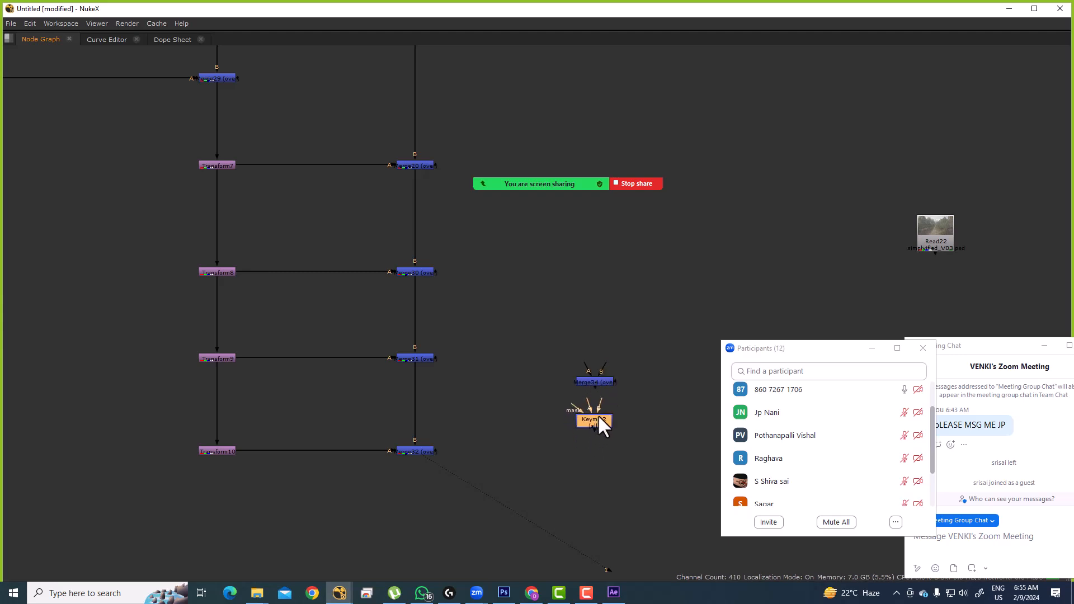
Step: Bring Keymix2 and Merge34 toward the centre of view and lower Merge34 slightly
{"action": "scroll", "coordinate": [594, 433], "scroll_direction": "up", "scroll_amount": 5}
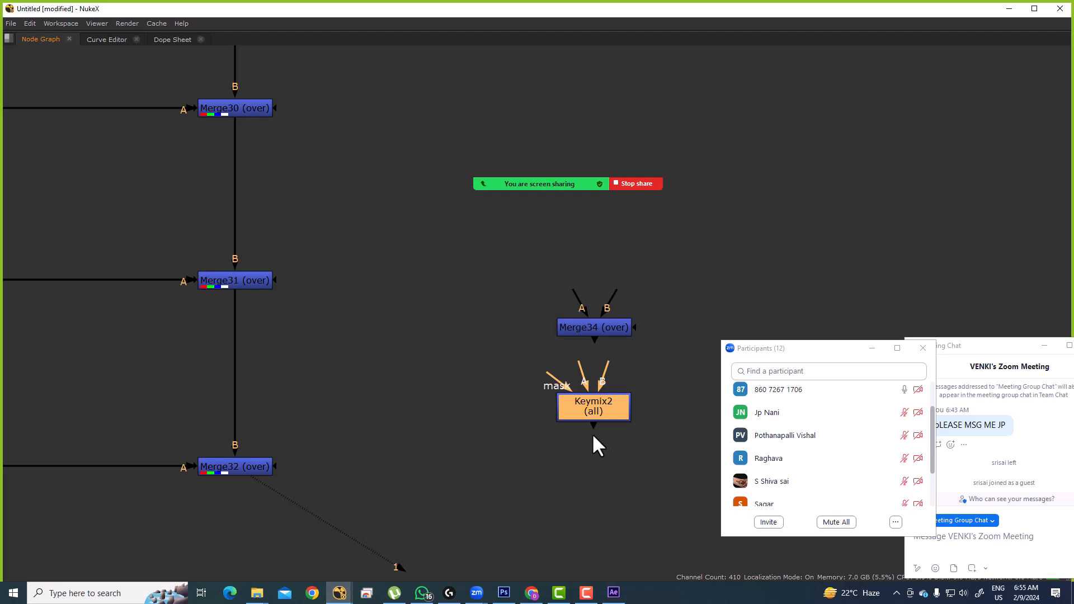
{"action": "left_click_drag", "start_coordinate": [585, 431], "coordinate": [415, 439]}
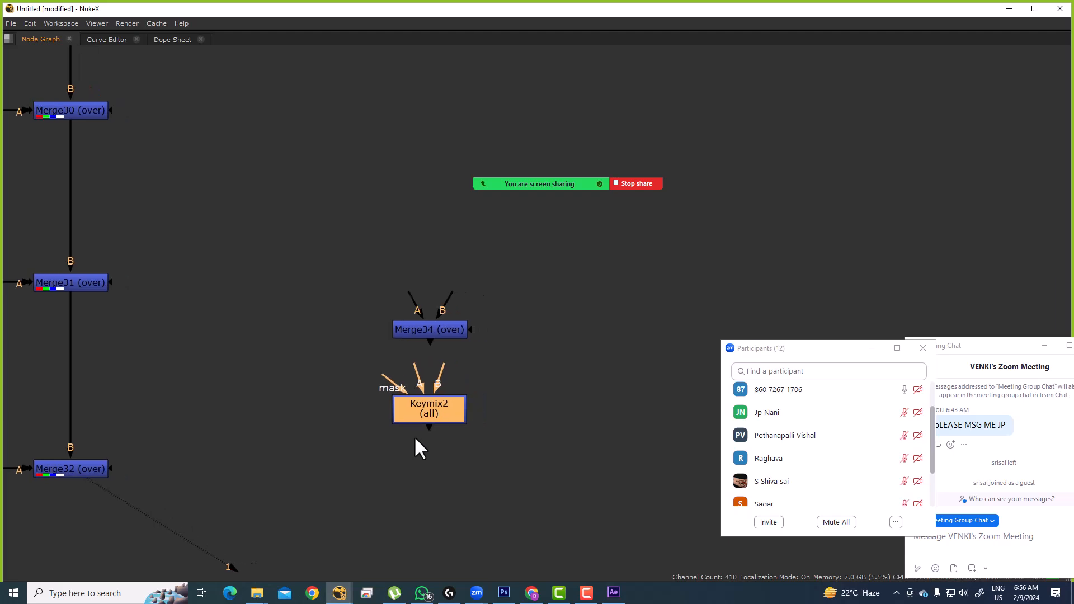
{"action": "left_click", "coordinate": [477, 374]}
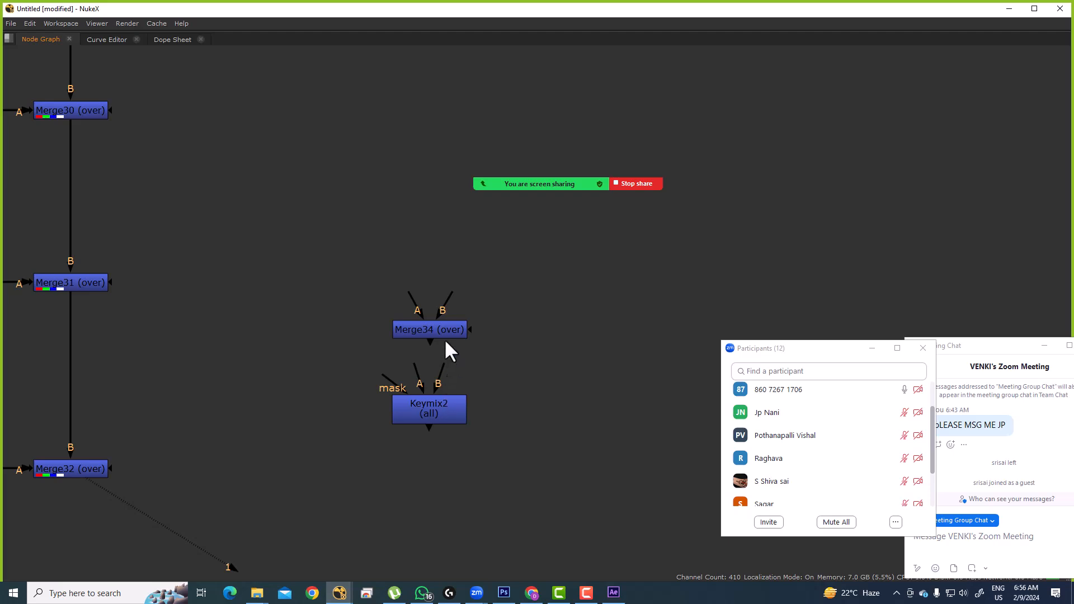
{"action": "left_click_drag", "start_coordinate": [436, 330], "coordinate": [435, 344]}
{"action": "left_click", "coordinate": [478, 415]}
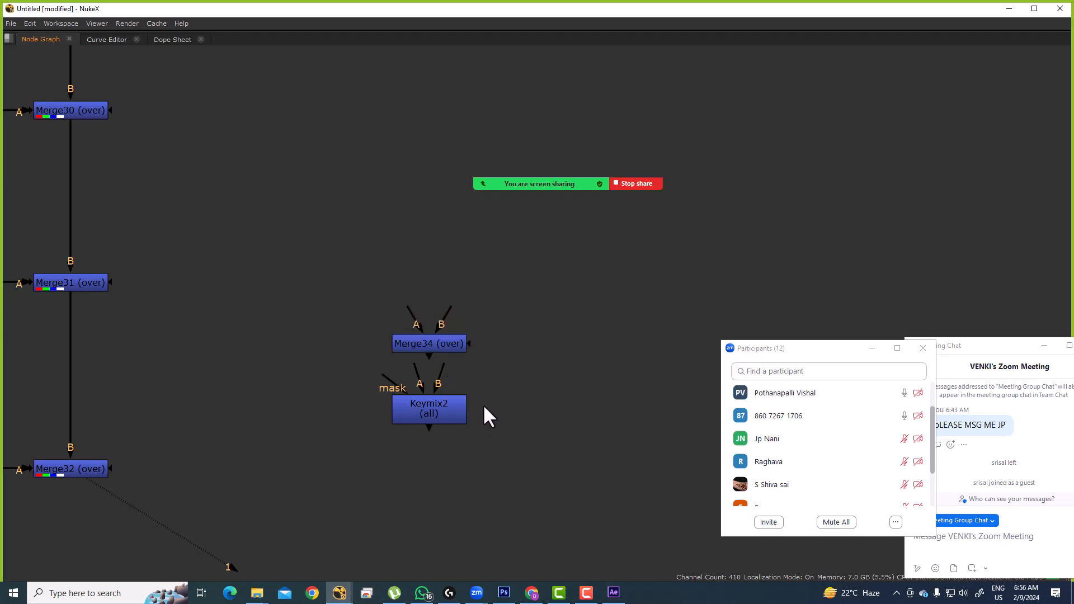
{"action": "left_click_drag", "start_coordinate": [518, 277], "coordinate": [343, 480]}
{"action": "scroll", "coordinate": [445, 421], "scroll_direction": "down", "scroll_amount": 3}
{"action": "left_click_drag", "start_coordinate": [427, 432], "coordinate": [508, 408]}
{"action": "scroll", "coordinate": [511, 402], "scroll_direction": "up", "scroll_amount": 5}
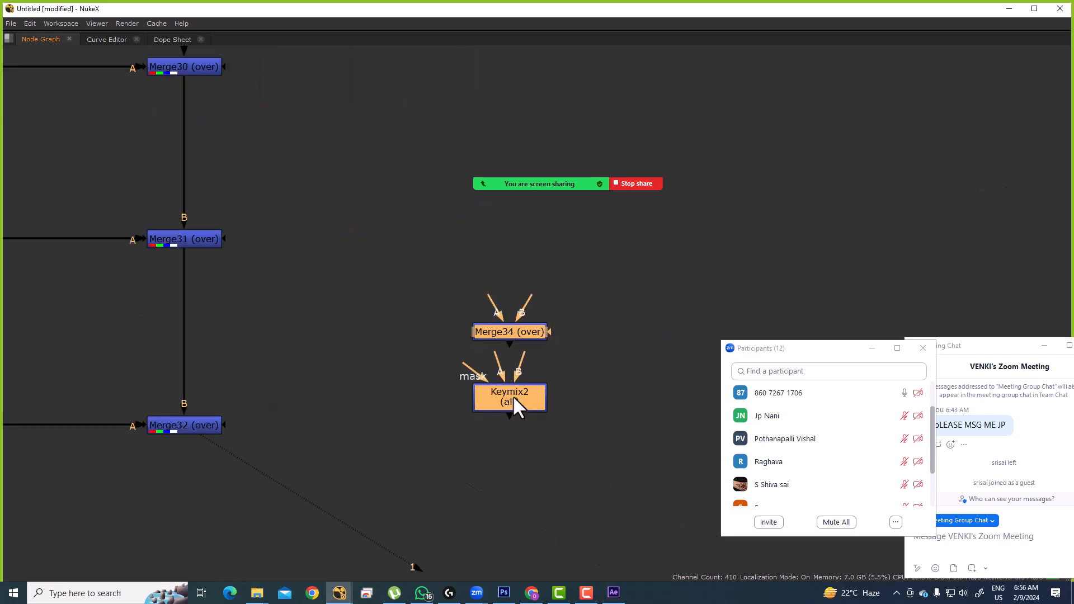
{"action": "left_click", "coordinate": [614, 367]}
{"action": "left_click_drag", "start_coordinate": [607, 379], "coordinate": [491, 404]}
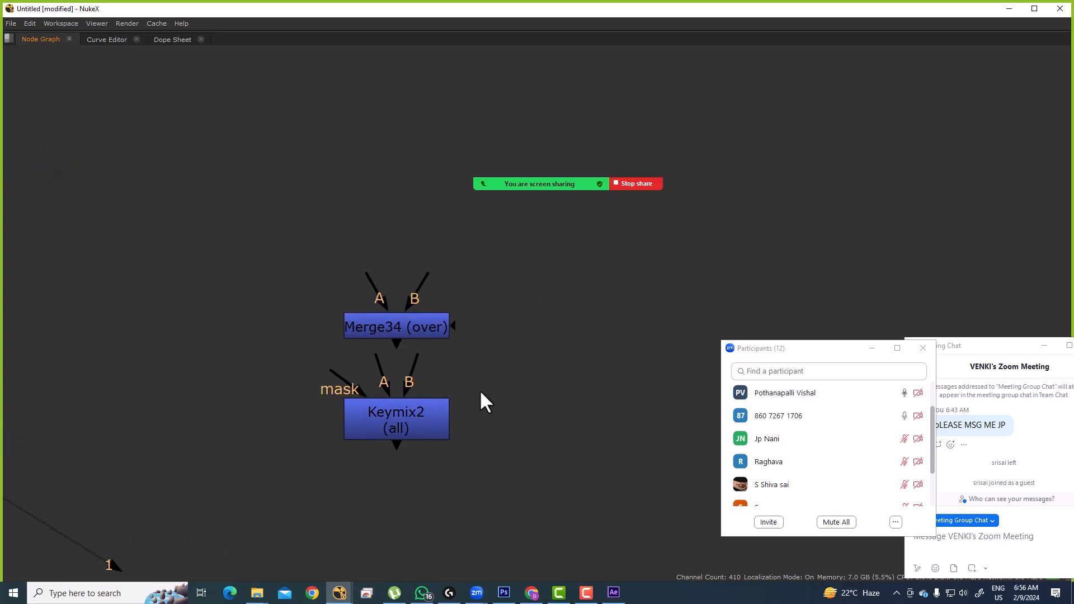
{"action": "left_click_drag", "start_coordinate": [401, 365], "coordinate": [430, 393]}
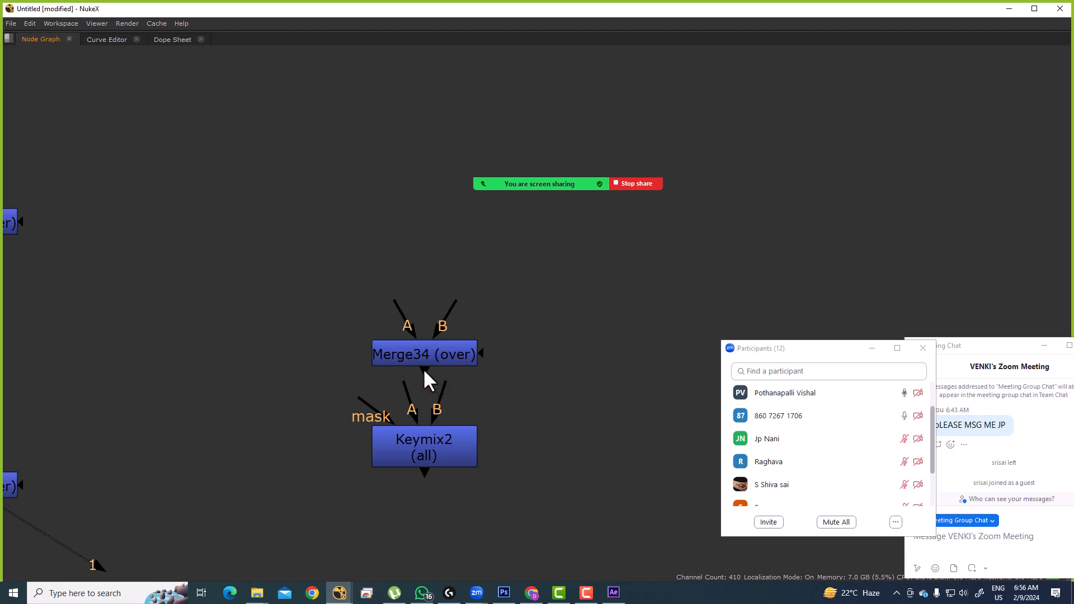
Step: Place Keymix2 to the right of Merge34 and nudge the pair into the open space
{"action": "left_click_drag", "start_coordinate": [435, 441], "coordinate": [601, 347]}
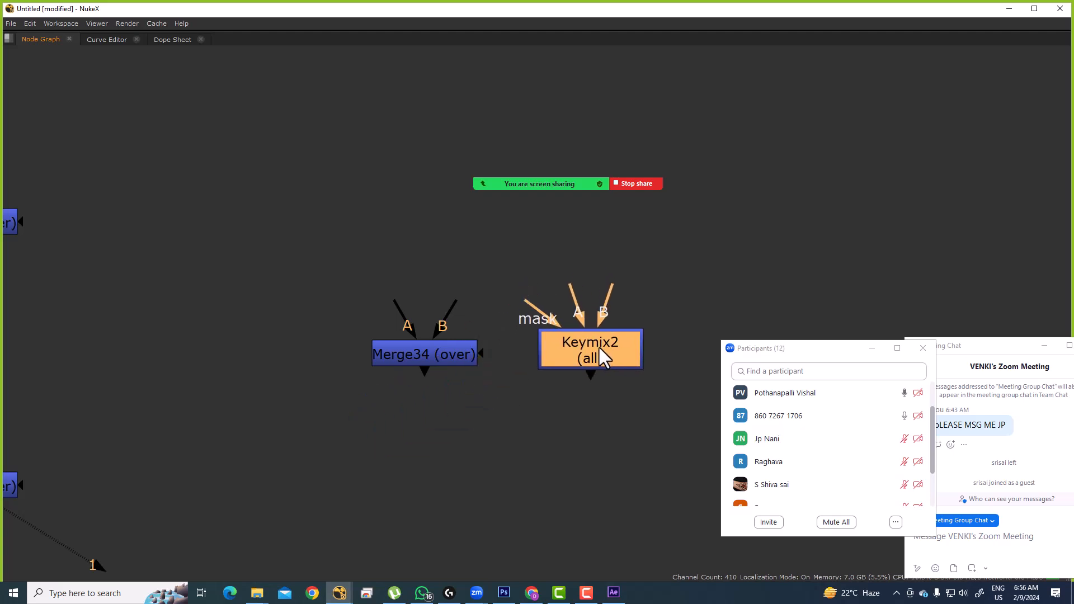
{"action": "left_click_drag", "start_coordinate": [597, 397], "coordinate": [522, 406]}
{"action": "left_click", "coordinate": [520, 411]}
{"action": "left_click_drag", "start_coordinate": [162, 253], "coordinate": [579, 431]}
{"action": "scroll", "coordinate": [581, 436], "scroll_direction": "down", "scroll_amount": 3}
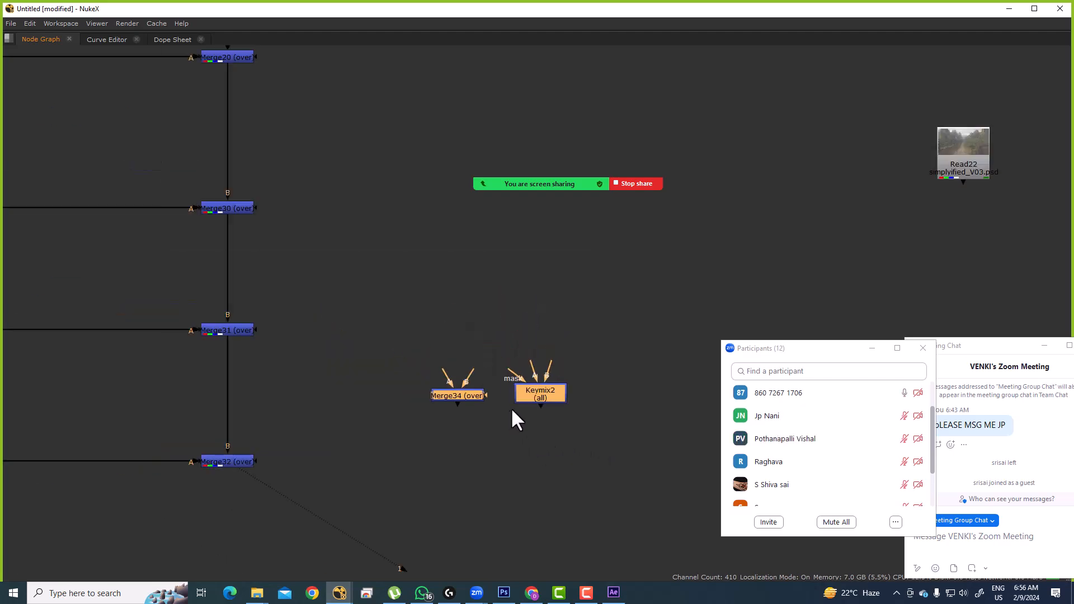
{"action": "left_click_drag", "start_coordinate": [546, 399], "coordinate": [563, 367]}
{"action": "left_click", "coordinate": [562, 419]}
{"action": "left_click_drag", "start_coordinate": [372, 314], "coordinate": [632, 423]}
{"action": "left_click_drag", "start_coordinate": [556, 364], "coordinate": [553, 389]}
{"action": "left_click", "coordinate": [461, 423]}
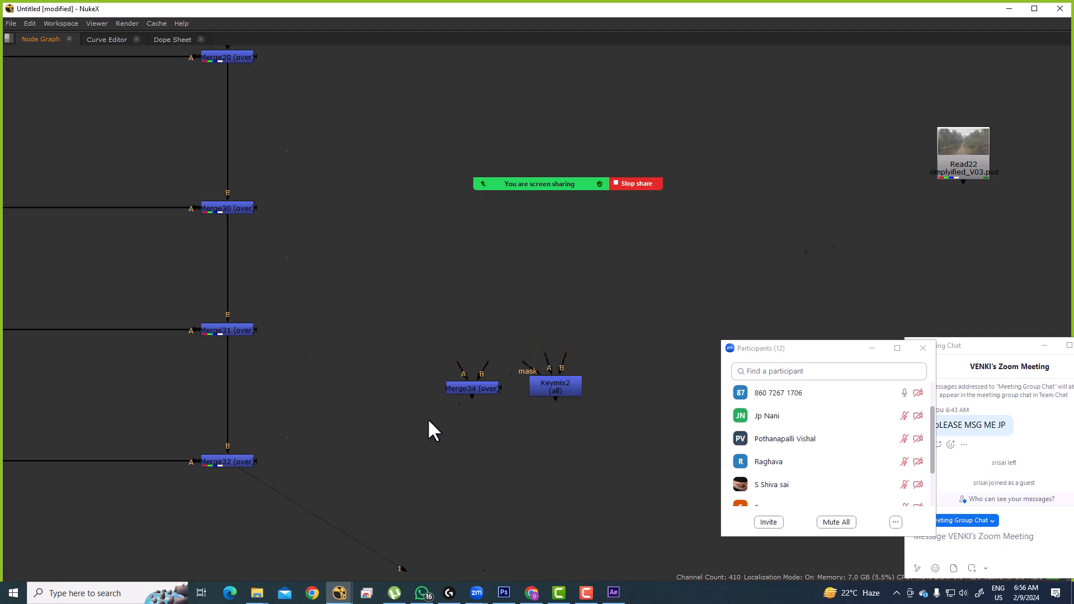
{"action": "scroll", "coordinate": [429, 419], "scroll_direction": "down", "scroll_amount": 6}
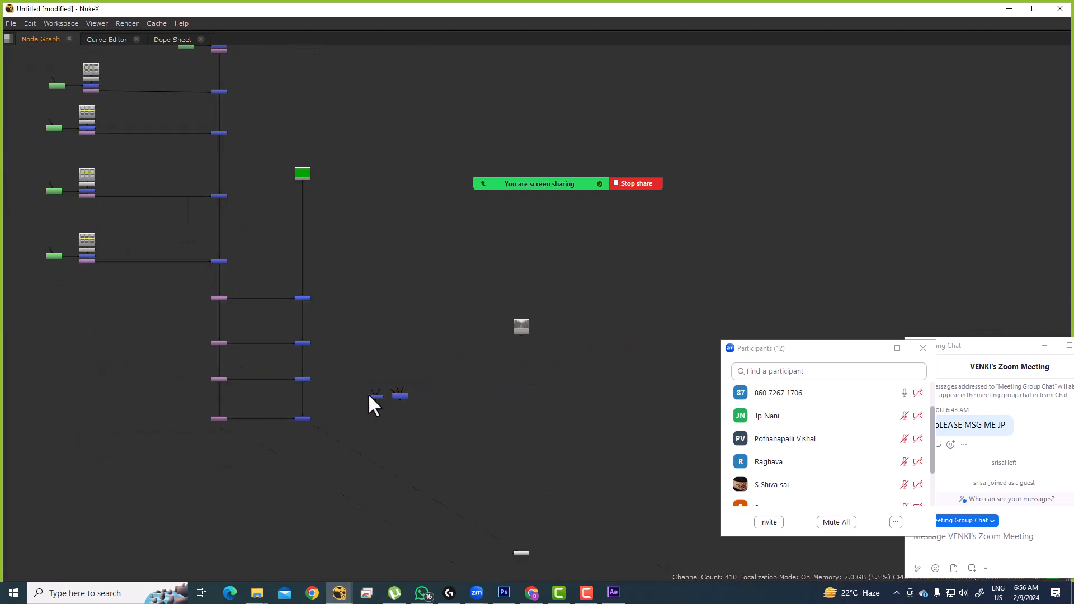
Step: Pan to the SKY and WALL backdrops and view the sky image from Read7
{"action": "left_click_drag", "start_coordinate": [368, 398], "coordinate": [608, 557]}
{"action": "scroll", "coordinate": [395, 393], "scroll_direction": "down", "scroll_amount": 3}
{"action": "left_click_drag", "start_coordinate": [388, 295], "coordinate": [501, 520]}
{"action": "left_click_drag", "start_coordinate": [410, 209], "coordinate": [417, 264]}
{"action": "scroll", "coordinate": [364, 236], "scroll_direction": "up", "scroll_amount": 6}
{"action": "key", "text": "1"}
{"action": "scroll", "coordinate": [453, 409], "scroll_direction": "up", "scroll_amount": 2}
{"action": "mouse_move", "coordinate": [447, 412]}
{"action": "left_mouse_down"}
{"action": "mouse_move", "coordinate": [445, 454]}
{"action": "mouse_move", "coordinate": [435, 404]}
{"action": "left_mouse_up"}
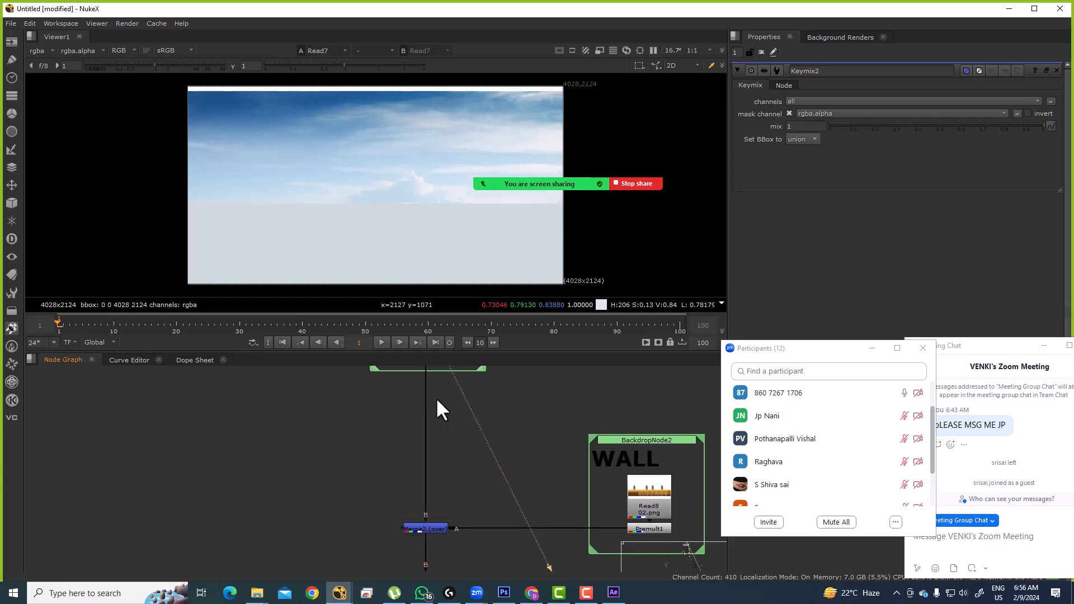
Step: Select Merge2 and view its composite of the potted-plant wall over the sky
{"action": "mouse_move", "coordinate": [358, 471]}
{"action": "left_mouse_down"}
{"action": "mouse_move", "coordinate": [499, 563]}
{"action": "mouse_move", "coordinate": [501, 553]}
{"action": "left_mouse_up"}
{"action": "key", "text": "1"}
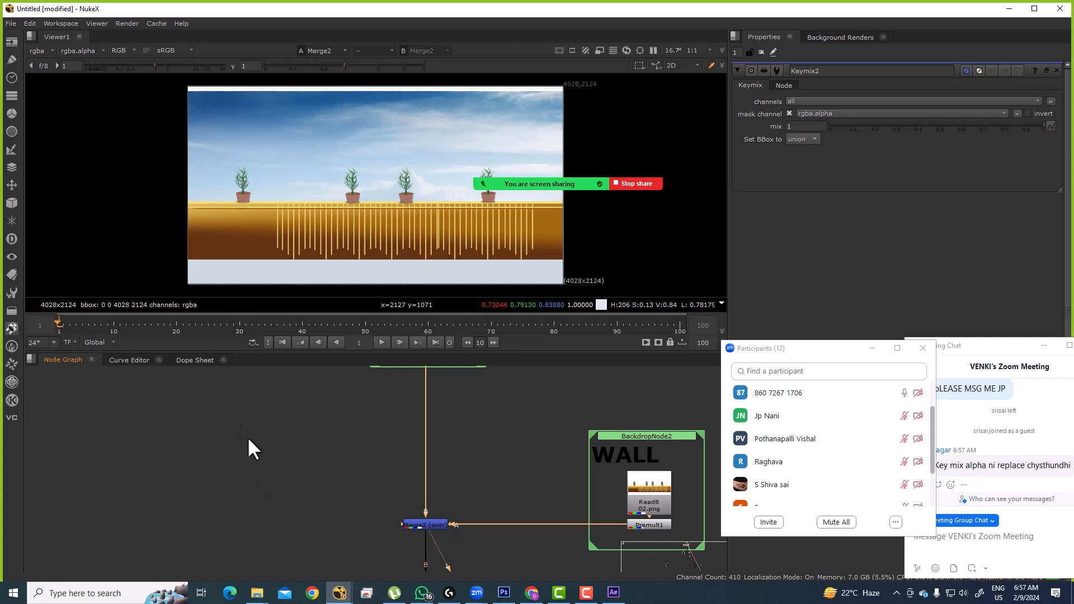
{"action": "scroll", "coordinate": [435, 499], "scroll_direction": "down", "scroll_amount": 6}
{"action": "scroll", "coordinate": [353, 444], "scroll_direction": "up", "scroll_amount": 8}
{"action": "scroll", "coordinate": [475, 472], "scroll_direction": "down", "scroll_amount": 5}
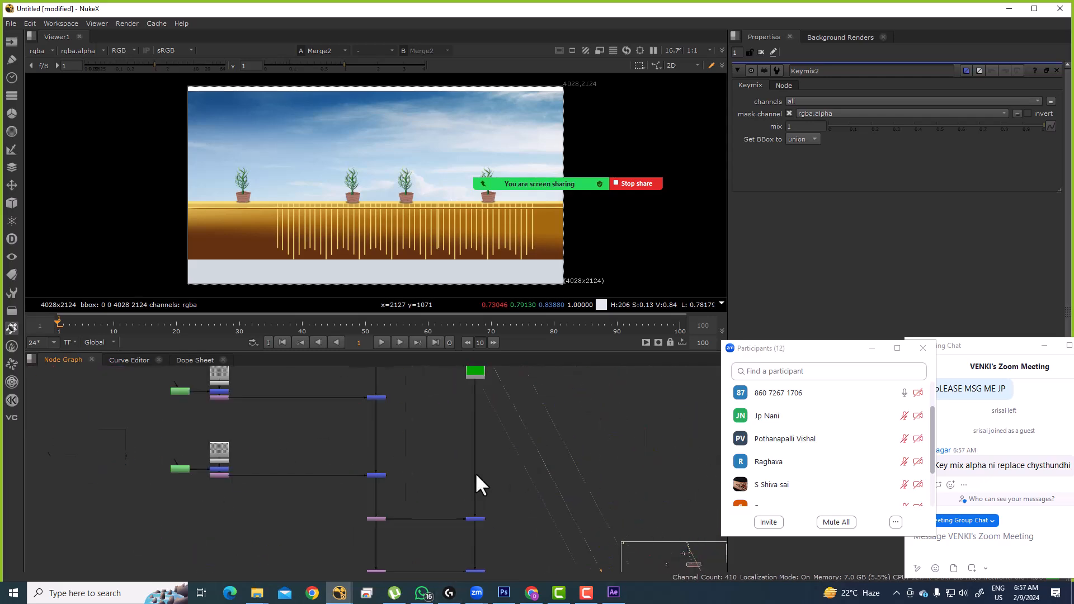
Step: Open File Explorer and navigate to New Volume (J:) > VENKI_STUFF > Keying
{"action": "key", "text": "super+e"}
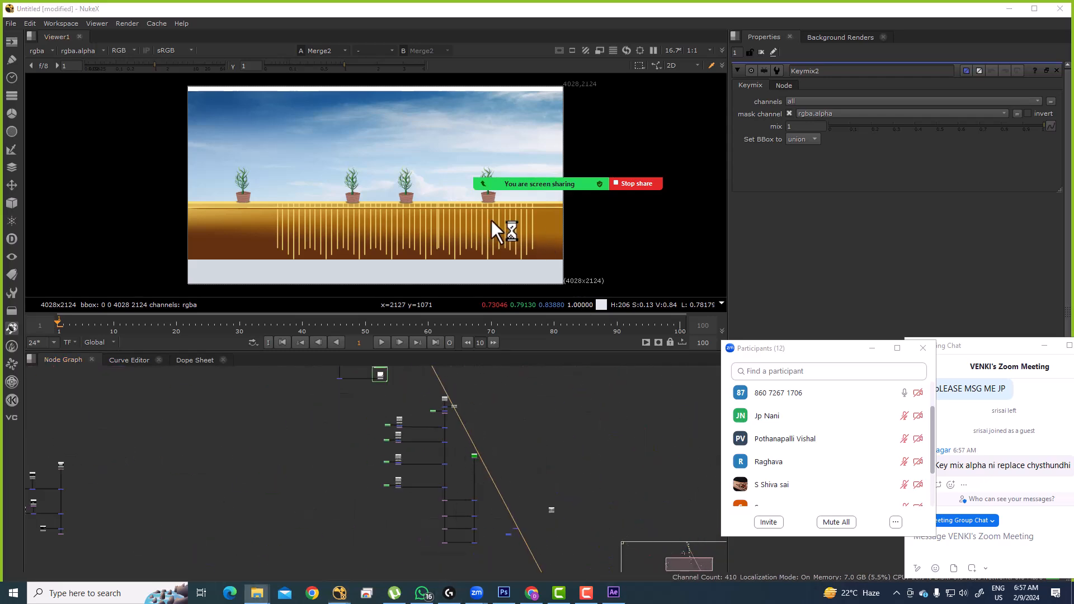
{"action": "key", "text": "Down"}
{"action": "key", "text": "Down"}
{"action": "key", "text": "Down"}
{"action": "key", "text": "Down"}
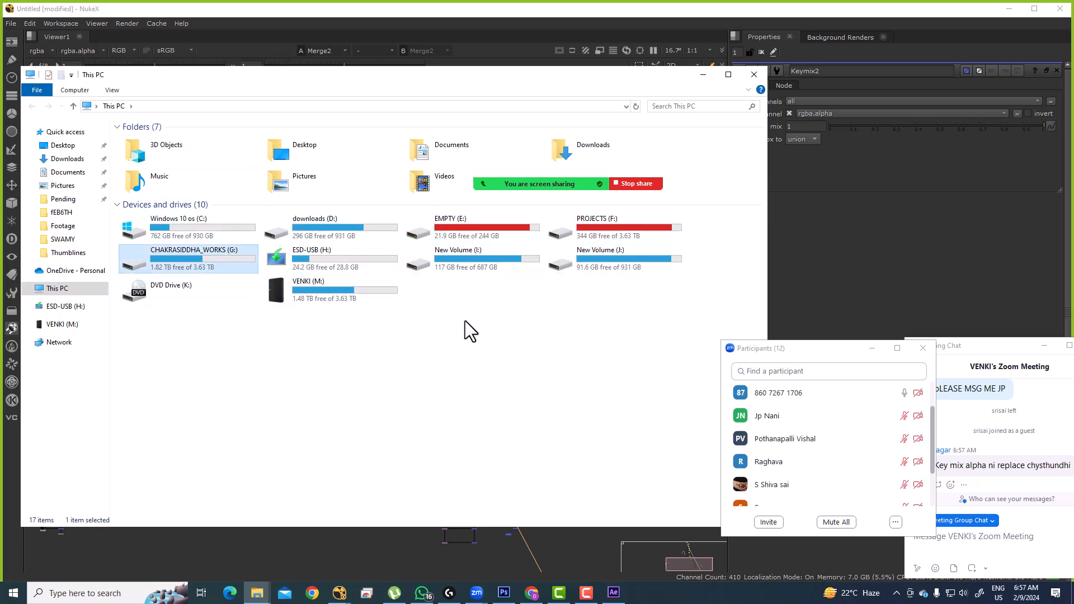
{"action": "key", "text": "Right"}
{"action": "key", "text": "Right"}
{"action": "key", "text": "Right"}
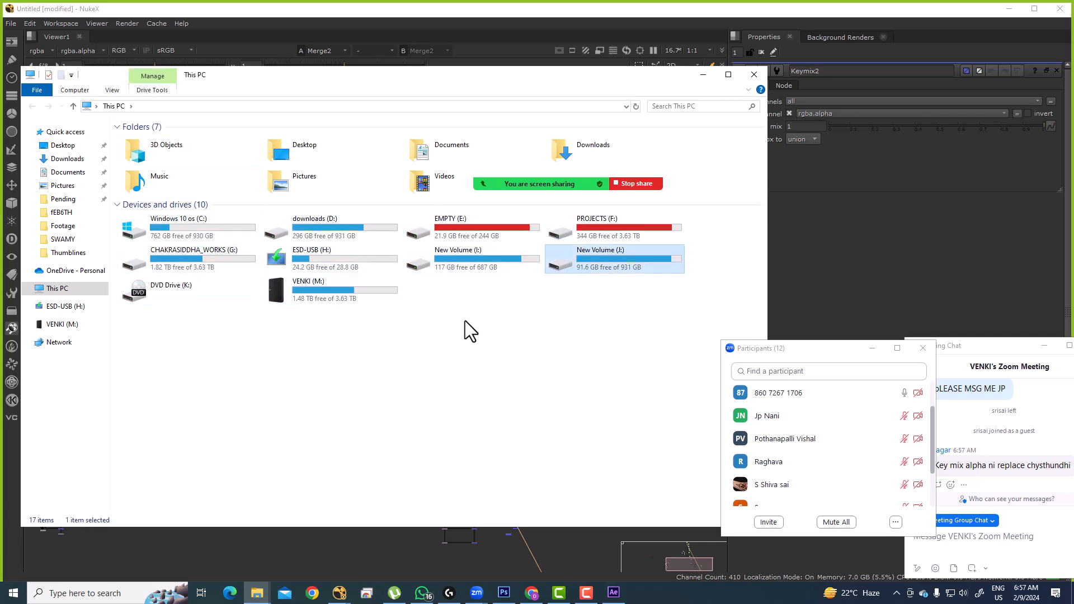
{"action": "key", "text": "Return"}
{"action": "key", "text": "Down"}
{"action": "key", "text": "Down"}
{"action": "key", "text": "Down"}
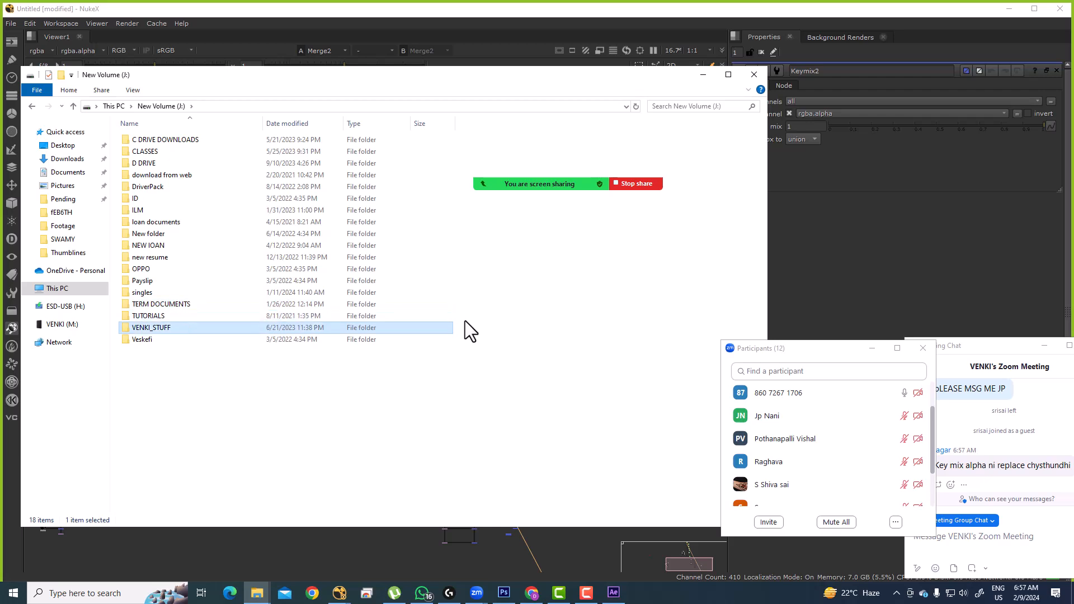
{"action": "key", "text": "Return"}
{"action": "key", "text": "Down"}
{"action": "key", "text": "Down"}
Step: Open Iron man > Plate with the IronManPlate EXR frames, select its path, and return to NukeX
{"action": "key", "text": "Down"}
{"action": "key", "text": "Down"}
{"action": "key", "text": "Down"}
{"action": "key", "text": "Return"}
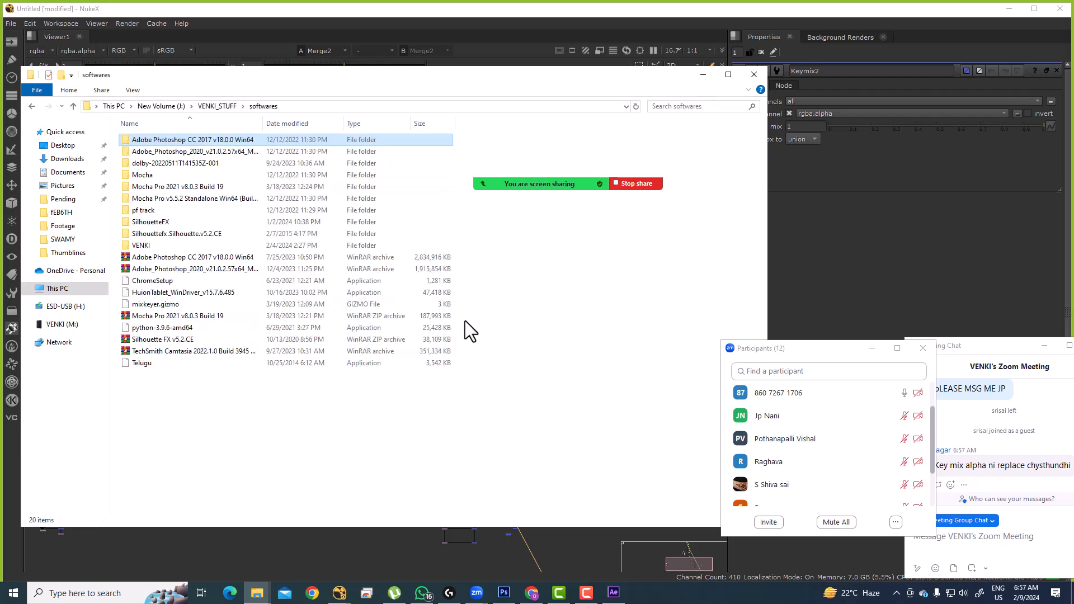
{"action": "key", "text": "BackSpace"}
{"action": "key", "text": "Up"}
{"action": "key", "text": "Up"}
{"action": "key", "text": "Up"}
{"action": "key", "text": "Return"}
{"action": "key", "text": "i"}
{"action": "key", "text": "Down"}
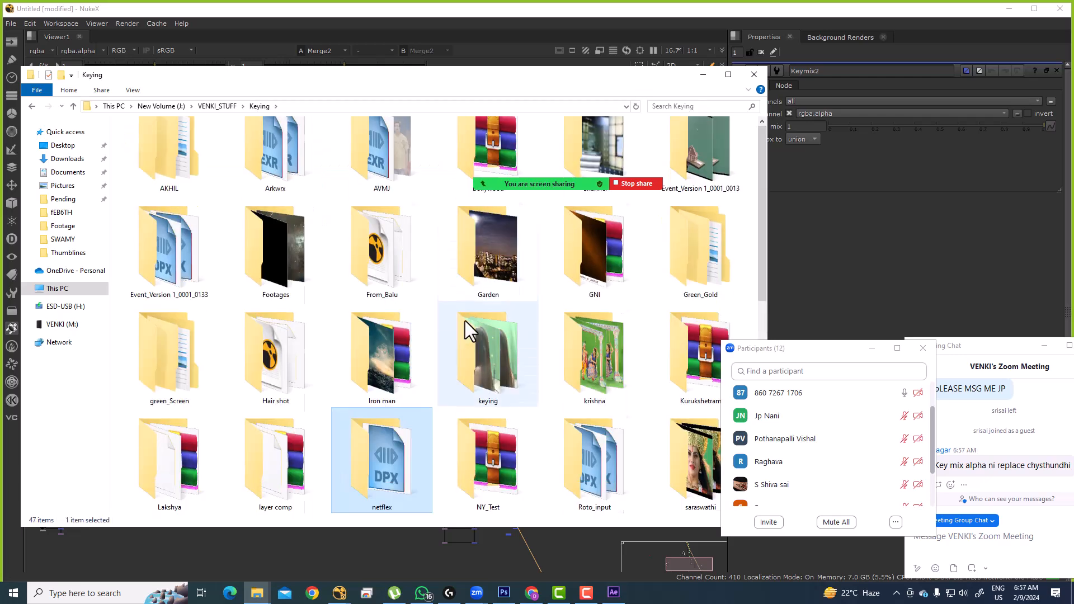
{"action": "key", "text": "Up"}
{"action": "key", "text": "Return"}
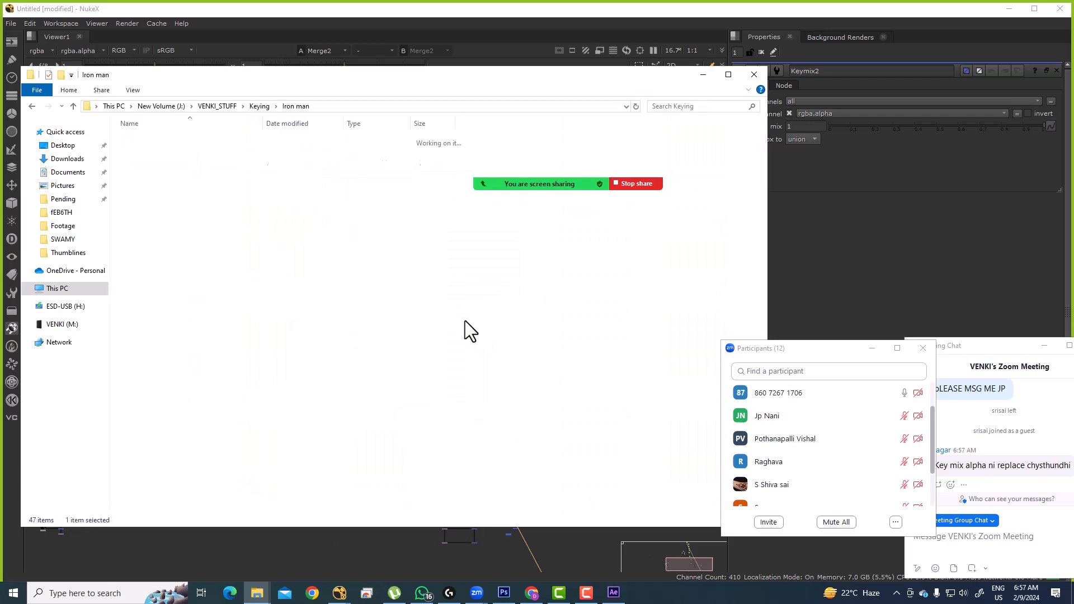
{"action": "key", "text": "Return"}
{"action": "key", "text": "alt+d"}
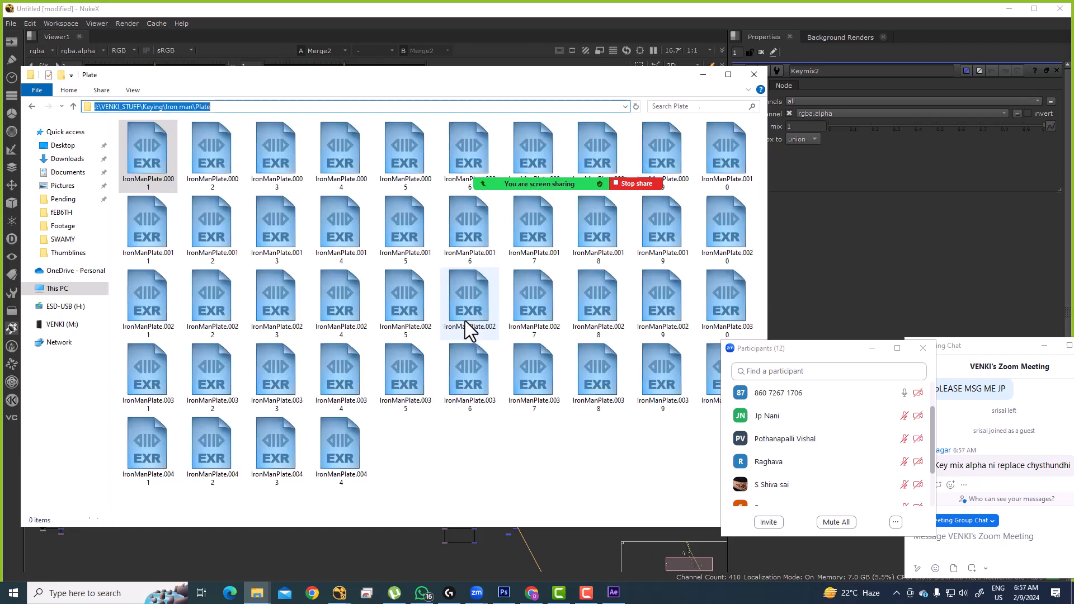
{"action": "left_click", "coordinate": [411, 538]}
{"action": "left_click_drag", "start_coordinate": [397, 537], "coordinate": [455, 455]}
{"action": "scroll", "coordinate": [454, 455], "scroll_direction": "up", "scroll_amount": 3}
Step: Paste in the Iron Man plate and add a keying node to it
{"action": "key", "text": "ctrl+v"}
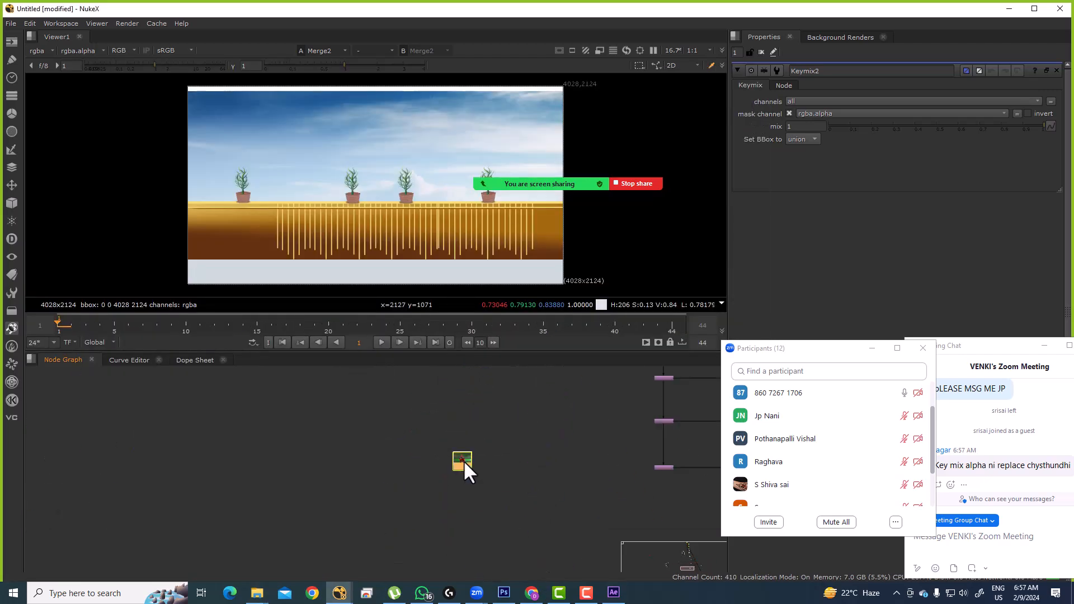
{"action": "key", "text": "Tab"}
{"action": "type", "text": "keymix"}
{"action": "key", "text": "Escape"}
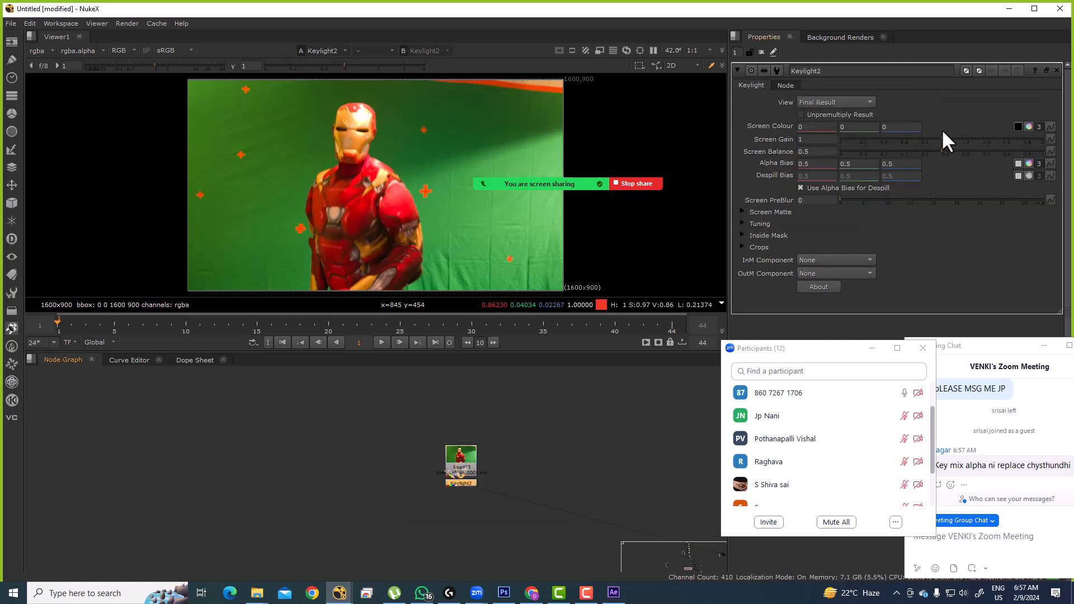
Step: Eyedrop the green screen into Keylight's Screen Colour and check the alpha matte at frame 20
{"action": "left_click", "coordinate": [1018, 127]}
{"action": "left_click_drag", "start_coordinate": [275, 158], "coordinate": [384, 227]}
{"action": "key", "text": "a"}
{"action": "scroll", "coordinate": [383, 227], "scroll_direction": "up", "scroll_amount": 1}
{"action": "left_click", "coordinate": [327, 324]}
{"action": "left_click_drag", "start_coordinate": [396, 189], "coordinate": [413, 136]}
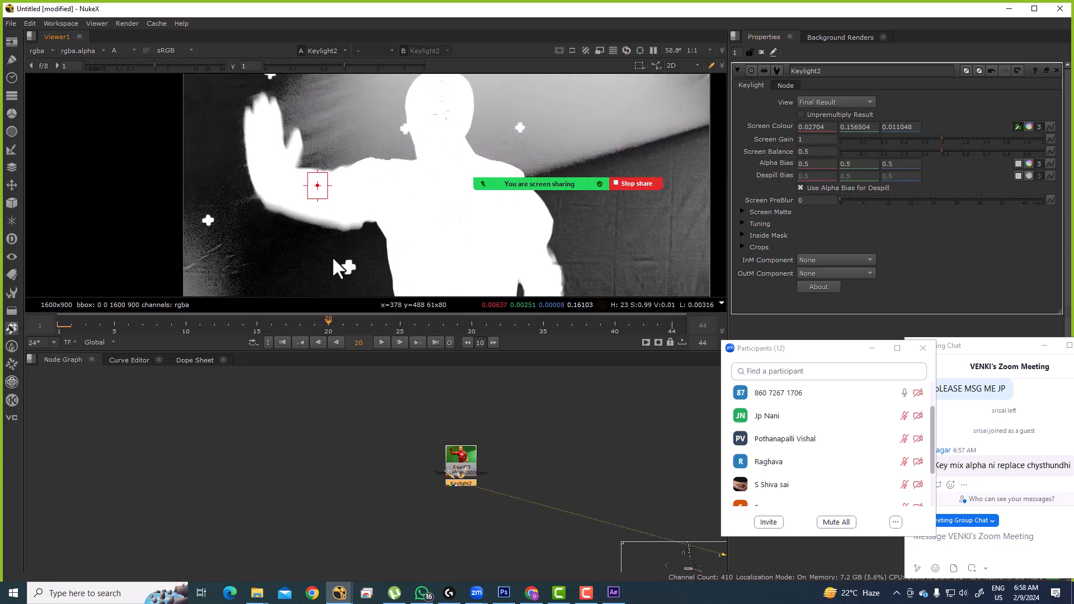
{"action": "left_click_drag", "start_coordinate": [336, 257], "coordinate": [364, 214]}
{"action": "scroll", "coordinate": [364, 214], "scroll_direction": "up", "scroll_amount": 1}
Step: Set Keylight2's Screen Gain to 1.1
{"action": "left_click", "coordinate": [823, 139]}
{"action": "type", "text": ".1"}
{"action": "key", "text": "Return"}
{"action": "left_click_drag", "start_coordinate": [459, 135], "coordinate": [340, 246]}
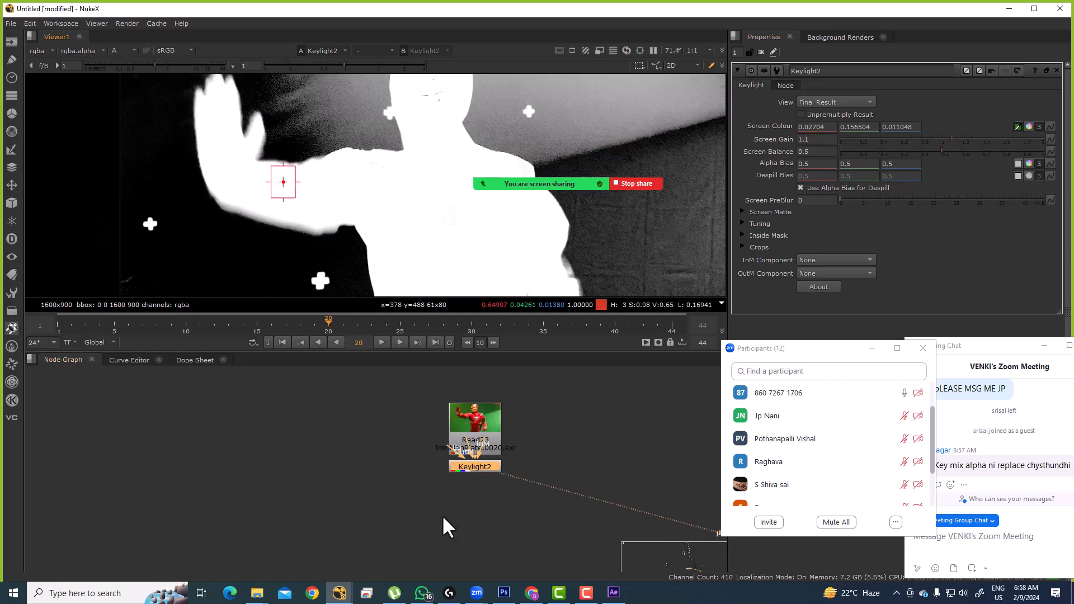
{"action": "scroll", "coordinate": [441, 515], "scroll_direction": "up", "scroll_amount": 3}
Step: Duplicate Keylight2 as Keylight3, connect its source to Read23, disable it and view it
{"action": "left_click", "coordinate": [483, 446]}
{"action": "left_click_drag", "start_coordinate": [523, 100], "coordinate": [449, 203]}
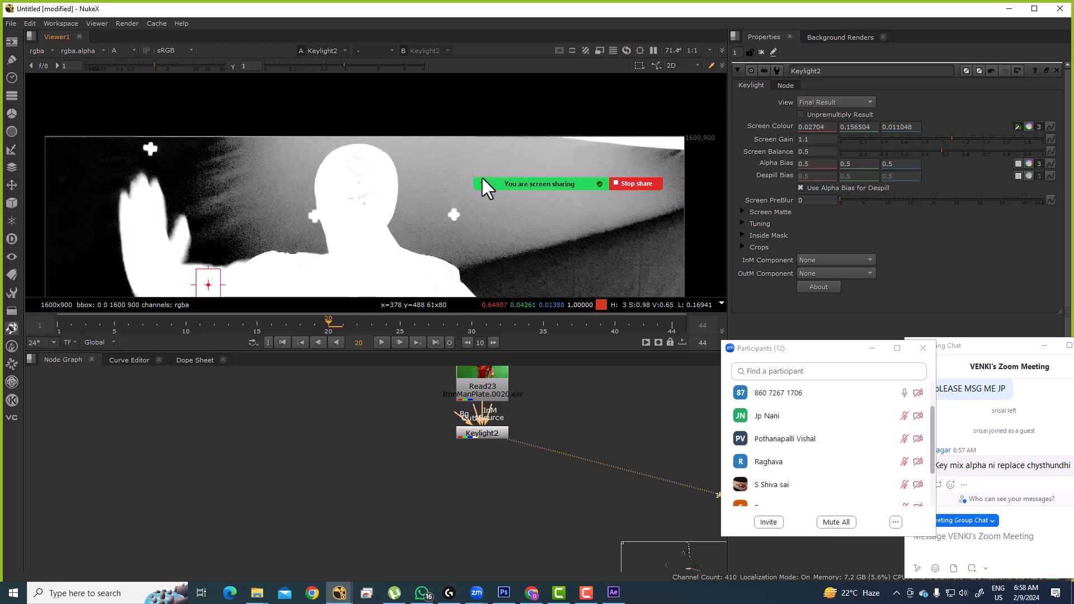
{"action": "left_click", "coordinate": [488, 433]}
{"action": "key", "text": "ctrl+c"}
{"action": "left_click", "coordinate": [414, 465]}
{"action": "key", "text": "ctrl+v"}
{"action": "left_click_drag", "start_coordinate": [369, 454], "coordinate": [464, 389]}
{"action": "key", "text": "d"}
{"action": "double_click", "coordinate": [344, 466]}
{"action": "key", "text": "1"}
{"action": "key", "text": "a"}
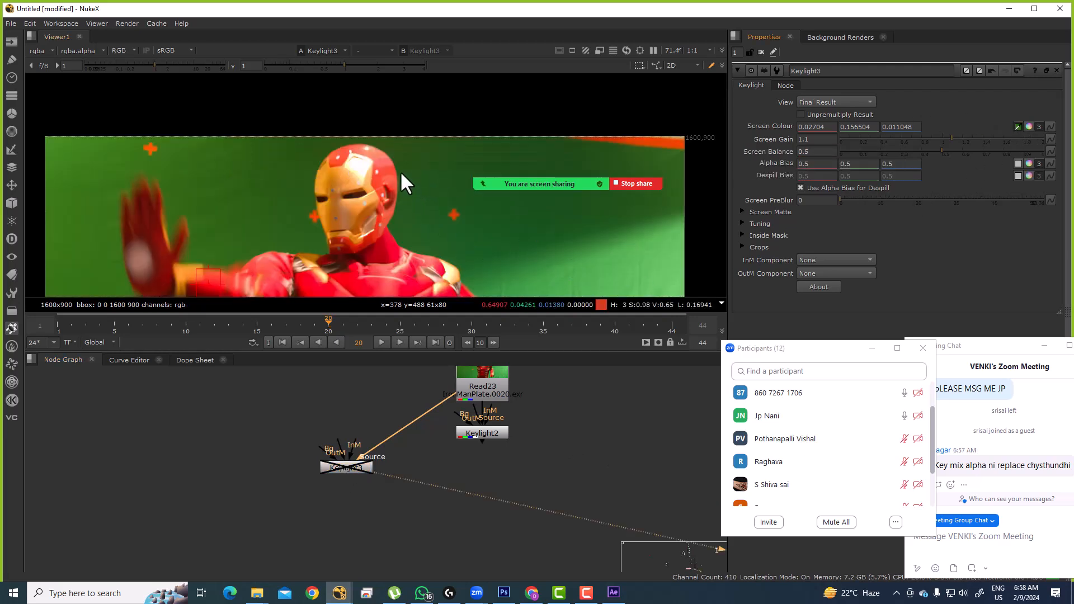
Step: Re-sample Keylight3's Screen Colour, re-enable it and raise its Screen Gain to 1.2
{"action": "left_click", "coordinate": [421, 189], "text": "ctrl"}
{"action": "left_click", "coordinate": [355, 468]}
{"action": "key", "text": "d"}
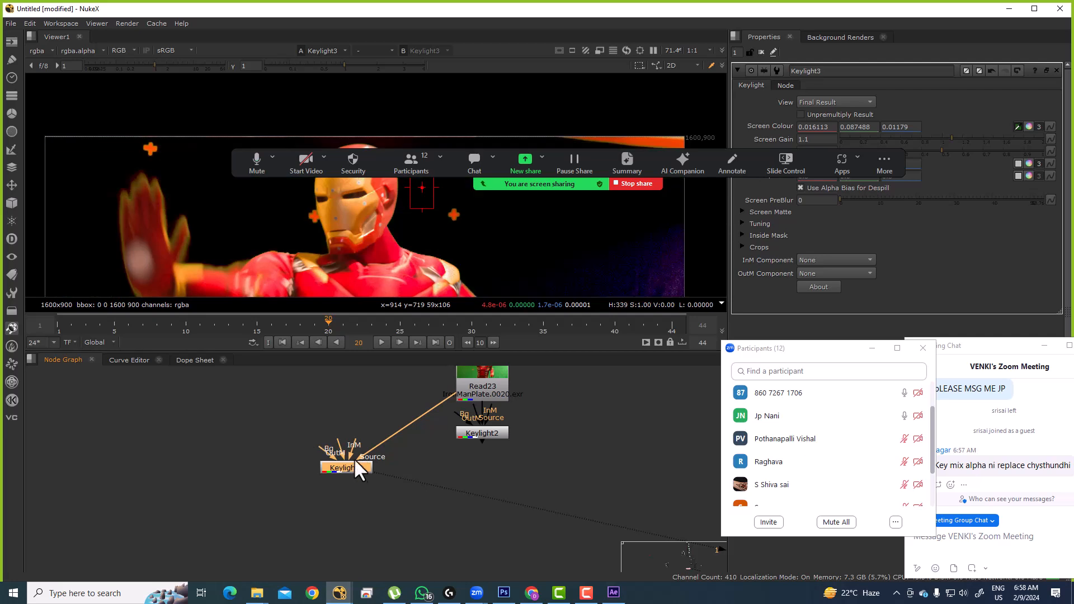
{"action": "key", "text": "a"}
{"action": "left_click_drag", "start_coordinate": [441, 216], "coordinate": [411, 236]}
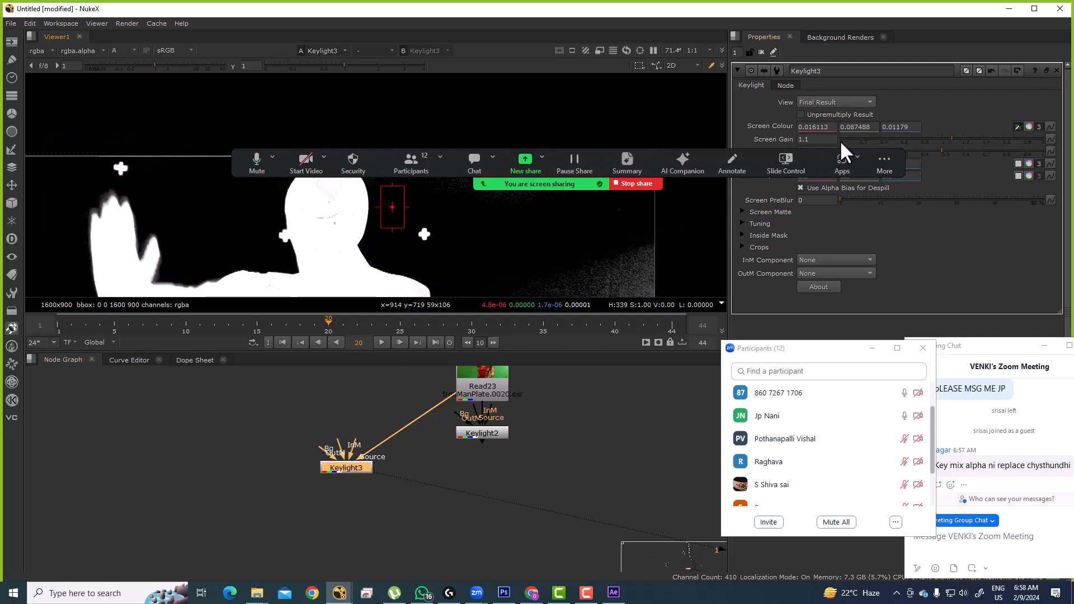
{"action": "left_click", "coordinate": [831, 138]}
{"action": "left_click", "coordinate": [806, 139]}
{"action": "key", "text": "Up"}
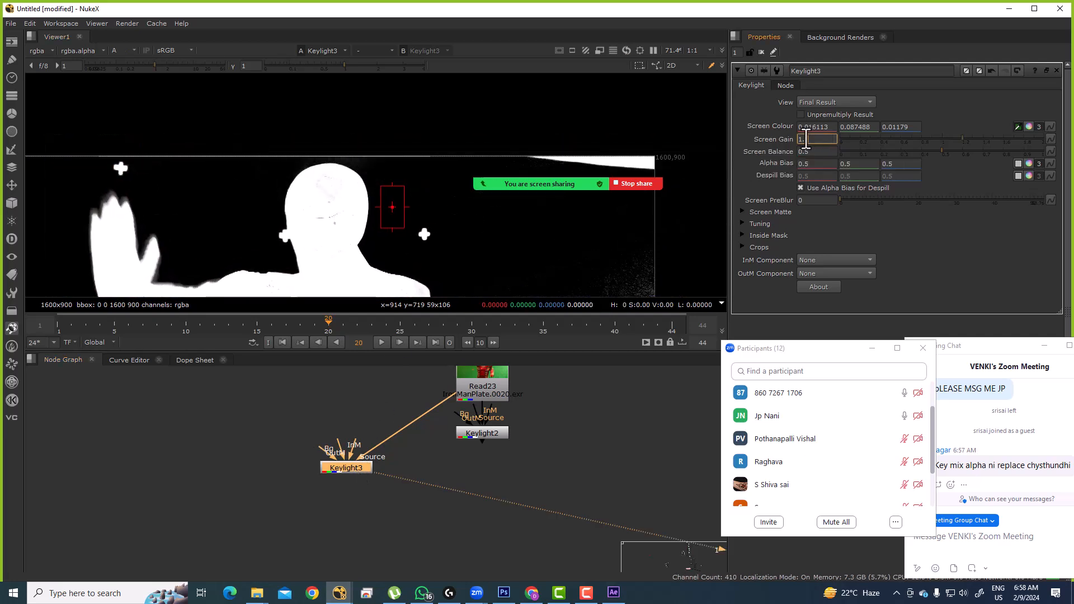
{"action": "left_click_drag", "start_coordinate": [333, 238], "coordinate": [300, 213]}
Step: Compare Keylight2's matte against Keylight3's cleaner matte, sampling pixel values in the viewer
{"action": "left_click", "coordinate": [572, 456]}
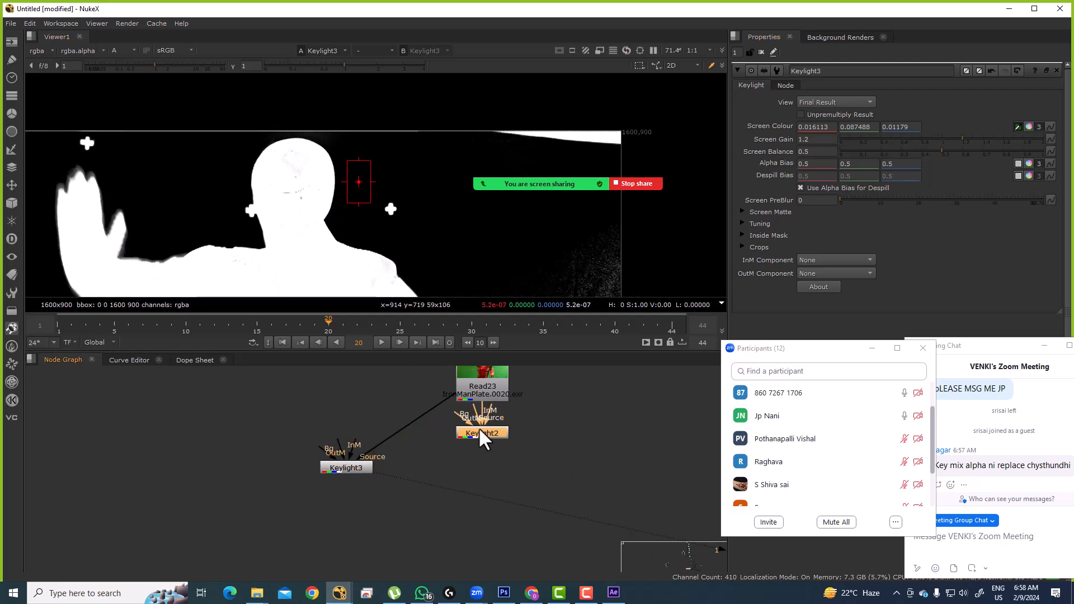
{"action": "key", "text": "1"}
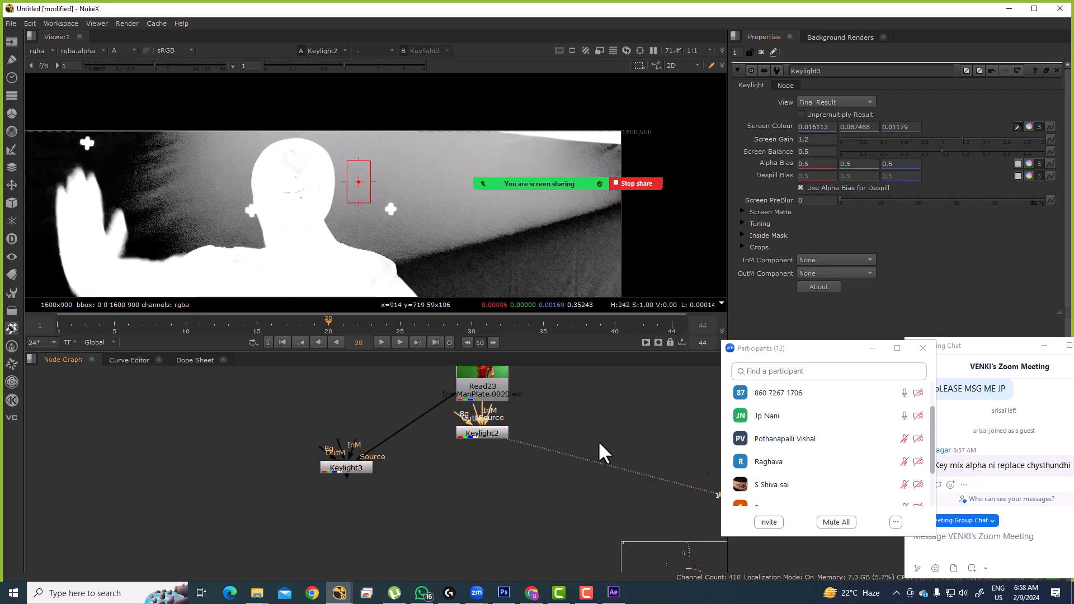
{"action": "scroll", "coordinate": [811, 441], "scroll_direction": "up", "scroll_amount": 3}
{"action": "left_click", "coordinate": [483, 433]}
{"action": "scroll", "coordinate": [201, 232], "scroll_direction": "up", "scroll_amount": 2}
{"action": "scroll", "coordinate": [184, 223], "scroll_direction": "down", "scroll_amount": 4}
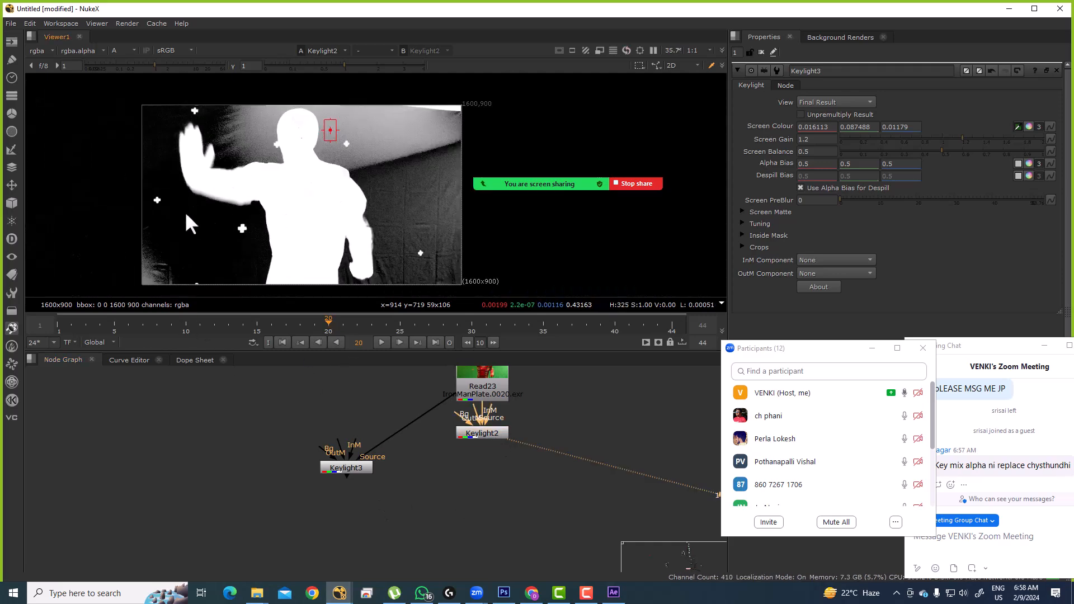
{"action": "left_click", "coordinate": [347, 469]}
{"action": "key", "text": "1"}
{"action": "left_click_drag", "start_coordinate": [295, 93], "coordinate": [374, 172]}
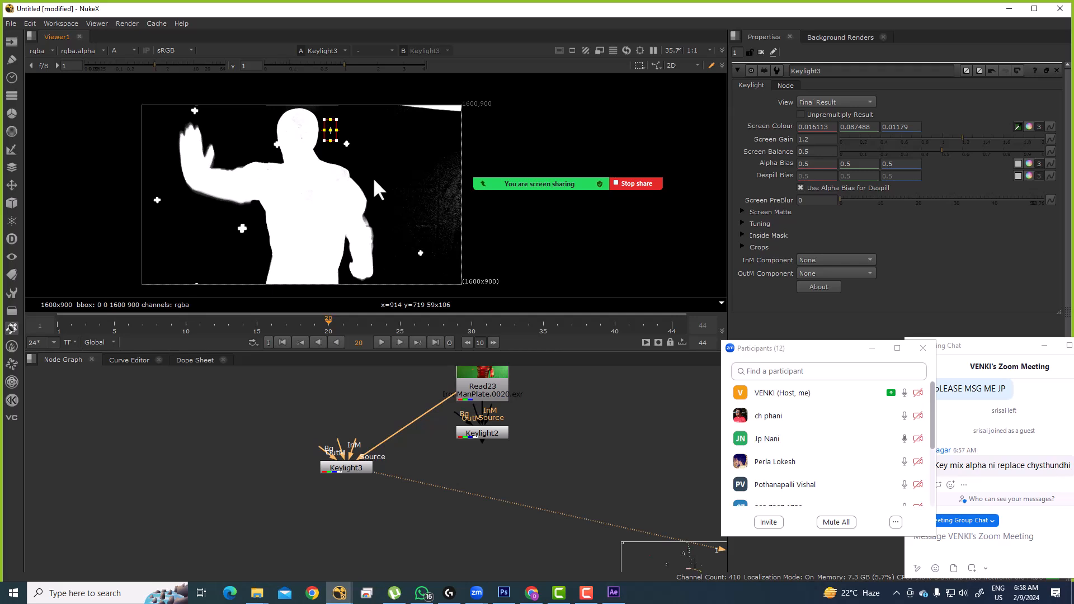
{"action": "left_click_drag", "start_coordinate": [373, 178], "coordinate": [385, 212]}
Step: Compare the two mattes again, sampling pixel values over the head area
{"action": "left_click", "coordinate": [486, 432]}
{"action": "key", "text": "1"}
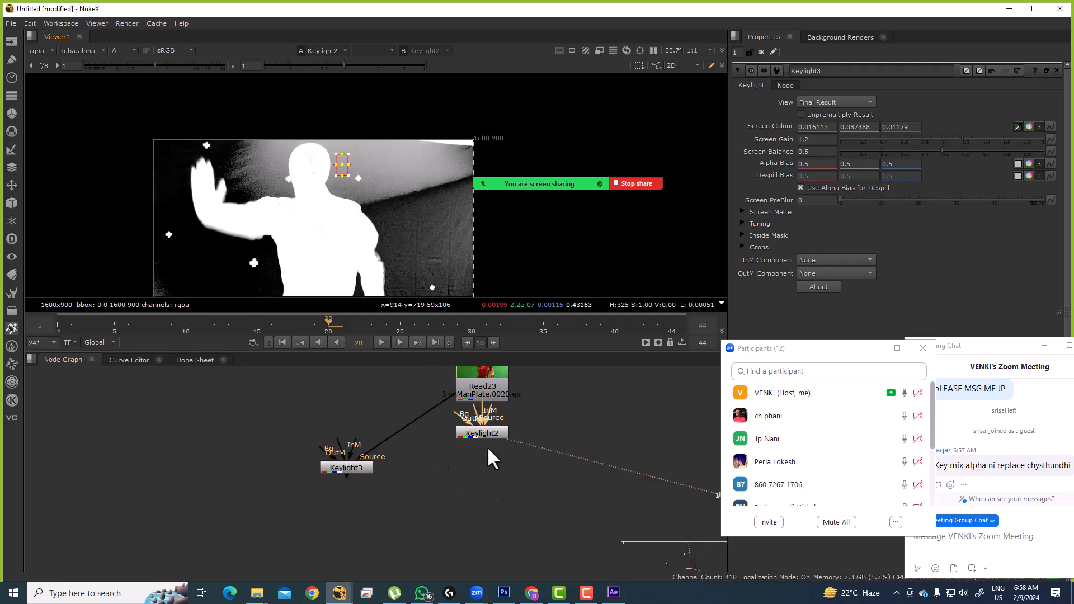
{"action": "left_click_drag", "start_coordinate": [220, 250], "coordinate": [239, 200]}
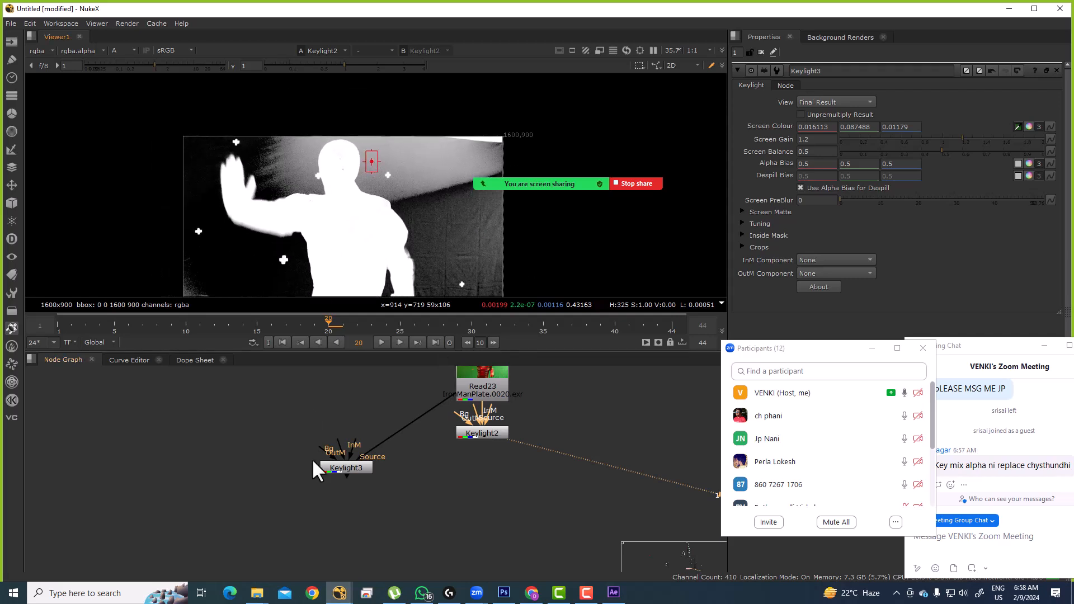
{"action": "left_click", "coordinate": [335, 468]}
{"action": "key", "text": "1"}
{"action": "left_click_drag", "start_coordinate": [319, 113], "coordinate": [394, 207]}
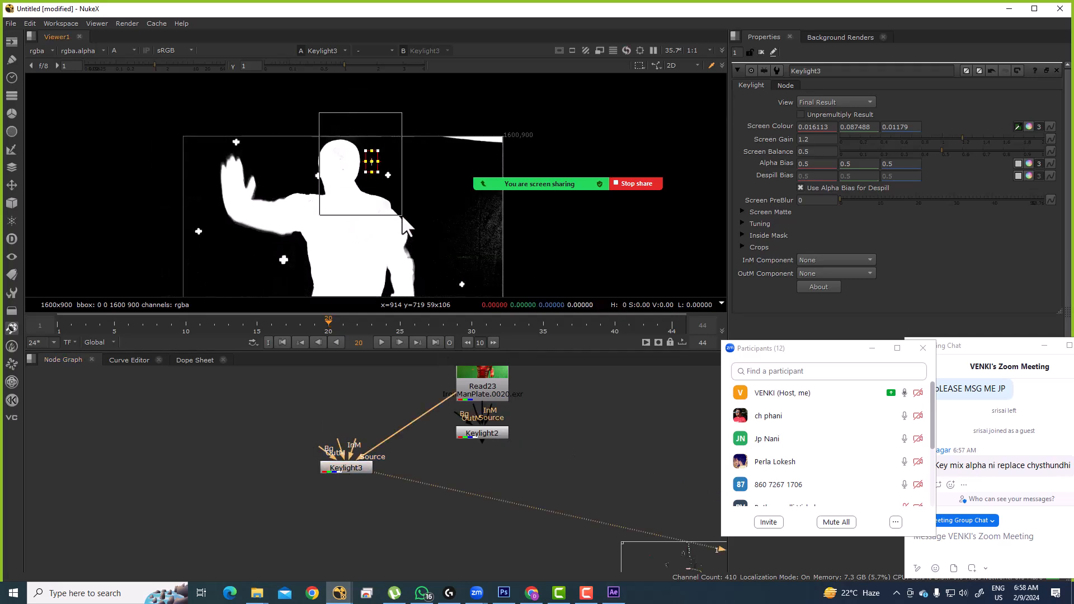
{"action": "scroll", "coordinate": [357, 152], "scroll_direction": "up", "scroll_amount": 2}
{"action": "left_click_drag", "start_coordinate": [286, 98], "coordinate": [326, 153]}
{"action": "left_click", "coordinate": [494, 428]}
{"action": "key", "text": "1"}
Step: Add a Merge over with A from Keylight3 and B from Keylight2, and view it
{"action": "left_click", "coordinate": [493, 432]}
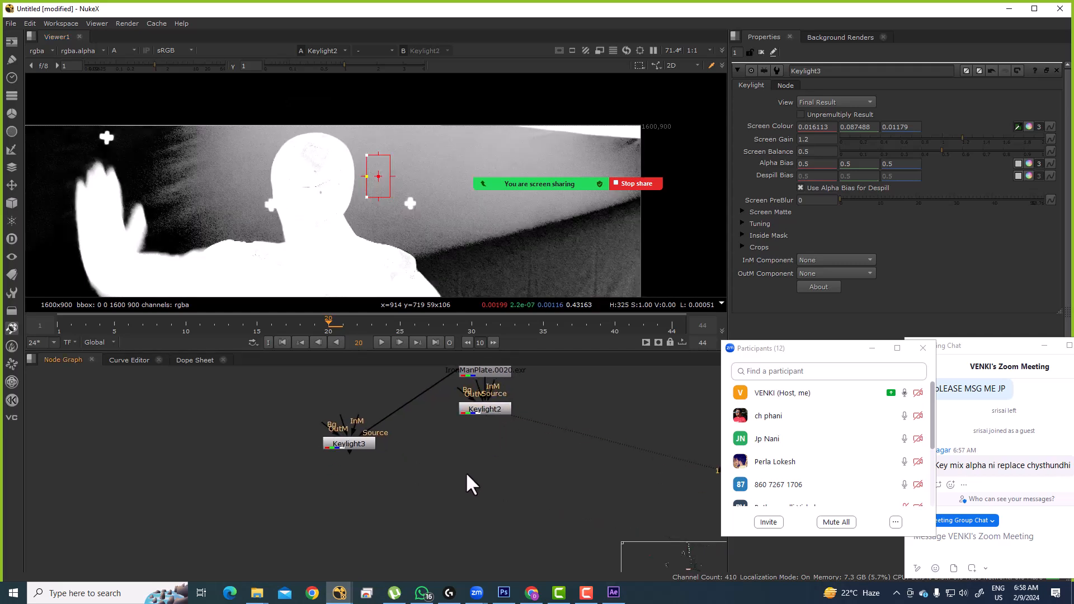
{"action": "key", "text": "m"}
{"action": "left_click_drag", "start_coordinate": [447, 450], "coordinate": [358, 442]}
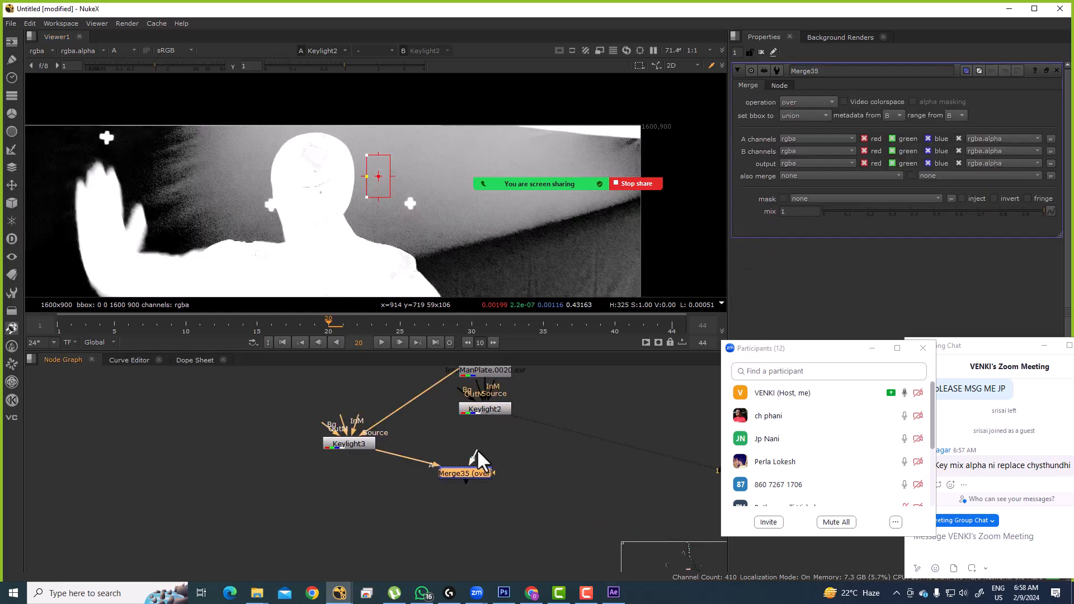
{"action": "left_click_drag", "start_coordinate": [468, 474], "coordinate": [482, 444]}
{"action": "key", "text": "1"}
{"action": "scroll", "coordinate": [342, 151], "scroll_direction": "down", "scroll_amount": 4}
Step: Replace Merge35 with a Keymix3 node placed below Keylight2 and view it
{"action": "left_click_drag", "start_coordinate": [283, 92], "coordinate": [421, 207]}
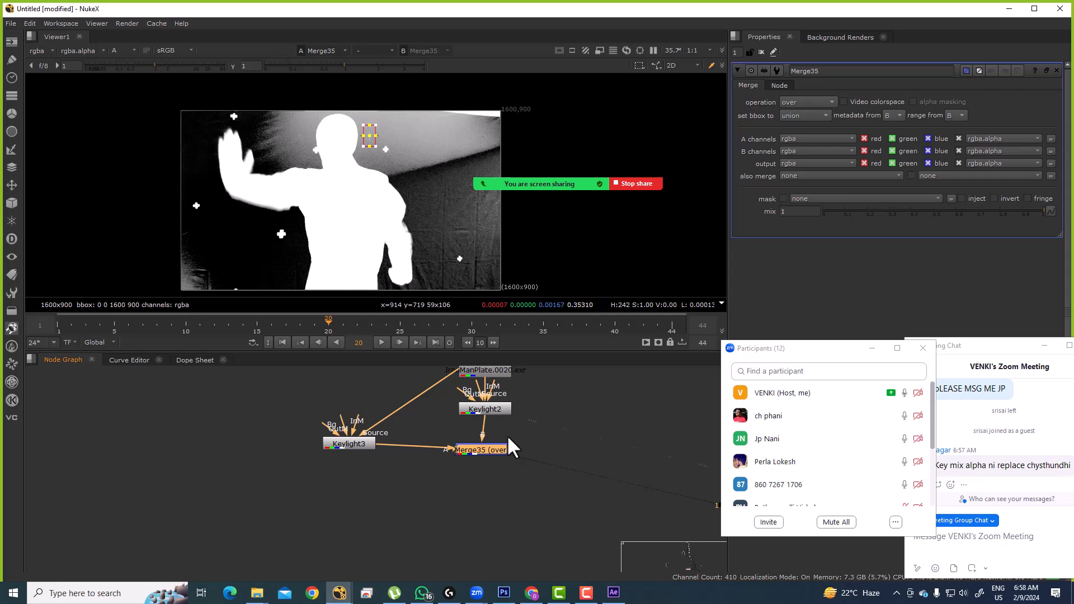
{"action": "key", "text": "Delete"}
{"action": "scroll", "coordinate": [355, 173], "scroll_direction": "up", "scroll_amount": 7}
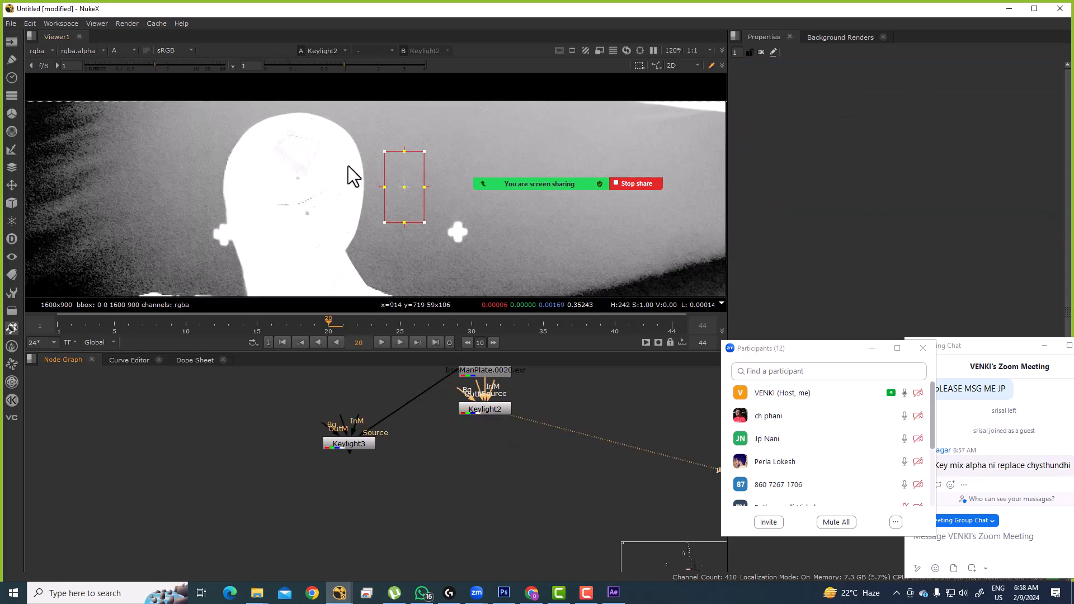
{"action": "key", "text": "Tab"}
{"action": "type", "text": "keymix"}
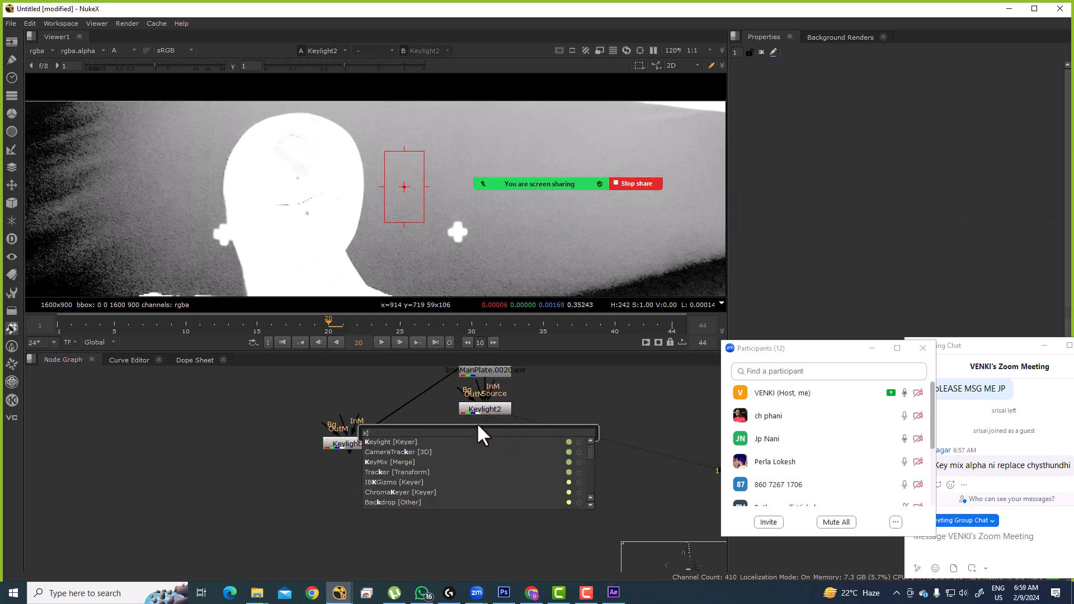
{"action": "left_click", "coordinate": [423, 439]}
{"action": "mouse_move", "coordinate": [498, 438]}
{"action": "left_mouse_down"}
{"action": "mouse_move", "coordinate": [485, 441]}
{"action": "mouse_move", "coordinate": [492, 449]}
{"action": "mouse_move", "coordinate": [364, 444]}
{"action": "mouse_move", "coordinate": [484, 442]}
{"action": "left_mouse_up"}
{"action": "key", "text": "1"}
Step: Compare Keylight2, Keylight3 and the Keymix3 result in the viewer
{"action": "left_click", "coordinate": [485, 409]}
{"action": "key", "text": "1"}
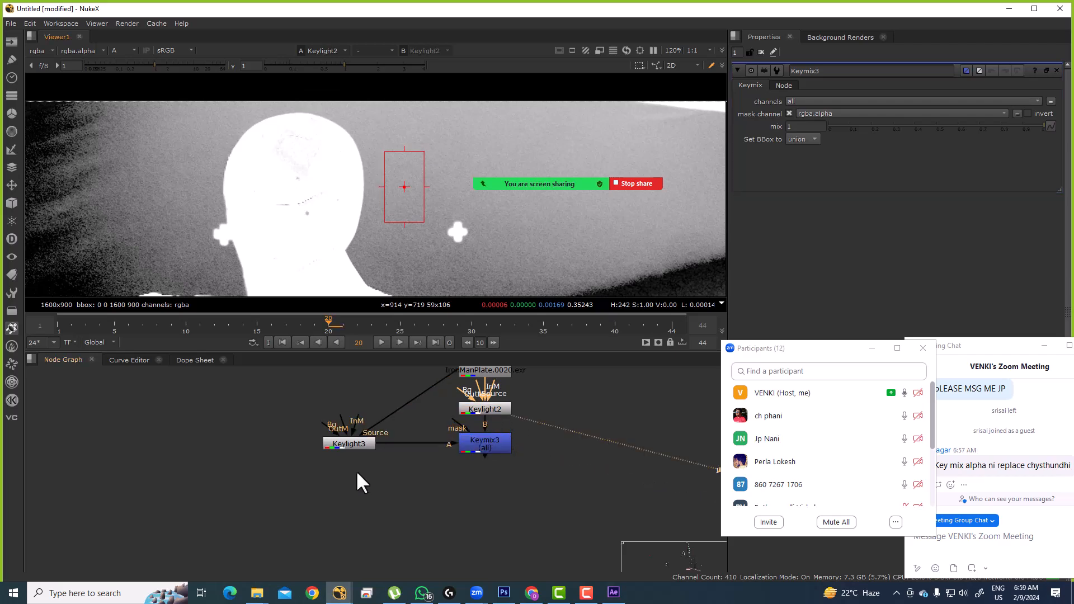
{"action": "left_click", "coordinate": [361, 443]}
{"action": "key", "text": "1"}
{"action": "left_click", "coordinate": [498, 444]}
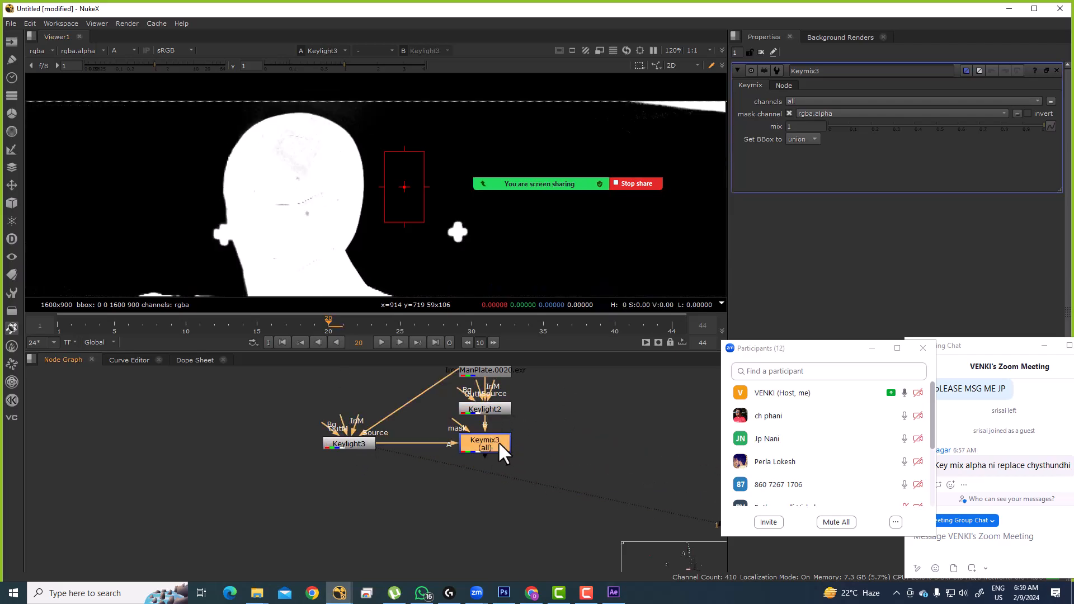
{"action": "key", "text": "1"}
{"action": "left_click", "coordinate": [585, 424]}
Step: Feed a Roto6 rectangle drawn over the head into Keymix3's mask input
{"action": "key", "text": "o"}
{"action": "left_click_drag", "start_coordinate": [455, 423], "coordinate": [581, 430]}
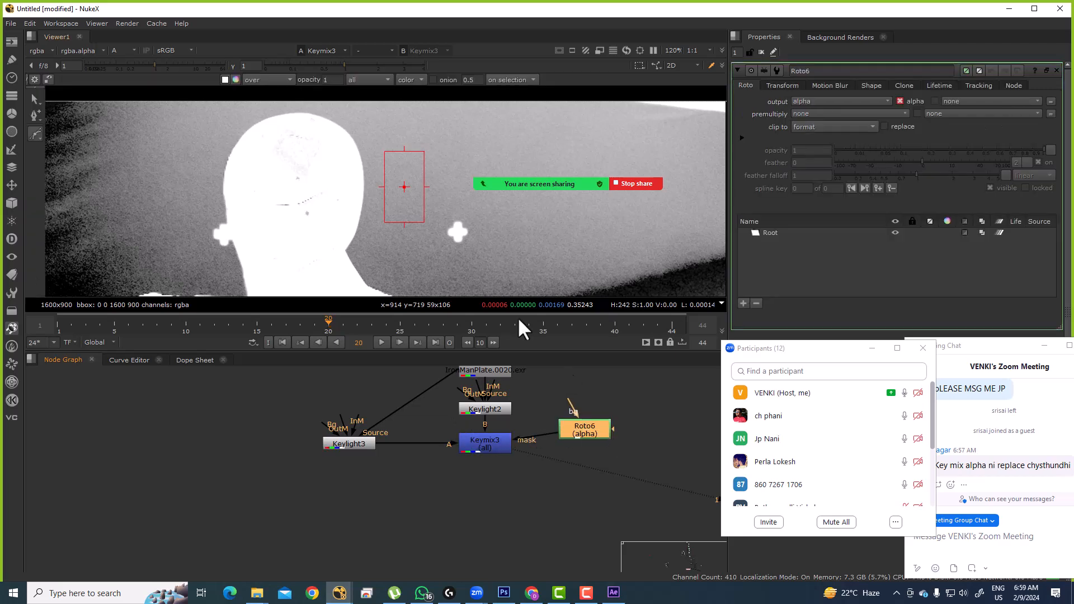
{"action": "scroll", "coordinate": [373, 203], "scroll_direction": "down", "scroll_amount": 3}
{"action": "right_click", "coordinate": [39, 137]}
{"action": "left_click", "coordinate": [68, 179]}
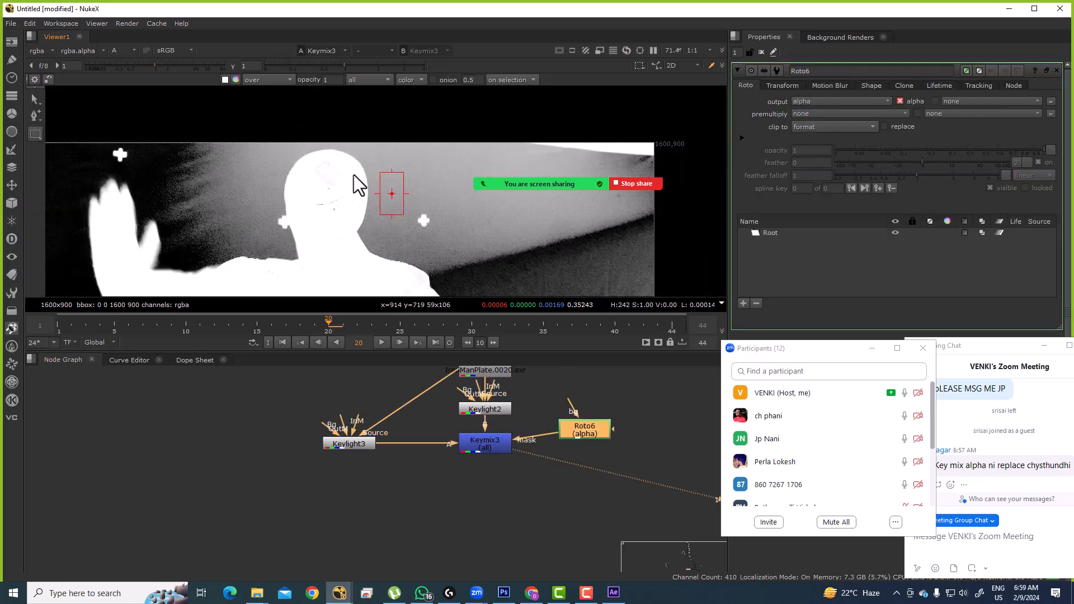
{"action": "left_click_drag", "start_coordinate": [317, 118], "coordinate": [457, 283]}
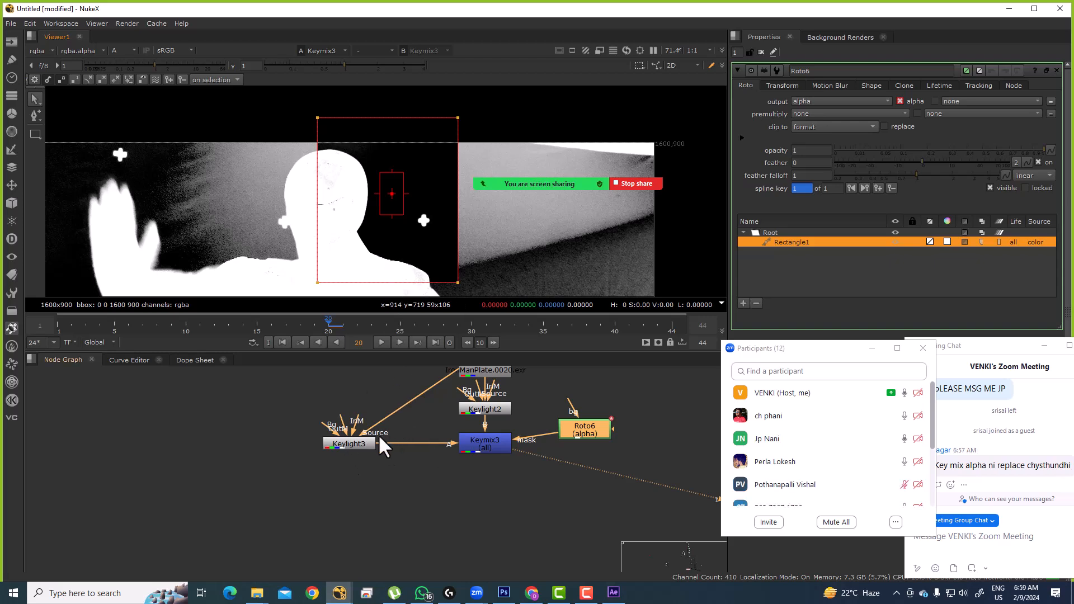
Step: Compare Keylight3, Keylight2 and the masked Keymix3 result, then select Keymix3
{"action": "left_click", "coordinate": [367, 443]}
{"action": "key", "text": "1"}
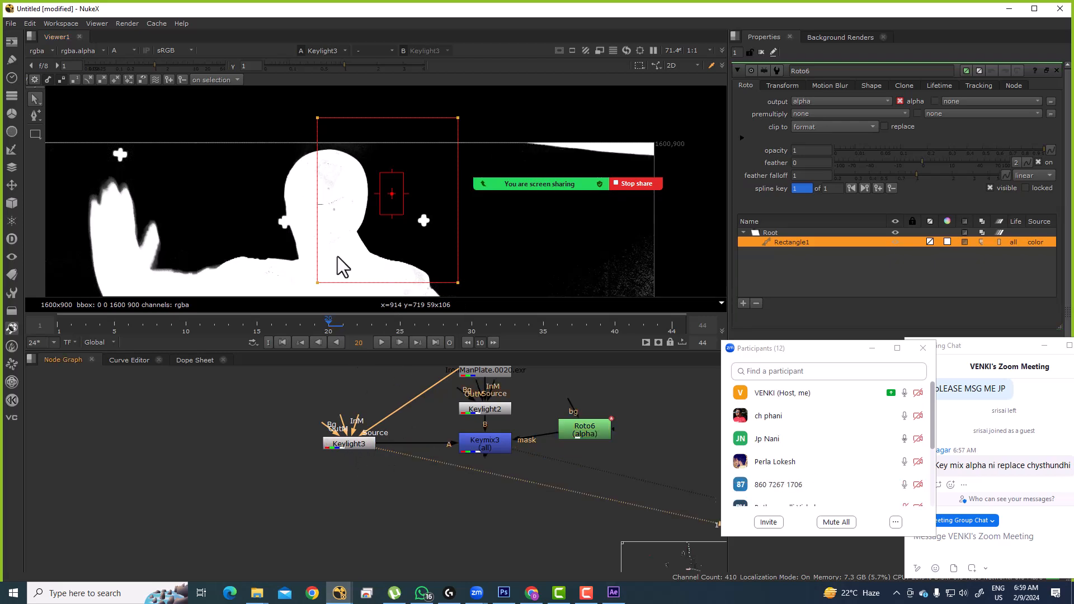
{"action": "left_click", "coordinate": [489, 414]}
{"action": "key", "text": "2"}
{"action": "left_click", "coordinate": [486, 440]}
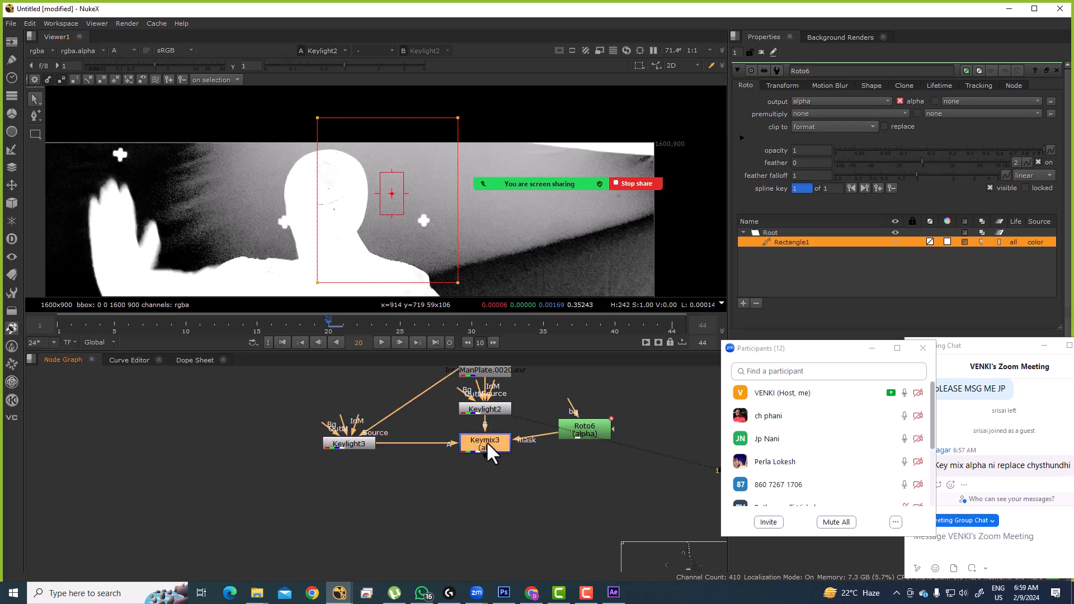
{"action": "key", "text": "1"}
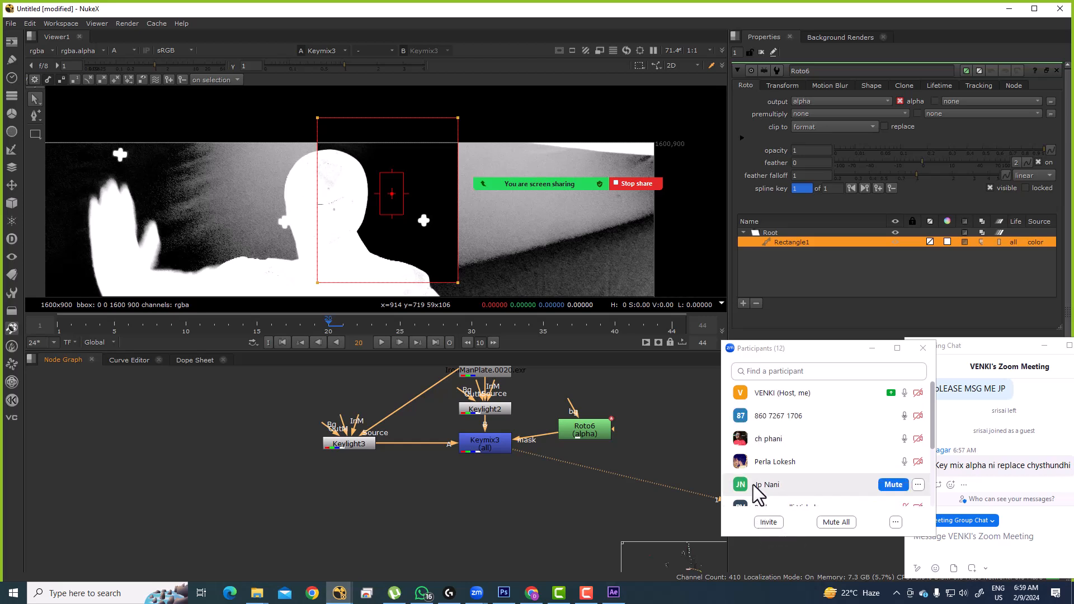
{"action": "left_click_drag", "start_coordinate": [553, 470], "coordinate": [538, 485]}
{"action": "left_click", "coordinate": [480, 458]}
Step: Delete the Keymix3 and Roto6 nodes from the graph
{"action": "key", "text": "Delete"}
{"action": "left_click", "coordinate": [556, 439]}
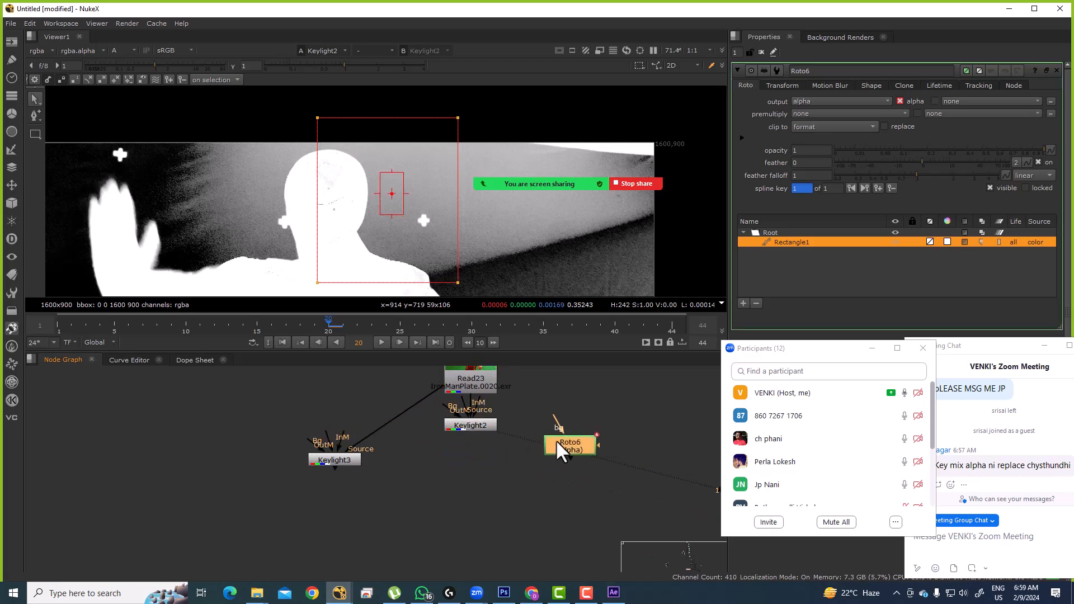
{"action": "key", "text": "Delete"}
{"action": "scroll", "coordinate": [319, 188], "scroll_direction": "down", "scroll_amount": 3}
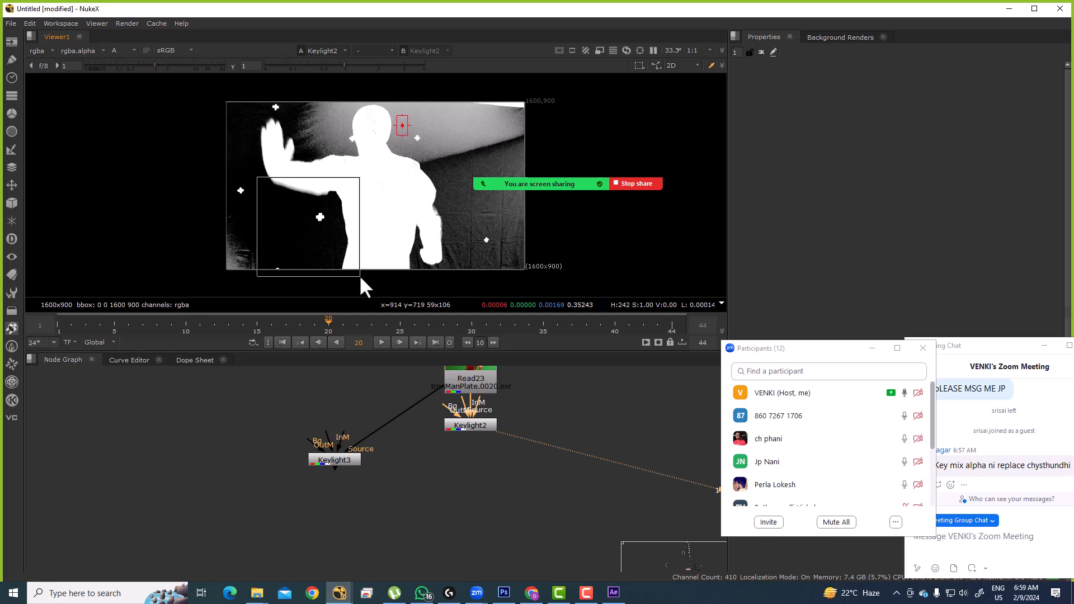
{"action": "scroll", "coordinate": [391, 184], "scroll_direction": "up", "scroll_amount": 1}
{"action": "scroll", "coordinate": [379, 169], "scroll_direction": "up", "scroll_amount": 3}
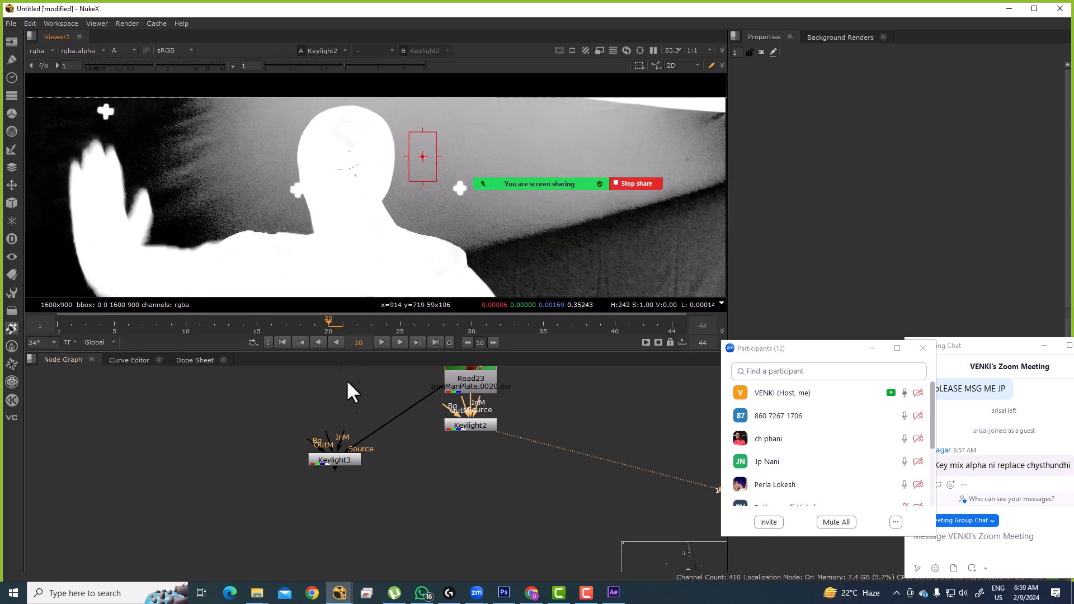
Step: Compare Keylight3's cleaner matte with Keylight2's, zooming and sampling a region in the viewer
{"action": "left_click", "coordinate": [341, 462]}
{"action": "key", "text": "1"}
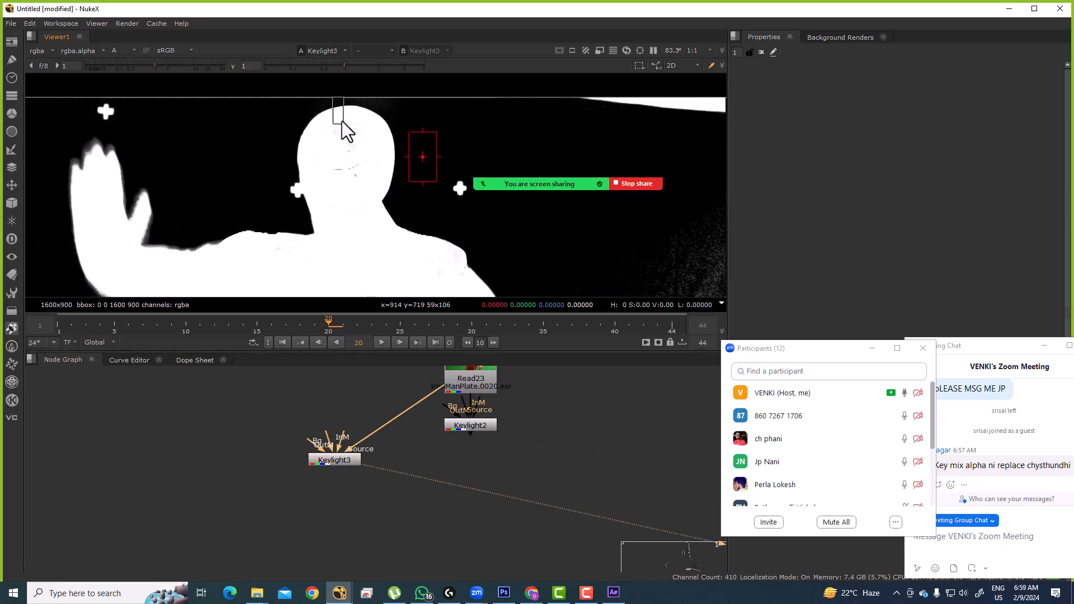
{"action": "scroll", "coordinate": [387, 252], "scroll_direction": "down", "scroll_amount": 3}
{"action": "left_click", "coordinate": [463, 425]}
{"action": "key", "text": "1"}
{"action": "left_click_drag", "start_coordinate": [338, 257], "coordinate": [360, 174]}
{"action": "left_click_drag", "start_coordinate": [262, 183], "coordinate": [473, 303]}
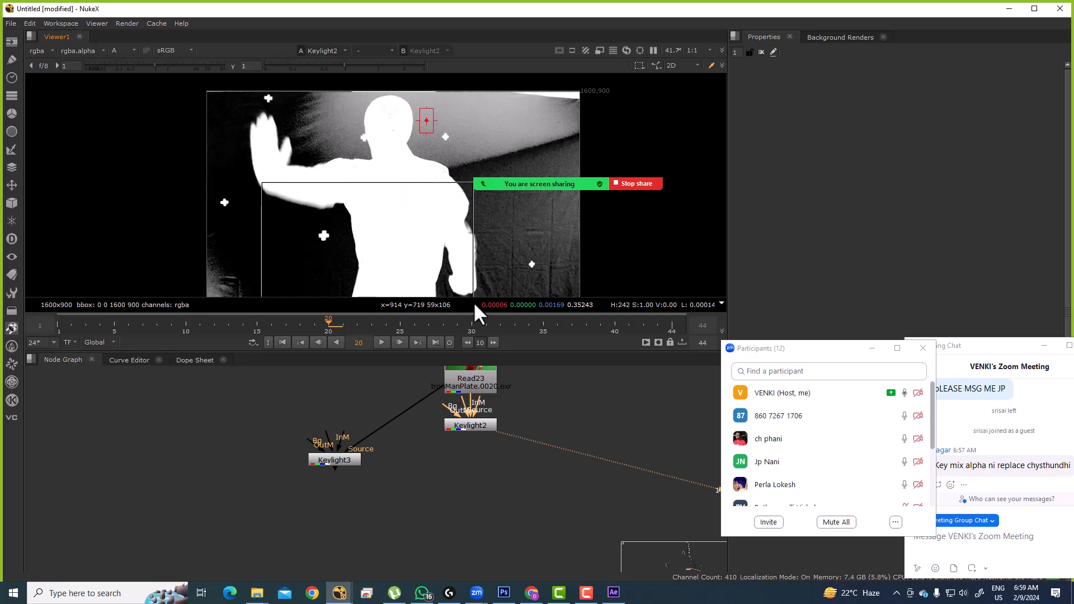
{"action": "left_click_drag", "start_coordinate": [312, 123], "coordinate": [460, 233]}
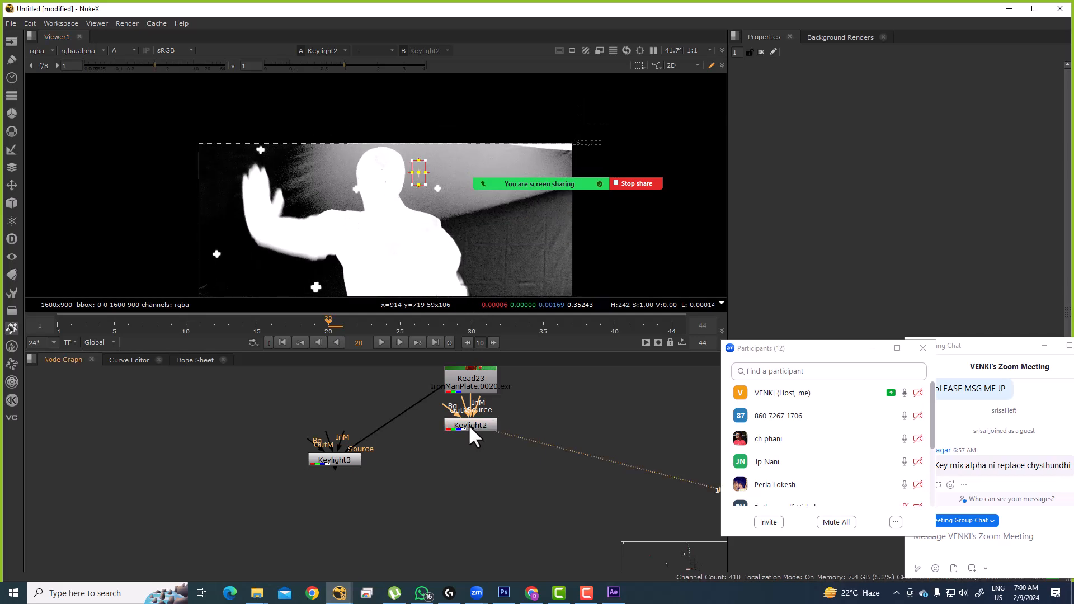
{"action": "scroll", "coordinate": [471, 421], "scroll_direction": "up", "scroll_amount": 2}
{"action": "scroll", "coordinate": [283, 202], "scroll_direction": "up", "scroll_amount": 1}
{"action": "left_click_drag", "start_coordinate": [250, 192], "coordinate": [494, 310]}
Step: Switch the viewer back and forth between the Keylight3 and Keylight2 mattes
{"action": "left_click", "coordinate": [302, 469]}
{"action": "key", "text": "1"}
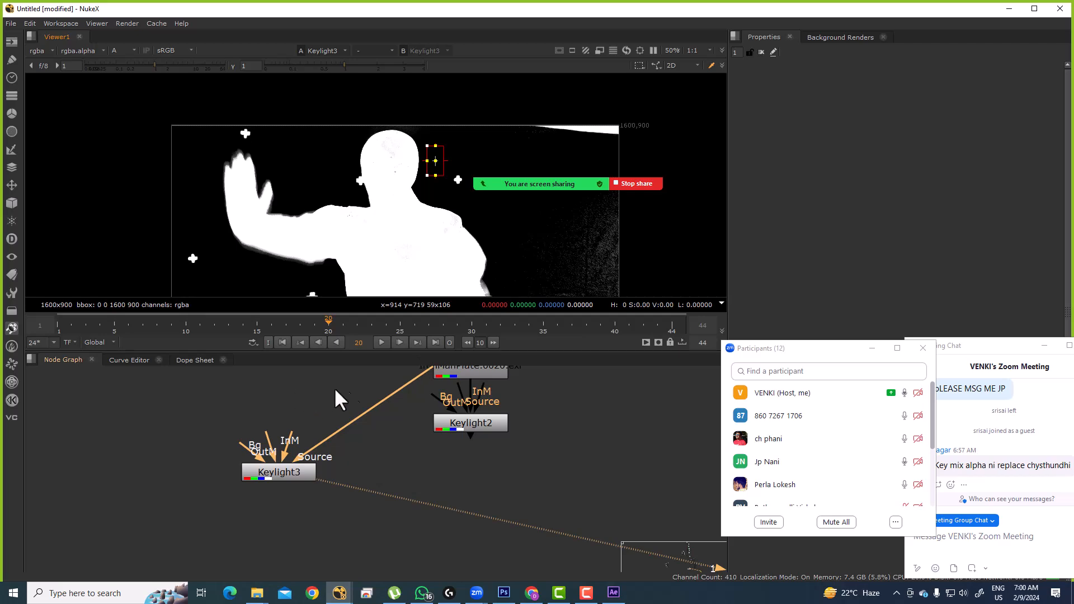
{"action": "left_click", "coordinate": [470, 422]}
{"action": "key", "text": "1"}
{"action": "scroll", "coordinate": [291, 281], "scroll_direction": "up", "scroll_amount": 5}
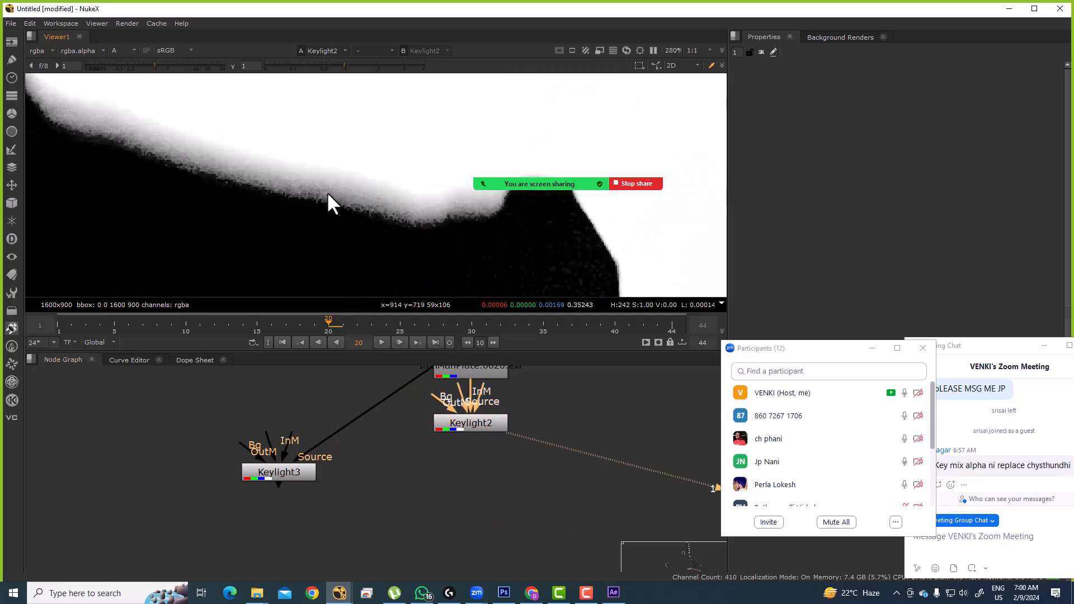
{"action": "left_click", "coordinate": [283, 471]}
{"action": "key", "text": "1"}
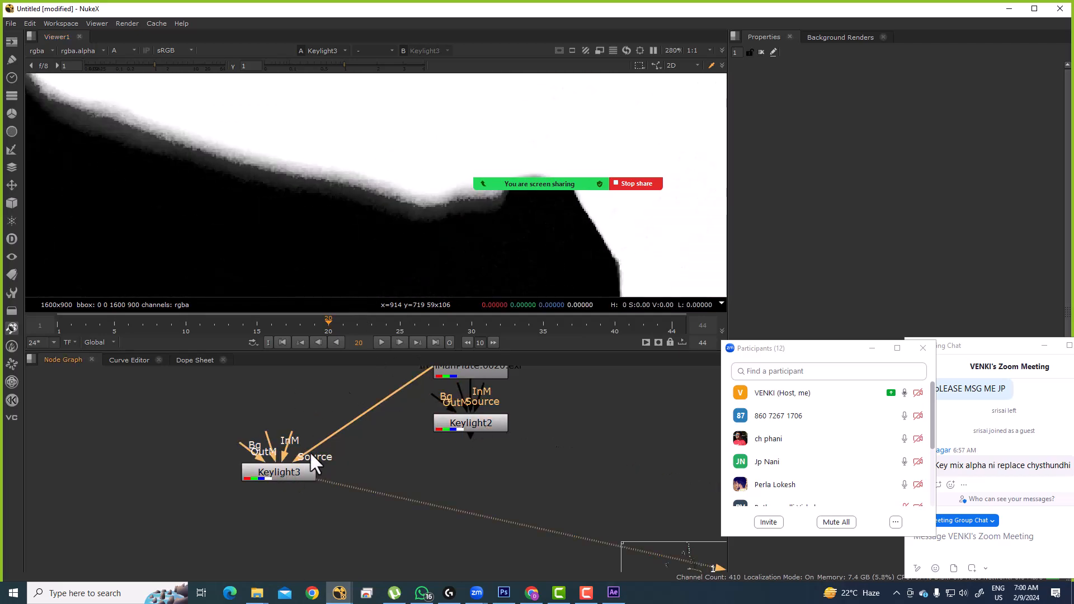
{"action": "scroll", "coordinate": [372, 232], "scroll_direction": "down", "scroll_amount": 6}
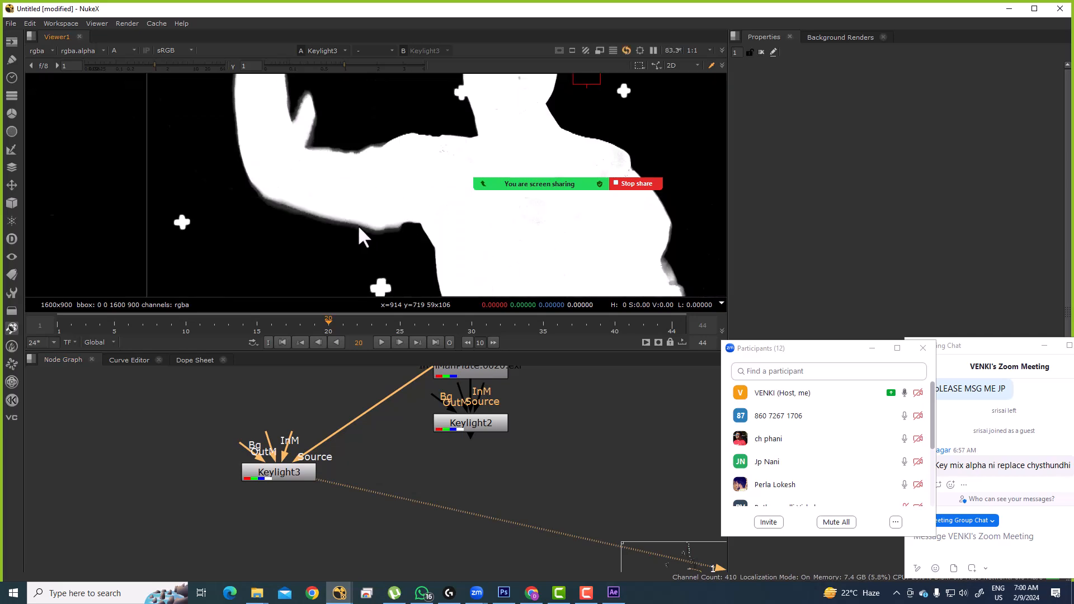
{"action": "left_click", "coordinate": [488, 425]}
{"action": "key", "text": "1"}
Step: Sample the head region in both the Keylight3 and Keylight2 mattes
{"action": "scroll", "coordinate": [294, 210], "scroll_direction": "down", "scroll_amount": 2}
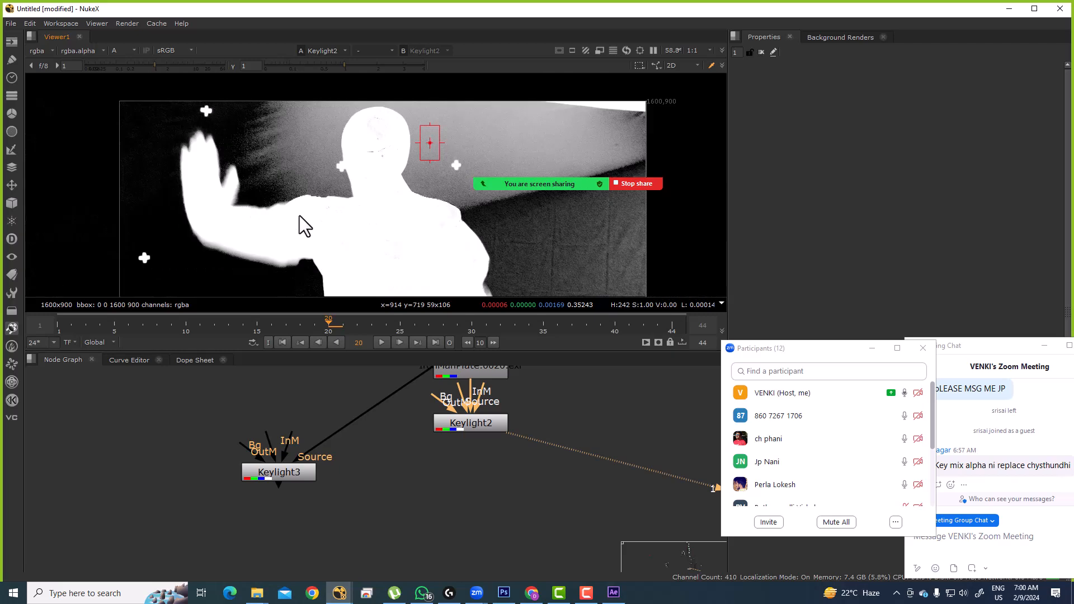
{"action": "left_click_drag", "start_coordinate": [296, 95], "coordinate": [397, 166]}
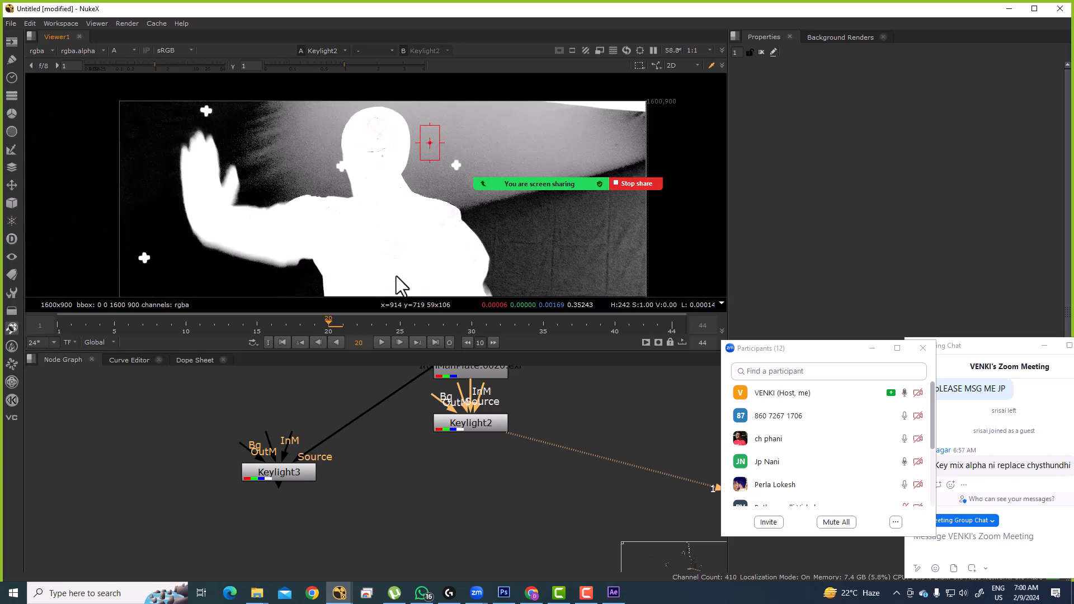
{"action": "left_click", "coordinate": [290, 469]}
{"action": "key", "text": "1"}
{"action": "left_click_drag", "start_coordinate": [327, 98], "coordinate": [415, 210]}
{"action": "left_click", "coordinate": [477, 427]}
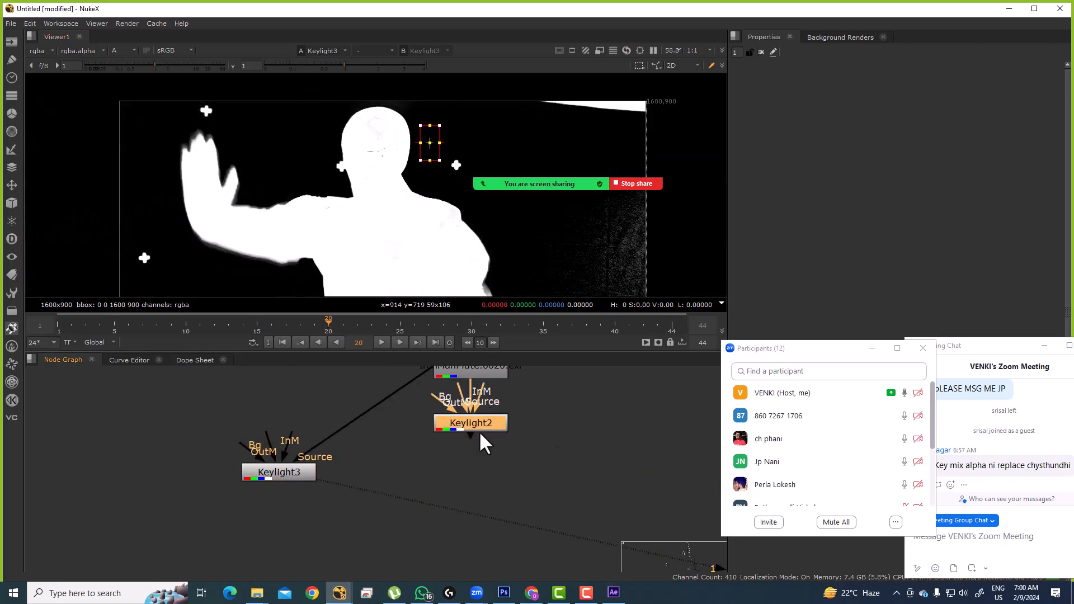
{"action": "key", "text": "1"}
Step: Search the node list for 'KEY' to find a keying node
{"action": "left_click", "coordinate": [468, 472]}
{"action": "key", "text": "Tab"}
{"action": "type", "text": "KE"}
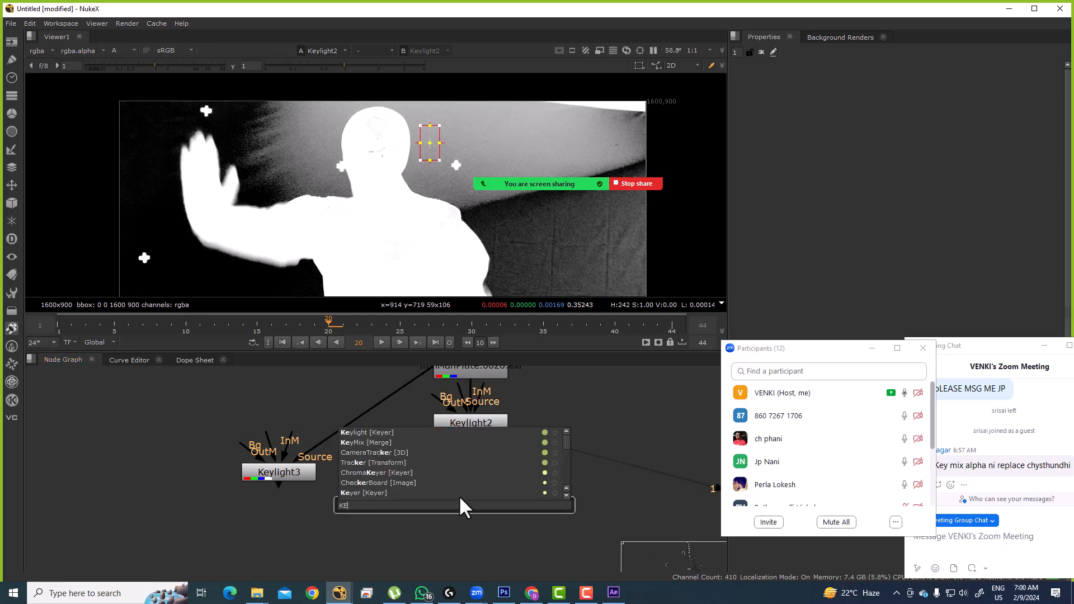
{"action": "type", "text": "Y"}
Step: Add a Keymix3 node taking Keylight3 as input A and Keylight2 as input B
{"action": "left_click", "coordinate": [363, 524]}
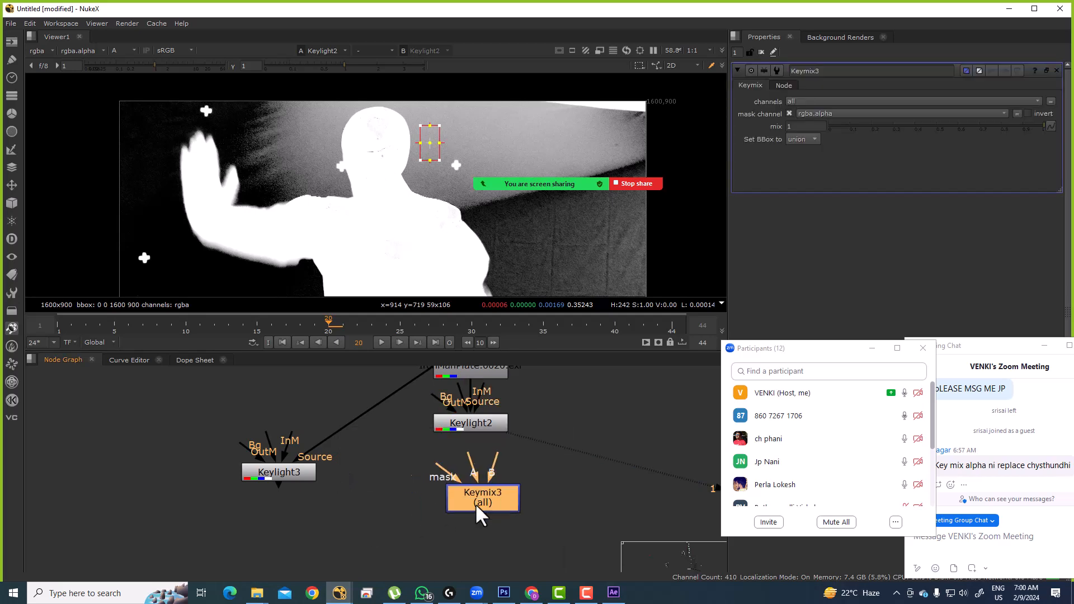
{"action": "left_click_drag", "start_coordinate": [524, 501], "coordinate": [483, 501]}
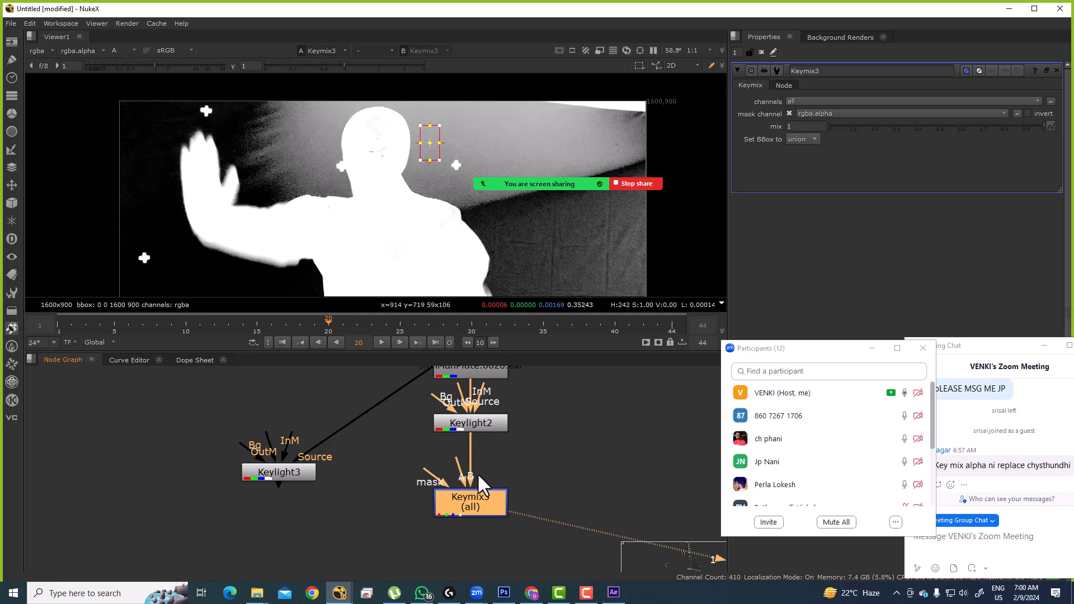
{"action": "left_click_drag", "start_coordinate": [465, 468], "coordinate": [351, 497]}
{"action": "mouse_move", "coordinate": [472, 421]}
{"action": "left_mouse_down"}
{"action": "mouse_move", "coordinate": [470, 431]}
{"action": "mouse_move", "coordinate": [472, 408]}
{"action": "left_mouse_up"}
{"action": "left_click", "coordinate": [479, 486]}
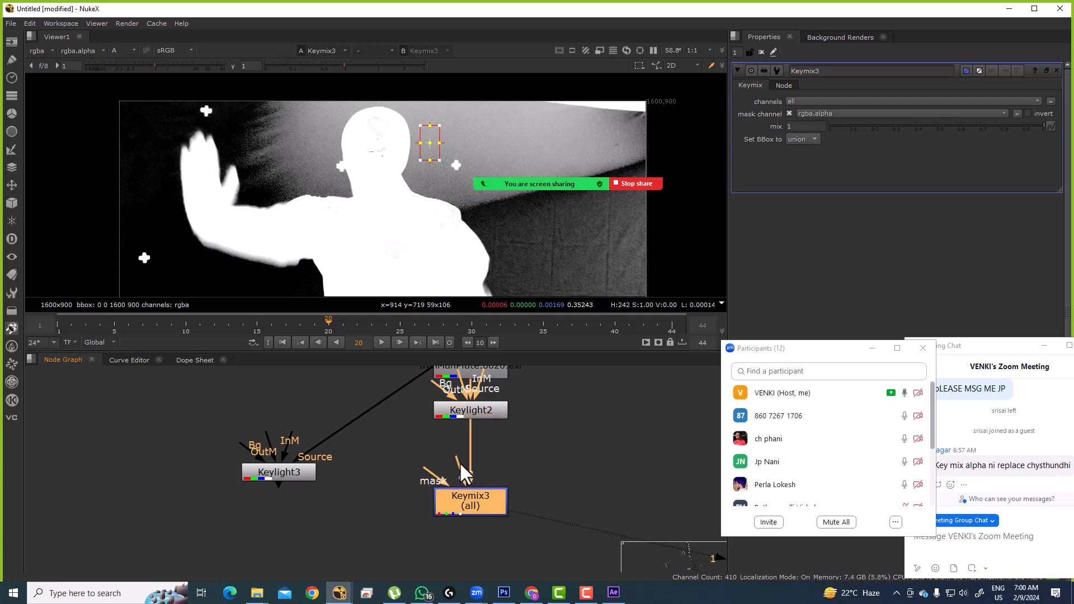
{"action": "left_click_drag", "start_coordinate": [425, 465], "coordinate": [287, 482]}
{"action": "left_click", "coordinate": [581, 470]}
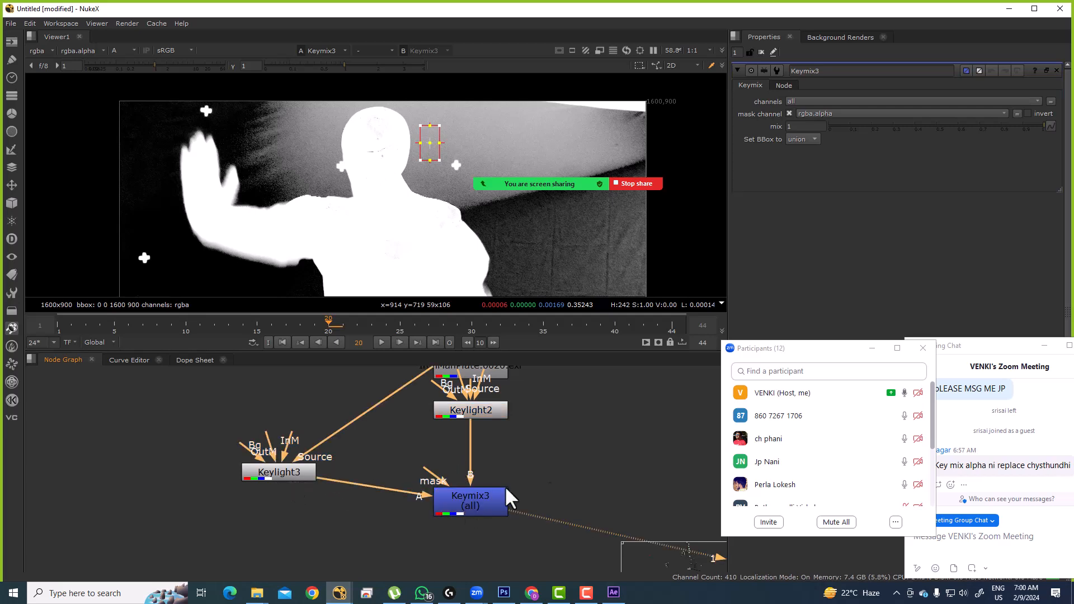
Step: Create Roto6 on Keymix3's mask input and draw a rectangle larger than the frame
{"action": "key", "text": "o"}
{"action": "left_click_drag", "start_coordinate": [437, 468], "coordinate": [581, 477]}
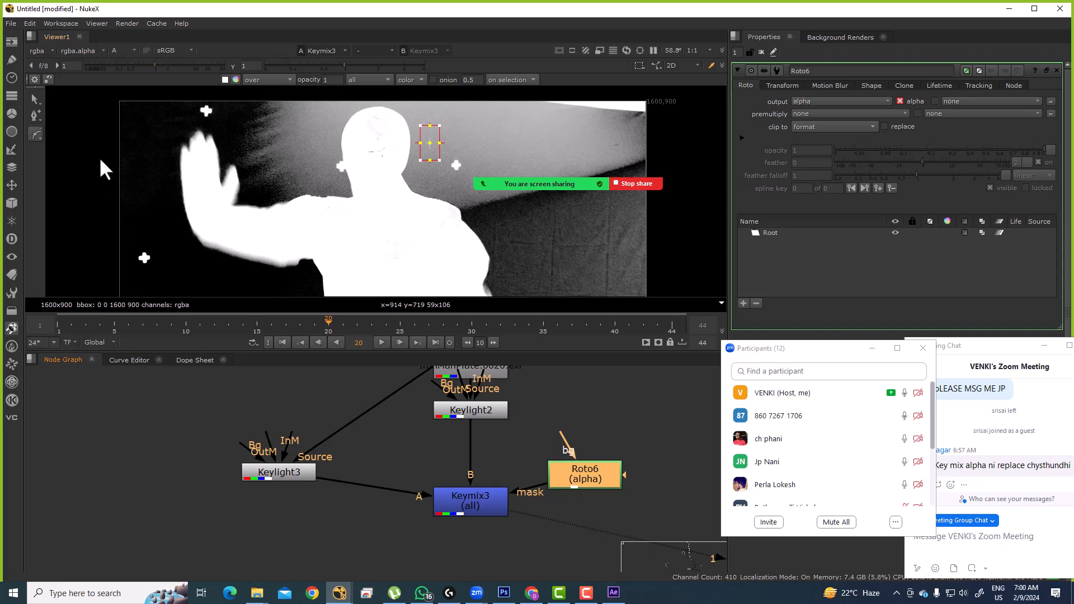
{"action": "left_click_drag", "start_coordinate": [36, 133], "coordinate": [60, 164]}
{"action": "scroll", "coordinate": [218, 159], "scroll_direction": "down", "scroll_amount": 2}
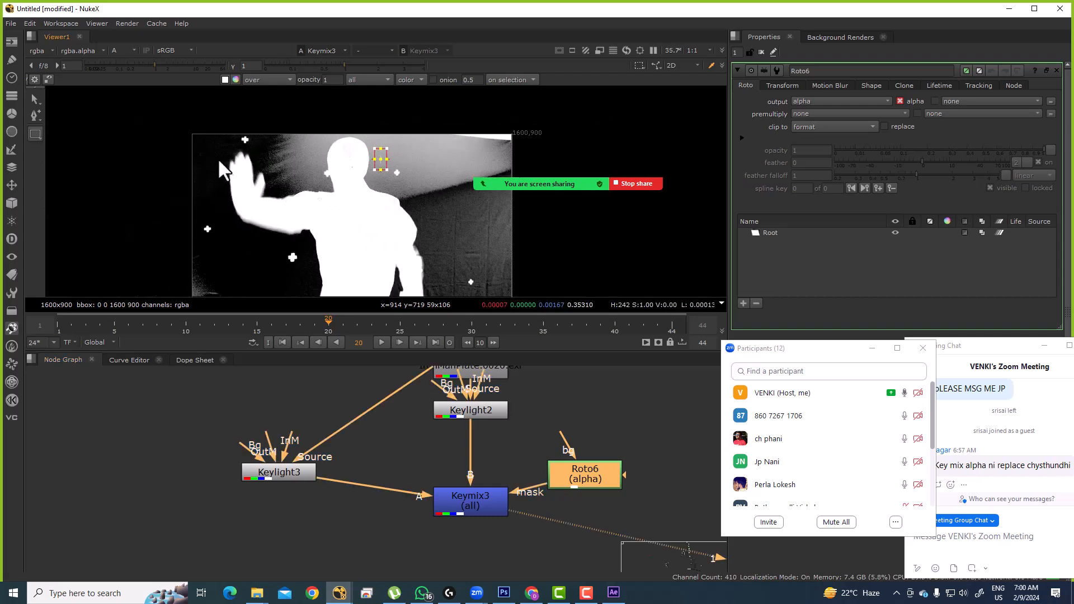
{"action": "left_click_drag", "start_coordinate": [222, 156], "coordinate": [515, 329]}
{"action": "key", "text": "ctrl+z"}
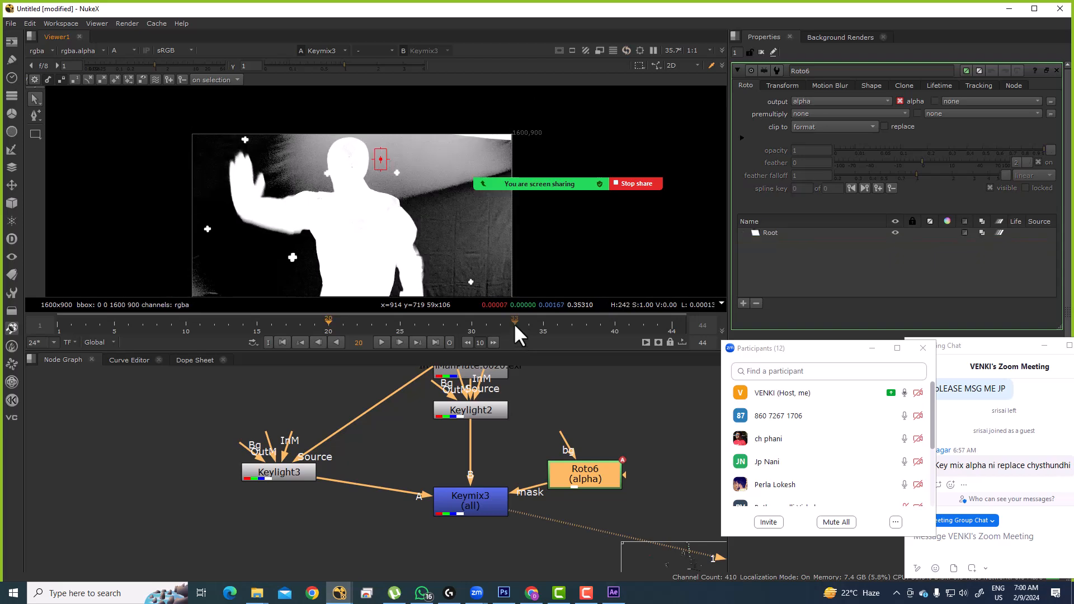
{"action": "scroll", "coordinate": [220, 220], "scroll_direction": "down", "scroll_amount": 2}
{"action": "left_click", "coordinate": [35, 132]}
{"action": "mouse_move", "coordinate": [152, 155]}
{"action": "left_mouse_down"}
{"action": "mouse_move", "coordinate": [344, 260]}
{"action": "mouse_move", "coordinate": [487, 305]}
{"action": "left_mouse_up"}
Step: Compare Keylight3's matte with the Keymix3 result in the viewer, then select Roto6
{"action": "left_click", "coordinate": [289, 468]}
{"action": "key", "text": "1"}
{"action": "left_click", "coordinate": [556, 510]}
{"action": "left_click", "coordinate": [496, 498]}
{"action": "key", "text": "1"}
{"action": "left_click", "coordinate": [562, 472]}
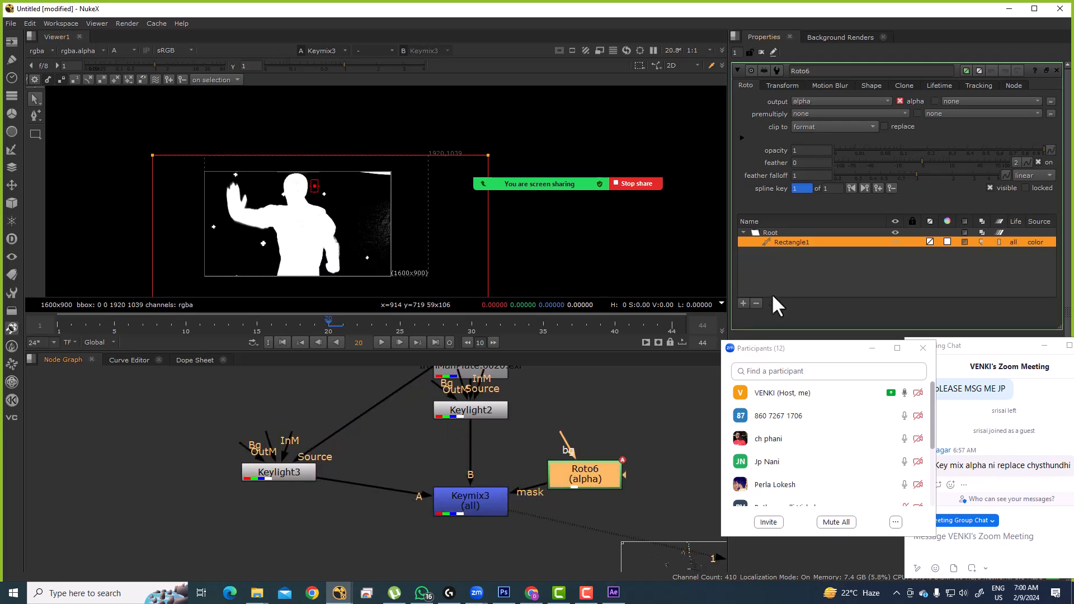
Step: Replace Roto6's rectangle with an ellipse drawn around the head and shoulders
{"action": "left_click", "coordinate": [756, 303]}
{"action": "left_click", "coordinate": [35, 134]}
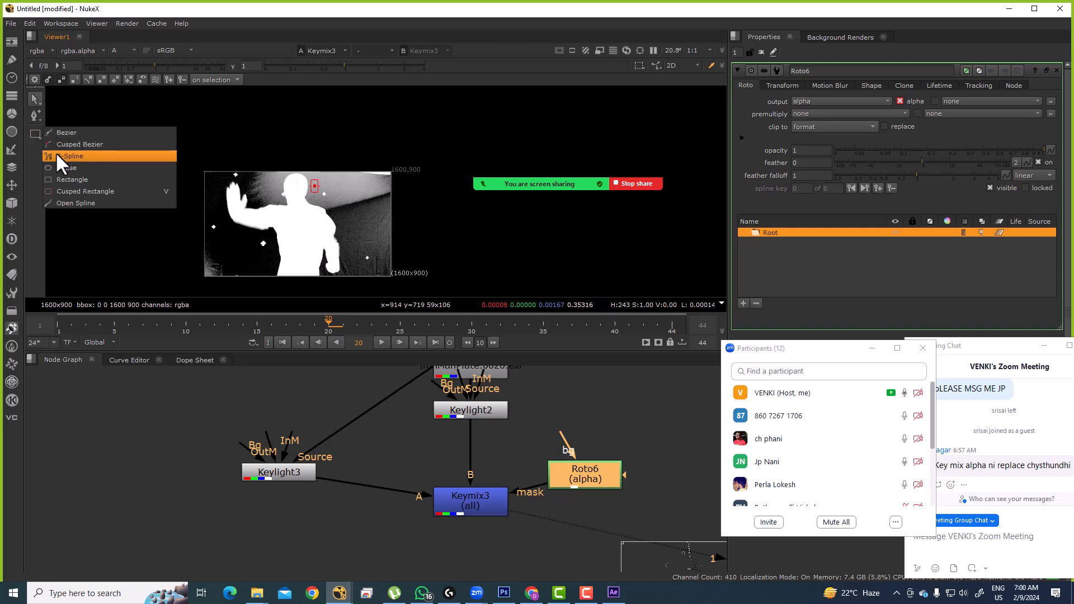
{"action": "left_click", "coordinate": [56, 151]}
{"action": "scroll", "coordinate": [308, 183], "scroll_direction": "up", "scroll_amount": 5}
{"action": "left_click_drag", "start_coordinate": [193, 132], "coordinate": [365, 292]}
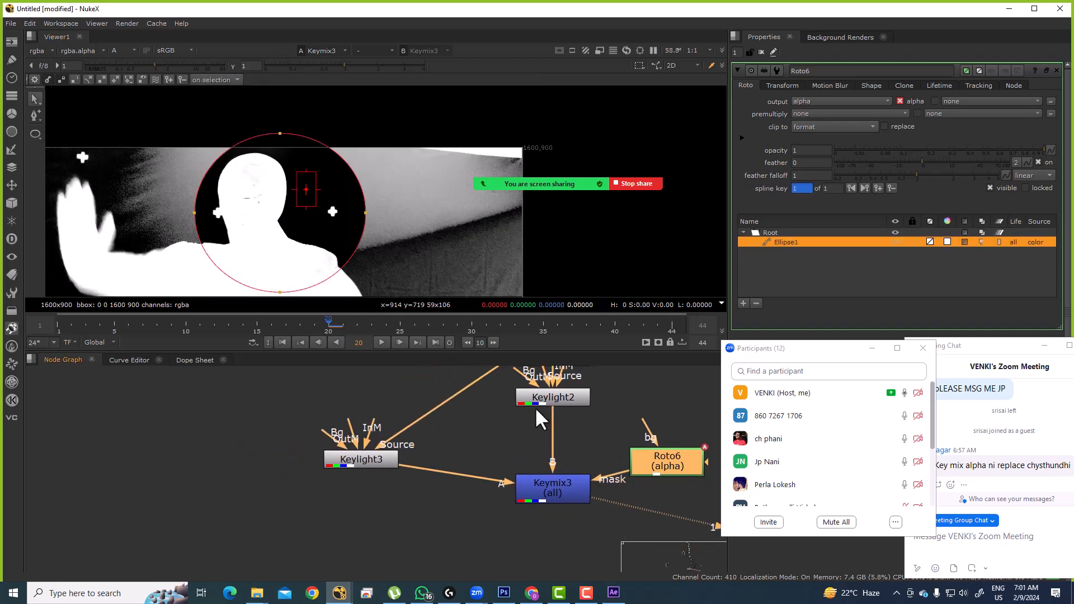
Step: Check the Keylight2 and Keylight3 mattes, then view the Keymix3 output
{"action": "left_click", "coordinate": [538, 395]}
{"action": "key", "text": "1"}
{"action": "left_click", "coordinate": [357, 455]}
{"action": "key", "text": "1"}
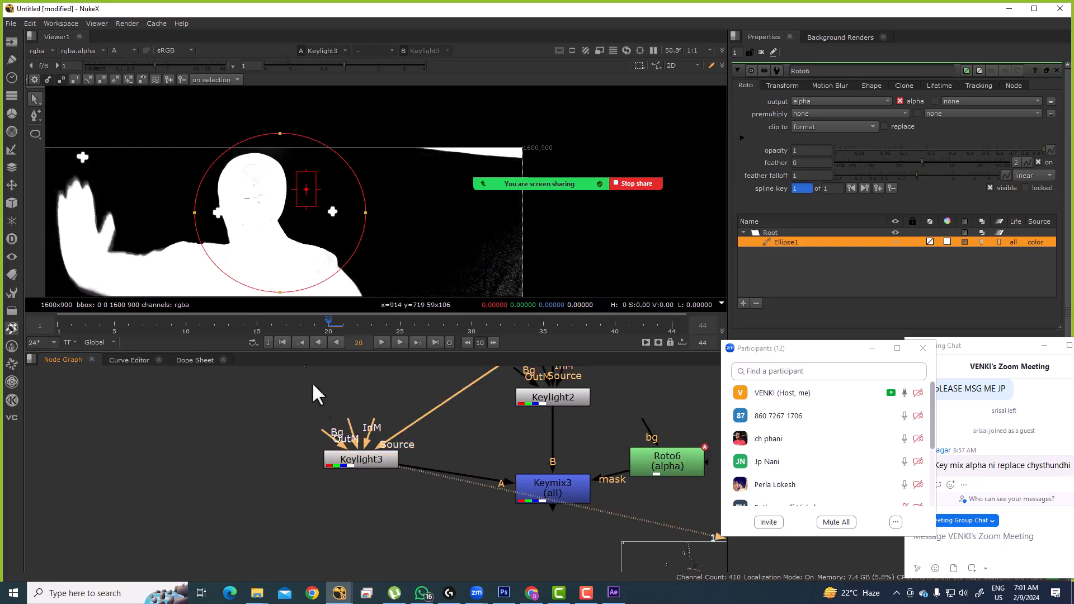
{"action": "scroll", "coordinate": [241, 176], "scroll_direction": "up", "scroll_amount": 5}
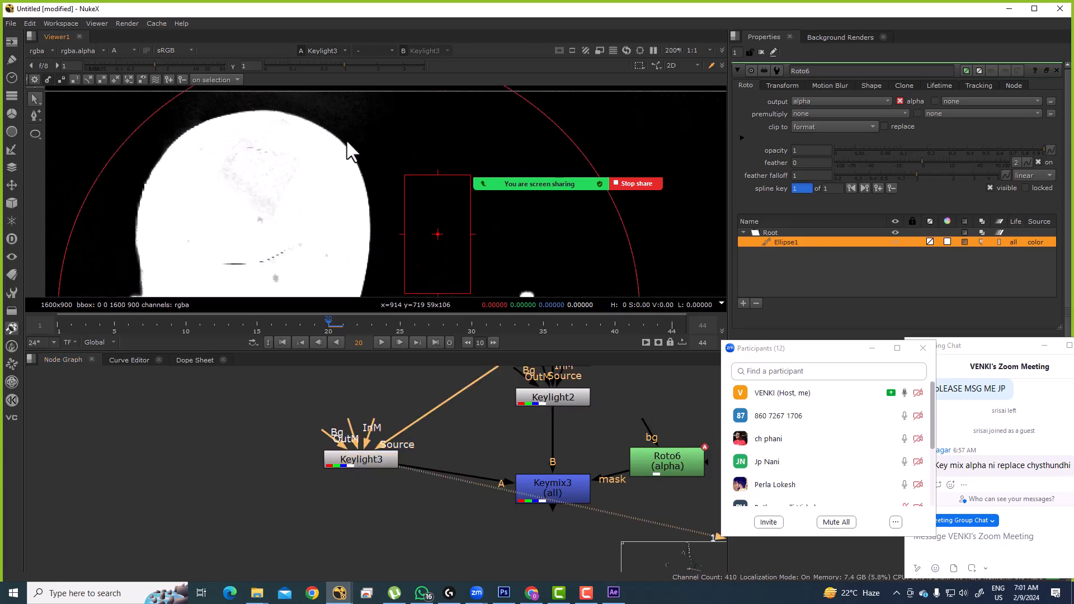
{"action": "left_click", "coordinate": [389, 218]}
{"action": "left_click", "coordinate": [565, 397]}
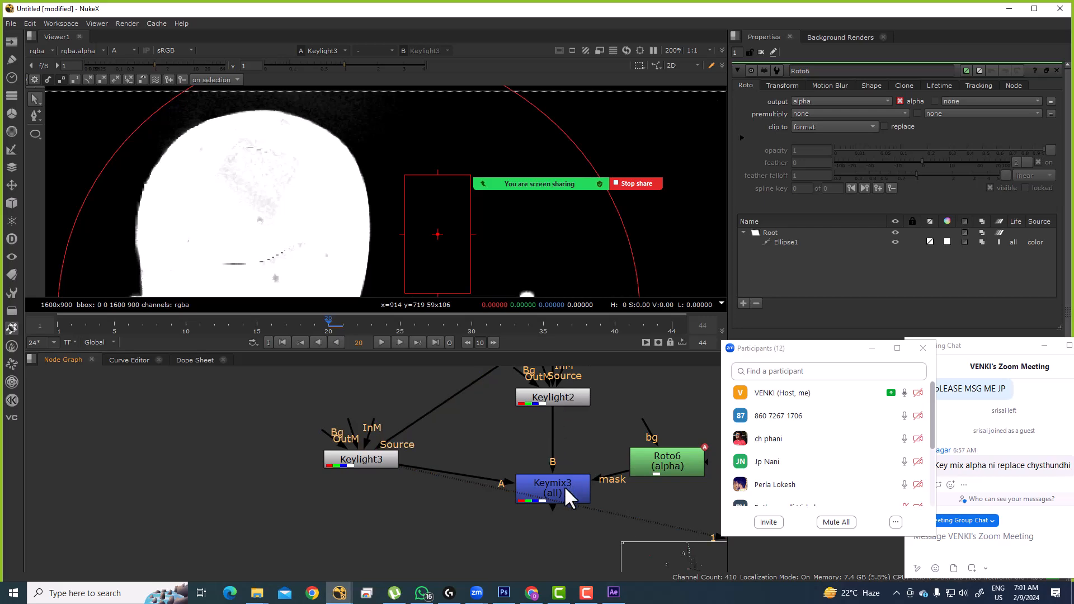
{"action": "left_click", "coordinate": [565, 485]}
{"action": "key", "text": "1"}
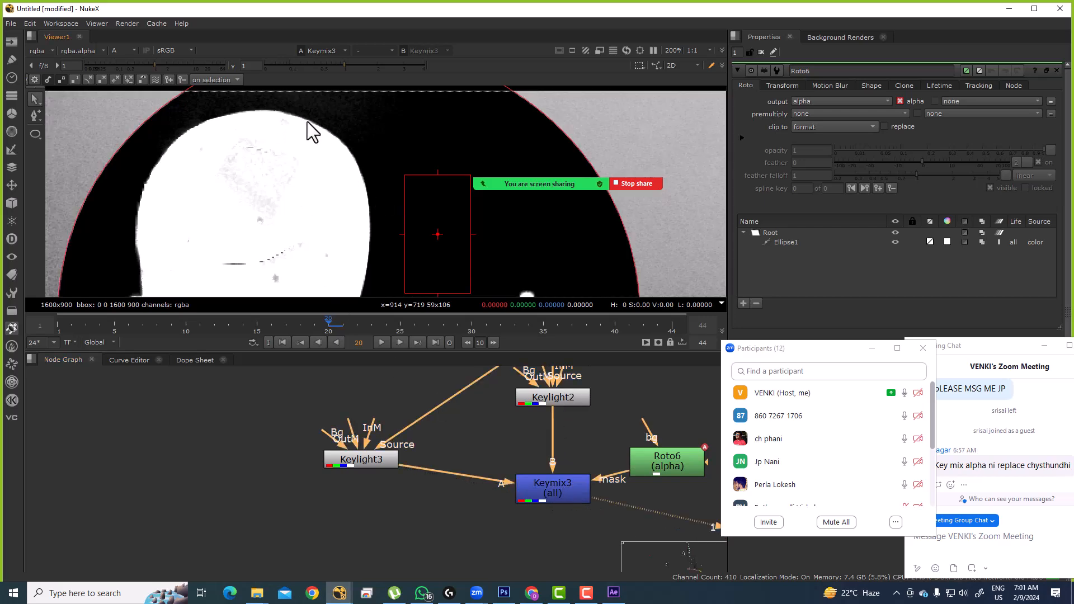
{"action": "scroll", "coordinate": [313, 146], "scroll_direction": "down", "scroll_amount": 6}
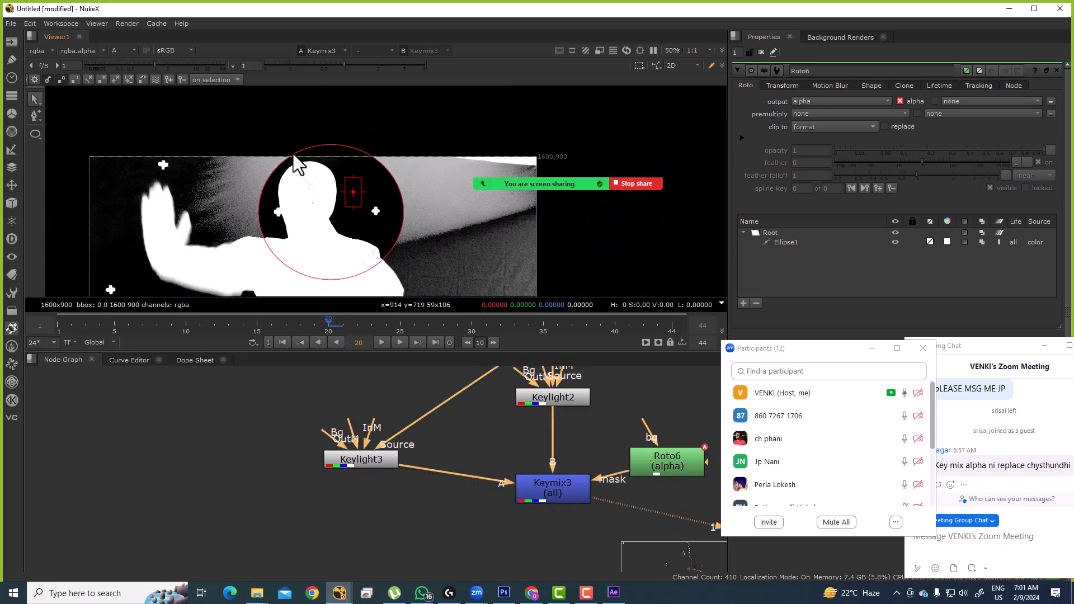
Step: Stretch the ellipse left, up and right over the raised hand, then hide overlays
{"action": "left_click", "coordinate": [261, 230]}
{"action": "left_click_drag", "start_coordinate": [257, 214], "coordinate": [173, 197]}
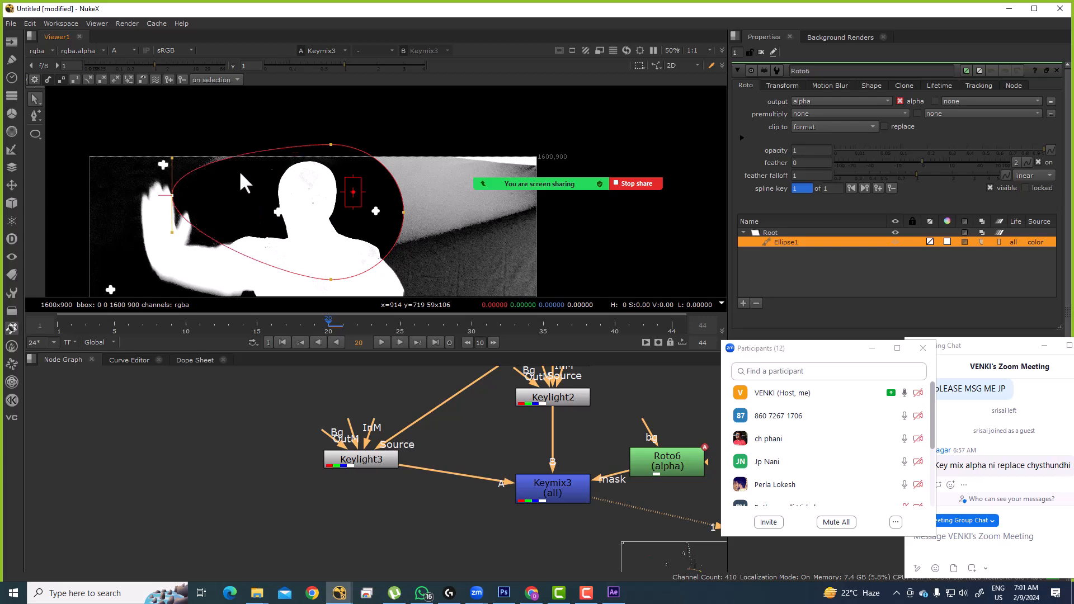
{"action": "left_click_drag", "start_coordinate": [330, 145], "coordinate": [322, 113]}
{"action": "left_click_drag", "start_coordinate": [404, 213], "coordinate": [602, 197]}
{"action": "mouse_move", "coordinate": [587, 161]}
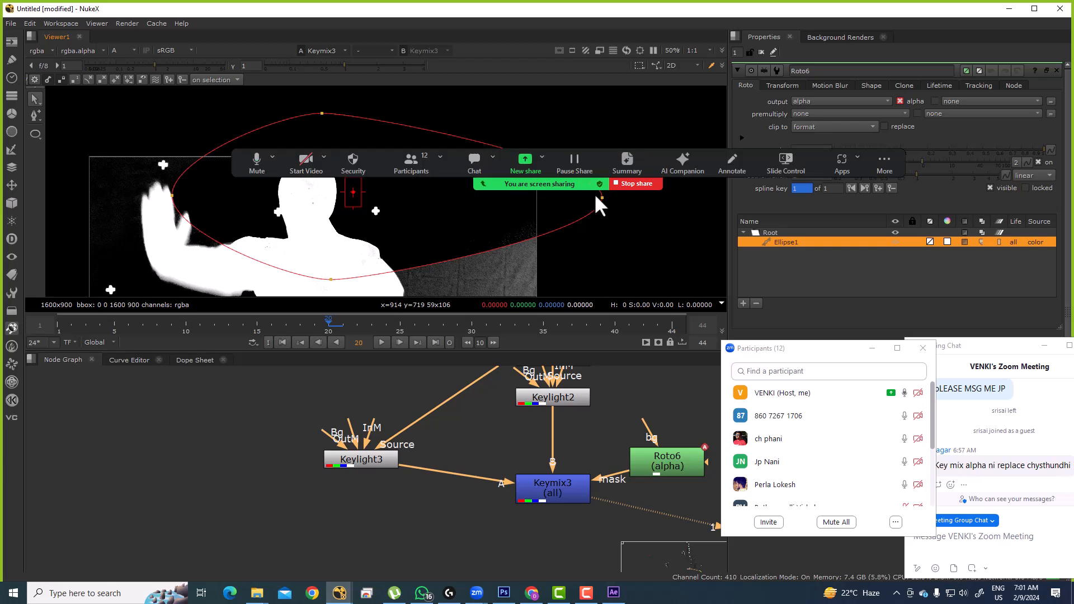
{"action": "left_click", "coordinate": [545, 106]}
{"action": "key", "text": "q"}
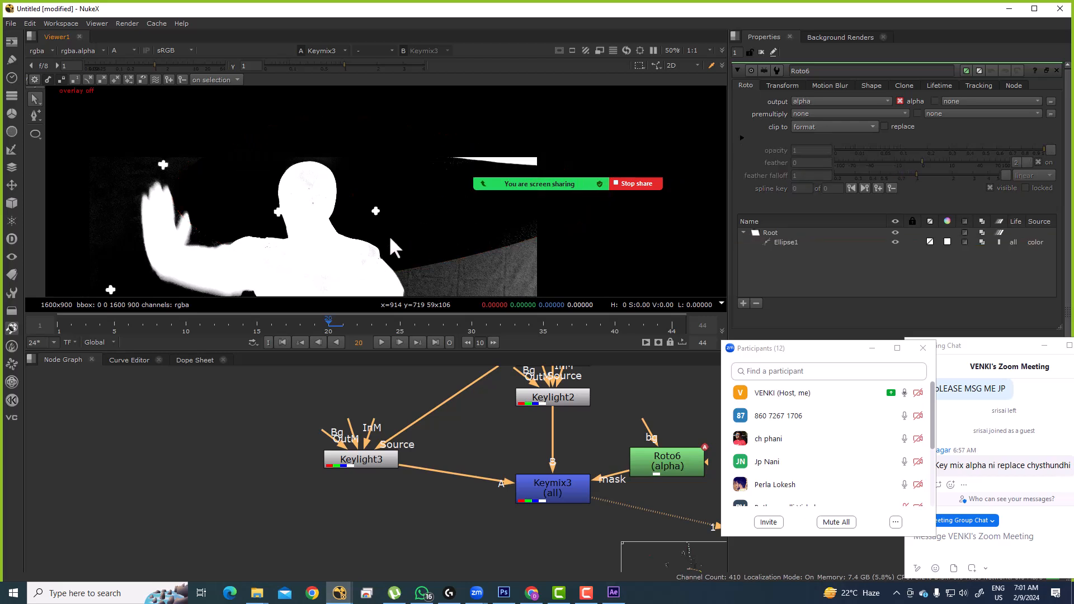
{"action": "key", "text": "minus"}
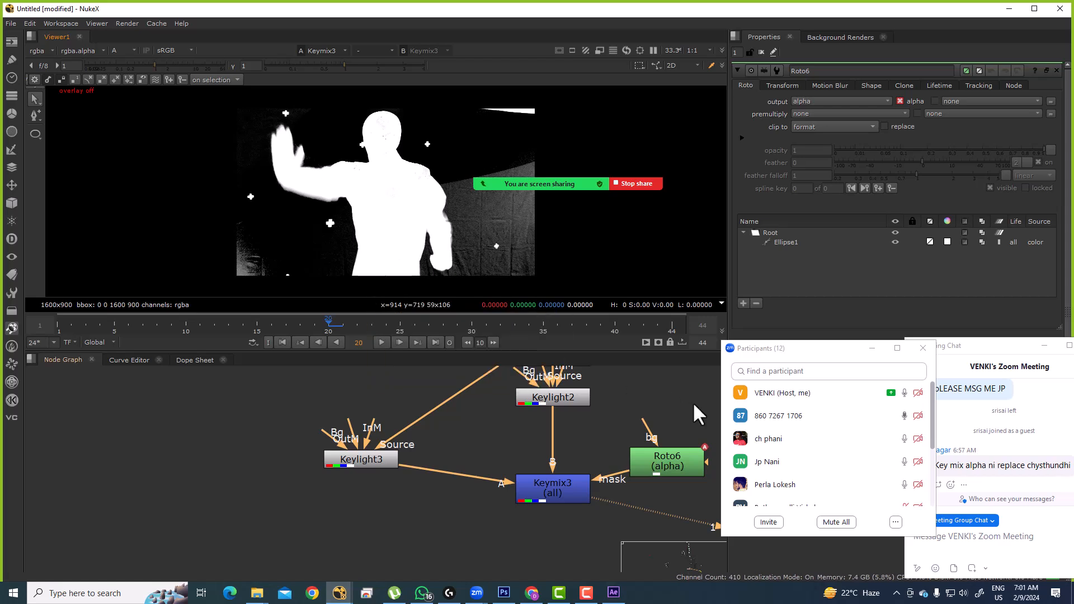
Step: Shift Read23 up and Keylight3 down, insert a Dot into the Read23 pipe, and select Roto6
{"action": "mouse_move", "coordinate": [790, 443]}
{"action": "left_click_drag", "start_coordinate": [611, 448], "coordinate": [529, 454]}
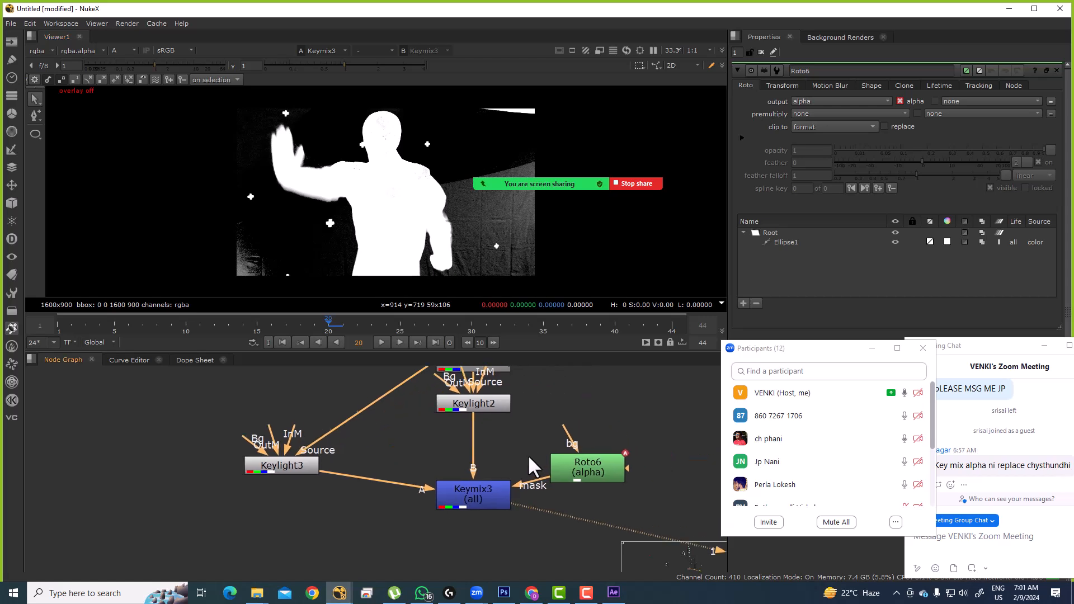
{"action": "scroll", "coordinate": [813, 435], "scroll_direction": "down", "scroll_amount": 2}
{"action": "scroll", "coordinate": [472, 423], "scroll_direction": "down", "scroll_amount": 5}
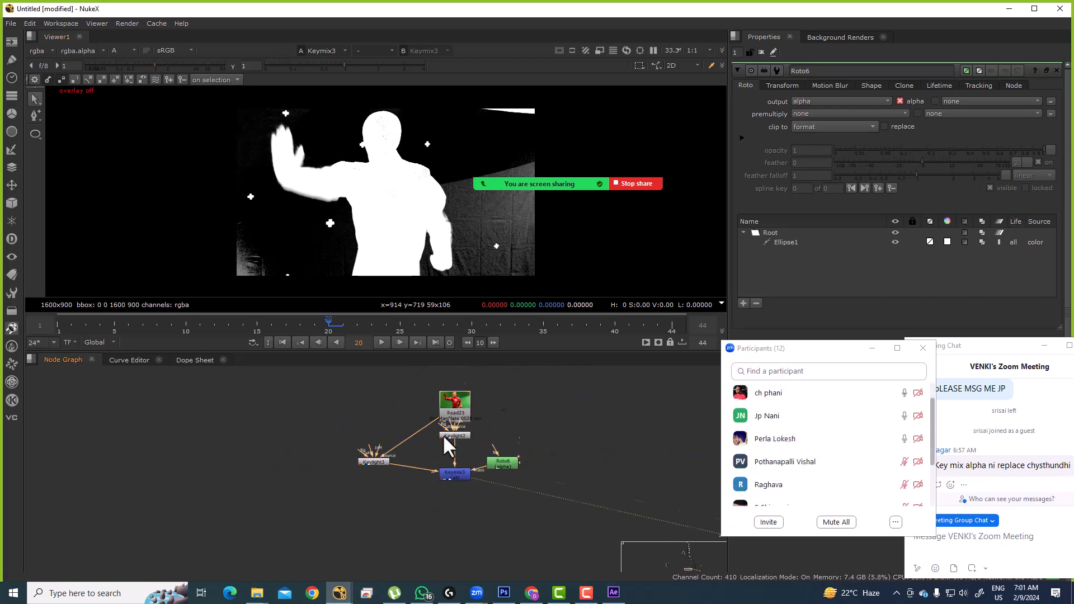
{"action": "left_click", "coordinate": [388, 418]}
{"action": "left_click_drag", "start_coordinate": [439, 411], "coordinate": [438, 391]}
{"action": "left_click_drag", "start_coordinate": [370, 462], "coordinate": [372, 474]}
{"action": "left_click", "coordinate": [387, 436]}
{"action": "left_click_drag", "start_coordinate": [408, 435], "coordinate": [372, 388]}
{"action": "left_click", "coordinate": [491, 462]}
{"action": "scroll", "coordinate": [489, 475], "scroll_direction": "down", "scroll_amount": 3}
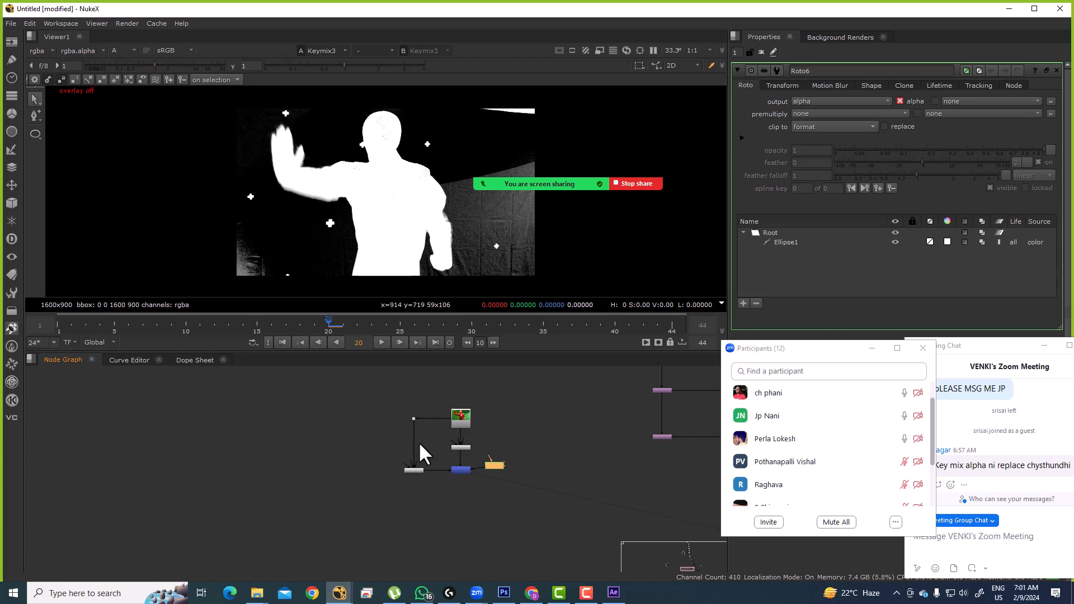
Step: Move the Zoom Participants window up-left and enlarge it to list all 12 participants
{"action": "left_click_drag", "start_coordinate": [222, 202], "coordinate": [421, 280]}
{"action": "left_click_drag", "start_coordinate": [804, 347], "coordinate": [758, 202]}
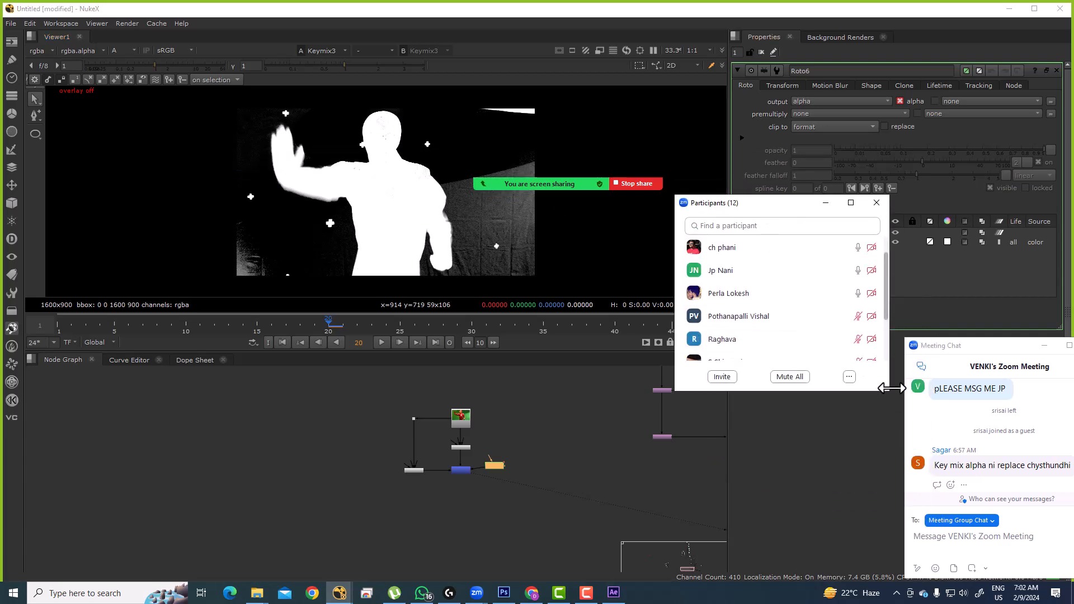
{"action": "left_click_drag", "start_coordinate": [885, 391], "coordinate": [1002, 525]}
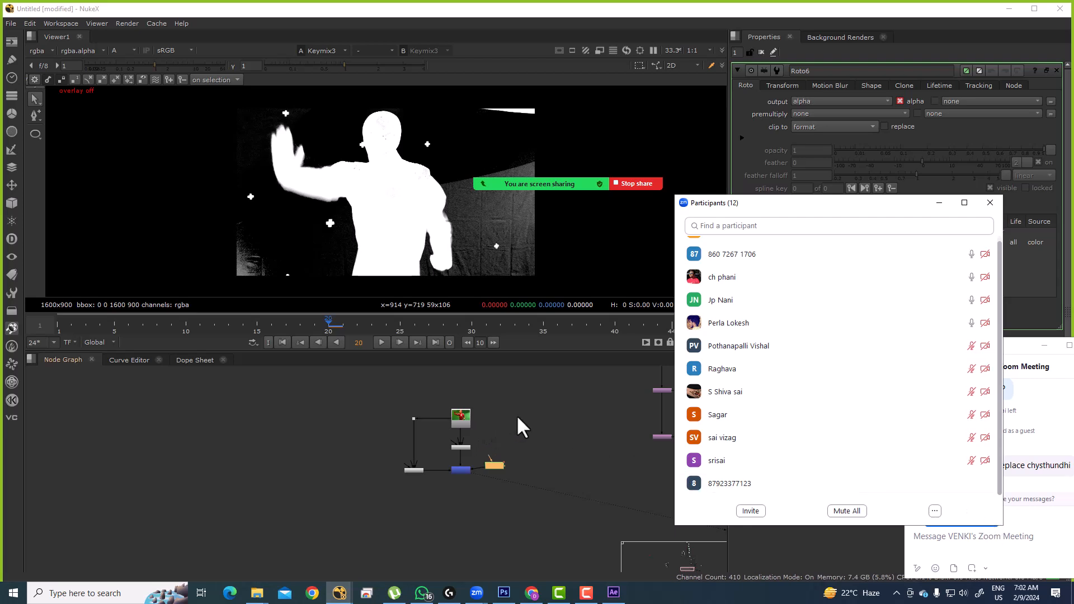
{"action": "left_click_drag", "start_coordinate": [516, 415], "coordinate": [443, 477]}
Step: In the maximized Node Graph, find Read22 and connect it to the viewer
{"action": "scroll", "coordinate": [443, 477], "scroll_direction": "down", "scroll_amount": 10}
{"action": "left_click_drag", "start_coordinate": [441, 414], "coordinate": [547, 447]}
{"action": "scroll", "coordinate": [551, 443], "scroll_direction": "up", "scroll_amount": 9}
{"action": "key", "text": "space"}
{"action": "left_click_drag", "start_coordinate": [531, 270], "coordinate": [537, 381]}
{"action": "scroll", "coordinate": [507, 105], "scroll_direction": "up", "scroll_amount": 3}
{"action": "scroll", "coordinate": [509, 97], "scroll_direction": "up", "scroll_amount": 2}
{"action": "scroll", "coordinate": [490, 134], "scroll_direction": "down", "scroll_amount": 12}
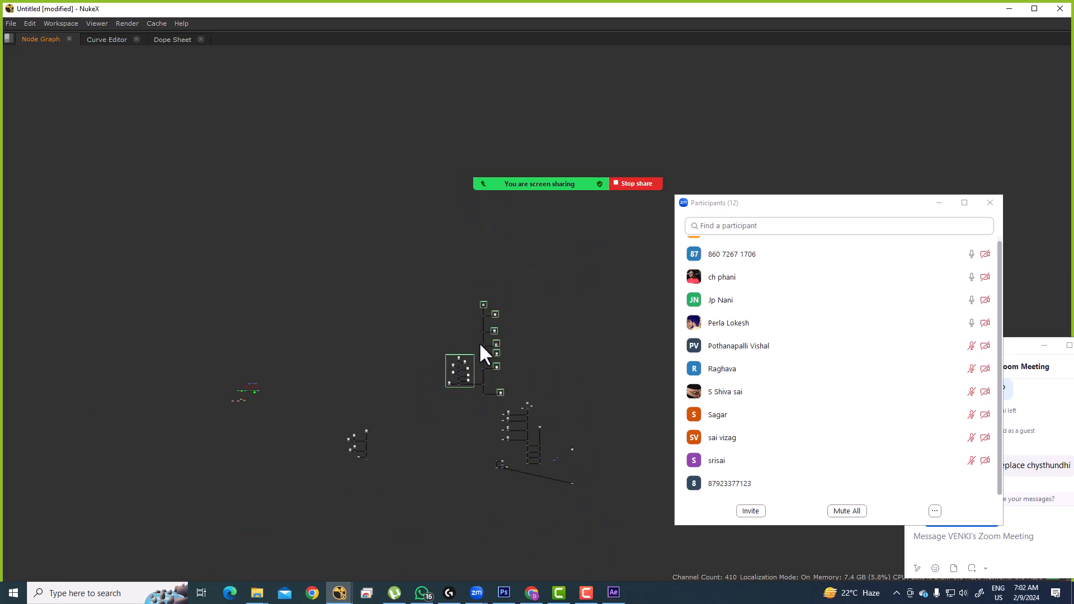
{"action": "scroll", "coordinate": [336, 324], "scroll_direction": "up", "scroll_amount": 8}
{"action": "scroll", "coordinate": [388, 280], "scroll_direction": "down", "scroll_amount": 8}
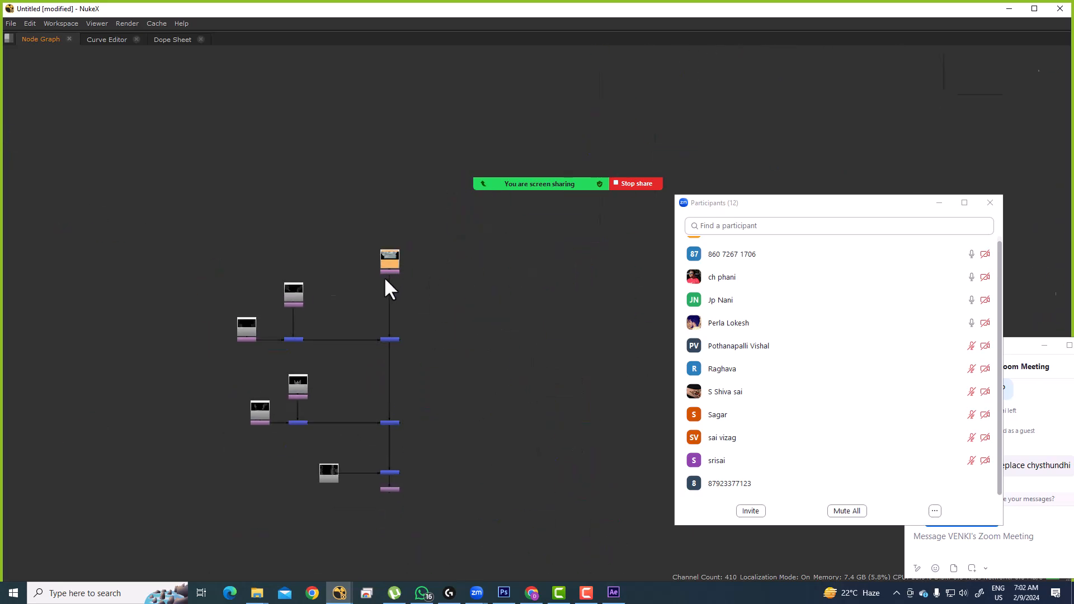
{"action": "scroll", "coordinate": [415, 306], "scroll_direction": "up", "scroll_amount": 10}
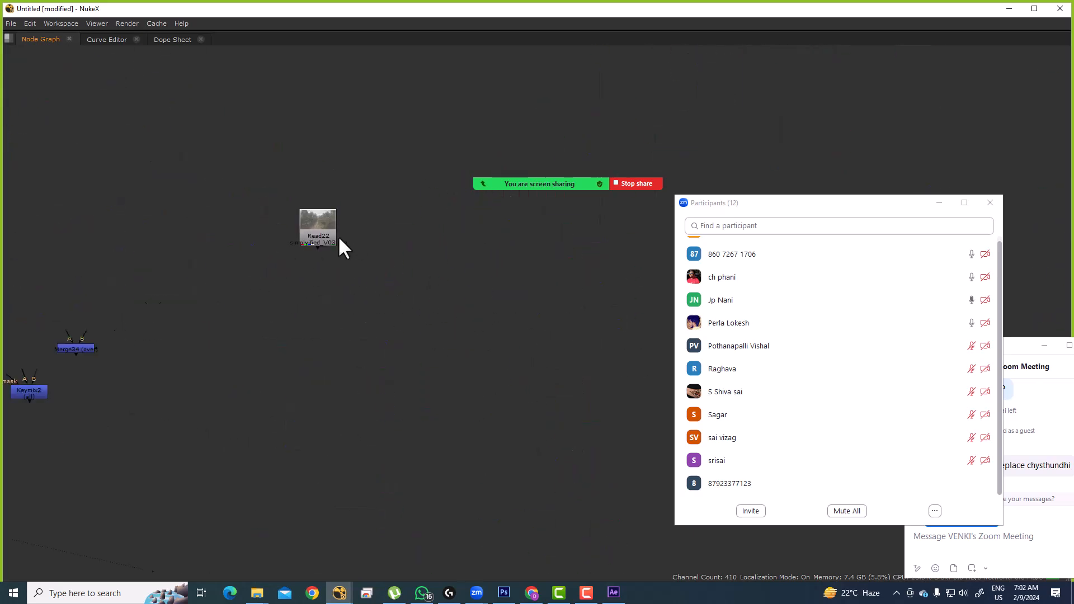
{"action": "scroll", "coordinate": [521, 308], "scroll_direction": "down", "scroll_amount": 5}
{"action": "scroll", "coordinate": [521, 310], "scroll_direction": "up", "scroll_amount": 3}
{"action": "left_click", "coordinate": [542, 282]}
{"action": "key", "text": "1"}
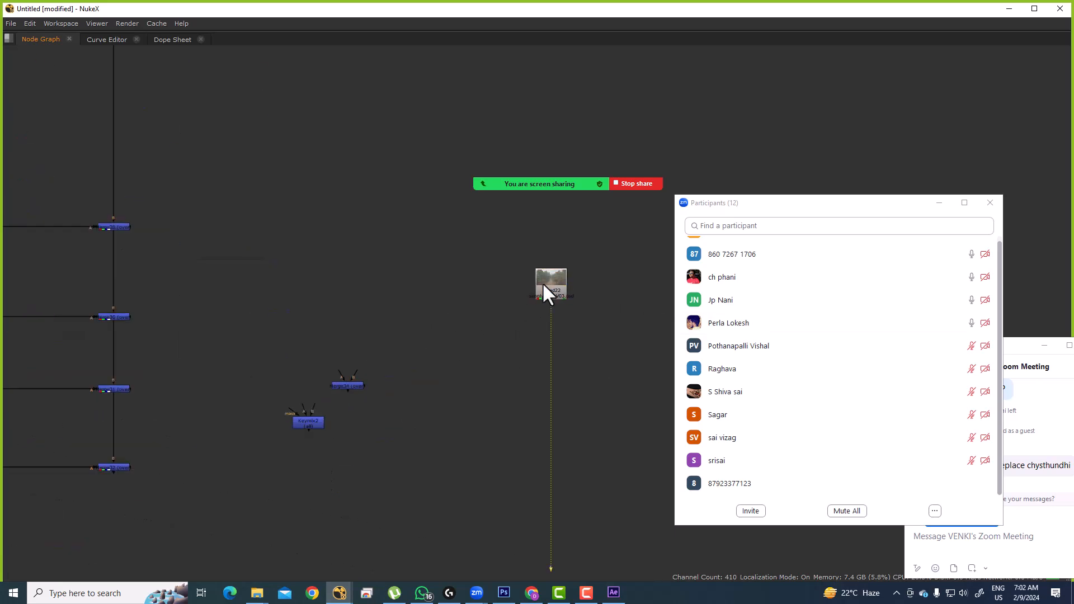
Step: Restore the full workspace and show Read22 in full RGB colour instead of alpha
{"action": "key", "text": "space"}
{"action": "key", "text": "a"}
{"action": "left_click_drag", "start_coordinate": [569, 434], "coordinate": [556, 547]}
{"action": "left_click_drag", "start_coordinate": [565, 469], "coordinate": [551, 493]}
Step: Open Read22's Read tab, showing simplified_V03.psd at 5120x2700
{"action": "double_click", "coordinate": [526, 428]}
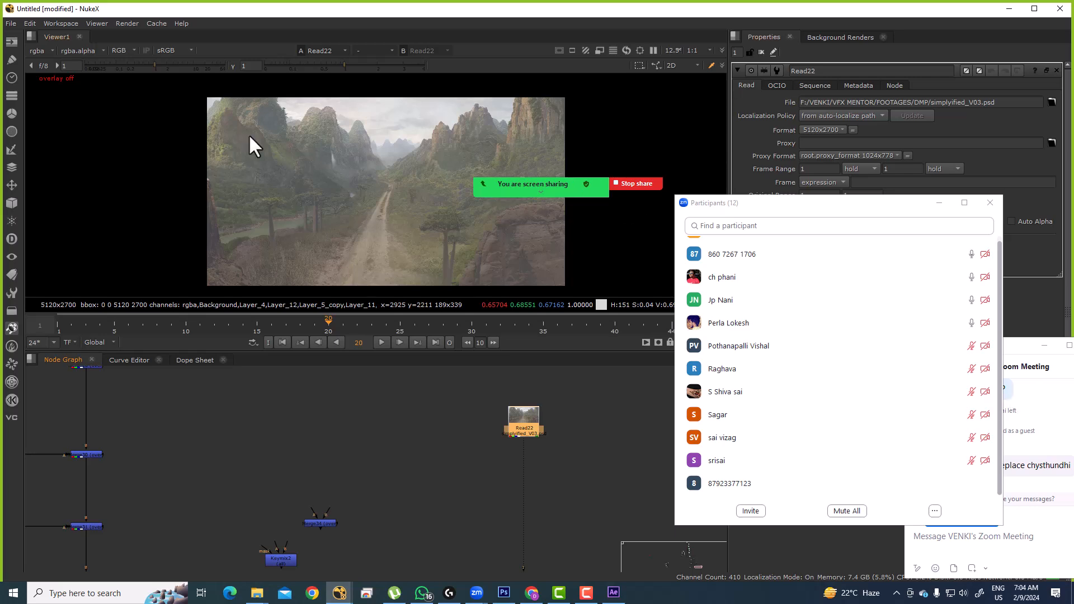
Step: Deselect Read22 and create a Grade2 node with G
{"action": "scroll", "coordinate": [260, 220], "scroll_direction": "up", "scroll_amount": 8}
{"action": "scroll", "coordinate": [290, 191], "scroll_direction": "up", "scroll_amount": 3}
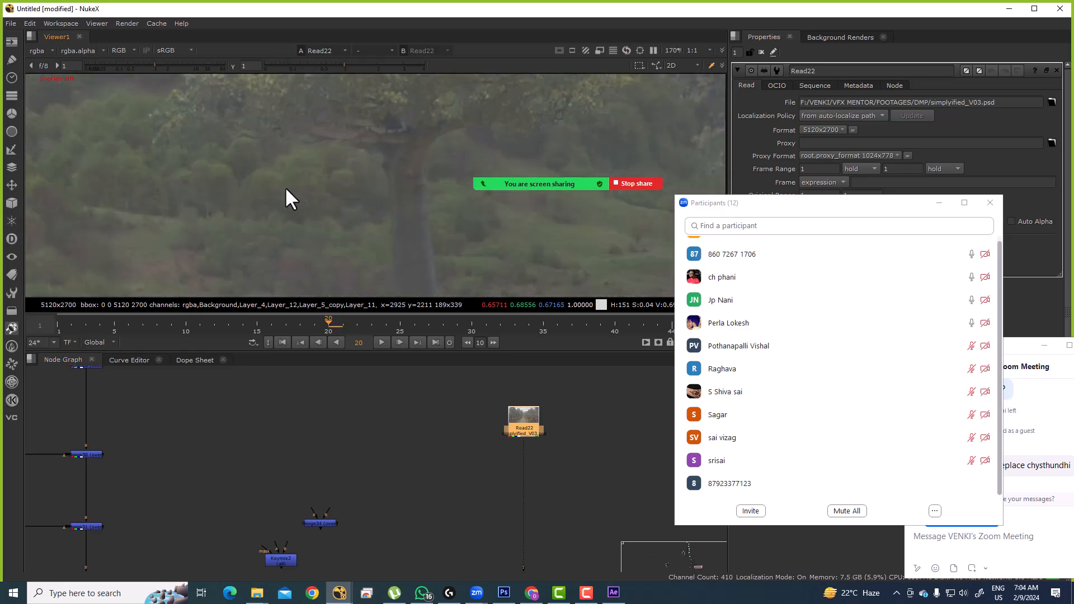
{"action": "scroll", "coordinate": [286, 199], "scroll_direction": "up", "scroll_amount": 8}
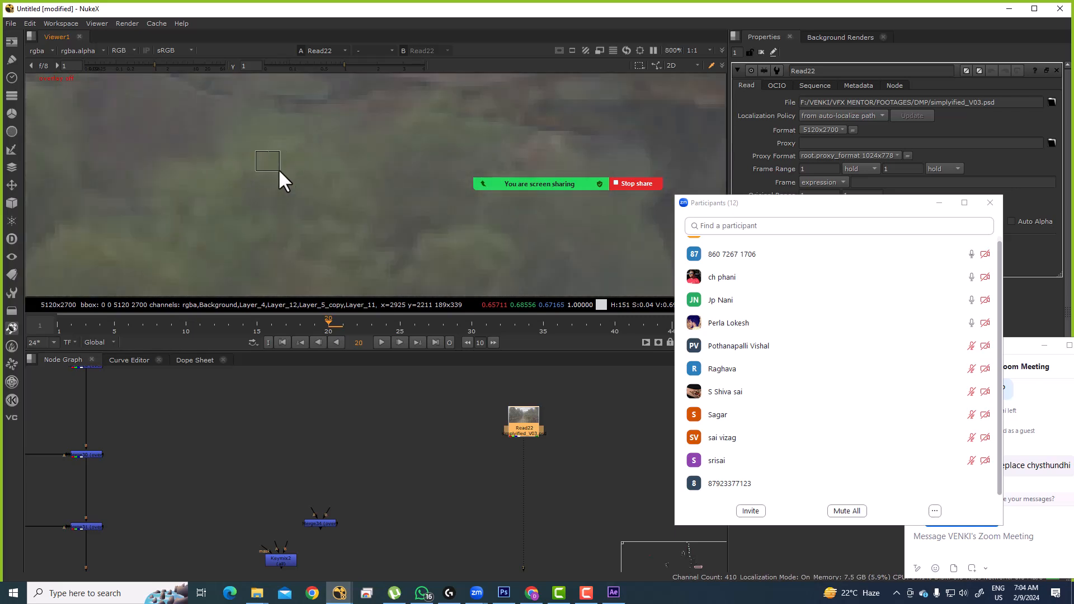
{"action": "scroll", "coordinate": [267, 160], "scroll_direction": "down", "scroll_amount": 6}
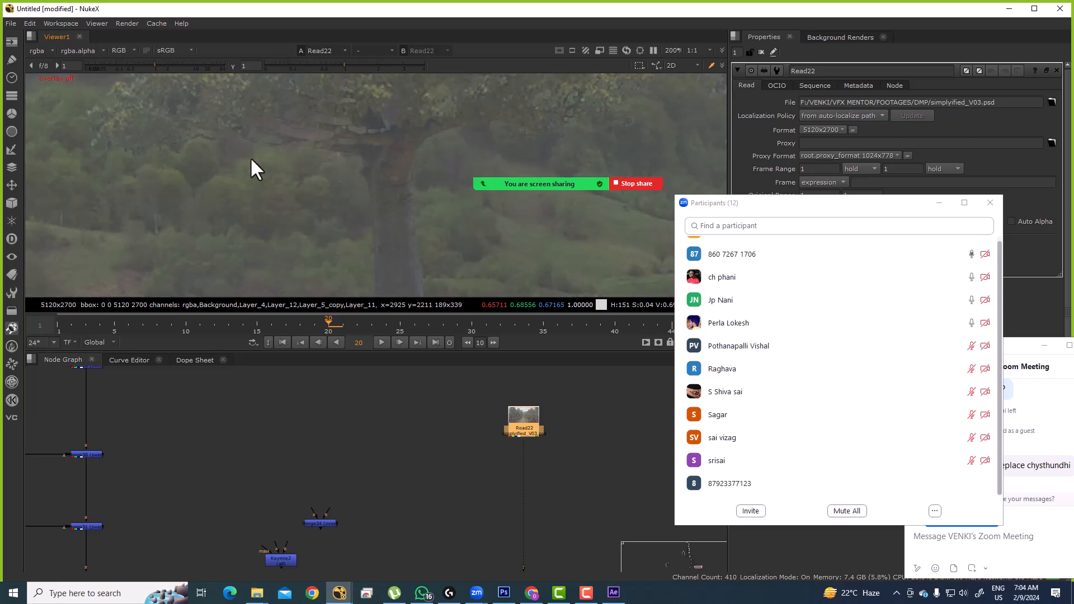
{"action": "left_click", "coordinate": [504, 461]}
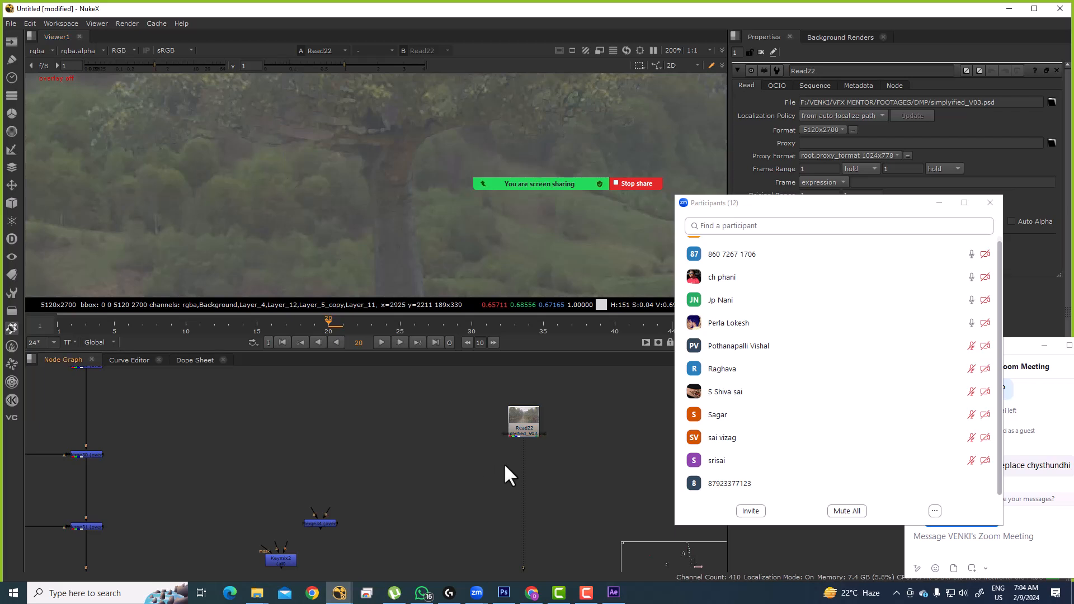
{"action": "key", "text": "g"}
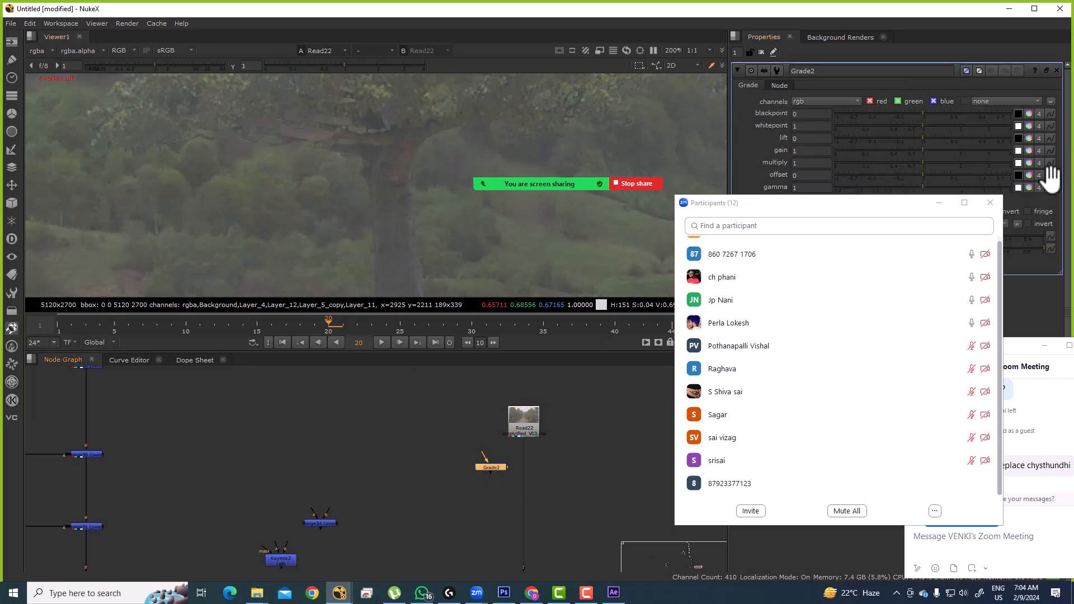
Step: Open Grade2's gamma colour picker, reposition and enlarge it, then close it
{"action": "left_click", "coordinate": [1028, 188]}
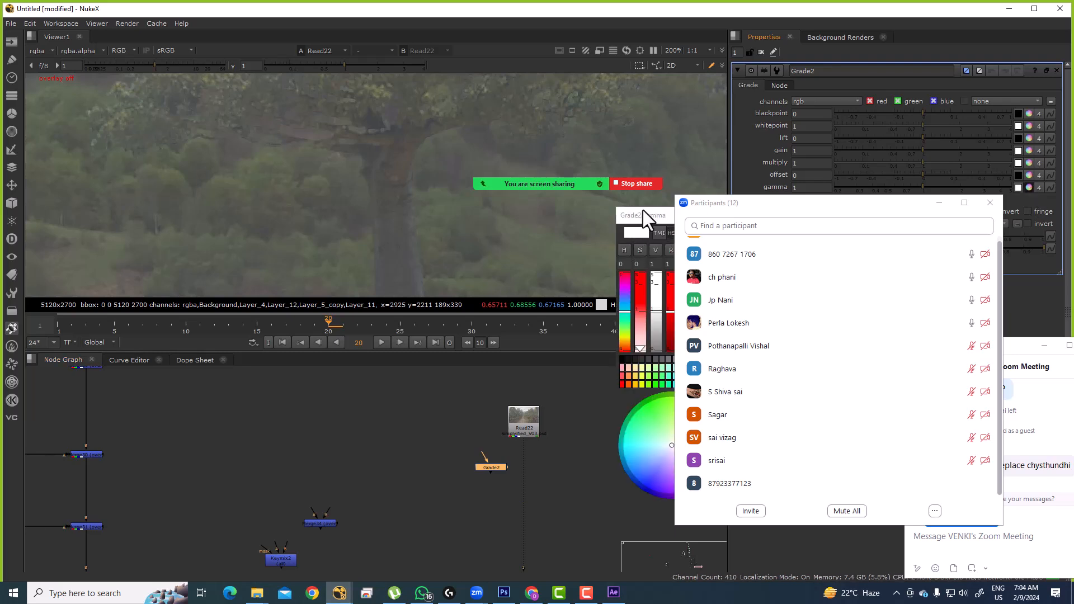
{"action": "left_click_drag", "start_coordinate": [653, 211], "coordinate": [315, 160]}
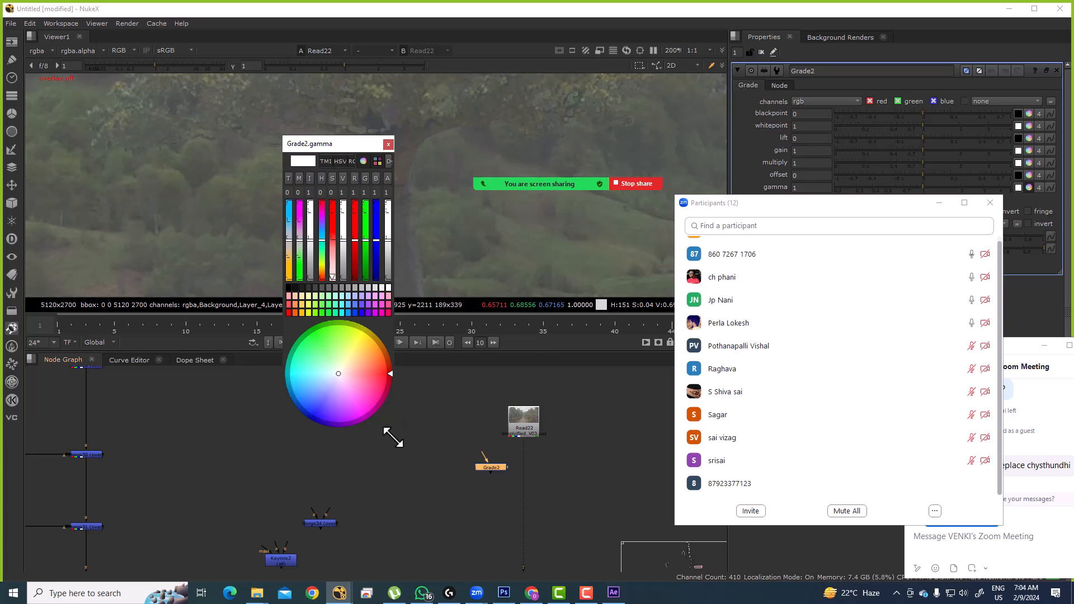
{"action": "left_click_drag", "start_coordinate": [388, 430], "coordinate": [442, 522]}
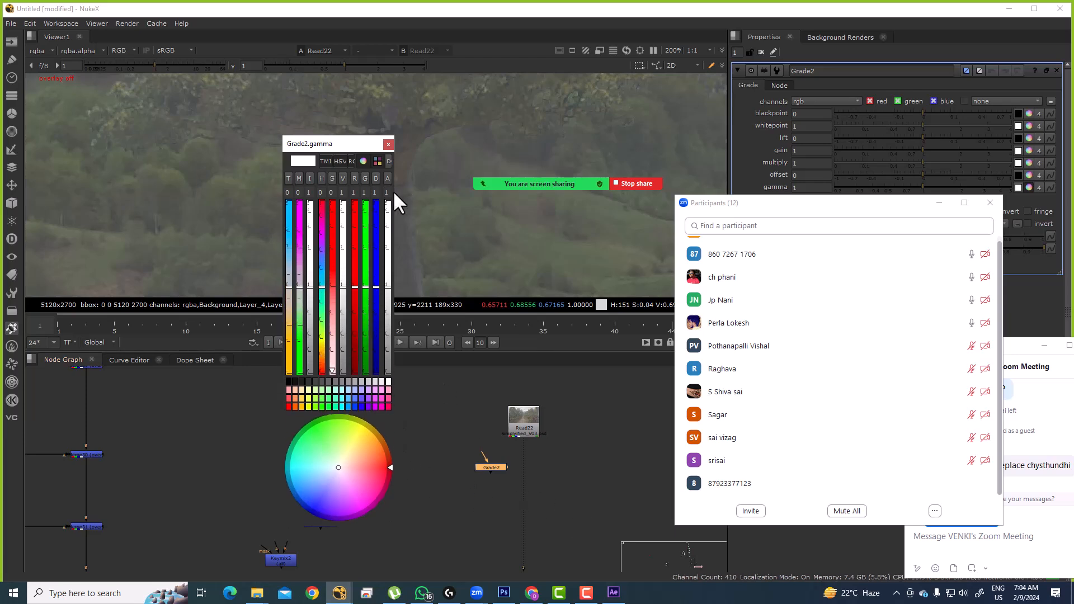
{"action": "left_click_drag", "start_coordinate": [394, 193], "coordinate": [581, 193]}
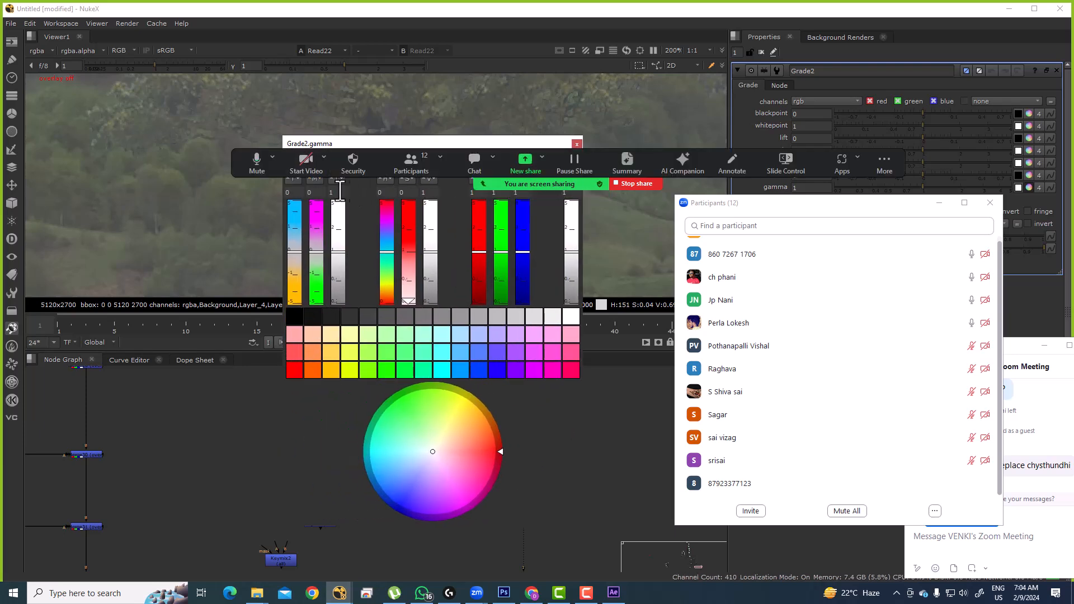
{"action": "left_click_drag", "start_coordinate": [337, 142], "coordinate": [265, 118]}
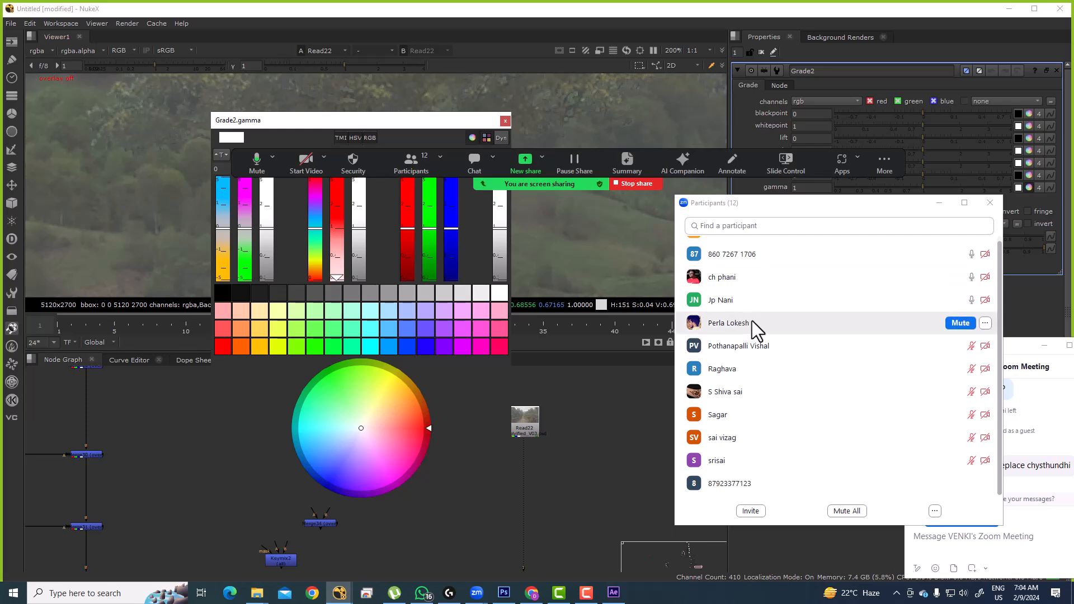
{"action": "scroll", "coordinate": [827, 328], "scroll_direction": "up", "scroll_amount": 1}
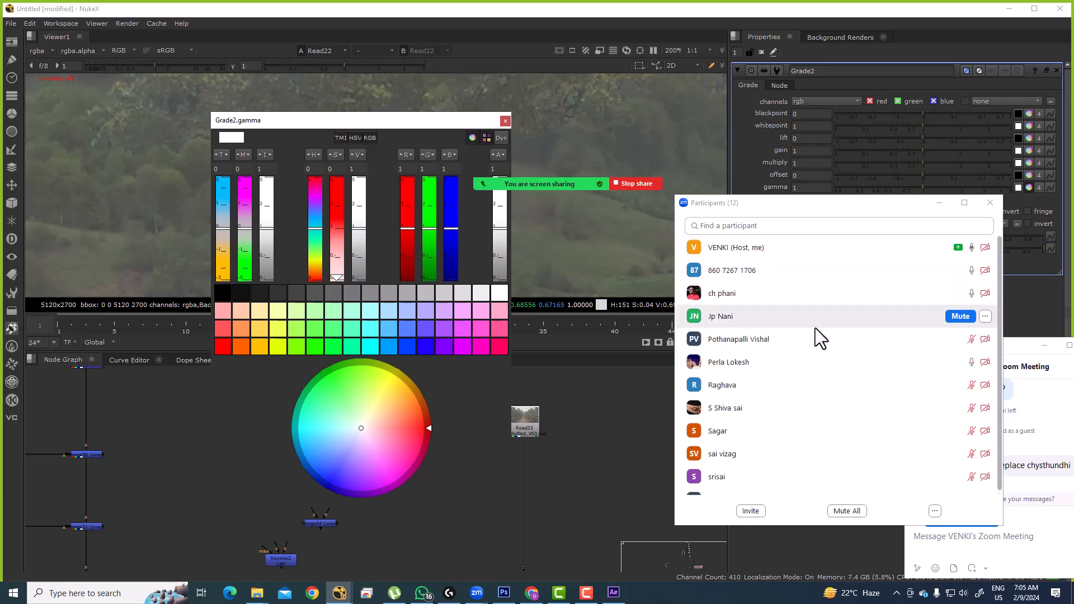
{"action": "scroll", "coordinate": [824, 370], "scroll_direction": "down", "scroll_amount": 1}
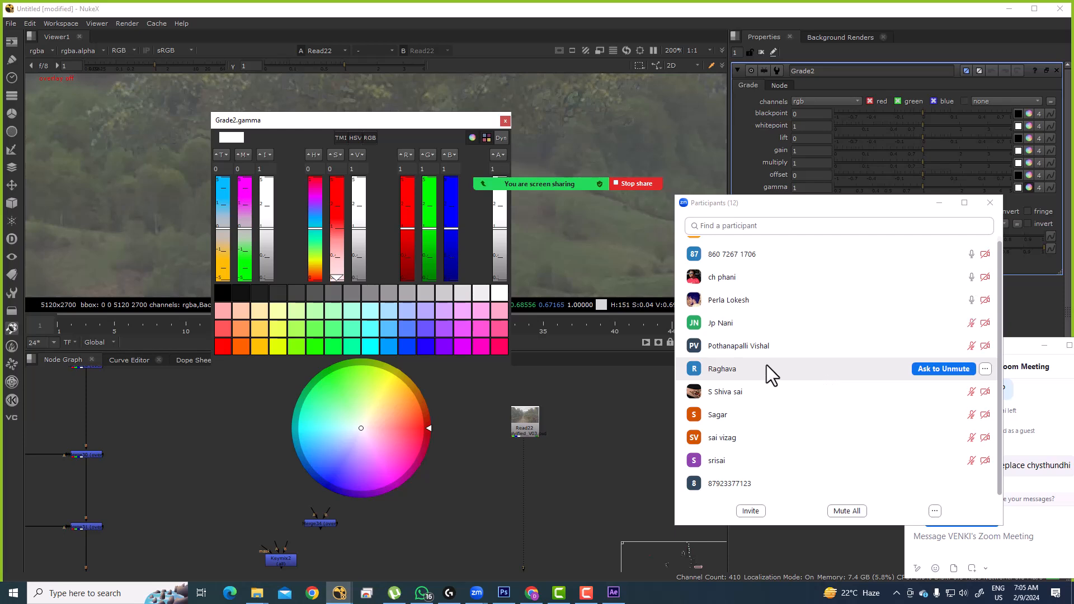
{"action": "left_click", "coordinate": [727, 325]}
{"action": "left_click", "coordinate": [506, 119]}
Step: Fit the viewer image, frame Read22 with Grade2 below it, and pick Read22's viewer pipe
{"action": "key", "text": "f"}
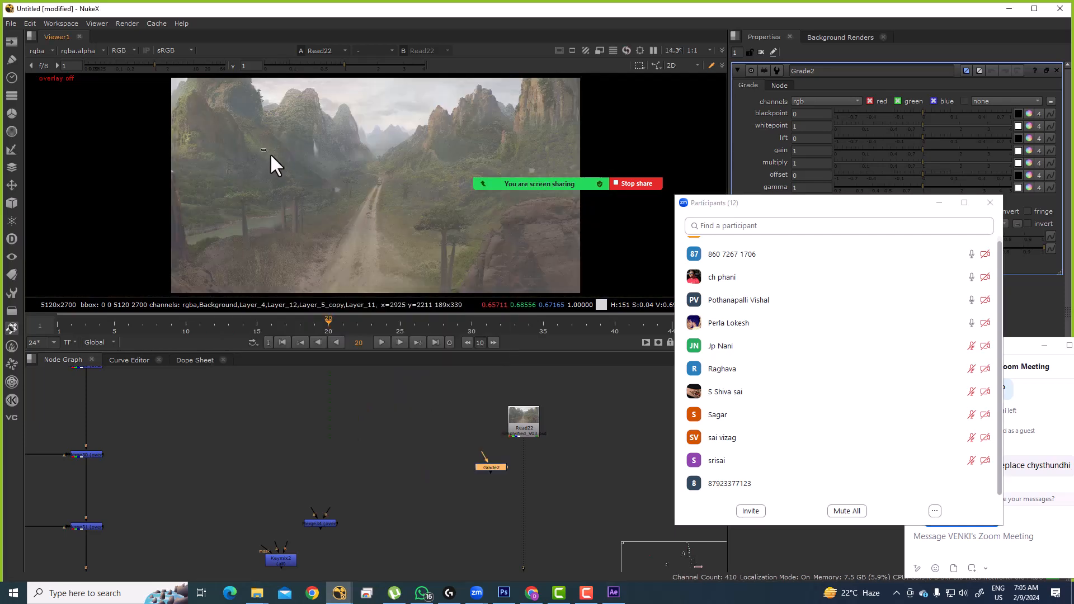
{"action": "scroll", "coordinate": [392, 443], "scroll_direction": "down", "scroll_amount": 6}
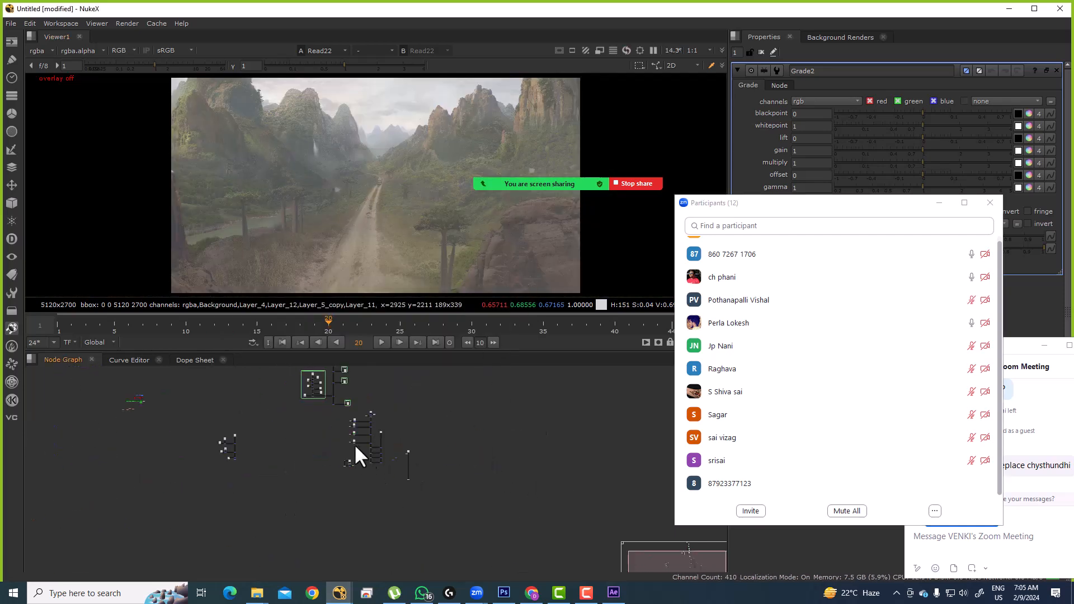
{"action": "scroll", "coordinate": [369, 418], "scroll_direction": "up", "scroll_amount": 2}
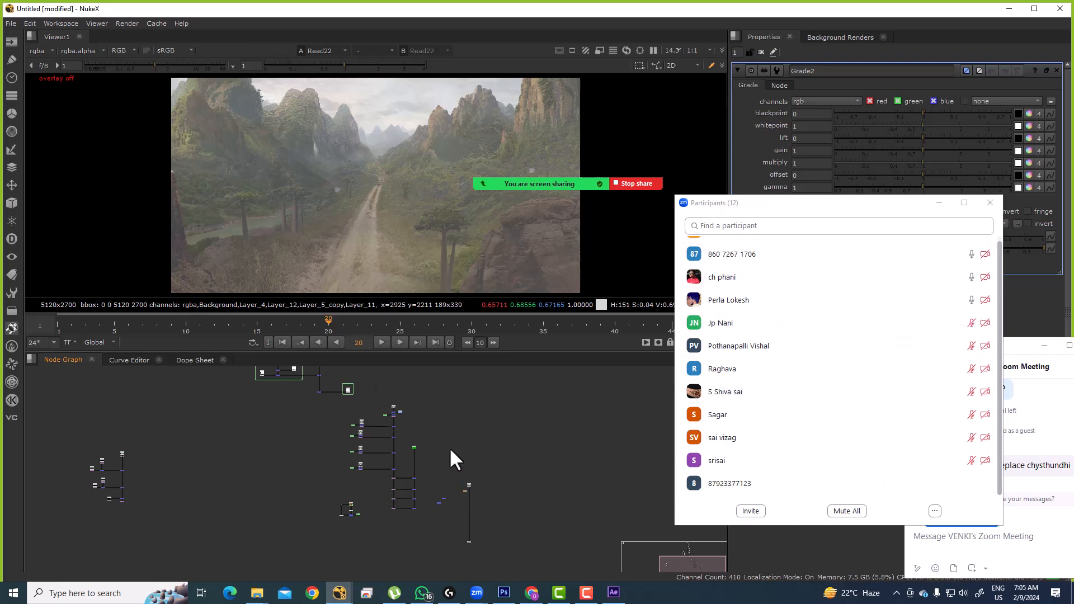
{"action": "scroll", "coordinate": [336, 406], "scroll_direction": "up", "scroll_amount": 3}
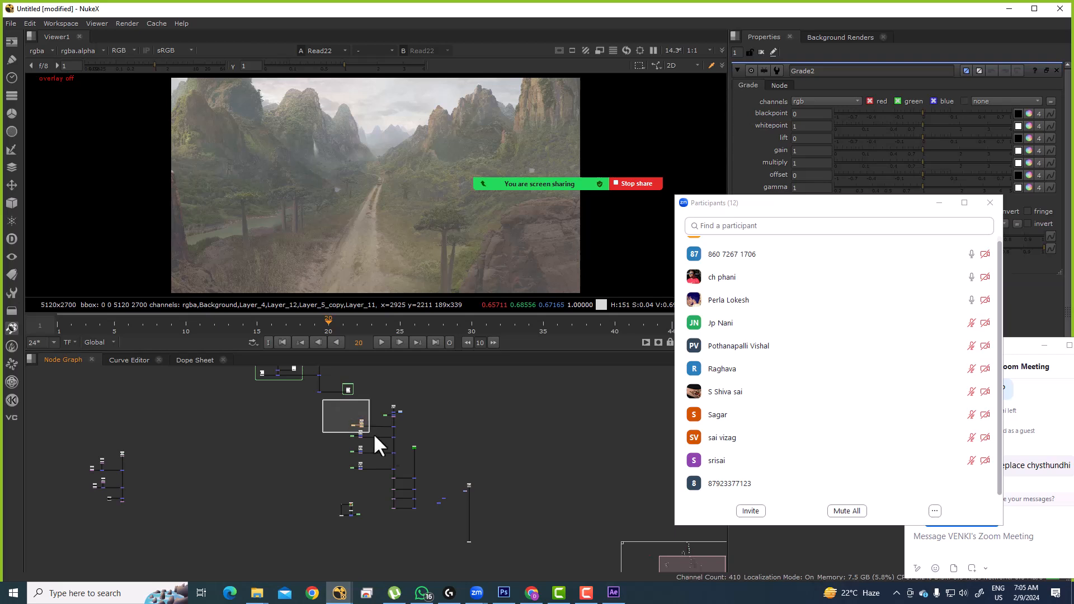
{"action": "scroll", "coordinate": [426, 499], "scroll_direction": "down", "scroll_amount": 2}
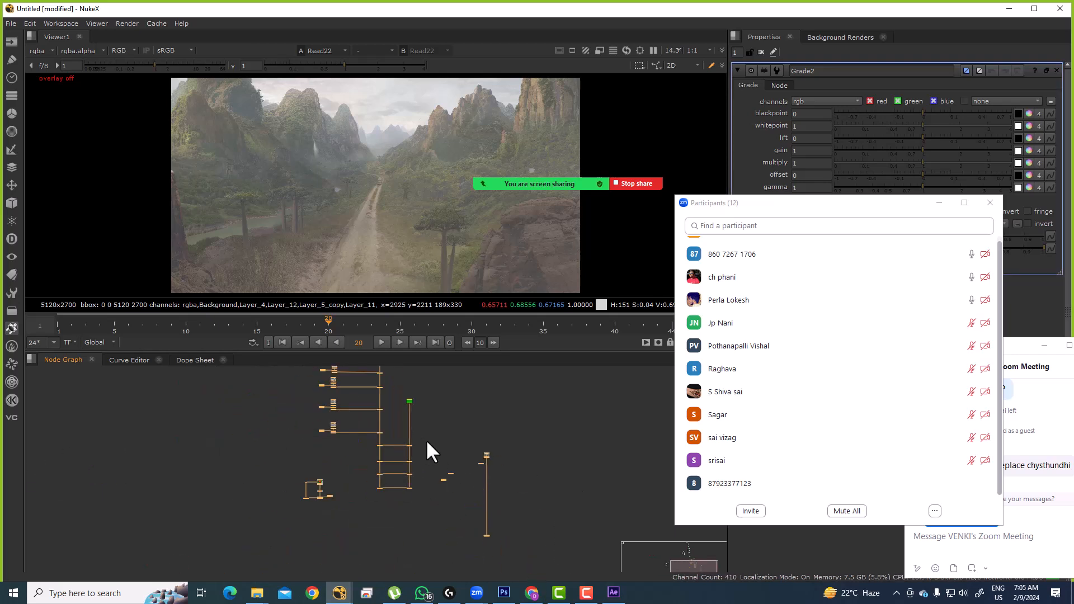
{"action": "left_click_drag", "start_coordinate": [422, 423], "coordinate": [382, 435]}
{"action": "scroll", "coordinate": [576, 437], "scroll_direction": "up", "scroll_amount": 3}
{"action": "scroll", "coordinate": [383, 434], "scroll_direction": "down", "scroll_amount": 3}
{"action": "scroll", "coordinate": [579, 492], "scroll_direction": "up", "scroll_amount": 3}
{"action": "scroll", "coordinate": [512, 499], "scroll_direction": "down", "scroll_amount": 3}
{"action": "scroll", "coordinate": [486, 448], "scroll_direction": "up", "scroll_amount": 4}
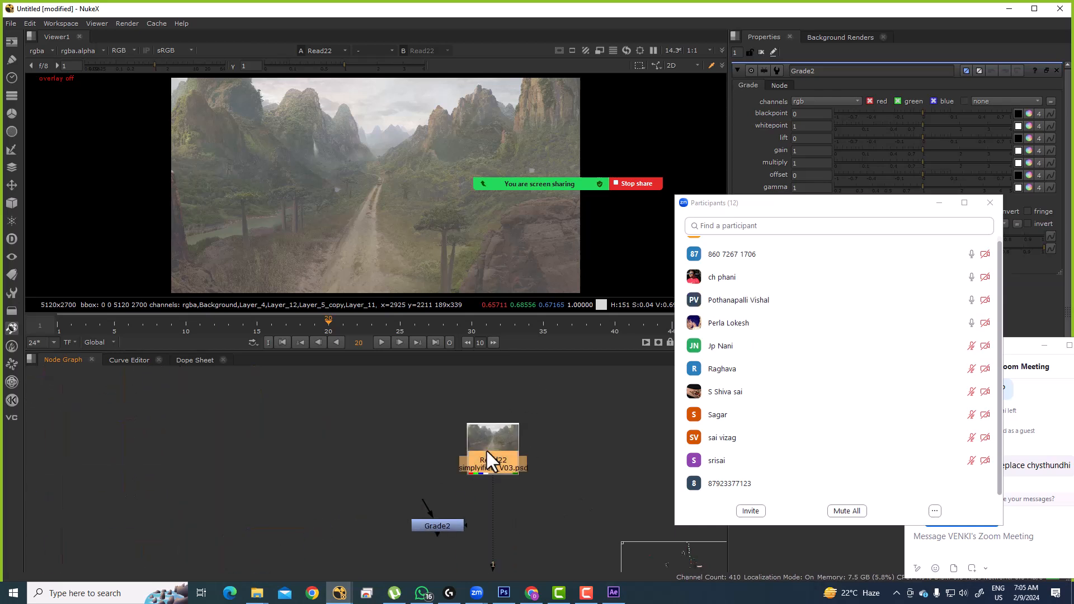
{"action": "left_click", "coordinate": [486, 449]}
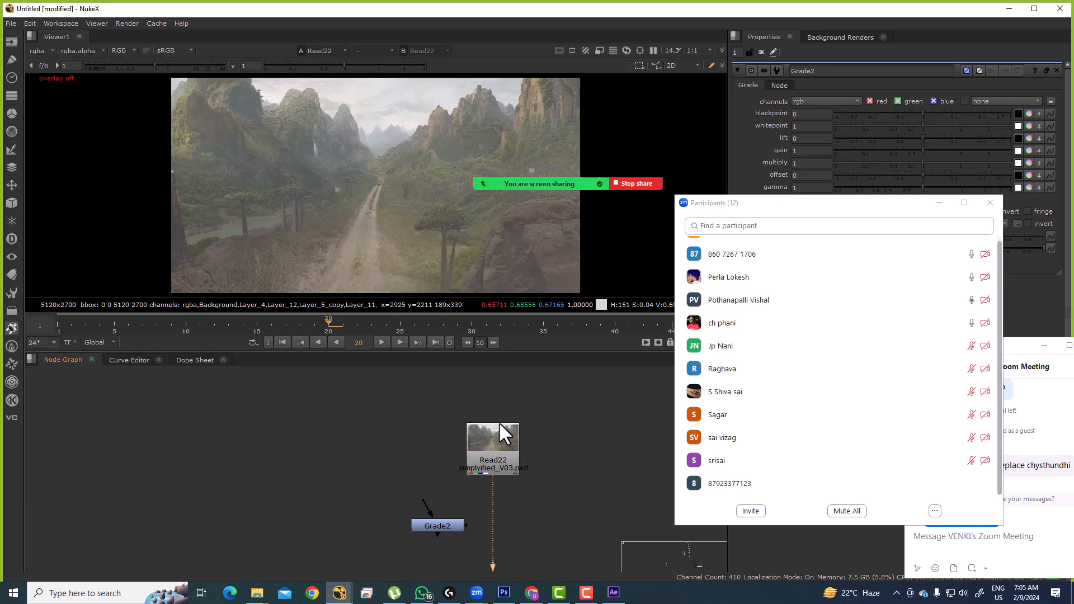
Step: Open the Day_003 video's private visibility sharing settings in YouTube Studio
{"action": "left_click", "coordinate": [537, 594]}
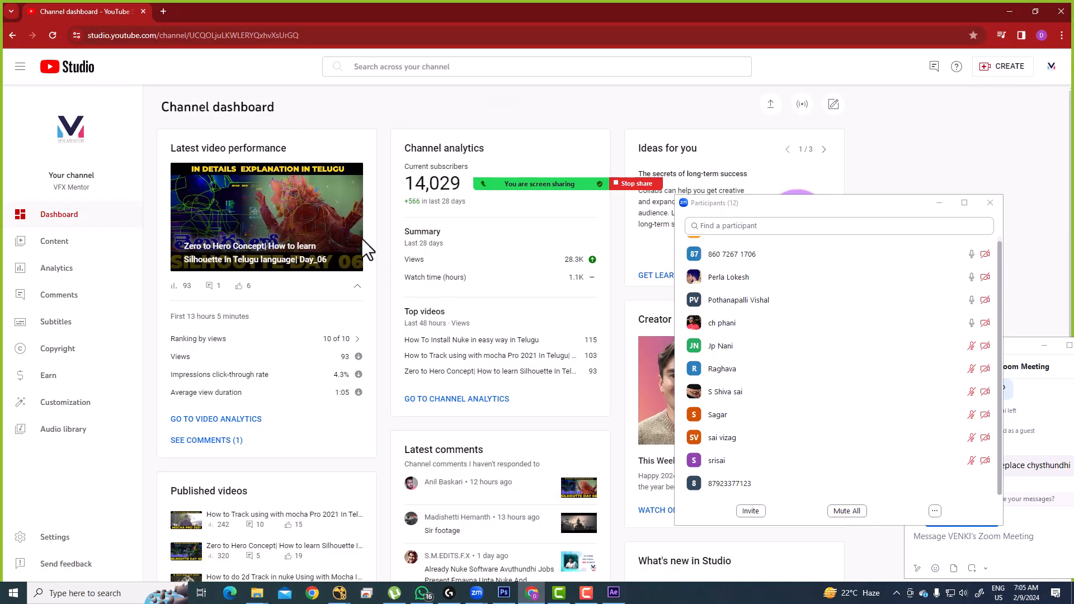
{"action": "left_click", "coordinate": [752, 203]}
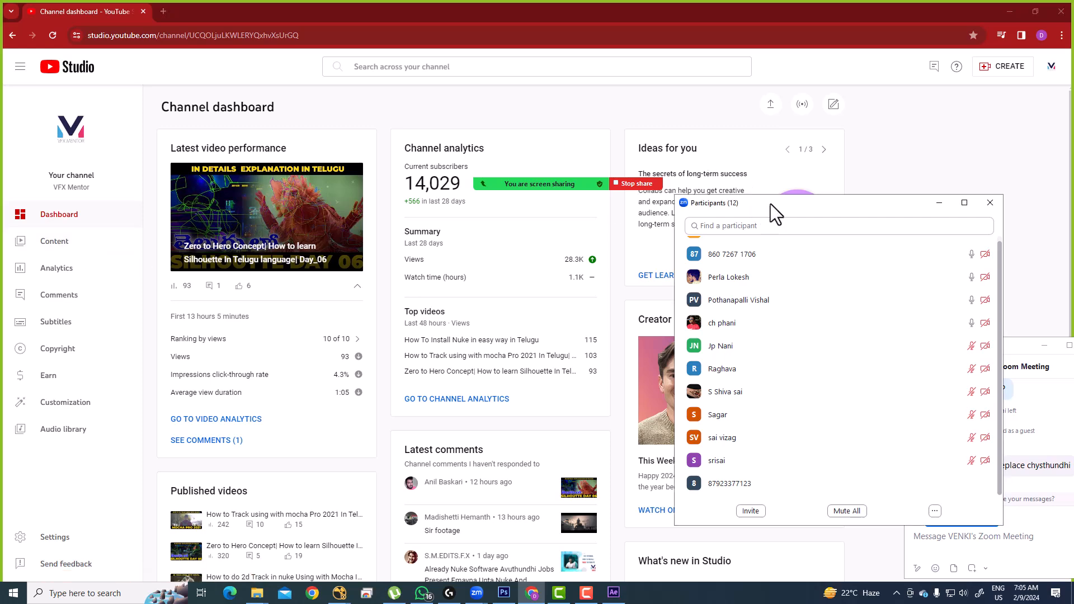
{"action": "left_click_drag", "start_coordinate": [753, 203], "coordinate": [988, 216]}
{"action": "left_click", "coordinate": [59, 244]}
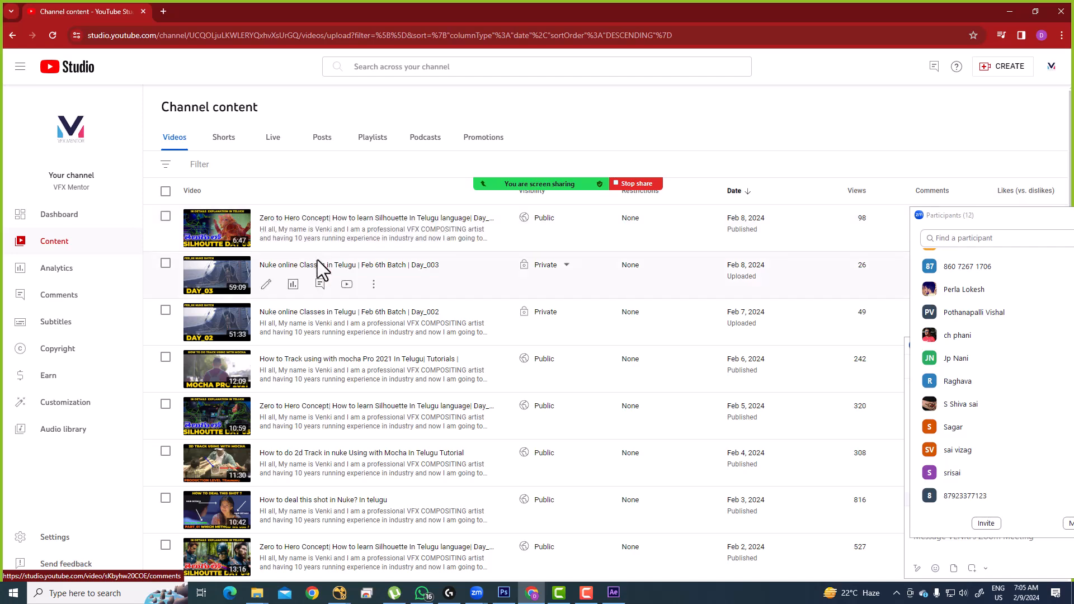
{"action": "left_click", "coordinate": [338, 264]}
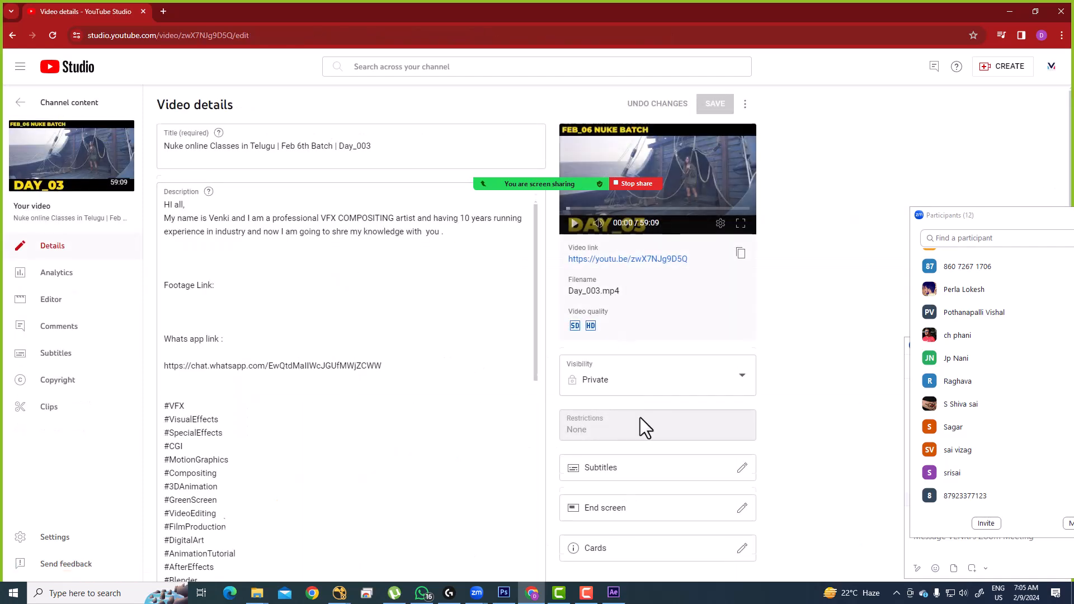
{"action": "scroll", "coordinate": [643, 392], "scroll_direction": "down", "scroll_amount": 2}
{"action": "left_click", "coordinate": [659, 266]}
{"action": "left_click", "coordinate": [631, 320]}
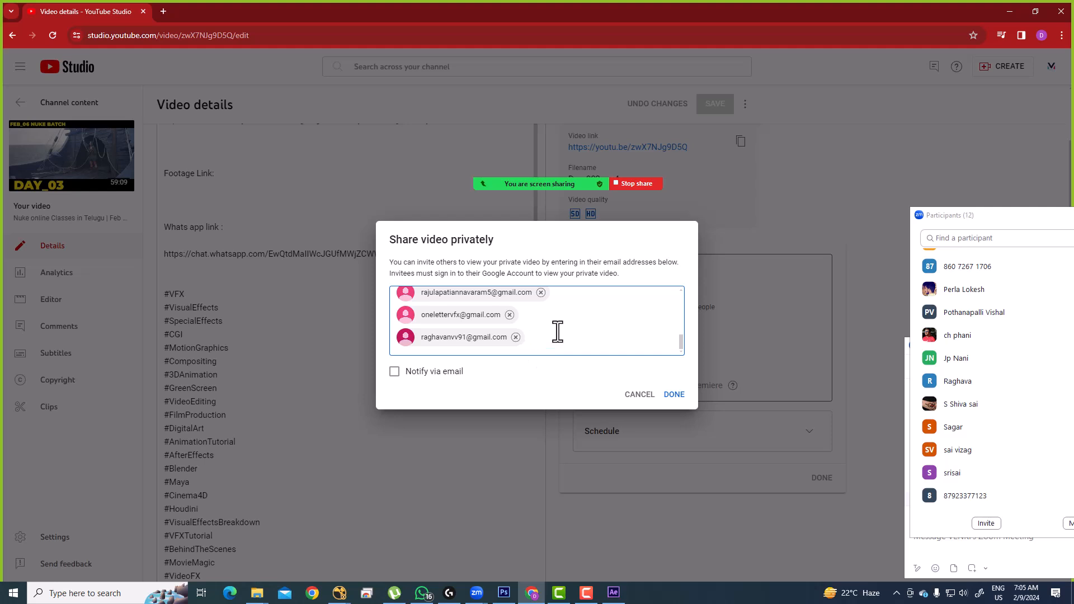
Step: Invite one more viewer's e-mail address to the private video and save the change
{"action": "key", "text": "Return"}
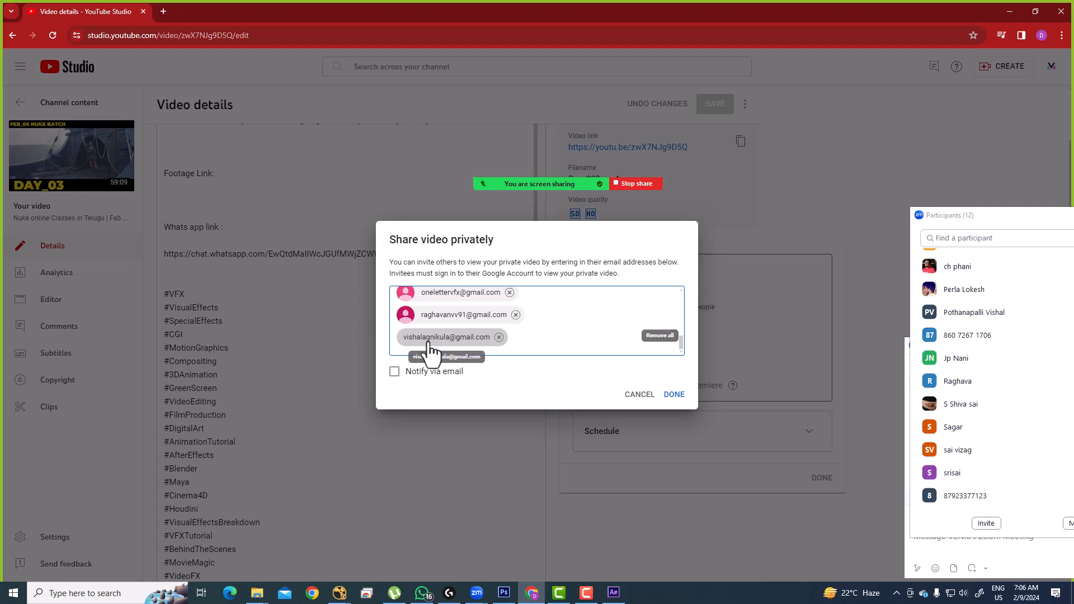
{"action": "left_click", "coordinate": [674, 395]}
{"action": "left_click", "coordinate": [822, 478]}
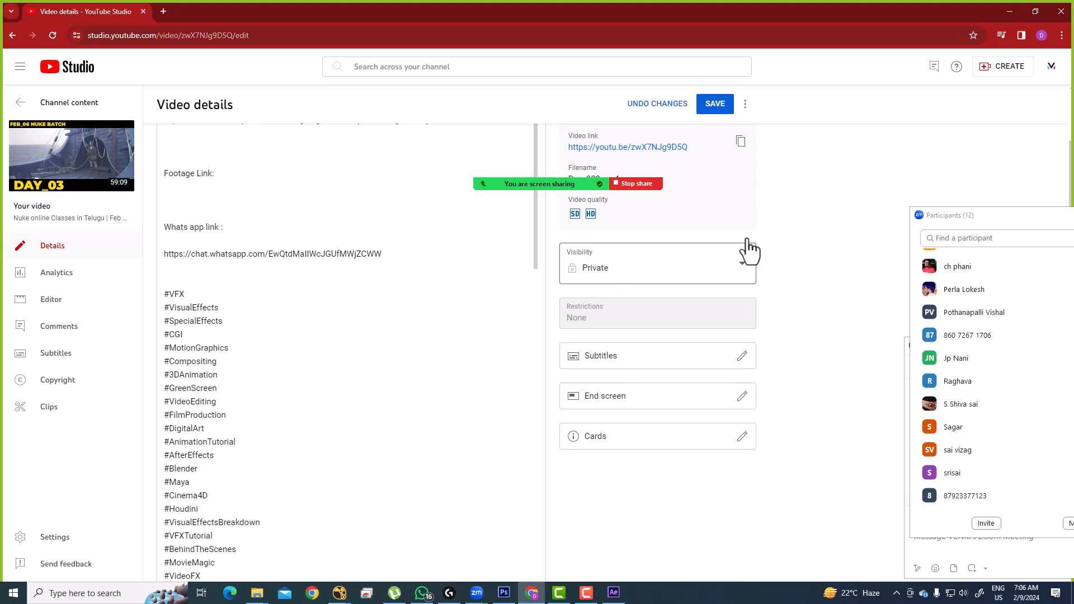
{"action": "left_click", "coordinate": [715, 111]}
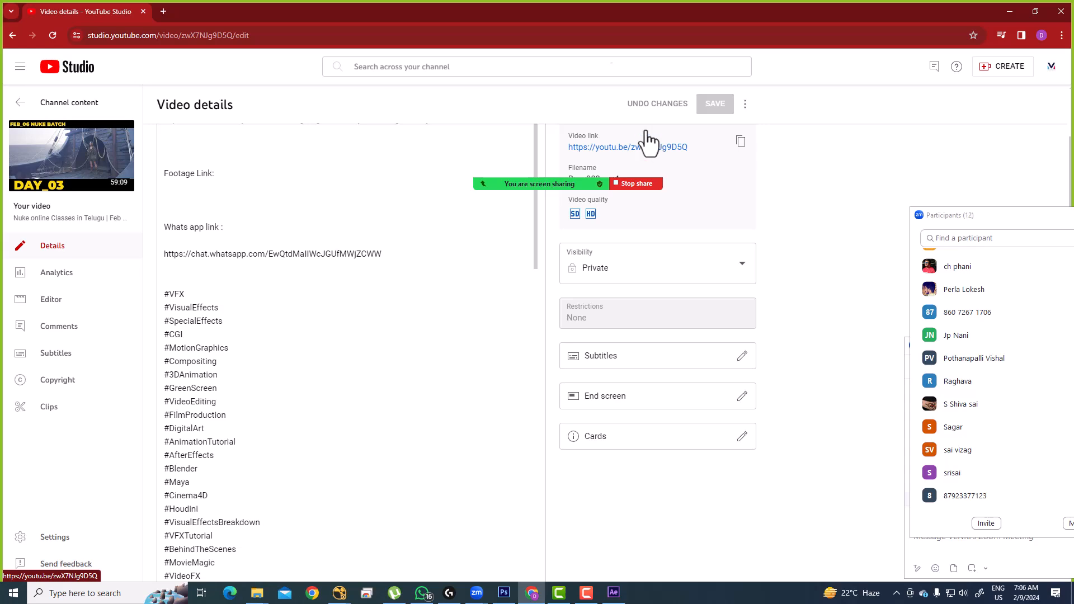
{"action": "left_click_drag", "start_coordinate": [962, 220], "coordinate": [612, 185]}
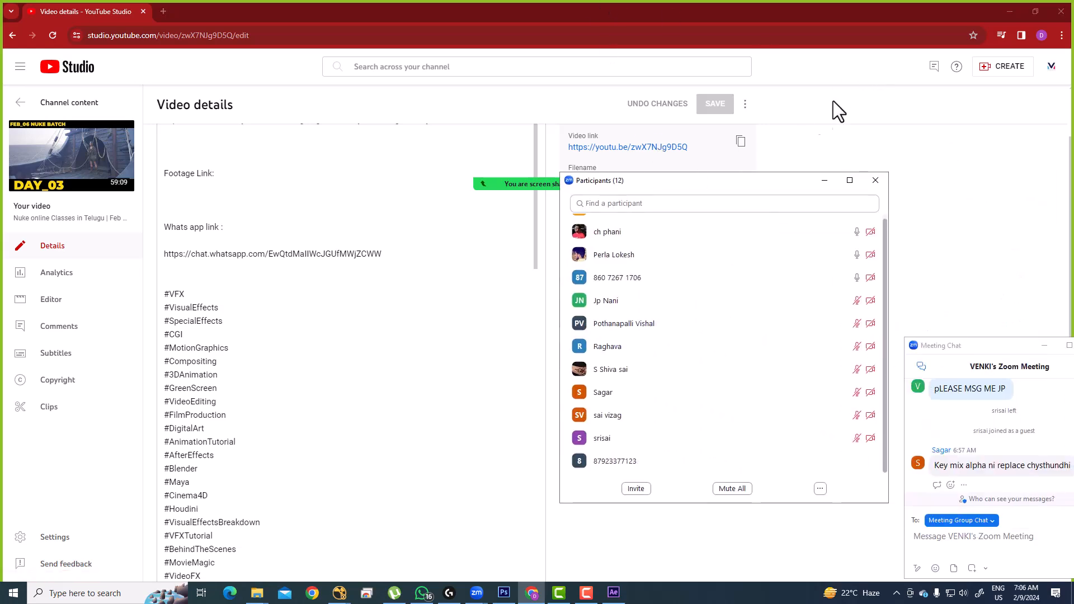
Step: Minimize the browser, nudge Read22 in NukeX, and move the Zoom participants list aside
{"action": "left_click", "coordinate": [1007, 14]}
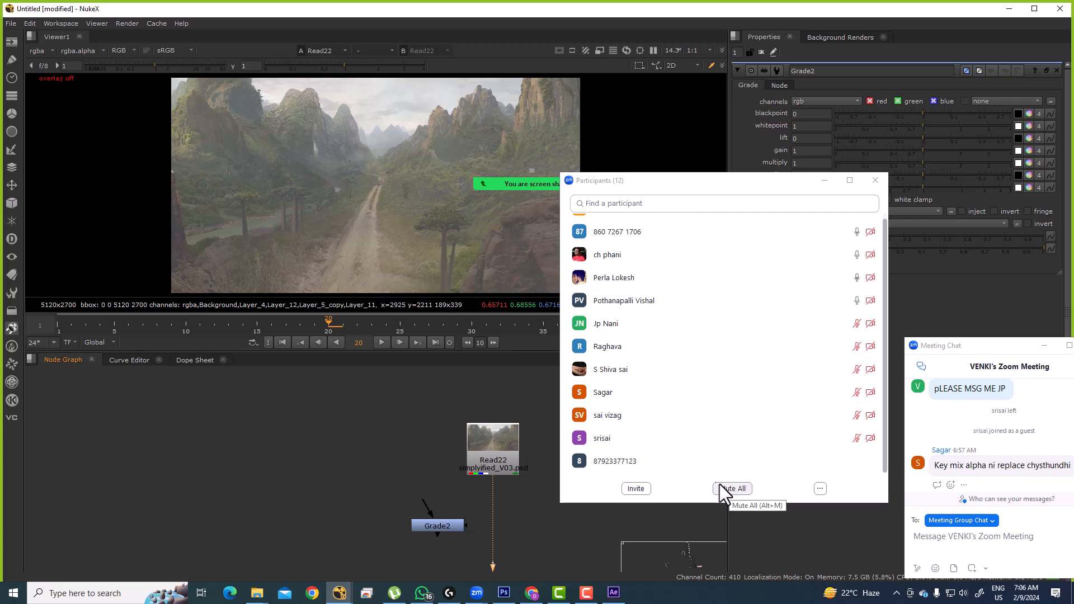
{"action": "left_click_drag", "start_coordinate": [463, 446], "coordinate": [456, 434]}
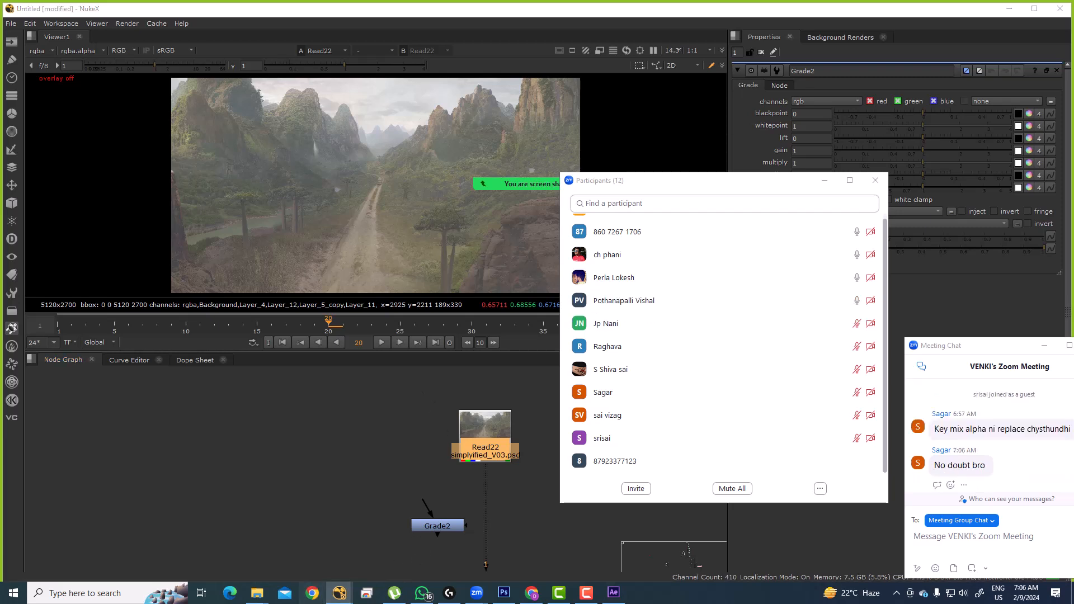
{"action": "left_click_drag", "start_coordinate": [620, 182], "coordinate": [793, 237]}
Step: Reopen Chrome with the user's profile maximized on Google's home page with the apps panel showing
{"action": "left_click", "coordinate": [686, 349]}
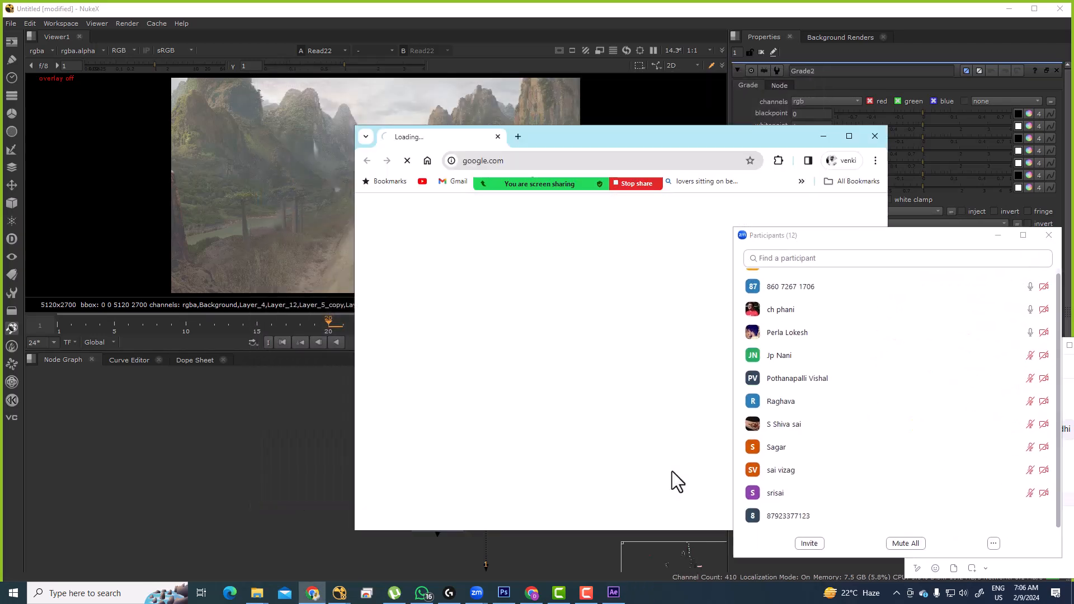
{"action": "double_click", "coordinate": [582, 134]}
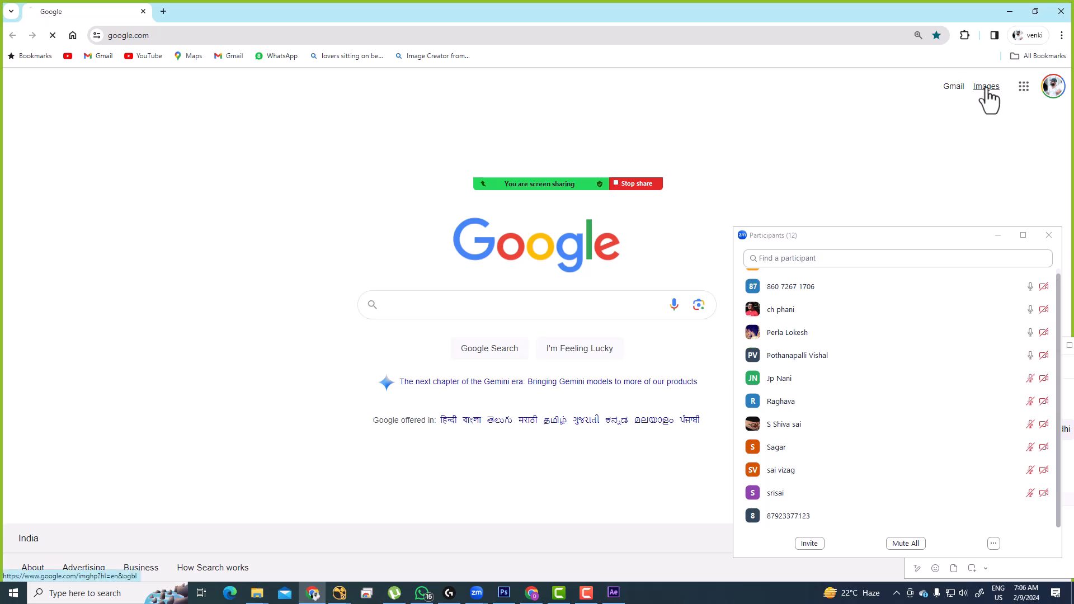
{"action": "left_click", "coordinate": [987, 87]}
{"action": "left_click", "coordinate": [12, 35]}
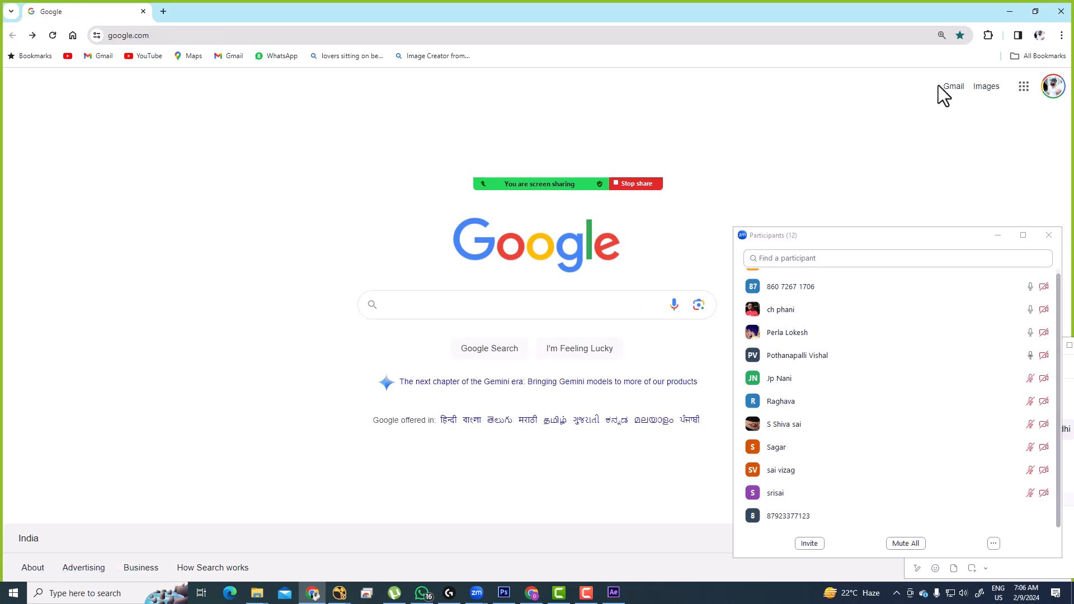
{"action": "left_click", "coordinate": [1027, 89]}
{"action": "left_click_drag", "start_coordinate": [860, 241], "coordinate": [908, 434]}
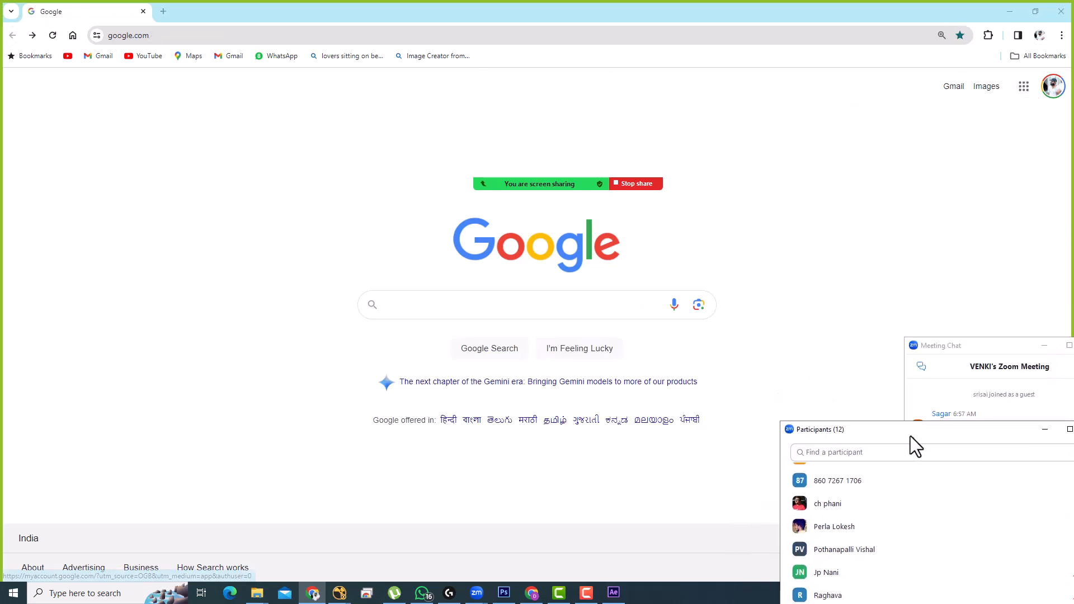
{"action": "left_click", "coordinate": [1023, 87]}
{"action": "scroll", "coordinate": [955, 290], "scroll_direction": "down", "scroll_amount": 2}
Step: Open Google Drive and go into My Drive's VFX MENTOR_FOOTAGE folder
{"action": "left_click", "coordinate": [961, 235]}
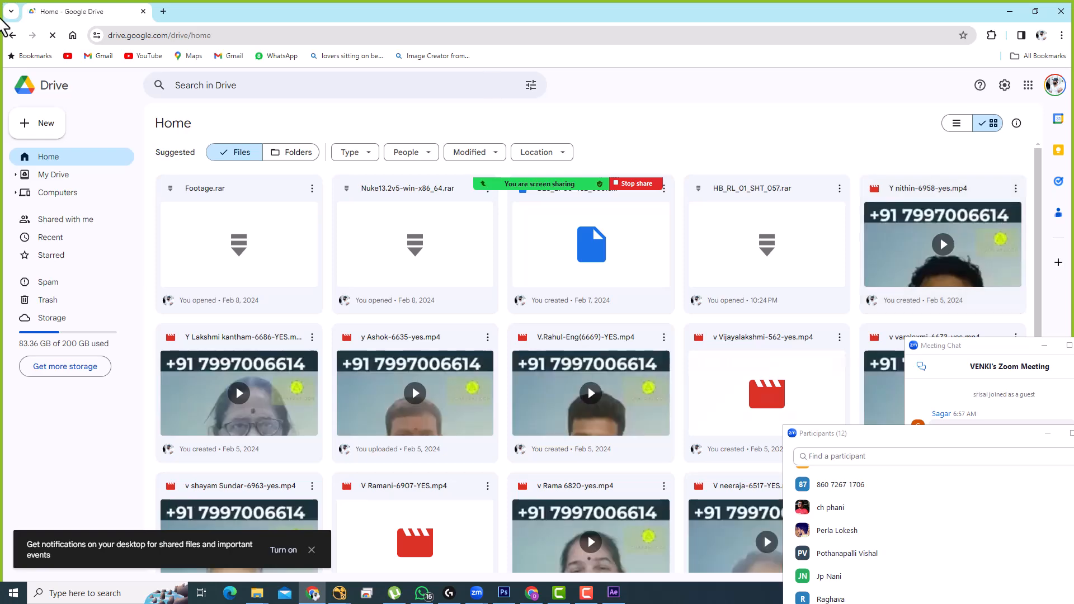
{"action": "left_click", "coordinate": [36, 177]}
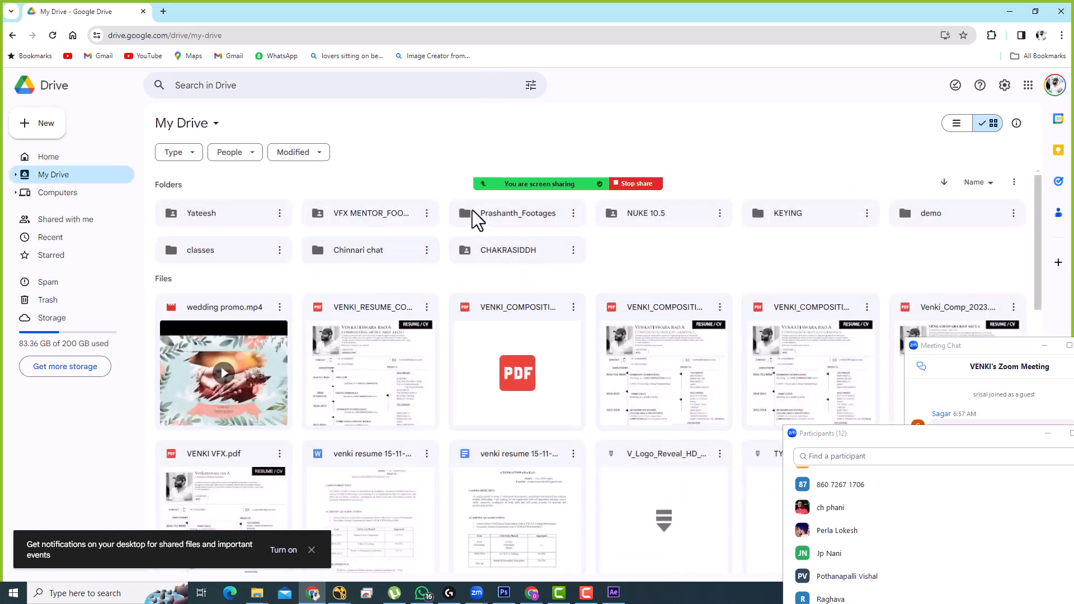
{"action": "left_click", "coordinate": [377, 220]}
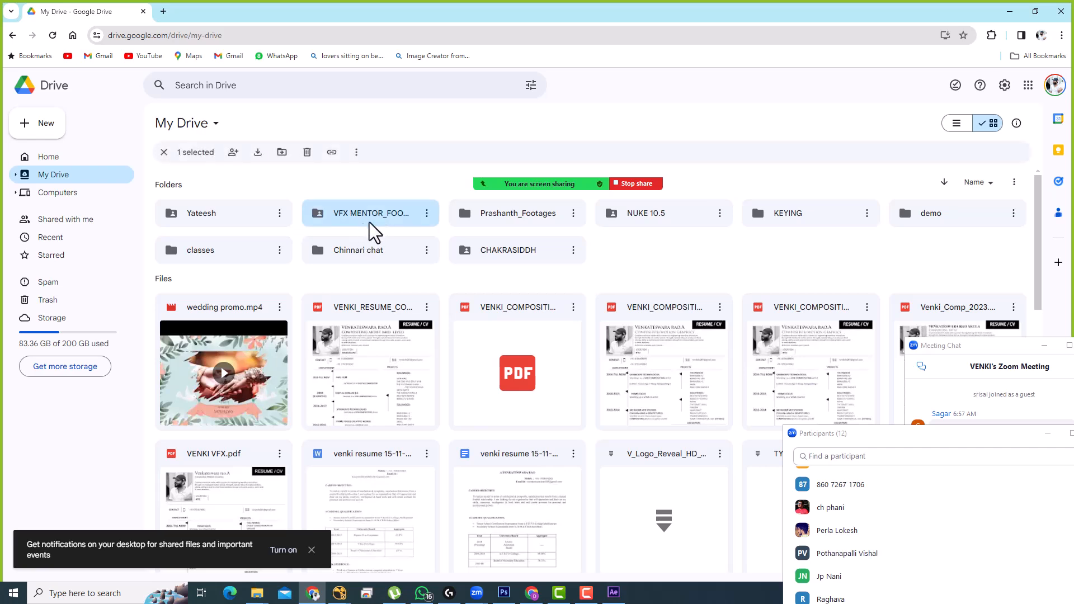
{"action": "double_click", "coordinate": [367, 222]}
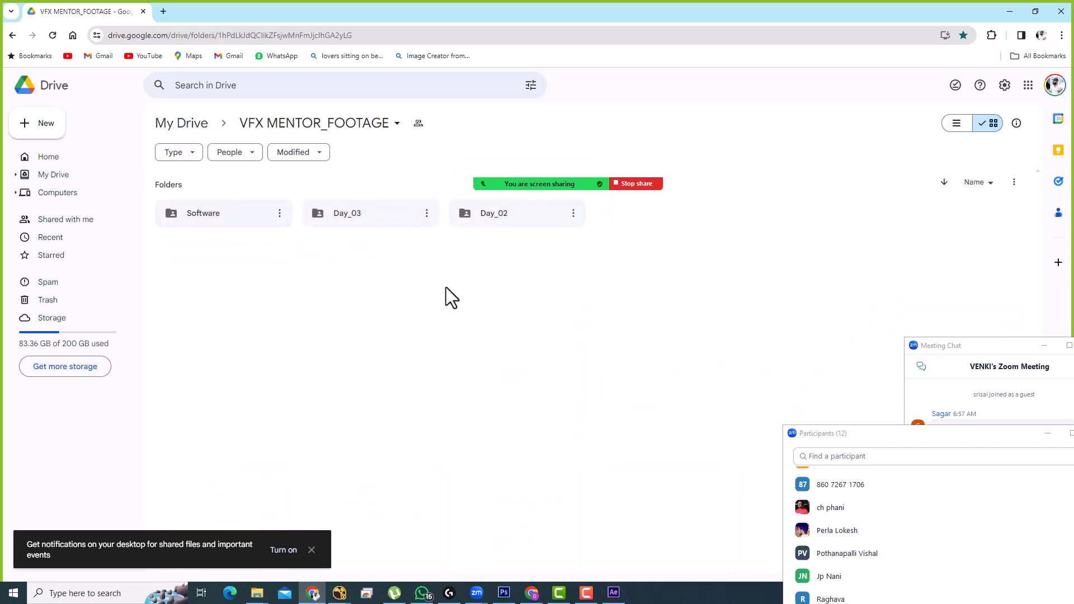
Step: Create a new folder named Day_04 there and open it
{"action": "right_click", "coordinate": [408, 291]}
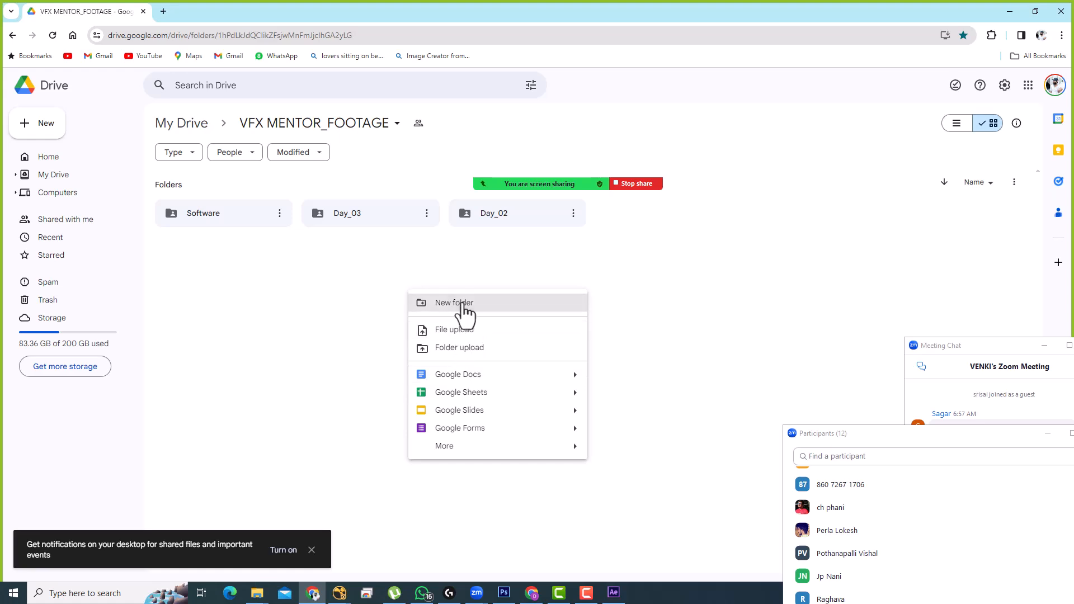
{"action": "left_click", "coordinate": [465, 304]}
{"action": "key", "text": "BackSpace"}
{"action": "type", "text": "Day_04"}
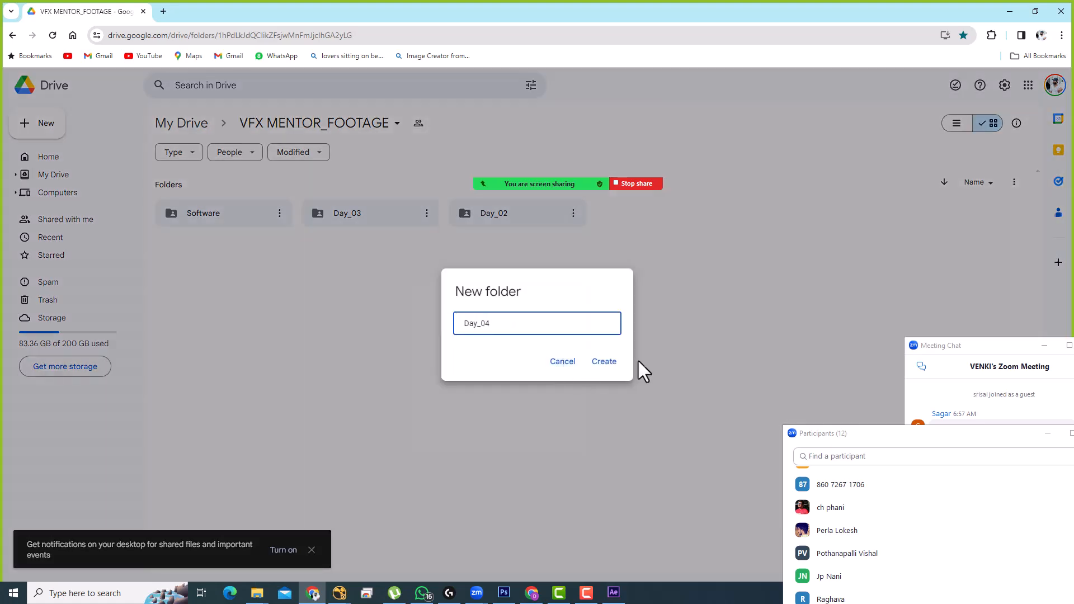
{"action": "left_click", "coordinate": [603, 361]}
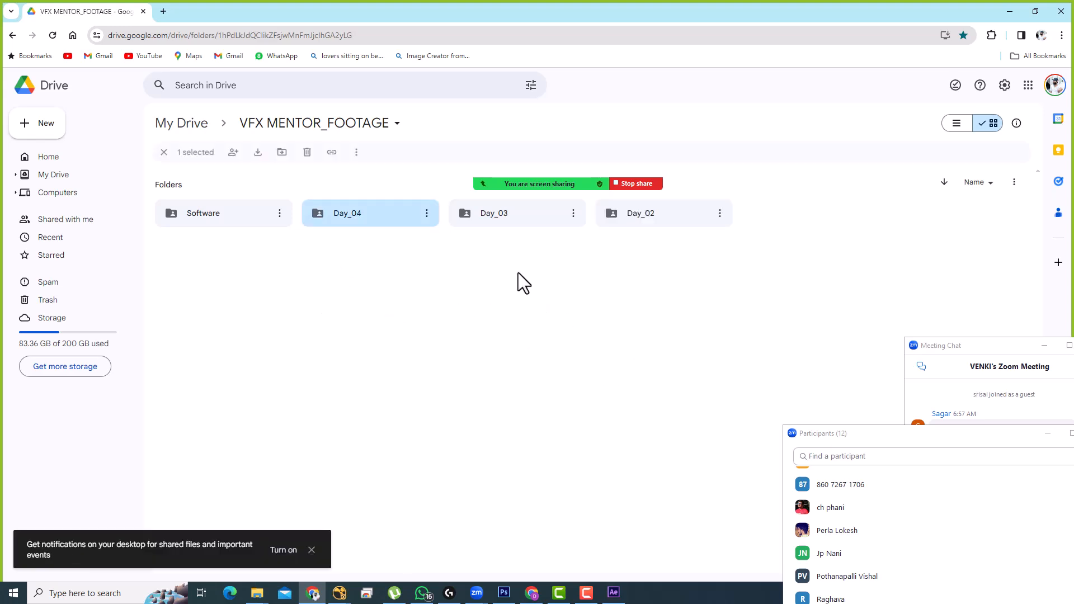
{"action": "double_click", "coordinate": [353, 219]}
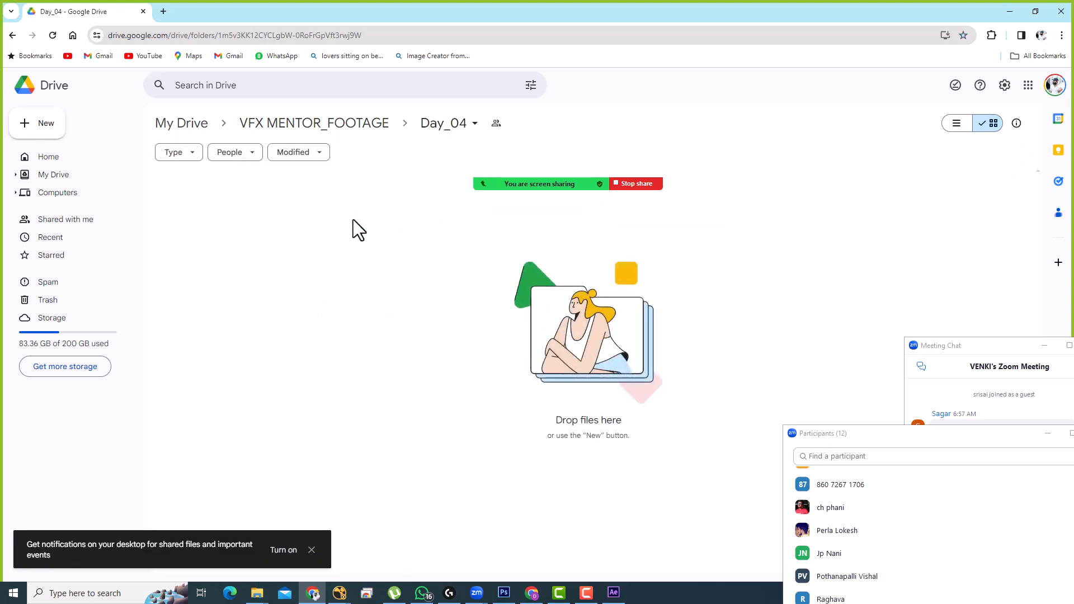
Step: Close the browser and return to the NukeX comp with Read22 feeding Grade2, then switch to simplyified_V03.psd
{"action": "left_click", "coordinate": [1060, 11]}
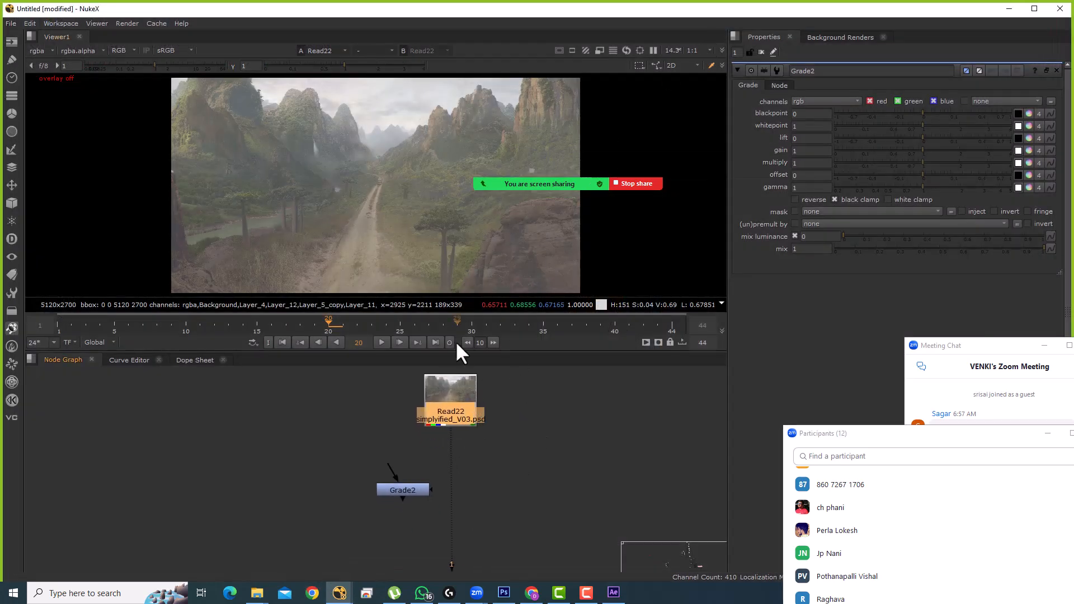
{"action": "scroll", "coordinate": [454, 405], "scroll_direction": "up", "scroll_amount": 2}
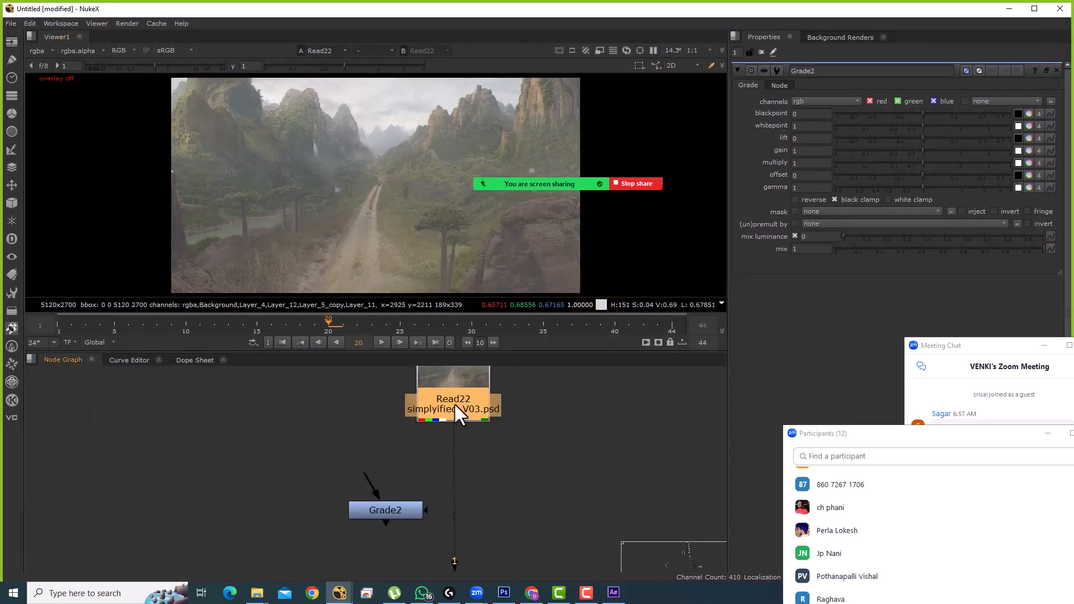
{"action": "left_click", "coordinate": [453, 410]}
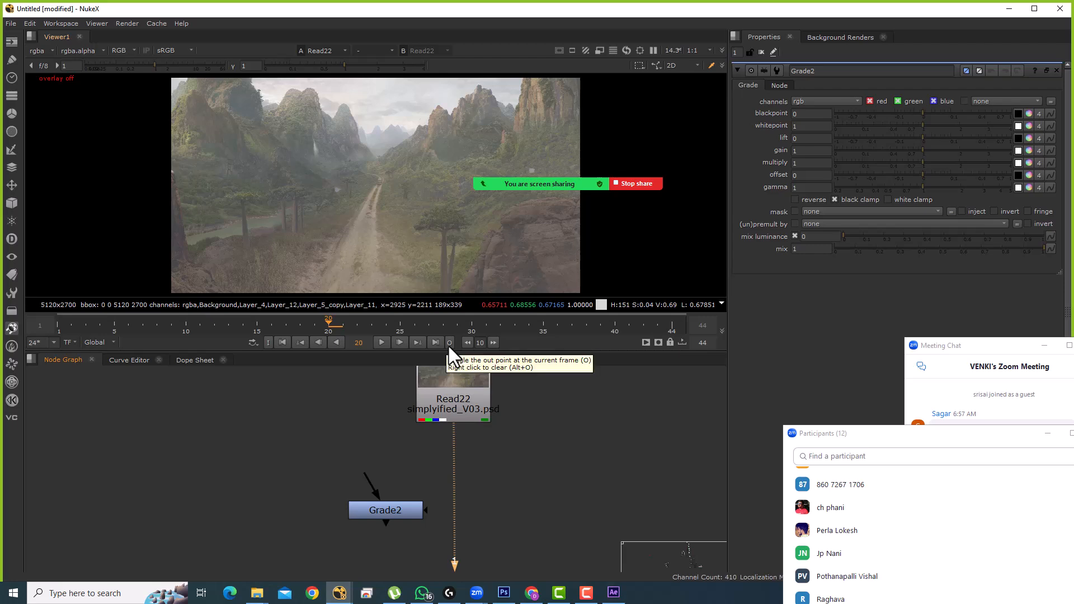
{"action": "scroll", "coordinate": [473, 416], "scroll_direction": "up", "scroll_amount": 1}
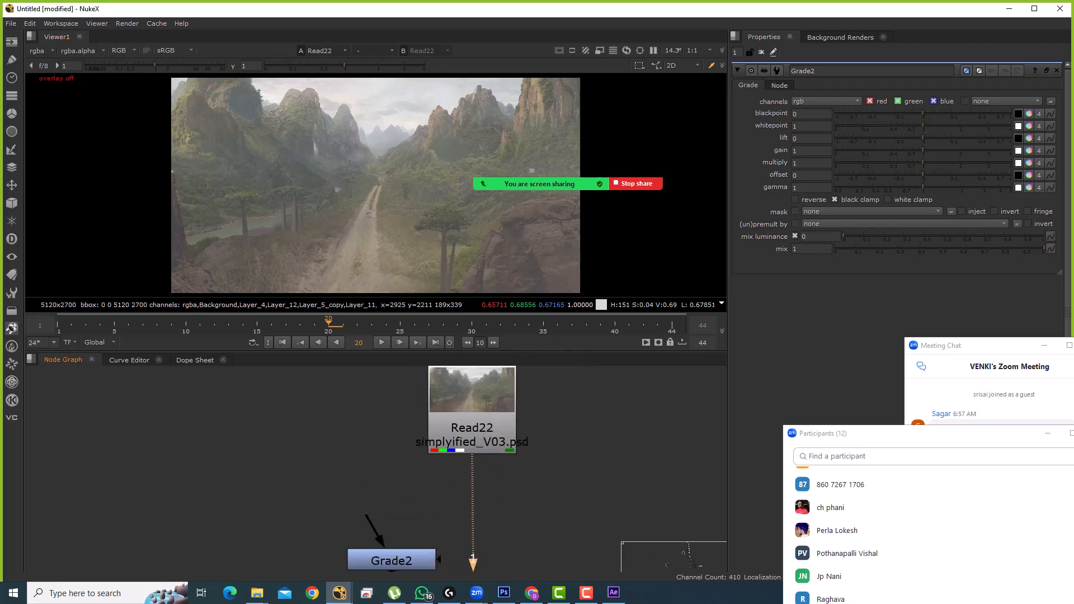
{"action": "left_click", "coordinate": [504, 592]}
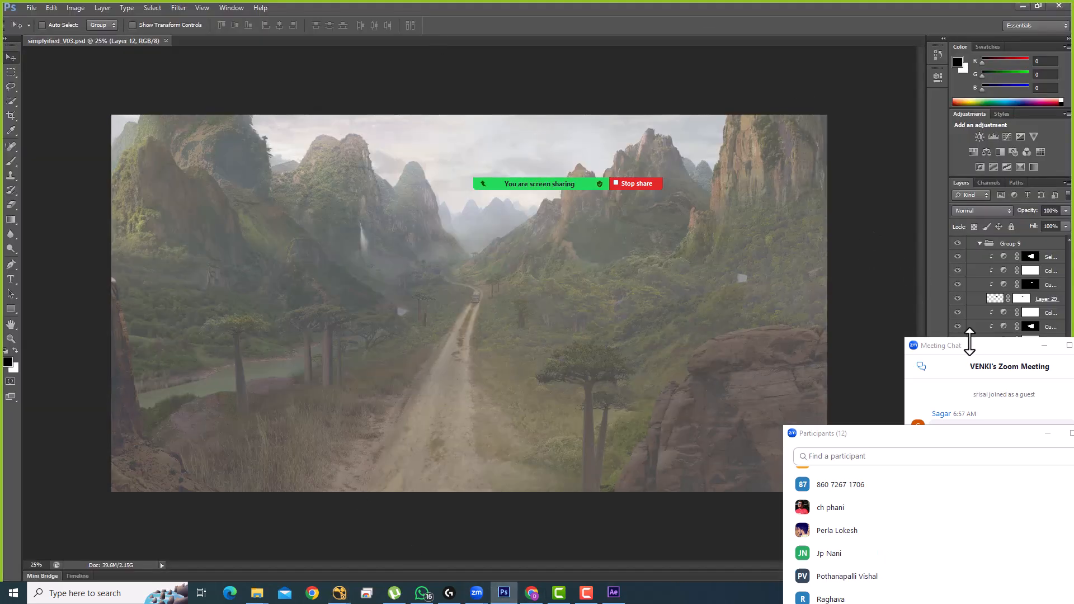
Step: Move the Zoom chat and participants windows aside and solo Layer 12 in simplyified_V03.psd
{"action": "left_click_drag", "start_coordinate": [977, 346], "coordinate": [635, 220]}
{"action": "left_click", "coordinate": [700, 222]}
{"action": "left_click_drag", "start_coordinate": [843, 434], "coordinate": [352, 80]}
{"action": "left_click", "coordinate": [562, 79]}
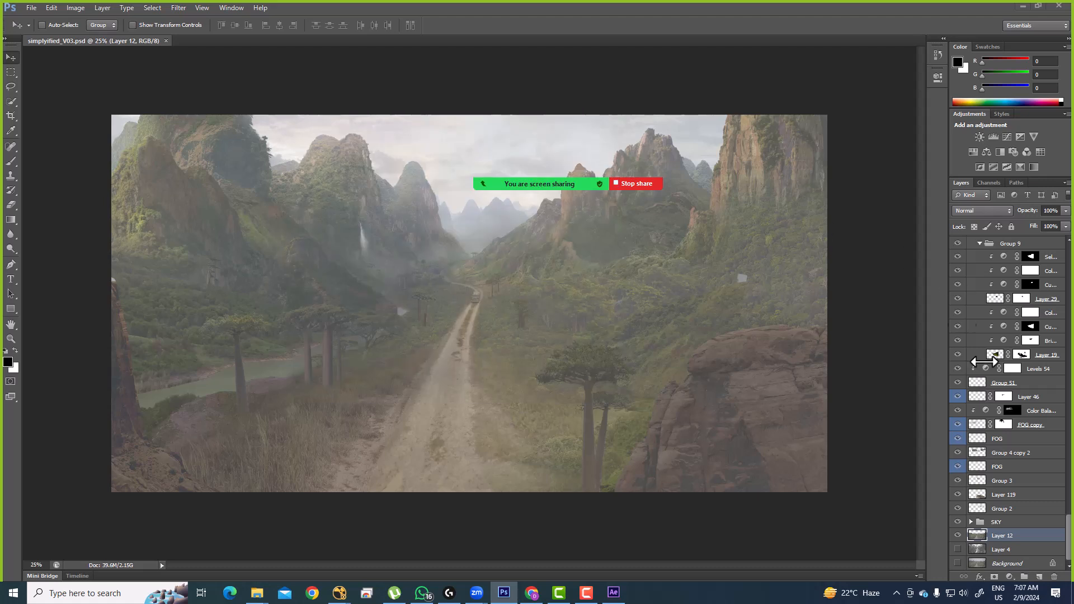
{"action": "left_click", "coordinate": [957, 535], "text": "alt"}
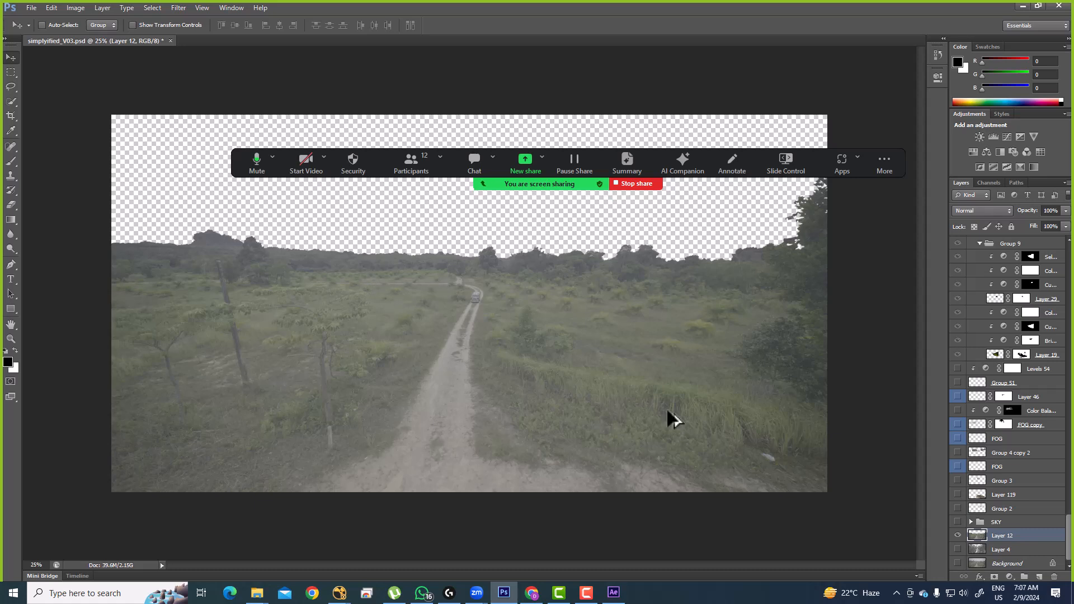
Step: In Save As, create a new folder named images inside DMP and open it
{"action": "key", "text": "ctrl+shift+s"}
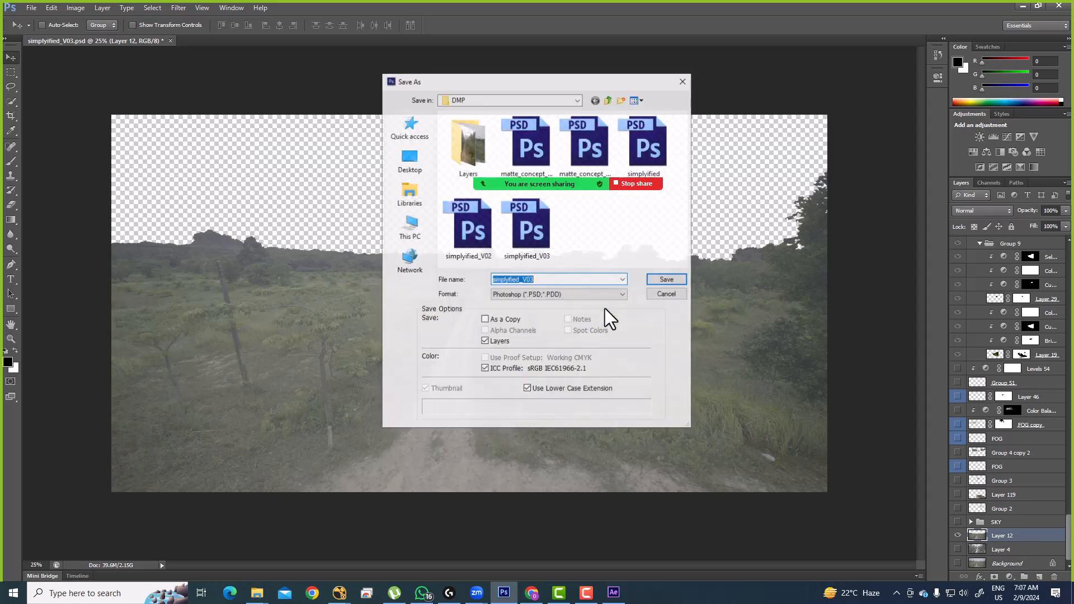
{"action": "right_click", "coordinate": [602, 238]}
{"action": "mouse_move", "coordinate": [648, 346]}
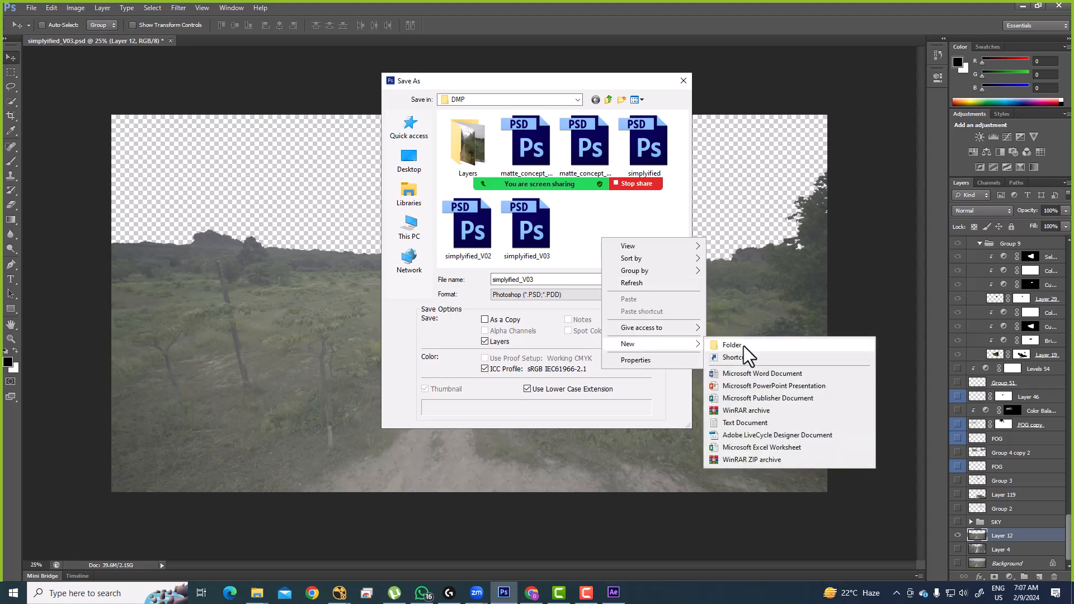
{"action": "left_click", "coordinate": [743, 345]}
{"action": "type", "text": "images"}
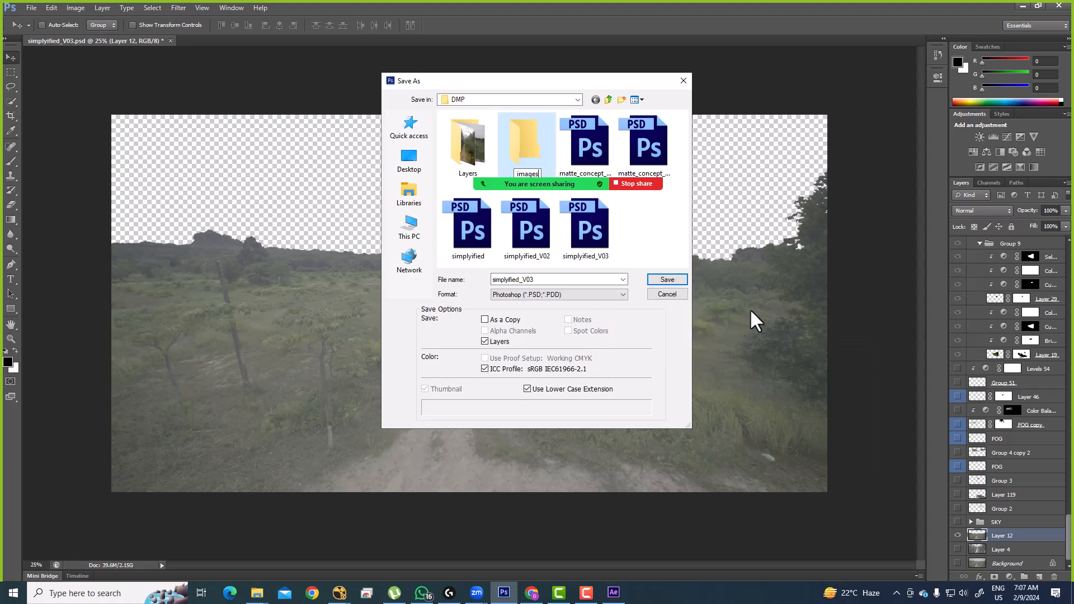
{"action": "key", "text": "Return"}
{"action": "key", "text": "Return"}
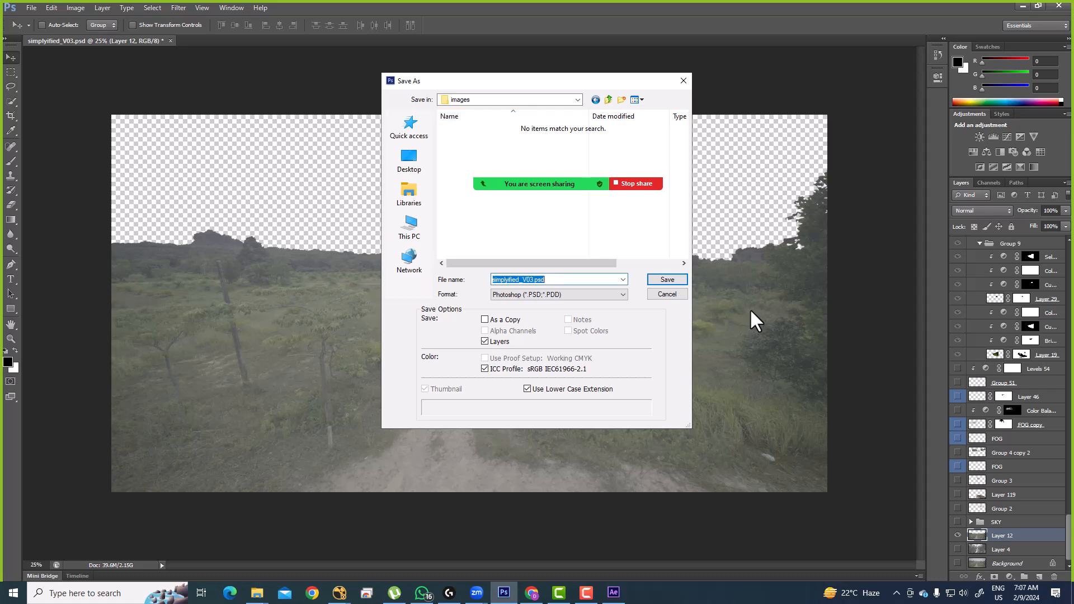
Step: Save the image as PNG file 01 and accept the PNG options
{"action": "type", "text": "FG_GROUND"}
{"action": "key", "text": "Tab"}
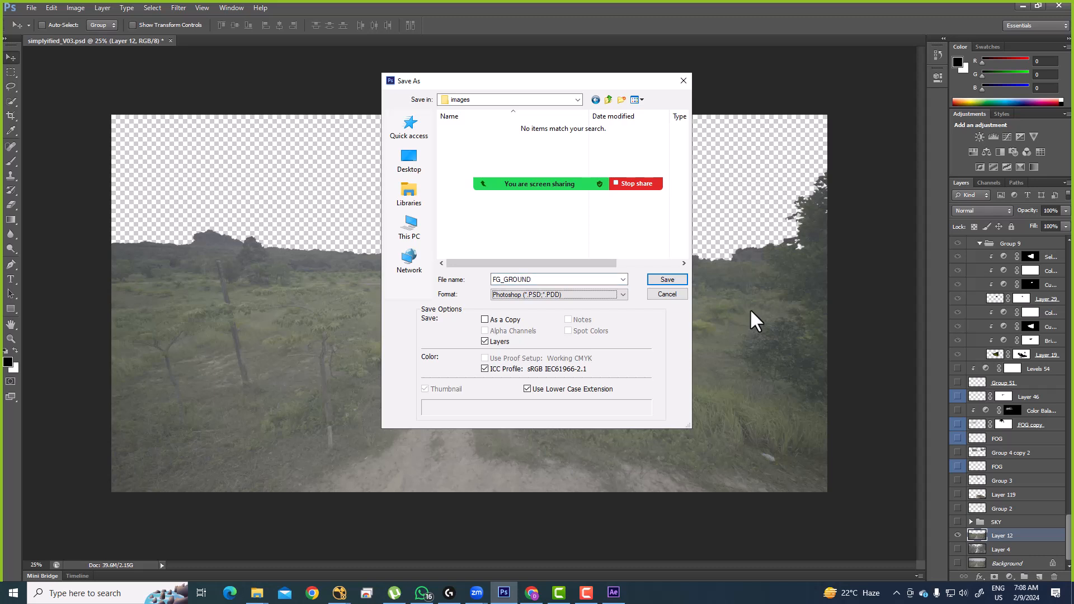
{"action": "key", "text": "p"}
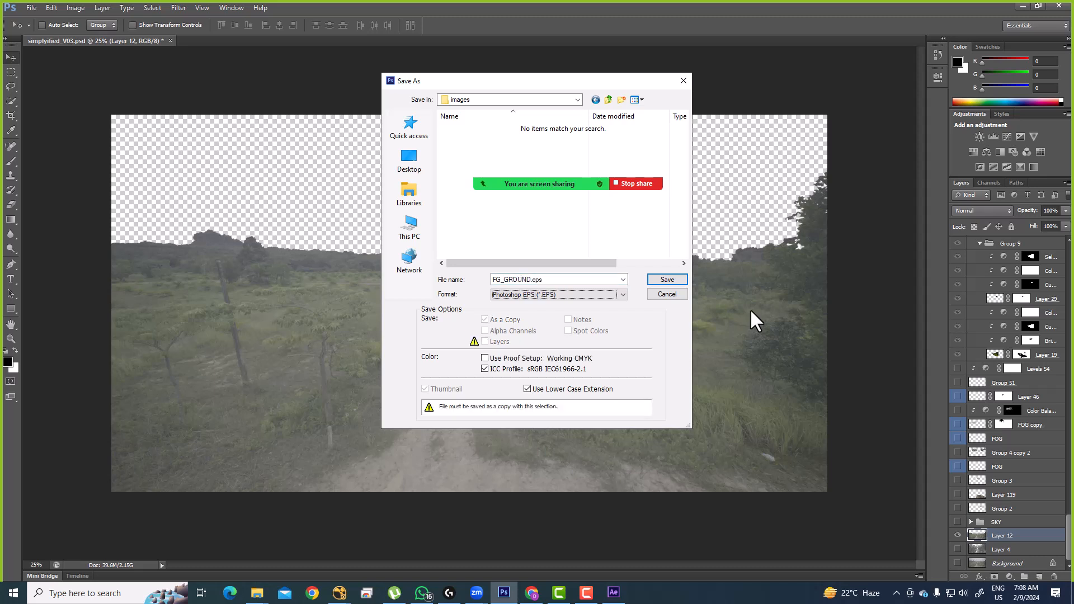
{"action": "left_click", "coordinate": [541, 294]}
{"action": "left_click", "coordinate": [514, 418]}
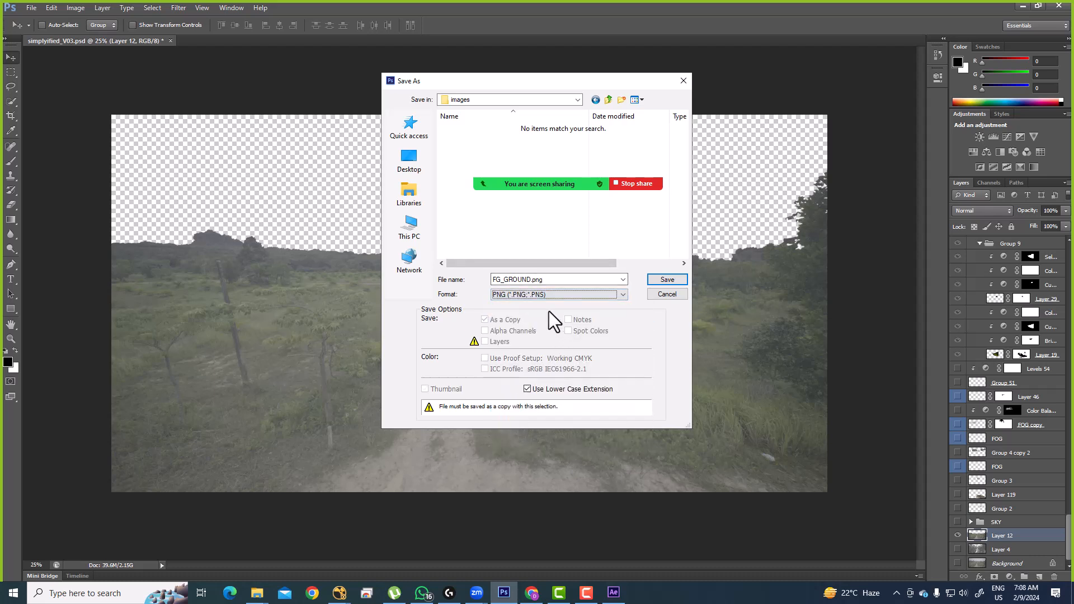
{"action": "double_click", "coordinate": [559, 279]}
{"action": "type", "text": "01"}
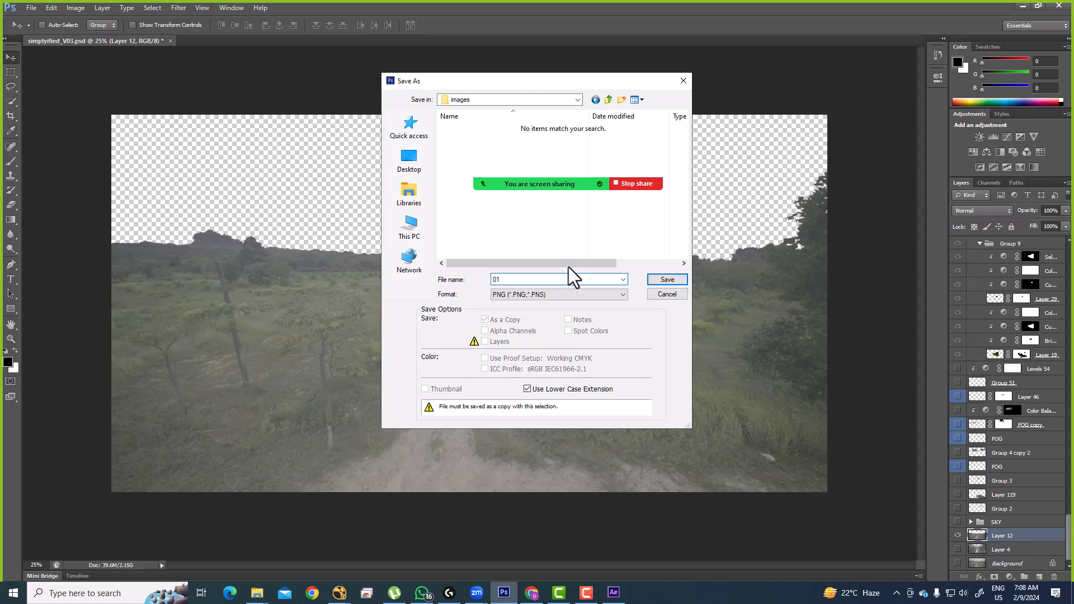
{"action": "left_click", "coordinate": [679, 280]}
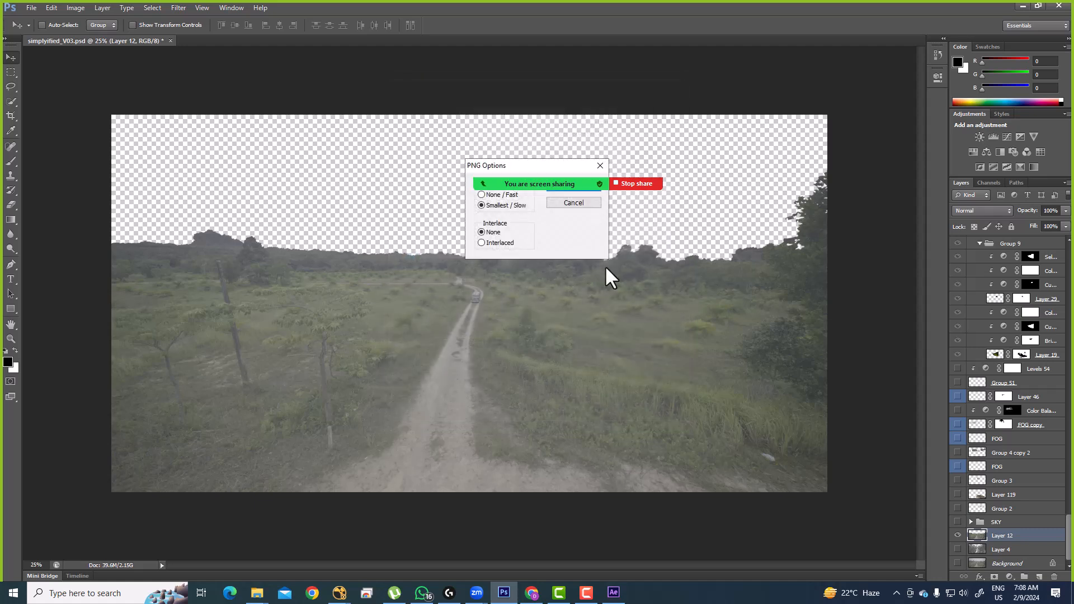
{"action": "mouse_move", "coordinate": [509, 174]}
{"action": "left_click_drag", "start_coordinate": [236, 157], "coordinate": [215, 39]}
{"action": "left_click", "coordinate": [569, 184]}
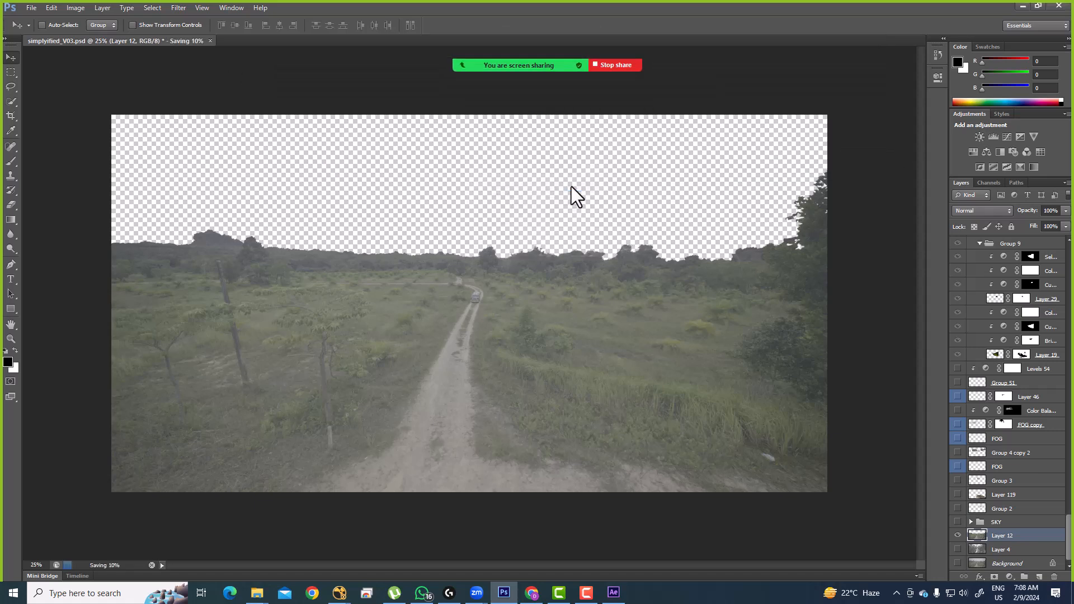
Step: Make only the SKY group visible and dismiss the background-saving error
{"action": "left_click", "coordinate": [958, 535], "text": "alt"}
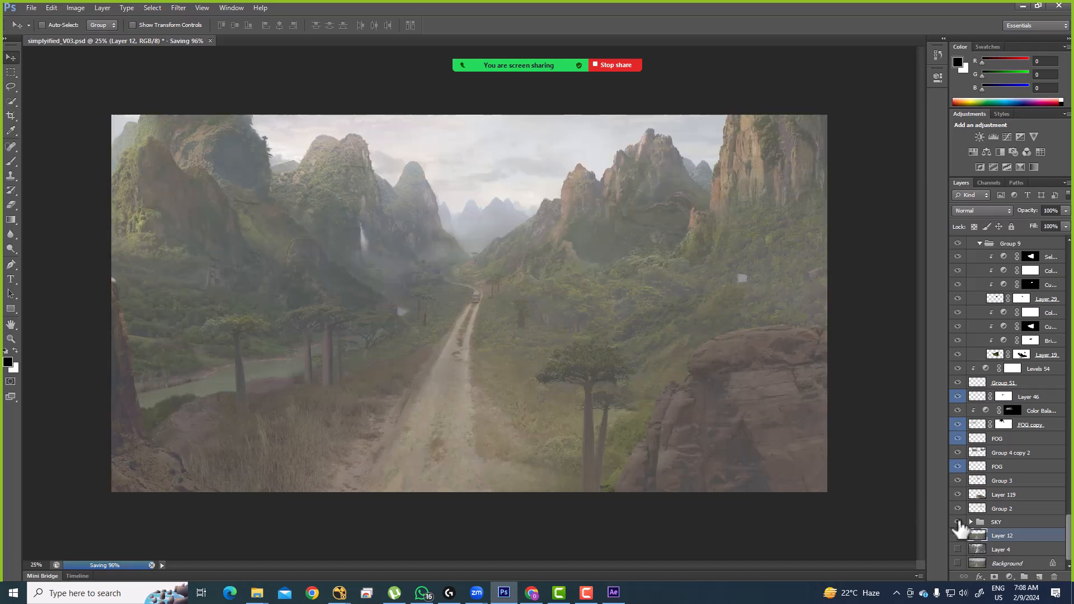
{"action": "left_click", "coordinate": [958, 523], "text": "alt"}
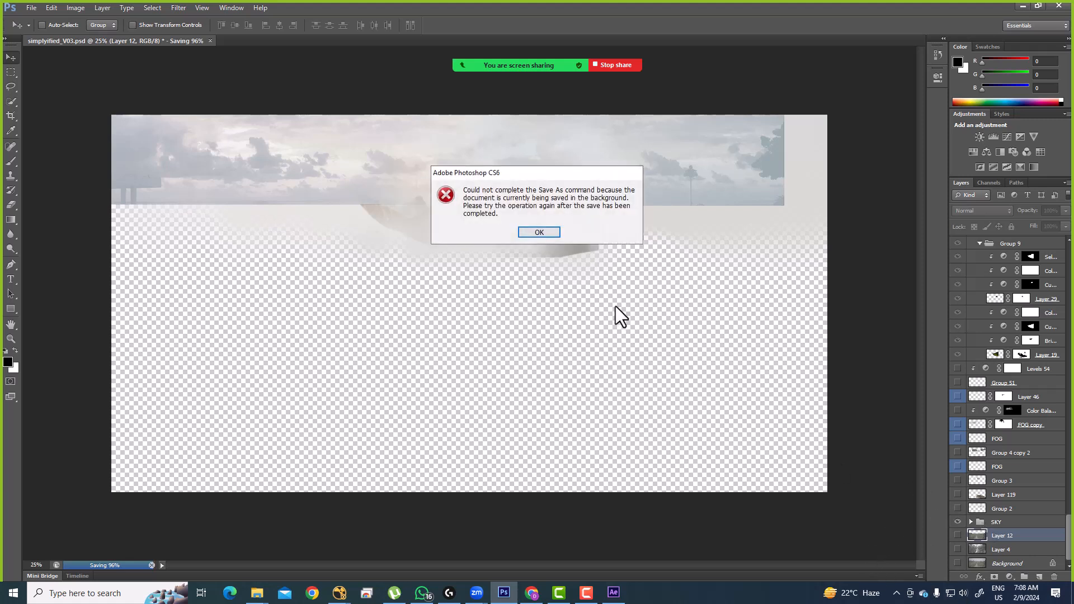
{"action": "left_click", "coordinate": [547, 230]}
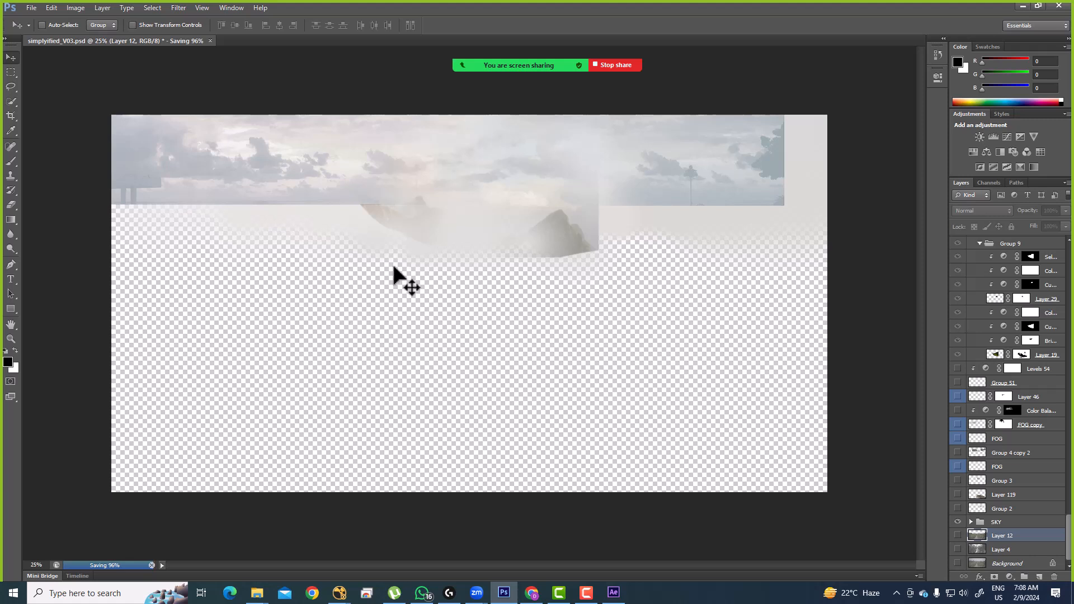
Step: Minimise WhatsApp and open the Zoom meeting's participant list
{"action": "mouse_move", "coordinate": [487, 10]}
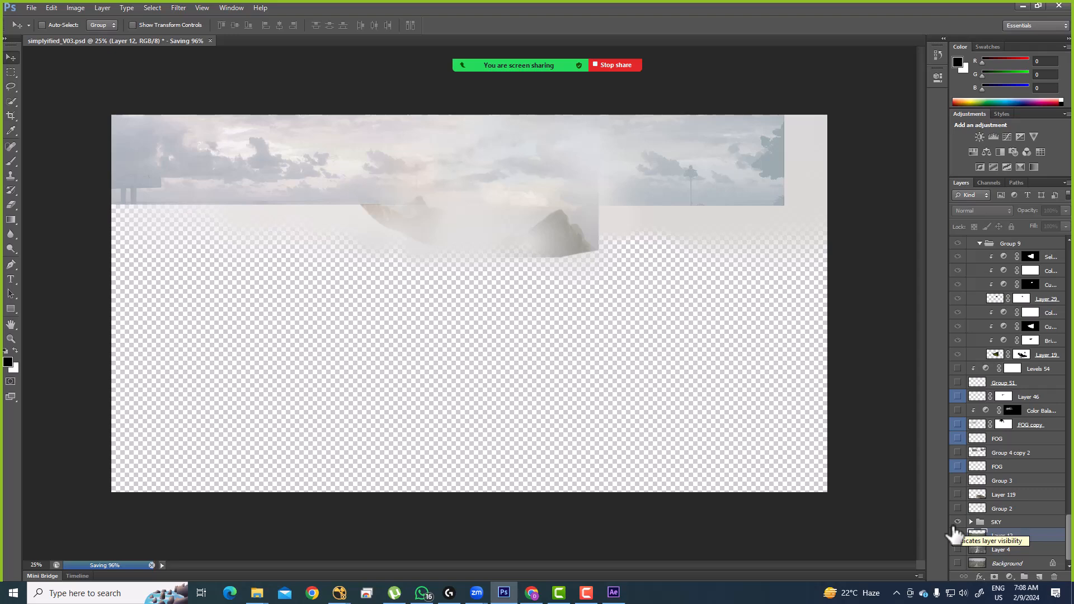
{"action": "left_click", "coordinate": [422, 593]}
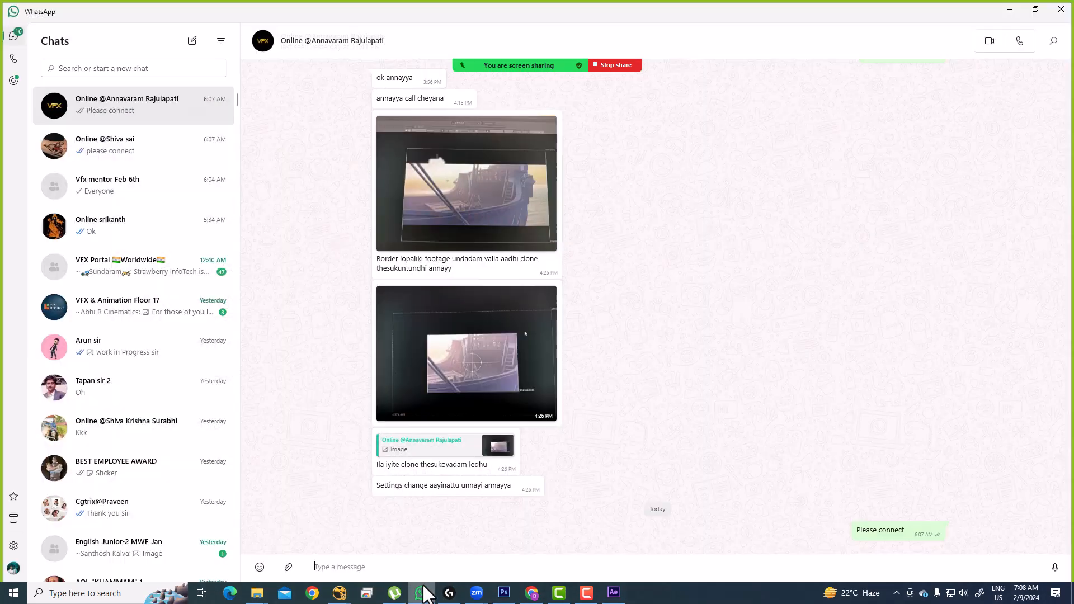
{"action": "left_click", "coordinate": [425, 595]}
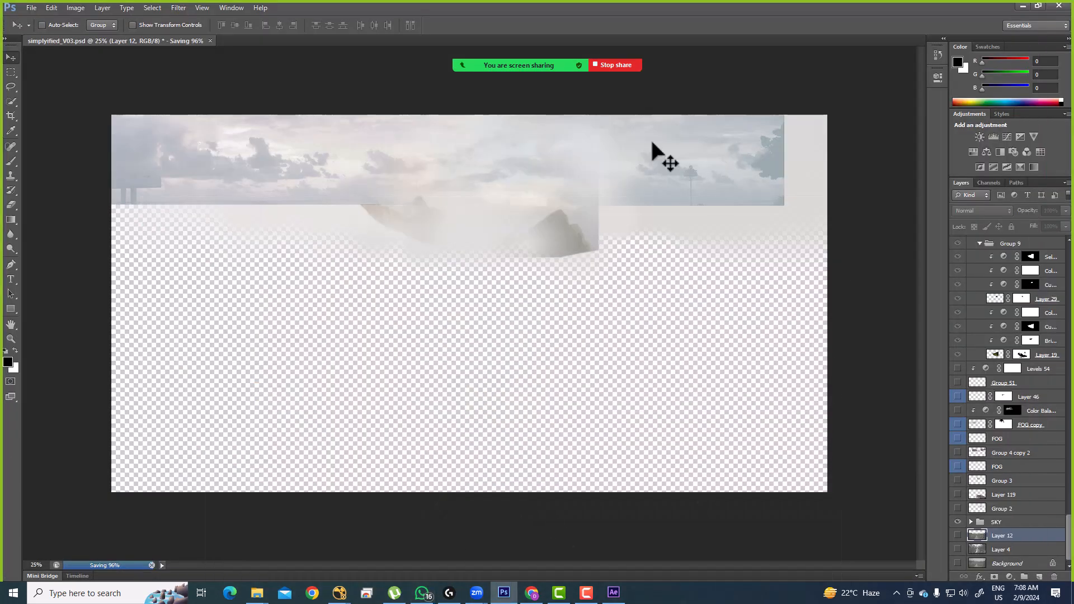
{"action": "left_click", "coordinate": [399, 46]}
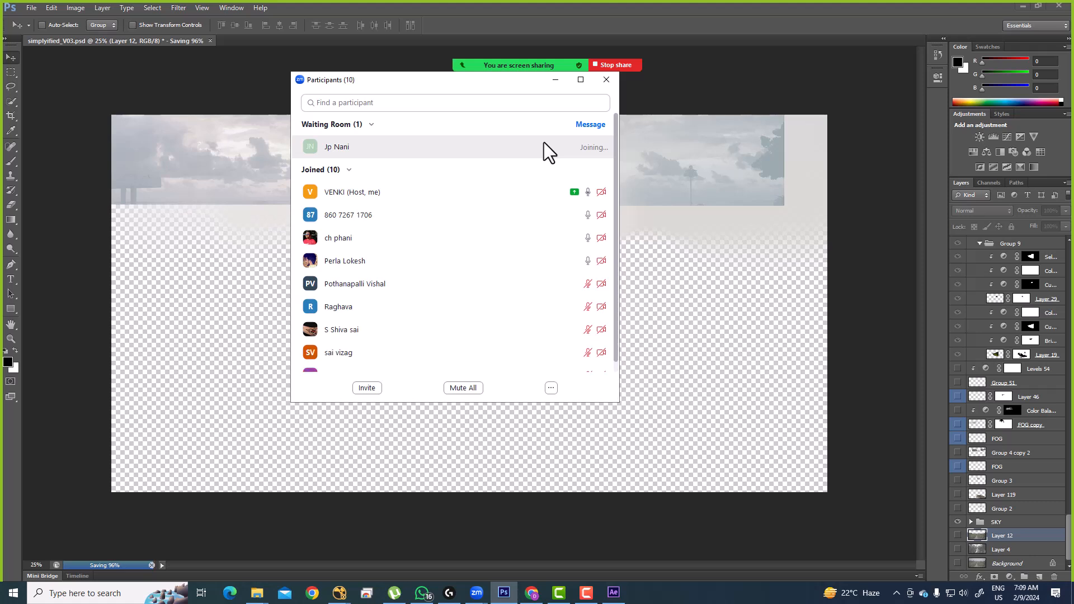
{"action": "scroll", "coordinate": [529, 261], "scroll_direction": "down", "scroll_amount": 2}
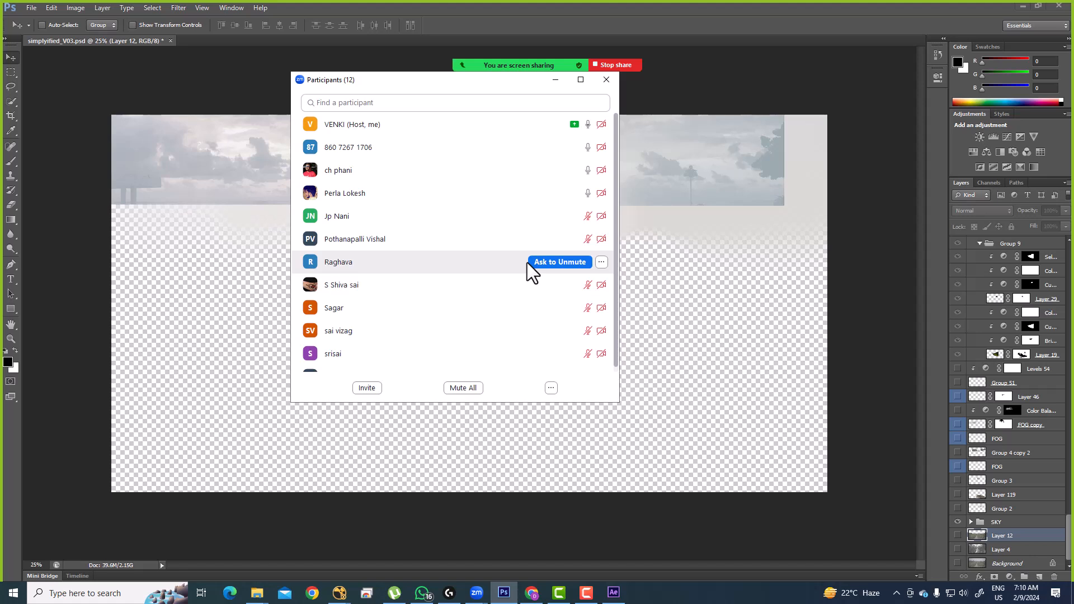
{"action": "scroll", "coordinate": [503, 241], "scroll_direction": "down", "scroll_amount": 1}
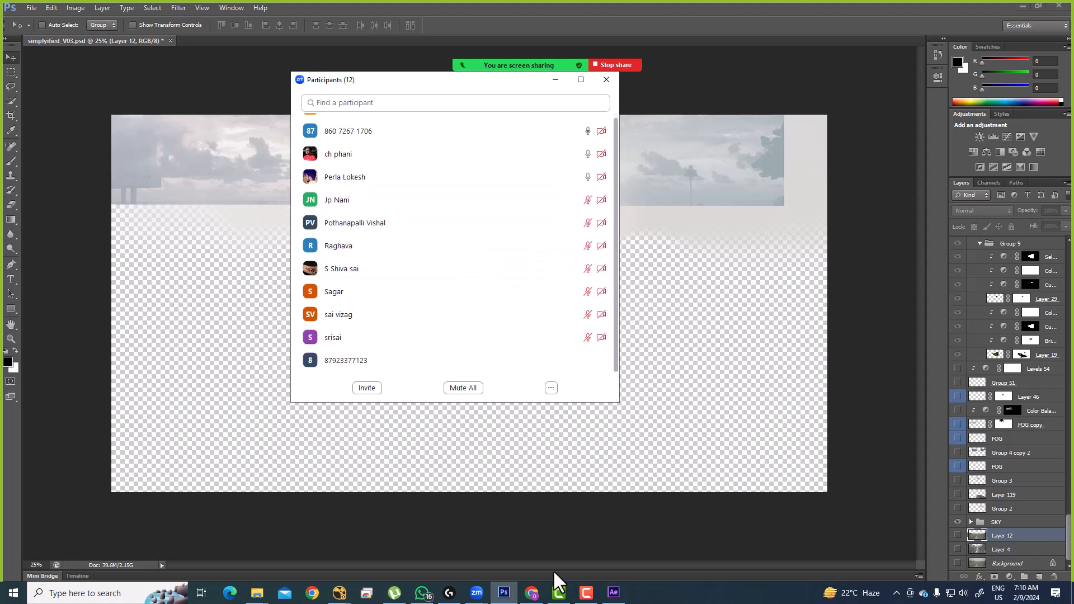
{"action": "left_click", "coordinate": [423, 593]}
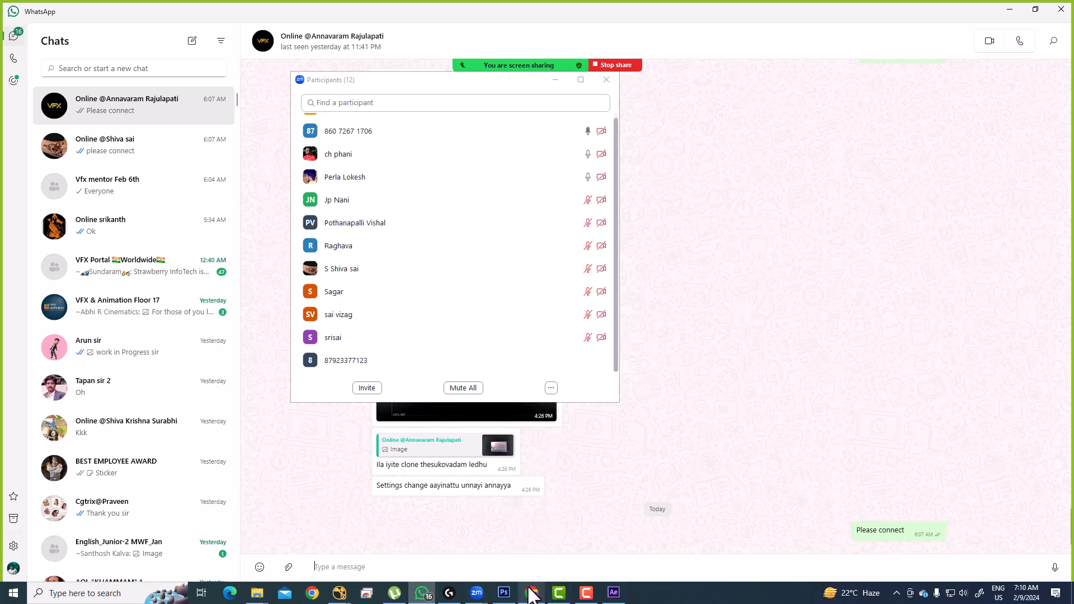
{"action": "mouse_move", "coordinate": [533, 576]}
{"action": "left_click", "coordinate": [1008, 9]}
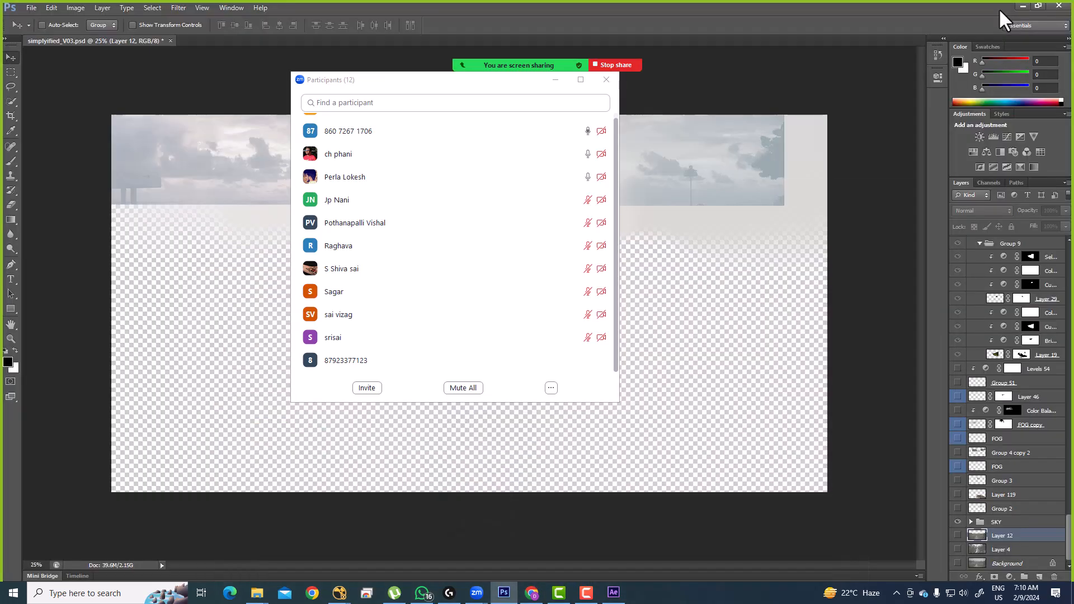
{"action": "mouse_move", "coordinate": [504, 318]}
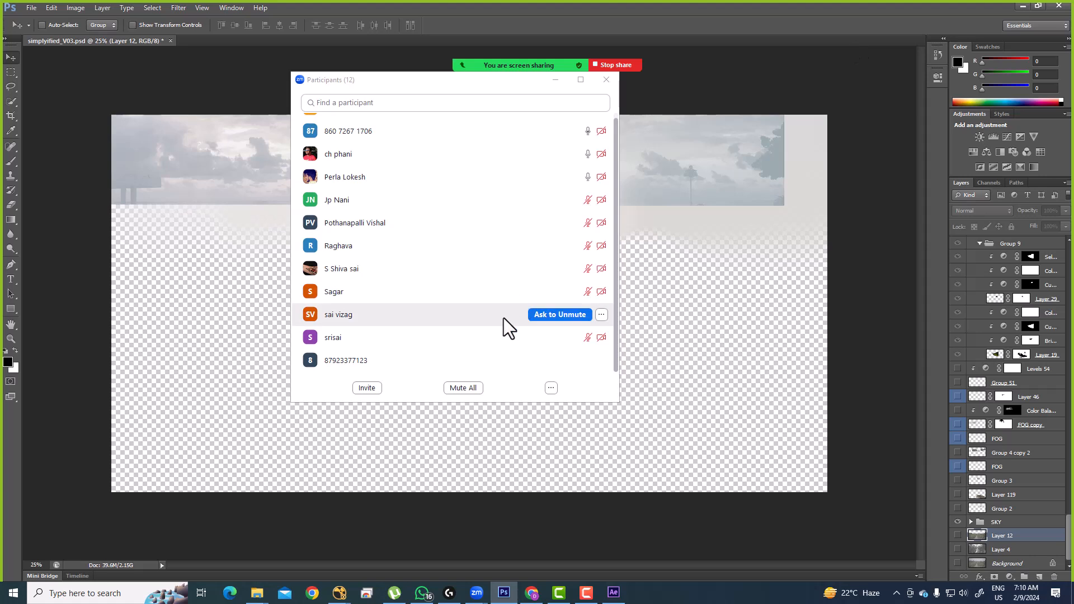